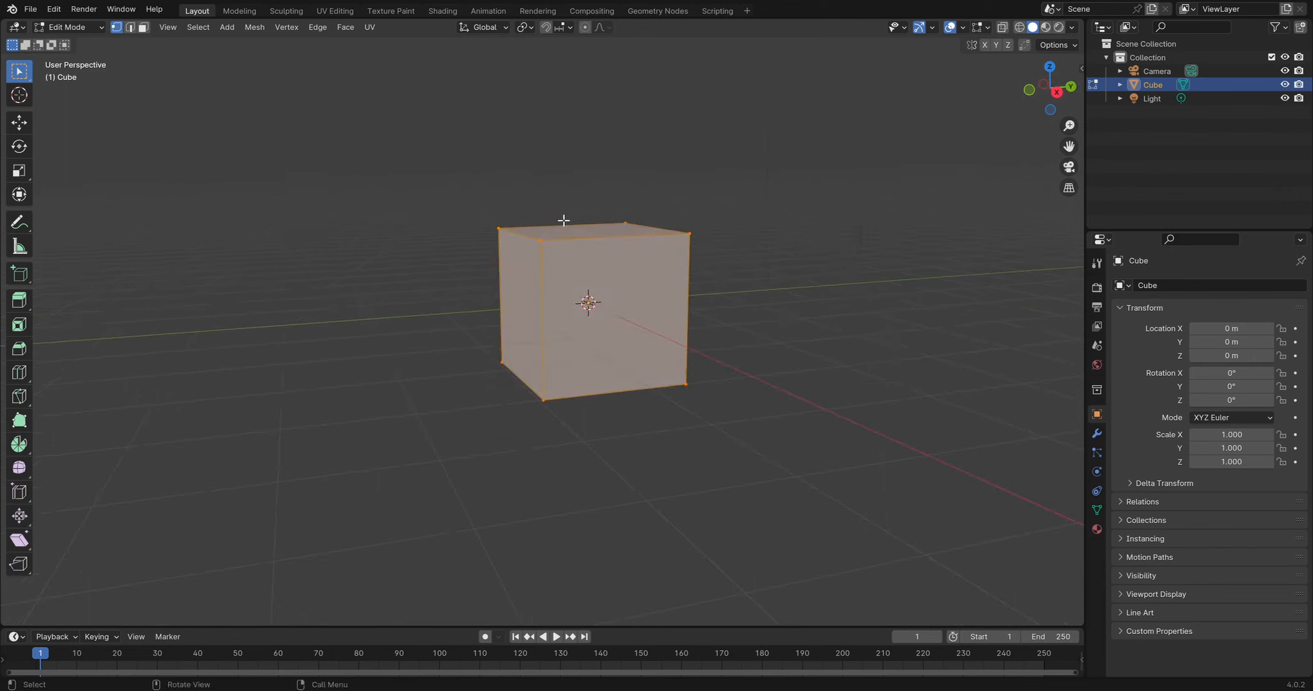
Turn on X-ray display for the cube in Edit Mode
key("alt+z")
key("alt+z")
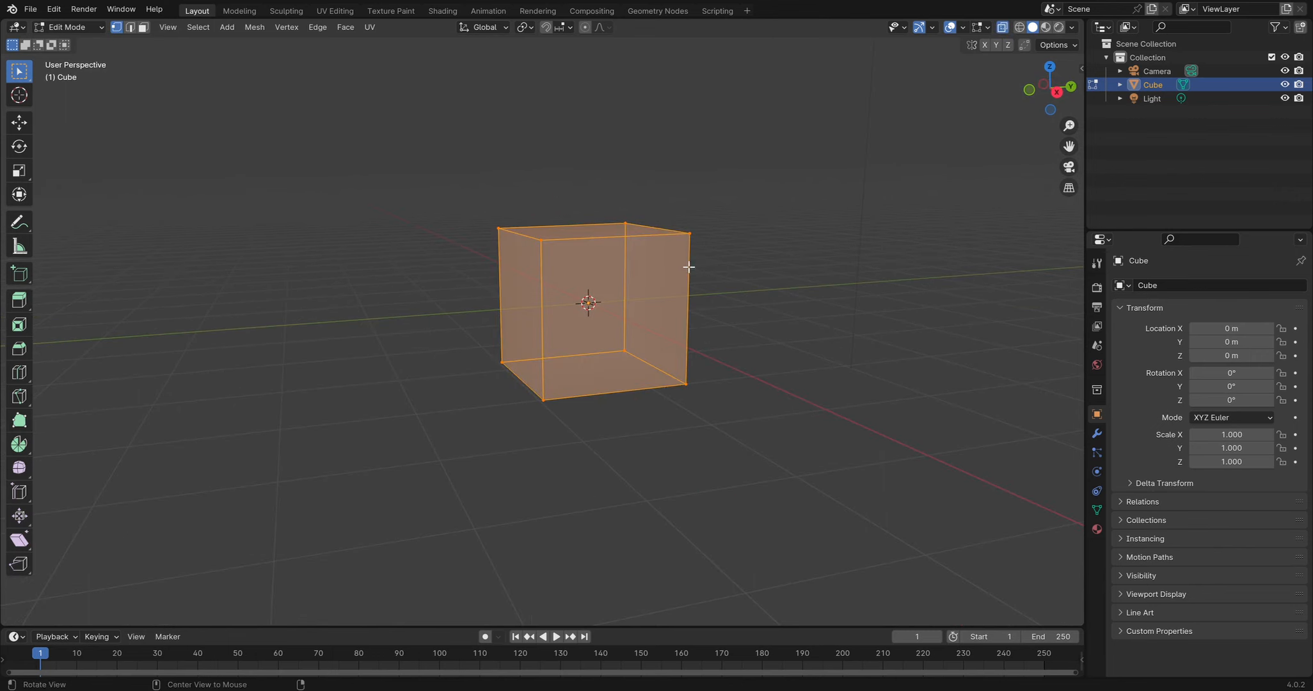
middle_click_drag(688, 269, 642, 267)
Switch to Object Mode and move the cube up along Z to about 1.06 m, so its base rests near the grid floor
key("Tab")
key("g")
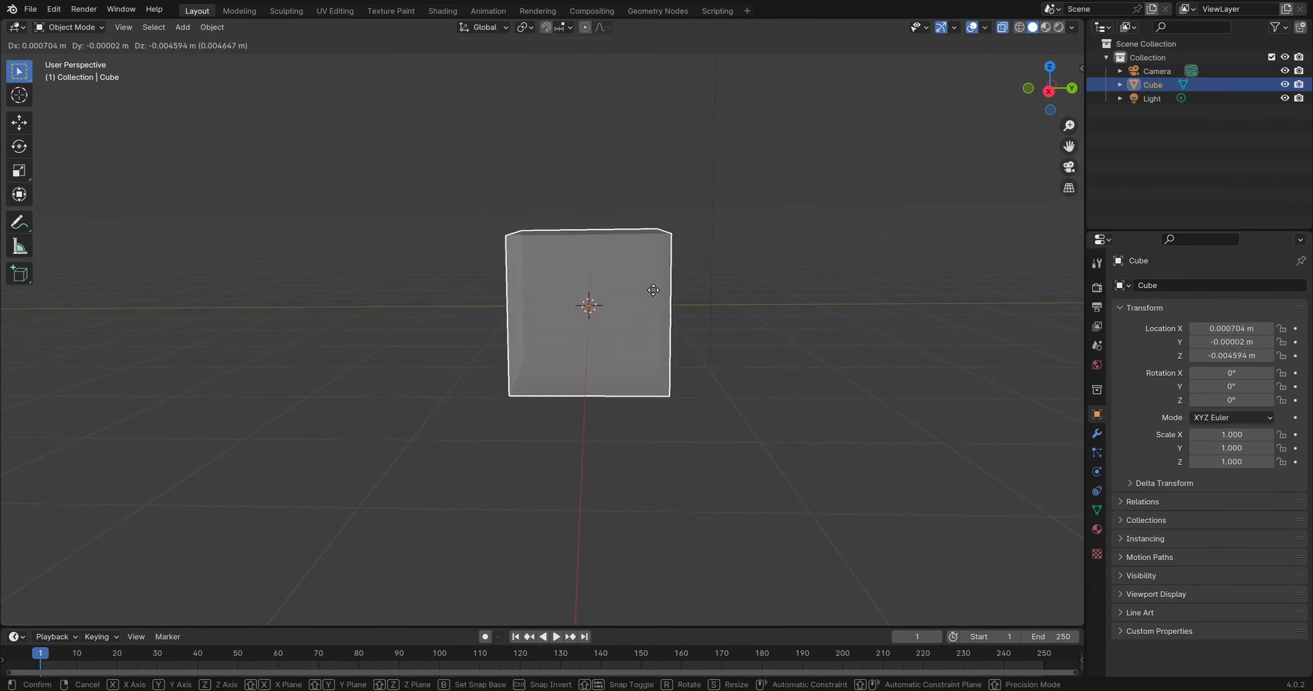
key("z")
left_click(661, 209)
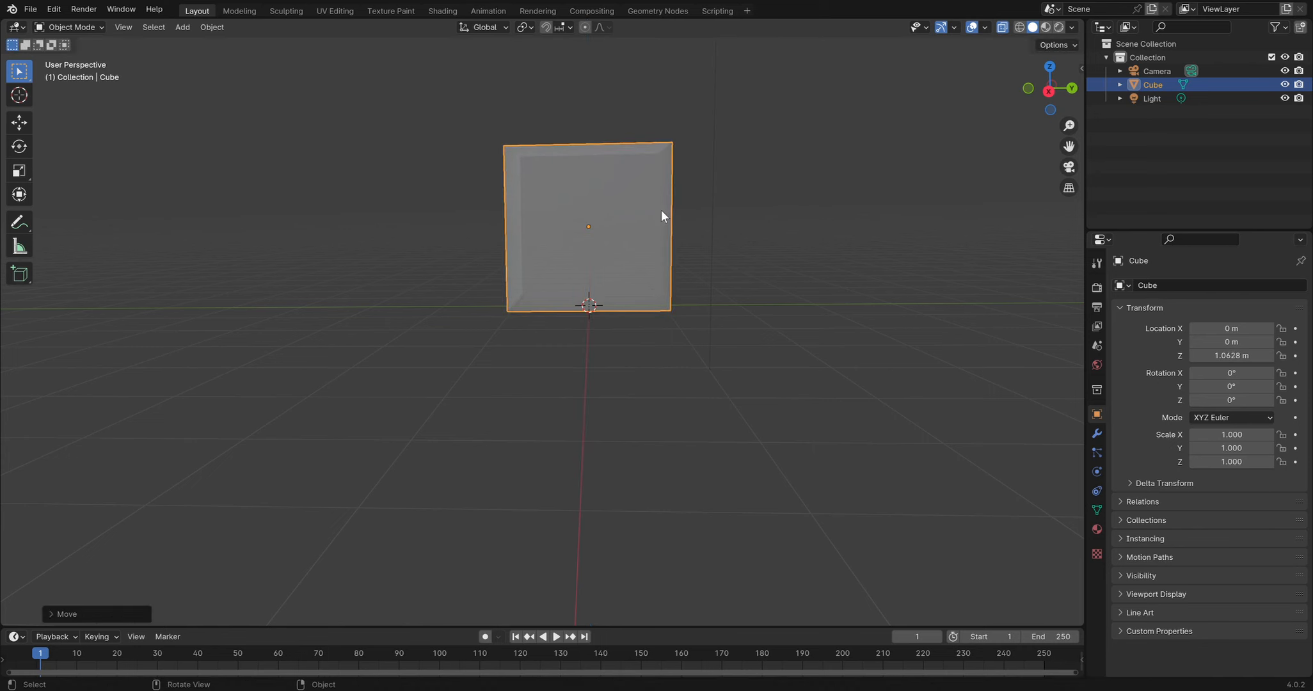
Enter Edit Mode on the raised cube with all of its geometry selected
middle_click_drag(661, 210, 754, 245)
key("Tab")
middle_click_drag(616, 235, 754, 305)
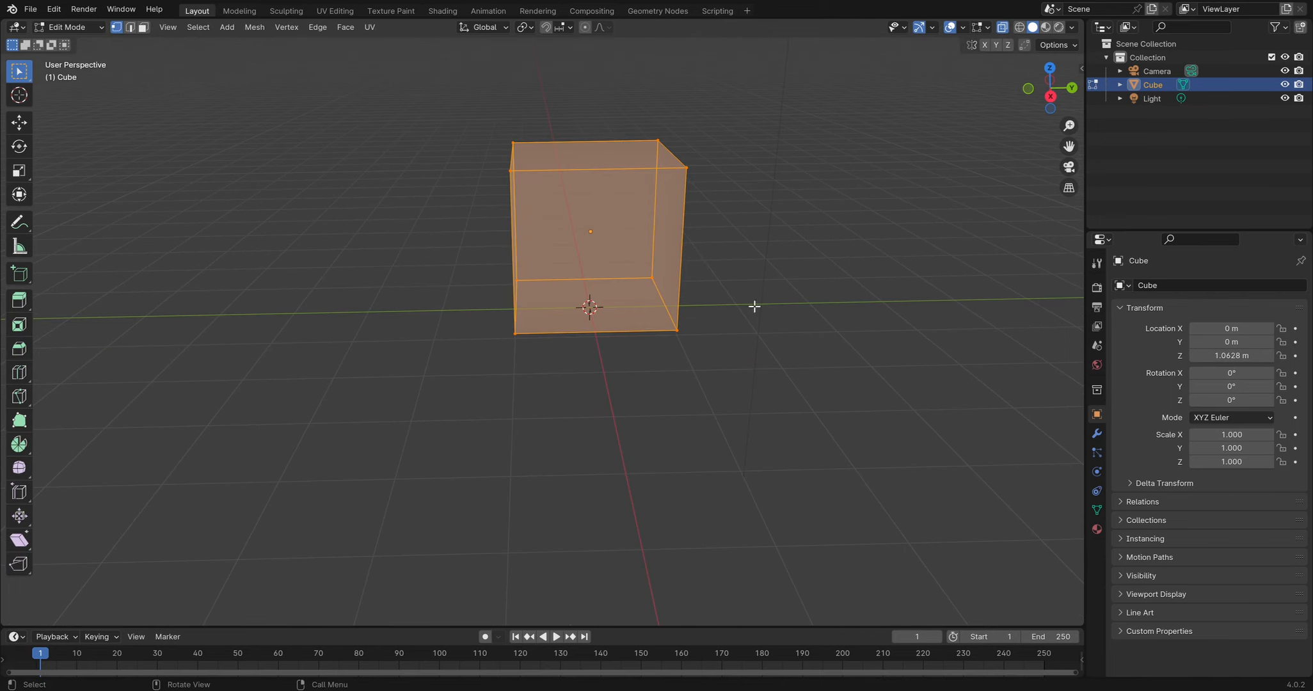
Try scaling the whole cube mesh in X and Y only, with the Z axis locked
key("s")
key("shift+z")
right_click(707, 262)
mouse_move(696, 260)
middle_mouse_down()
mouse_move(730, 279)
mouse_move(668, 230)
middle_mouse_up()
Switch to wireframe shading and try scaling the cube mesh along the X axis only
key("shift+z")
key("s")
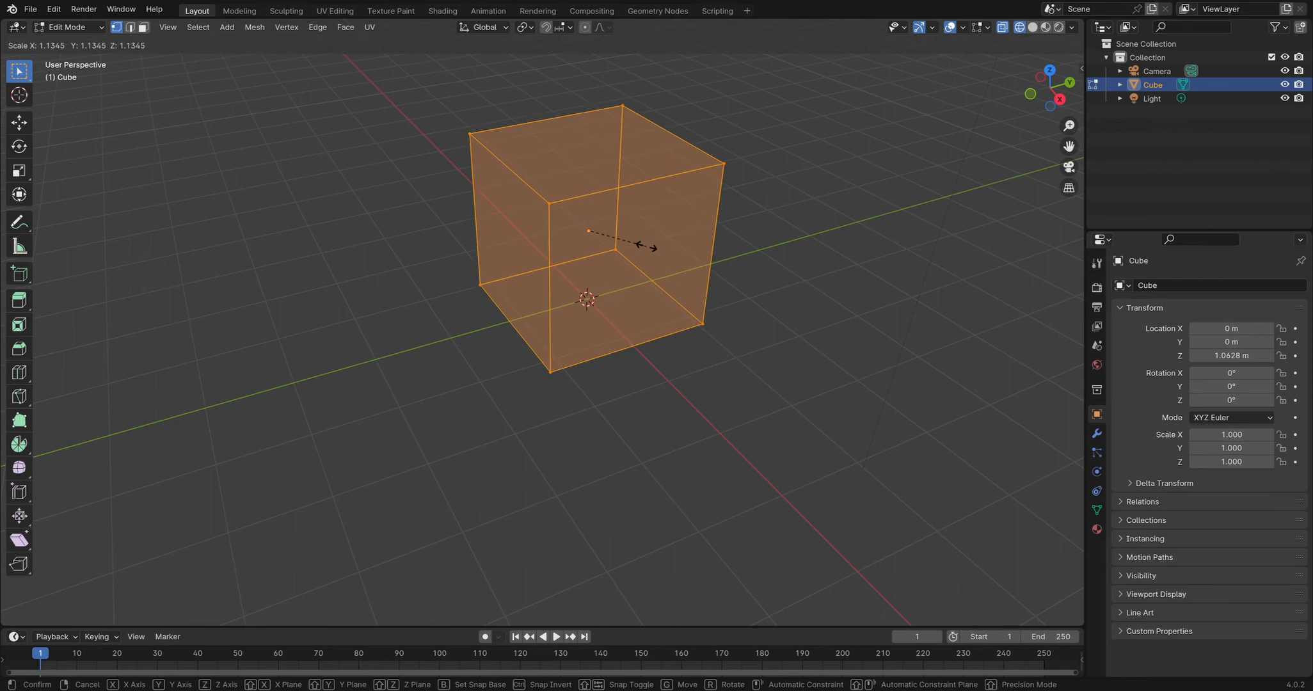
key("x")
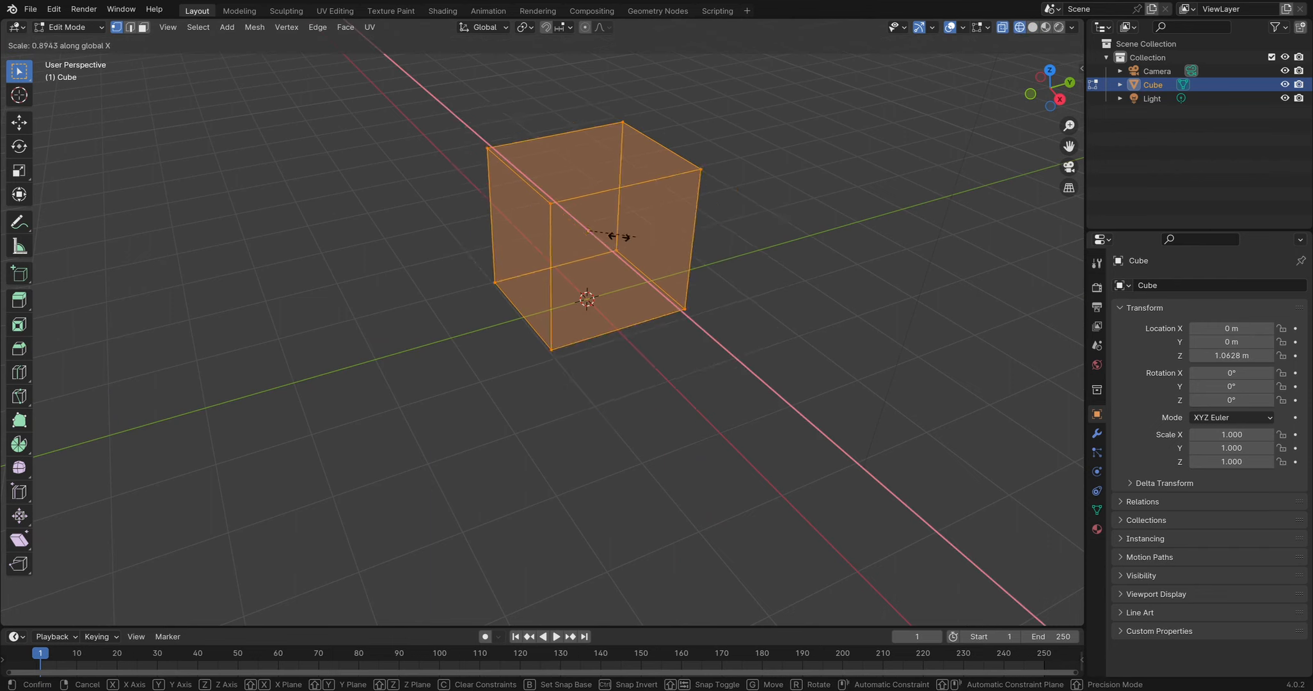
right_click(695, 257)
middle_click_drag(719, 272, 700, 280)
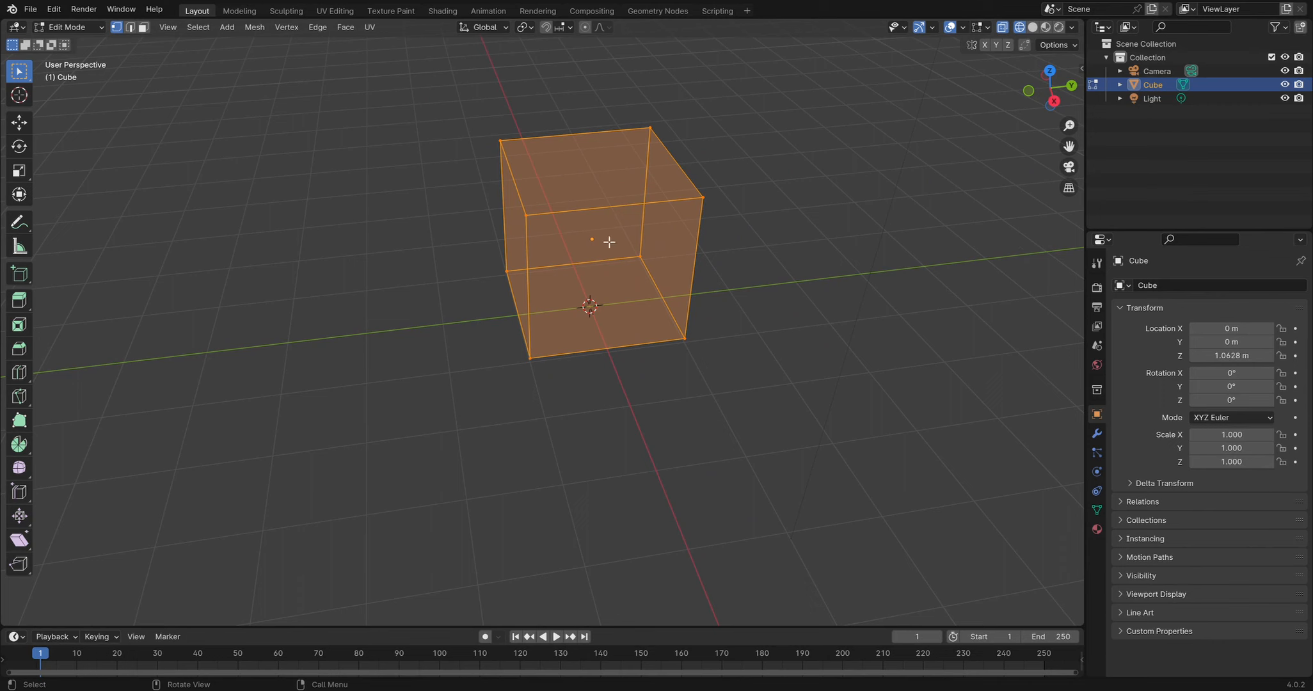
Scale the cube mesh by about 1.73 in X and Y with the Z axis locked
key("s")
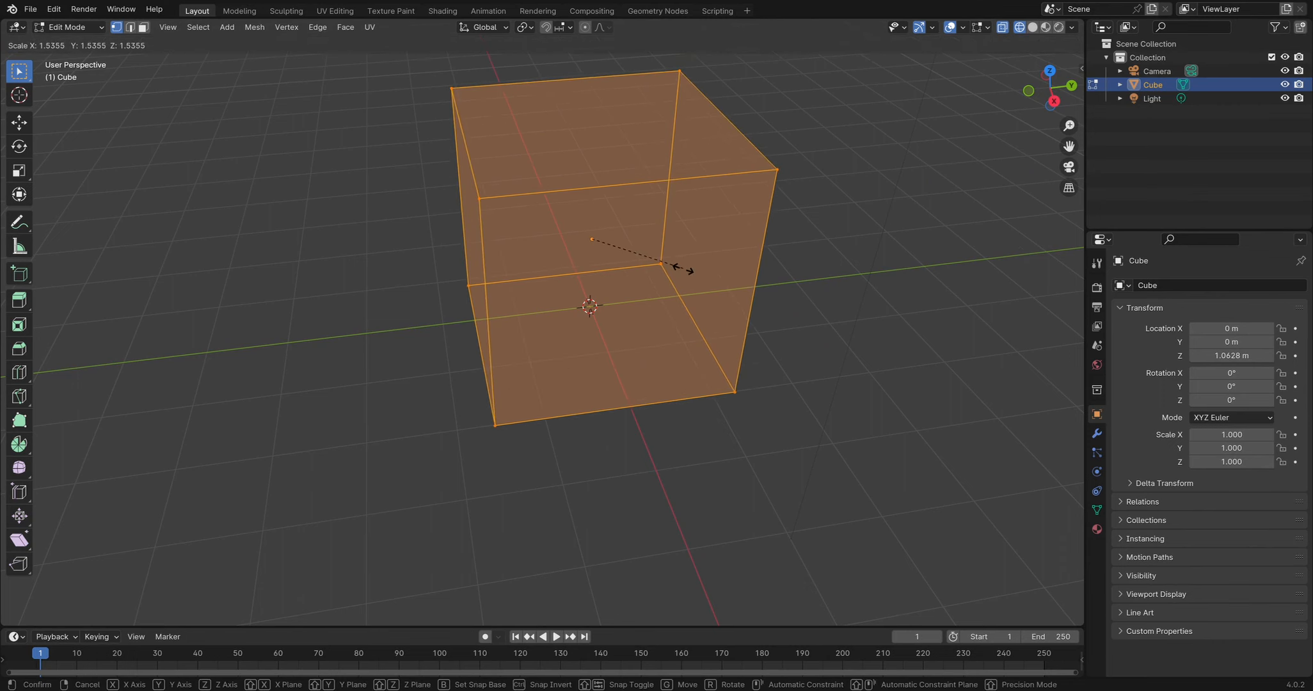
key("z")
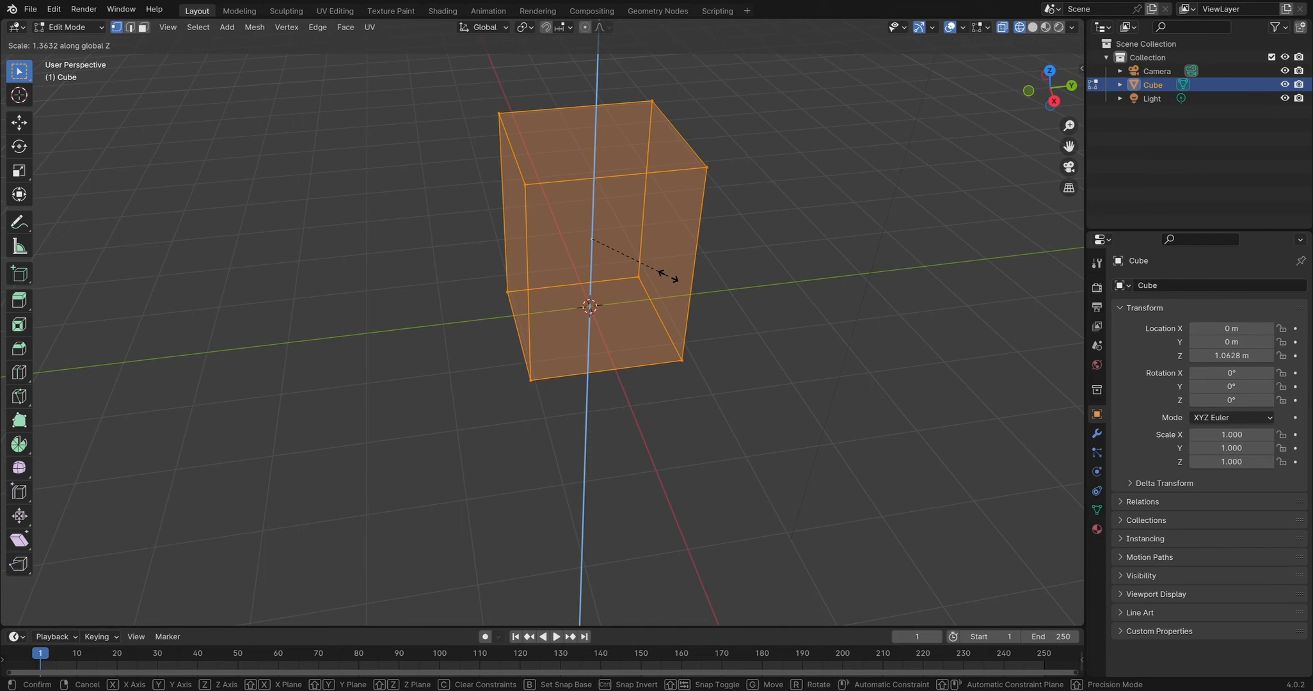
key("shift+z")
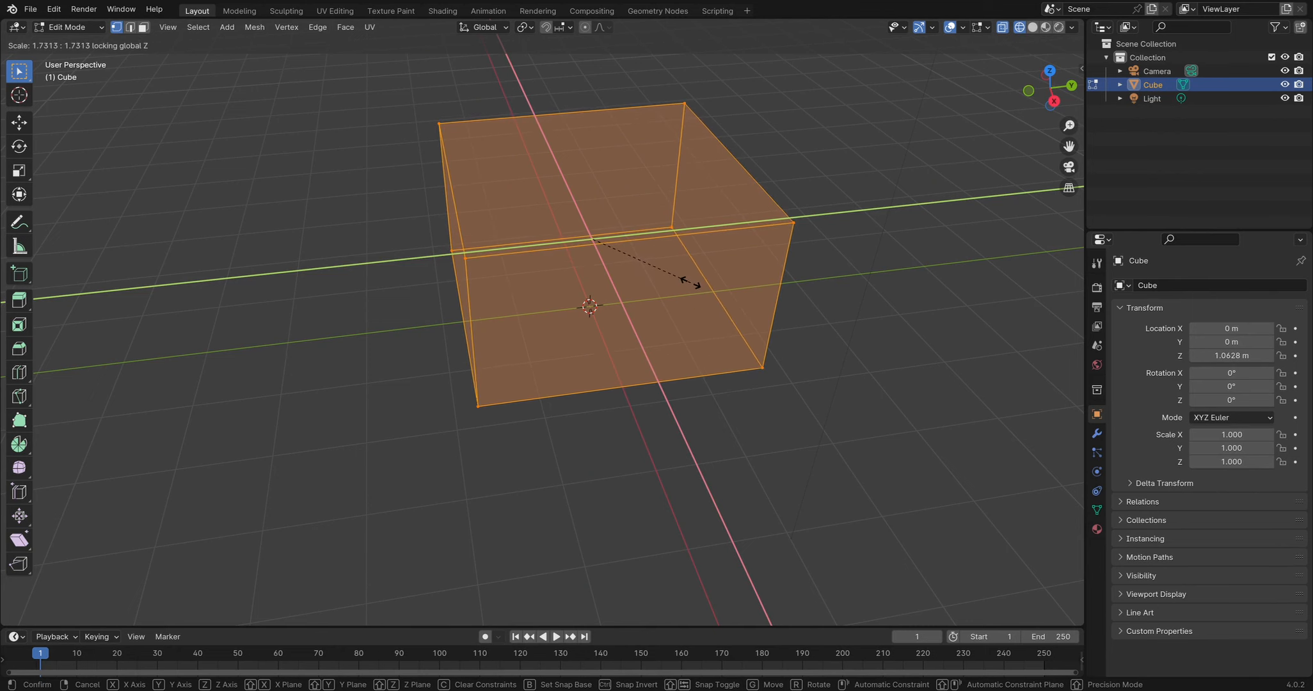
left_click(692, 284)
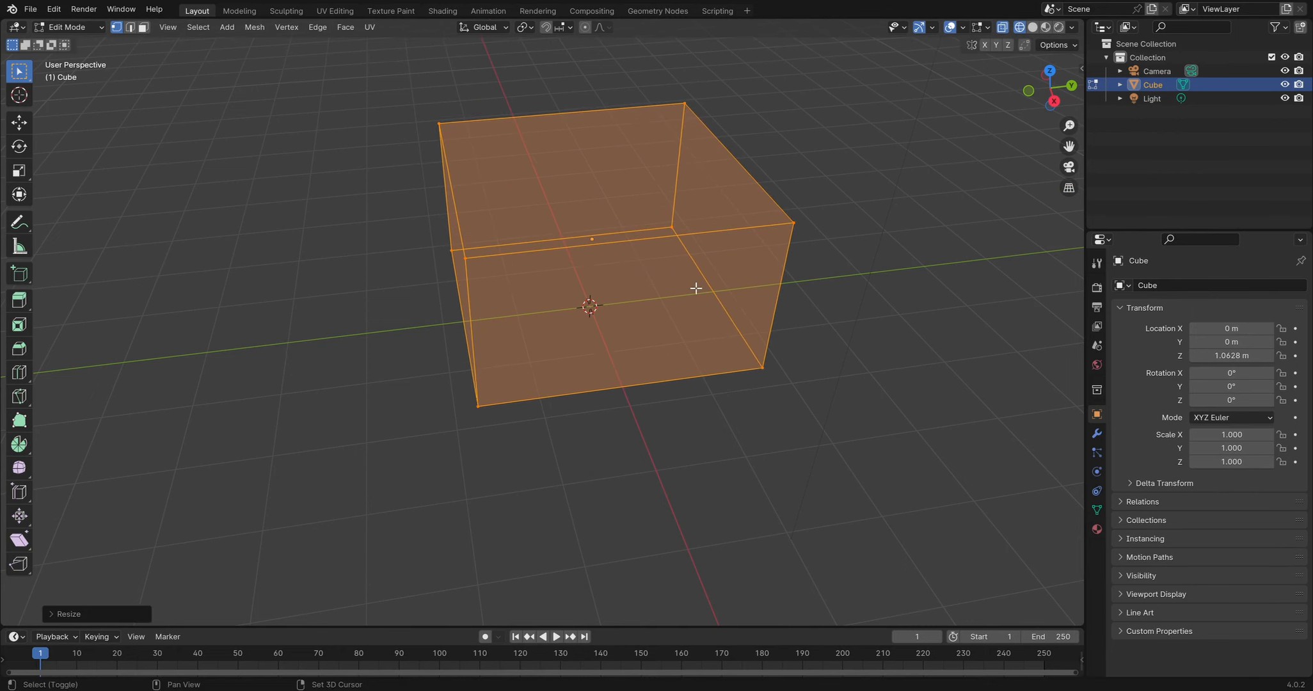
Try scaling the mesh with the Y axis locked, and then with the X axis locked instead
key("s")
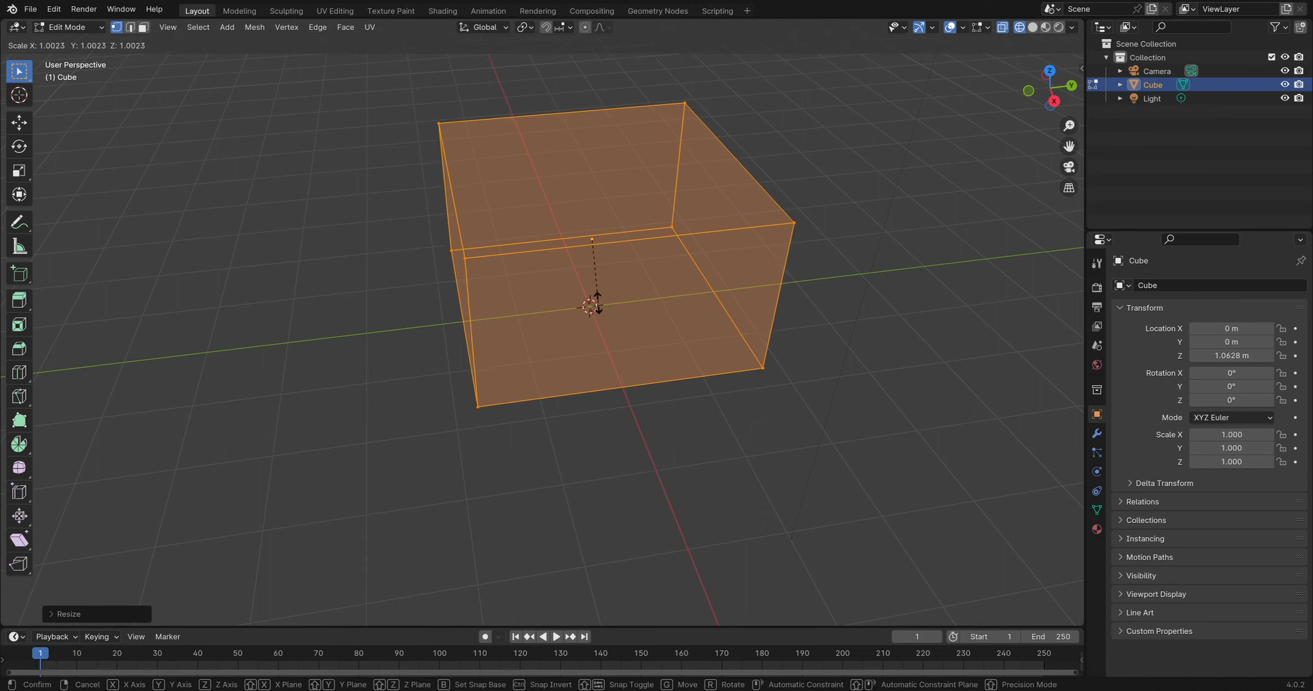
key("shift+y")
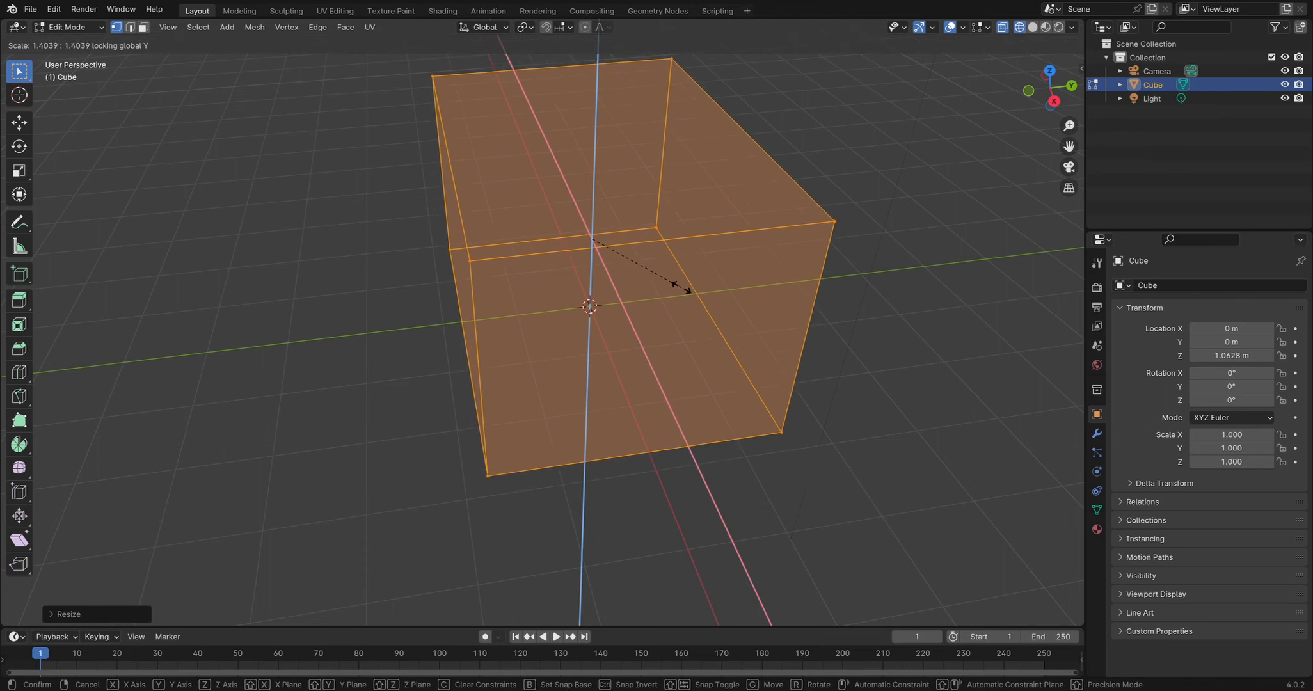
key("shift+x")
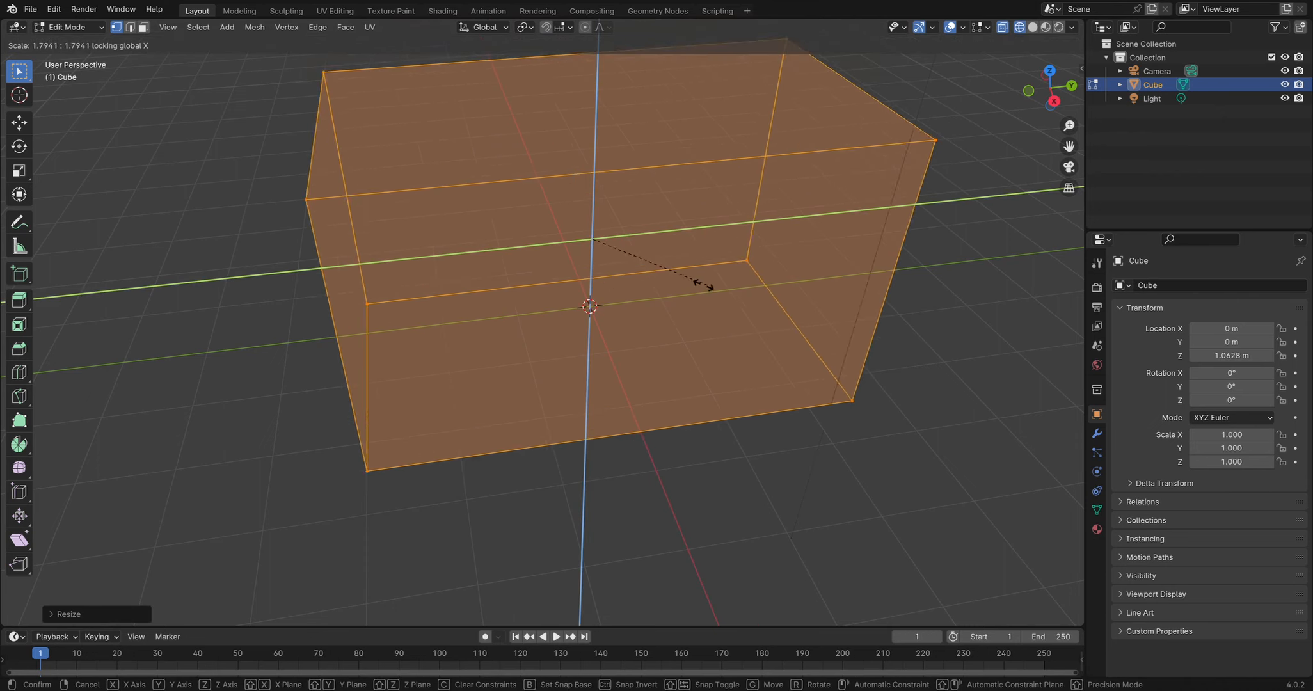
key("Escape")
Scale the cube mesh outward in X and Y with the Z axis locked, forming a wide, flat block
middle_click_drag(681, 303, 677, 188)
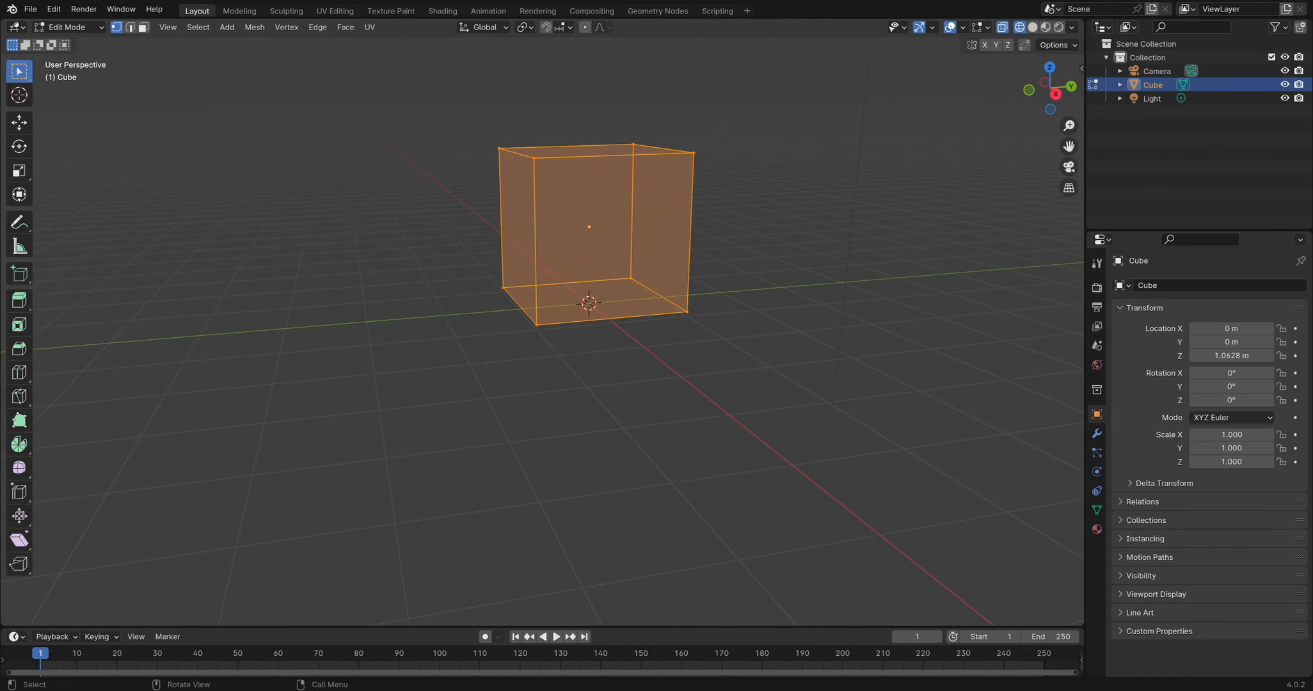
key("s")
key("shift+z")
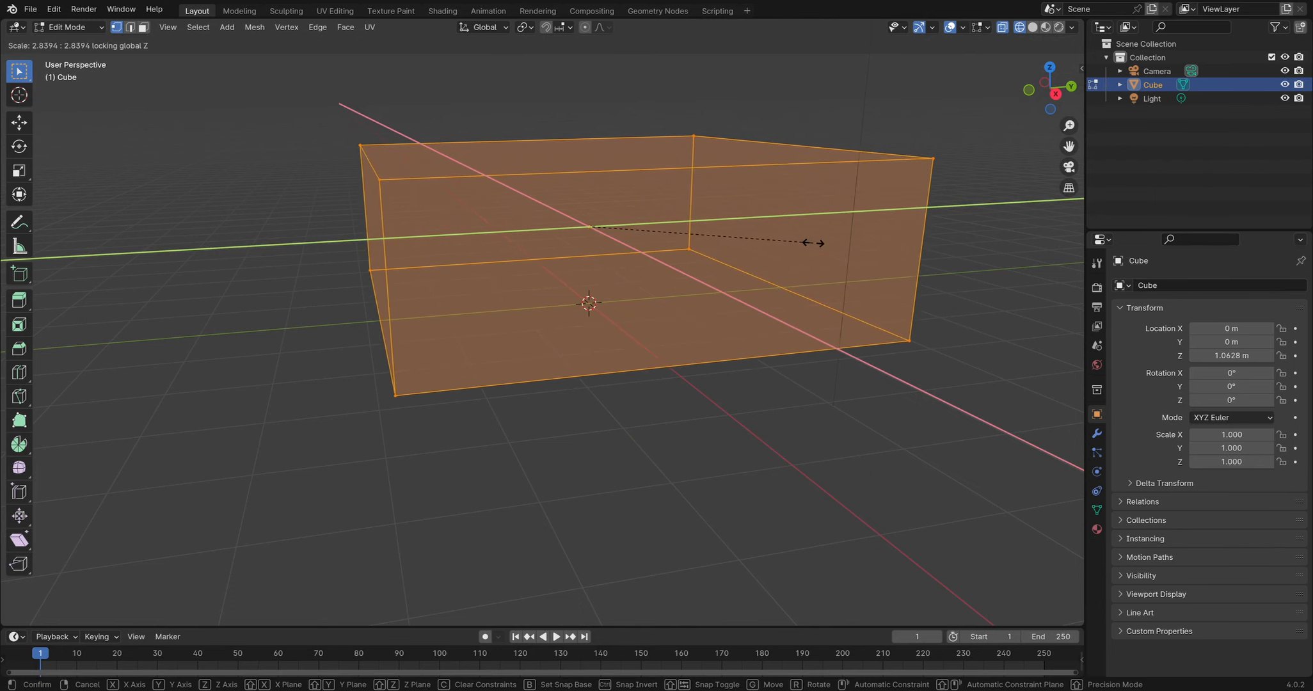
left_click(786, 235)
Return to Object Mode, restore solid shading and deselect the block
key("Tab")
middle_click_drag(595, 169, 583, 261)
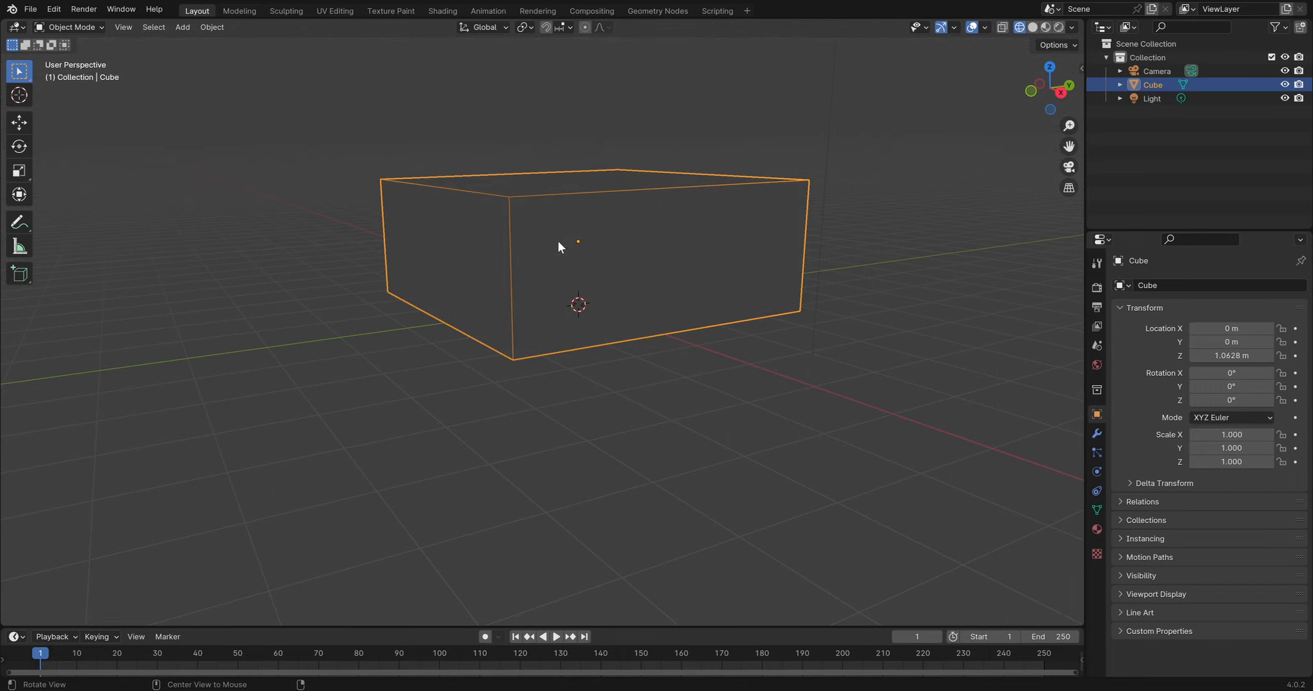
key("shift+z")
middle_click_drag(579, 218, 579, 237)
left_click(805, 166)
middle_click_drag(729, 210, 699, 244)
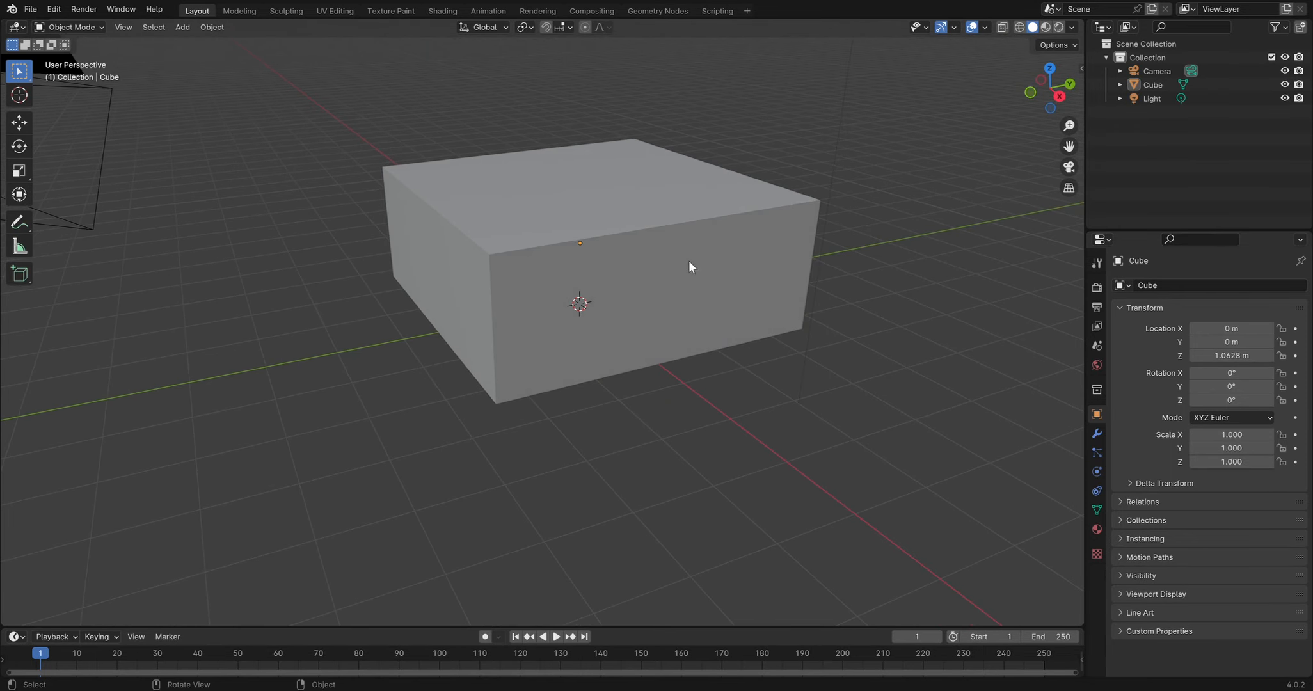
Select the block again in Object Mode
mouse_move(526, 262)
middle_mouse_down()
mouse_move(539, 252)
mouse_move(519, 244)
middle_mouse_up()
middle_click_drag(526, 163, 649, 224)
left_click(590, 158)
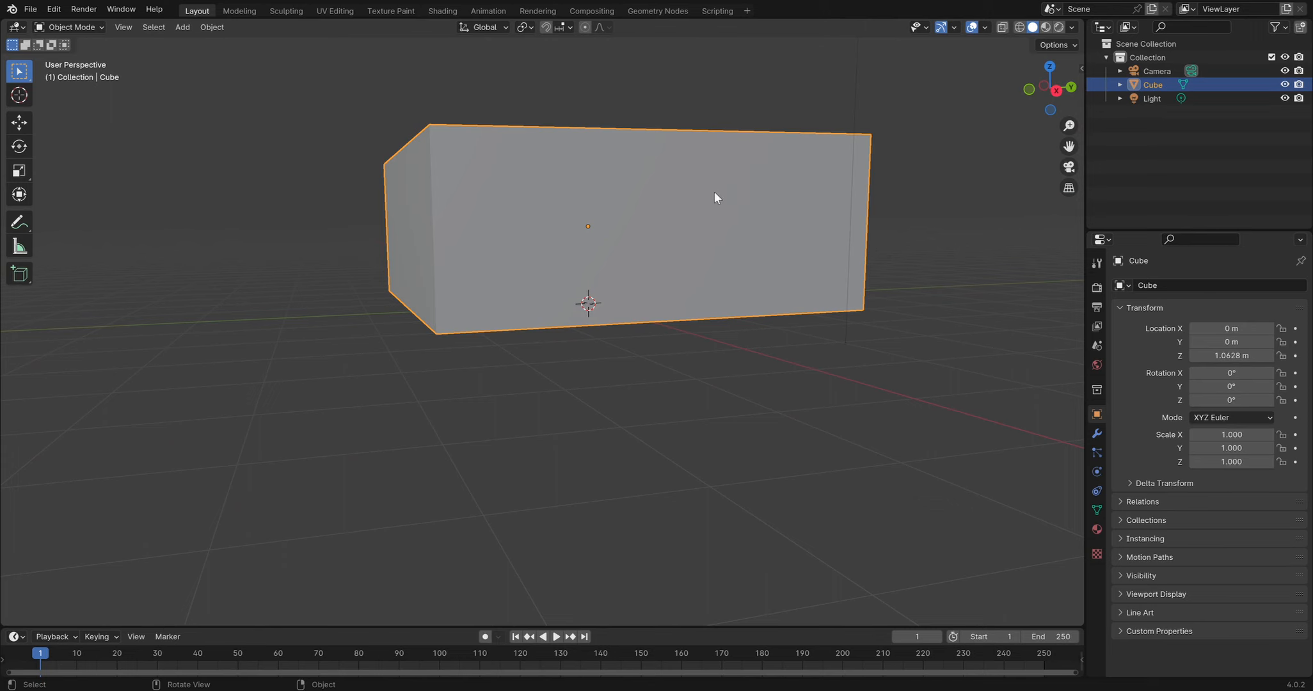
middle_click_drag(672, 197, 589, 243)
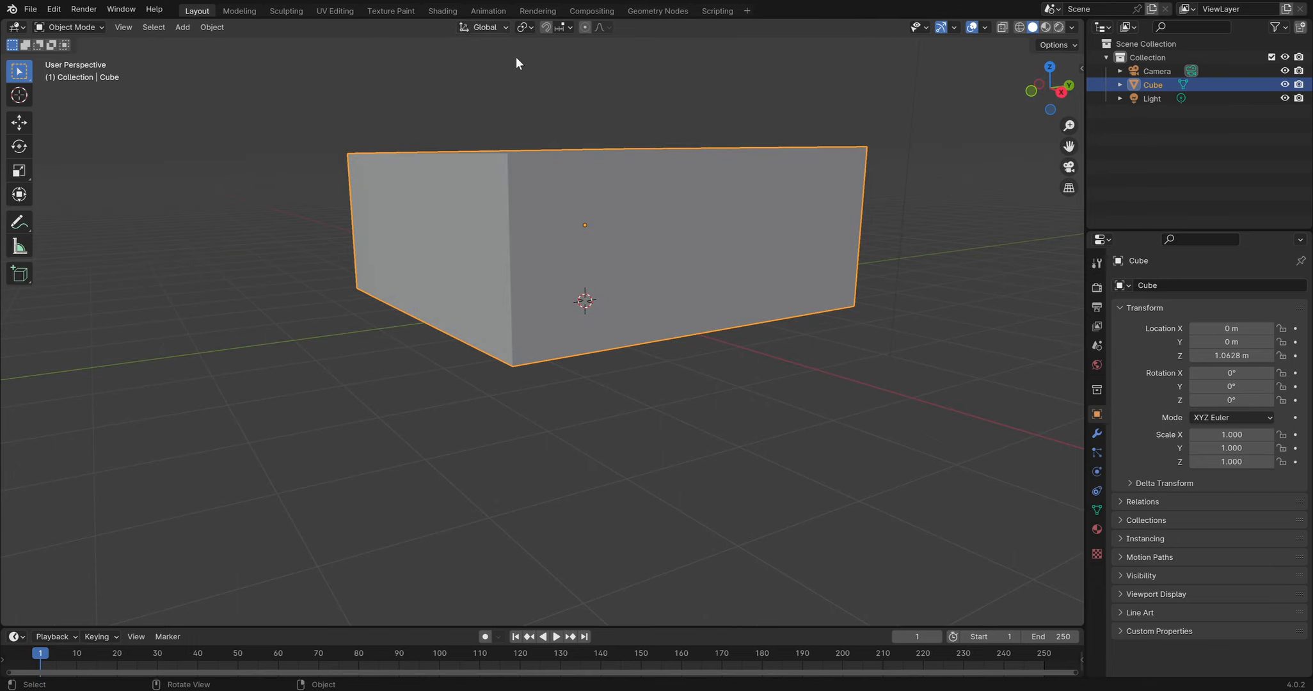
middle_click_drag(585, 226, 544, 210)
Try scaling the block uniformly and rotating it around its median point
key("s")
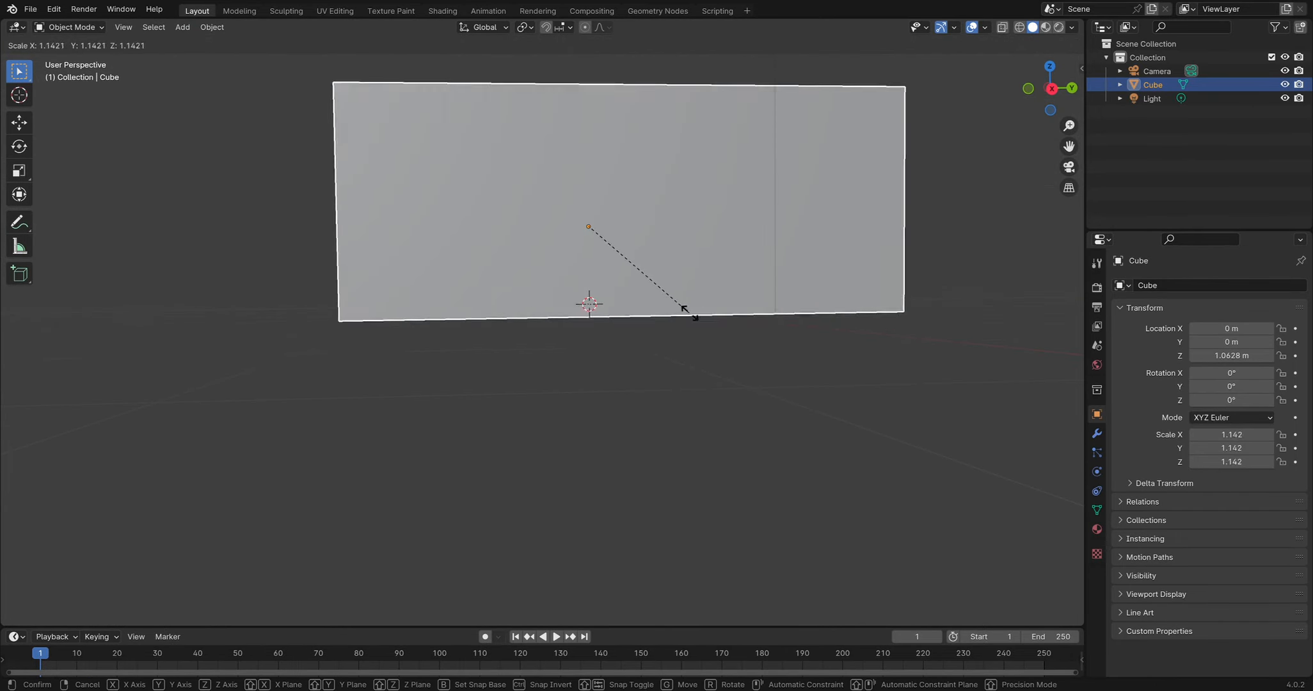
key("Escape")
key("r")
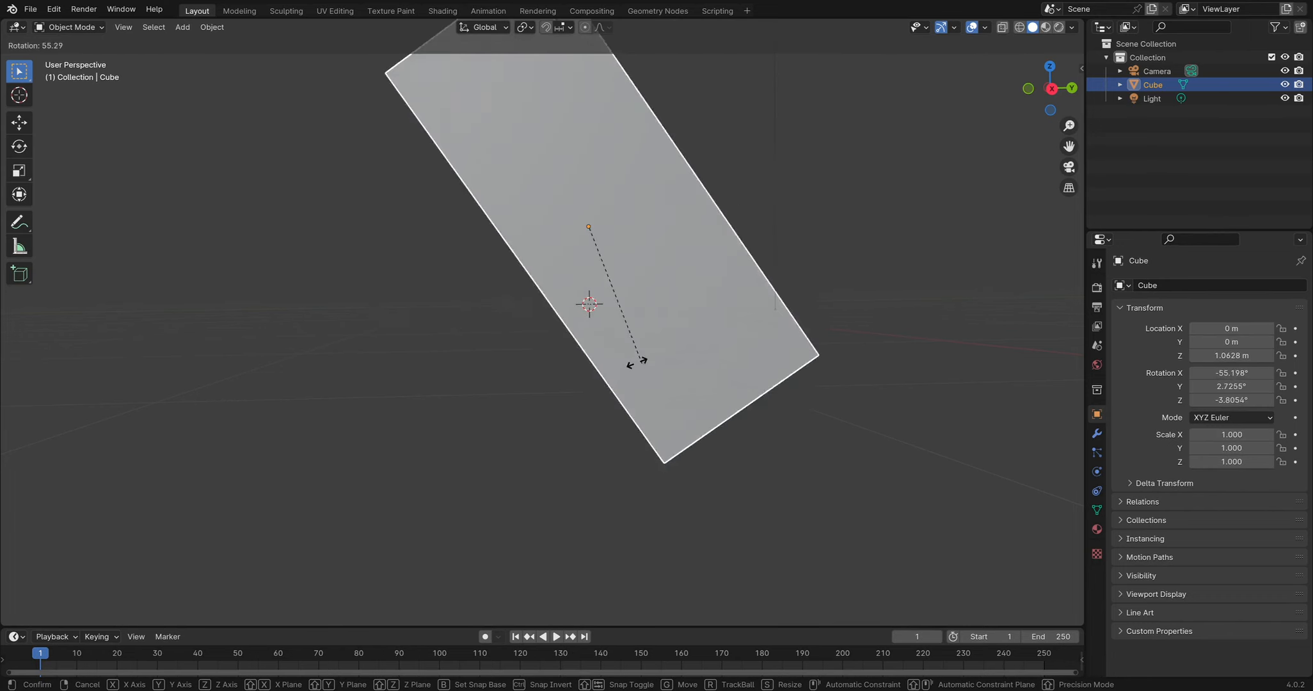
key("Escape")
Set the transform pivot point to 3D Cursor
middle_click_drag(615, 257, 585, 299)
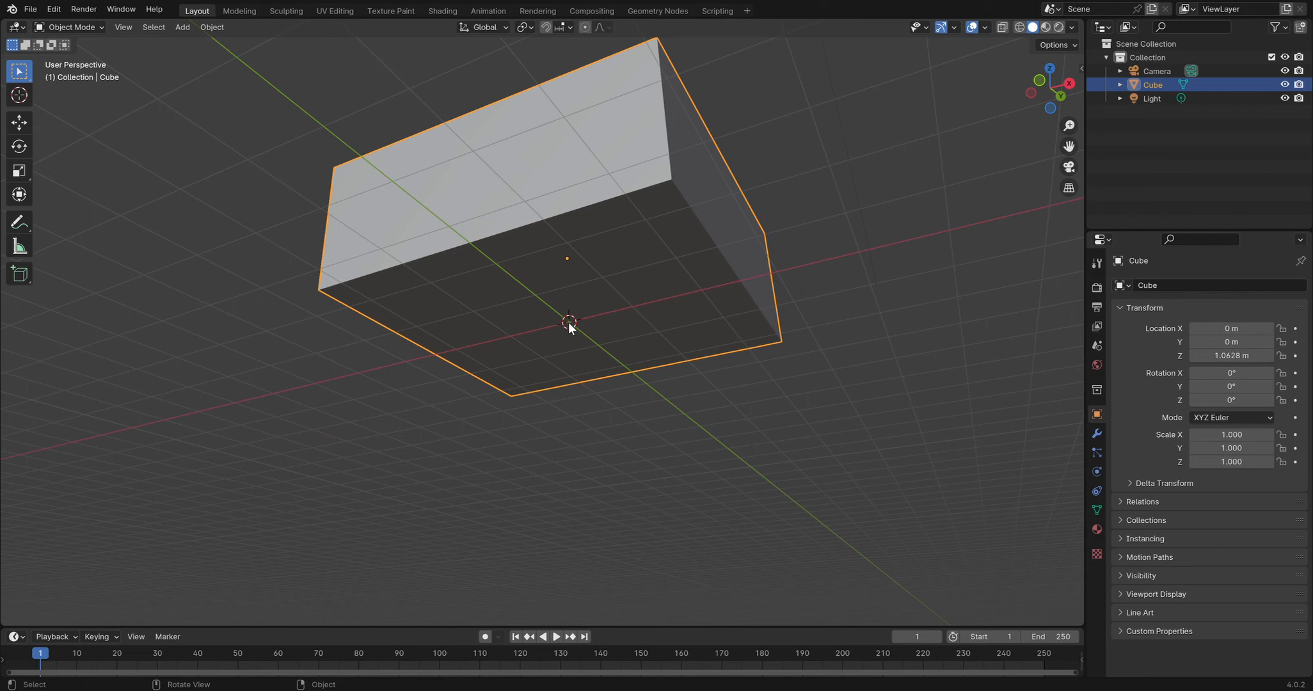
left_click(526, 27)
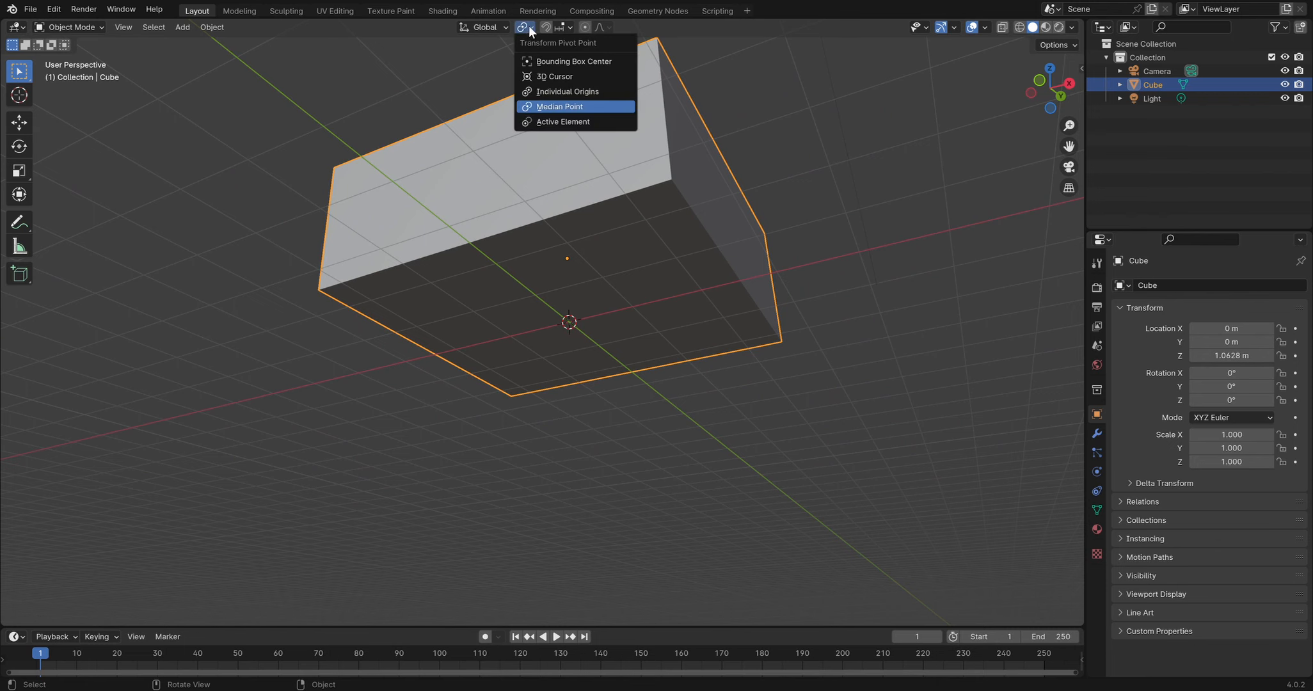
left_click(541, 77)
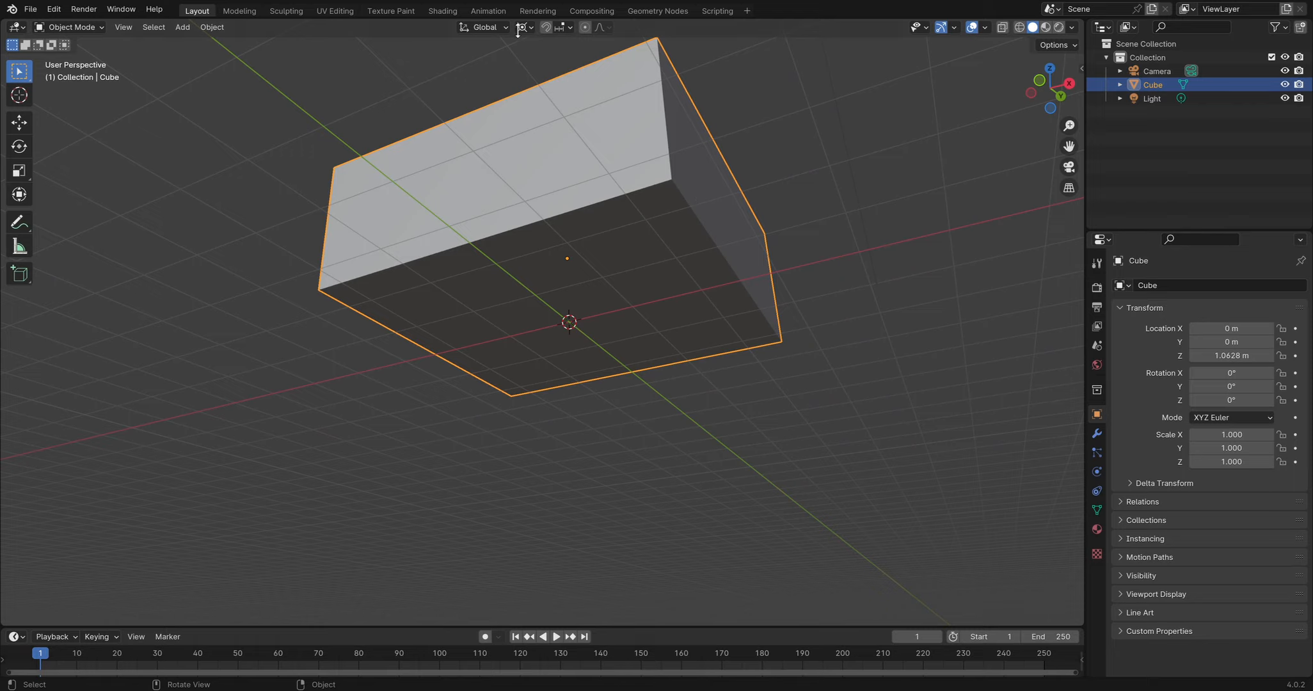
middle_click_drag(576, 128, 898, 340)
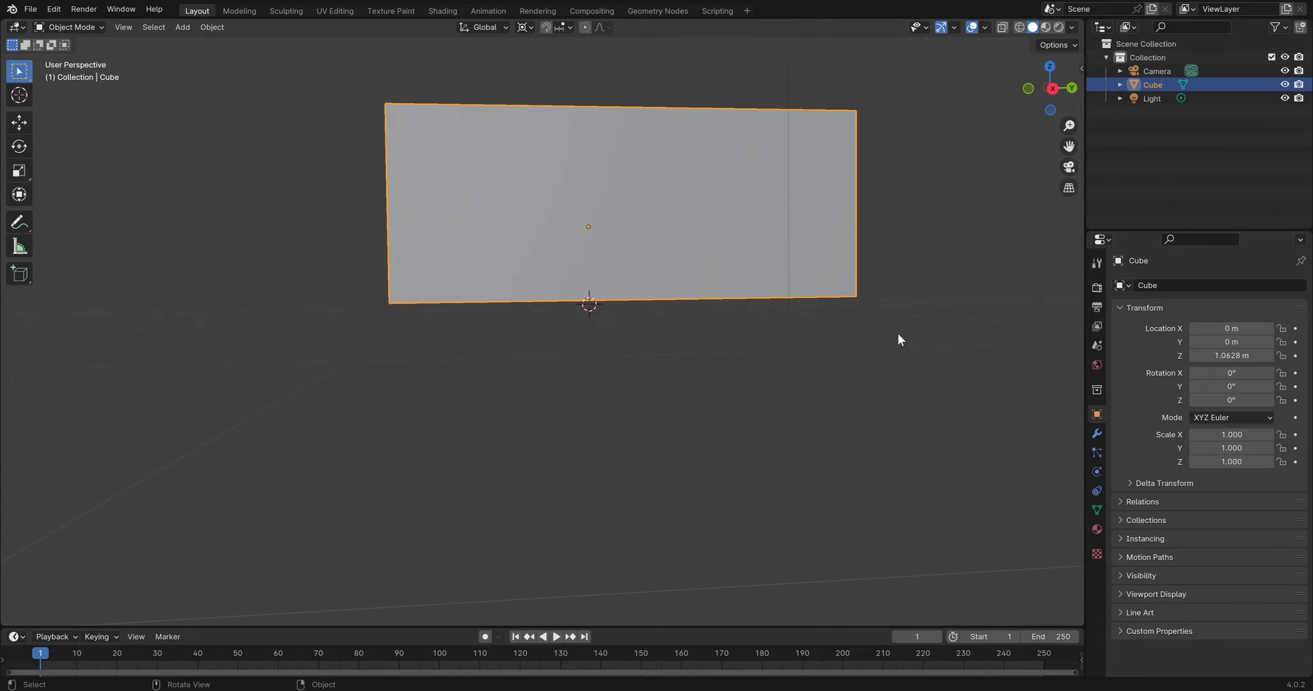
Try scaling and rotating the block around the 3D cursor
key("s")
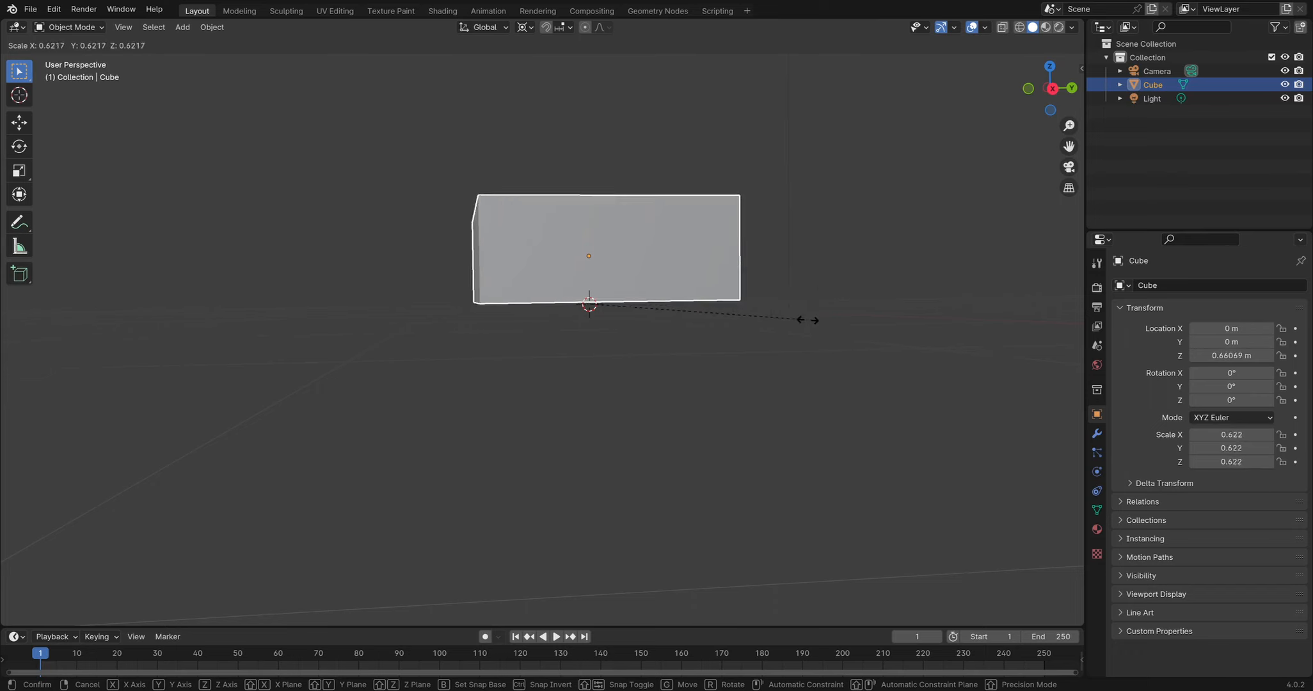
key("r")
right_click(803, 223)
Set the transform pivot point to Bounding Box Center
middle_click_drag(598, 228, 597, 275)
middle_click_drag(464, 288, 602, 112)
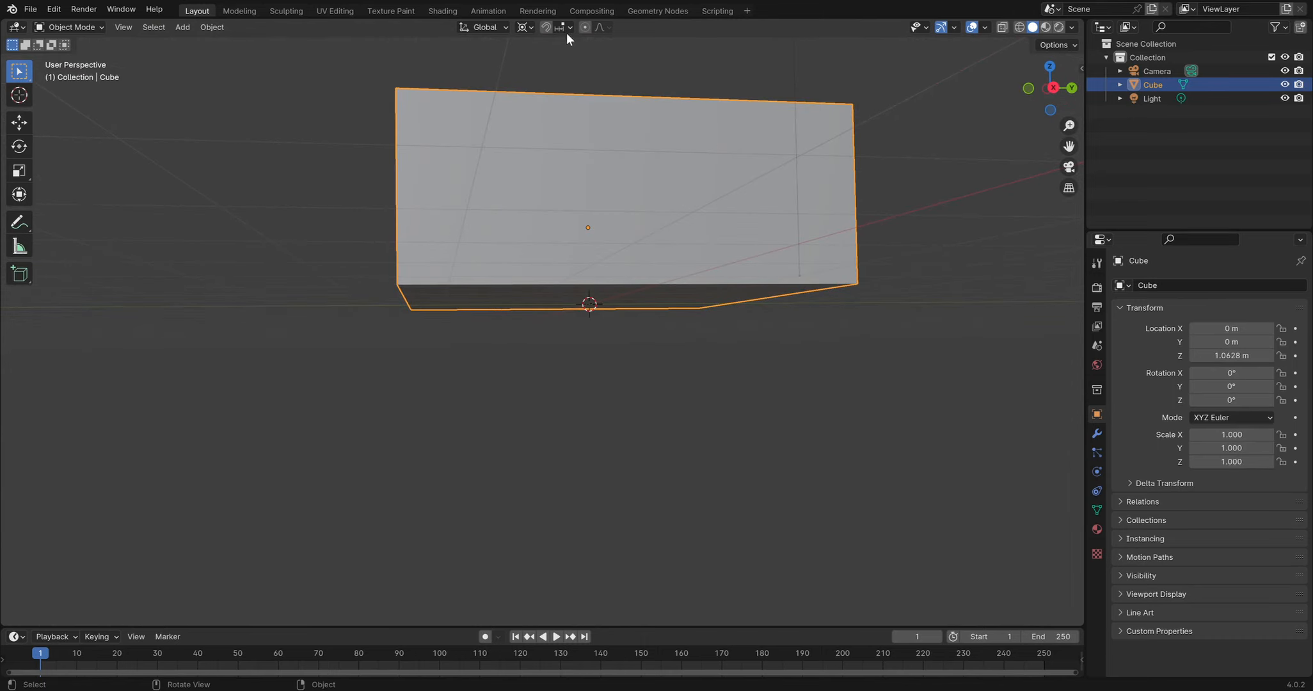
left_click(531, 26)
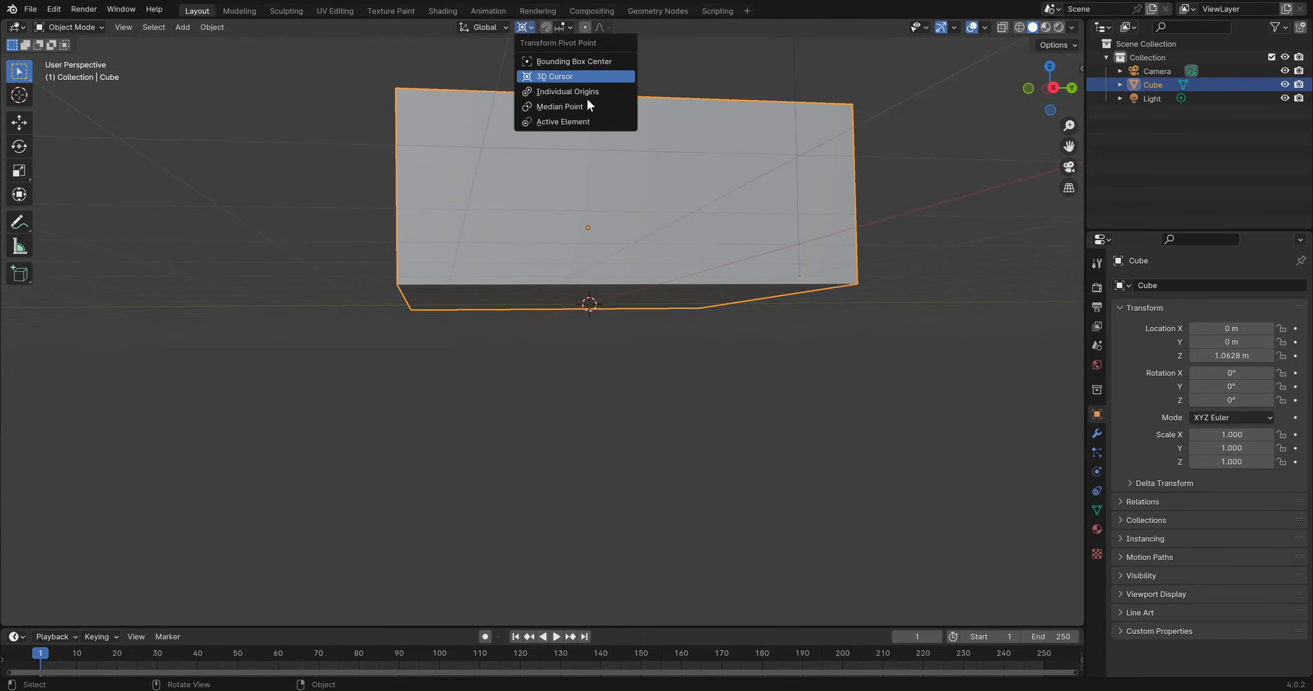
left_click(579, 61)
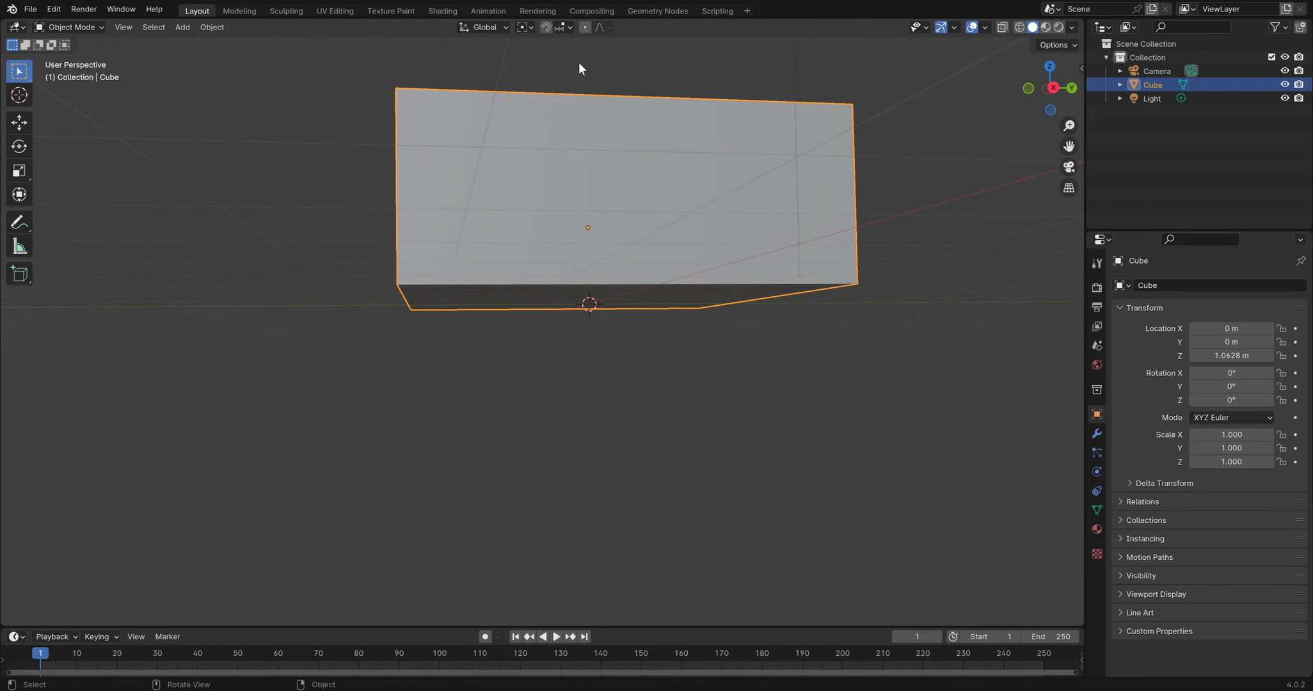
left_click(525, 27)
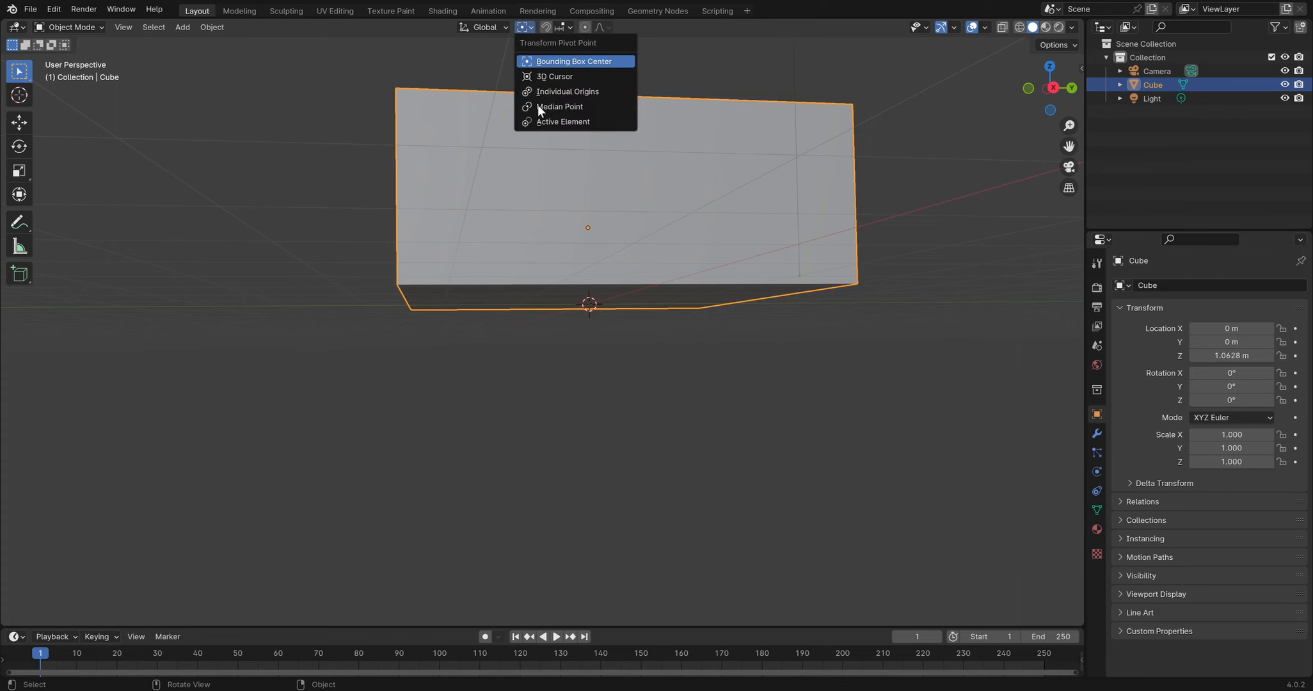
middle_click_drag(660, 393, 455, 195)
middle_click_drag(485, 247, 660, 343)
middle_click_drag(645, 242, 644, 255)
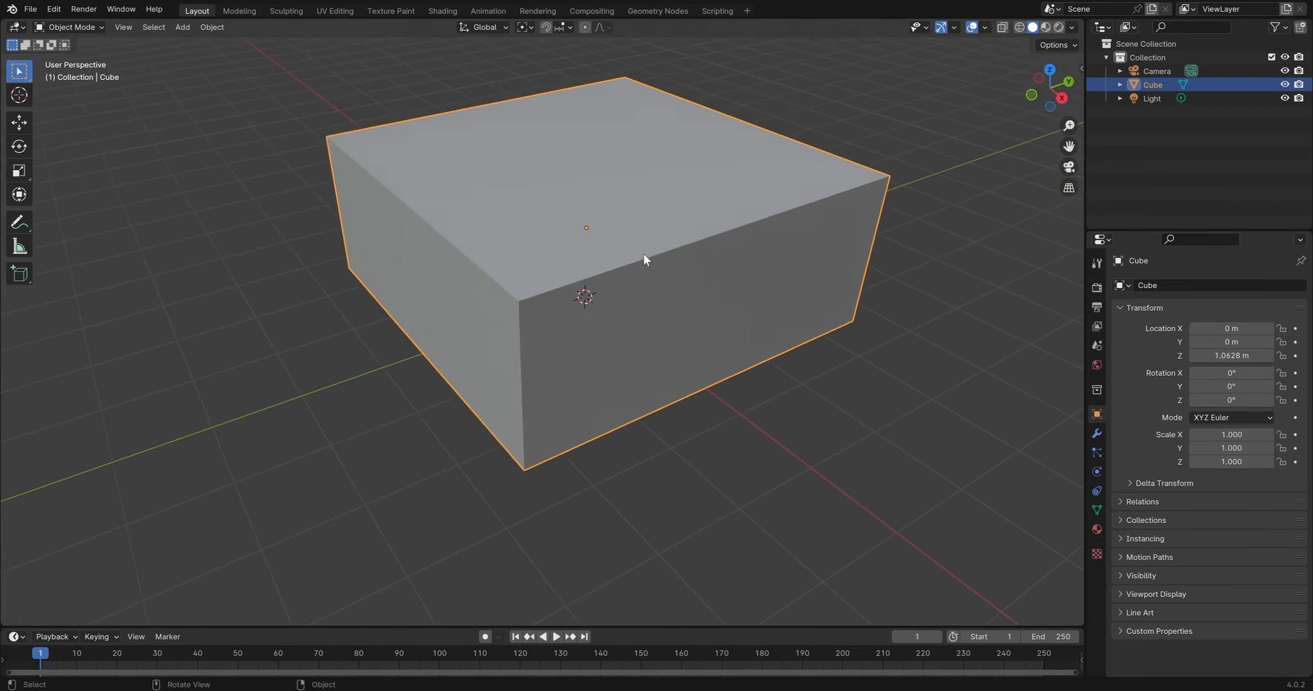
Enter Edit Mode with face selection and select both the top and bottom faces of the block
key("Tab")
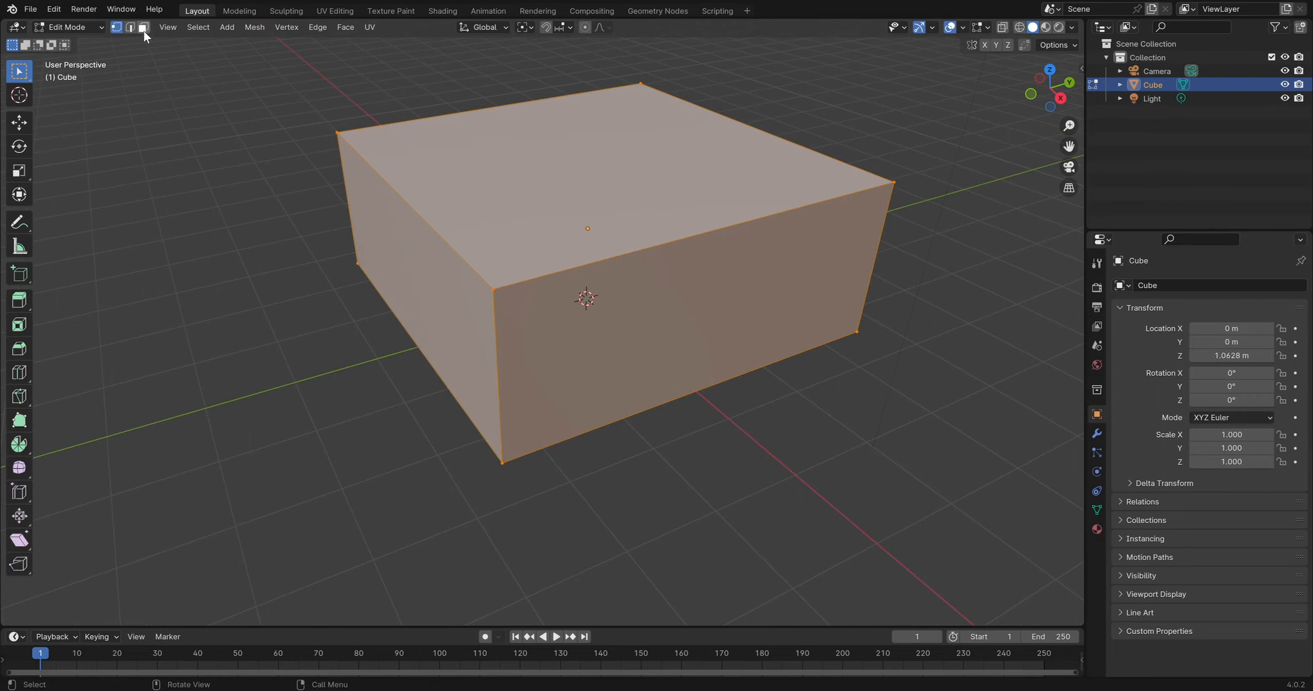
left_click(144, 27)
left_click(614, 183)
middle_click_drag(663, 432, 562, 269)
left_click(683, 323)
middle_click_drag(683, 323, 571, 211)
scroll(572, 204, "up", 2)
middle_click_drag(572, 147, 590, 190)
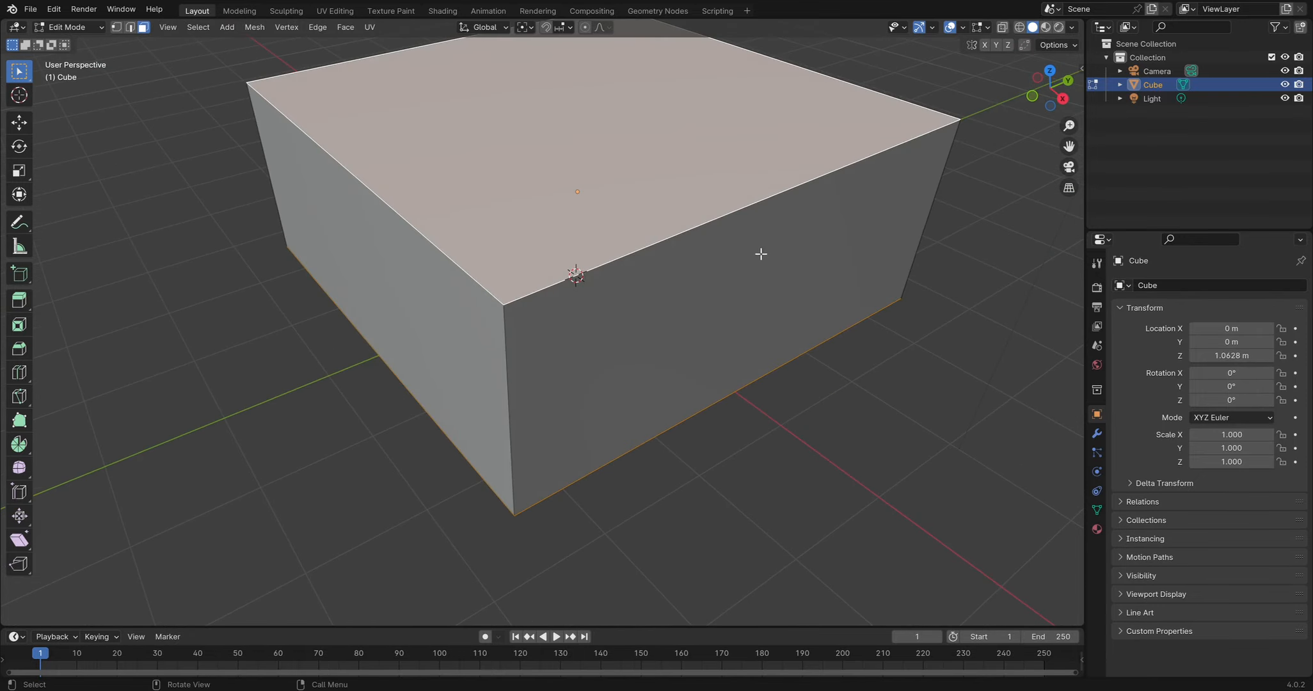
middle_click_drag(761, 254, 697, 199)
middle_click_drag(735, 422, 744, 413)
middle_click_drag(643, 269, 701, 301)
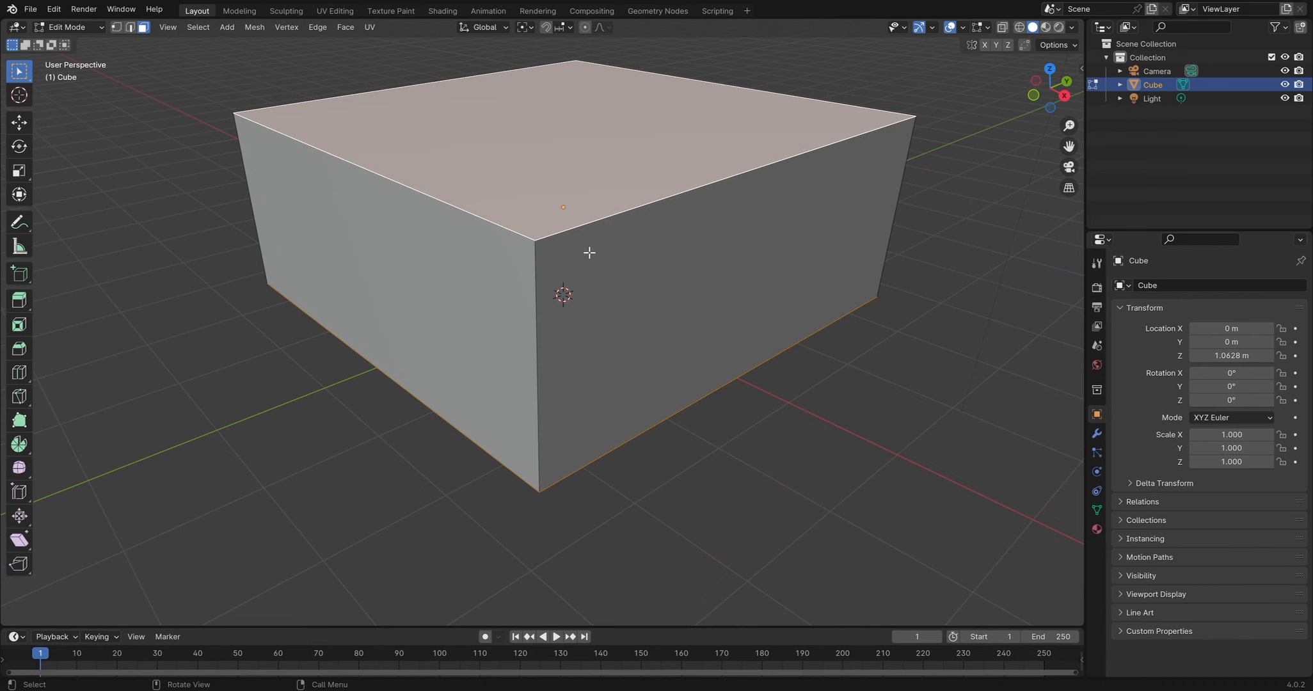
Separate the selected top and bottom faces into their own object and return to Object Mode with nothing selected
key("p")
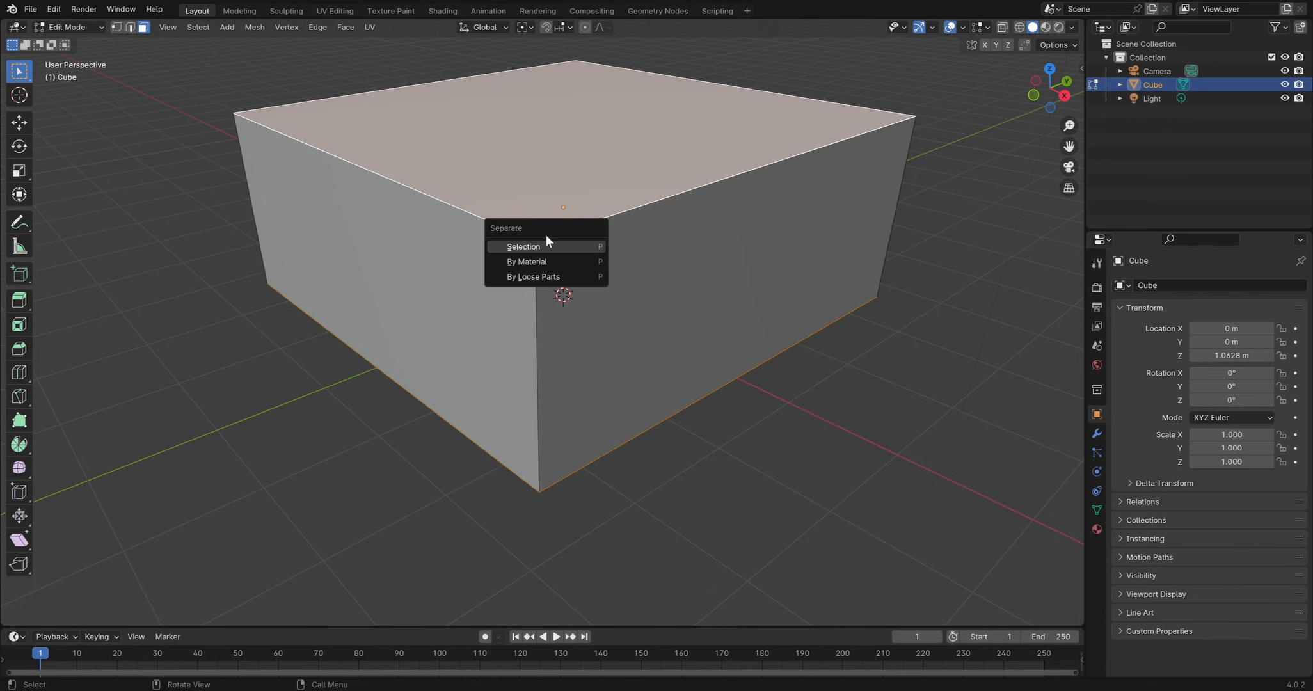
left_click(525, 248)
middle_click_drag(637, 262, 559, 240)
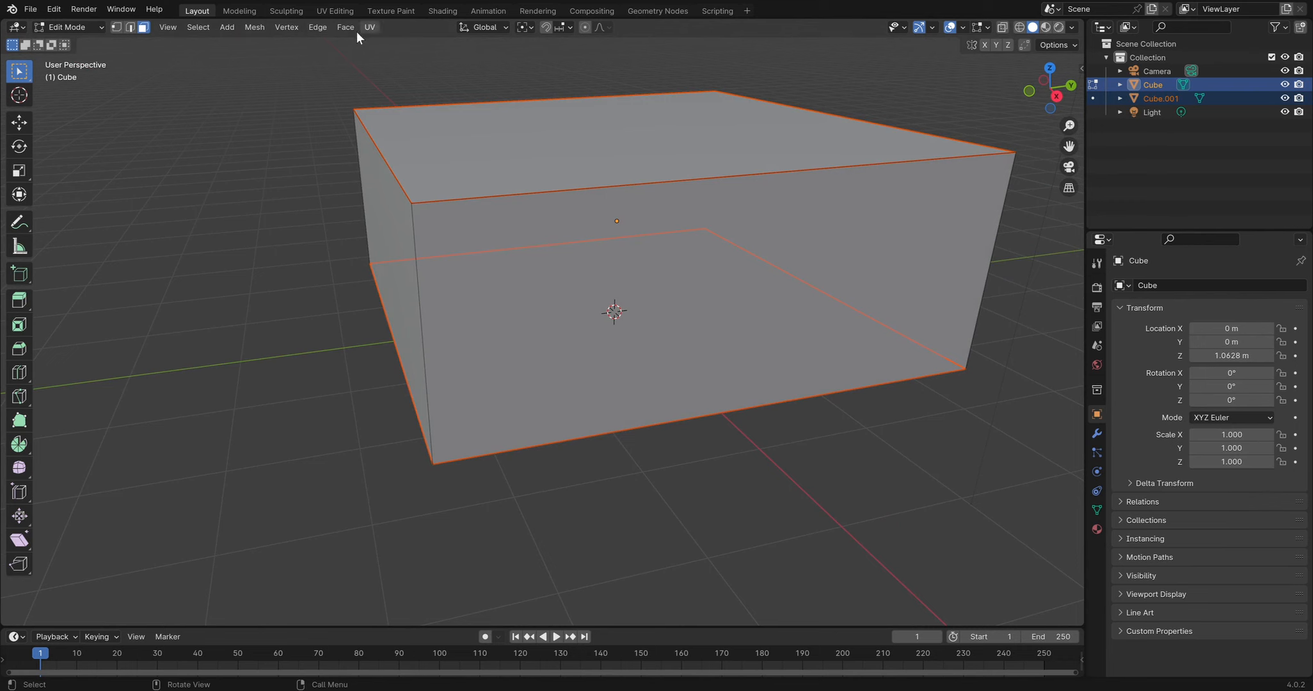
key("Tab")
left_click(281, 132)
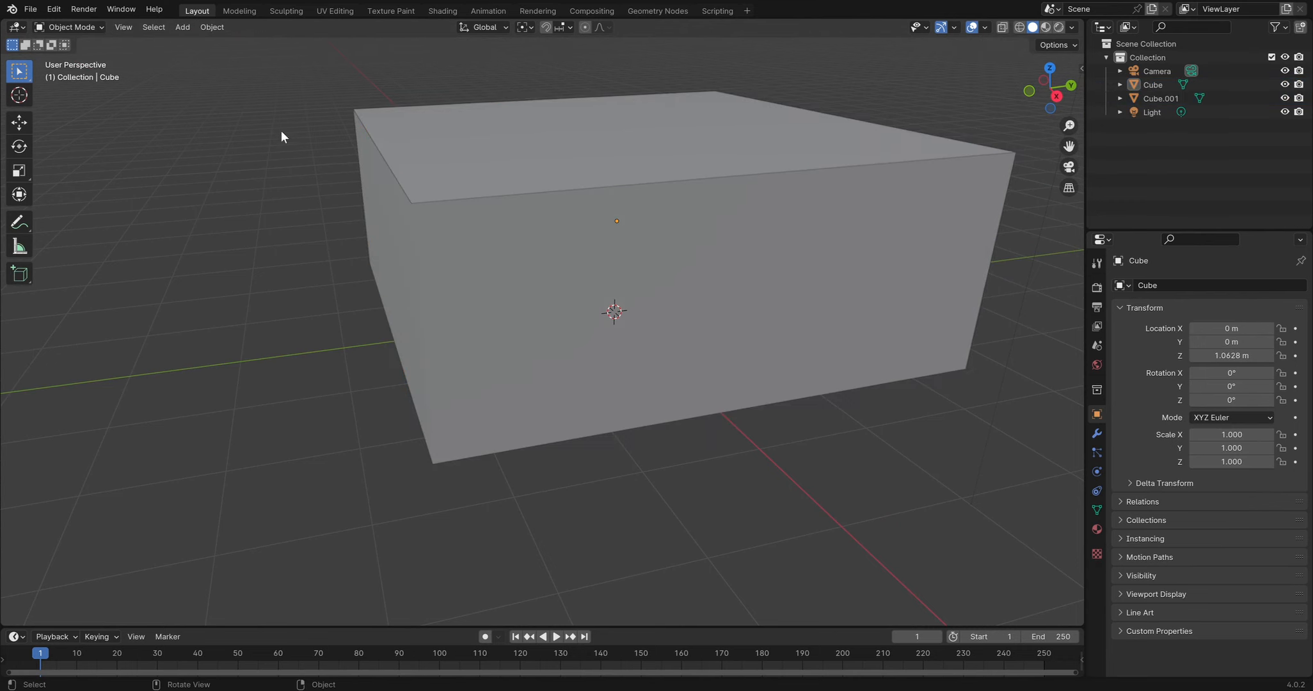
left_click_drag(506, 137, 548, 322)
Select the Light, Cube.001 and Cube objects by turns to compare what each one contains
left_click(1154, 113)
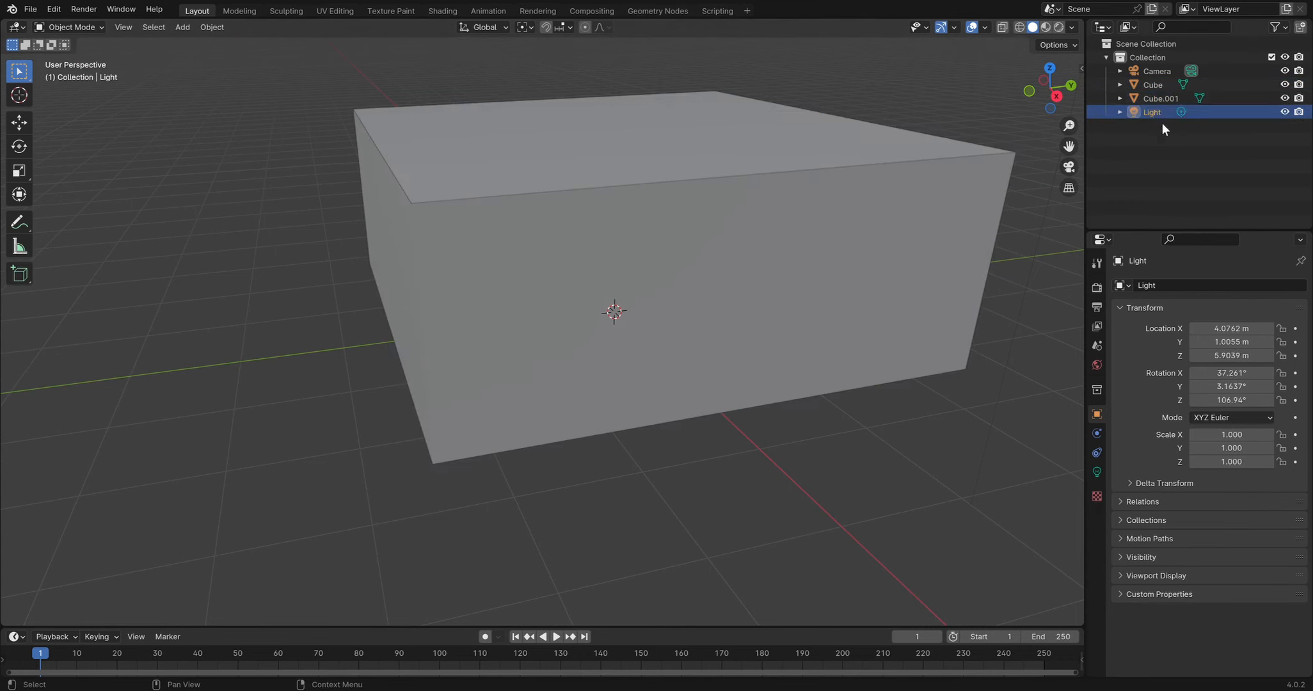
left_click(1145, 100)
left_click(1153, 113)
left_click(1150, 102)
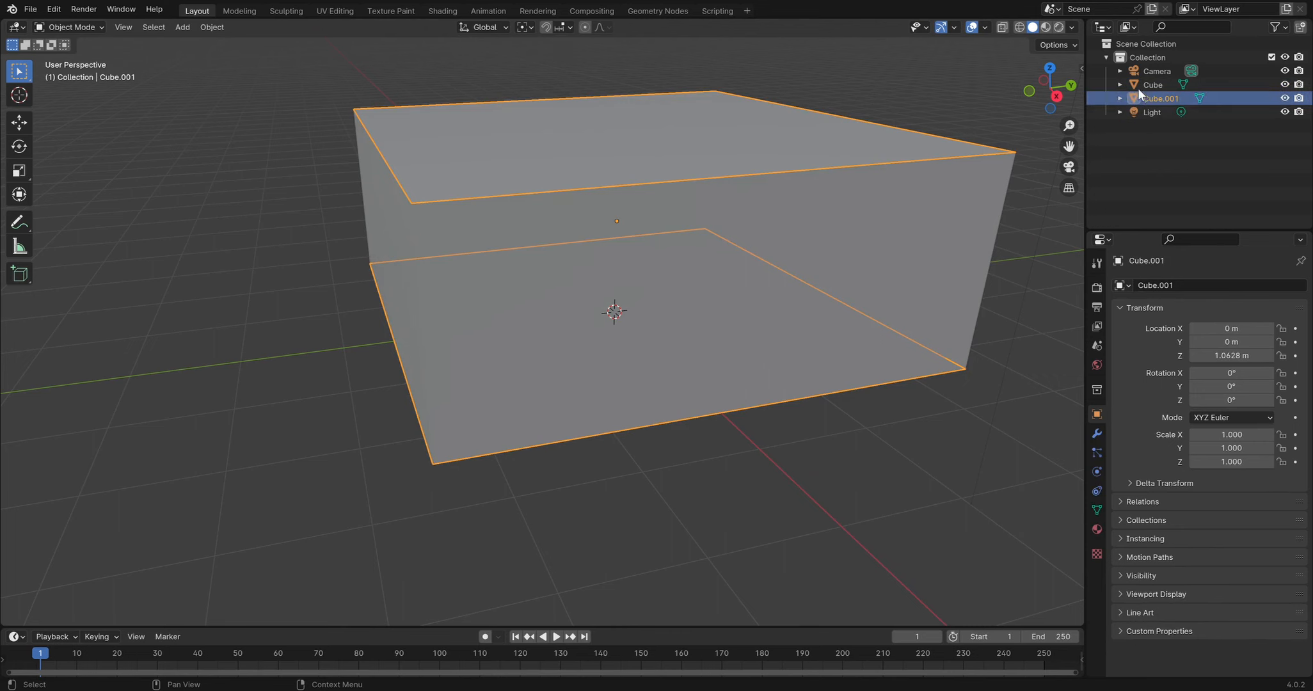
left_click(1141, 87)
Widen the Outliner and Properties area and select the Cube wall object
left_click_drag(1086, 102, 1013, 103)
left_click(1076, 97)
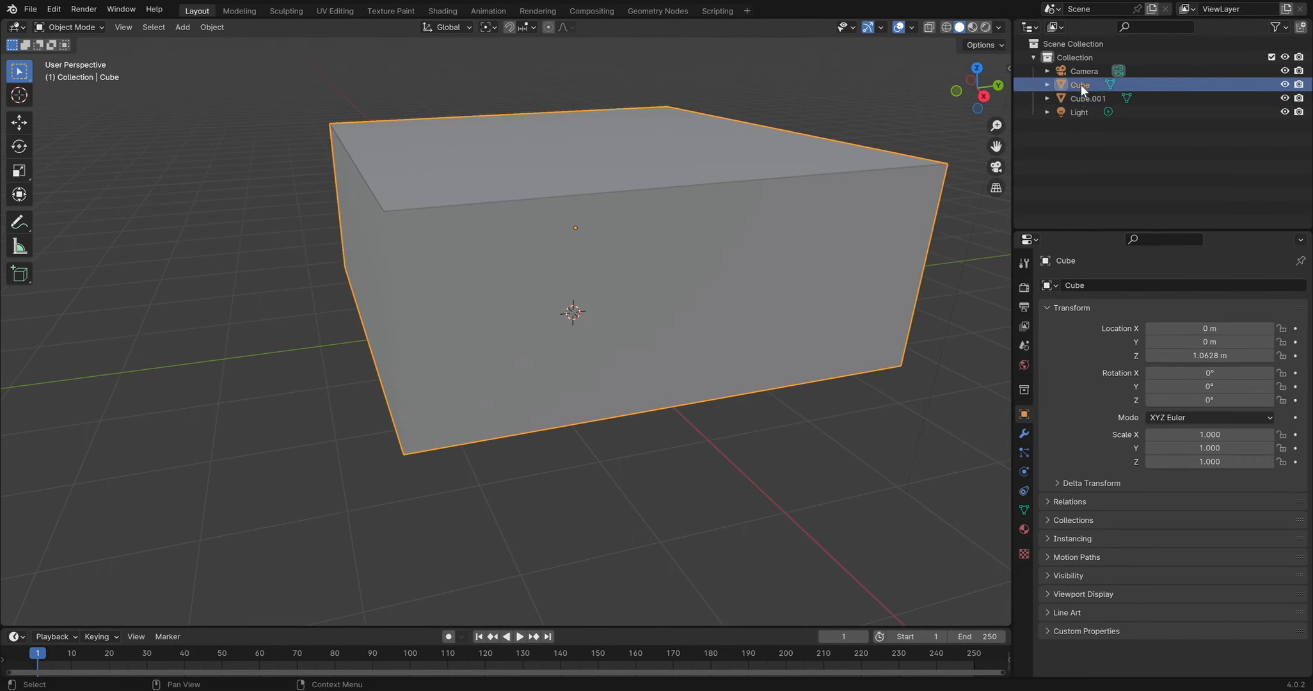
left_click(1081, 83)
left_click(793, 107)
left_click(592, 172)
Toggle the Cube wall object between Object Mode and Edit Mode, finishing in Edit Mode
key("Tab")
key("Tab")
key("Tab")
key("Tab")
left_click(539, 249)
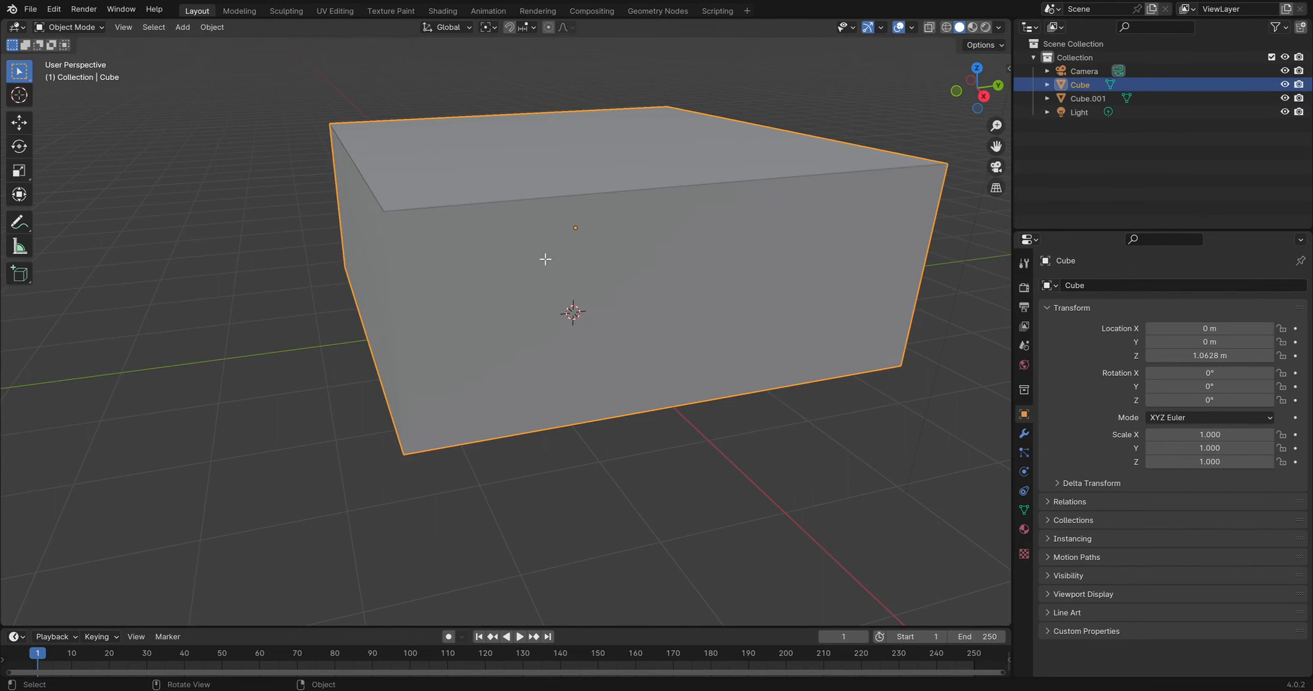
key("Tab")
Select the wide side face facing the view and look up the available Separate options without applying one
left_click(319, 25)
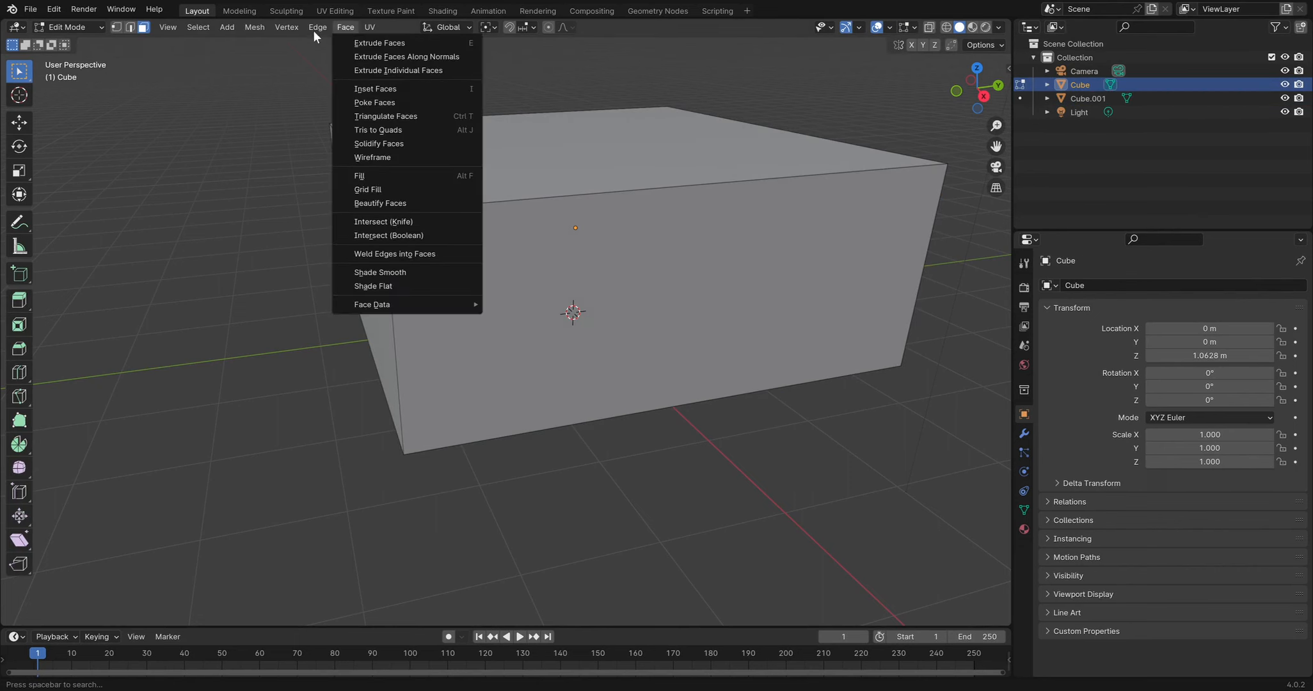
left_click(572, 266)
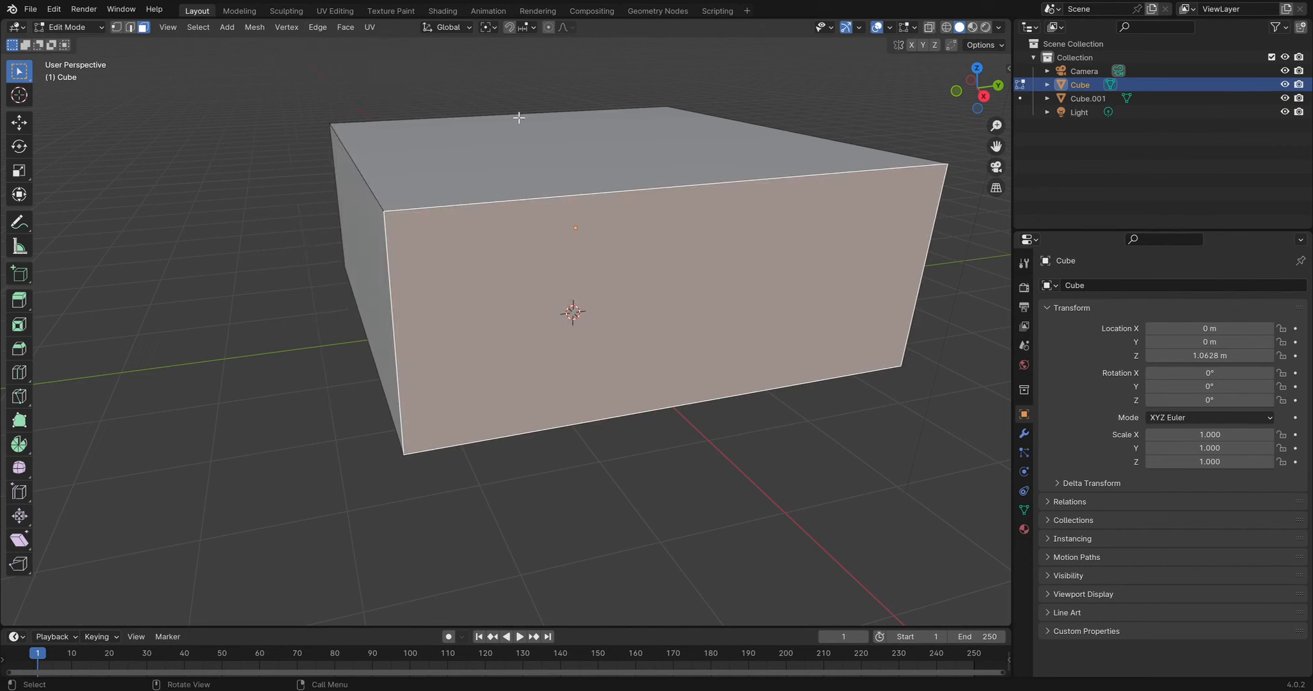
left_click(253, 27)
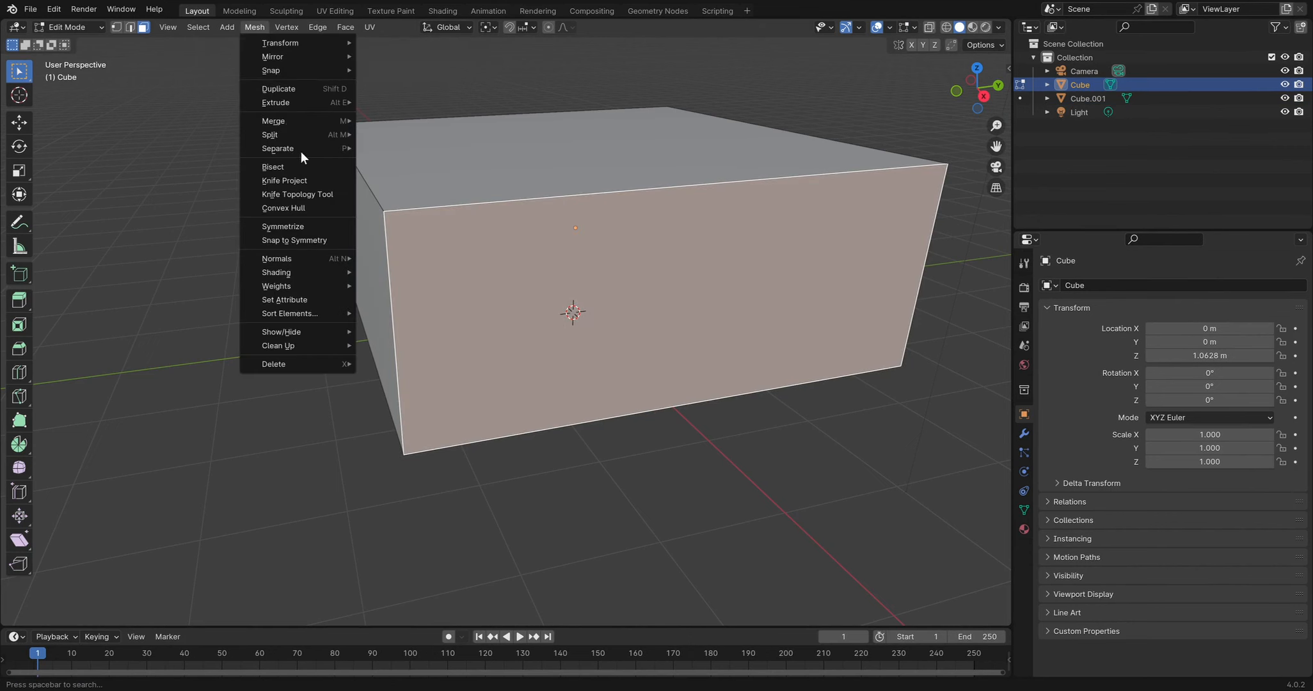
mouse_move(288, 151)
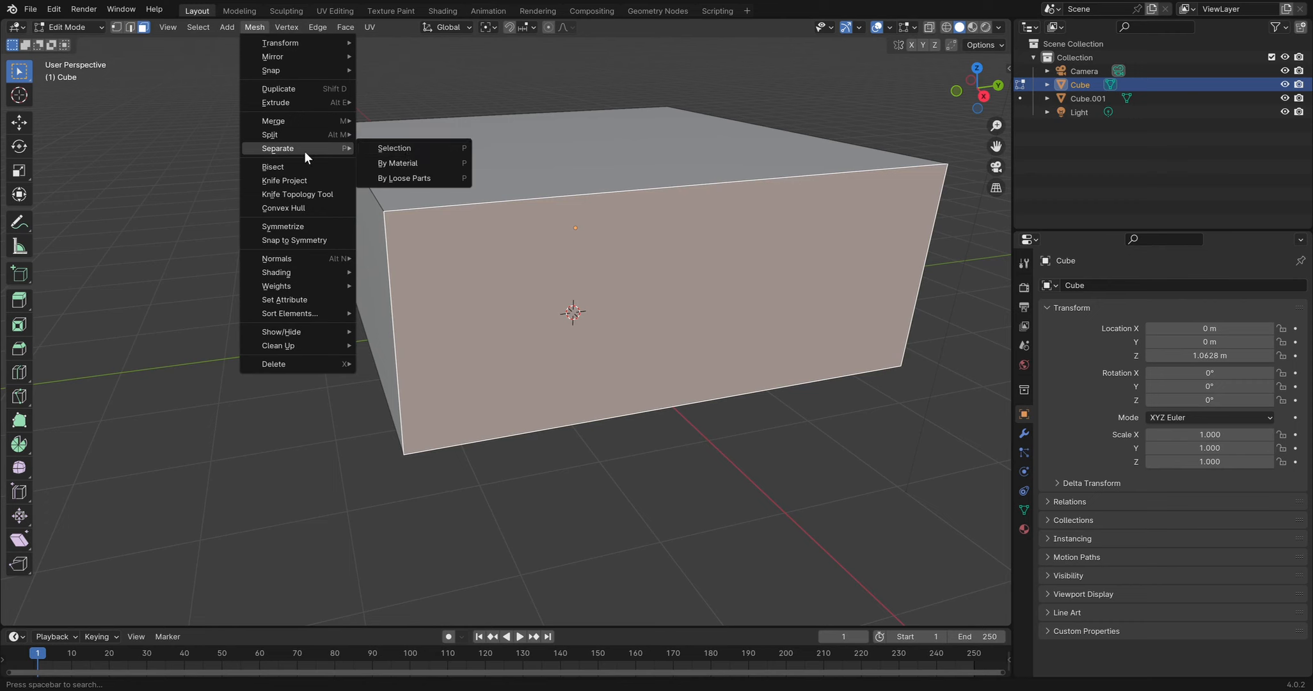
left_click(563, 69)
Try selecting different side wall faces in face select mode, clearing the selection in between
middle_click_drag(510, 125, 607, 187)
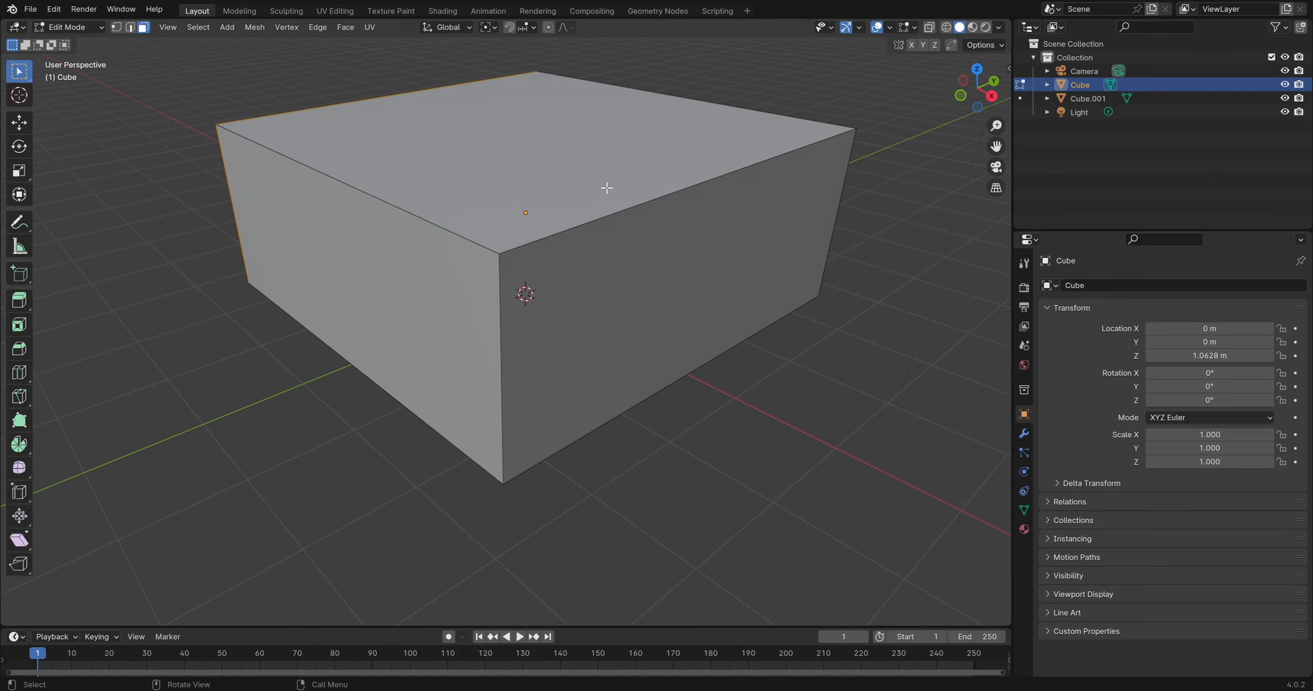
left_click(116, 28, "shift")
left_click(143, 27)
left_click(314, 200)
left_click(674, 298)
key("alt+a")
left_click(293, 258)
middle_click_drag(293, 258, 234, 106)
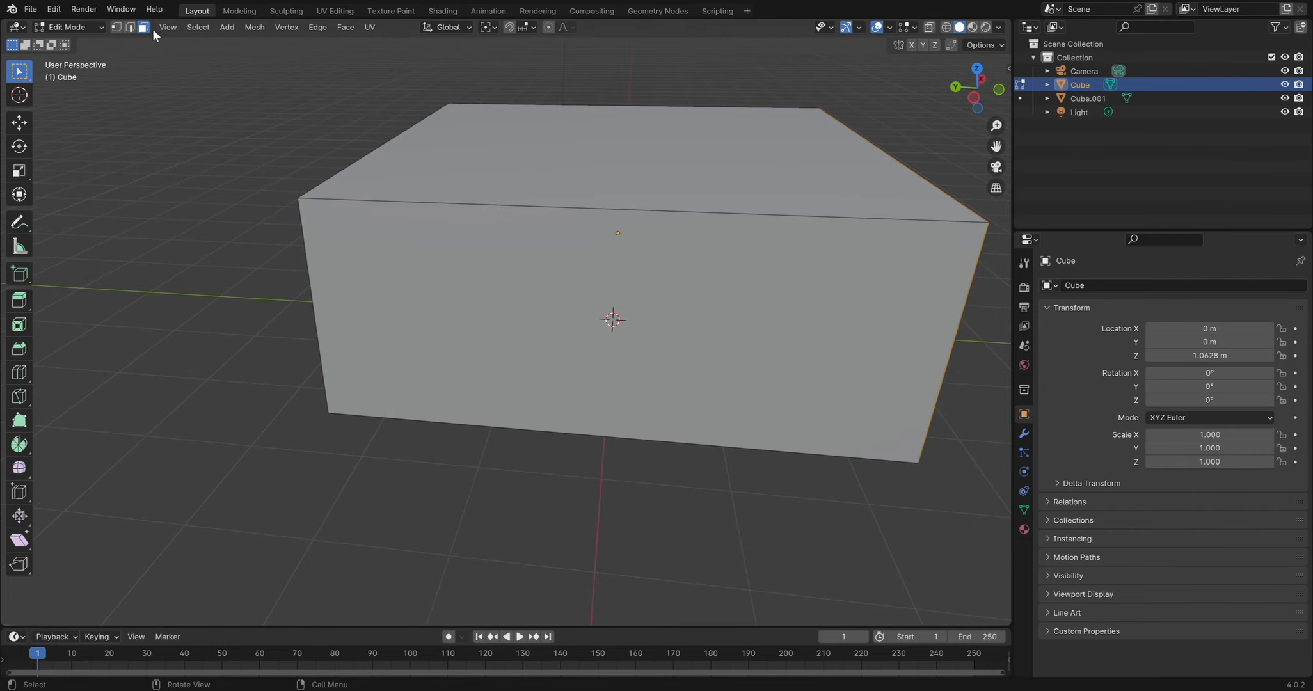
Try box-selecting the block's corner vertices in vertex select mode
left_click(116, 28)
left_click(129, 28)
left_click(120, 27)
left_click_drag(189, 127, 430, 272)
left_click_drag(322, 82, 549, 440)
Try box-selecting the block's long edges in edge select mode
left_click(131, 28)
left_click_drag(659, 127, 583, 642)
left_click_drag(697, 176, 666, 45)
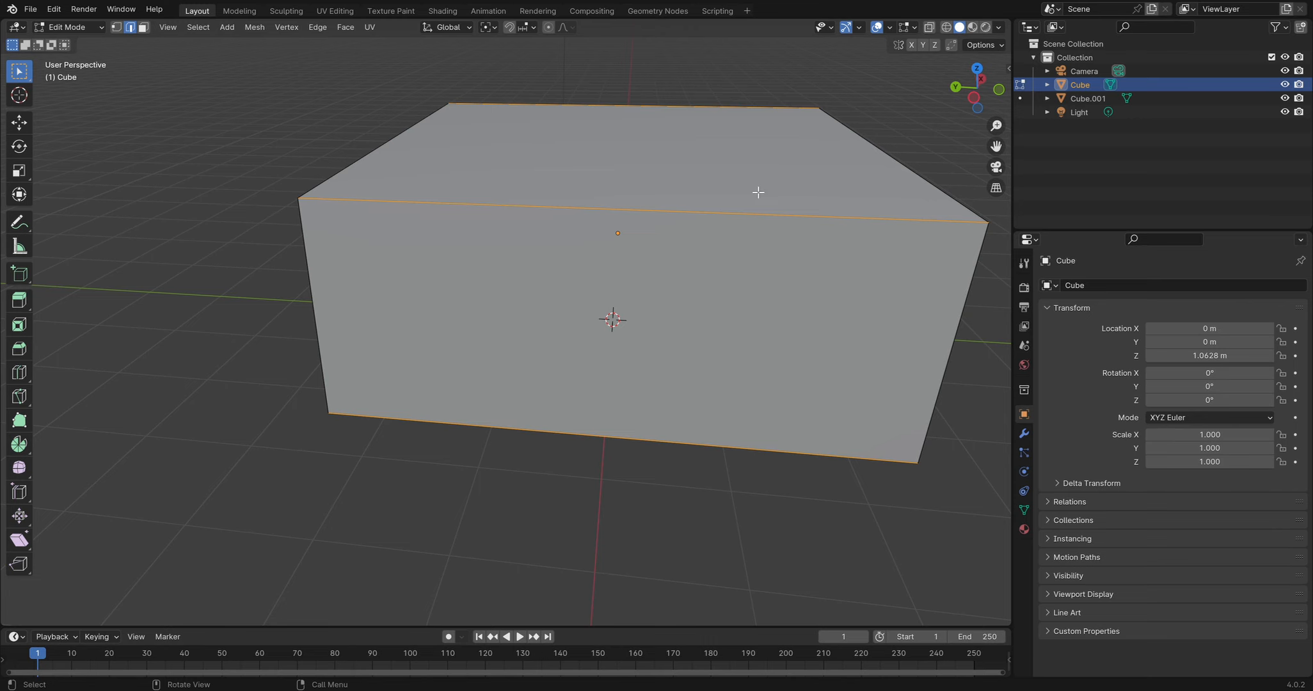
Switch back to face select mode and select one side wall face
left_click(144, 27)
middle_click_drag(585, 171, 495, 136)
left_click(686, 342)
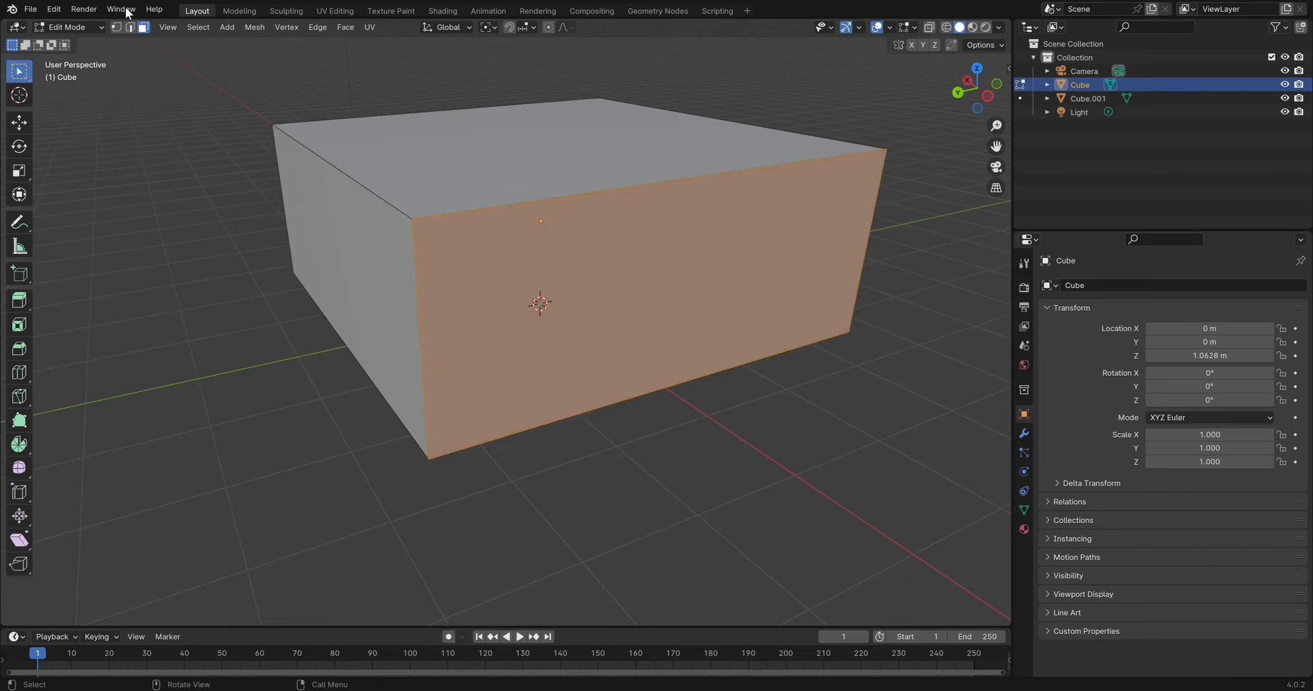
Try to separate a single side wall face into its own object and switch to Object Mode
middle_click_drag(549, 344, 668, 228)
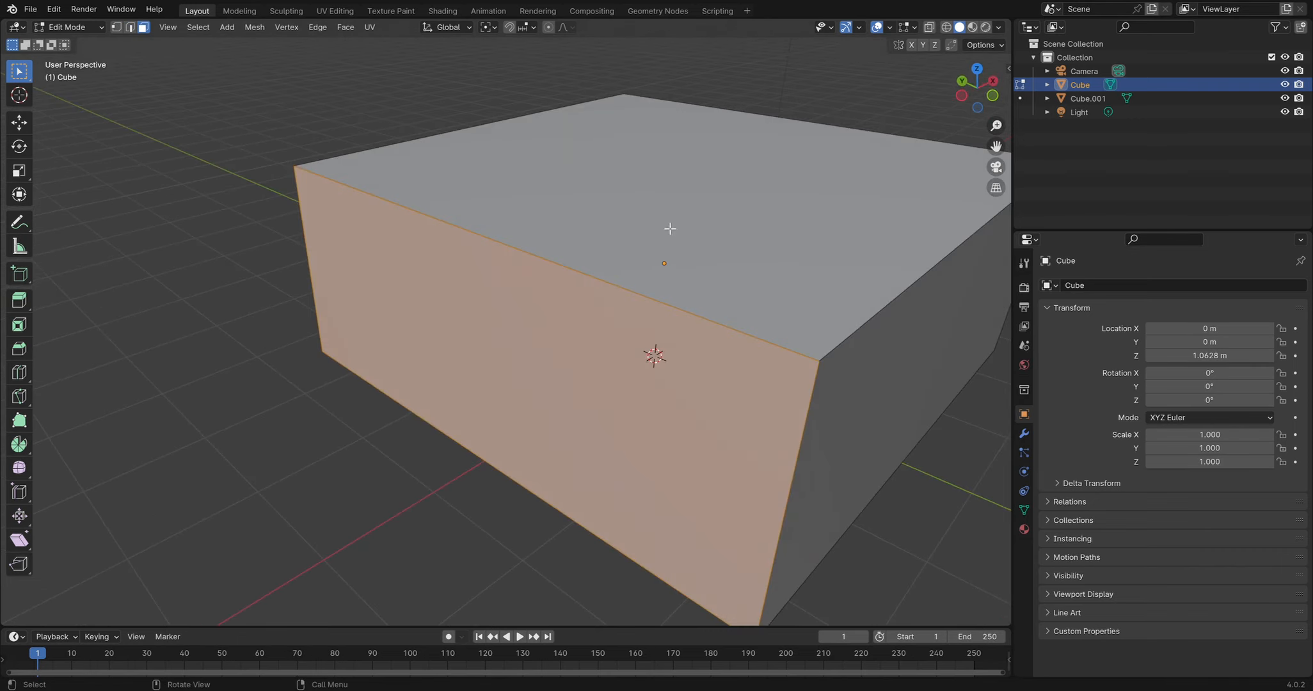
middle_click_drag(748, 287, 743, 272)
key("alt+a")
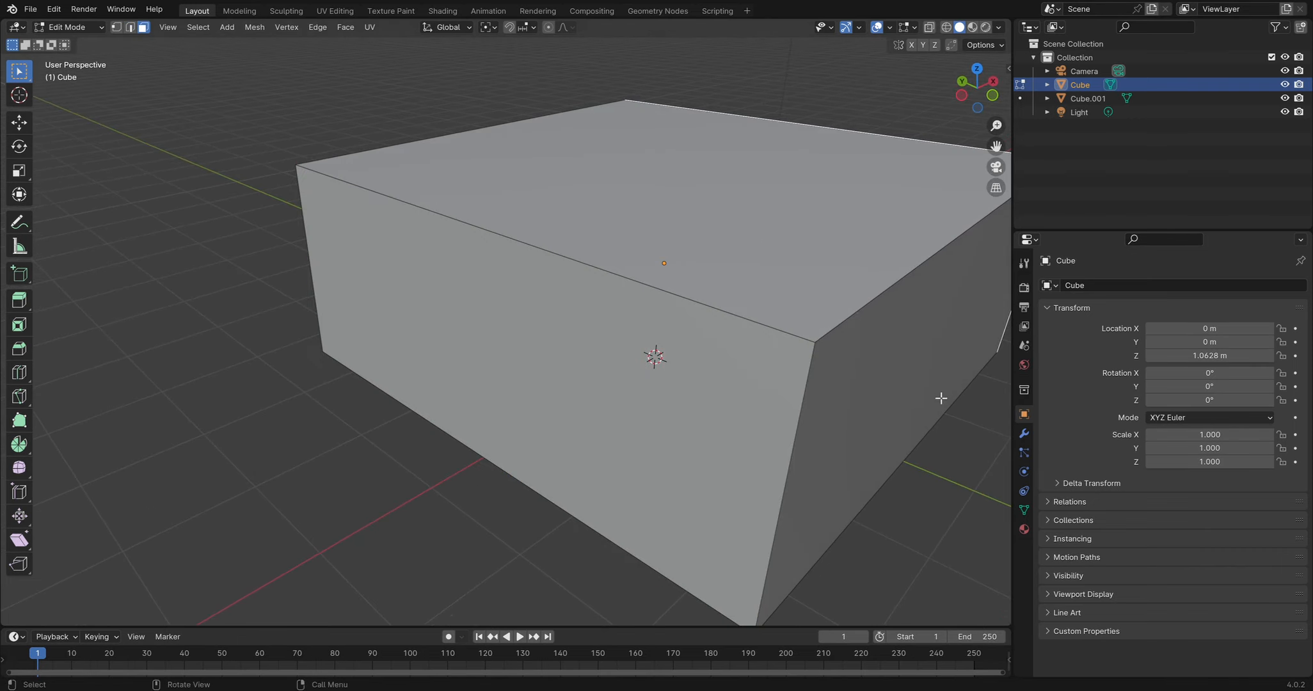
left_click(887, 417)
key("p")
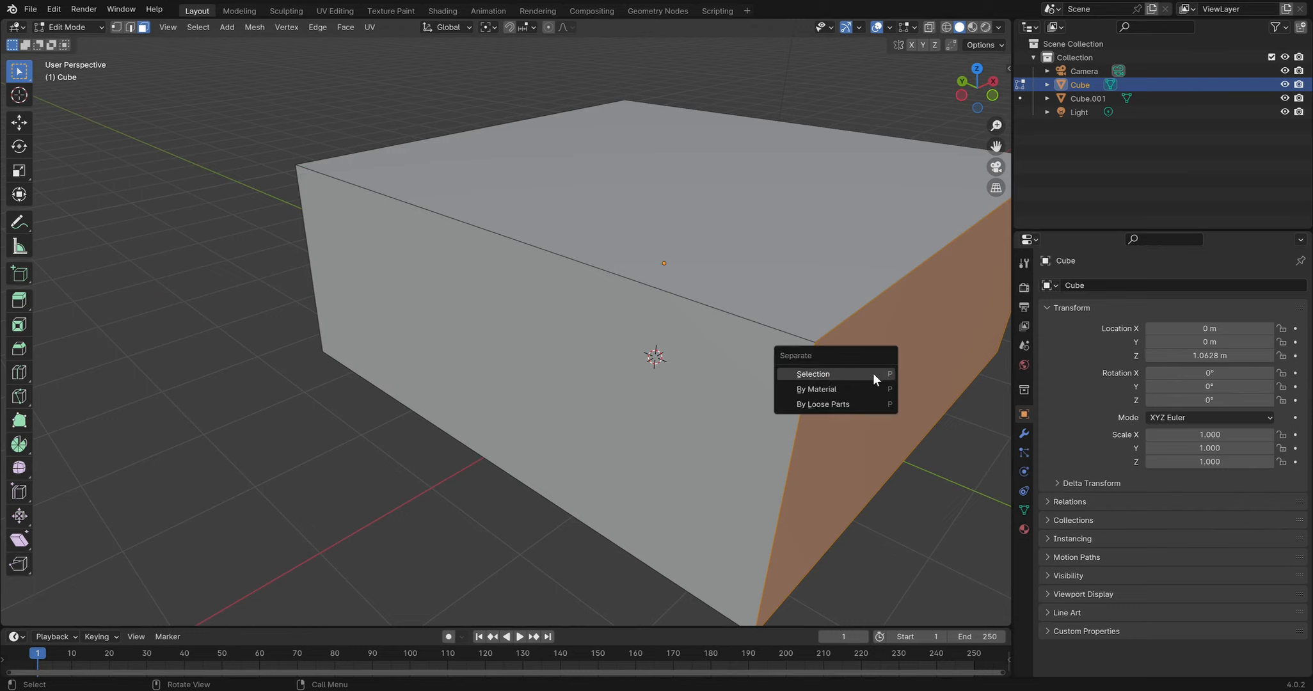
left_click(830, 376)
key("Tab")
Try moving the separated top and bottom faces object, first freely and along the Z axis
middle_click_drag(930, 464, 619, 299)
key("g")
right_click(620, 227)
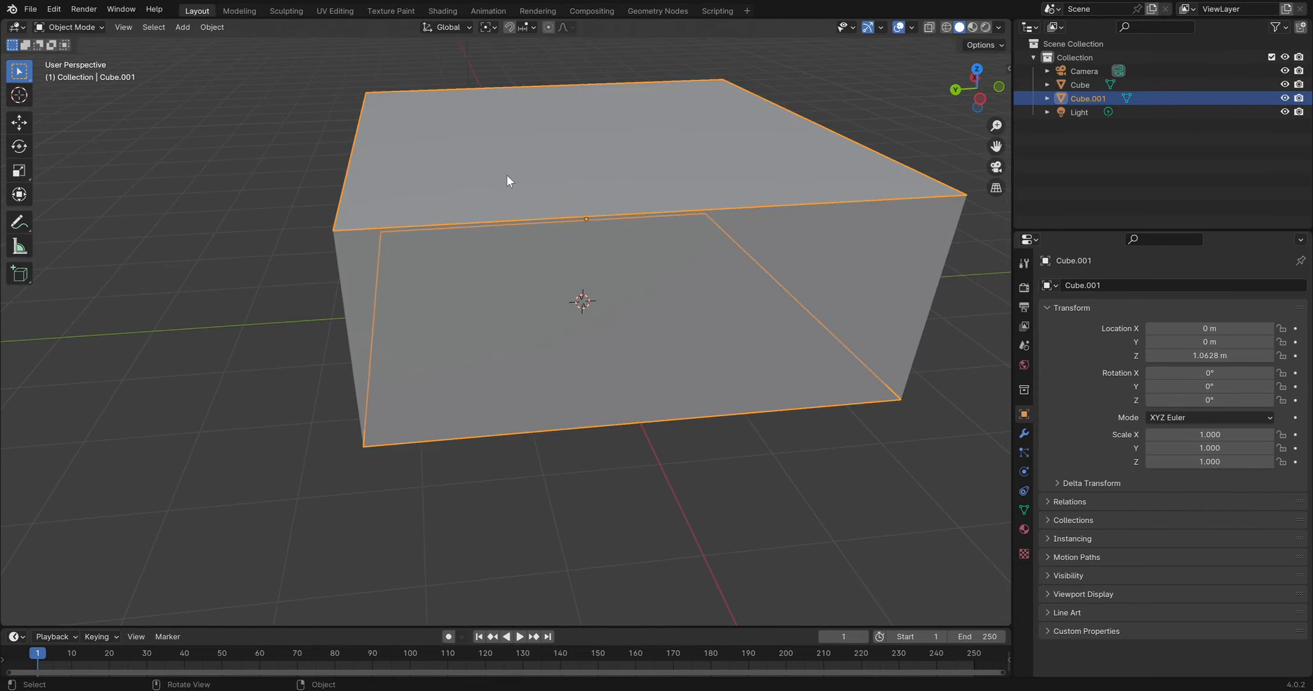
left_click(506, 175)
key("g")
key("z")
left_click(518, 172)
Undo the recent move and the selection changes before it
middle_click_drag(518, 172, 430, 195)
key("ctrl+z")
middle_click_drag(731, 296, 618, 254)
key("ctrl+z")
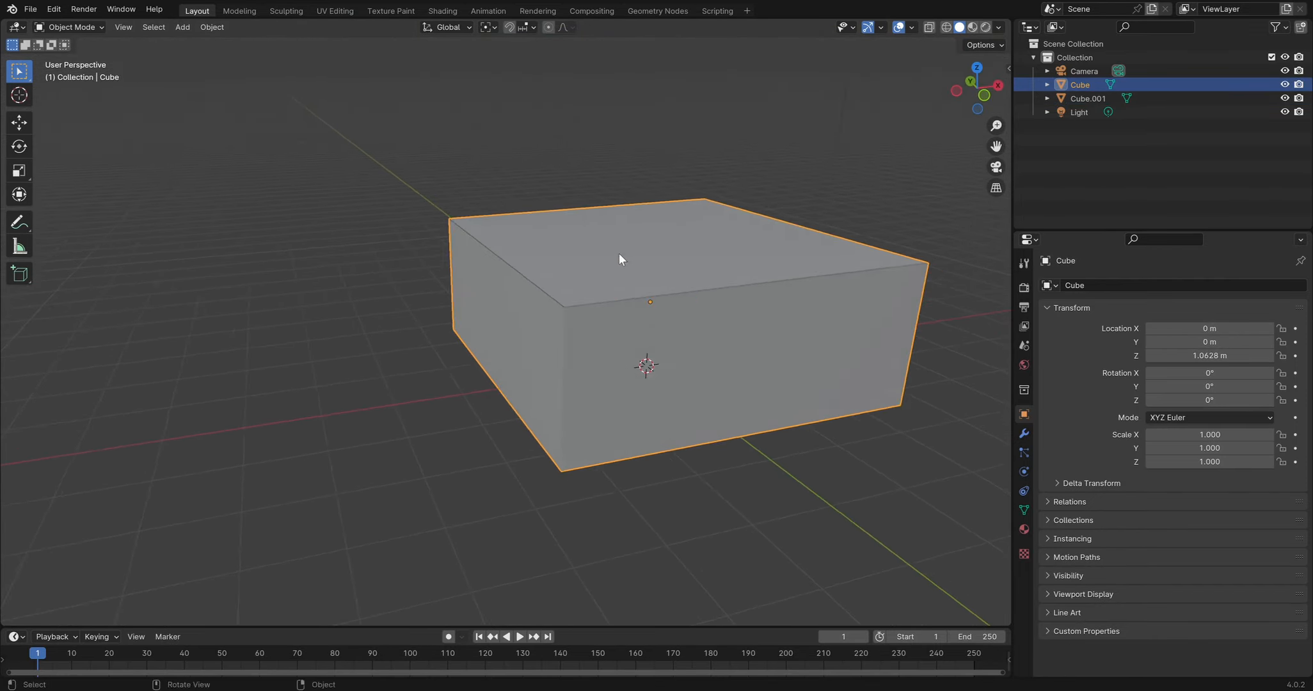
middle_click_drag(474, 240, 581, 258)
key("ctrl+z")
Hide both the Cube and Cube.001 objects and reveal them again
middle_click_drag(733, 252, 698, 214)
scroll(683, 223, "up", 3)
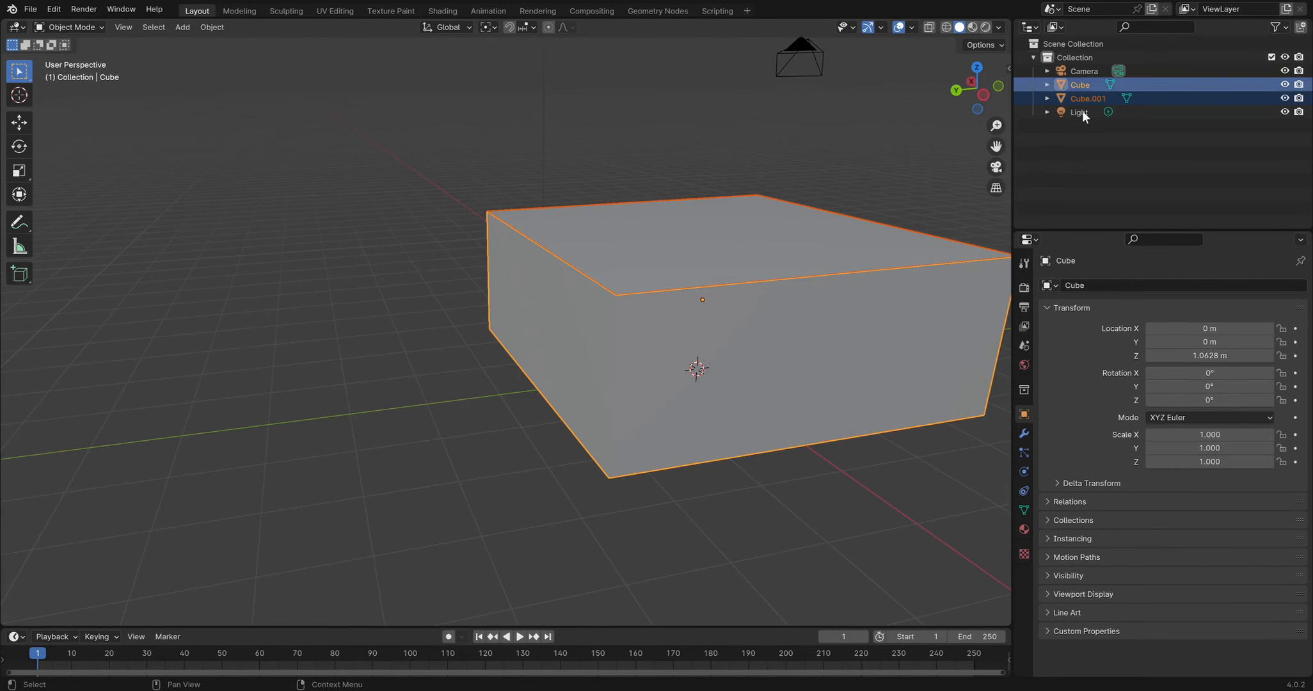
middle_click_drag(768, 243, 553, 333)
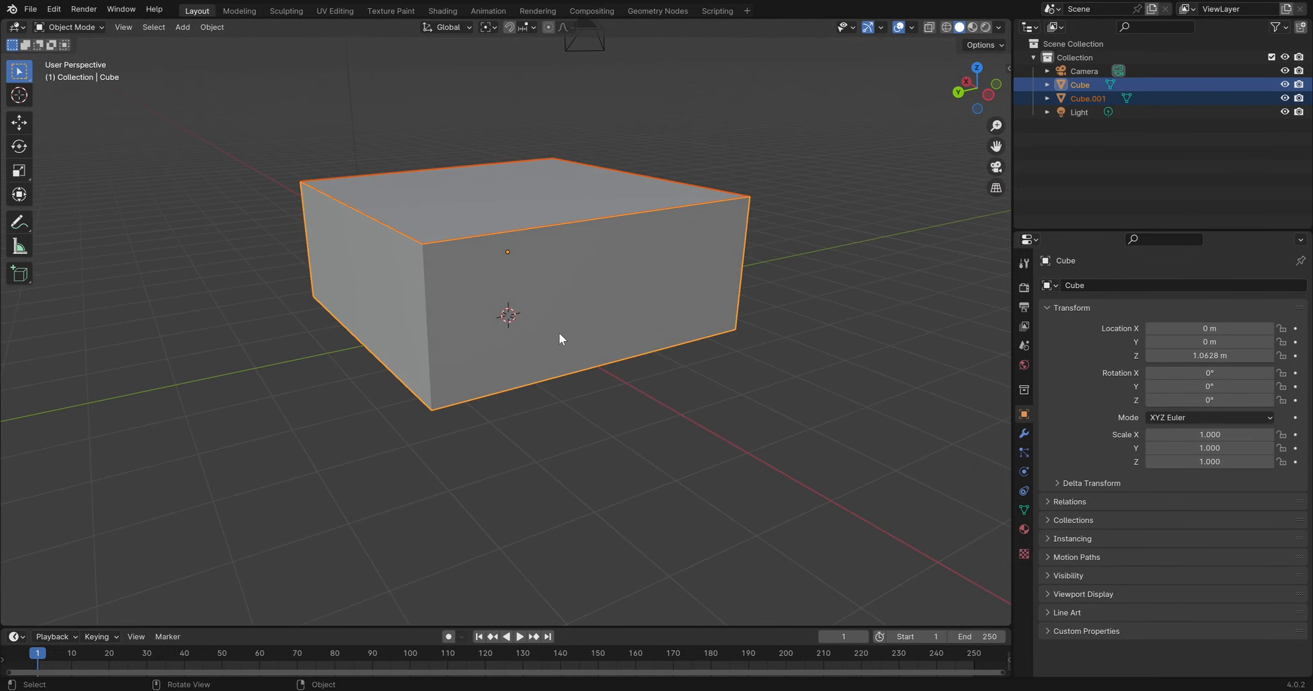
key("h")
key("alt+h")
Select only the top and bottom faces object and hide it in the viewport
left_click(670, 376)
left_click(539, 167)
middle_click_drag(484, 161, 640, 247)
key("h")
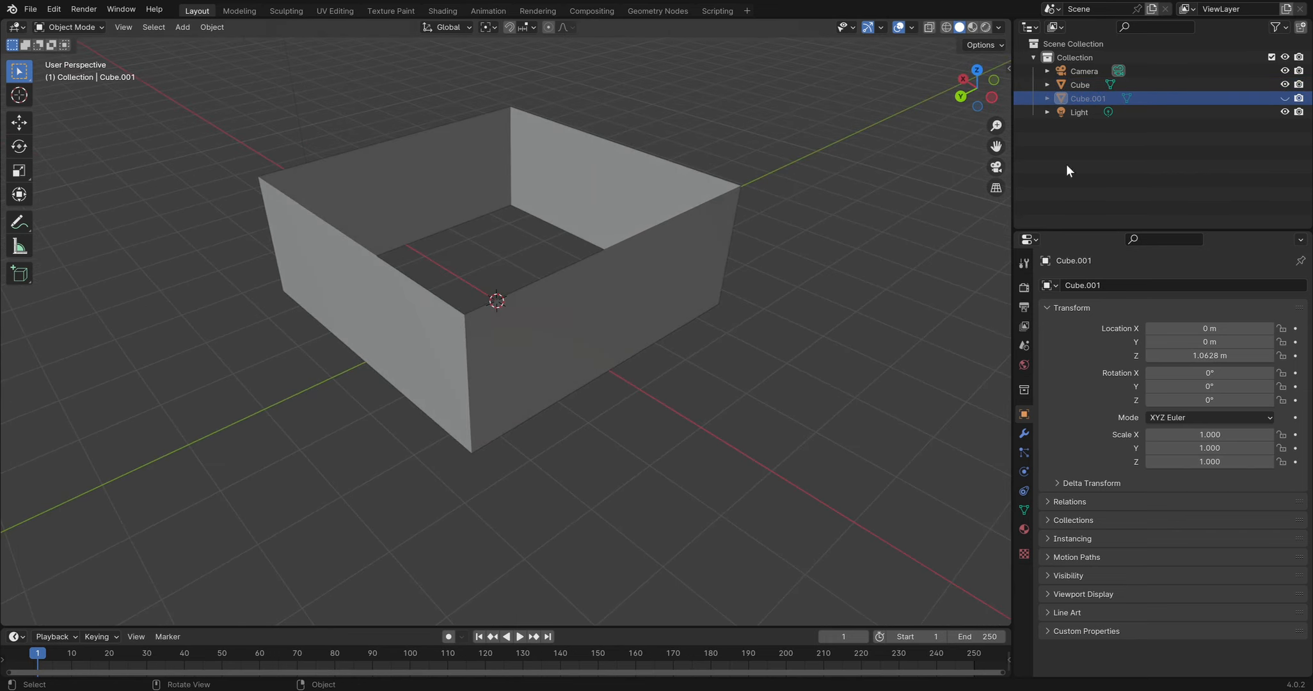
Toggle the viewport visibility of Cube.001 on and off repeatedly, leaving it hidden
left_click(1285, 100)
left_click(1285, 100)
left_click(1286, 100)
left_click(1286, 101)
left_click(1285, 100)
left_click(1285, 100)
left_click(1285, 99)
left_click(1285, 100)
left_click(1285, 101)
left_click(1286, 101)
Rename the hidden Cube.001 object to Tops
middle_click_drag(551, 279, 607, 217)
left_click(604, 350)
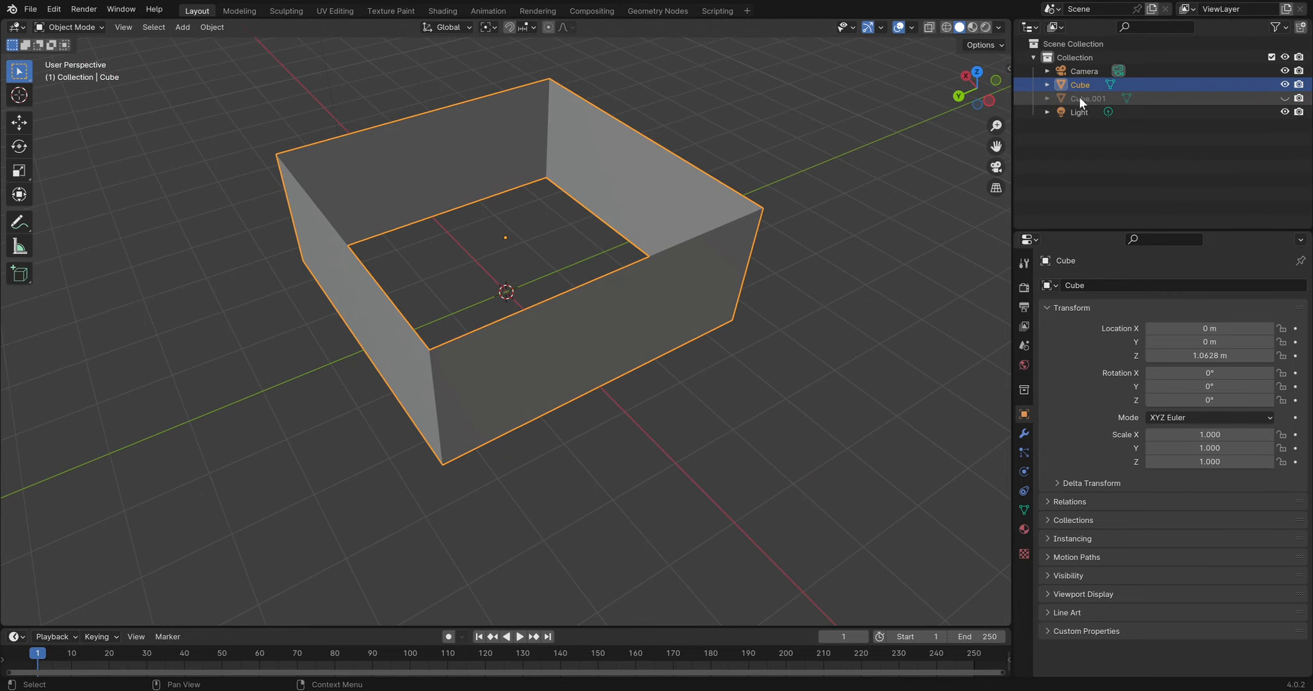
left_click(1101, 98)
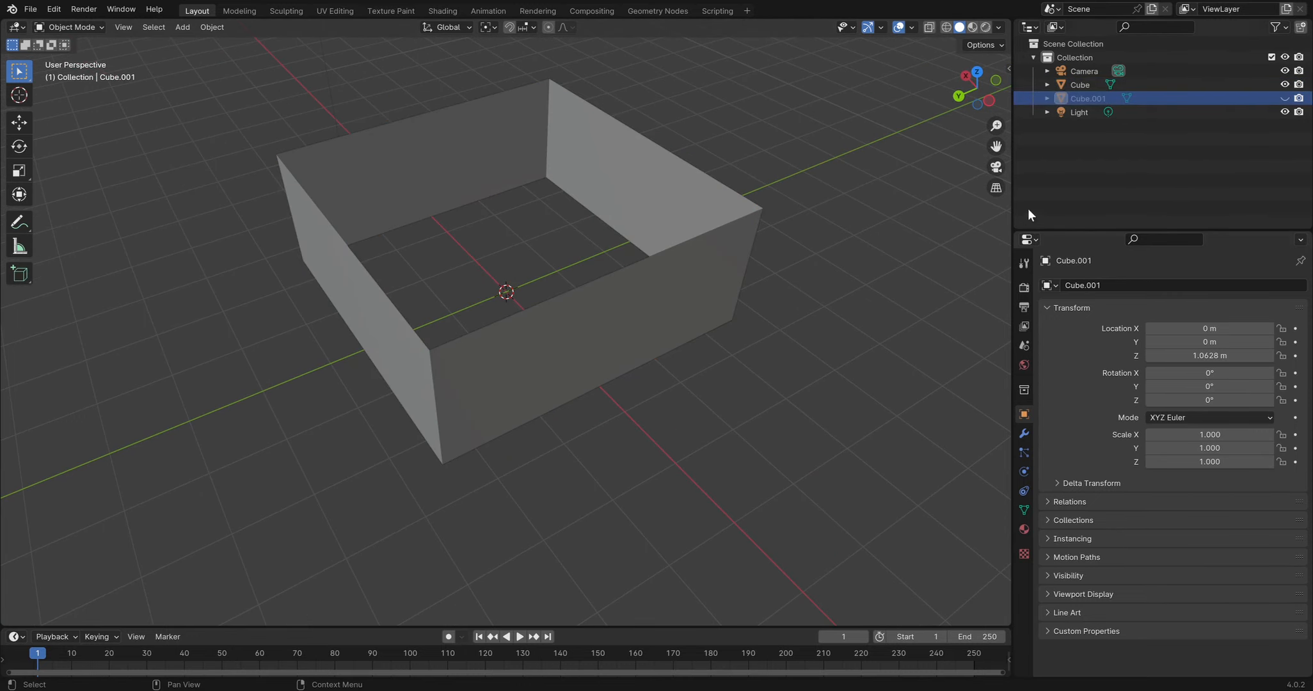
double_click(1088, 97)
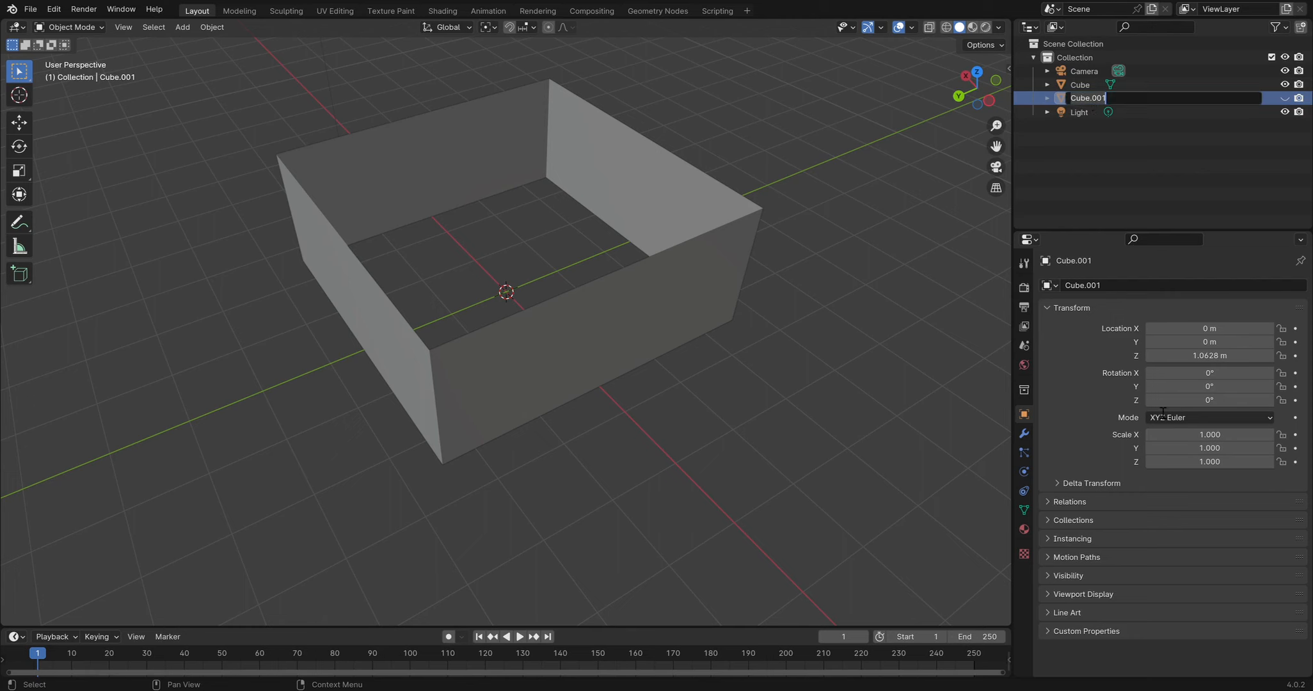
type("Cops")
key("Return")
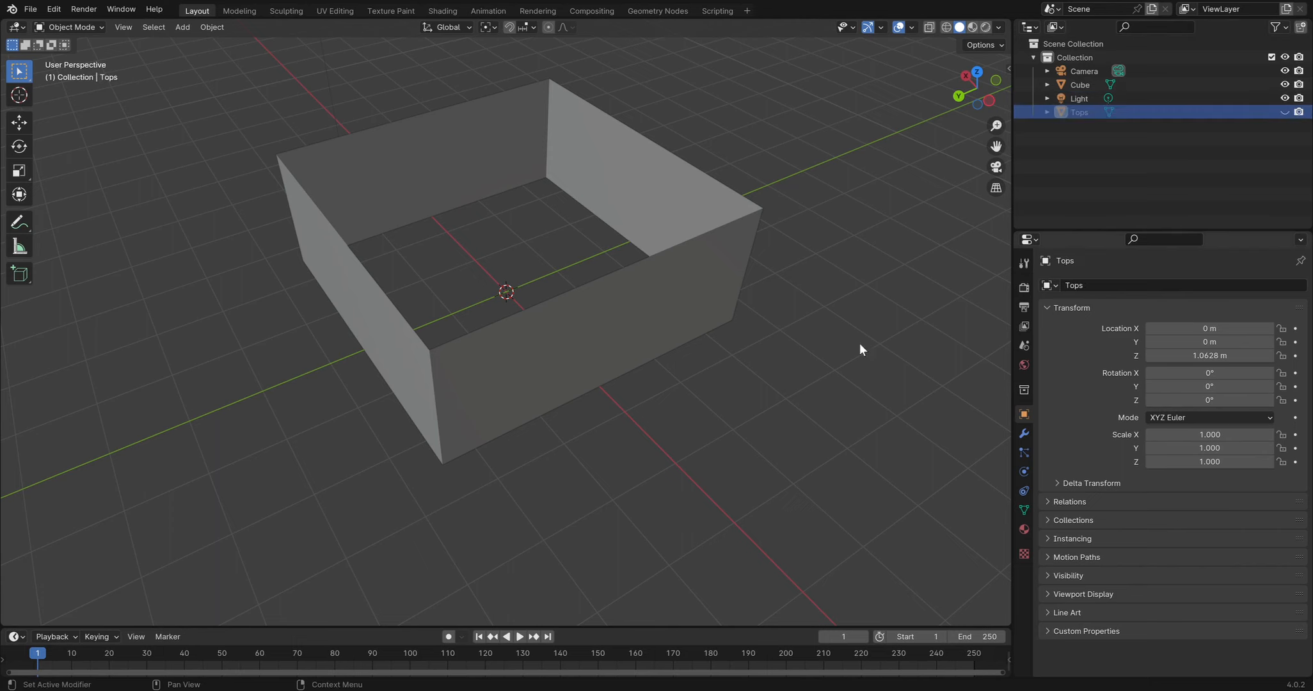
Select the Cube wall object and open its modifier properties
left_click(468, 201)
middle_click_drag(556, 256, 561, 266)
scroll(561, 266, "up", 2)
left_click(369, 323)
key("ctrl+z")
middle_click_drag(395, 222, 399, 273)
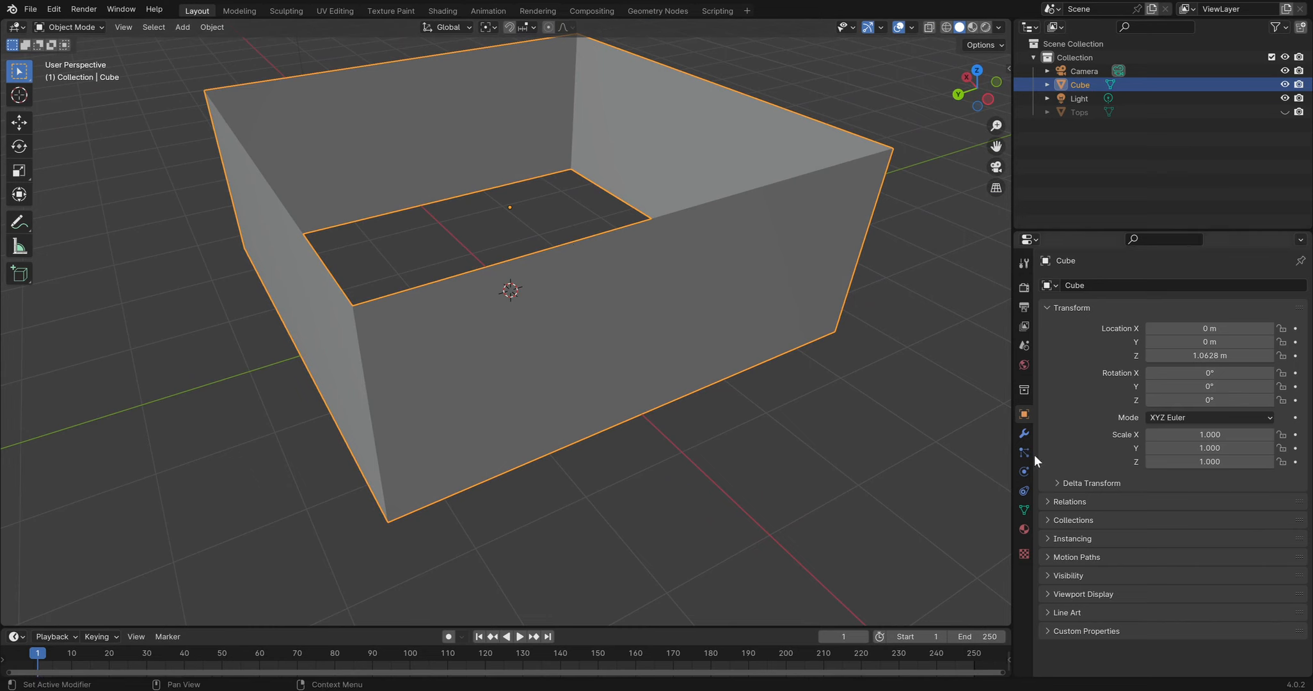
left_click(1022, 434)
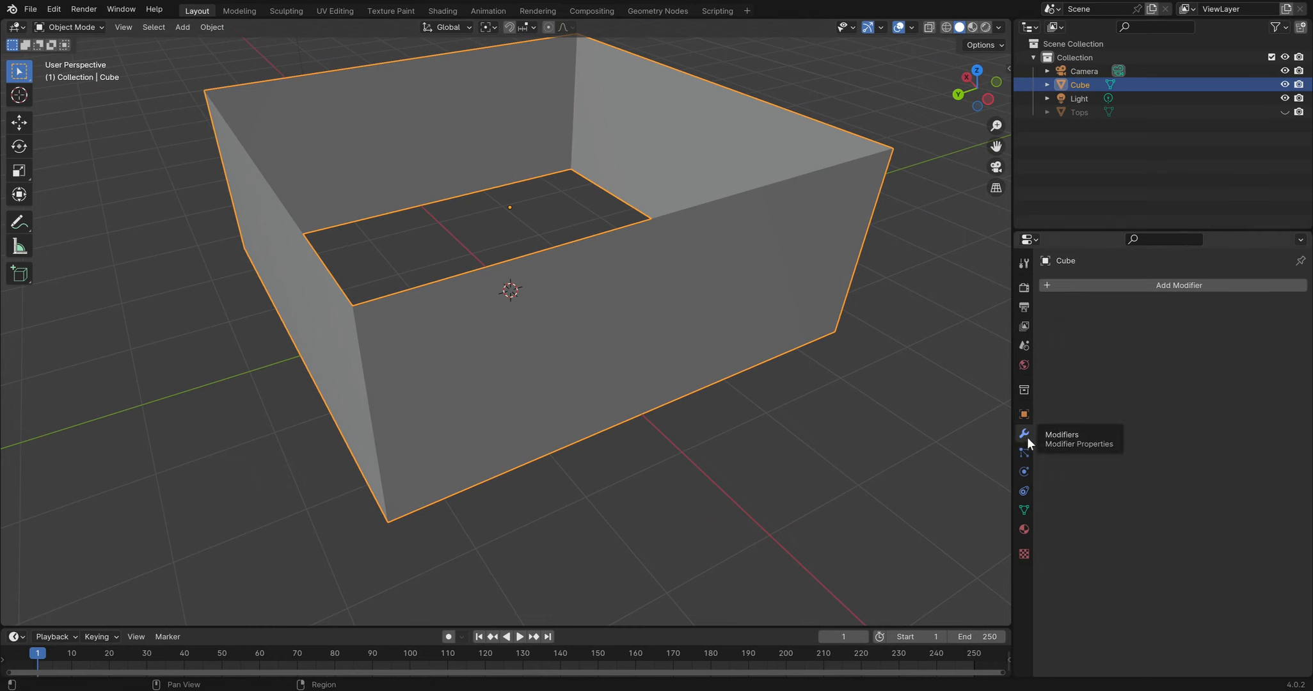
left_click(1084, 286)
Enter Edit Mode on the Cube walls and select individual wall faces one after another
middle_click_drag(666, 214, 619, 252)
key("Tab")
middle_click_drag(575, 325, 552, 325)
left_click(589, 349)
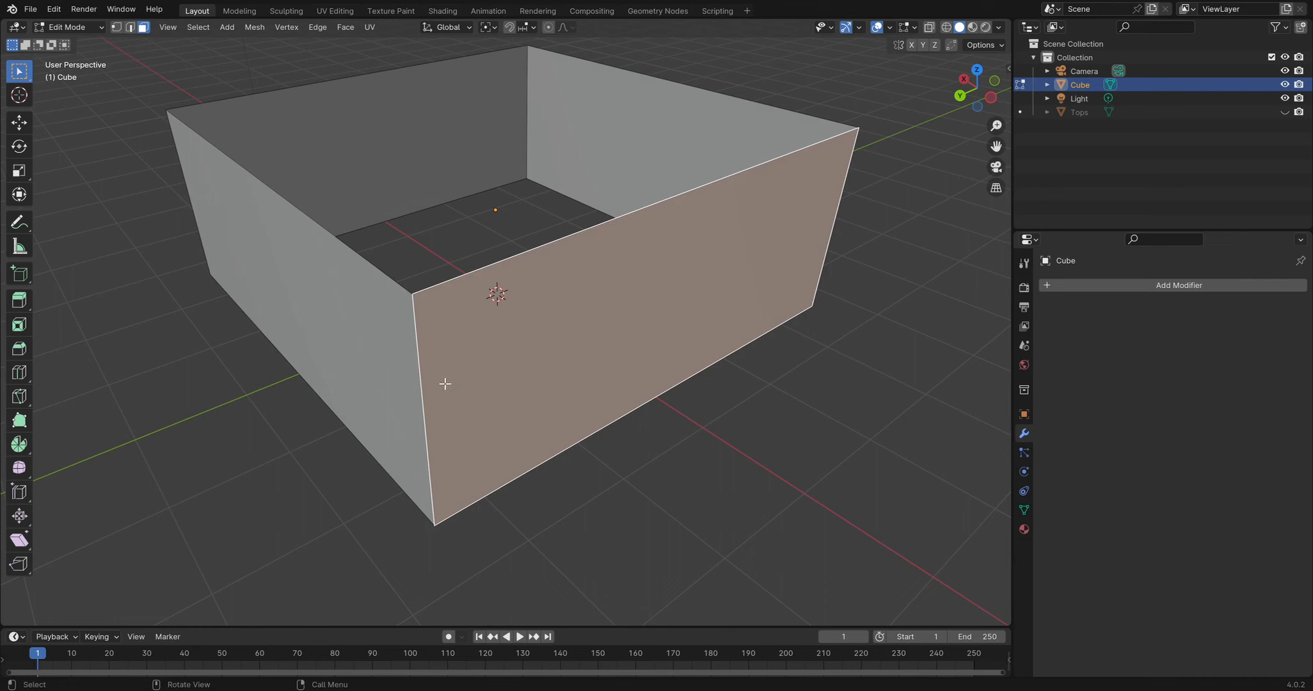
left_click(594, 216)
left_click(482, 191)
Switch the Cube walls repeatedly between Edit Mode and Object Mode, finishing in Edit Mode
key("Tab")
key("Tab")
key("Tab")
key("Tab")
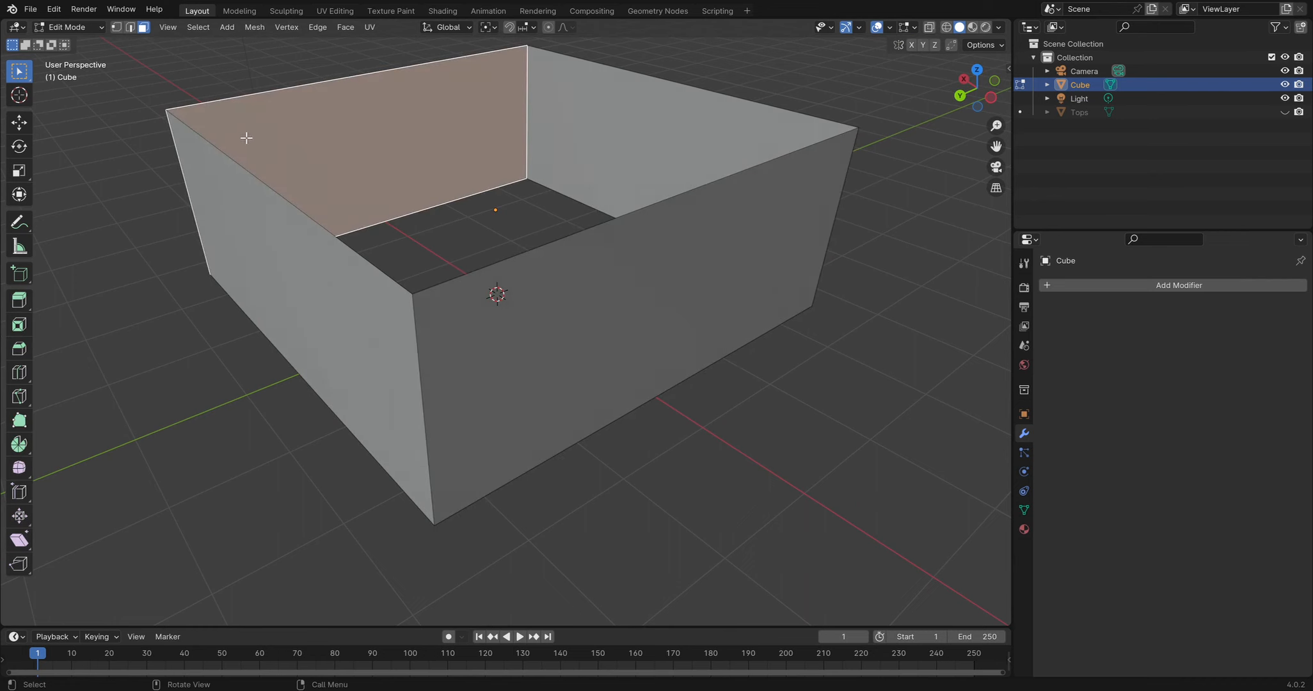
key("Tab")
key("Tab")
key("Tab")
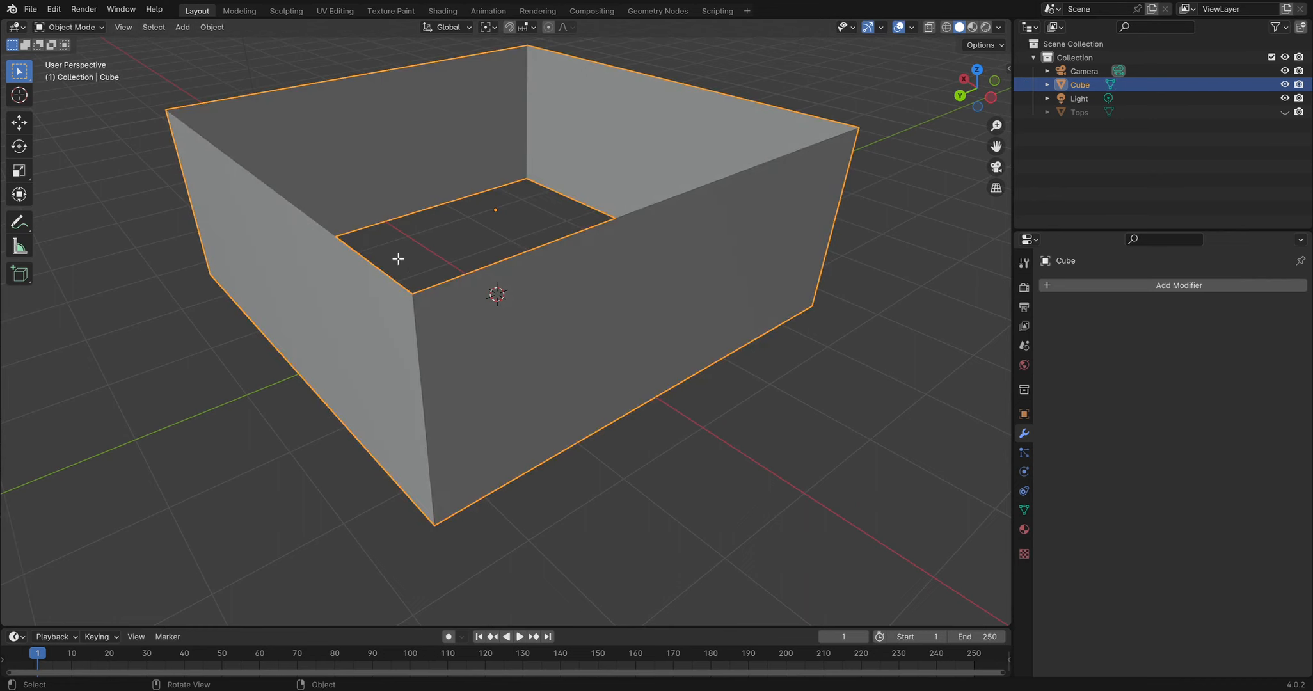
key("Tab")
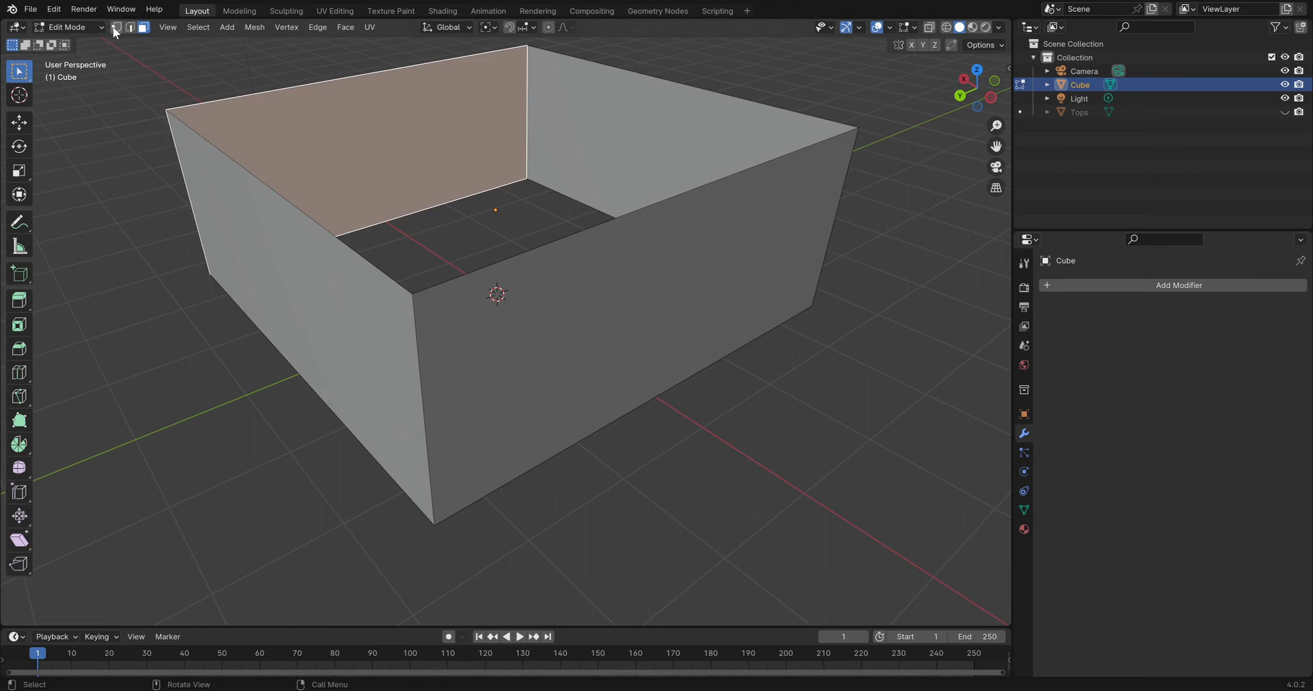
key("Tab")
key("Tab")
key("Tab")
key("Tab")
Select all four wall faces of the Cube object after trying out clearing and box selection
left_click(616, 188)
key("a")
key("alt+a")
left_click_drag(473, 200, 345, 448)
key("alt+a")
key("a")
middle_click_drag(932, 398, 833, 427)
middle_click_drag(502, 212, 566, 231)
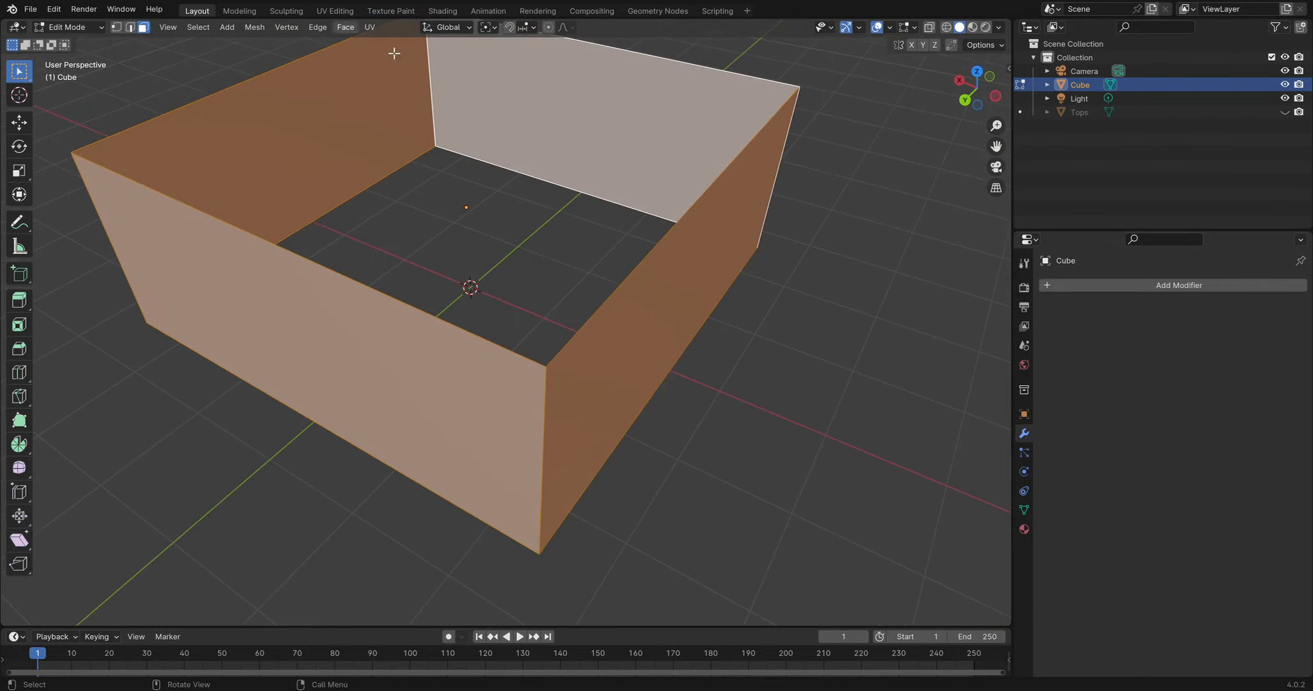
middle_click_drag(460, 167, 487, 240)
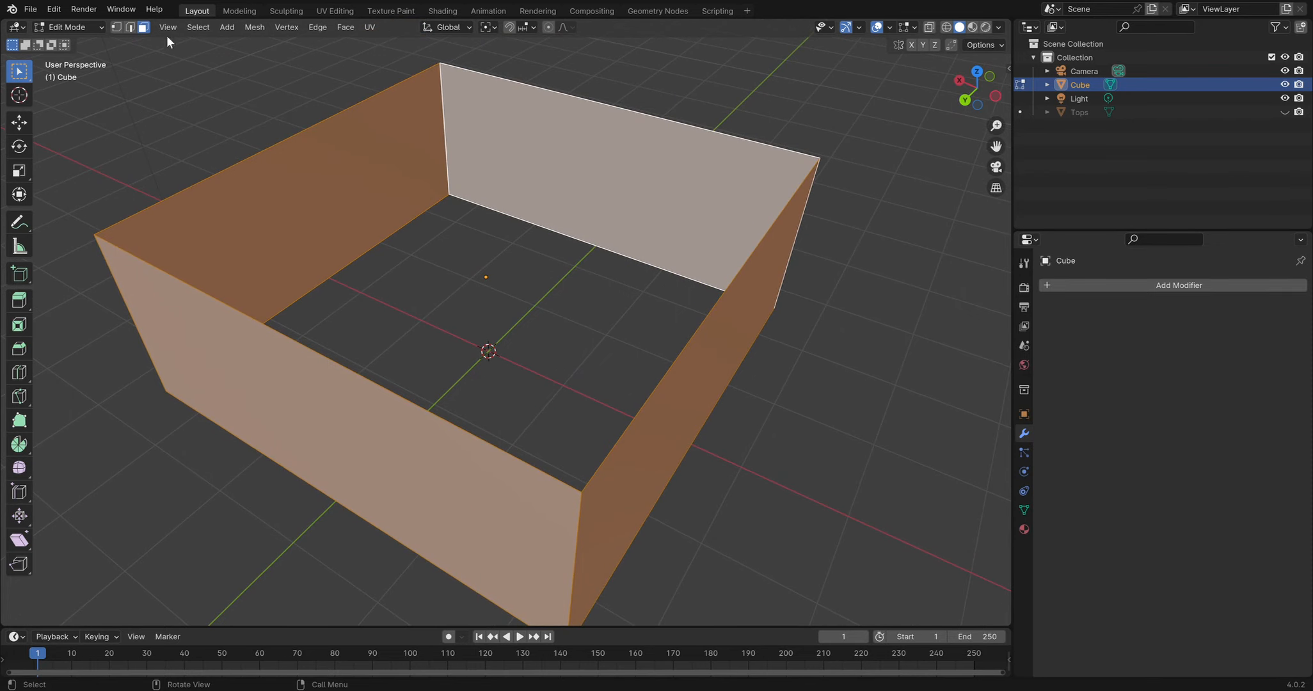
Try extruding the four selected wall faces along the Z and X axes and undo the extrusion
key("g")
key("z")
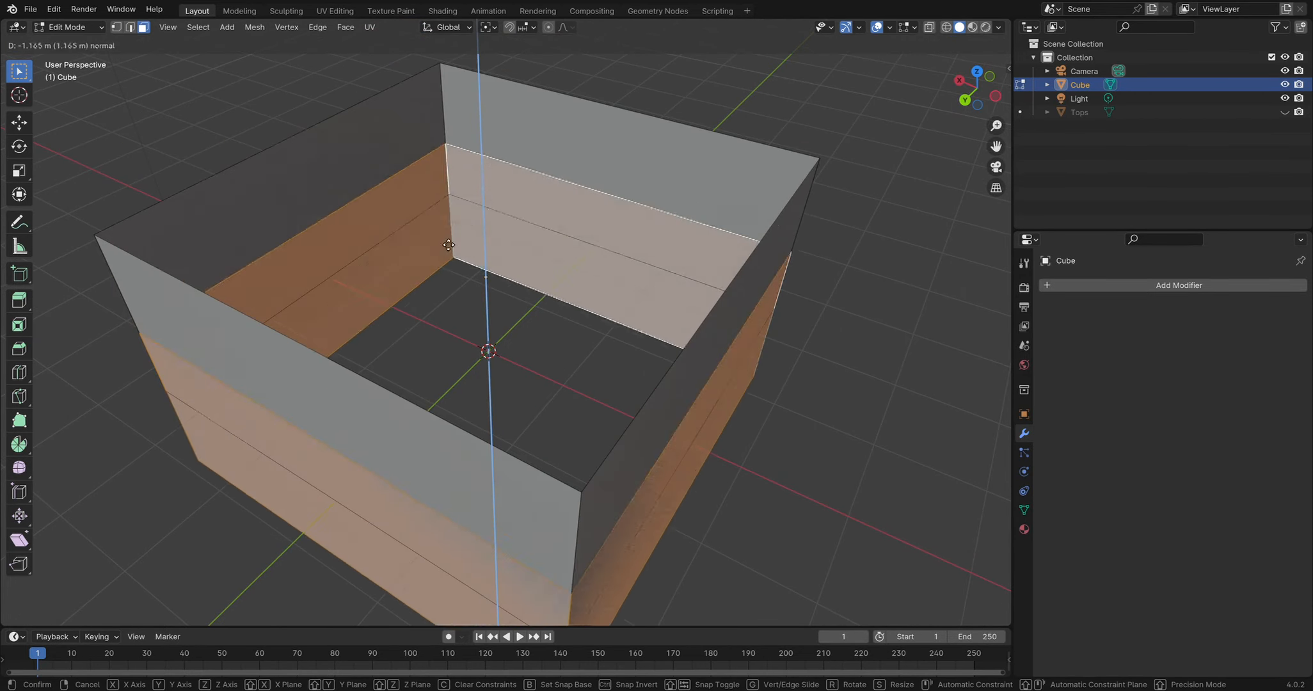
key("x")
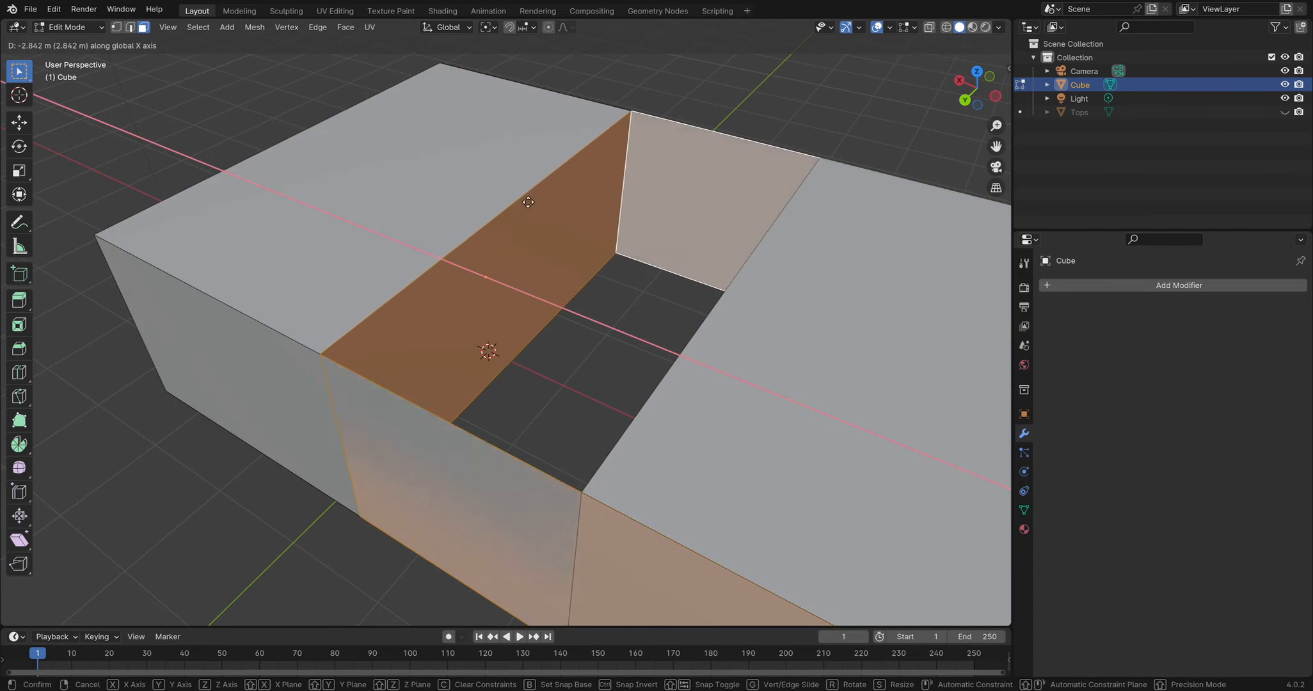
key("z")
key("x")
key("z")
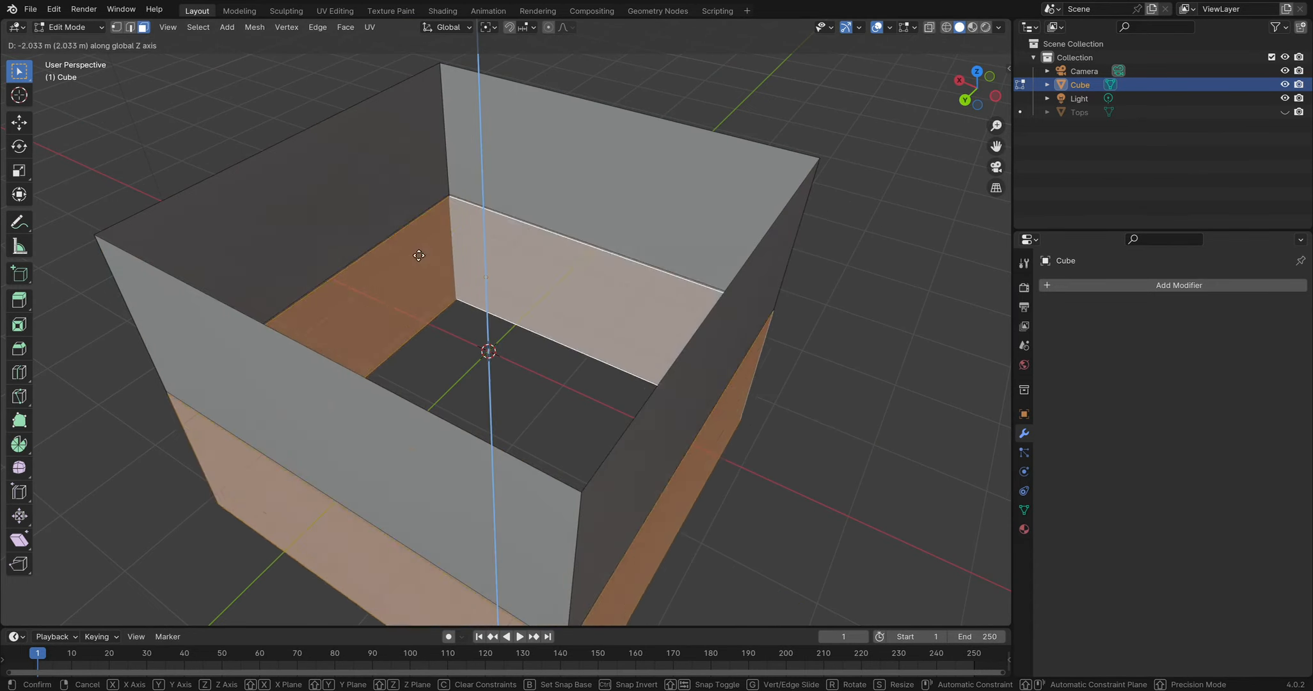
left_click(548, 293)
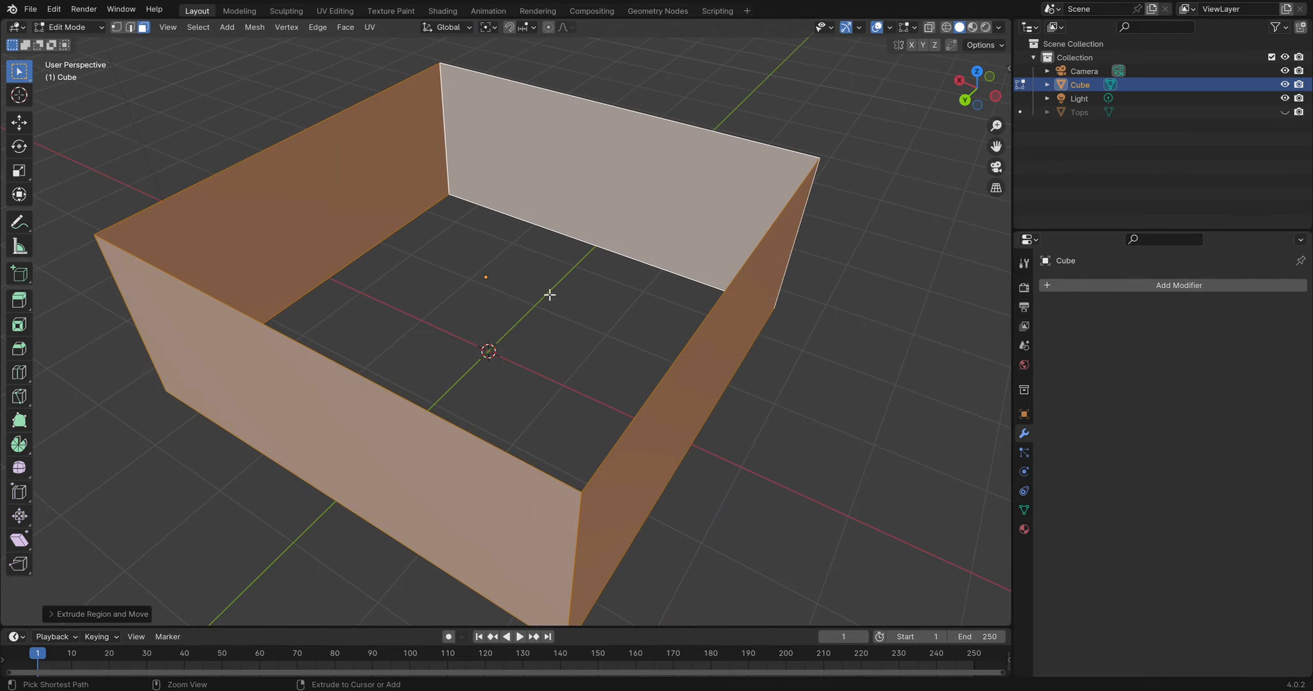
Clear the face selection, return to Object Mode and add a Solidify modifier to the Cube walls
key("alt+a")
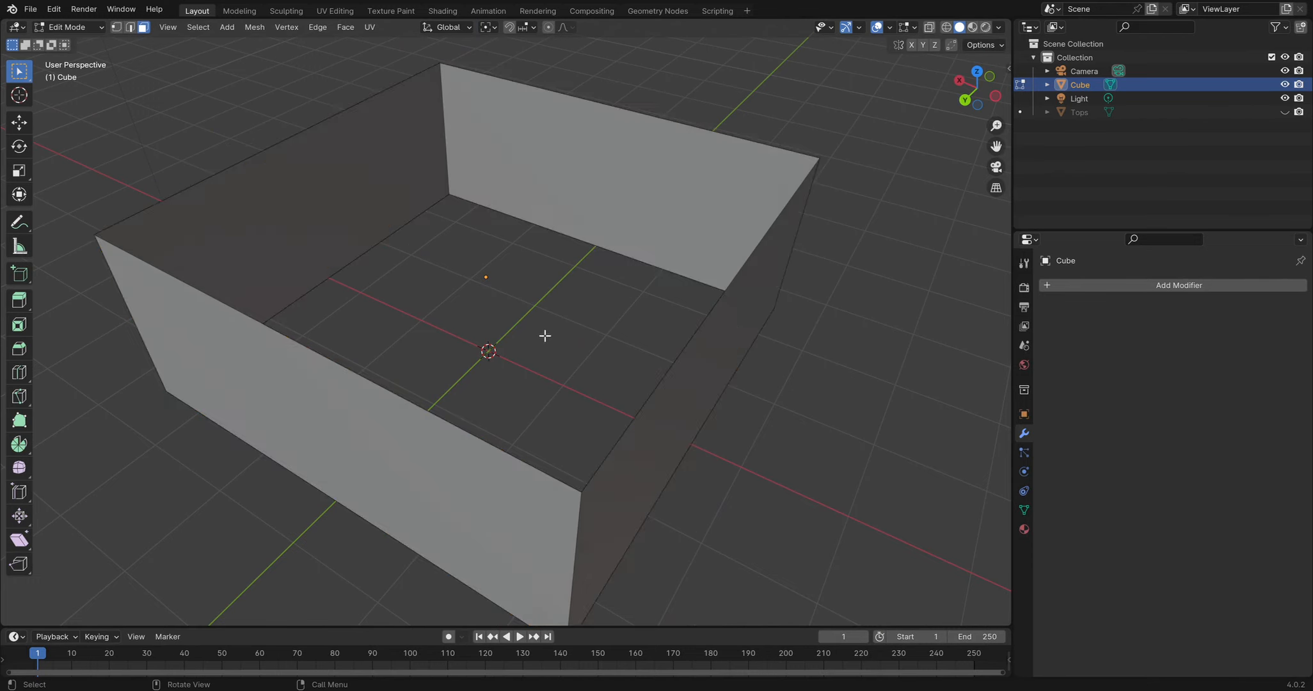
key("Tab")
middle_click_drag(551, 340, 537, 281)
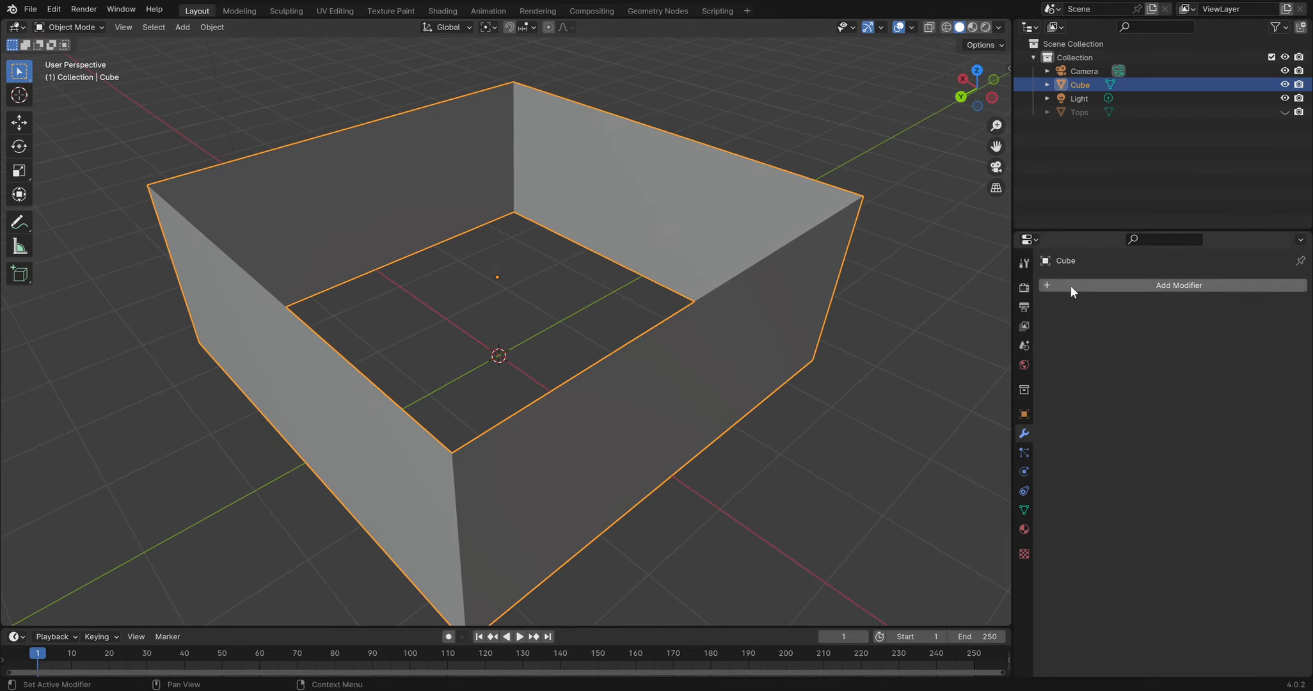
left_click(1123, 285)
left_click(1093, 285)
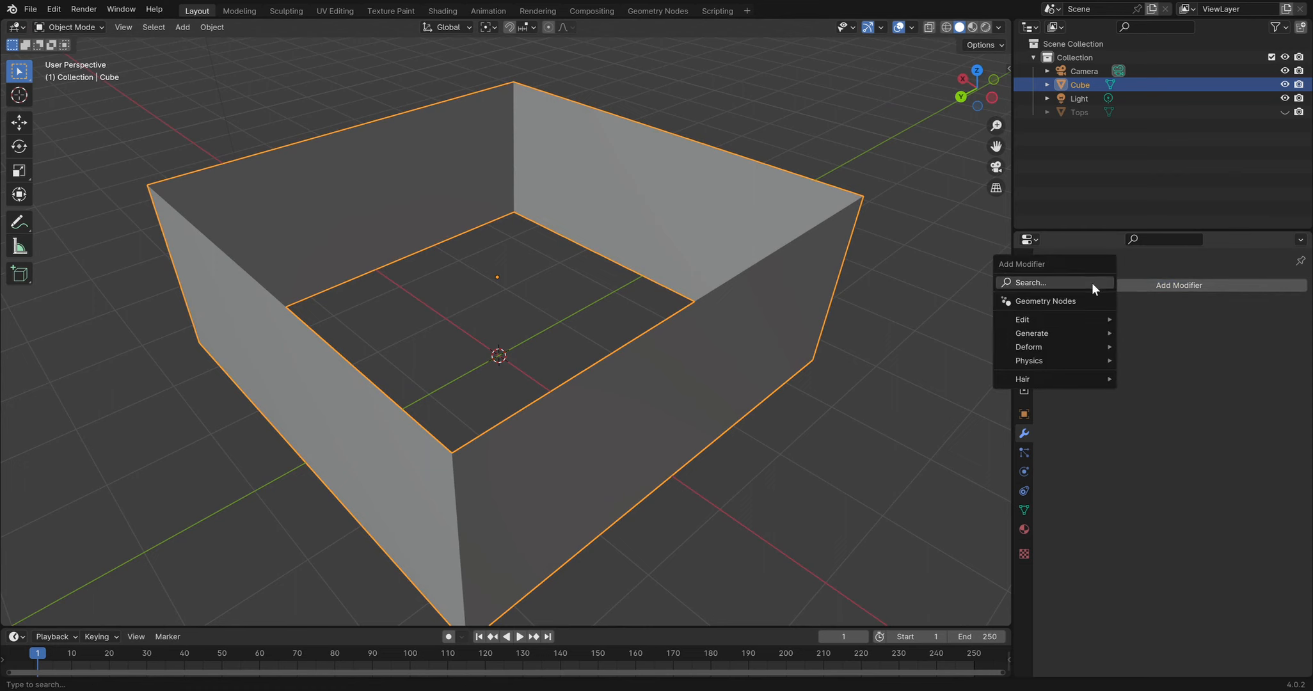
left_click(1092, 282)
type("s")
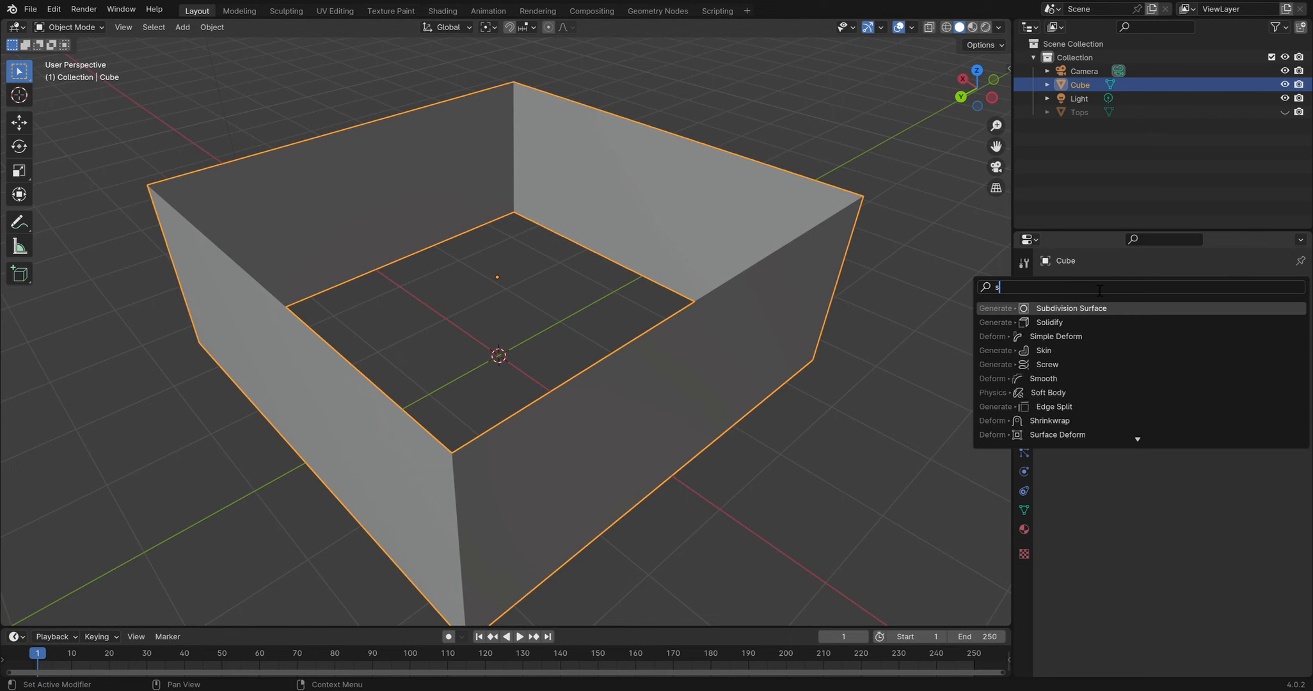
type("ol")
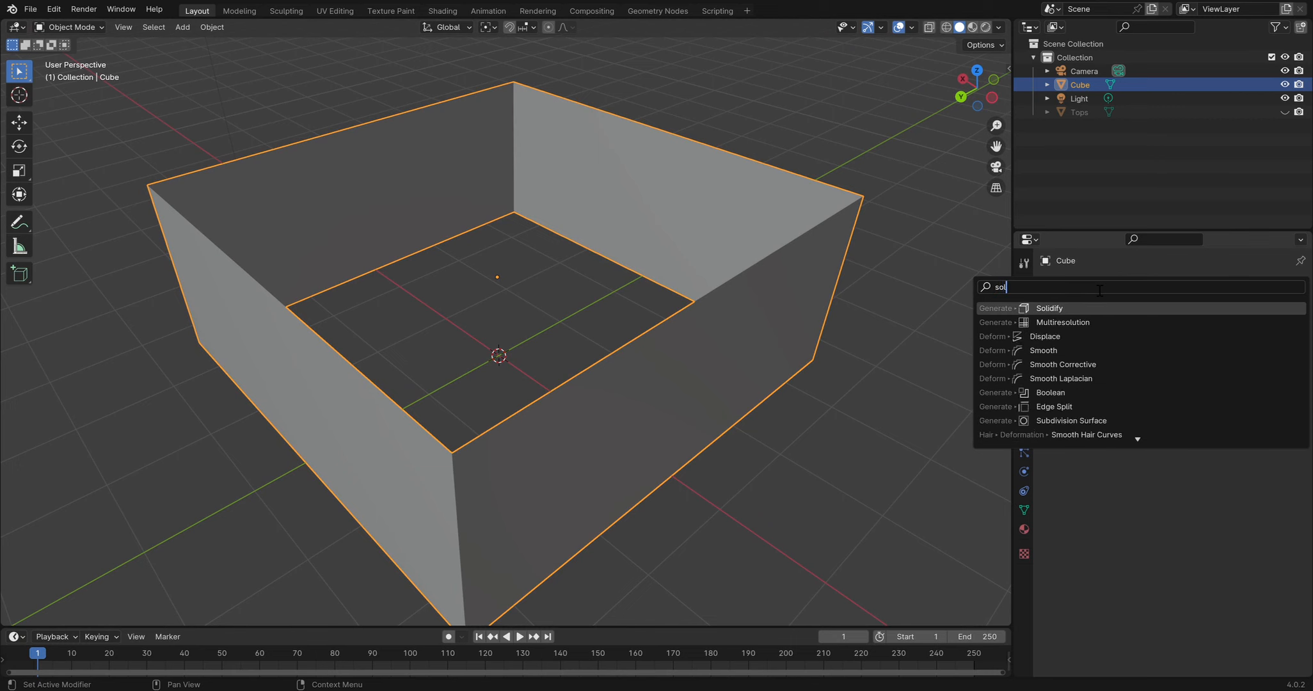
key("Return")
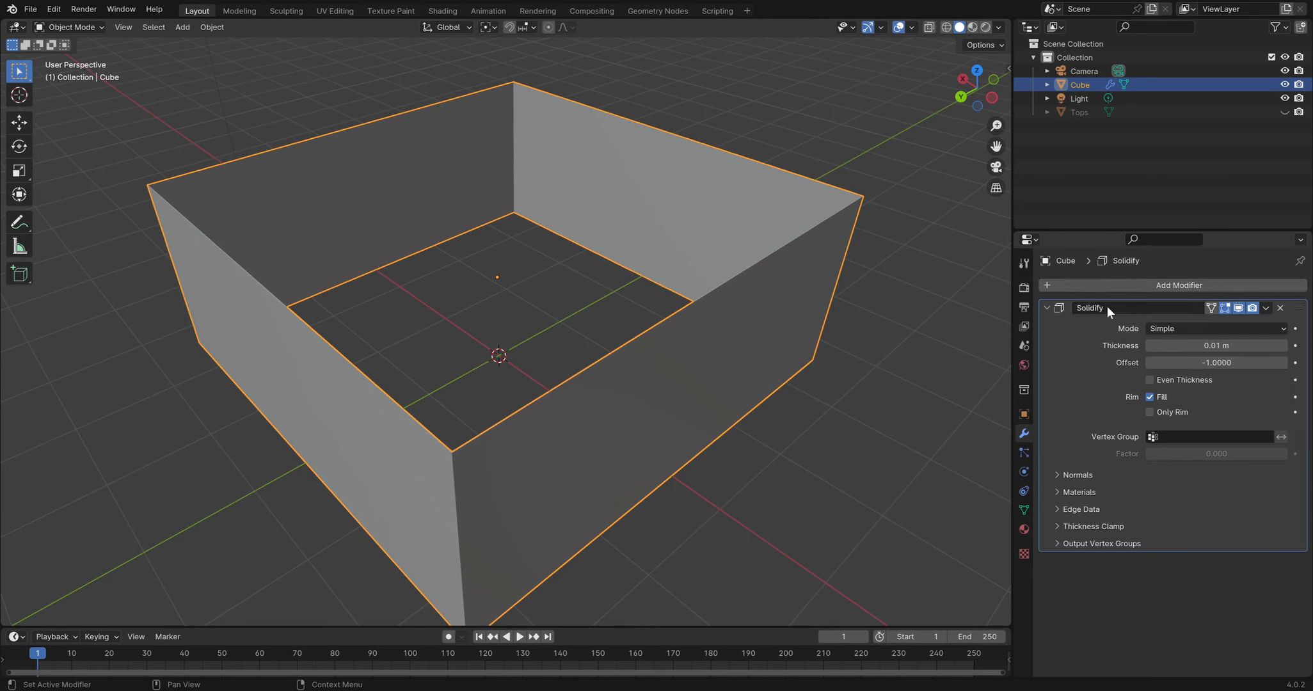
Set the Solidify thickness of the walls to 0.23 m
left_click_drag(1205, 351, 1232, 351)
middle_click_drag(692, 333, 751, 357)
middle_click_drag(751, 404, 506, 235)
Select all wall vertices in Edit Mode, scale them inward with Z locked, and return to Object Mode with nothing selected
key("Tab")
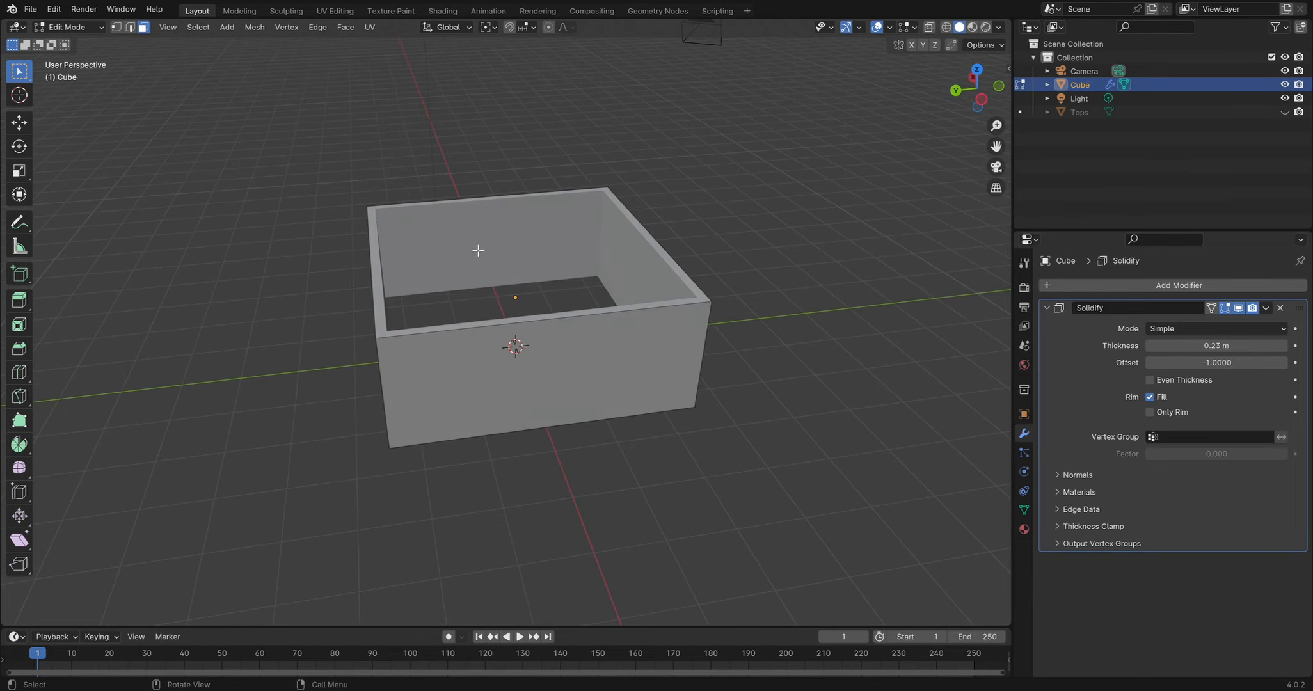
left_click(117, 27)
left_click_drag(277, 138, 854, 541)
middle_click_drag(823, 399, 813, 402)
key("s")
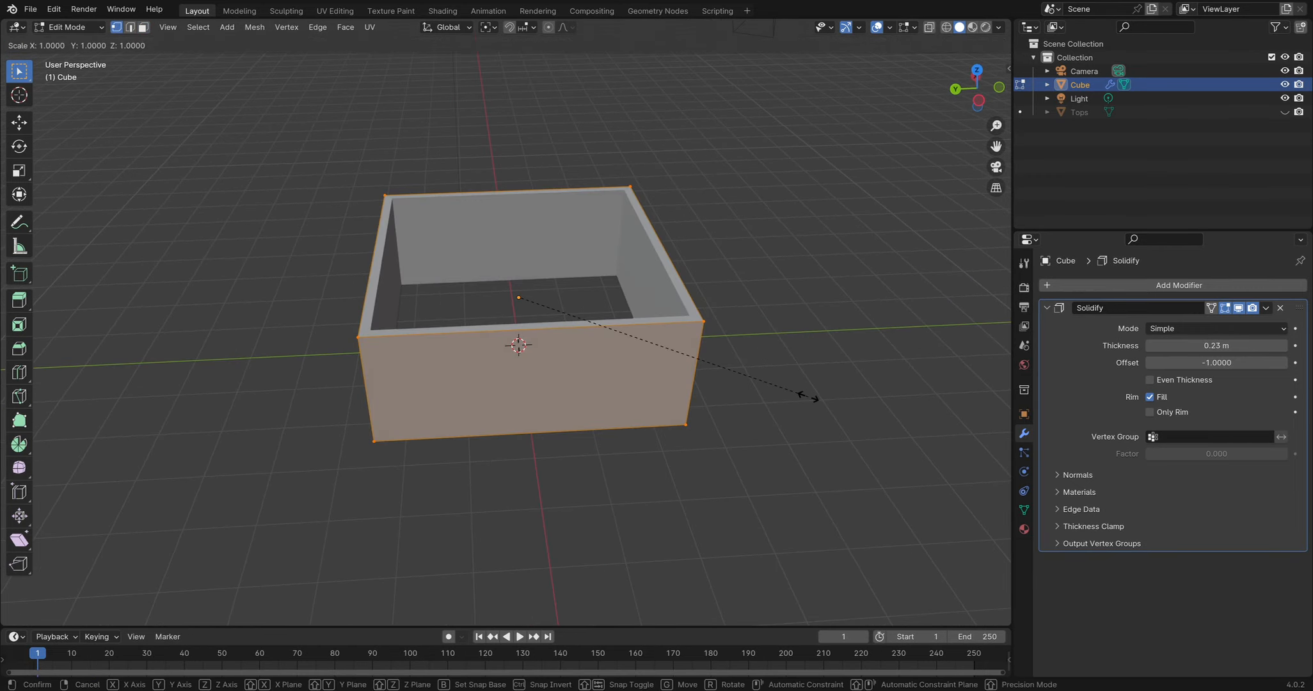
key("shift+z")
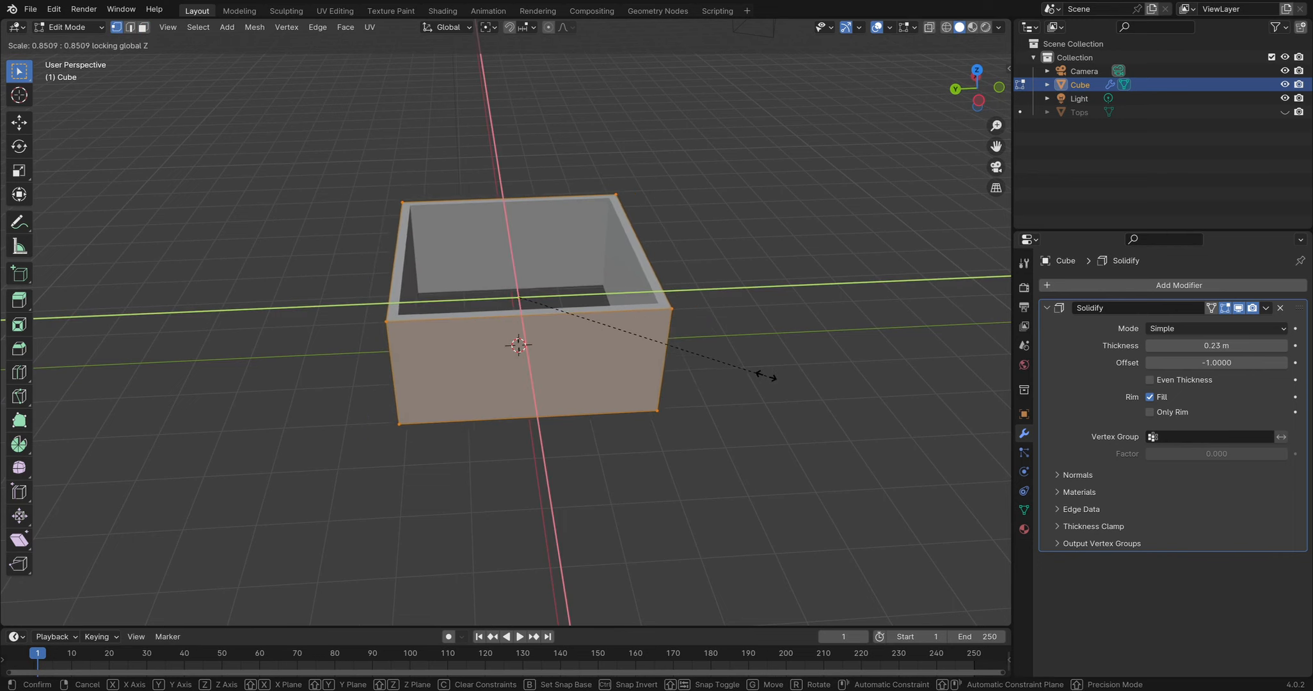
left_click(712, 343)
middle_click_drag(712, 343, 663, 348)
left_click(753, 331)
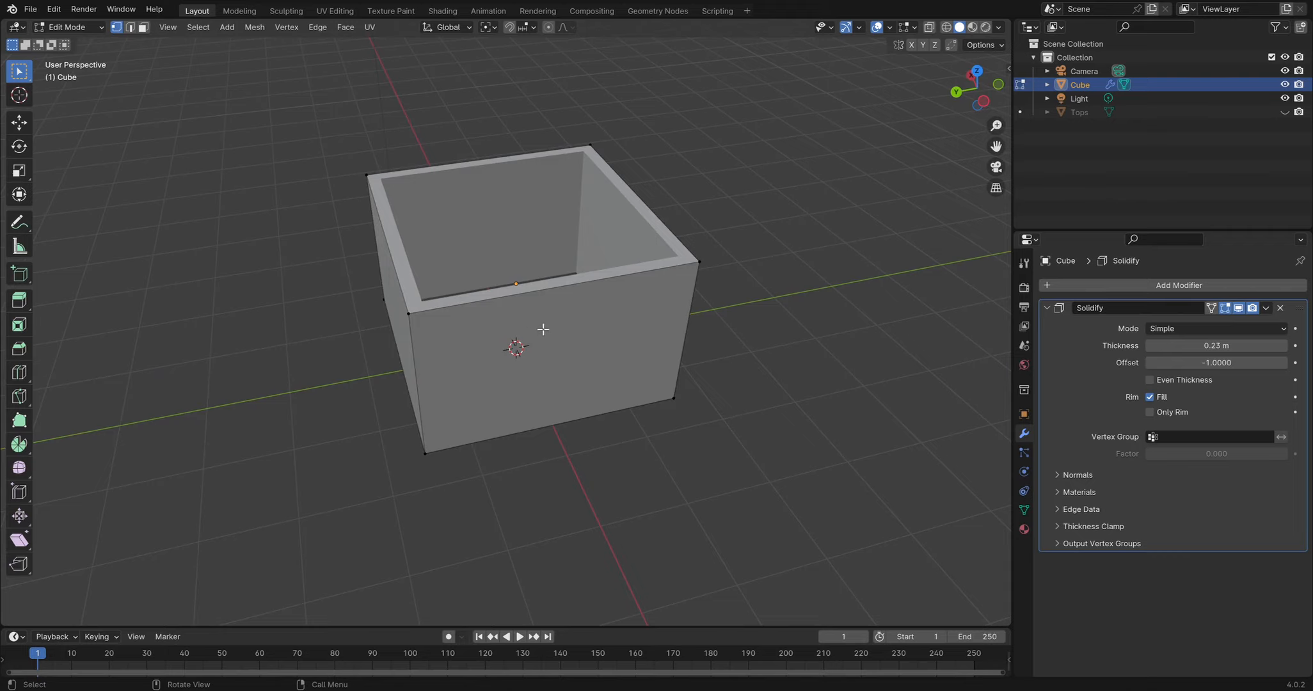
key("Tab")
left_click(764, 291)
Select the Tops object and make it visible in the viewport
middle_click_drag(764, 290, 544, 295)
middle_click_drag(547, 362, 481, 270)
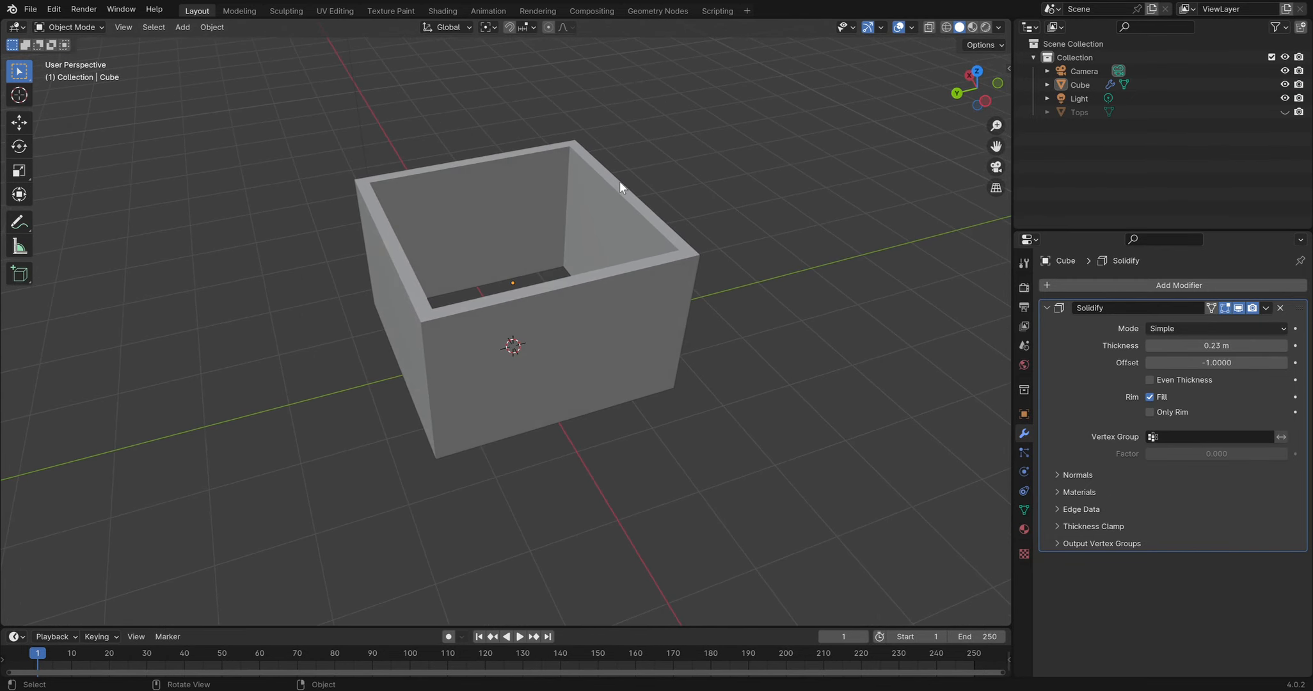
left_click(1082, 111)
left_click(1285, 112)
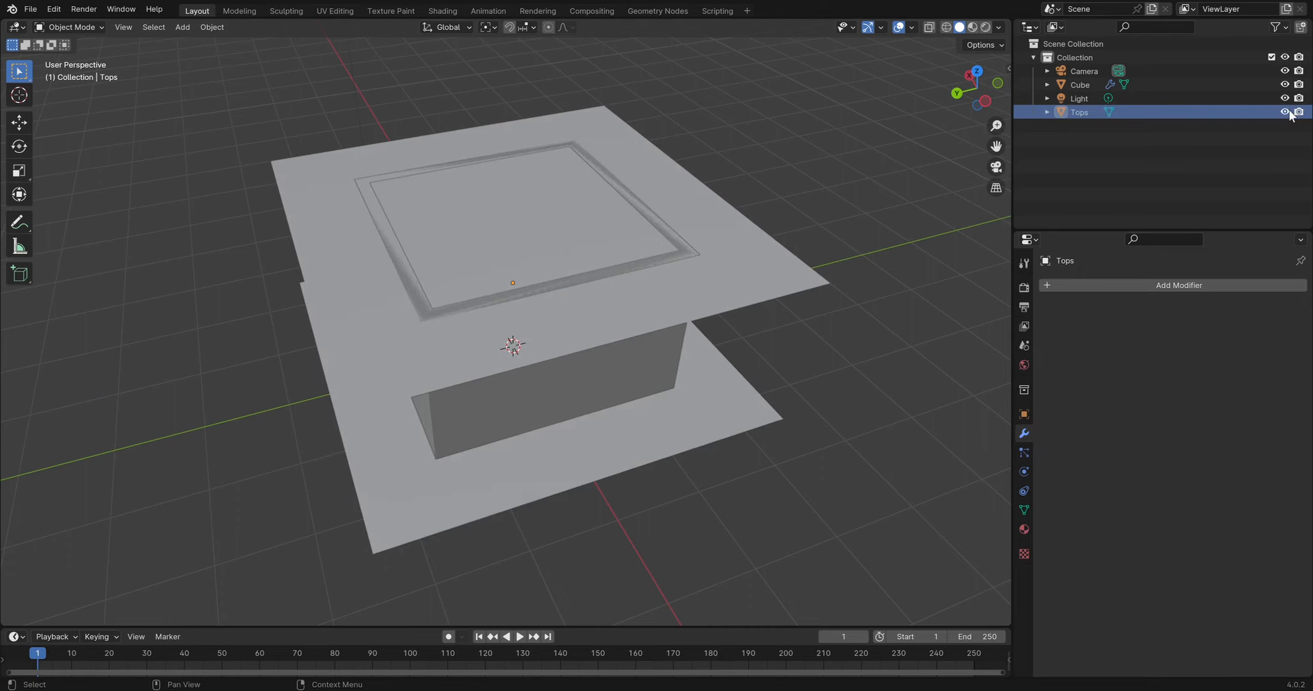
Separate the upper face of the Tops object into its own object and return to Object Mode
middle_click_drag(795, 327, 257, 105)
key("Tab")
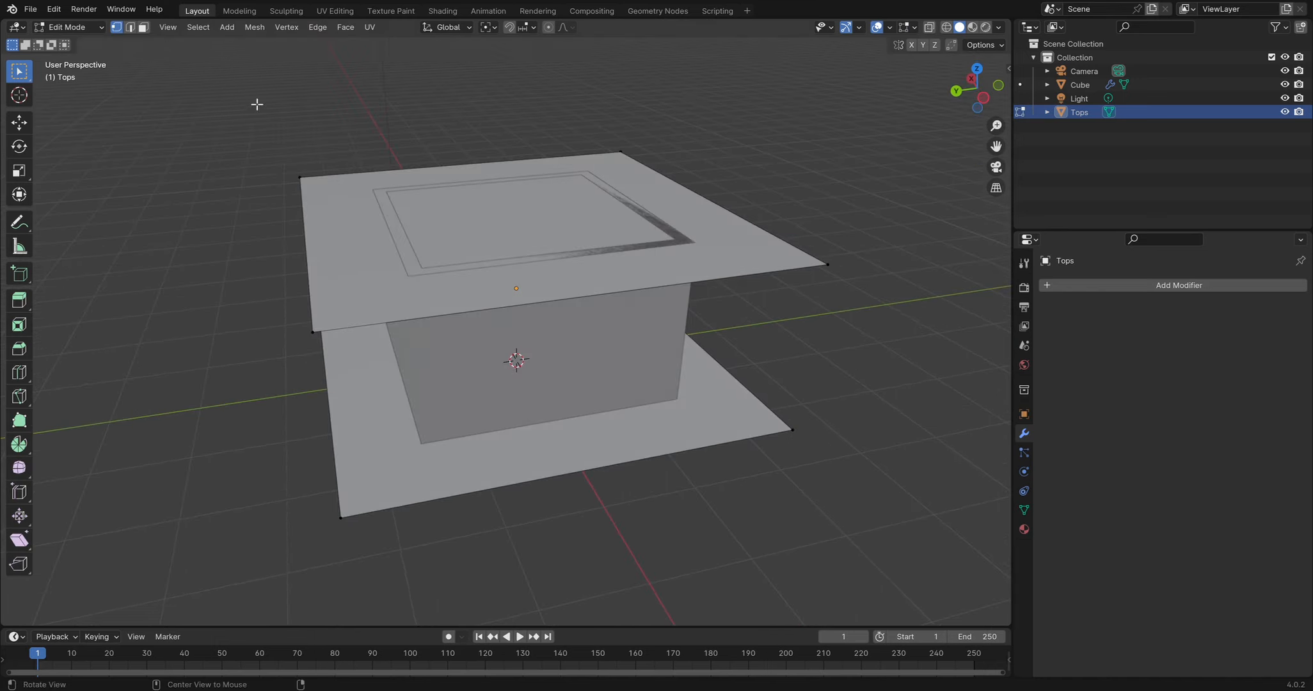
left_click(144, 27)
left_click(596, 258)
middle_click_drag(596, 259, 569, 216)
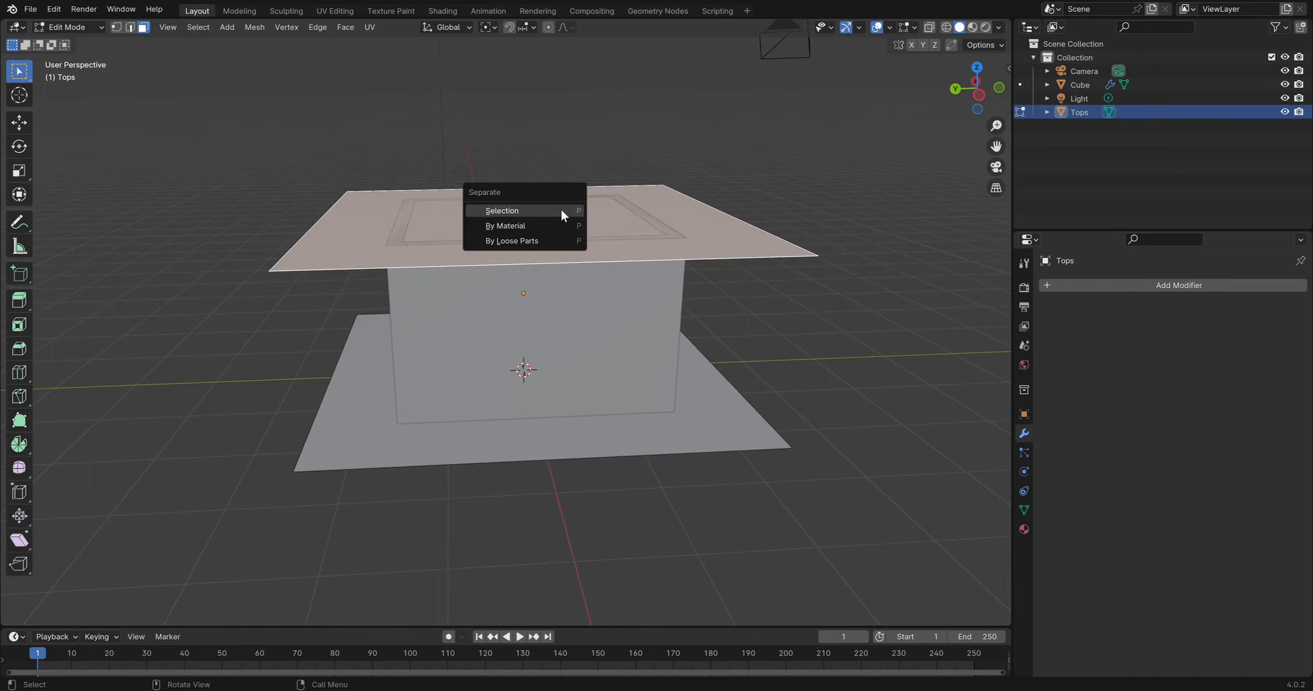
left_click(562, 210)
key("Tab")
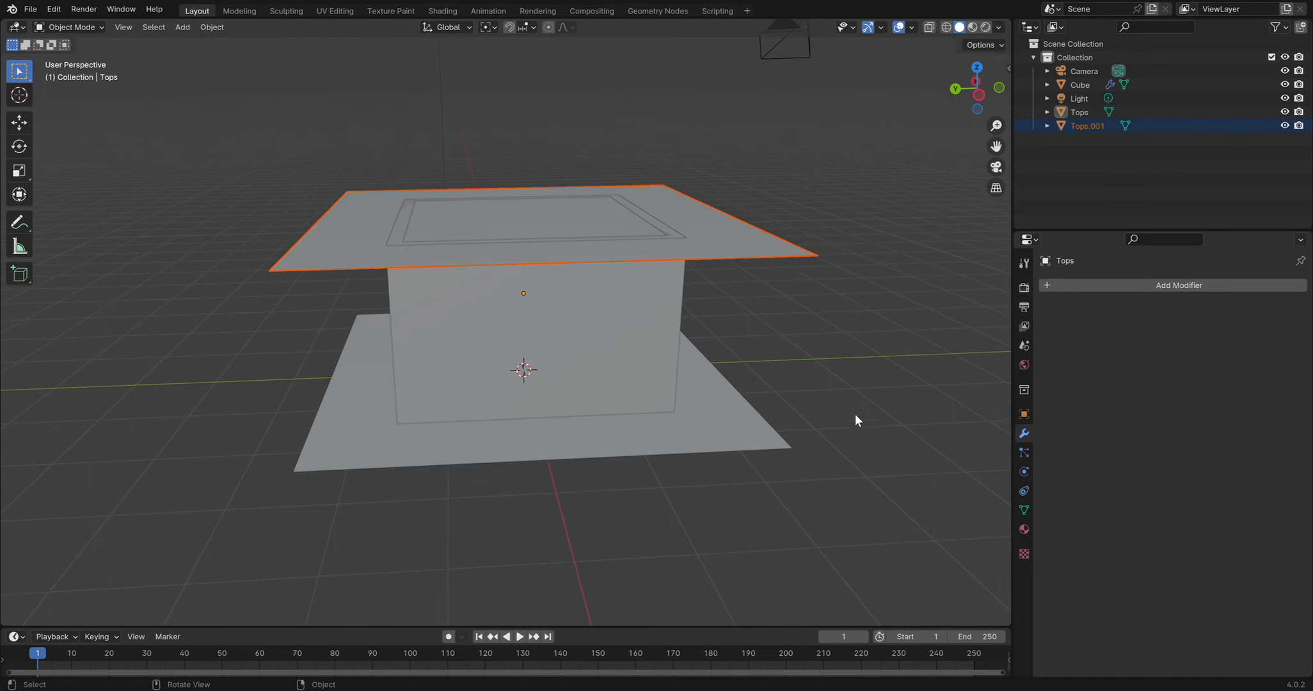
Scale the separated upper face down in Edit Mode so it slightly overhangs the walls
middle_click_drag(854, 420, 854, 343)
middle_click_drag(578, 190, 545, 246)
key("Tab")
middle_click_drag(684, 261, 862, 279)
key("a")
key("s")
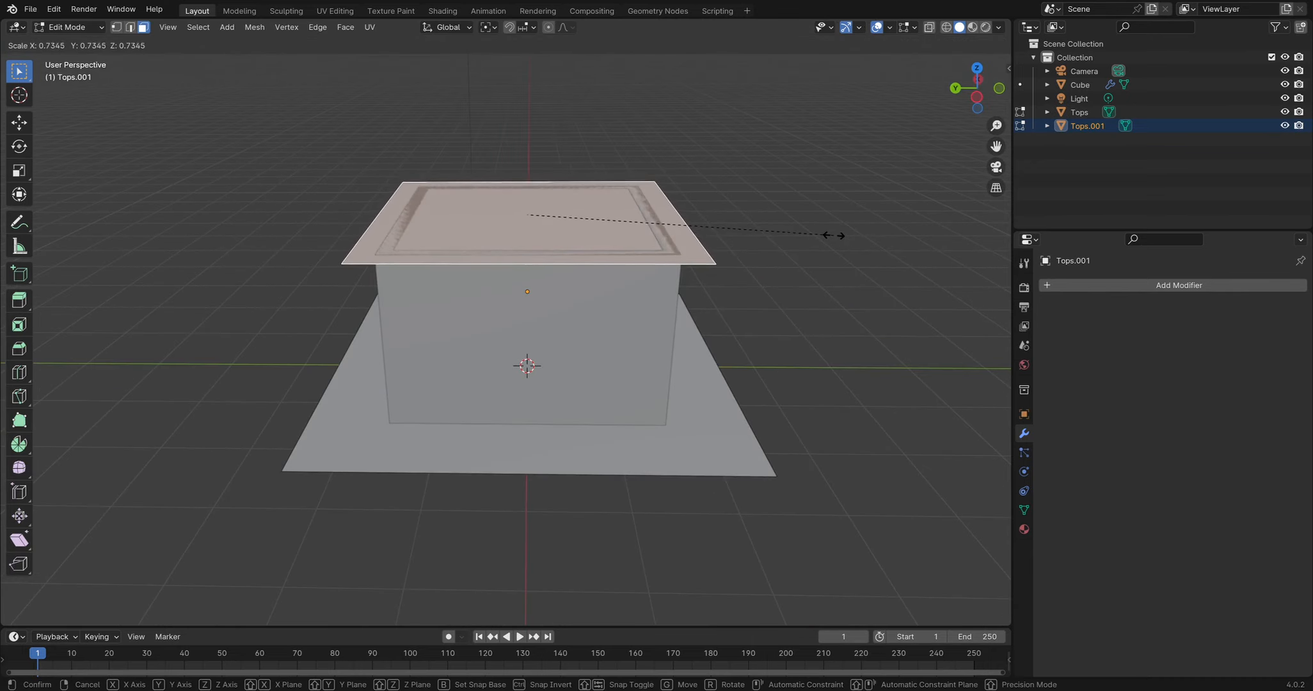
left_click(885, 239)
mouse_move(601, 183)
middle_mouse_down()
mouse_move(629, 178)
mouse_move(612, 175)
middle_mouse_up()
middle_click_drag(696, 300, 724, 306)
key("Tab")
Extrude the roof face upward by a little less than 2 m to form a block
middle_click_drag(437, 219, 434, 220)
key("Tab")
key("e")
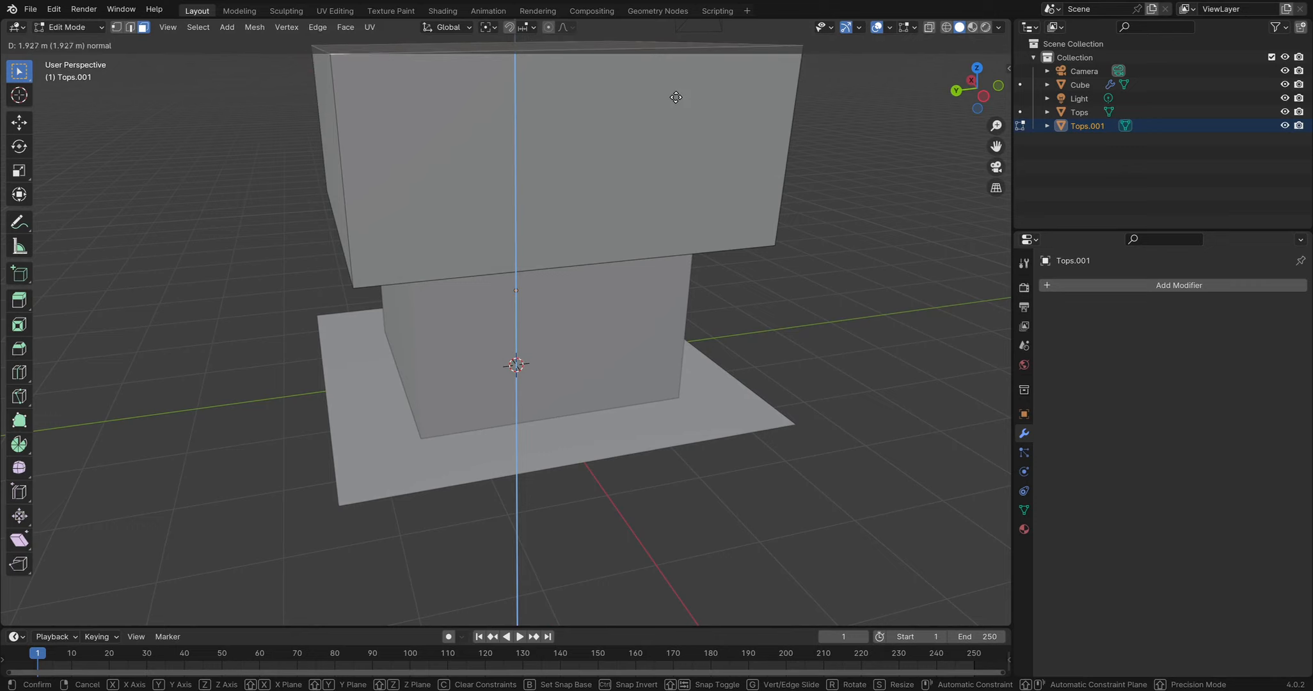
left_click(684, 120)
Scale the roof block's top face along Y into a narrow ridge
middle_click_drag(684, 120, 785, 168)
key("s")
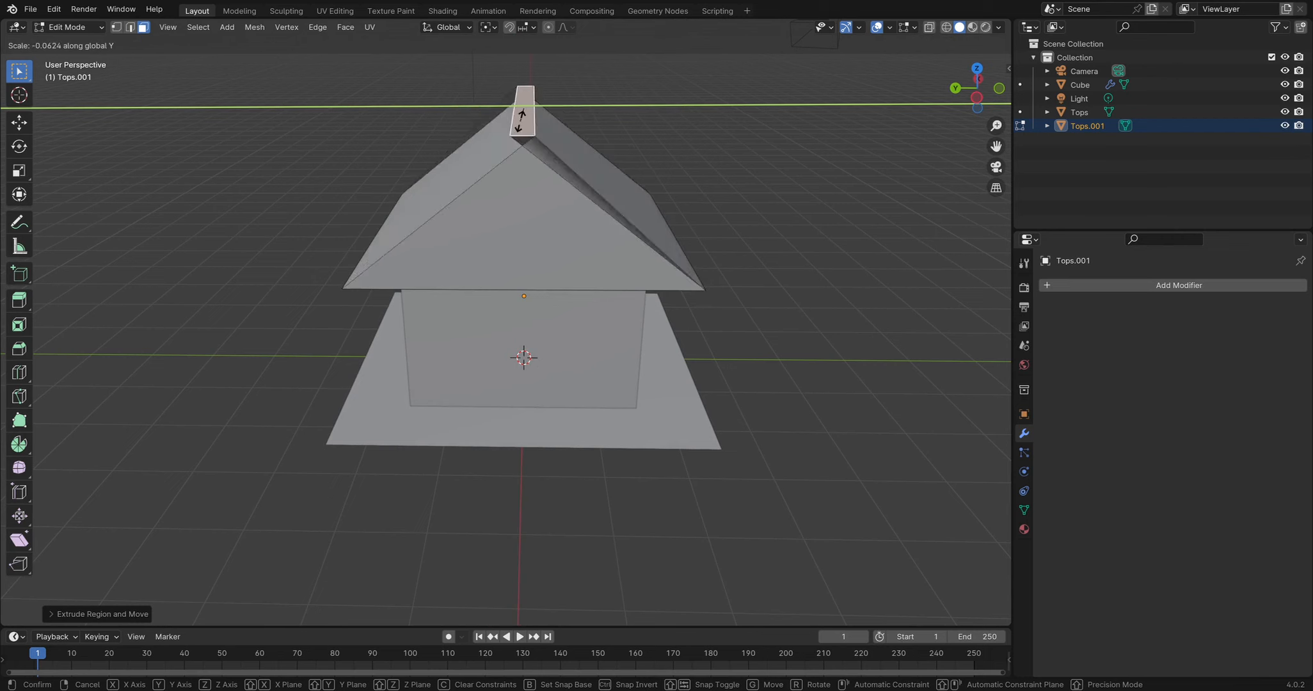
left_click(528, 121)
key("s")
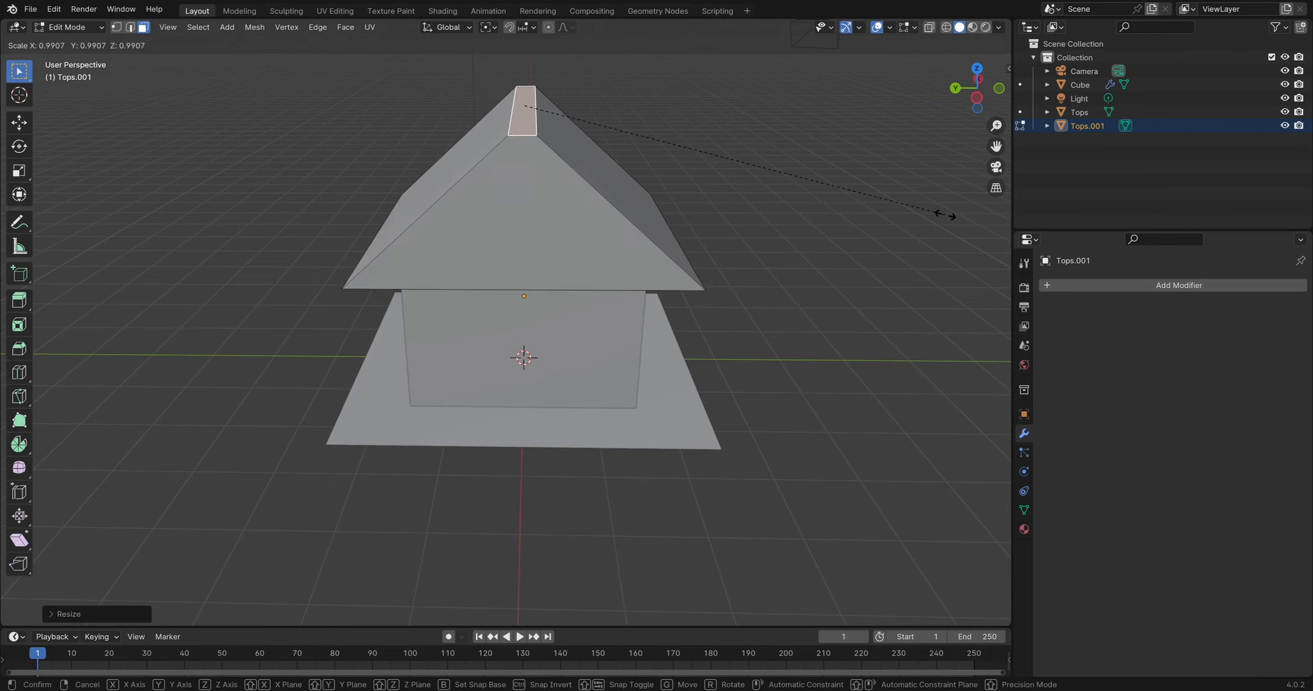
right_click(932, 217)
middle_click_drag(872, 217, 875, 205)
key("s")
key("y")
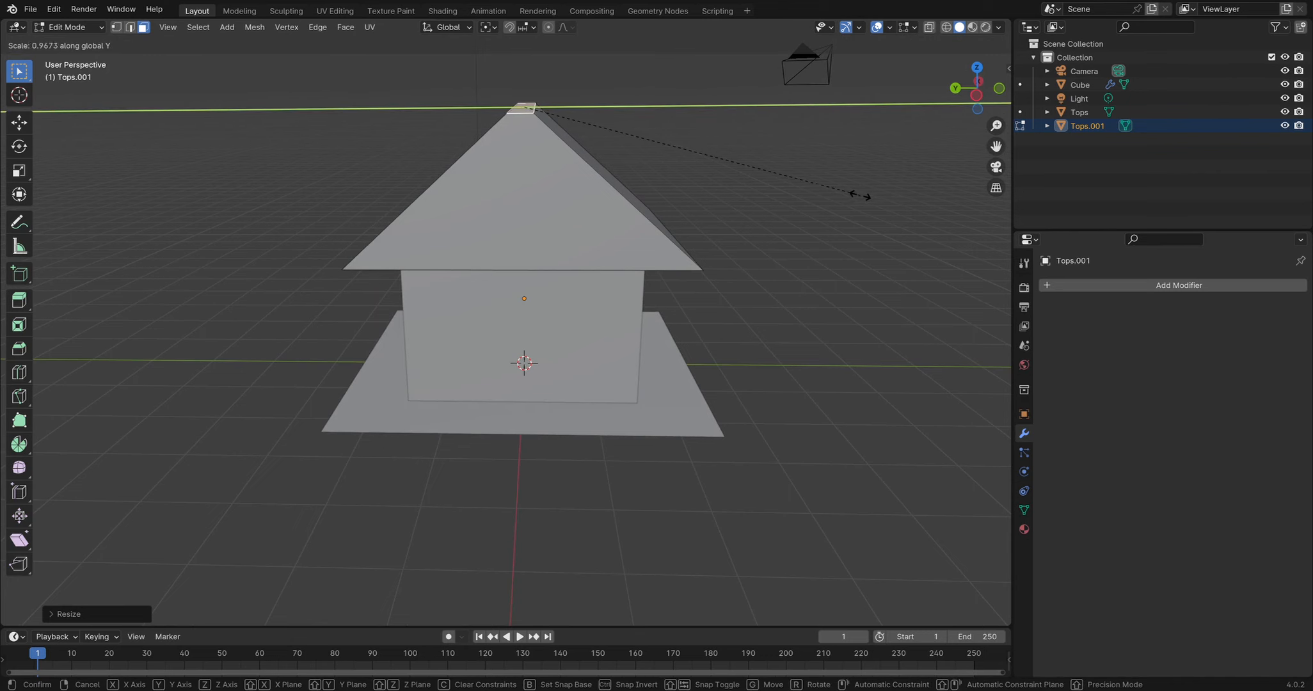
left_click(702, 160)
Lower the roof ridge along Z for a flatter pitch and inspect the roof from several sides
key("g")
key("z")
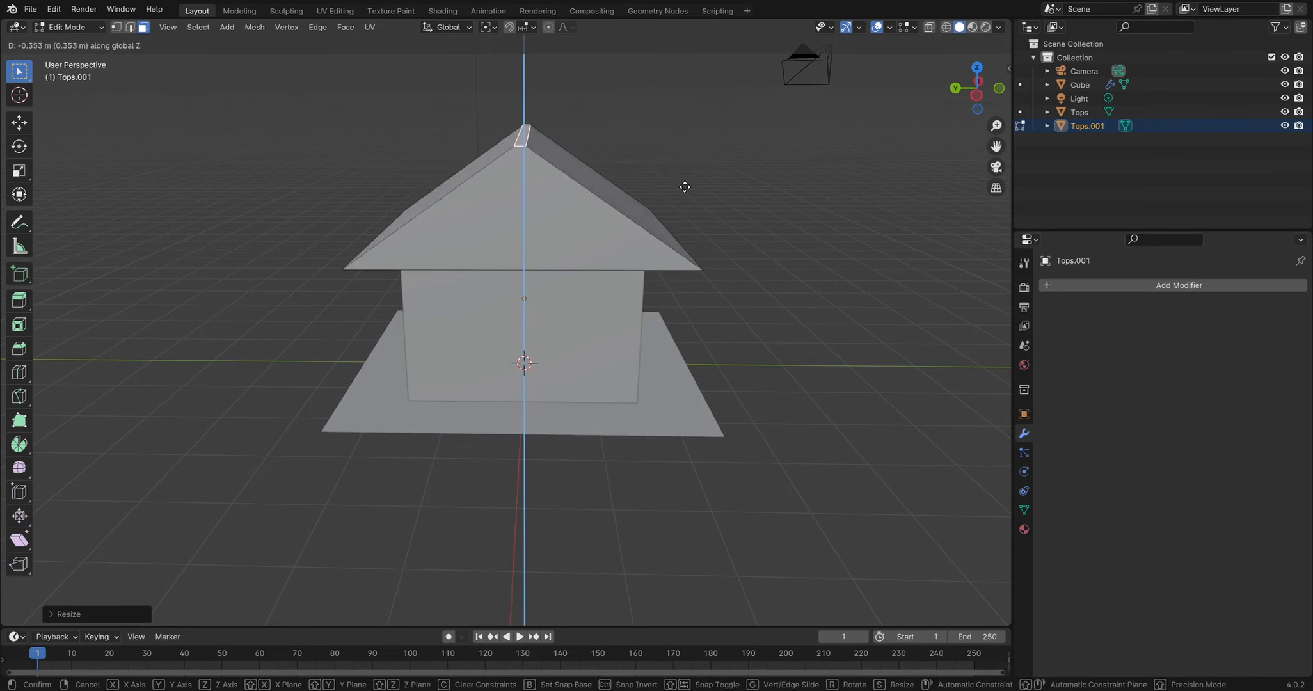
left_click(691, 200)
mouse_move(692, 199)
middle_mouse_down()
mouse_move(850, 188)
mouse_move(676, 195)
mouse_move(633, 187)
mouse_move(633, 170)
mouse_move(457, 199)
mouse_move(779, 199)
mouse_move(681, 208)
middle_mouse_up()
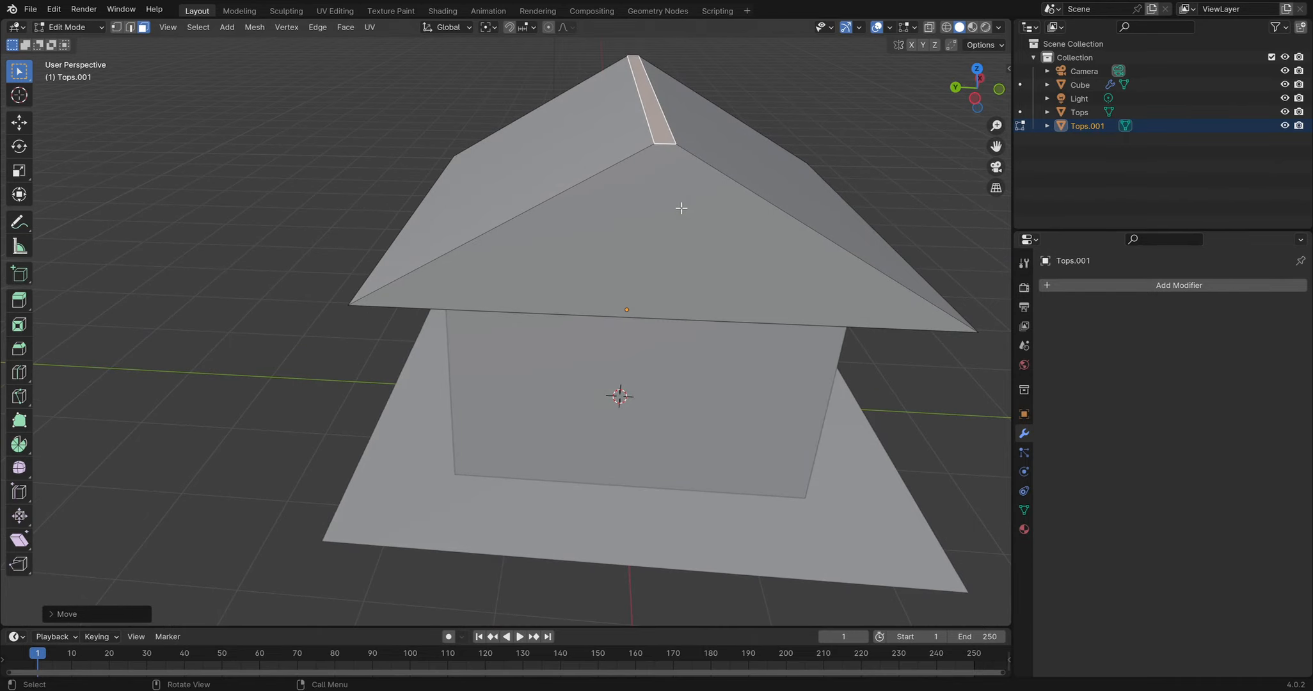
middle_click_drag(747, 147, 525, 195)
middle_click_drag(807, 290, 761, 297)
middle_click_drag(773, 395, 573, 370)
middle_click_drag(602, 218, 458, 217)
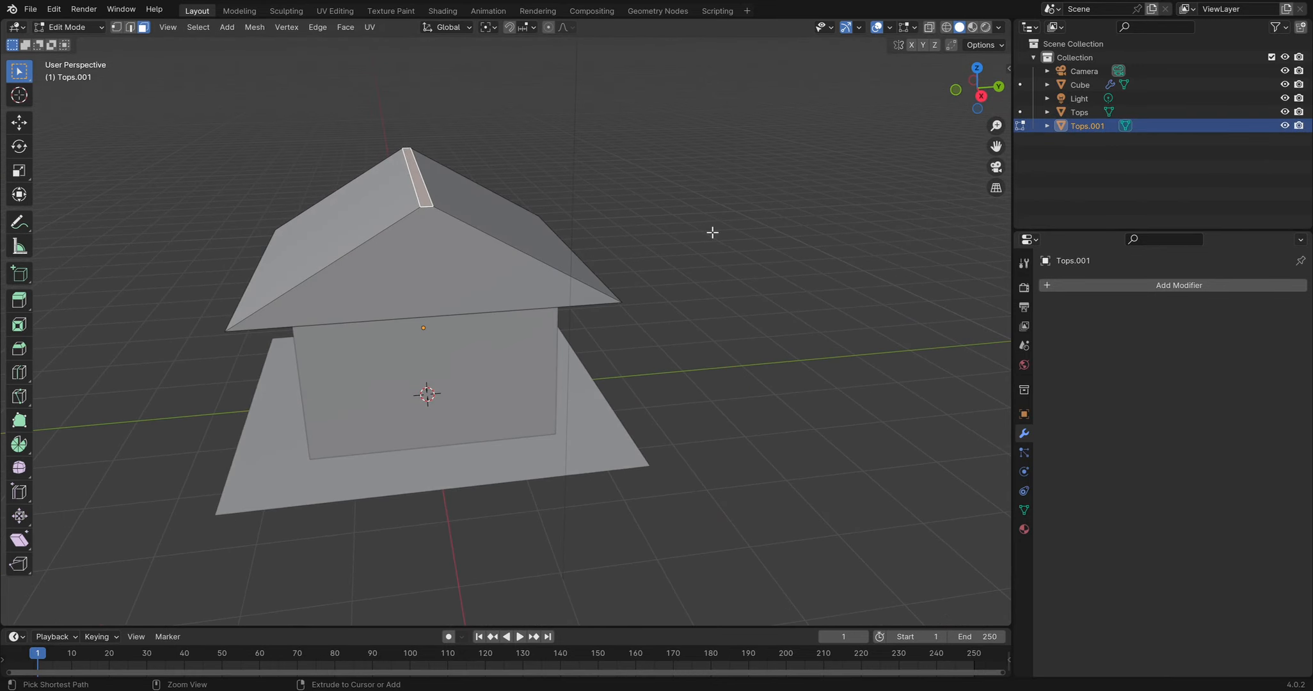
Undo the ridge scaling and lowering back to the extruded roof block
key("ctrl+z")
key("ctrl+z")
middle_click_drag(712, 231, 844, 178)
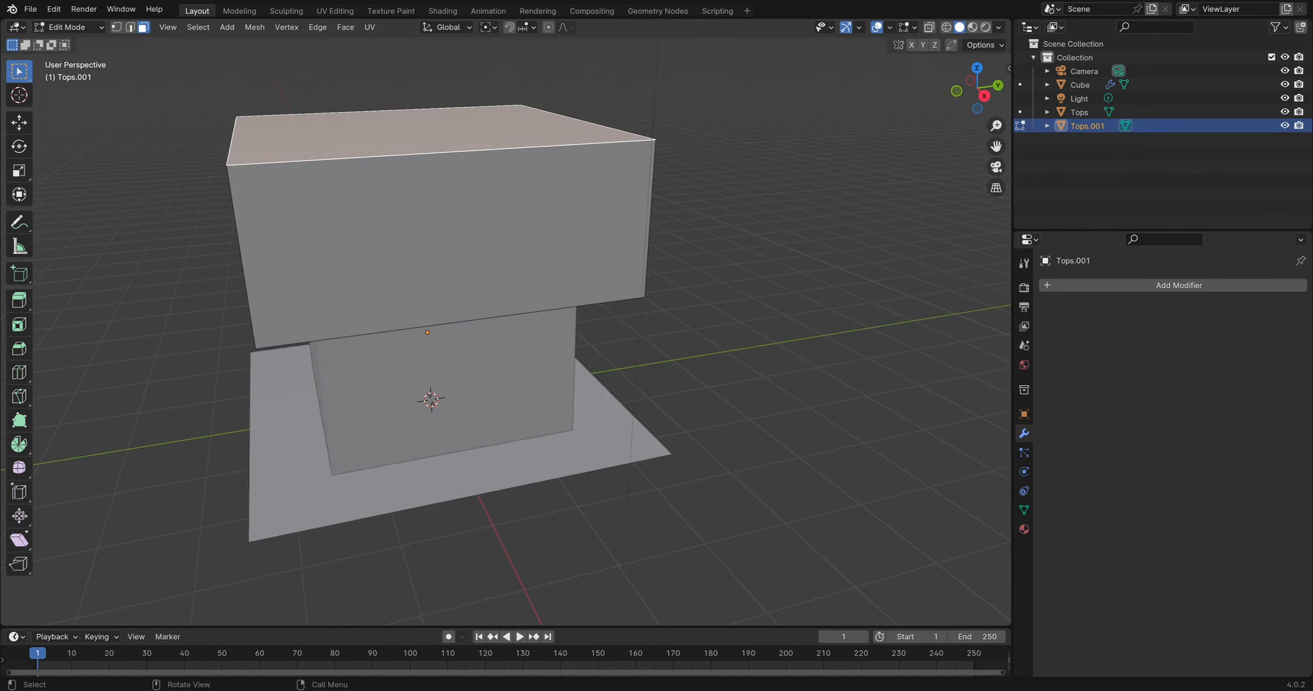
Scale the roof block's top face along Y to about 0.02 to form a thin ridge
key("s")
key("y")
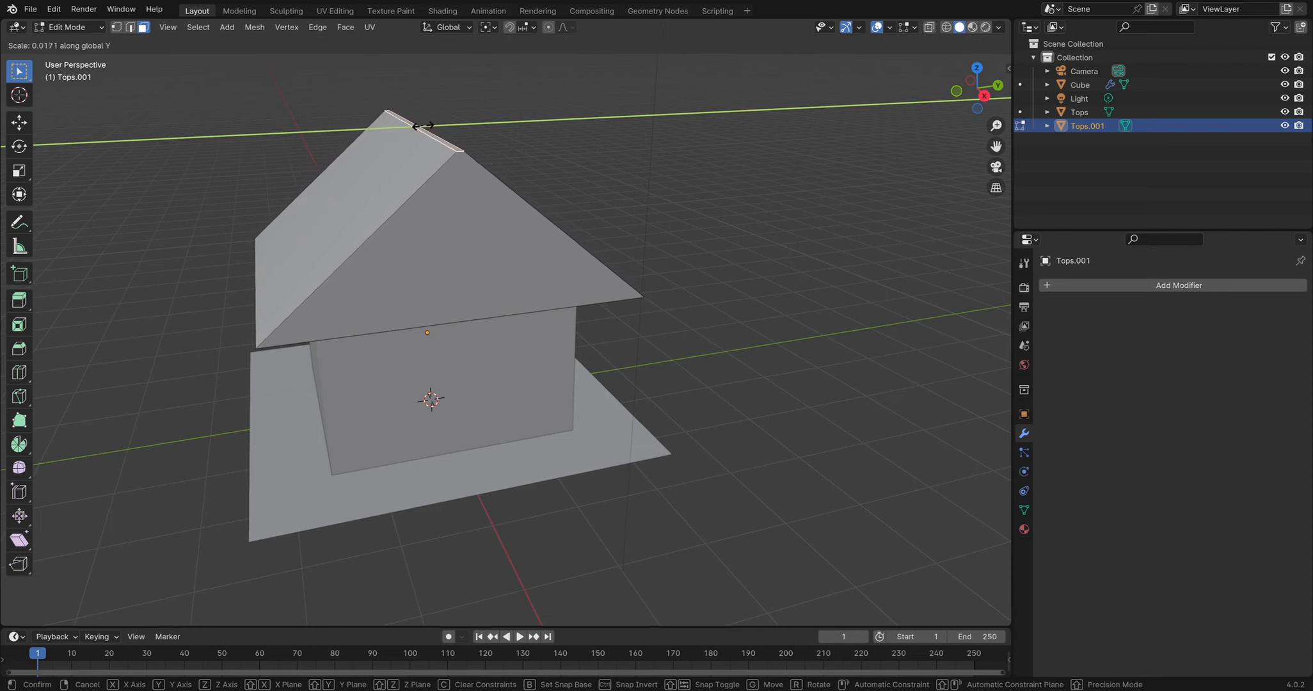
left_click(423, 126)
Adjust the roof pitch by moving the ridge down along Z and raising it again by more than 0.6 m
key("g")
key("z")
left_click(685, 253)
middle_click_drag(599, 228, 560, 205)
key("g")
key("z")
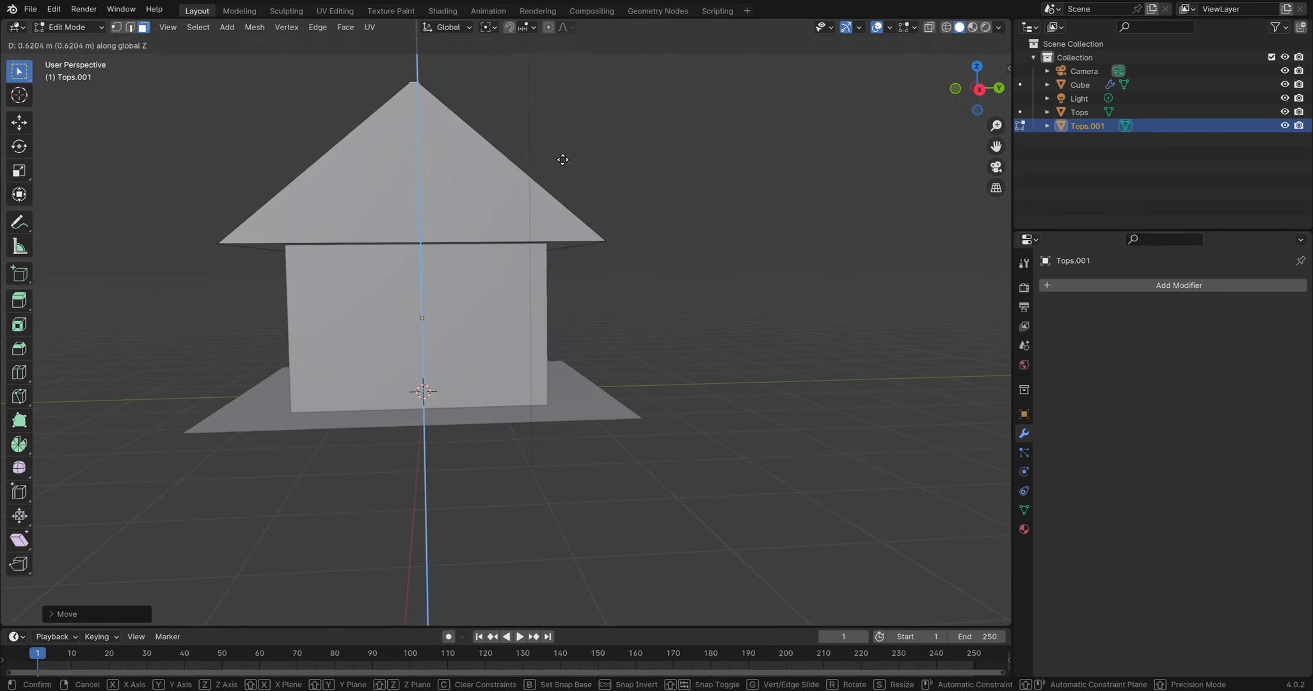
left_click(563, 147)
Select both triangular gable end faces of the roof
middle_click_drag(563, 148, 451, 208)
left_click(568, 229)
left_click(458, 210)
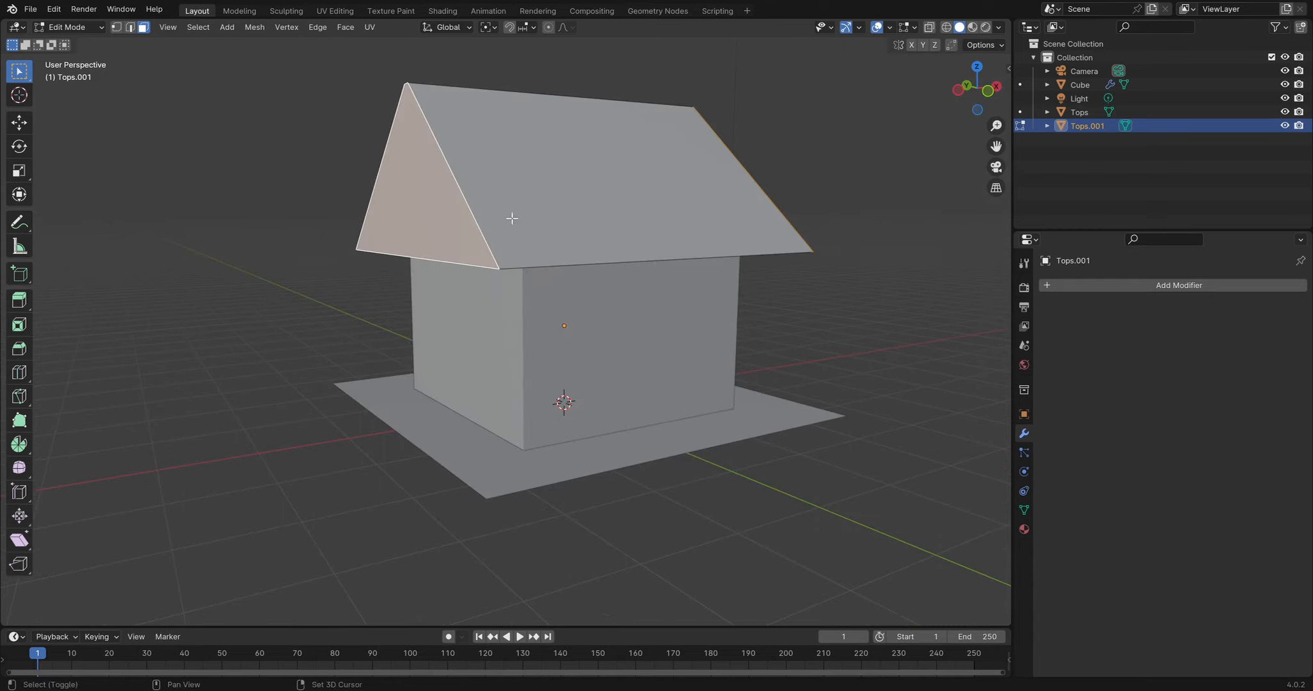
Scale the roof along the X axis and leave it deselected in Object Mode
middle_click_drag(781, 262, 838, 249)
key("Tab")
key("Tab")
key("Tab")
key("s")
key("x")
left_click(777, 257)
mouse_move(729, 218)
middle_mouse_down()
mouse_move(853, 255)
mouse_move(922, 252)
mouse_move(912, 222)
mouse_move(814, 231)
mouse_move(692, 264)
mouse_move(731, 279)
mouse_move(704, 284)
mouse_move(719, 215)
middle_mouse_up()
left_click(718, 211)
middle_click_drag(568, 150, 651, 216)
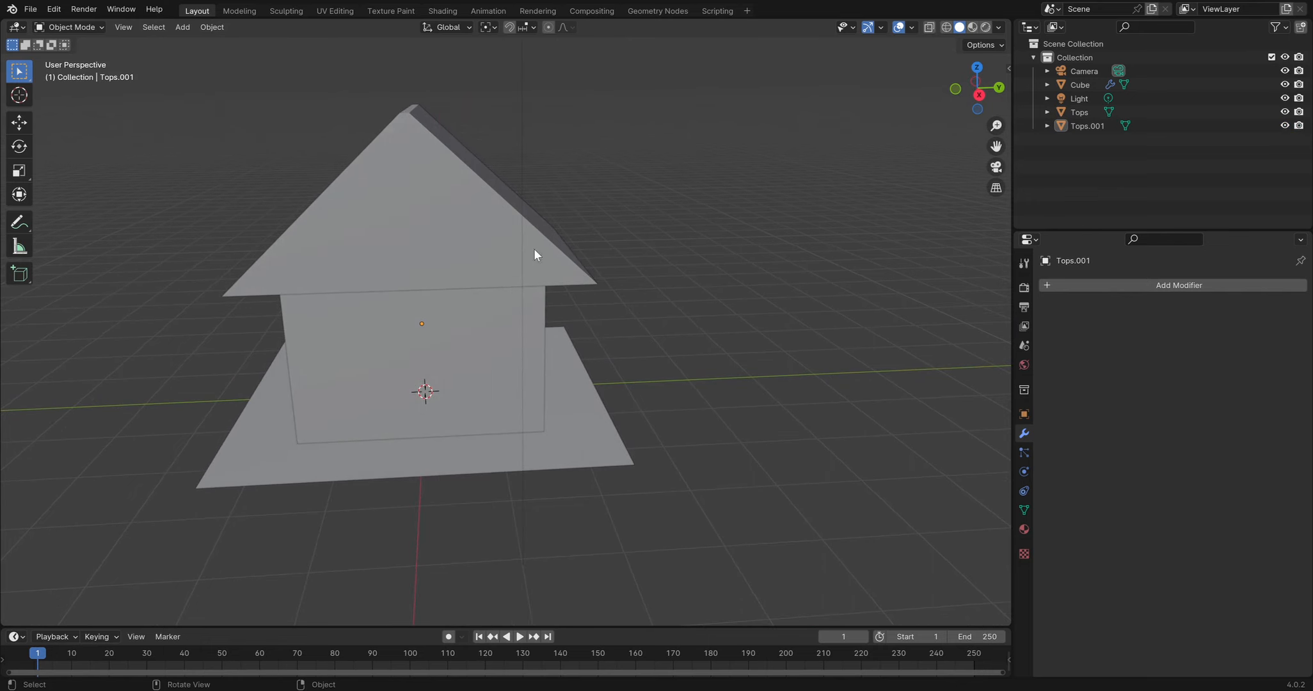
Duplicate the ground plane under the house and place the copy about 6.6 m away along Y
left_click(515, 339)
middle_click_drag(673, 337, 522, 325, "shift")
left_click(395, 421)
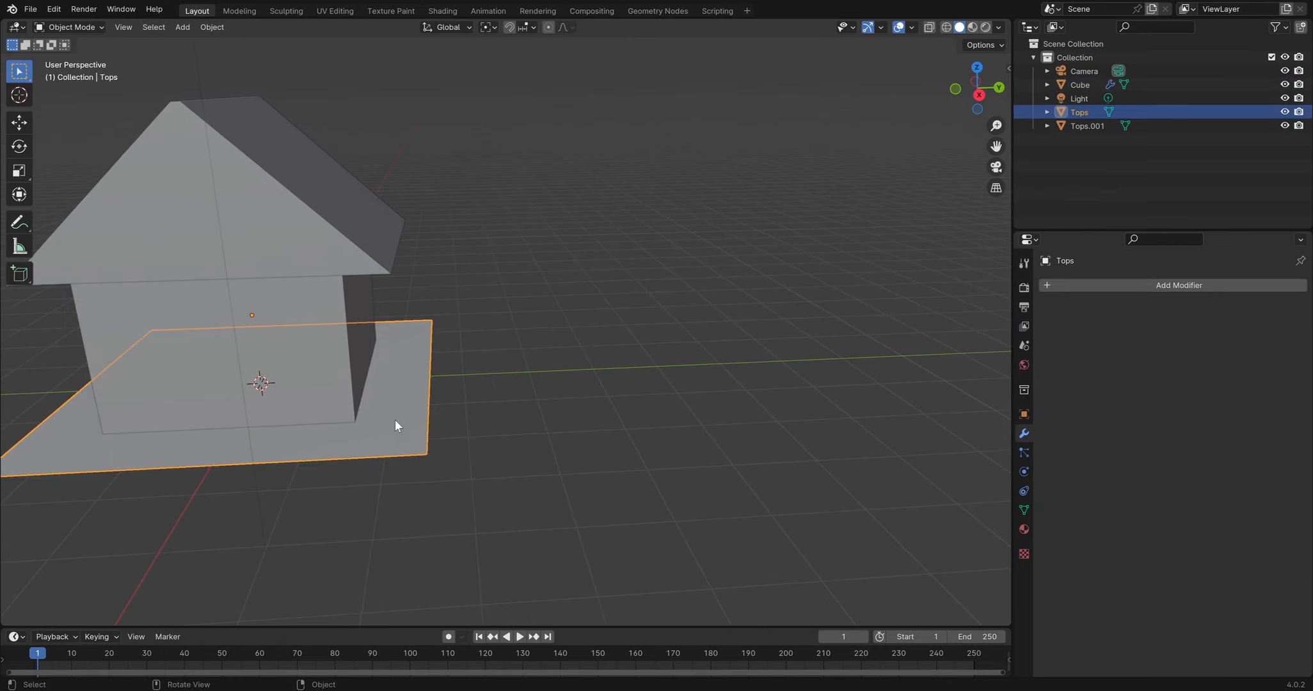
key("shift+d")
key("y")
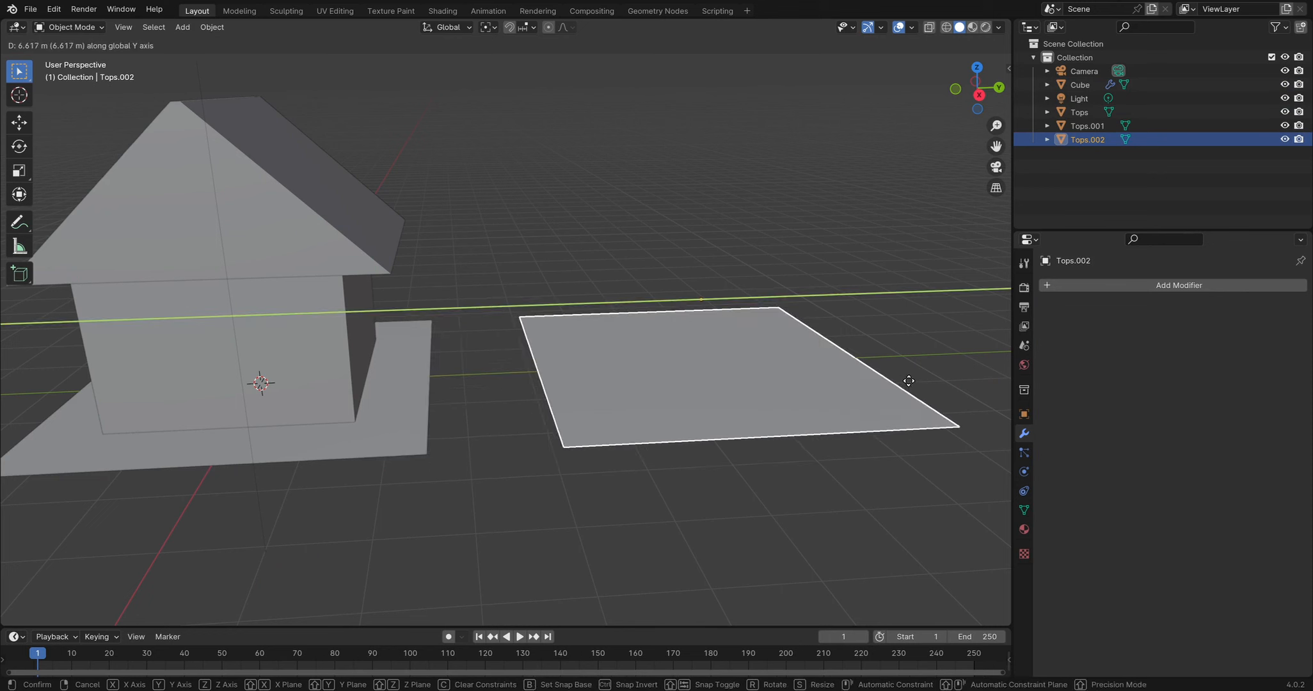
left_click(902, 381)
Extrude the copied ground plane's face upward into a solid block
key("Tab")
left_click(757, 432)
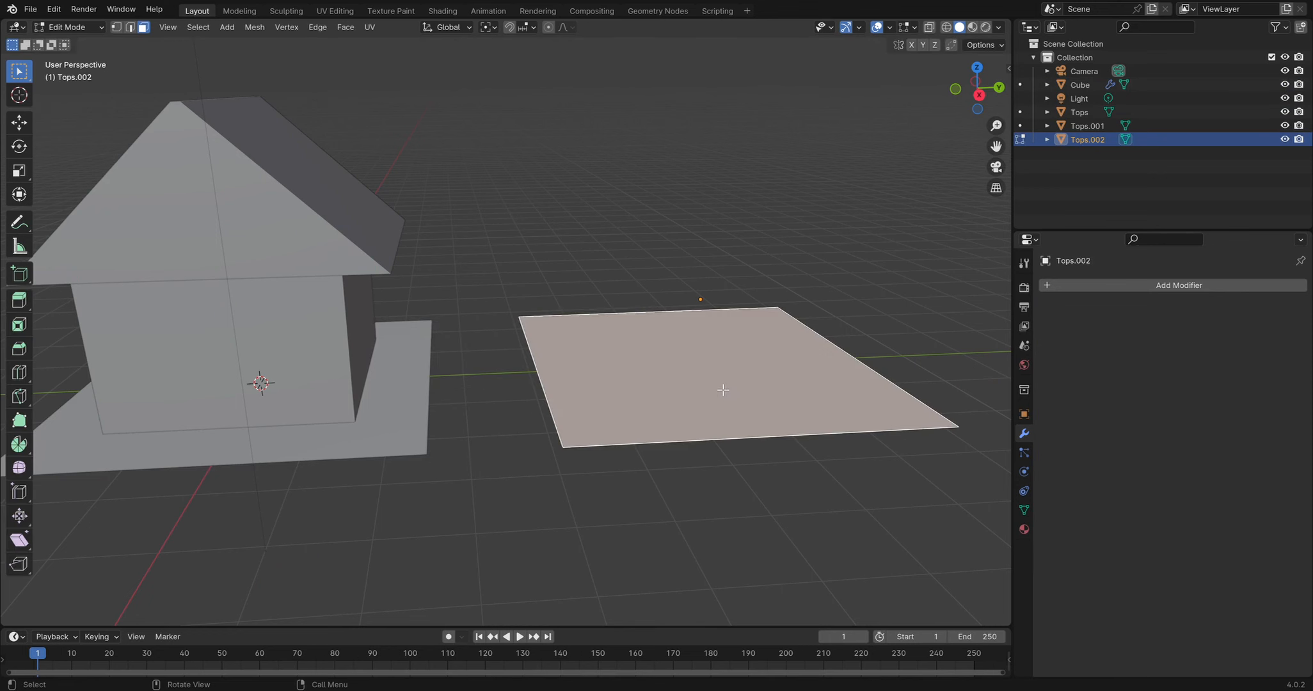
middle_click_drag(741, 443, 658, 397)
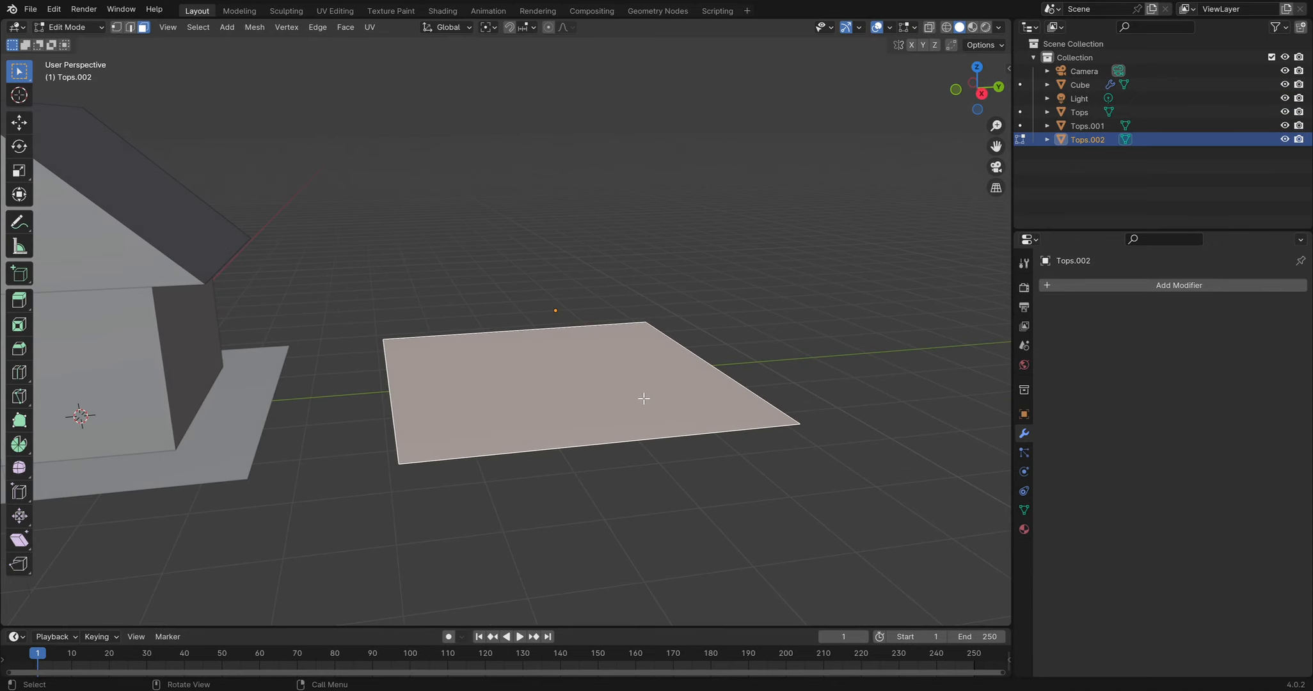
key("e")
left_click(638, 222)
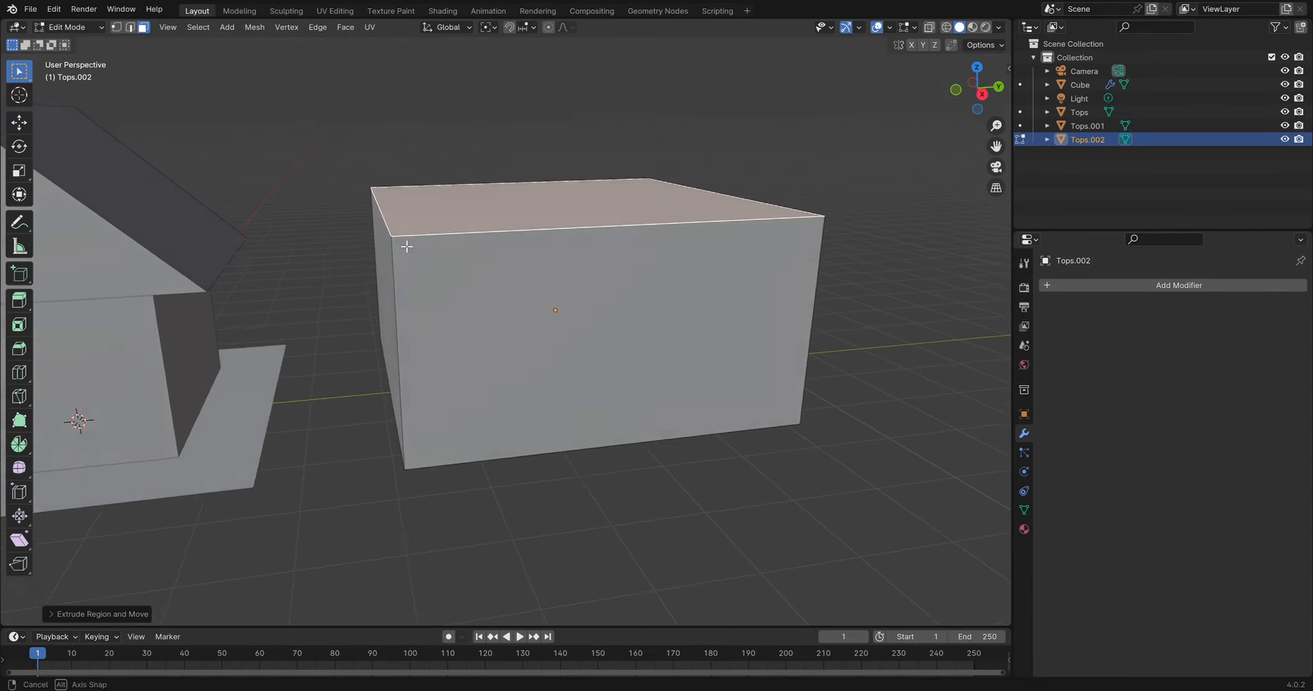
Bevel the block's two long upper edges with the Bevel tool until it forms a gabled roof shape
middle_click_drag(400, 241, 93, 62)
left_click(130, 27)
left_click(573, 325)
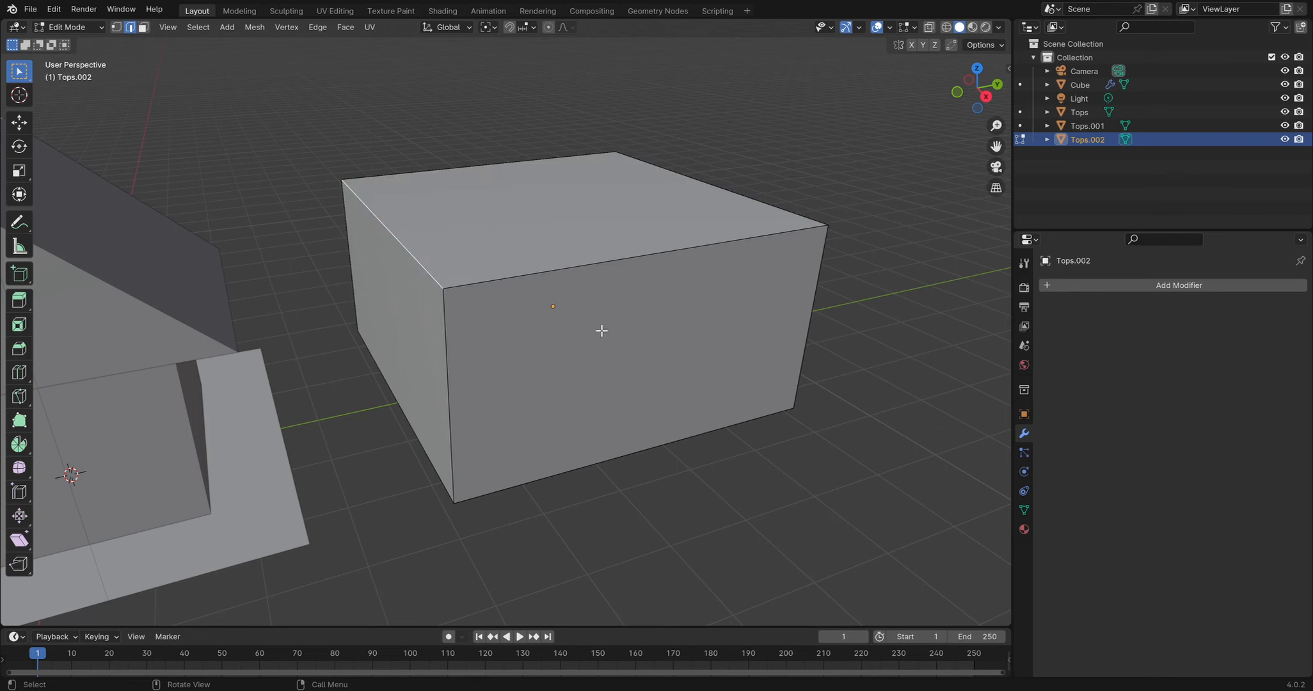
left_click(27, 350)
left_click_drag(583, 240, 569, 356)
middle_click_drag(496, 388, 476, 363)
middle_click_drag(273, 284, 612, 435, "shift")
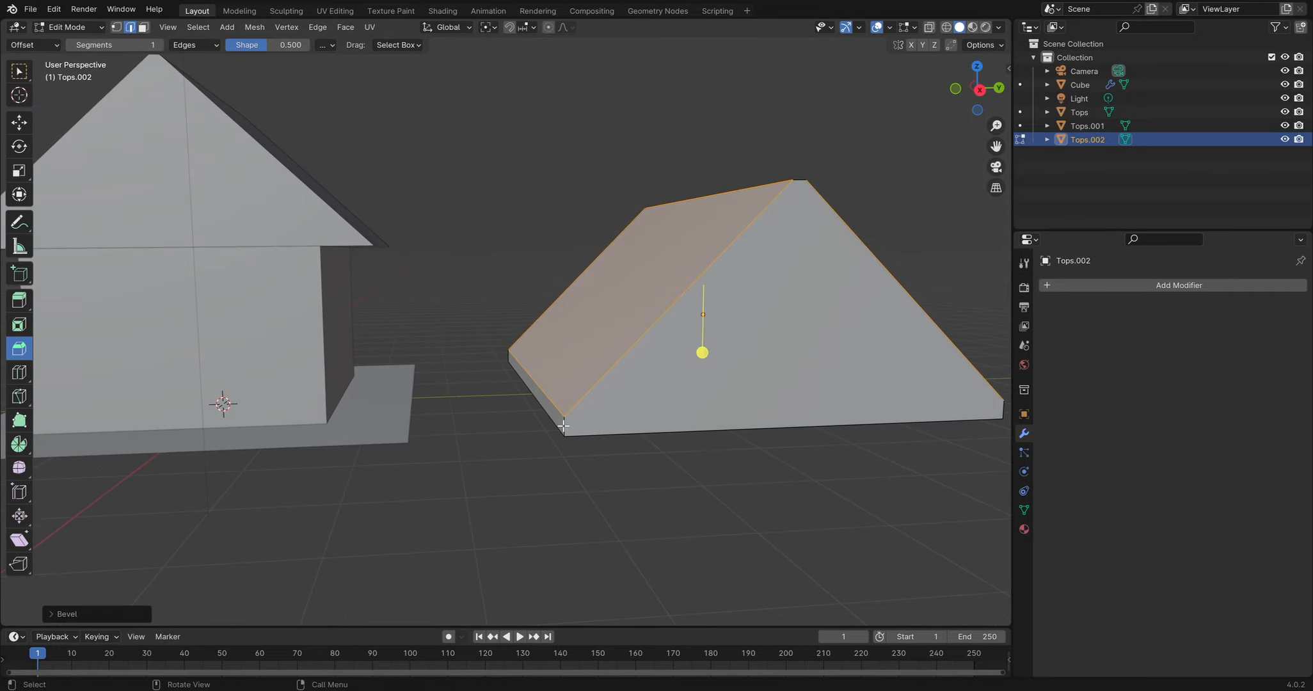
Switch mesh editing to the house roof and bevel its lower eave edges on both sides
middle_click_drag(508, 407, 485, 306)
key("Tab")
left_click(478, 281)
key("Tab")
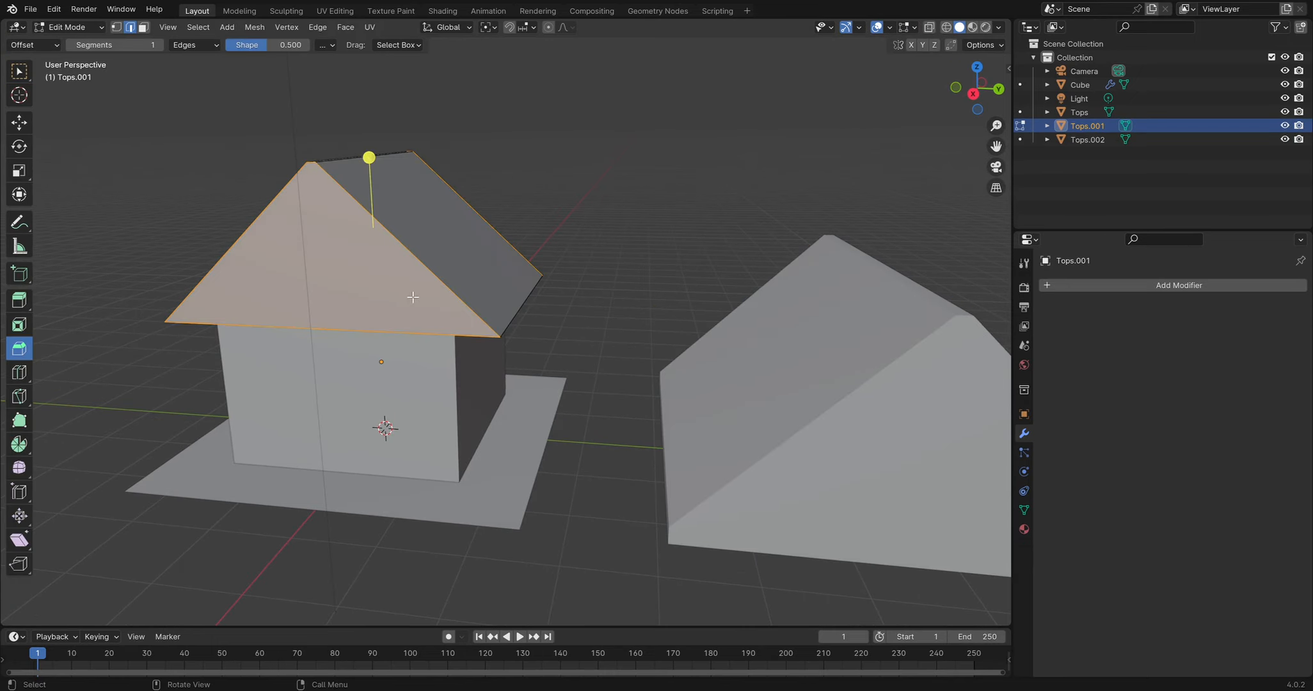
middle_click_drag(497, 334, 296, 332)
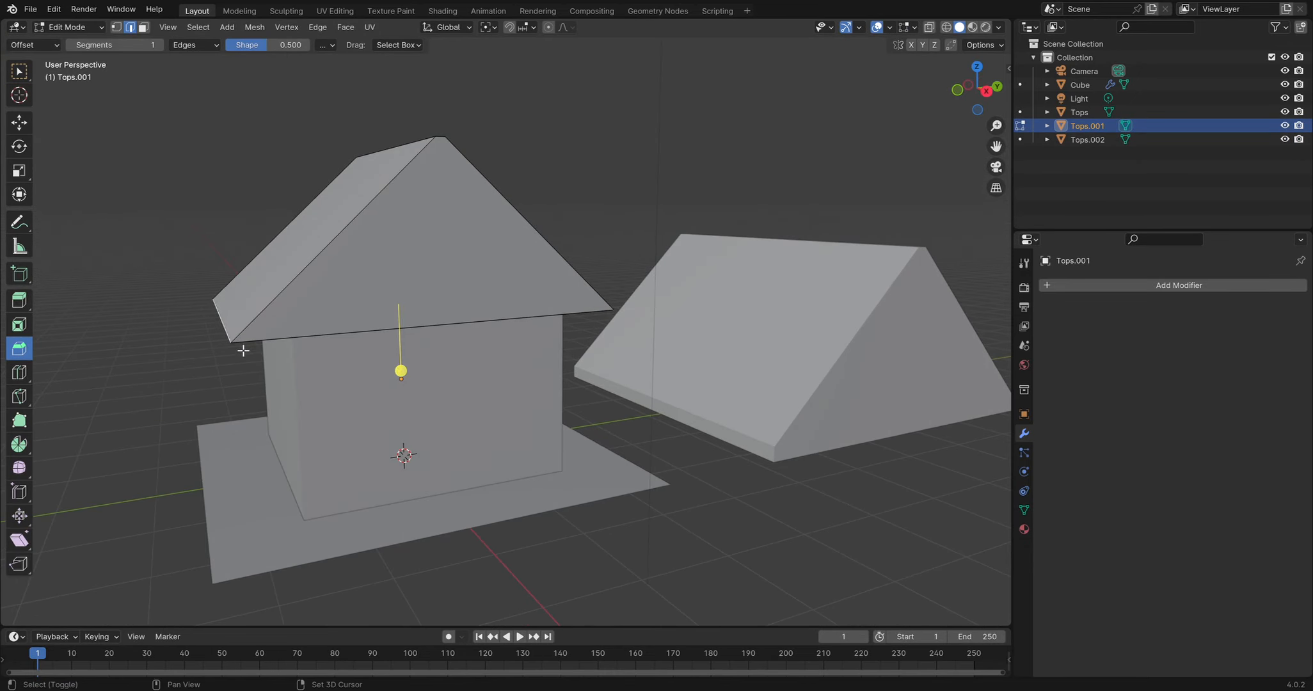
left_click(360, 382)
middle_click_drag(360, 373, 520, 284)
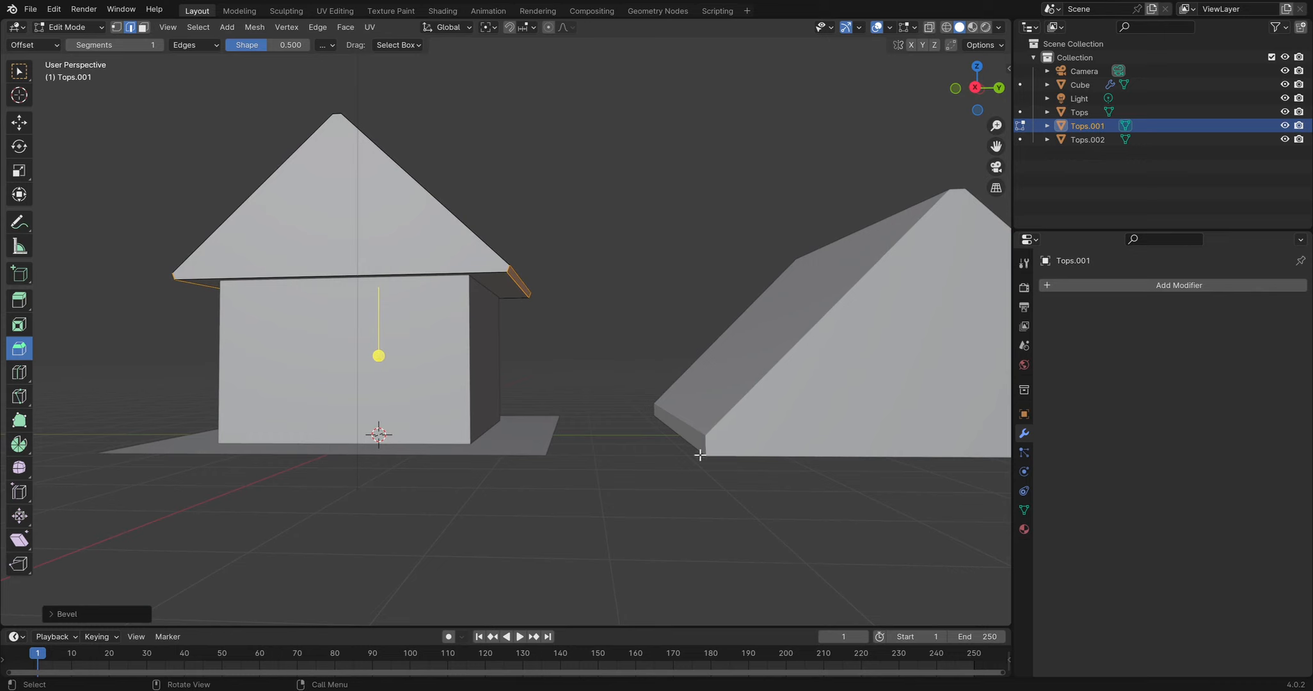
Set the eave bevel's width to about 0.15 m and return to Object Mode
middle_click_drag(700, 455, 495, 289)
scroll(531, 306, "up", 3)
middle_click_drag(574, 272, 543, 312)
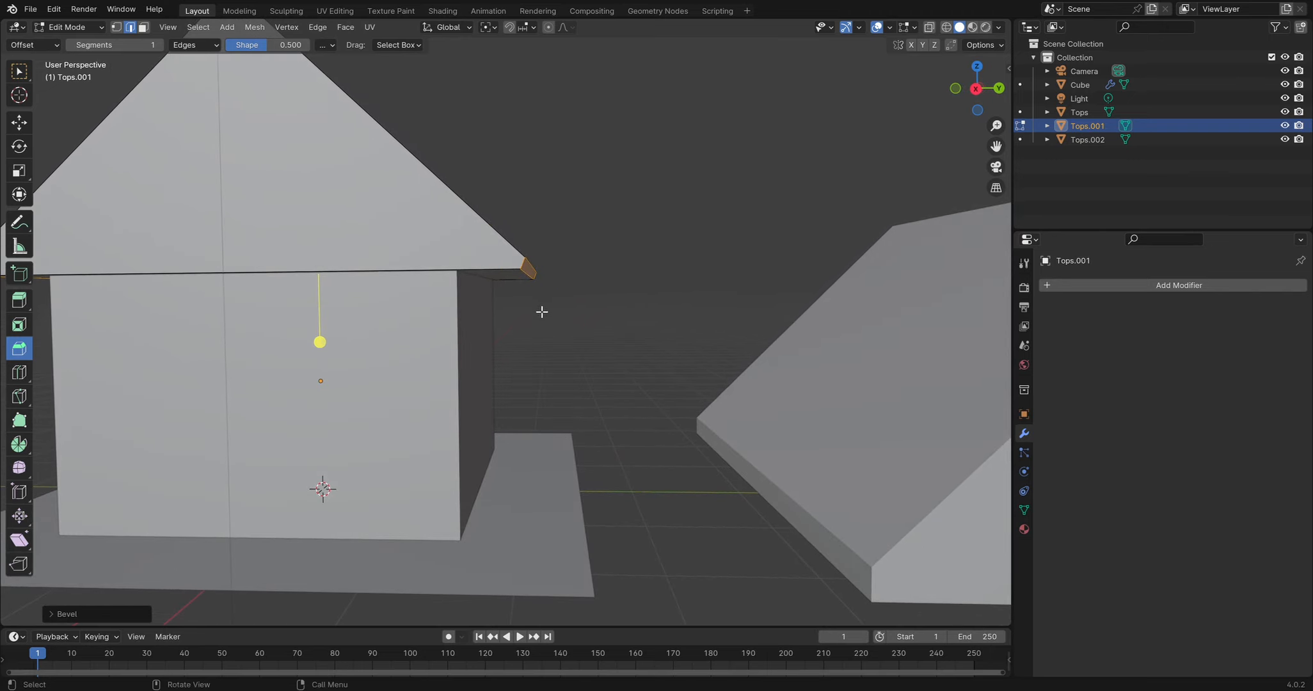
left_click(51, 614)
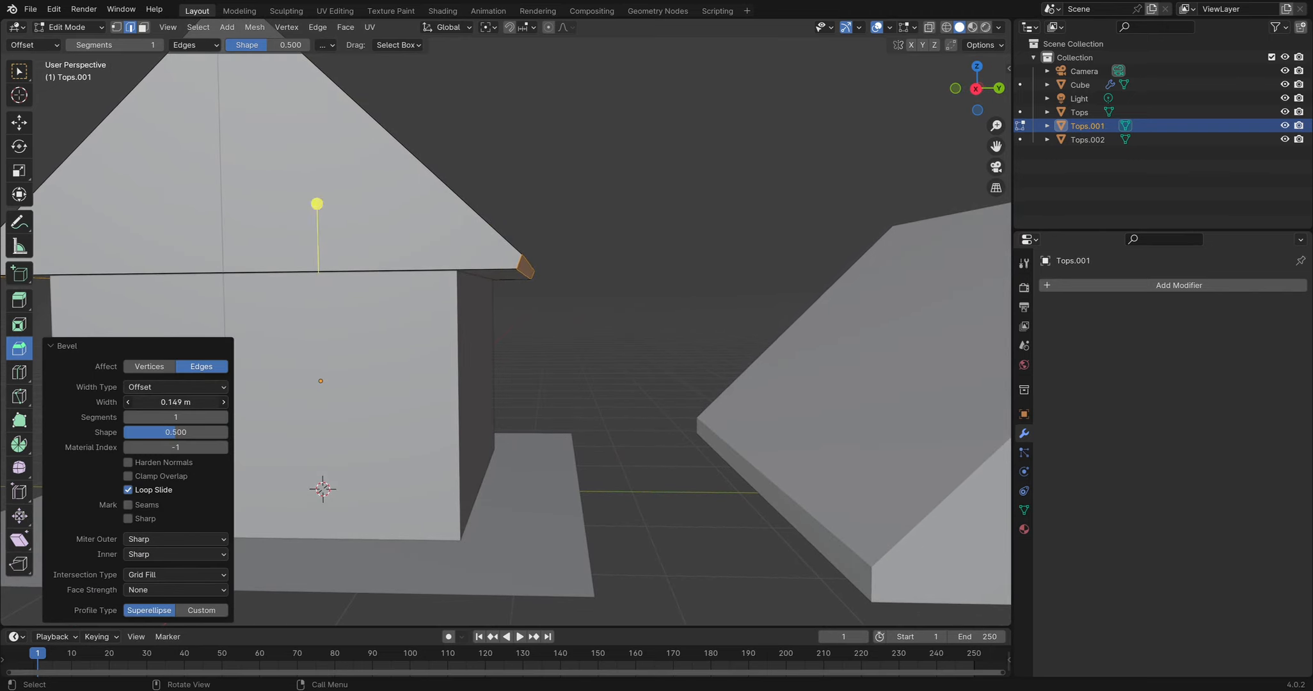
scroll(541, 241, "down", 3)
mouse_move(453, 228)
middle_mouse_down()
mouse_move(531, 251)
mouse_move(425, 247)
mouse_move(421, 266)
mouse_move(397, 249)
mouse_move(490, 250)
mouse_move(455, 243)
middle_mouse_up()
left_click(604, 225)
key("Tab")
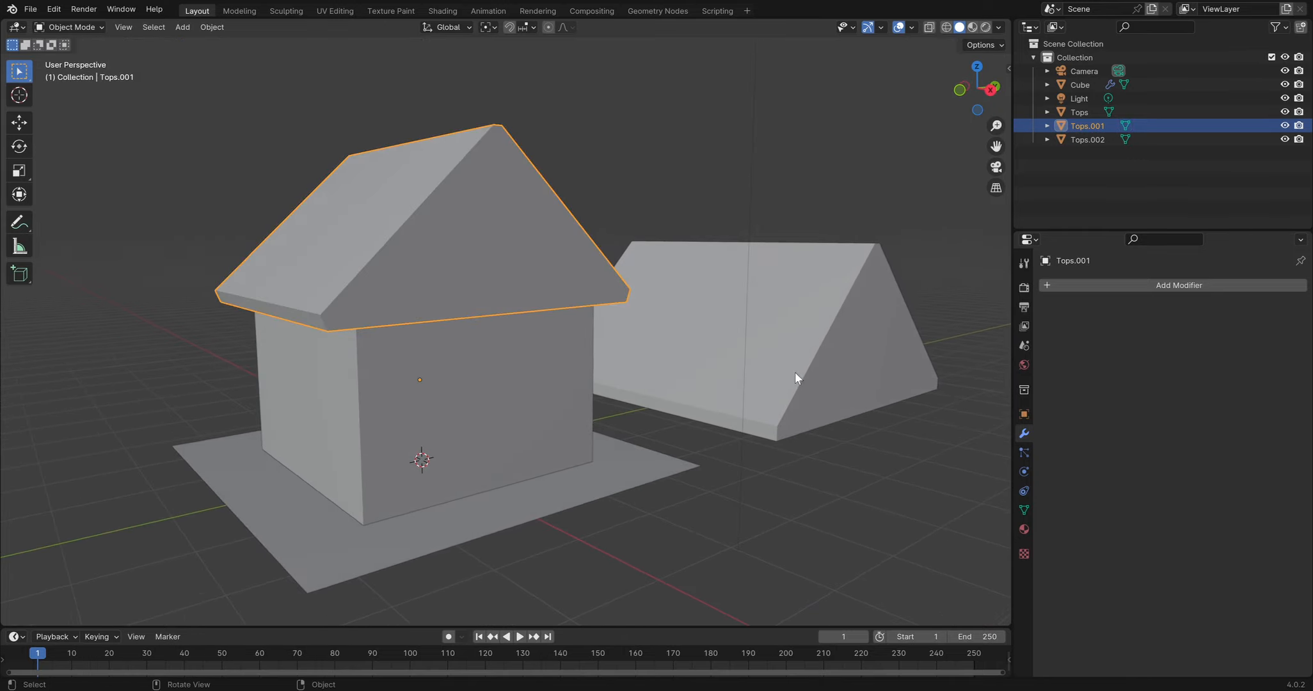
Try a bevel about 0.13 m wide on a bottom edge of the separate roof block
left_click(807, 394)
key("Tab")
middle_click_drag(739, 454, 745, 449)
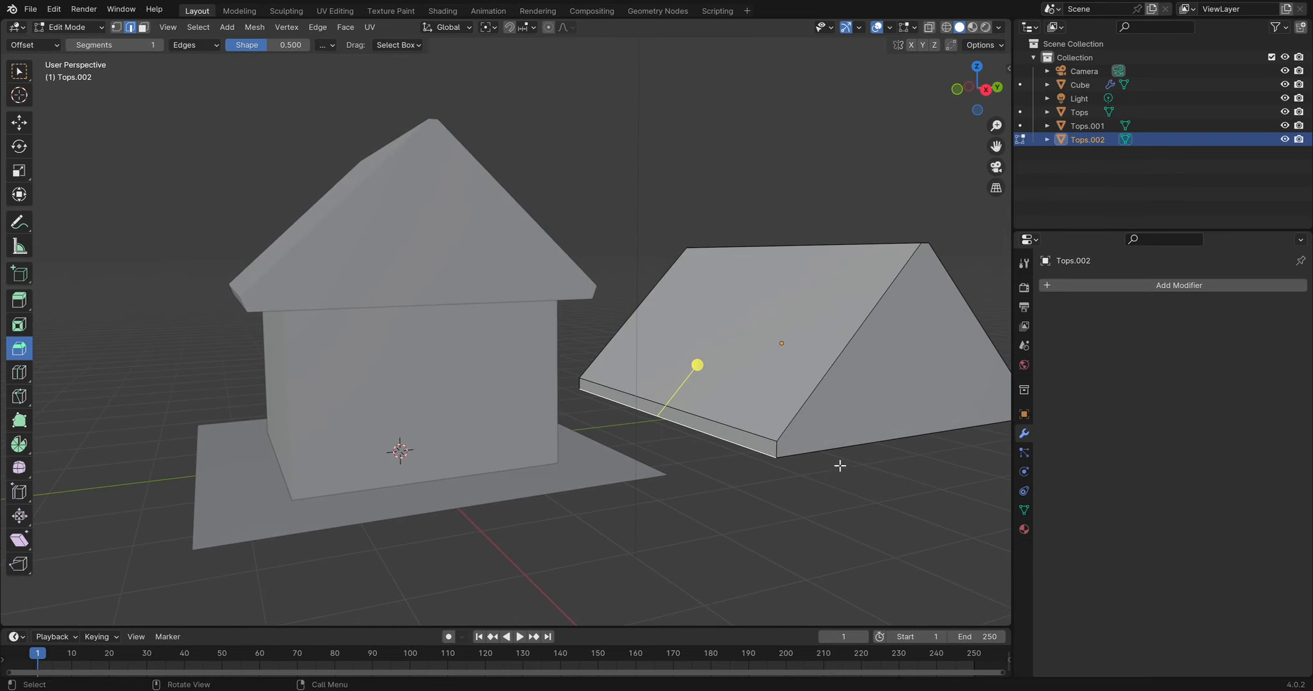
left_click_drag(896, 485, 934, 509)
middle_click_drag(934, 509, 943, 440)
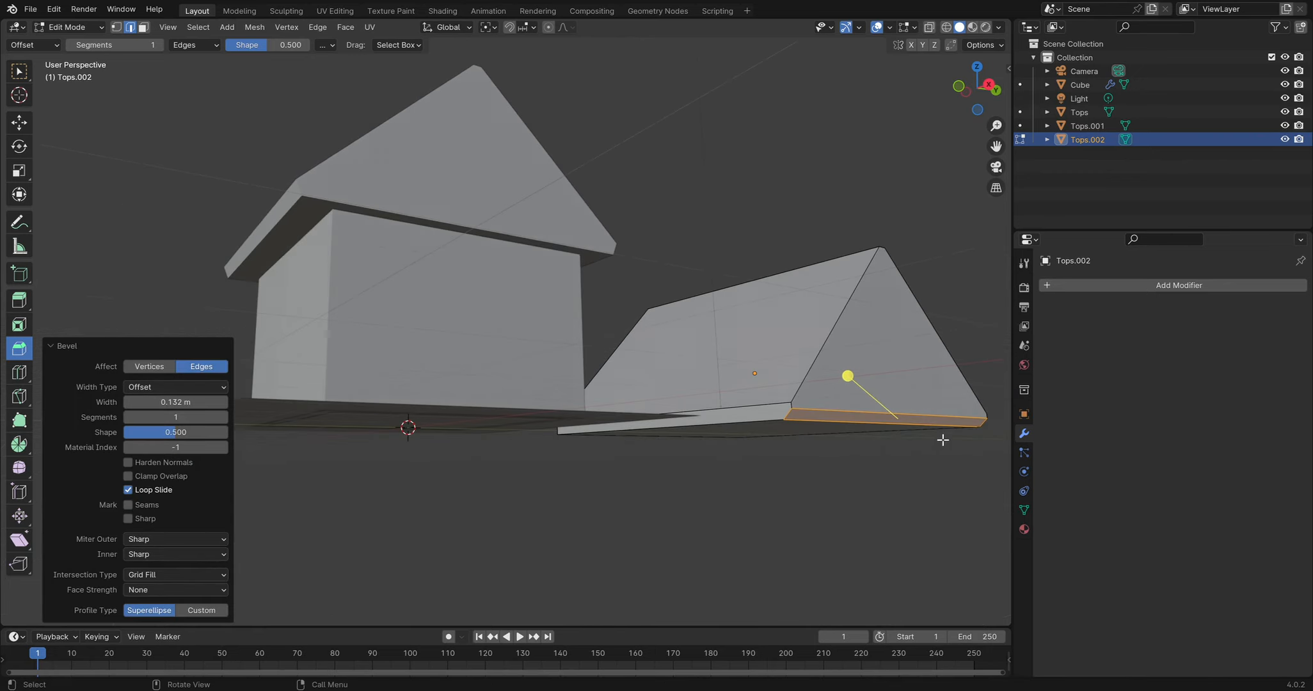
key("ctrl+z")
Delete the separate roof block beside the house in Object Mode
key("Tab")
middle_click_drag(765, 507, 772, 493)
key("x")
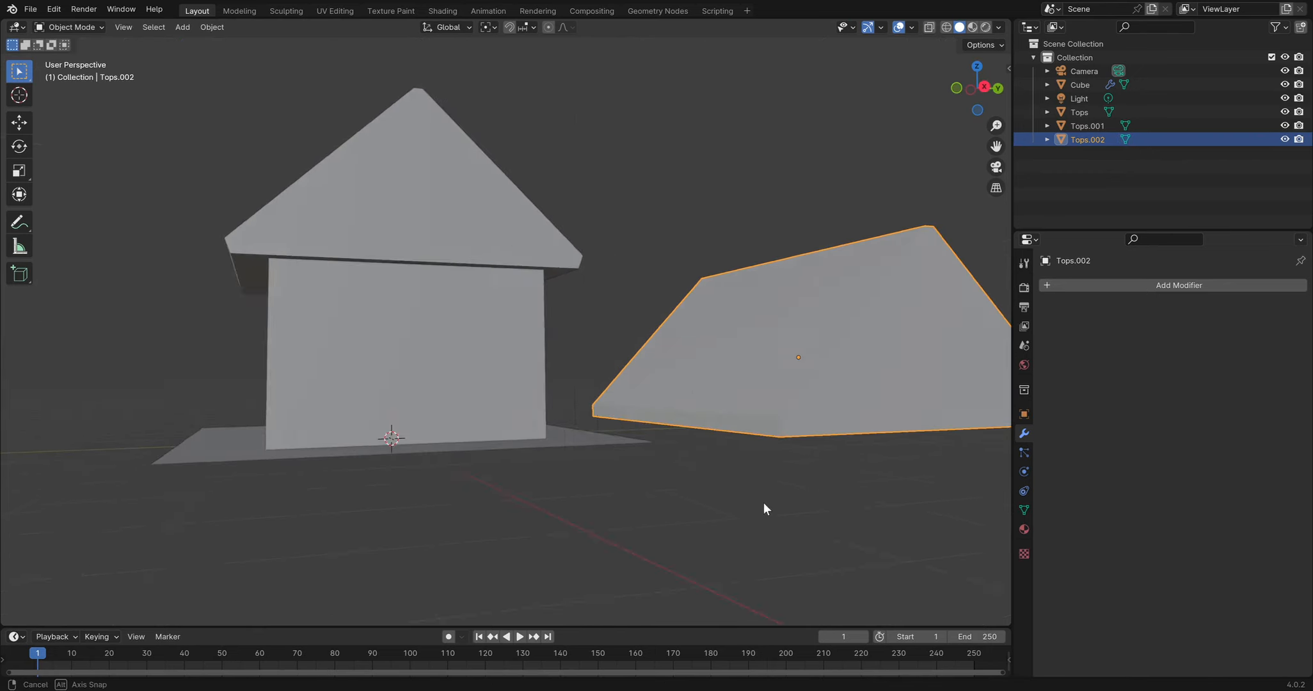
left_click(772, 490)
Select the outline edges of the house roof's gable end in Edit Mode
middle_click_drag(571, 400, 581, 297)
left_click(581, 298)
middle_click_drag(521, 352, 582, 347)
scroll(582, 342, "up", 2)
key("Tab")
left_click(501, 387)
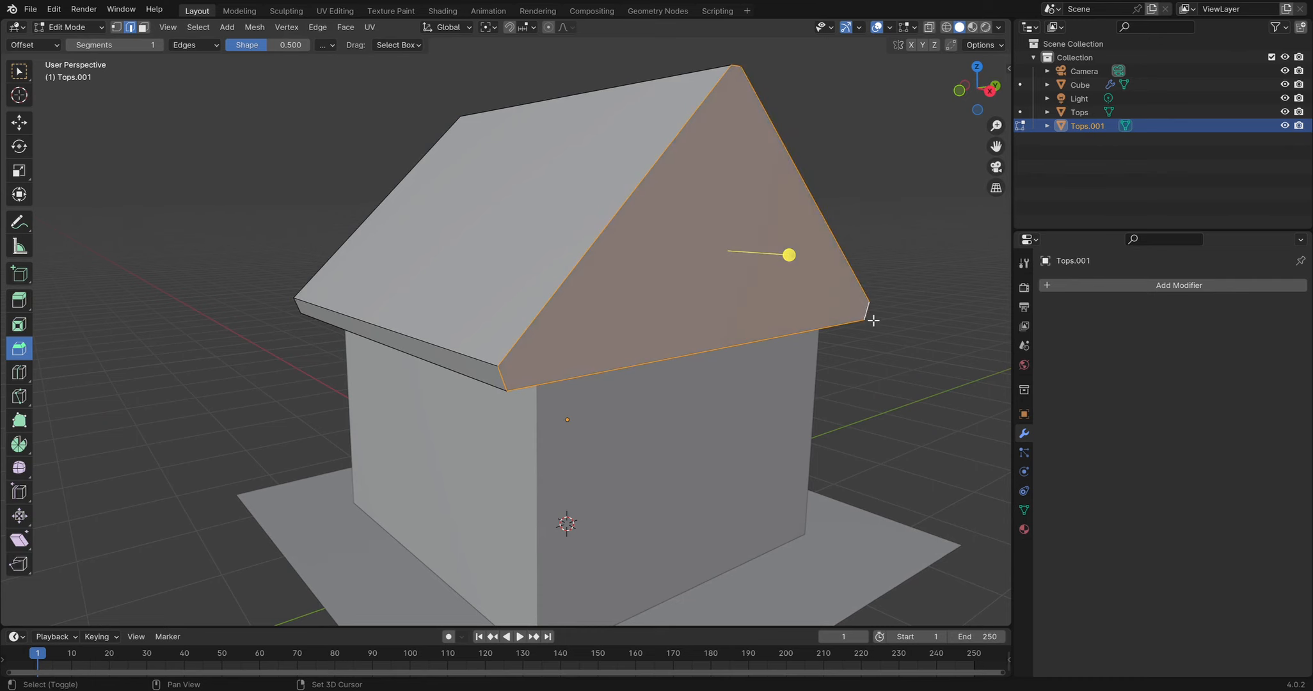
middle_click_drag(805, 326, 608, 335)
middle_click_drag(725, 460, 586, 380)
scroll(620, 327, "up", 3)
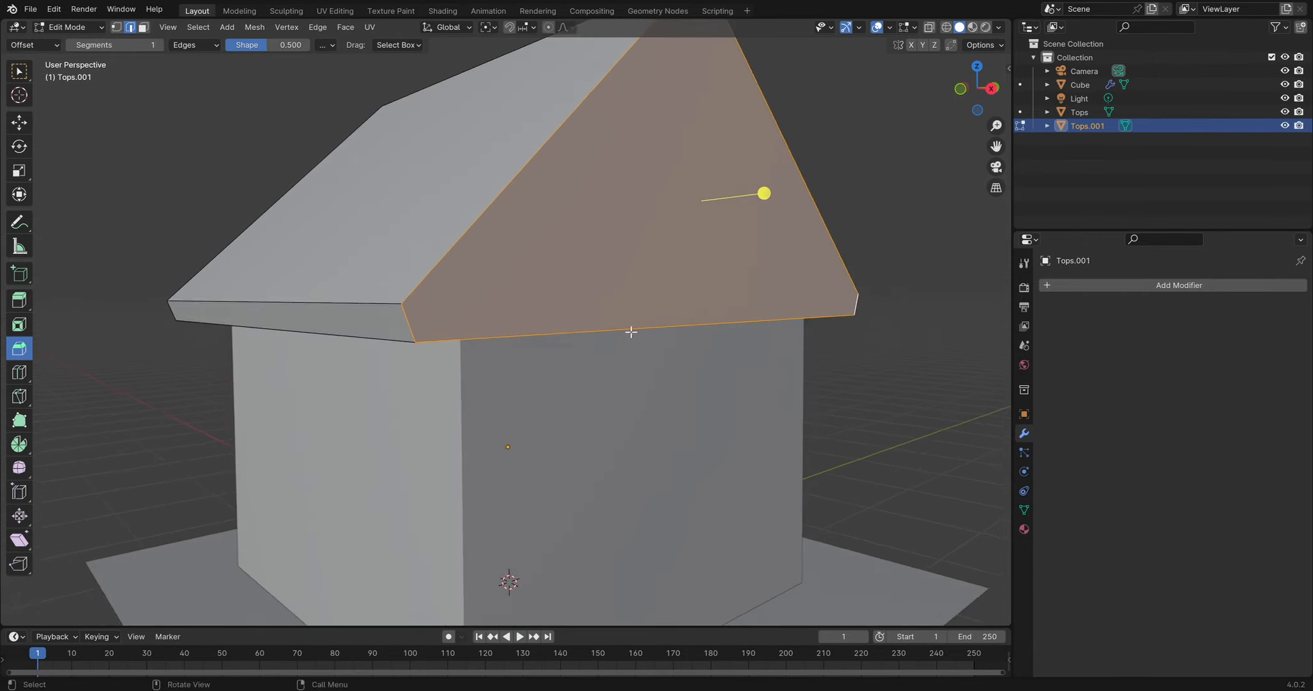
scroll(620, 327, "down", 3)
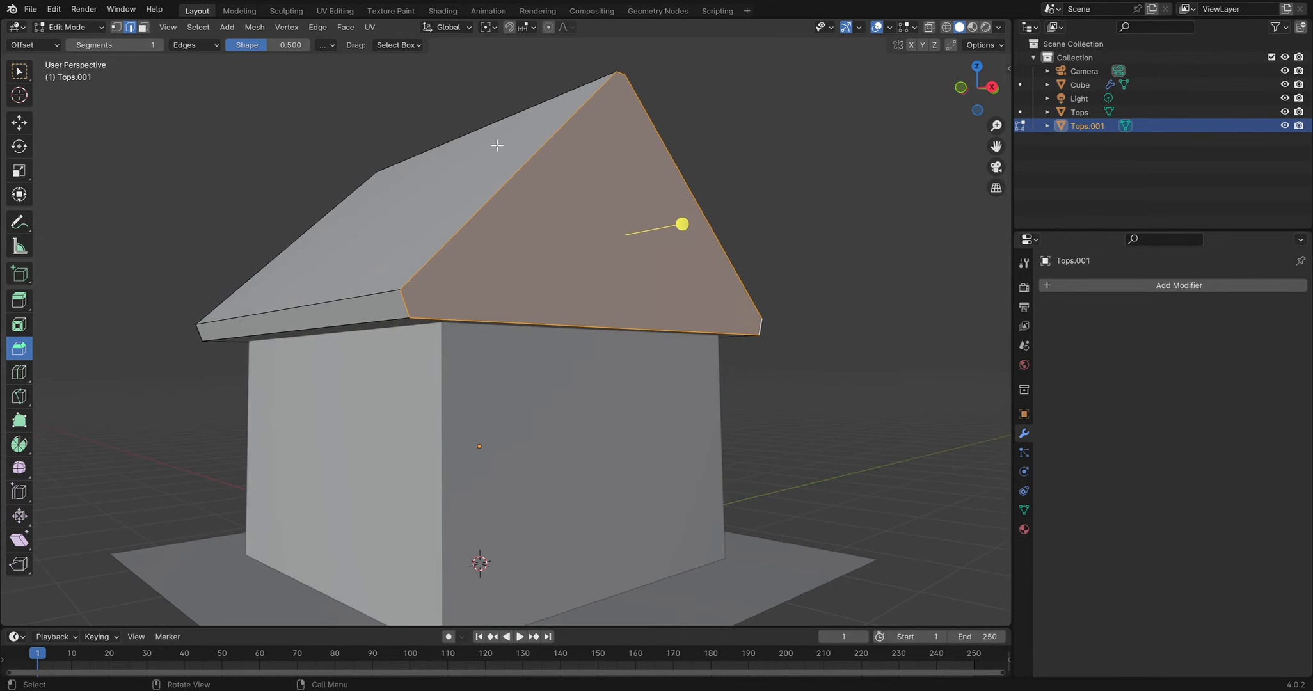
Try to bevel the selected gable outline, undo it and return to Object Mode
left_click_drag(712, 244, 878, 332)
middle_click_drag(722, 276, 675, 404)
scroll(676, 314, "up", 2)
middle_click_drag(675, 314, 648, 257)
key("ctrl+z")
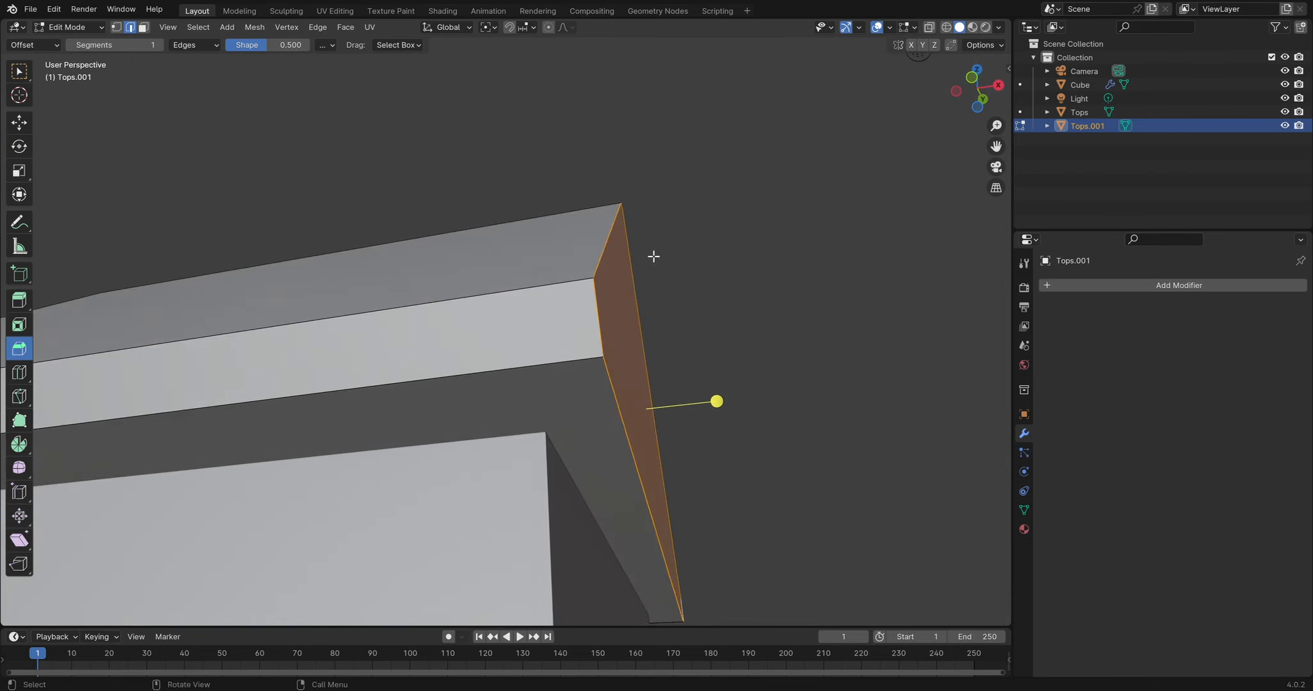
scroll(649, 263, "down", 8)
key("Tab")
Add a cube to the scene and move it about 7.6 m along the Y axis away from the house
middle_click_drag(635, 367, 692, 353)
left_click(692, 345)
key("shift+a")
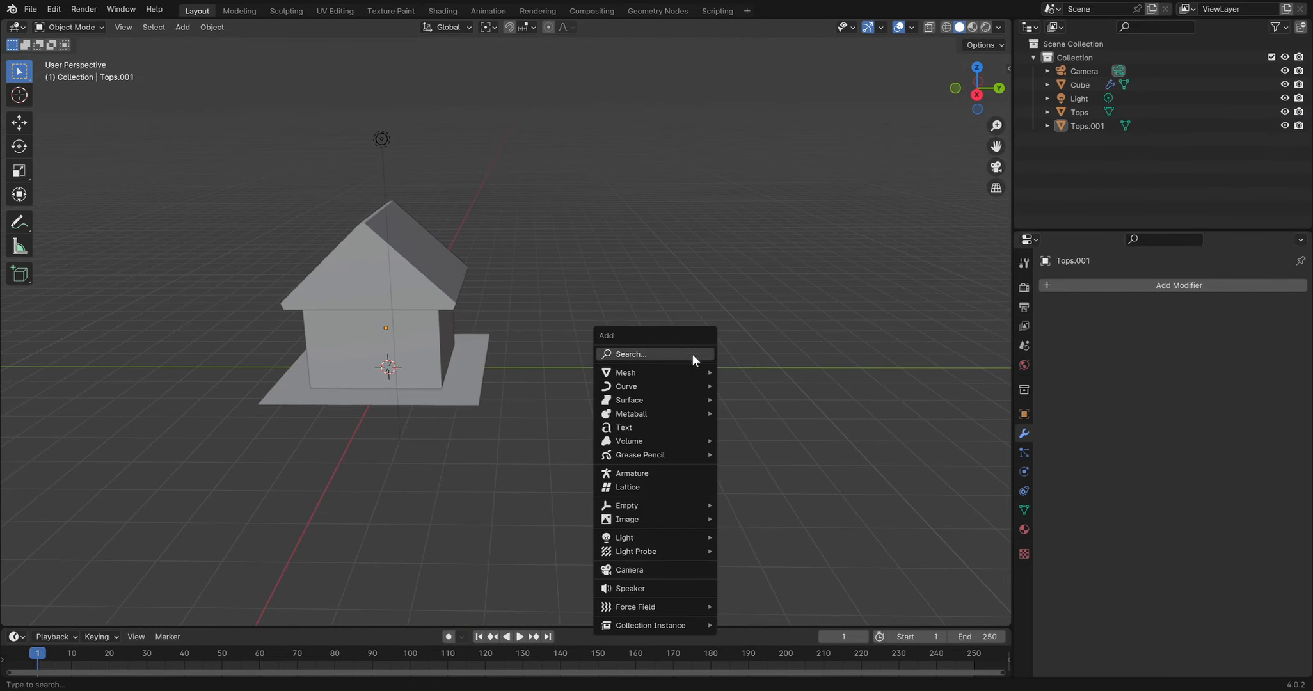
mouse_move(678, 373)
left_click(751, 379)
scroll(622, 339, "down", 1)
key("g")
middle_click_drag(696, 340, 937, 342)
left_click(937, 343)
Stretch the new cube along the X axis to a scale of about 13.6, forming a long bar
key("s")
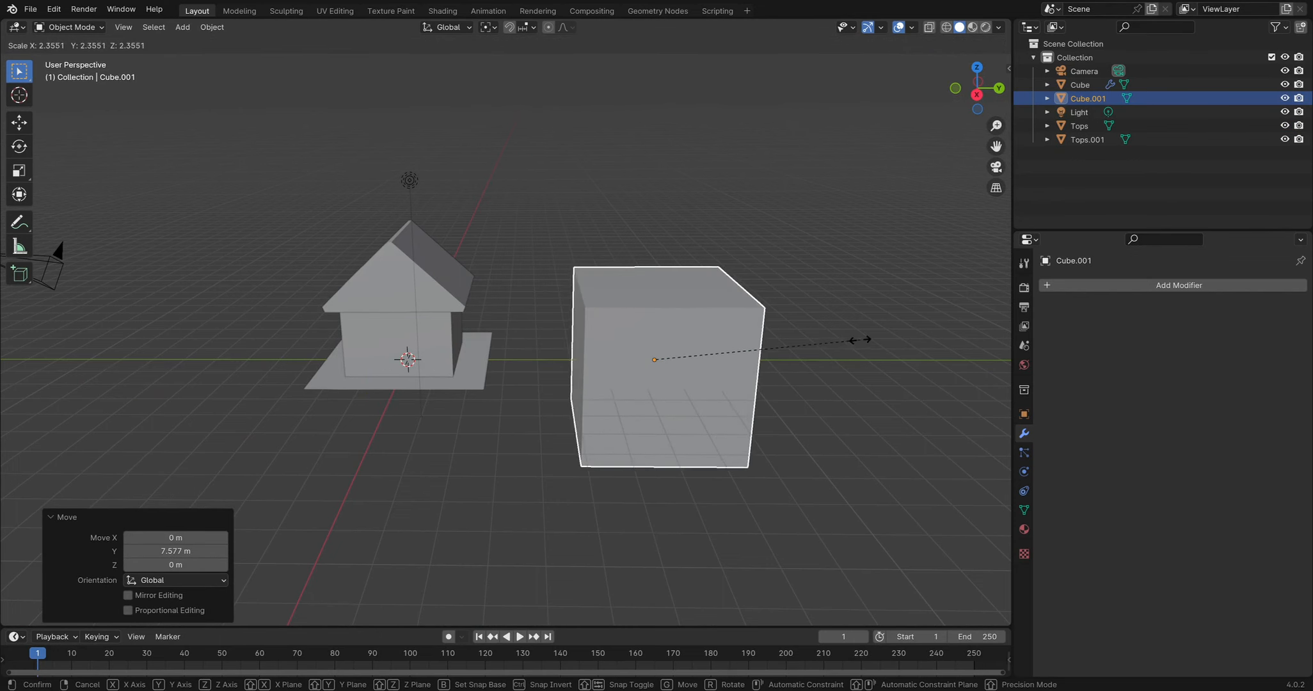
key("x")
left_click(825, 426)
Try a bevel on the stretched bar's mesh in Edit Mode and undo it
middle_click_drag(800, 402, 448, 284)
key("Tab")
key("ctrl+b")
left_click(522, 294)
key("ctrl+z")
Bevel the upper edge at the bar's end about 0.19 m wide and inspect it in Object Mode
middle_click_drag(528, 320, 664, 364)
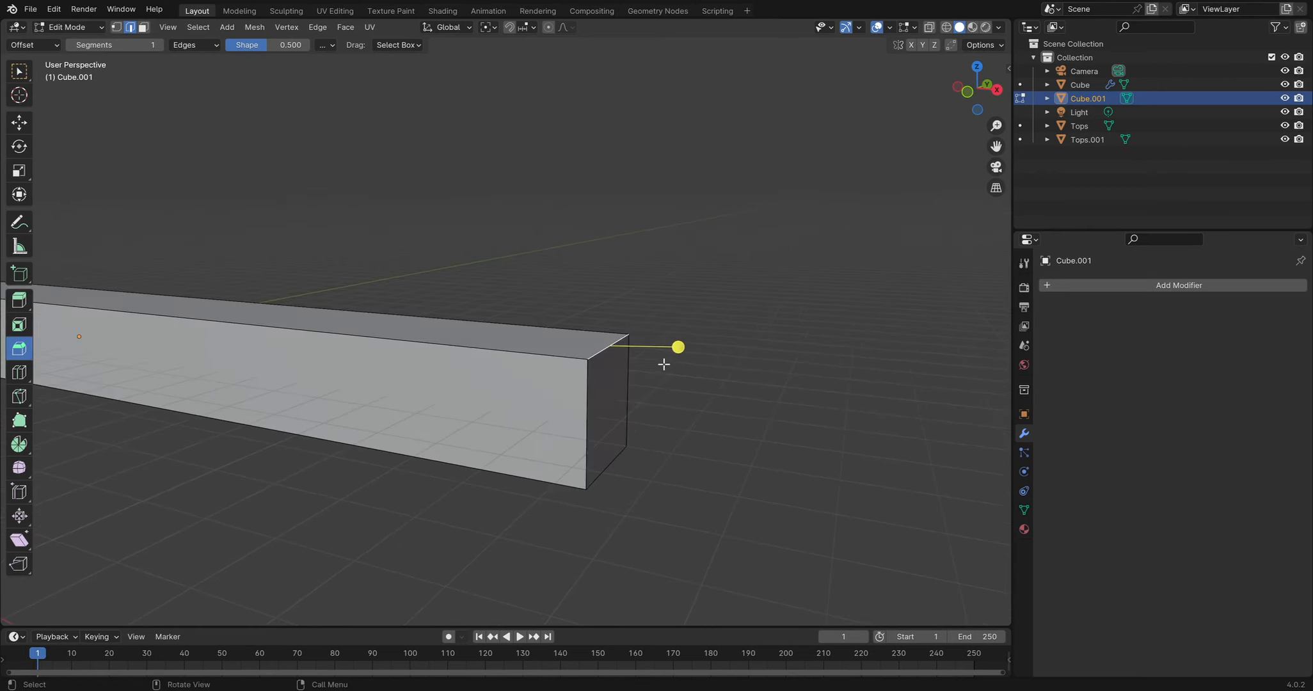
scroll(663, 364, "up", 3)
key("ctrl+b")
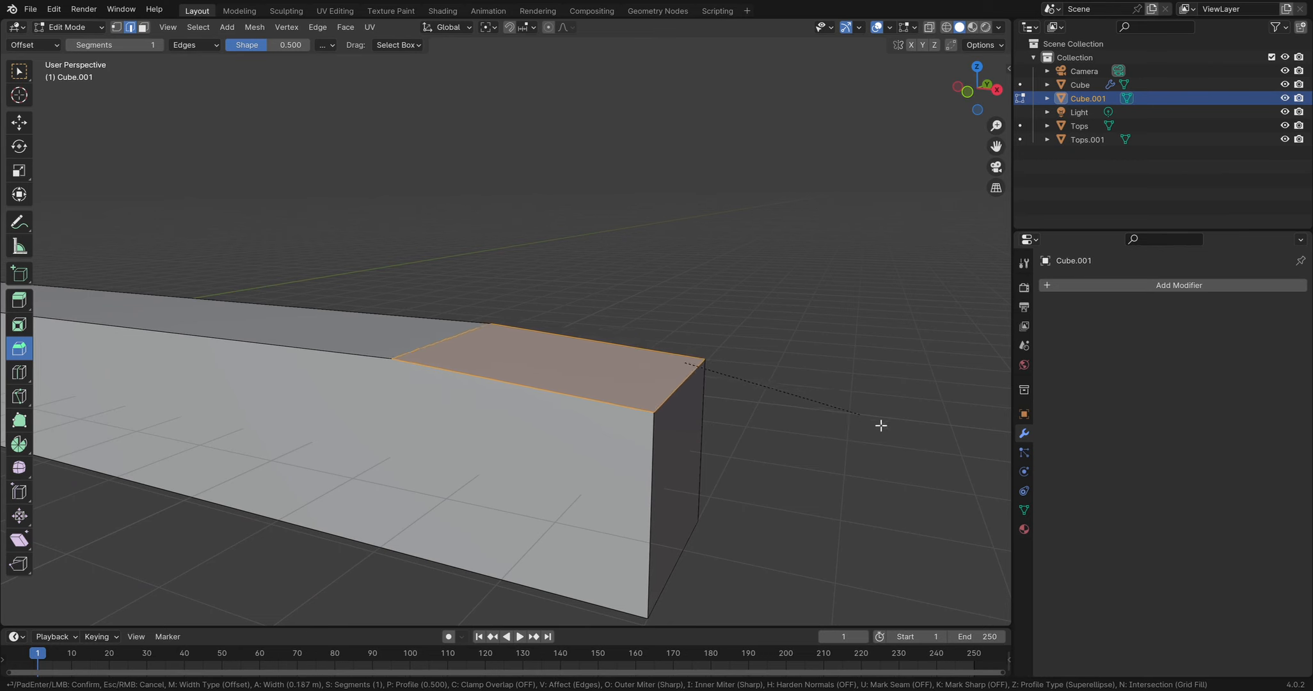
left_click(864, 428)
middle_click_drag(863, 428, 640, 294)
middle_click_drag(532, 353, 466, 375)
key("Tab")
middle_click_drag(514, 325, 515, 360)
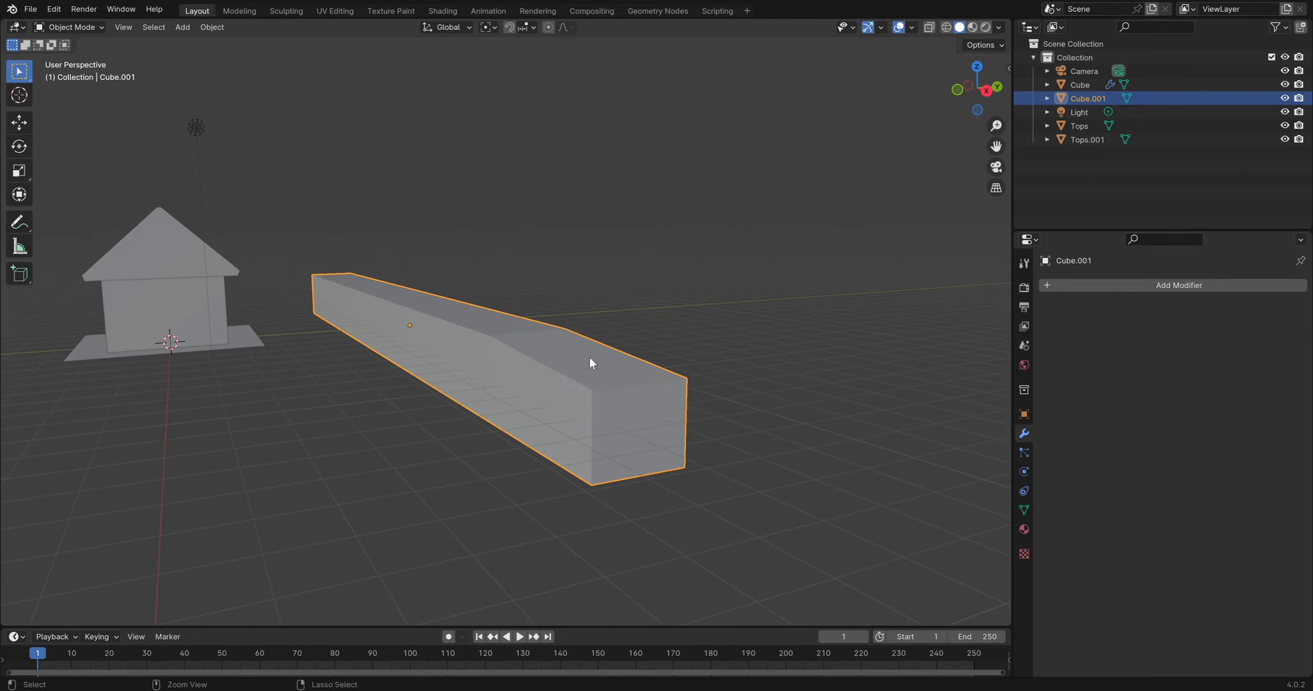
Undo the bevel on the bar's end edge and return to Object Mode
key("Tab")
key("ctrl+z")
key("Tab")
middle_click_drag(404, 137, 436, 209)
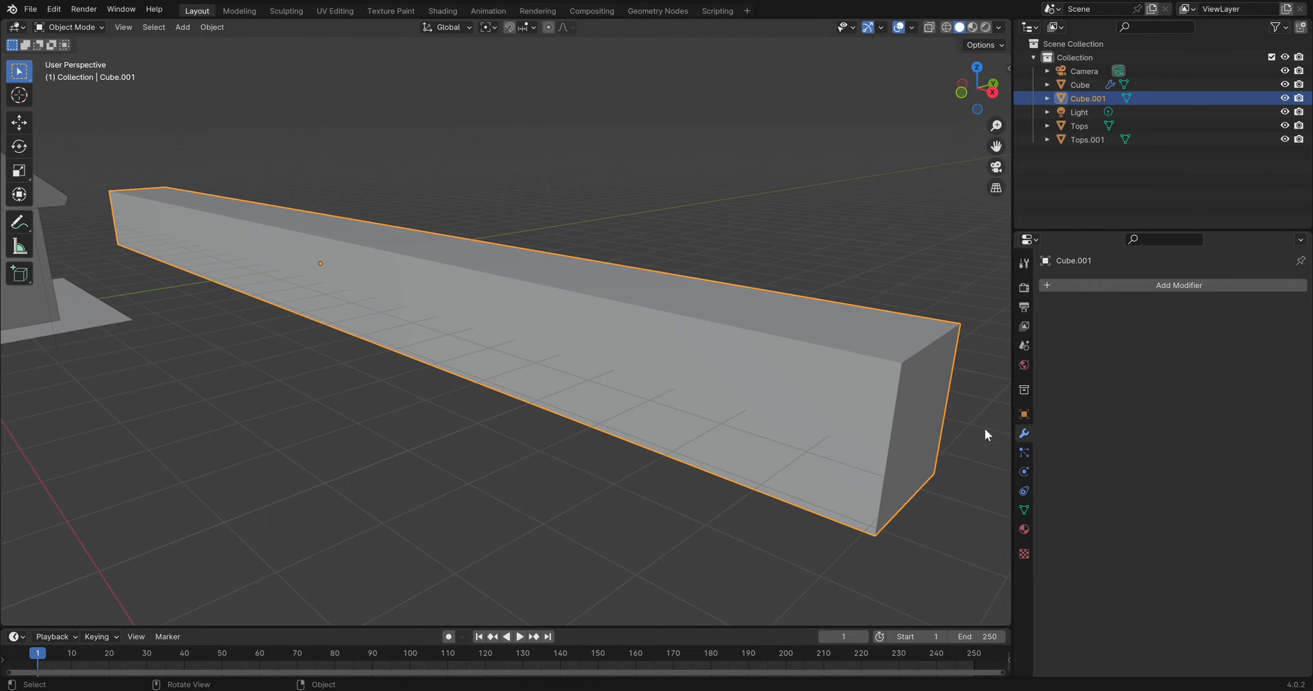
Show the bar's transform properties to examine its scale and dimensions
left_click(218, 28)
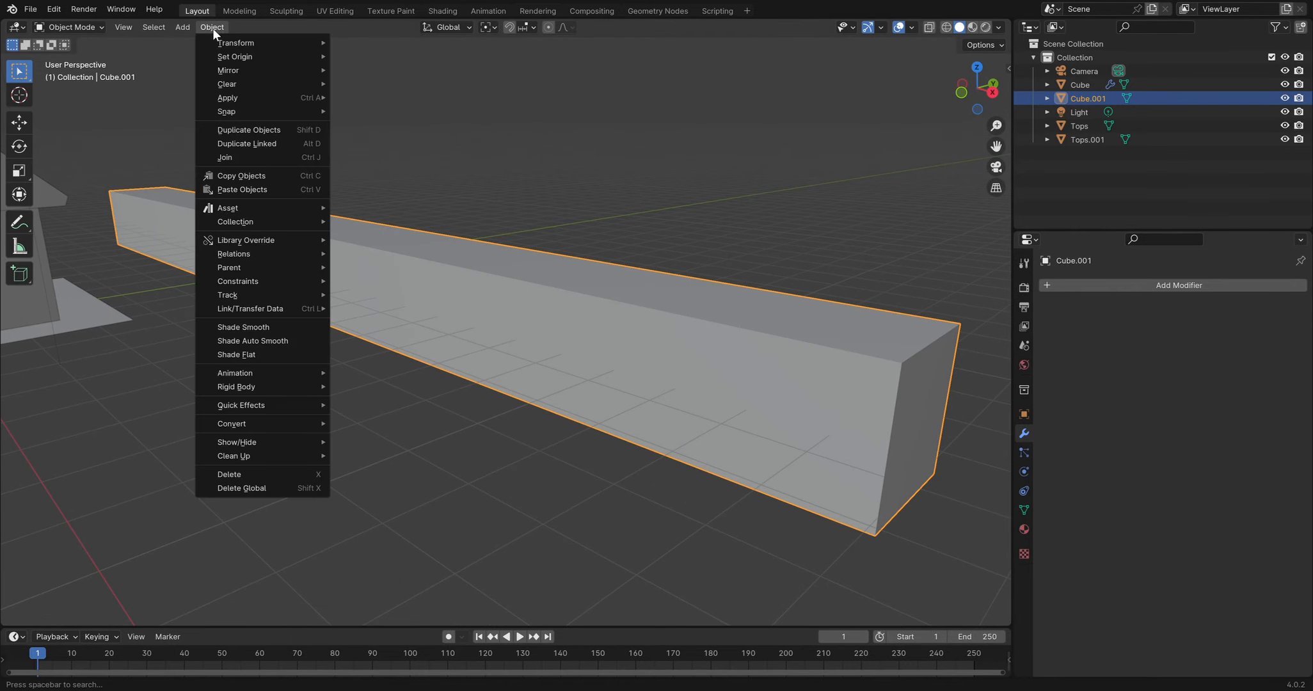
left_click(212, 27)
left_click(875, 263)
left_click(790, 367)
key("n")
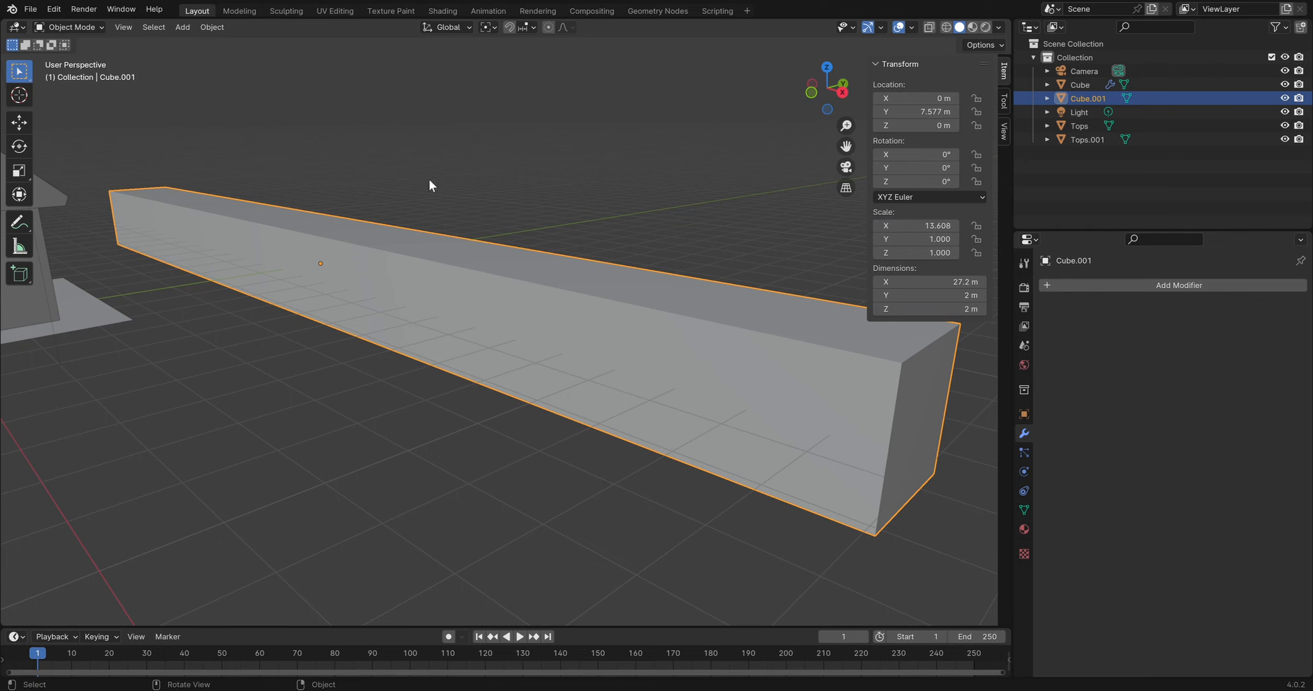
Apply the bar's scale so that its current size becomes the base size
left_click(201, 27)
left_click(200, 27)
left_click(199, 27)
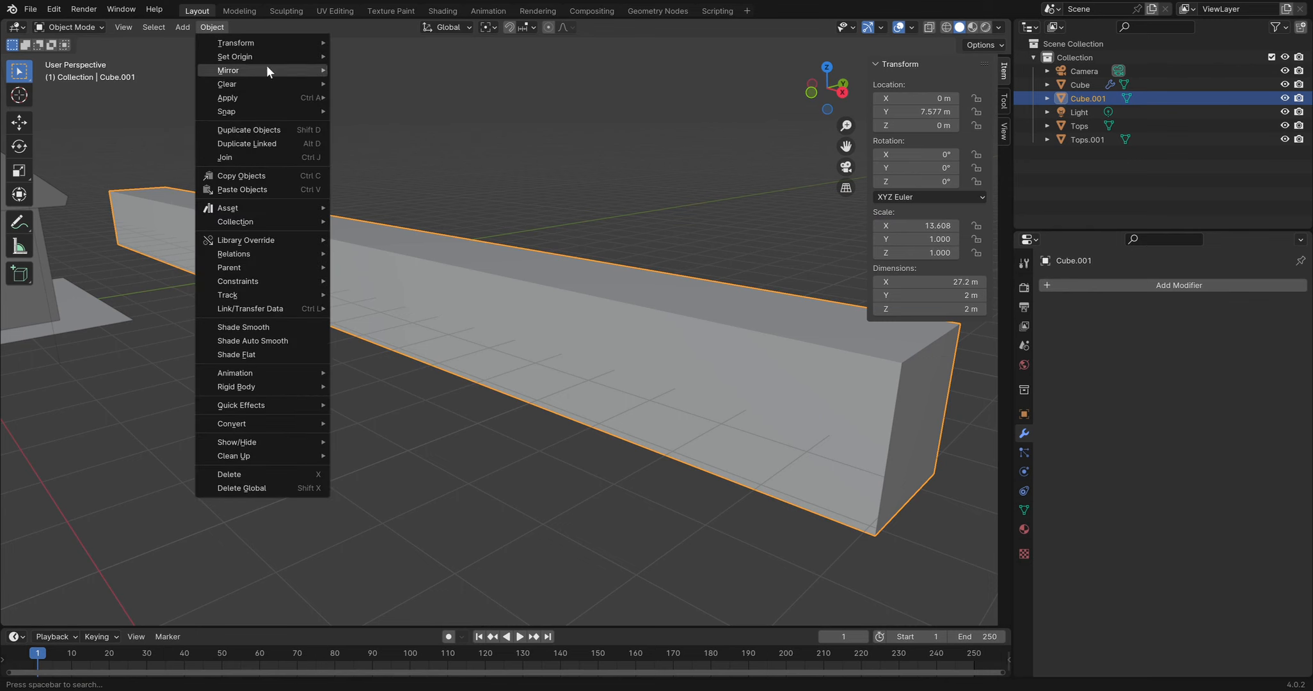
mouse_move(272, 72)
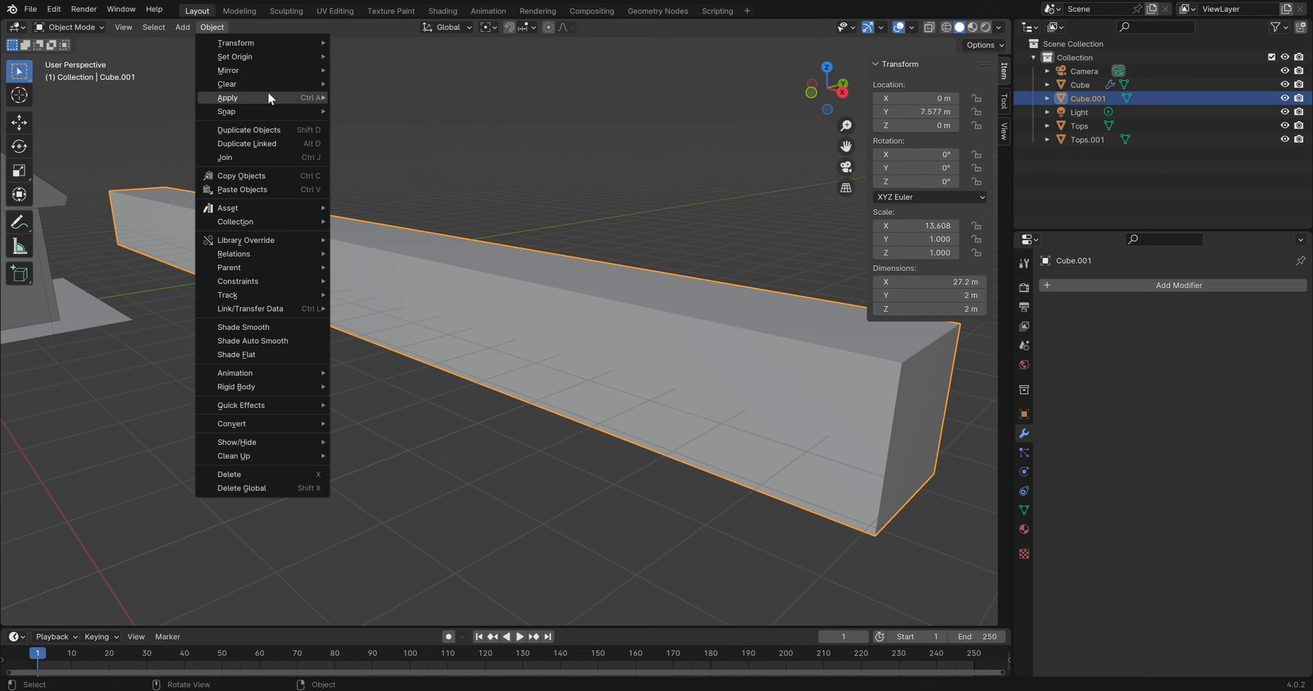
left_click(229, 22)
left_click(213, 28)
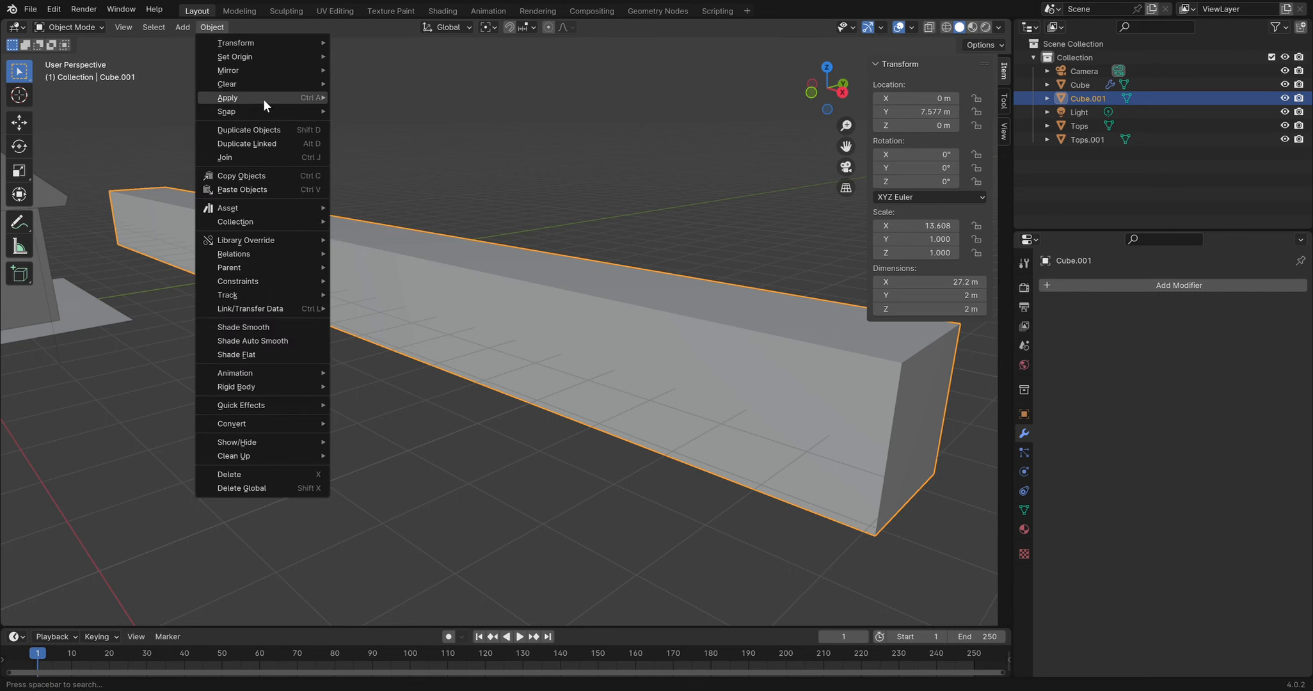
mouse_move(324, 99)
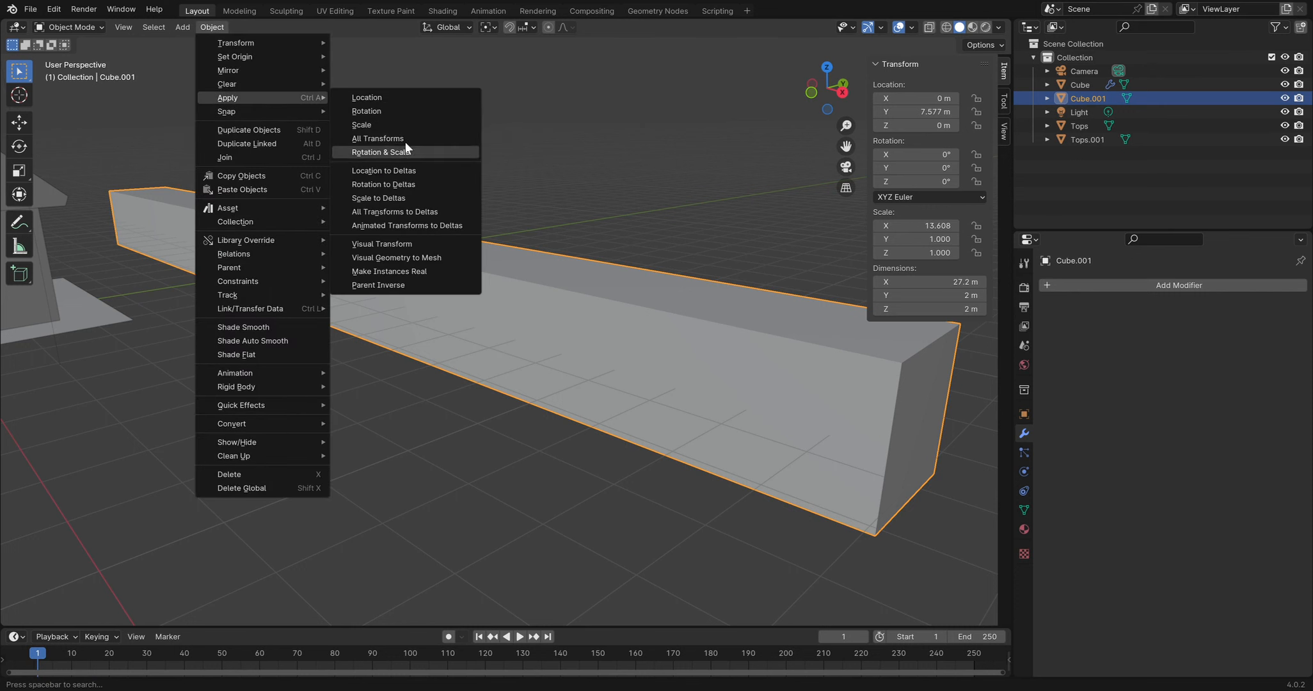
left_click(376, 126)
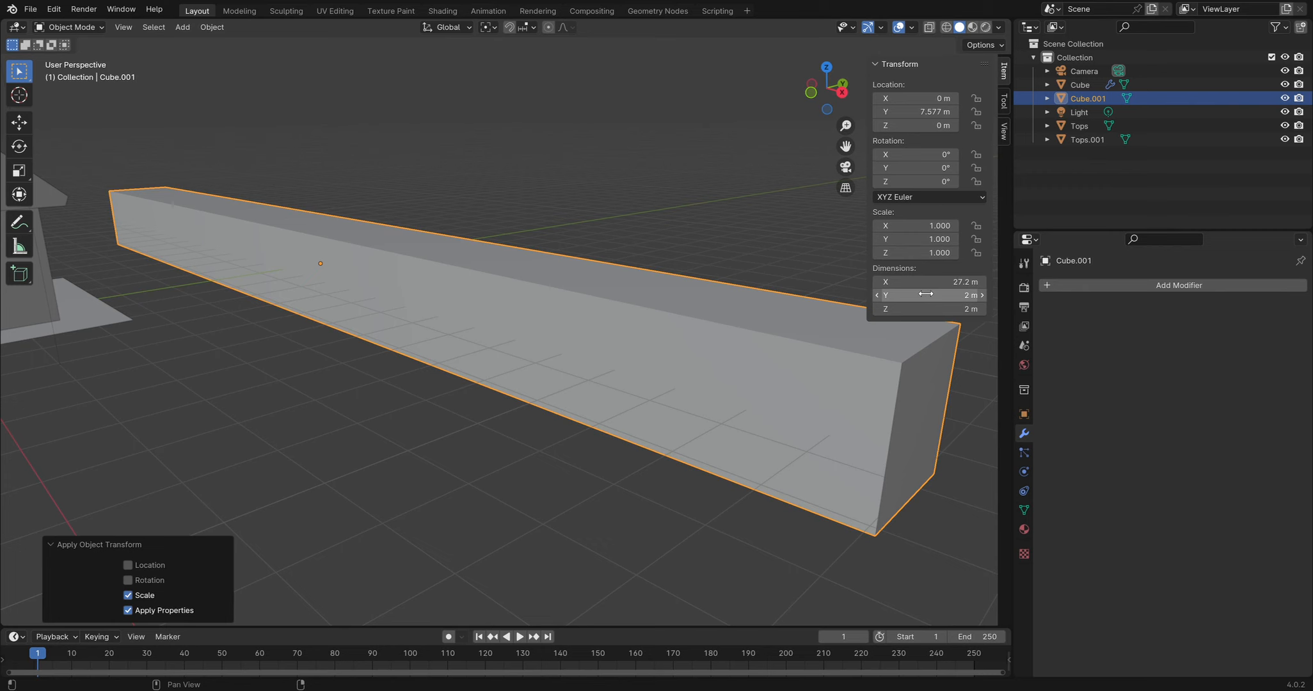
left_click(405, 362)
left_click(432, 274)
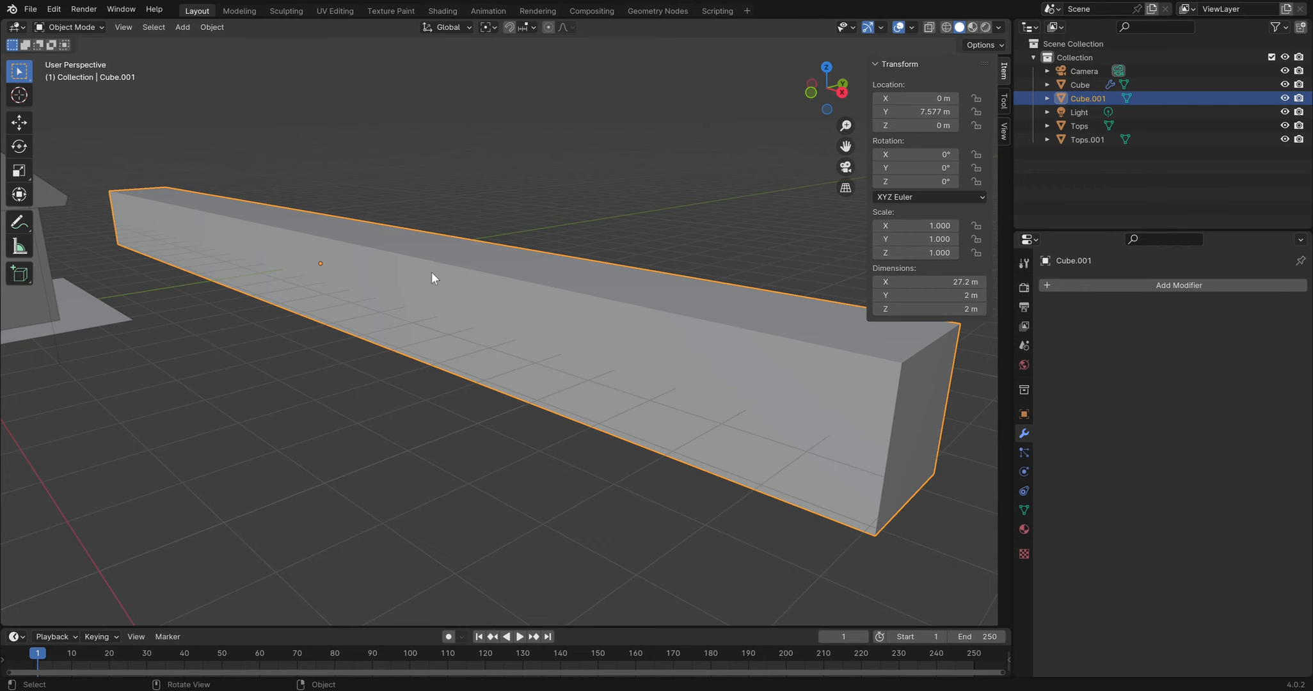
Bevel the upper edge at the bar's end in Edit Mode with a width of about 0.73 m
middle_click_drag(474, 379, 363, 316)
key("Tab")
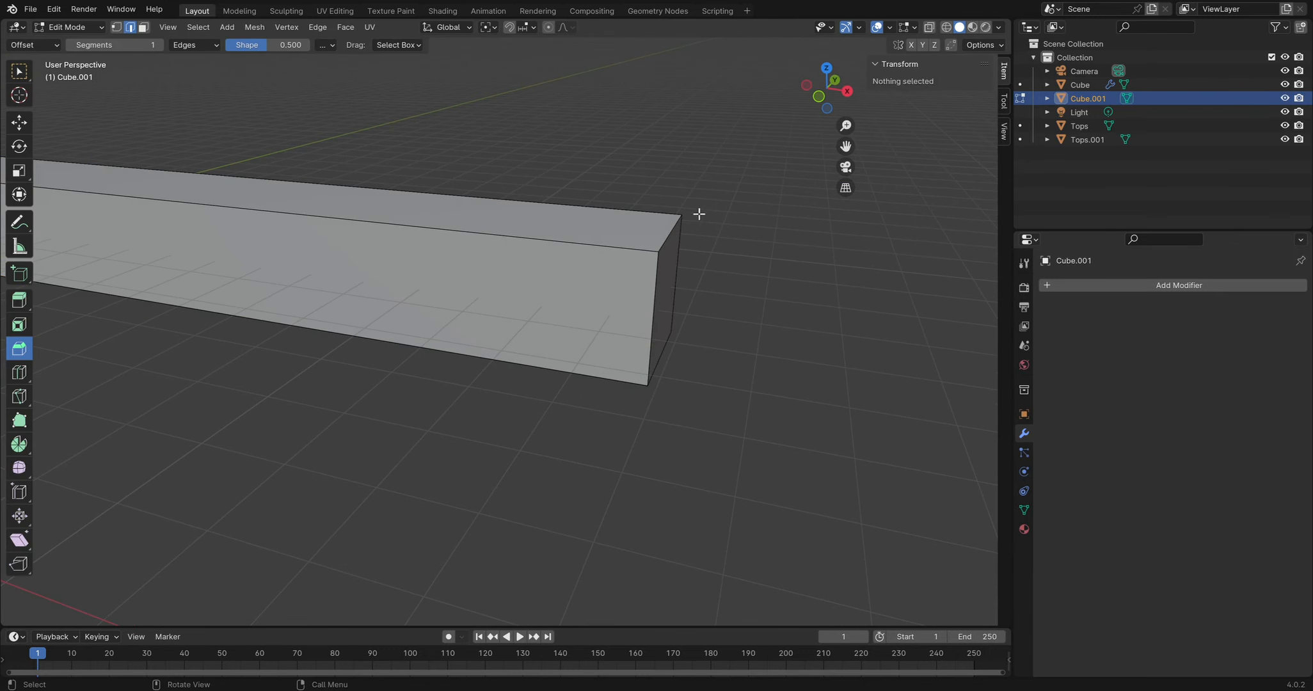
left_click(677, 241)
key("ctrl+b")
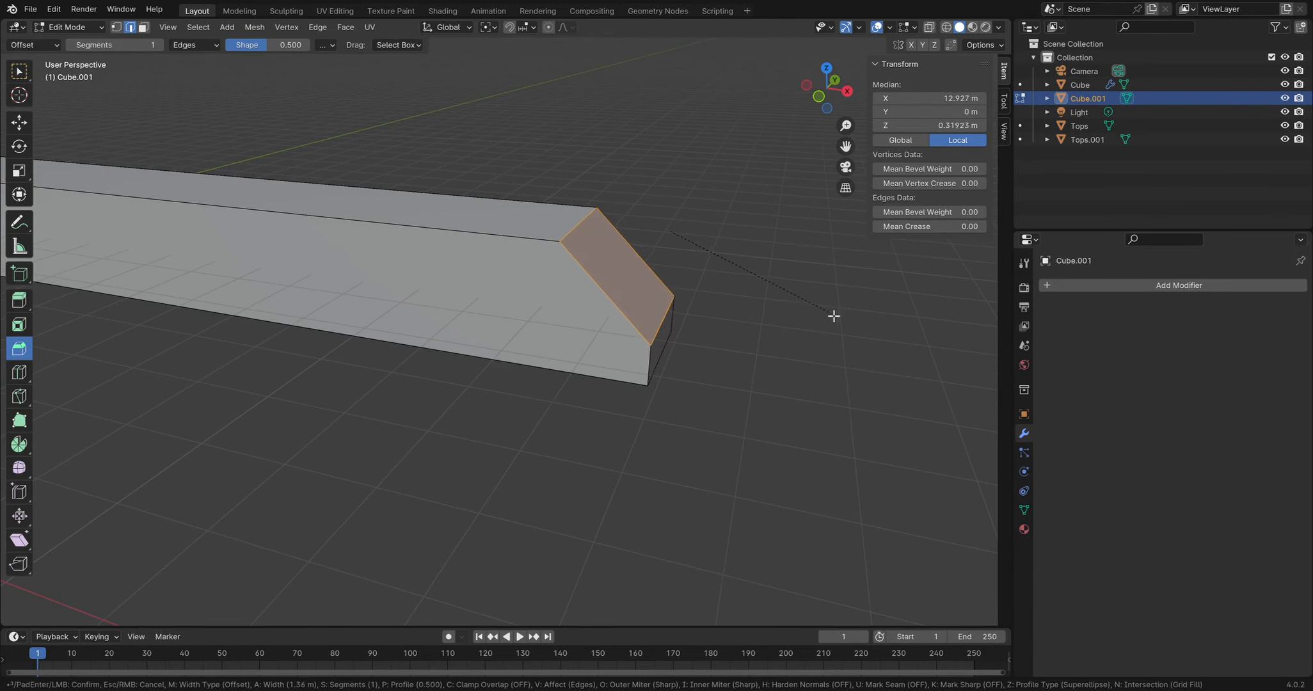
left_click(812, 308)
middle_click_drag(812, 308, 594, 230)
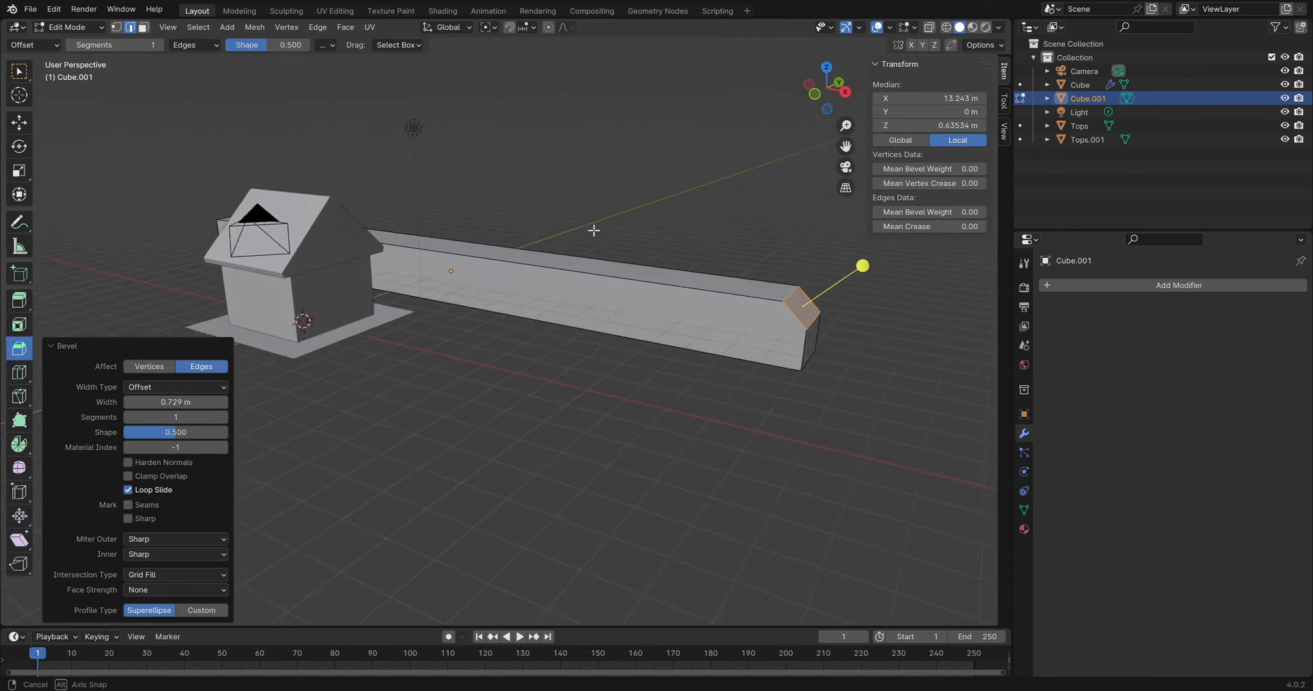
Return to Object Mode and delete the long bar beside the house
key("Tab")
key("Delete")
middle_click_drag(520, 301, 362, 261)
scroll(459, 240, "up", 4)
mouse_move(459, 233)
middle_mouse_down()
mouse_move(516, 270)
mouse_move(472, 221)
middle_mouse_up()
Select the roof, show its transform properties and apply its scale
left_click(471, 221)
scroll(449, 215, "up", 2)
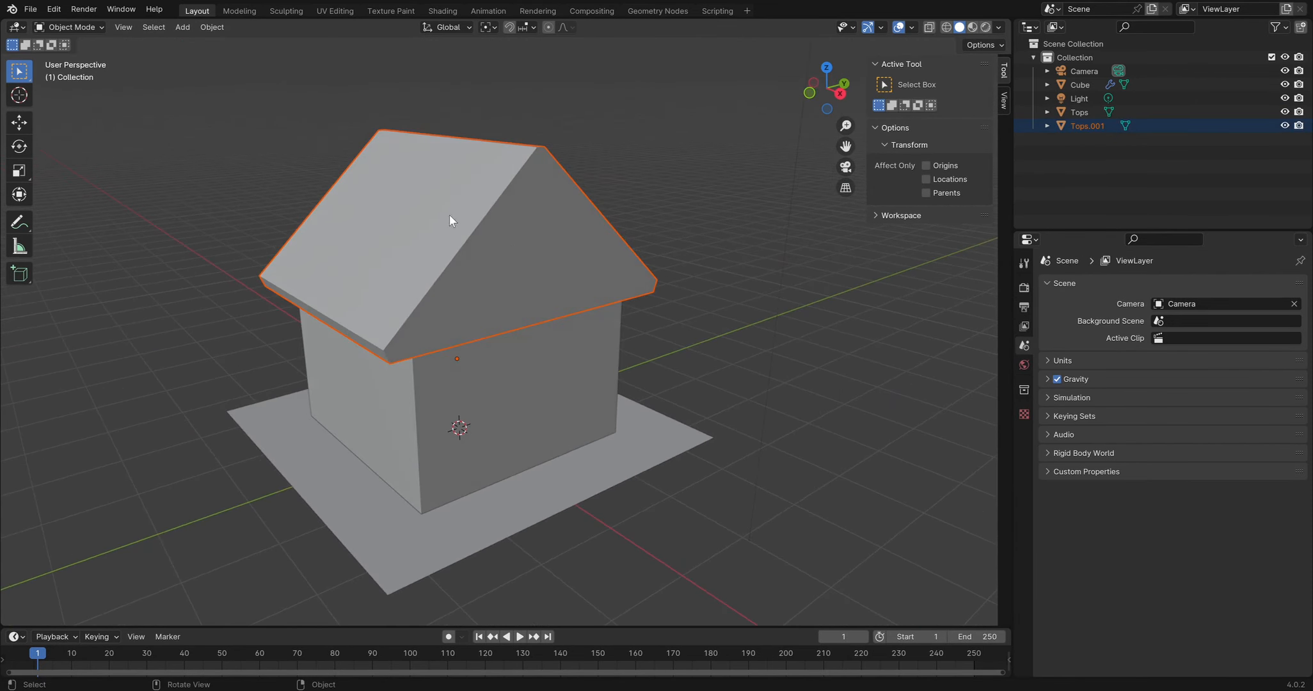
key("n")
key("n")
left_click(1004, 100)
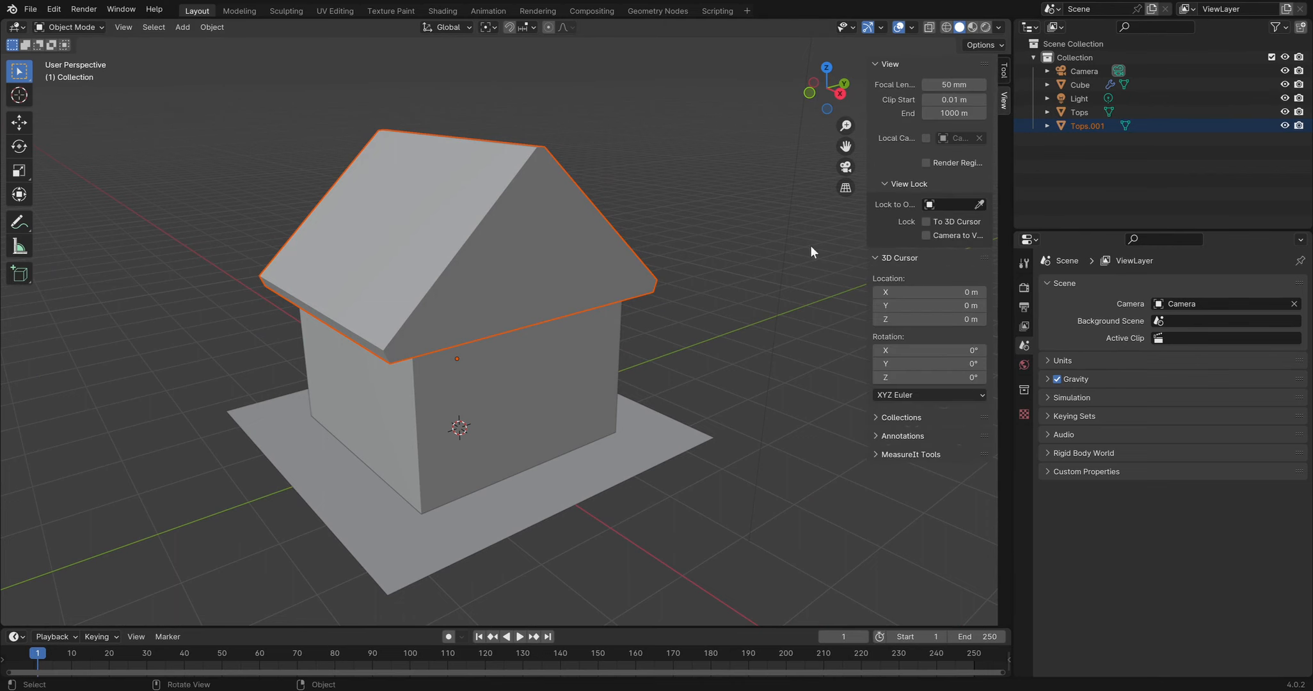
left_click(534, 202)
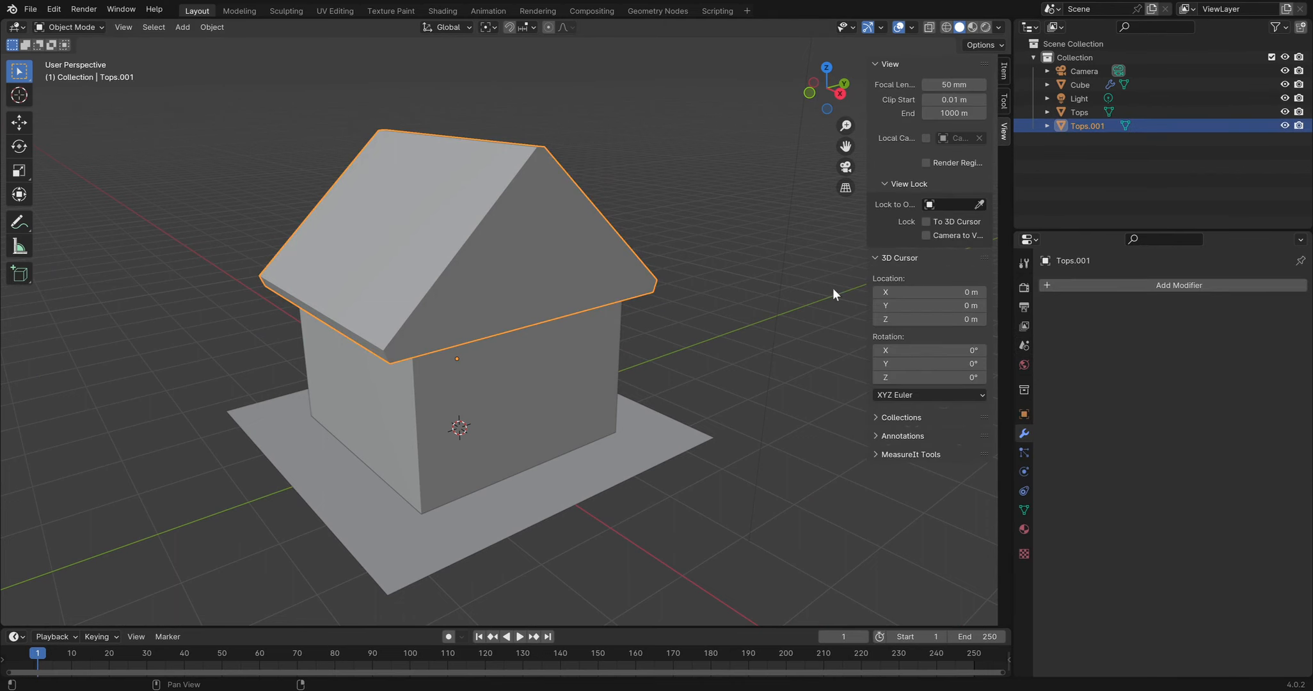
left_click(1004, 71)
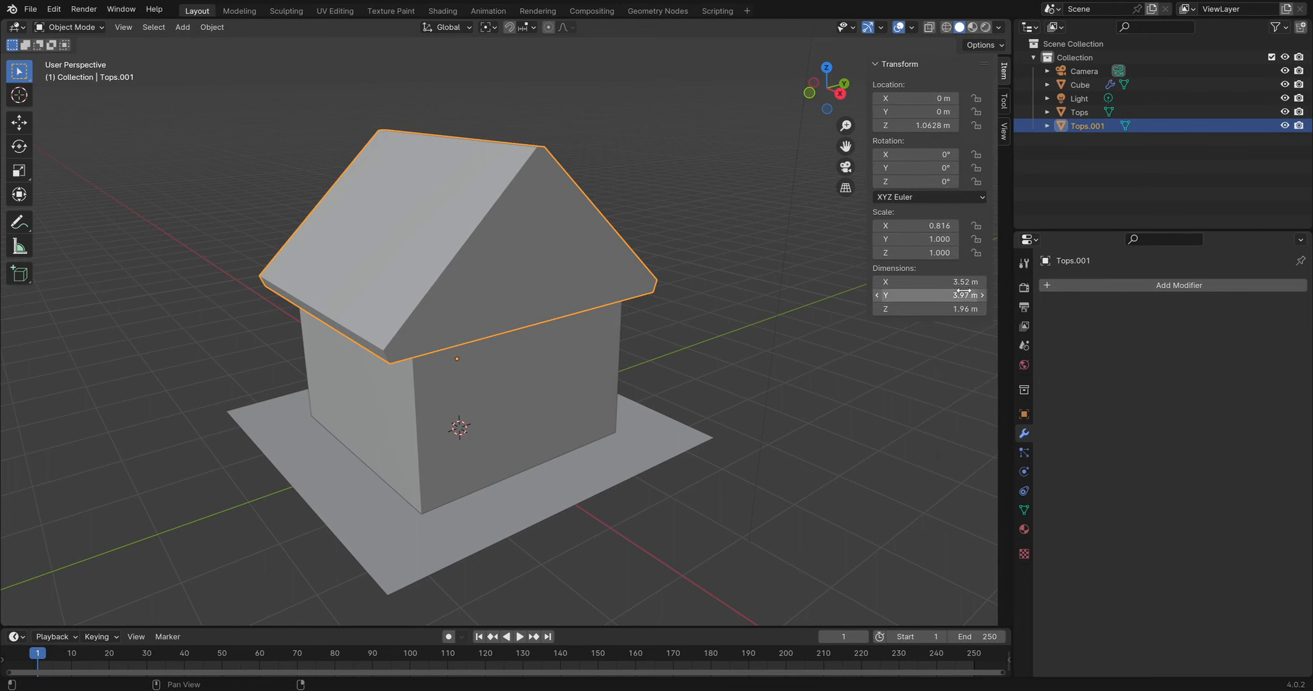
left_click(221, 30)
mouse_move(262, 99)
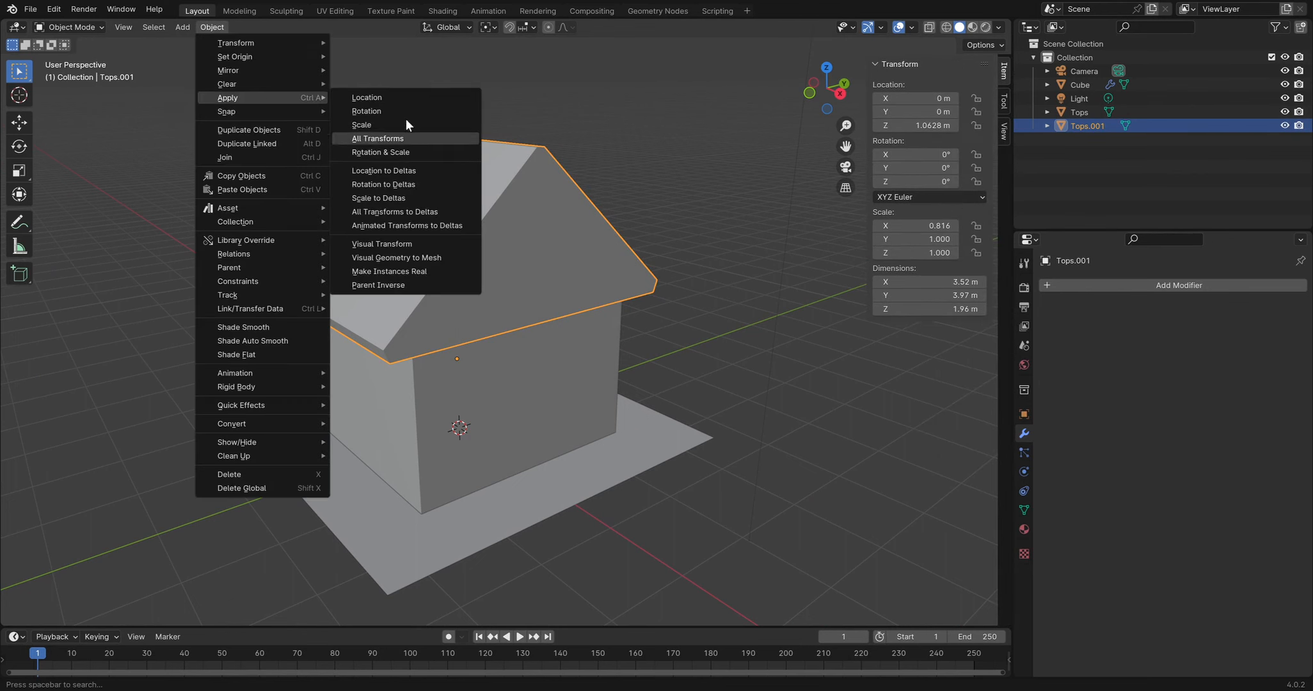
left_click(362, 124)
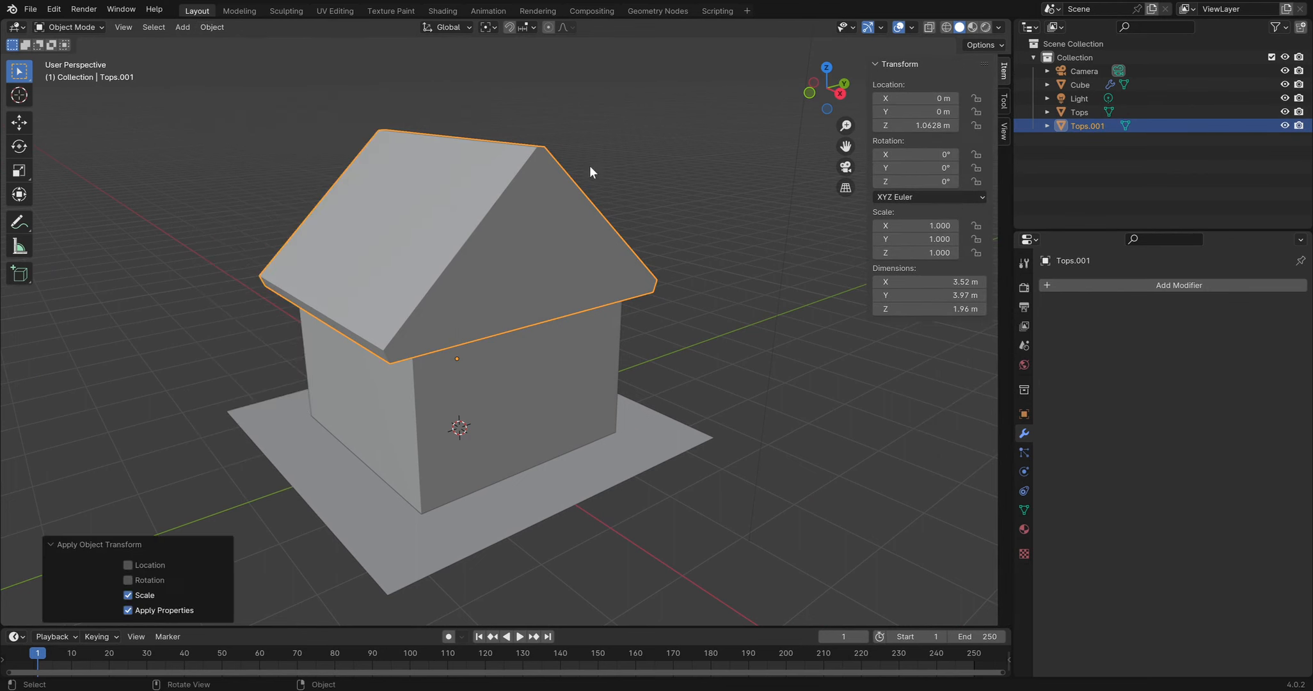
left_click(212, 27)
middle_click_drag(686, 179, 746, 156)
left_click(697, 171)
left_click(570, 178)
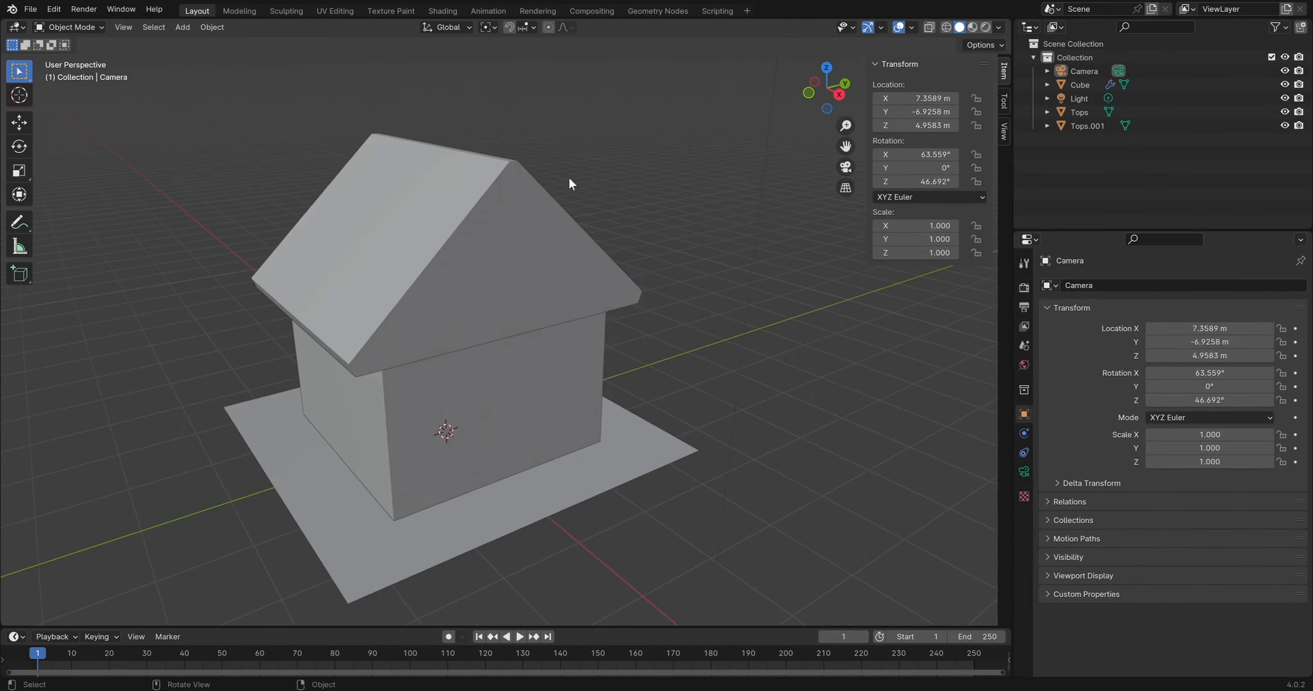
middle_click_drag(570, 178, 583, 173)
Select all edges around the roof's front gable in Edit Mode and bevel them with one segment
left_click(531, 199)
key("Tab")
scroll(559, 238, "up", 1)
left_click(480, 254)
left_click(419, 358, "shift")
left_click(537, 355, "shift")
left_click(729, 231, "shift")
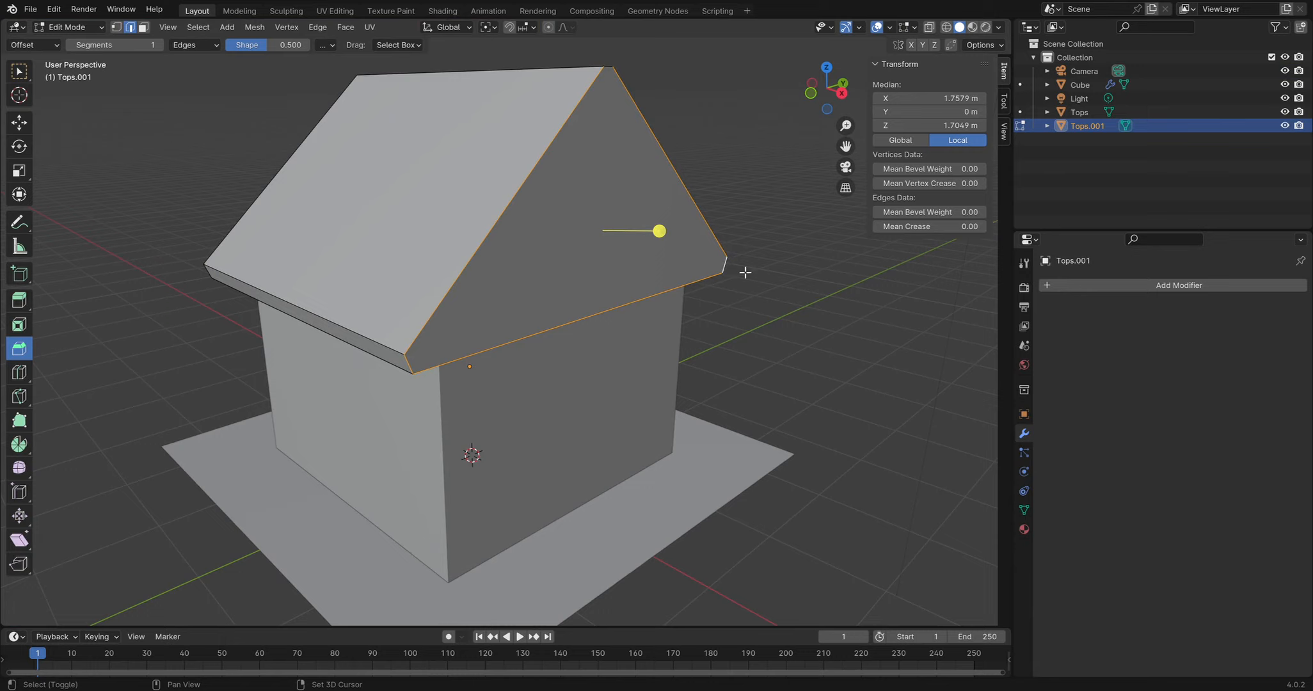
middle_click_drag(650, 220, 669, 224)
left_click(668, 102, "shift")
middle_click_drag(713, 187, 520, 161)
scroll(700, 204, "up", 2)
scroll(699, 205, "down", 3)
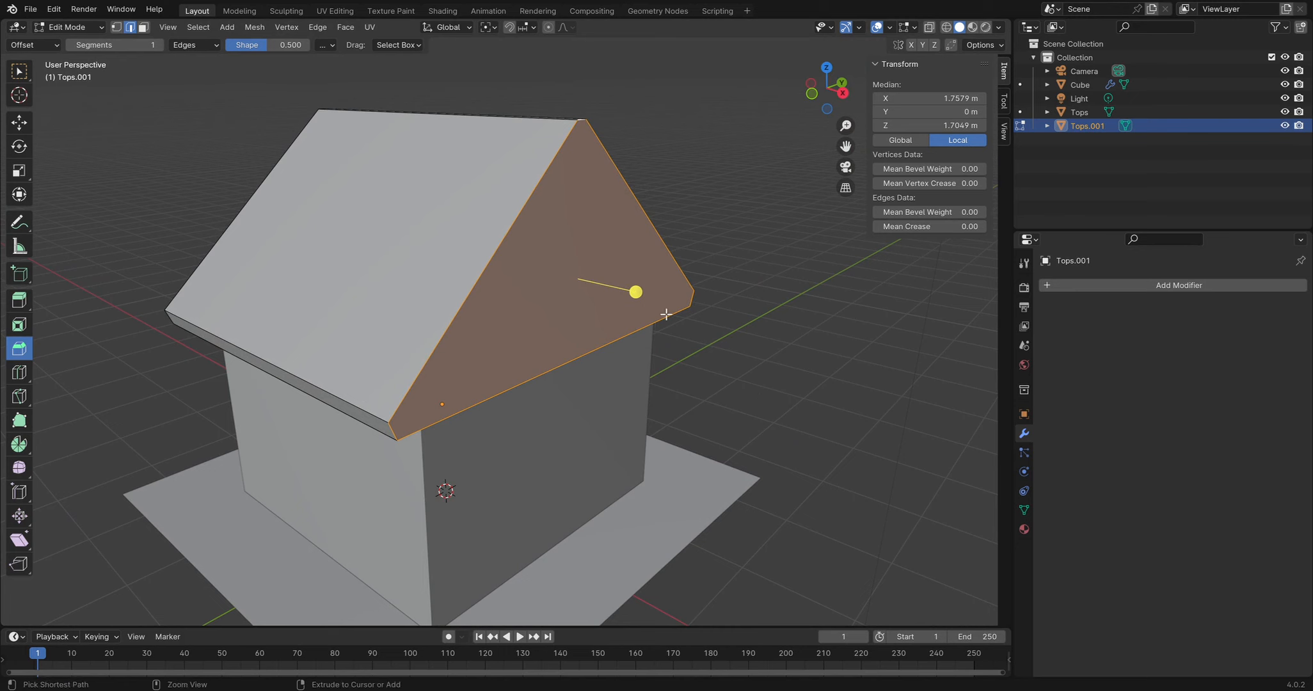
left_click_drag(662, 315, 626, 267)
Bevel the edges around the roof's opposite gable with a width of about 0.055 m
middle_click_drag(583, 252, 456, 334)
left_click(606, 287)
scroll(534, 281, "up", 1)
middle_click_drag(540, 279, 572, 275)
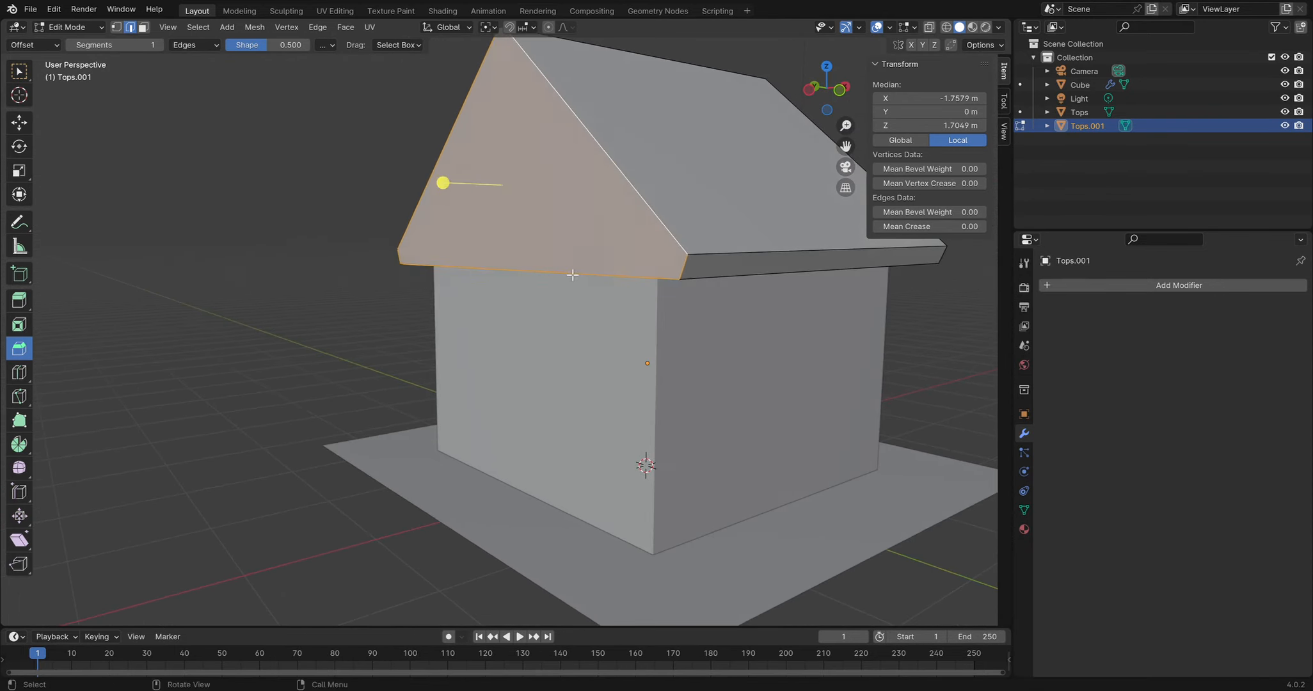
key("ctrl+b")
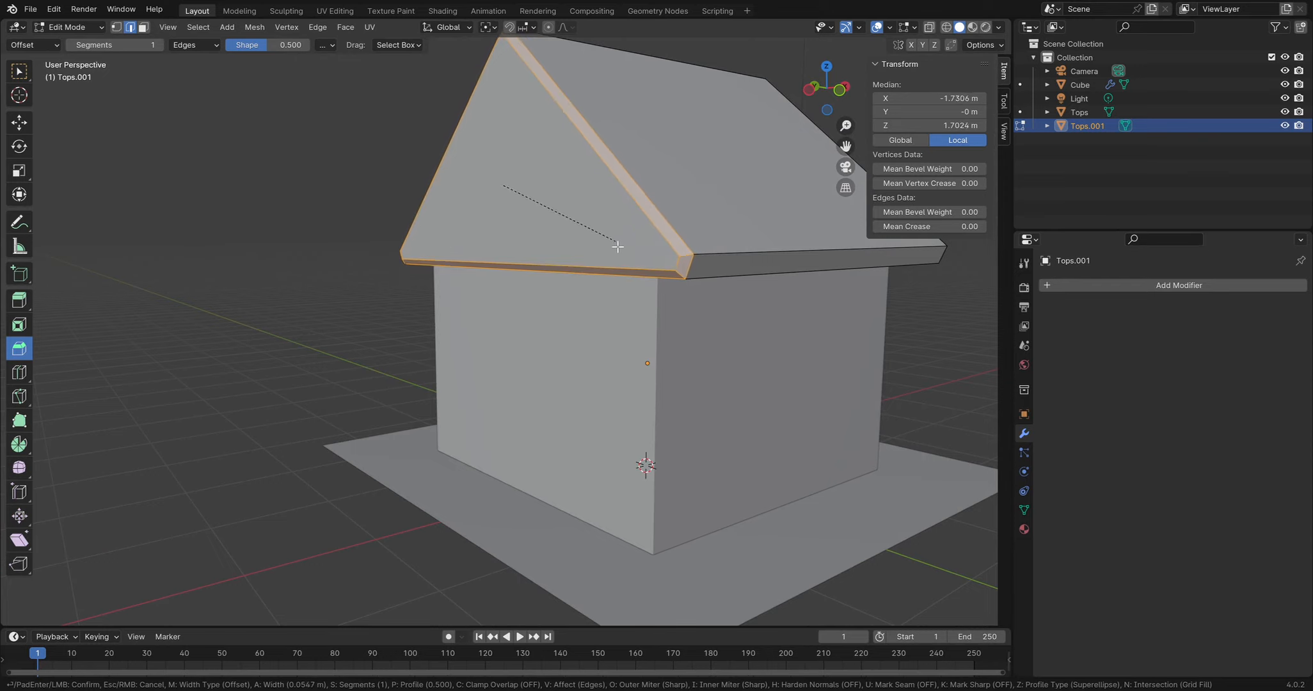
left_click(619, 246)
Examine the beveled gable rims in Object Mode and again in Edit Mode
middle_click_drag(619, 246, 499, 269)
left_click(601, 247)
scroll(534, 234, "down", 2)
key("Tab")
key("alt+a")
left_click(549, 320)
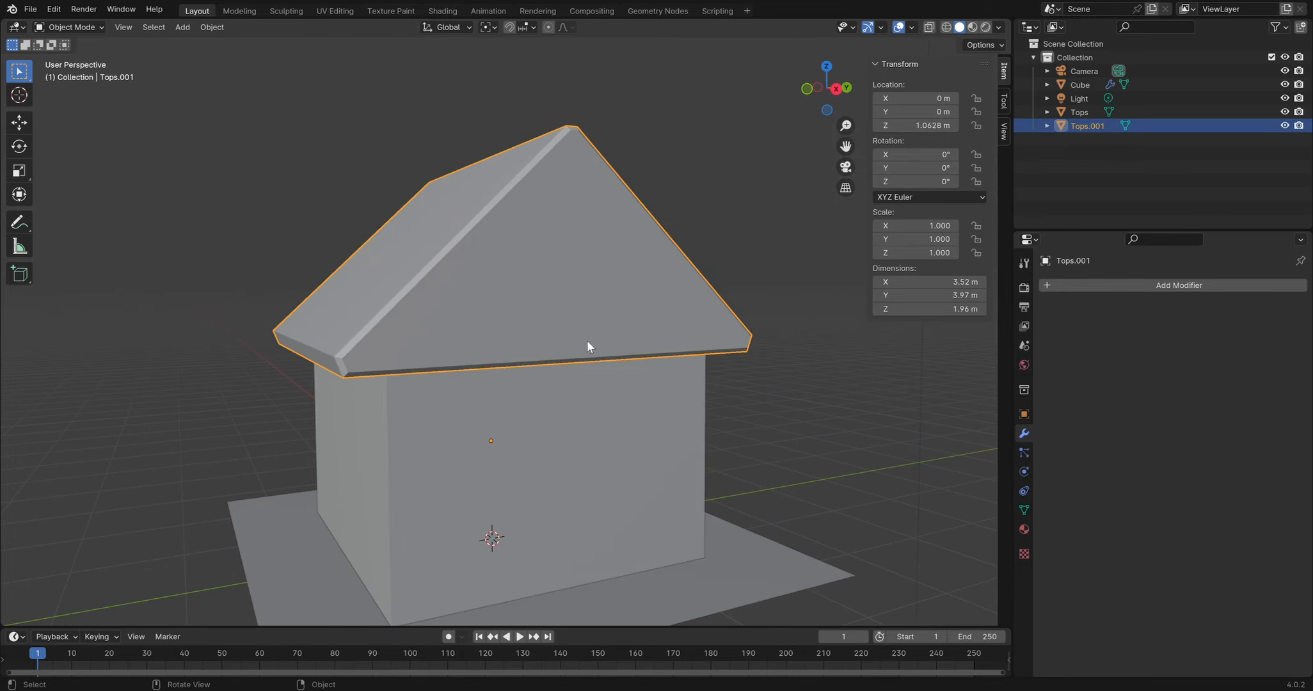
key("Tab")
middle_click_drag(505, 223, 412, 253)
middle_click_drag(582, 369, 569, 394)
middle_click_drag(506, 313, 547, 310)
scroll(521, 240, "up", 1)
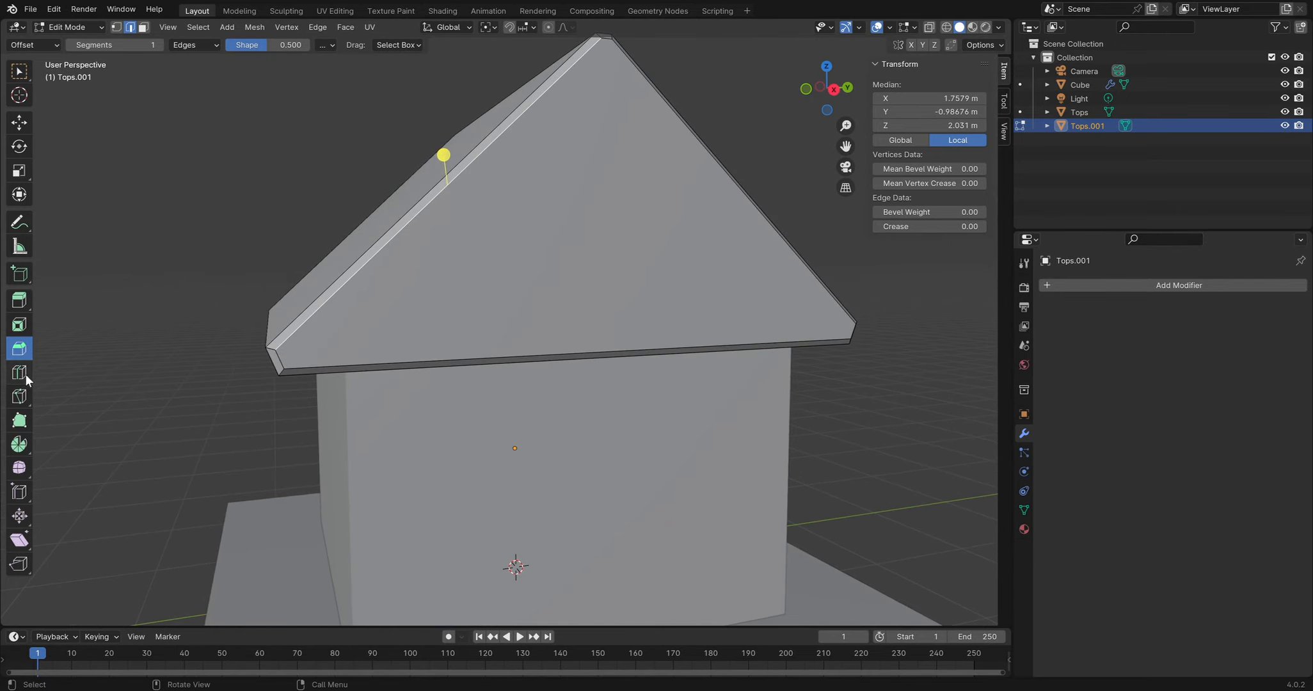
Switch to face selection and select the roof's front gable face
left_click(143, 27)
left_click(549, 229)
middle_click_drag(548, 284, 652, 221)
left_click_drag(671, 210, 715, 243)
middle_click_drag(716, 244, 803, 246)
left_click(613, 259, "shift")
middle_click_drag(760, 286, 638, 282)
middle_click_drag(631, 279, 607, 282)
left_click(669, 313)
middle_click_drag(670, 313, 611, 253)
key("e")
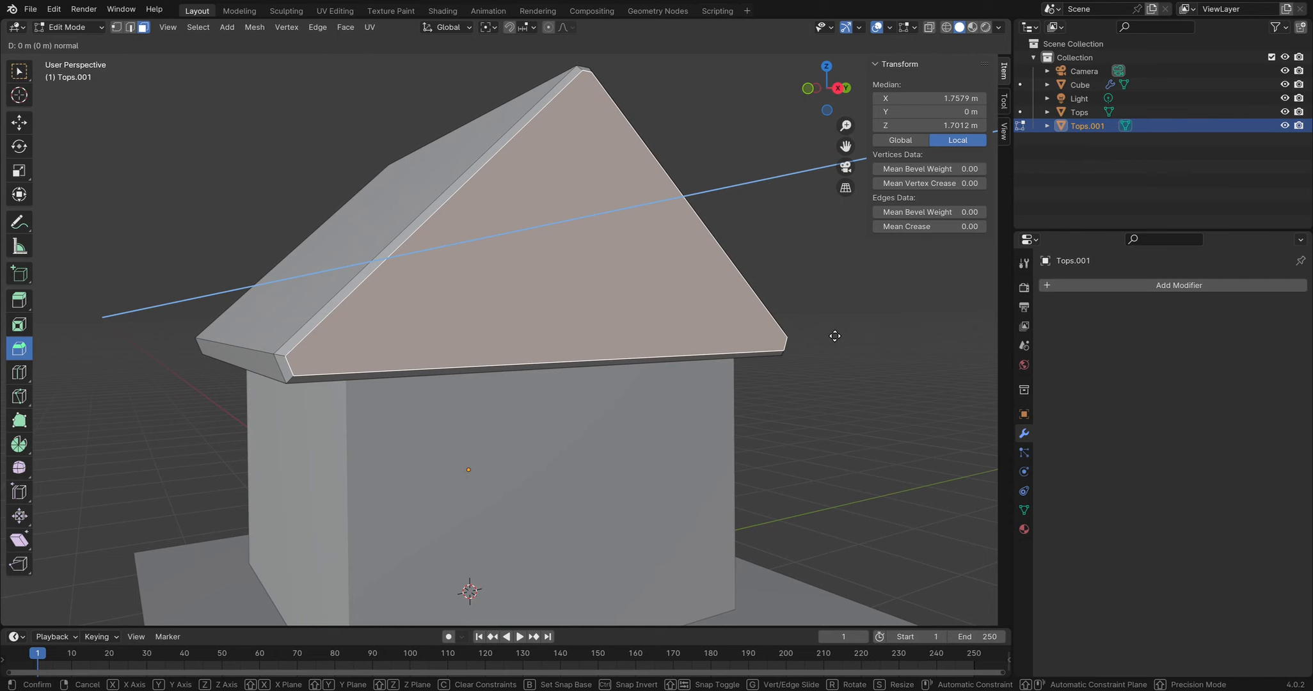
right_click(835, 336)
key("ctrl+z")
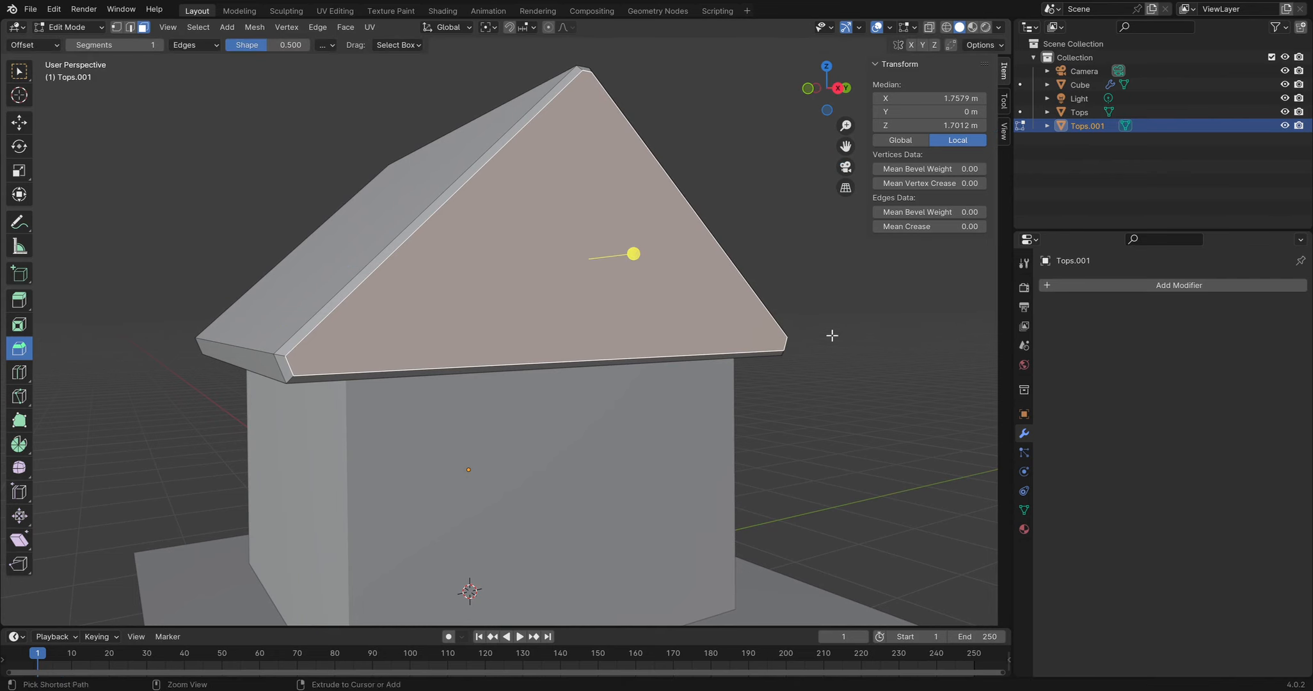
Inset the roof's front gable face by about 0.16 m with the Inset Faces tool
left_click(803, 402)
left_click(627, 269)
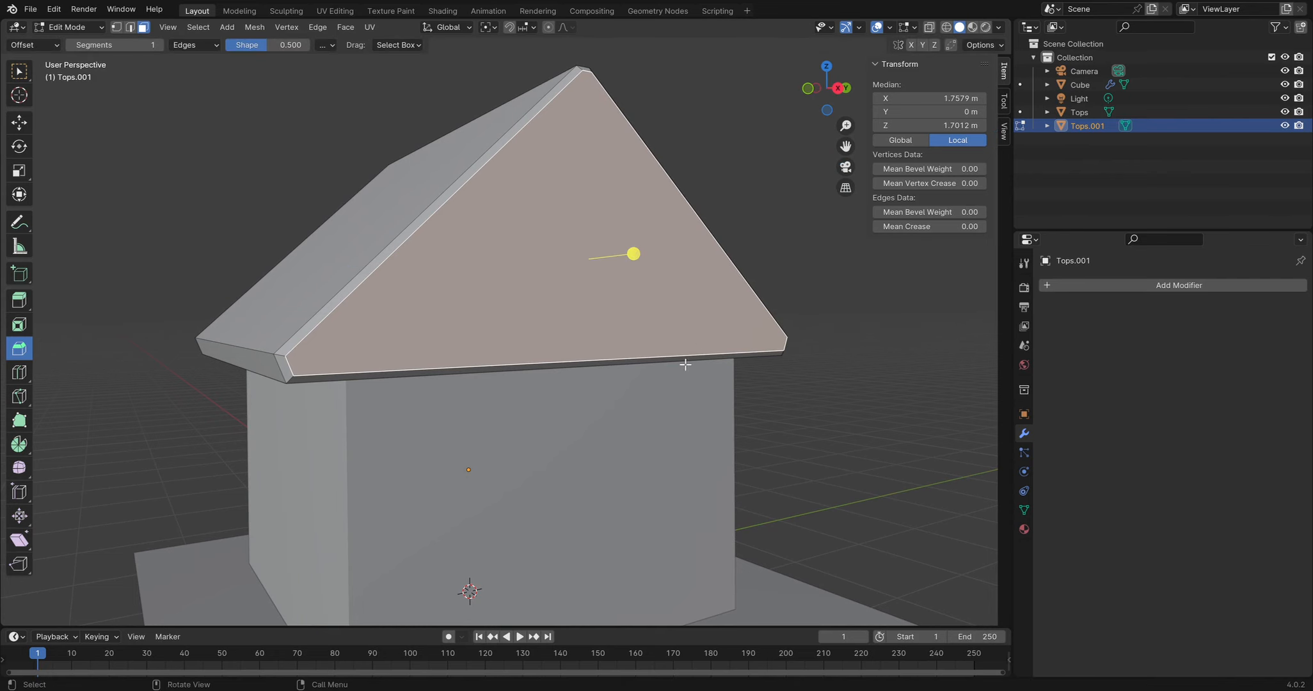
left_click(19, 325)
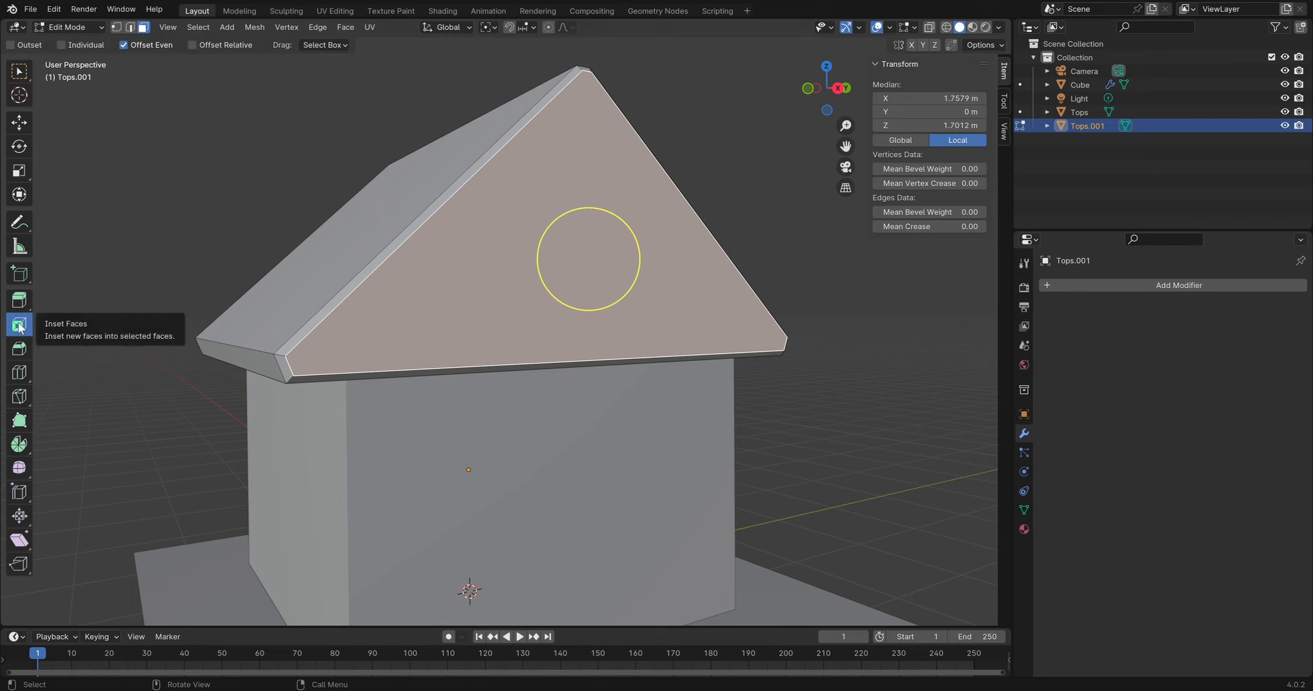
left_click_drag(567, 306, 611, 291)
right_click(614, 294)
key("alt+a")
left_click(601, 302)
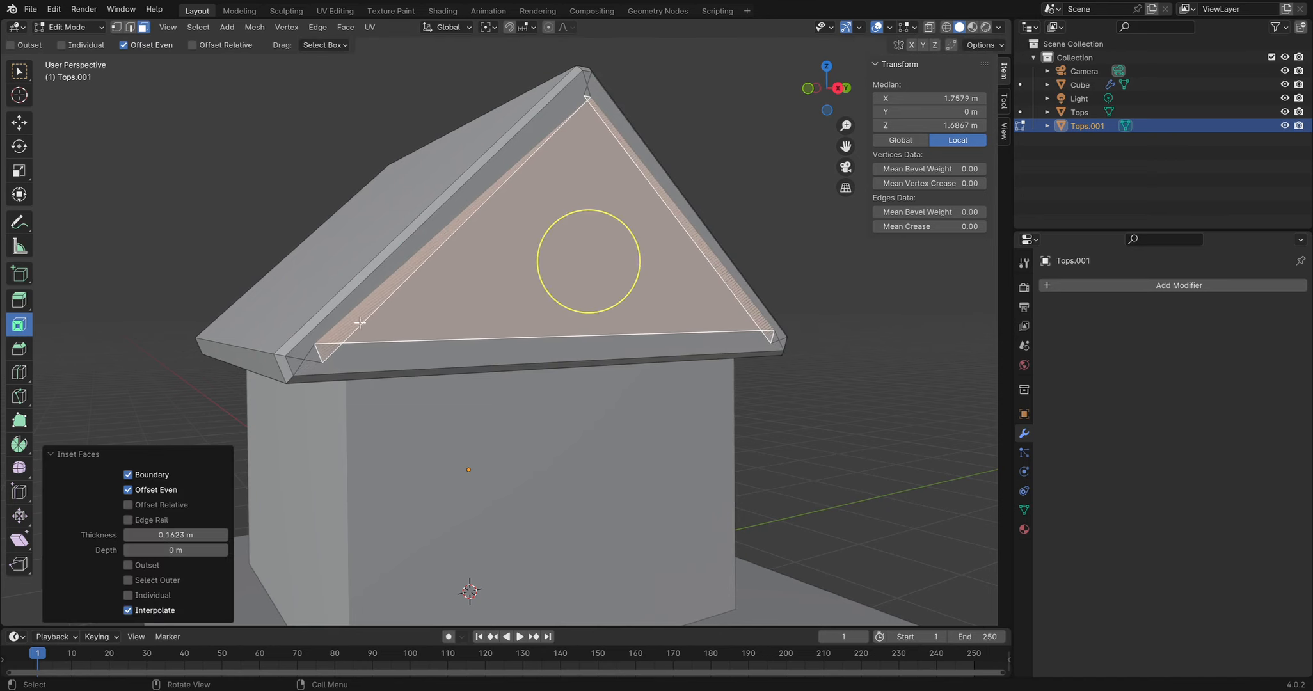
Undo the gable inset and inset the front gable face again with a slightly wider border
middle_click_drag(586, 110, 542, 135)
scroll(372, 176, "up", 1)
middle_click_drag(372, 176, 516, 167, "shift")
scroll(384, 203, "down", 2)
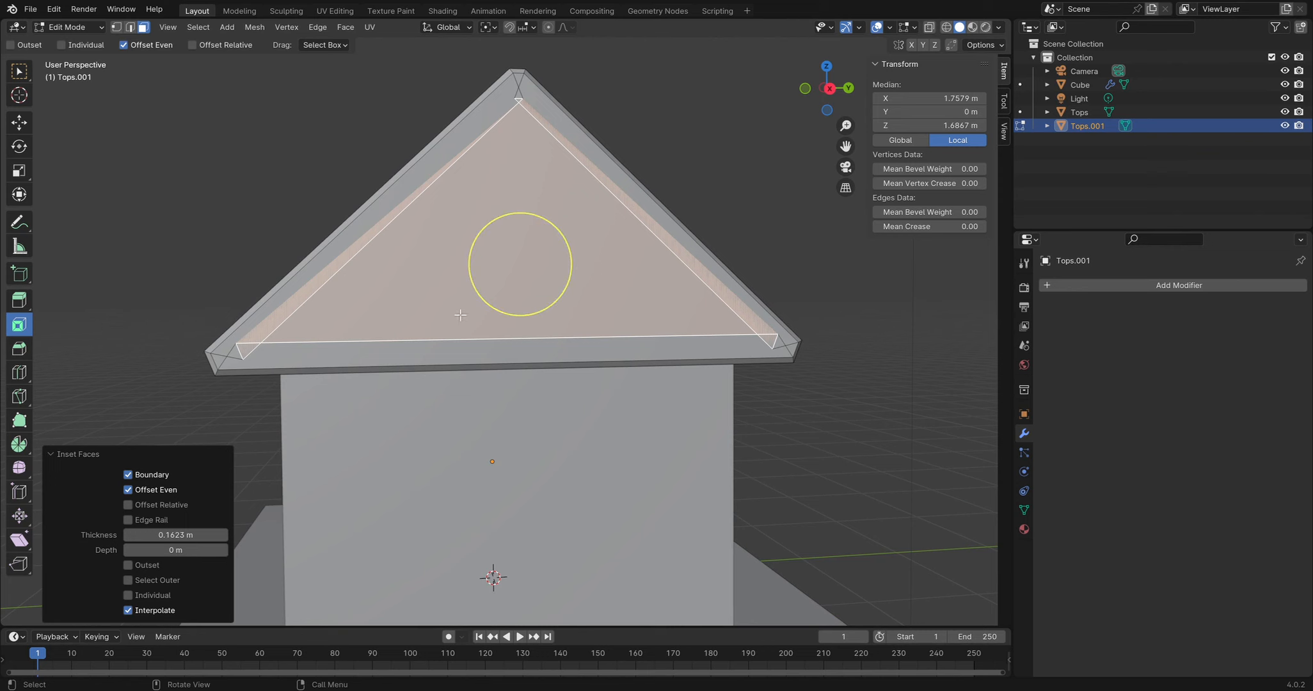
left_click_drag(553, 315, 554, 304)
key("ctrl+z")
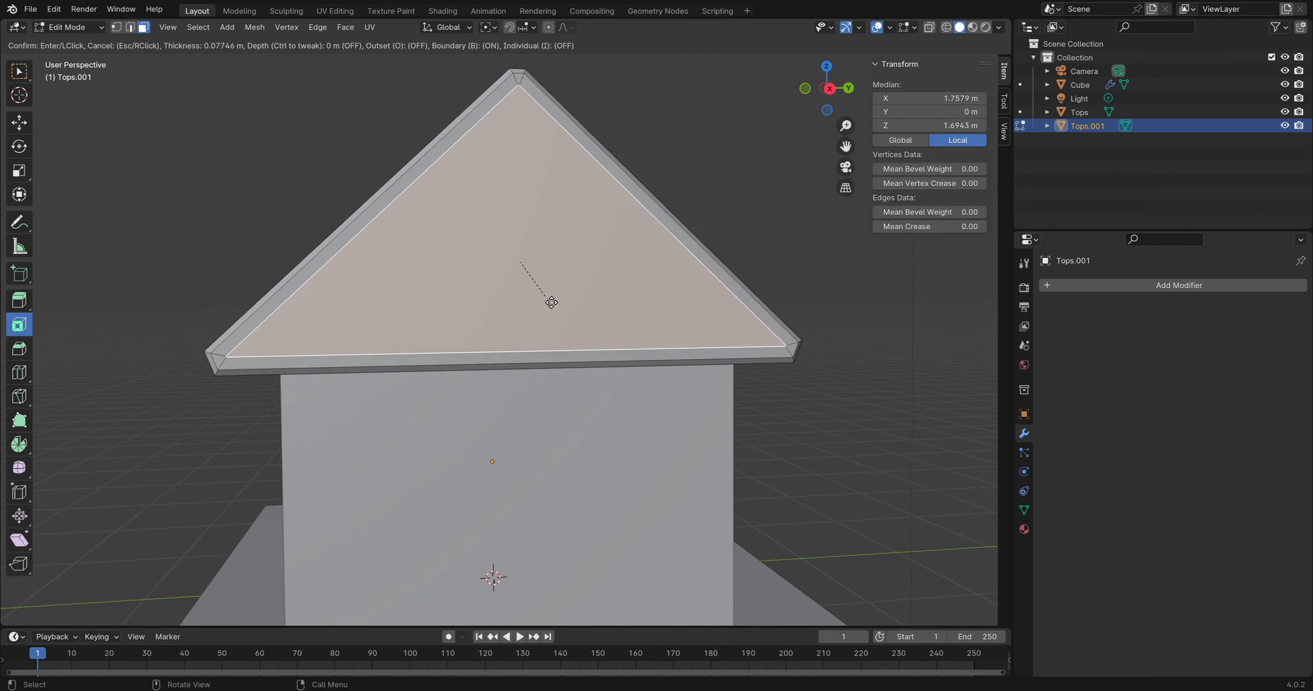
left_click_drag(550, 301, 546, 283)
mouse_move(529, 189)
middle_mouse_down()
mouse_move(509, 186)
mouse_move(520, 180)
middle_mouse_up()
Switch to vertex selection and merge the two inner vertices at the front gable's peak at their center
left_click(115, 26)
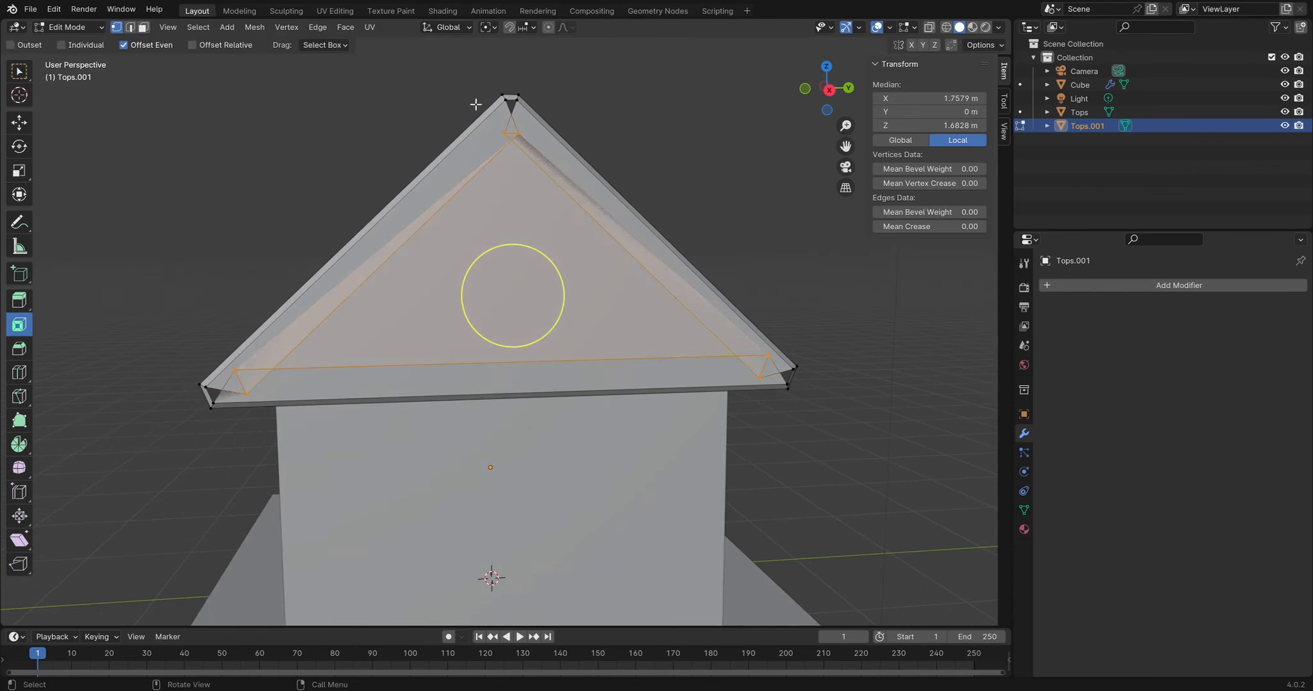
scroll(475, 108, "up", 3)
middle_click_drag(475, 108, 435, 307, "shift")
key("alt+a")
left_click(435, 263)
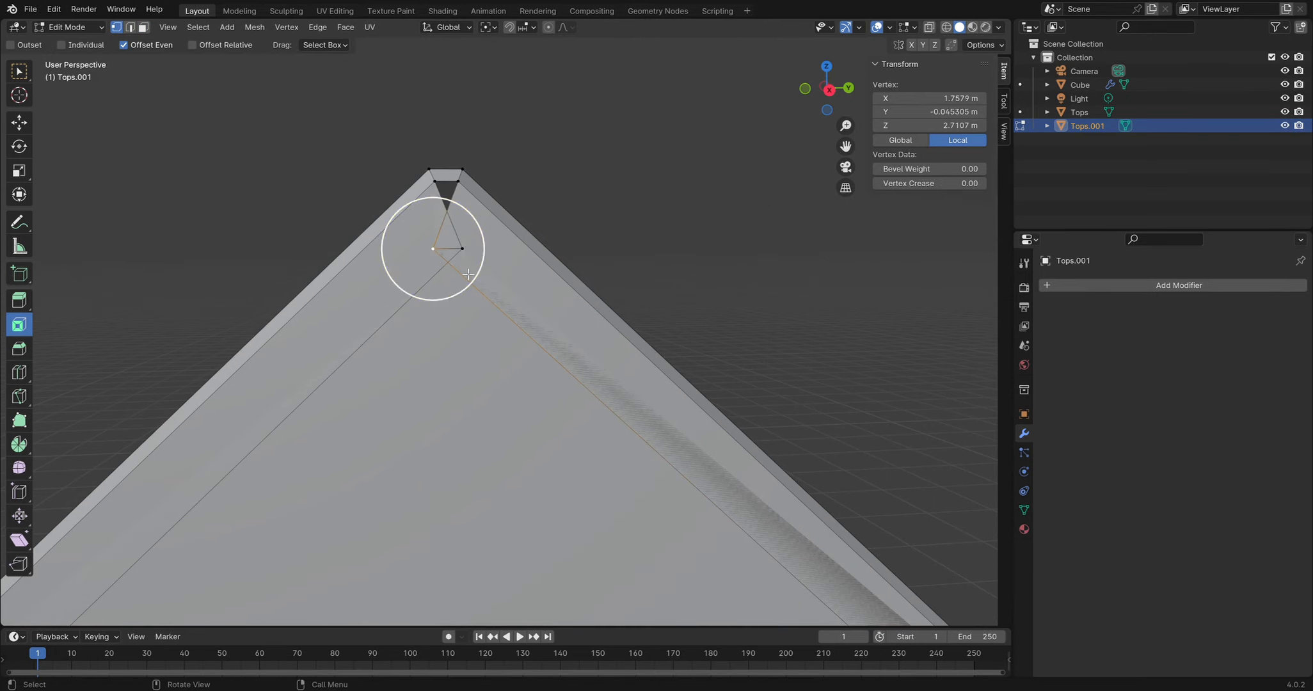
left_click(465, 259, "shift")
middle_click_drag(548, 366, 564, 298, "shift")
scroll(528, 291, "down", 2)
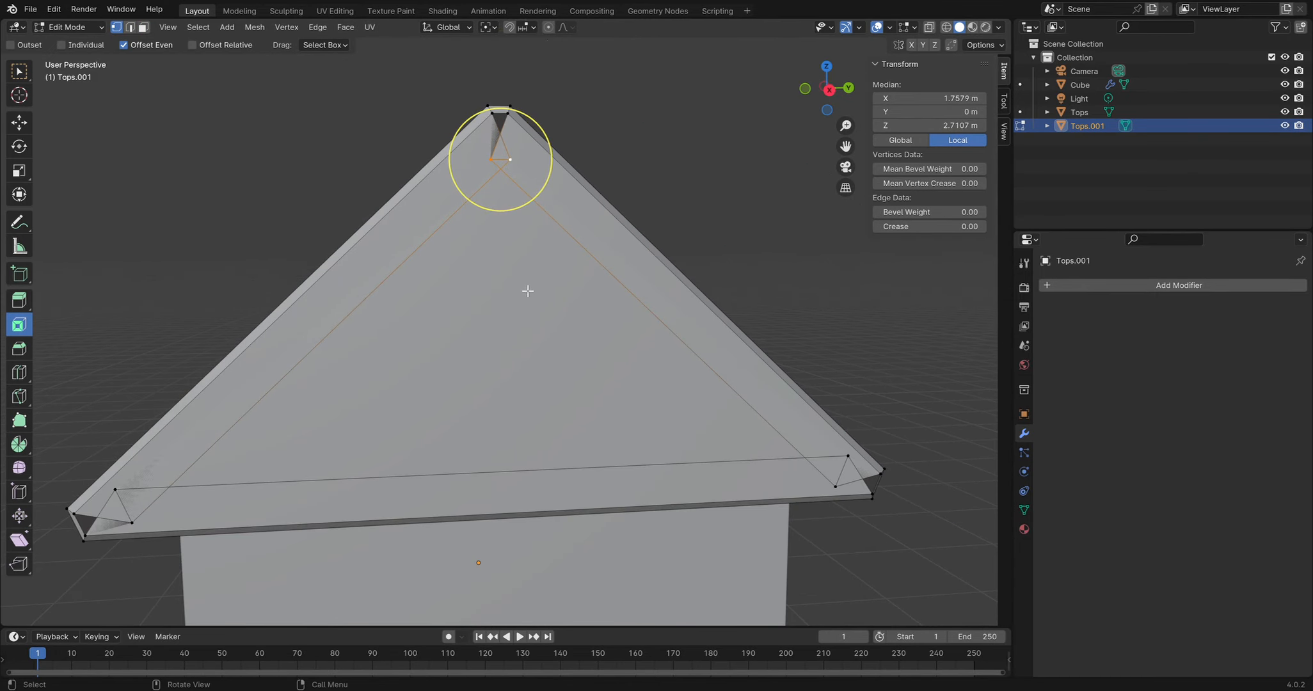
key("m")
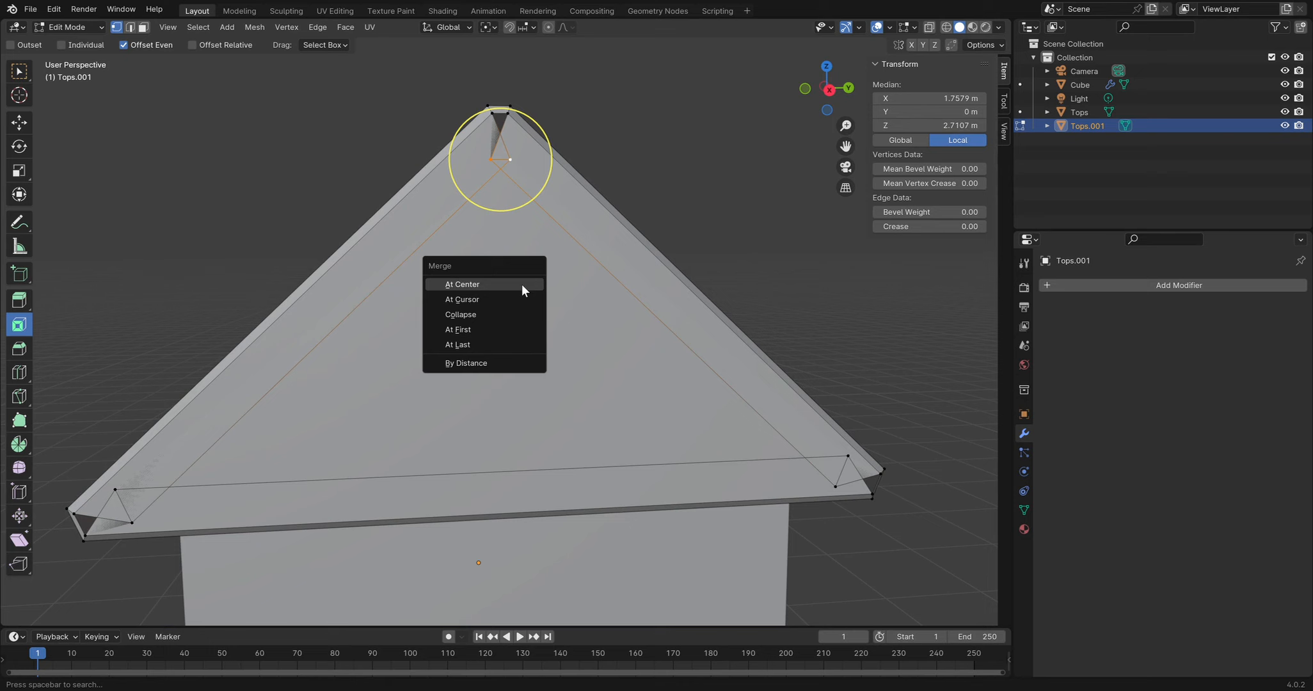
left_click(466, 285)
Merge the two crossed inner vertices at the front gable's lower left corner at their center
middle_click_drag(486, 324, 693, 216, "shift")
left_click(325, 379)
left_click(340, 413, "shift")
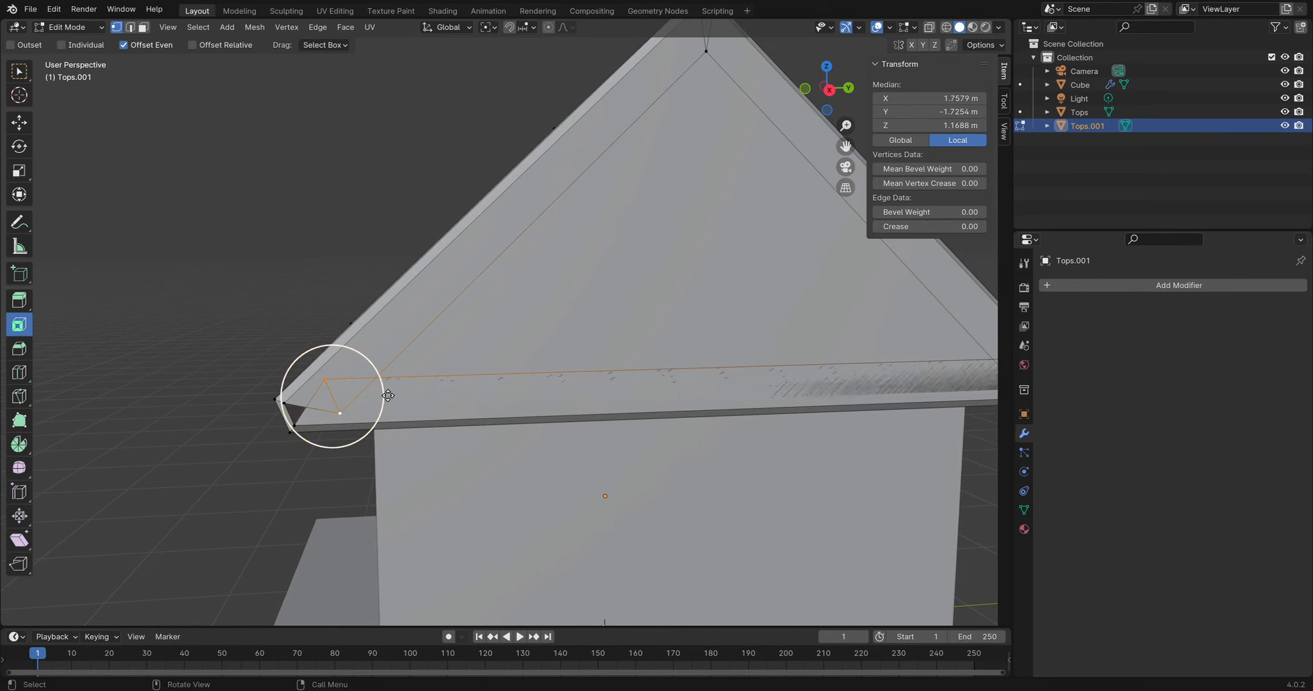
key("m")
left_click(519, 348)
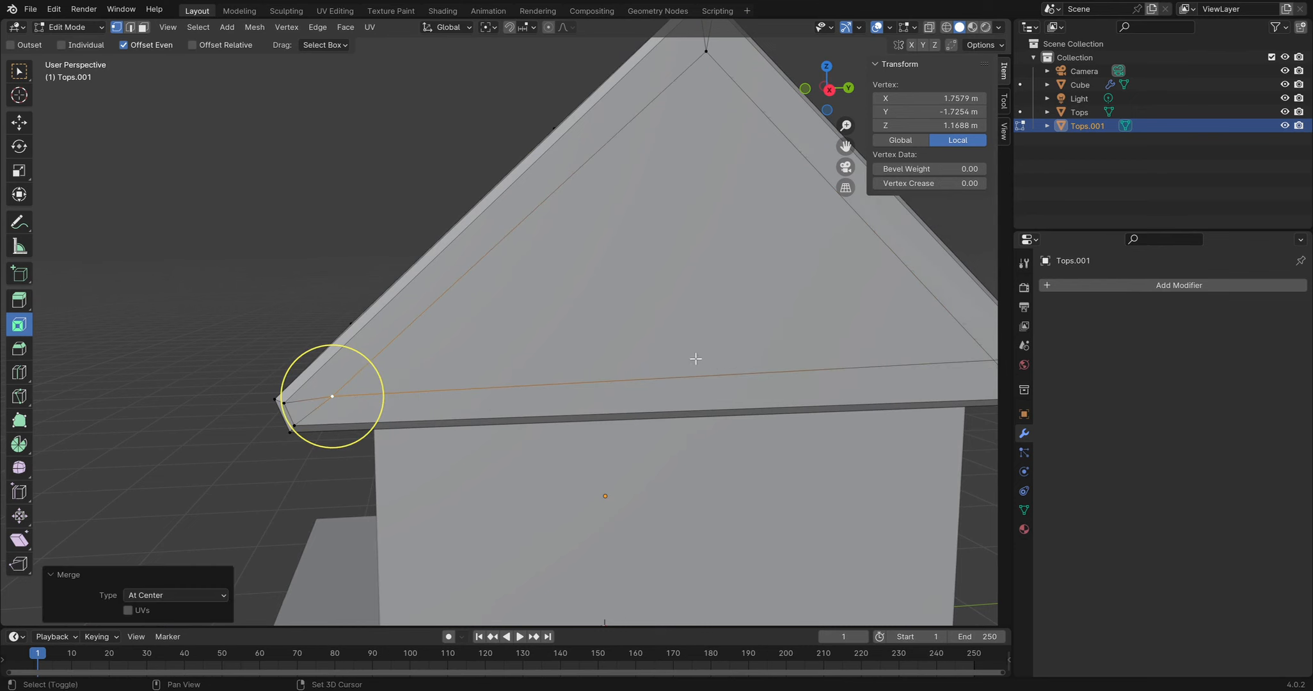
Merge the two crossed inner vertices at the front gable's lower right corner at their center and clear the selection
middle_click_drag(694, 357, 531, 328, "shift")
left_click(516, 332)
left_click(527, 301, "shift")
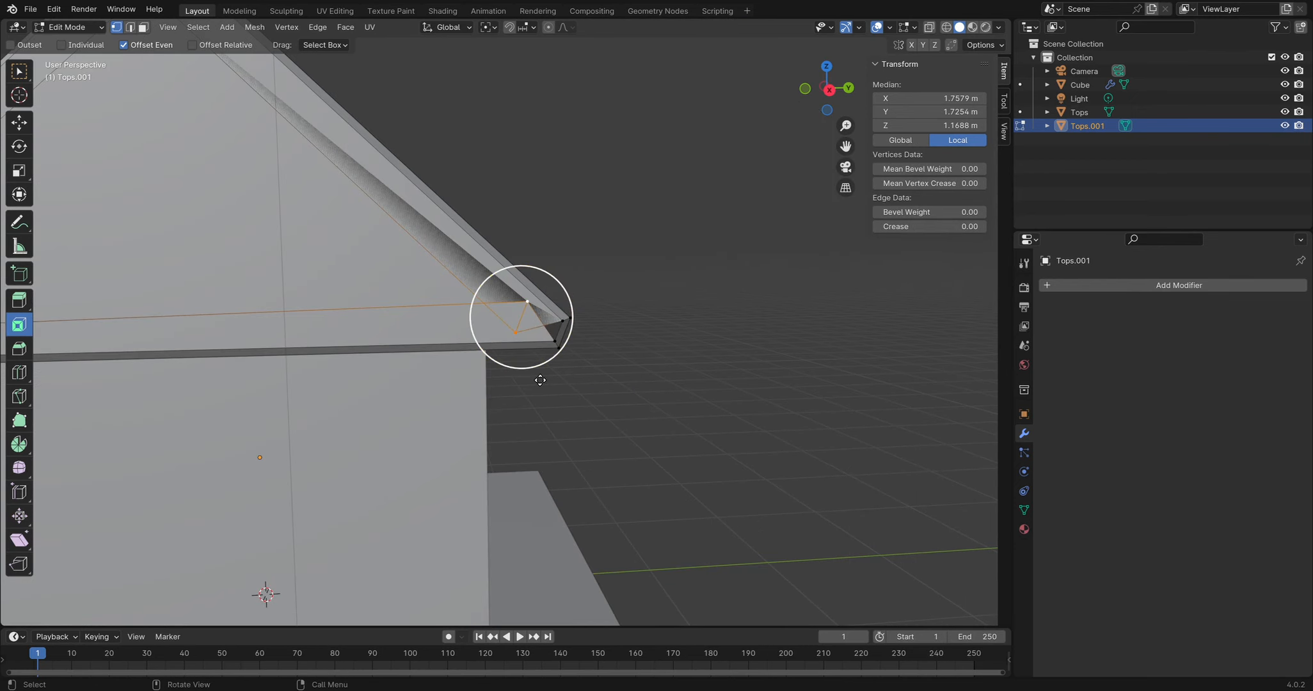
key("m")
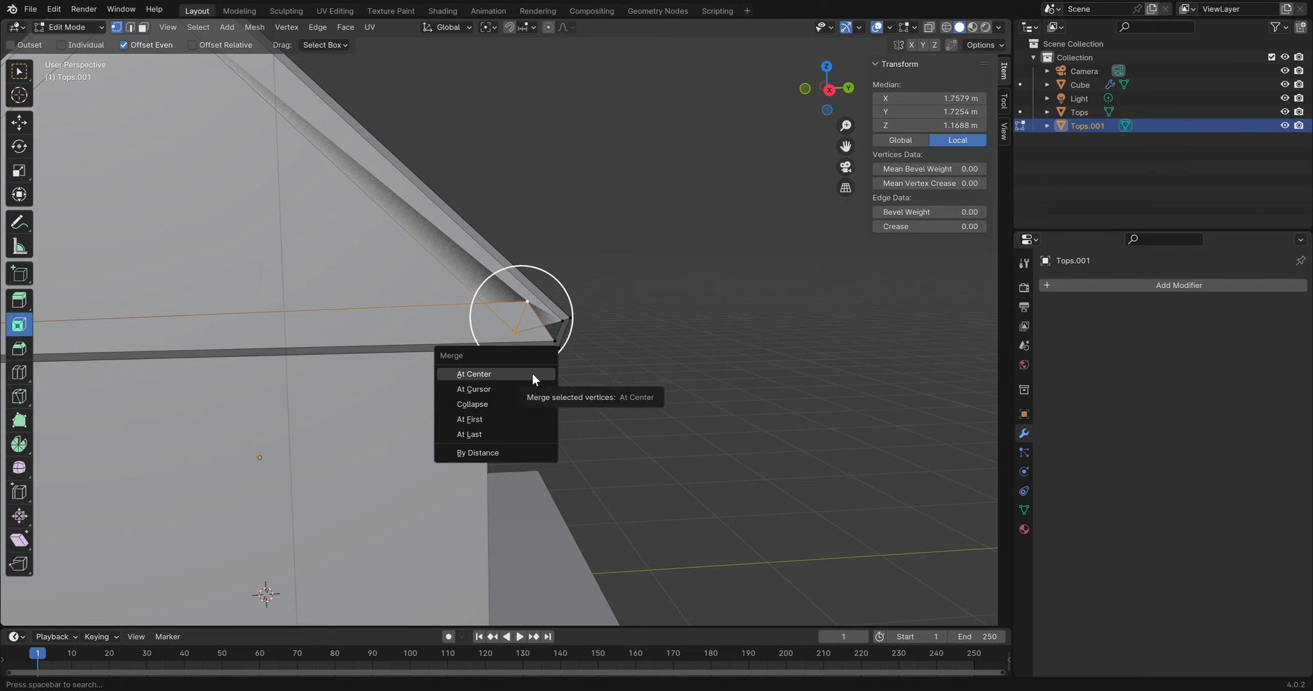
left_click(517, 374)
left_click(478, 248)
scroll(380, 218, "down", 1)
middle_click_drag(379, 218, 548, 231, "shift")
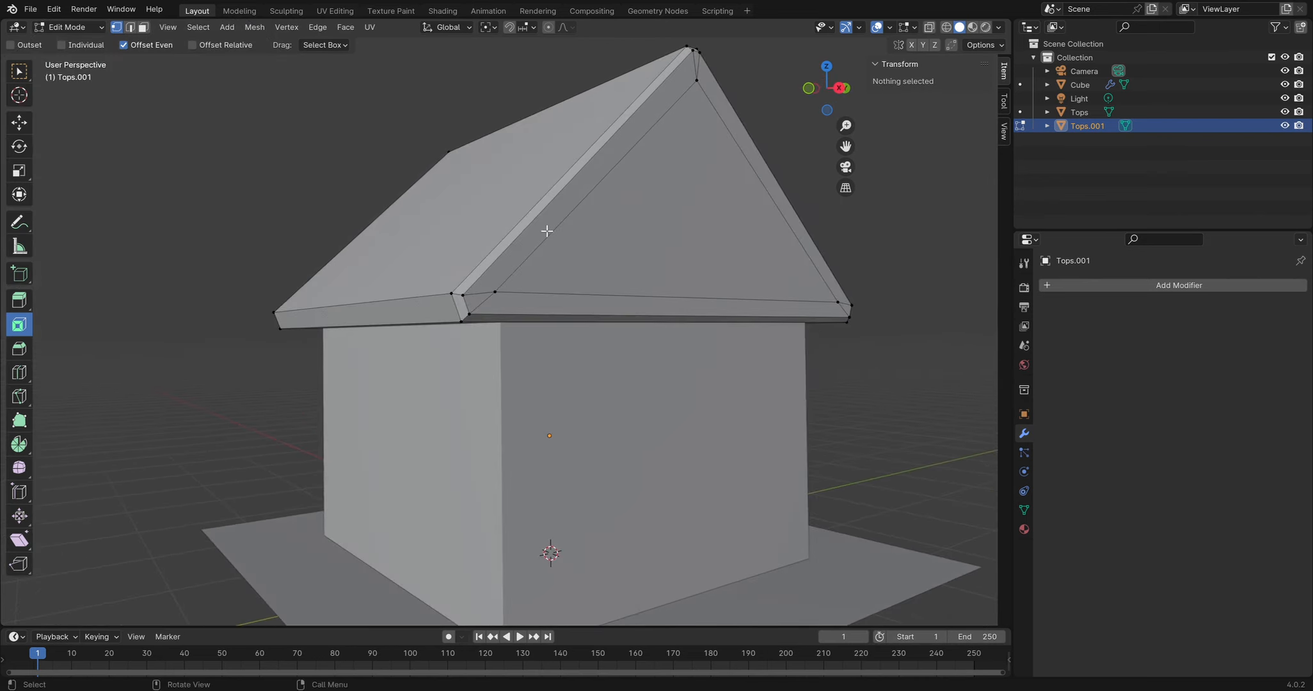
Extrude the inner gable face about 0.25 m inward along the X axis and return to Object Mode
left_click(690, 224)
middle_click_drag(695, 229, 695, 249)
key("e")
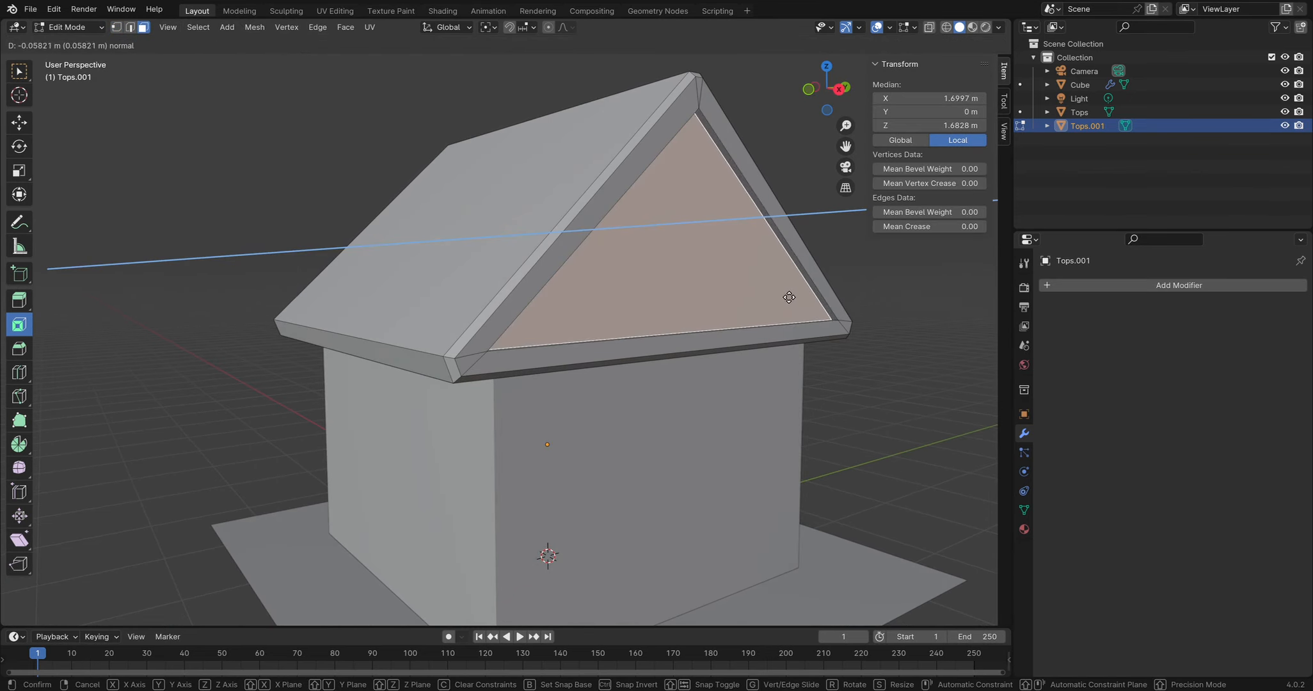
key("y")
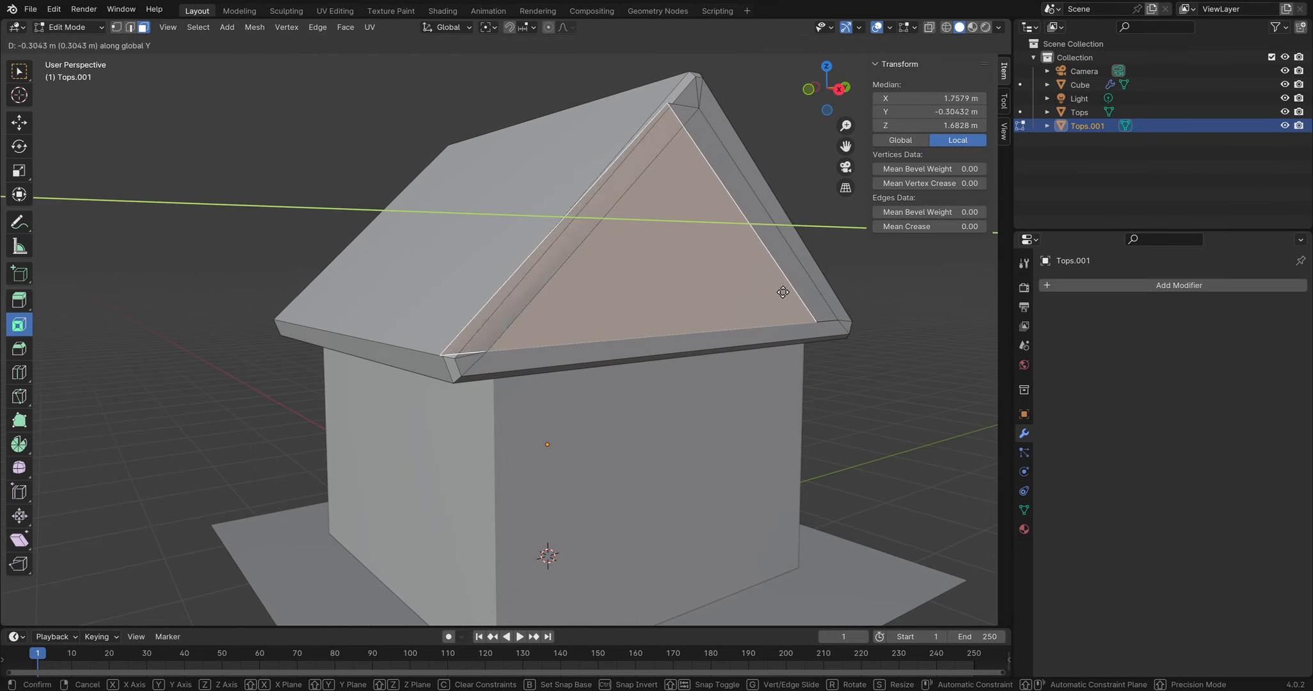
key("x")
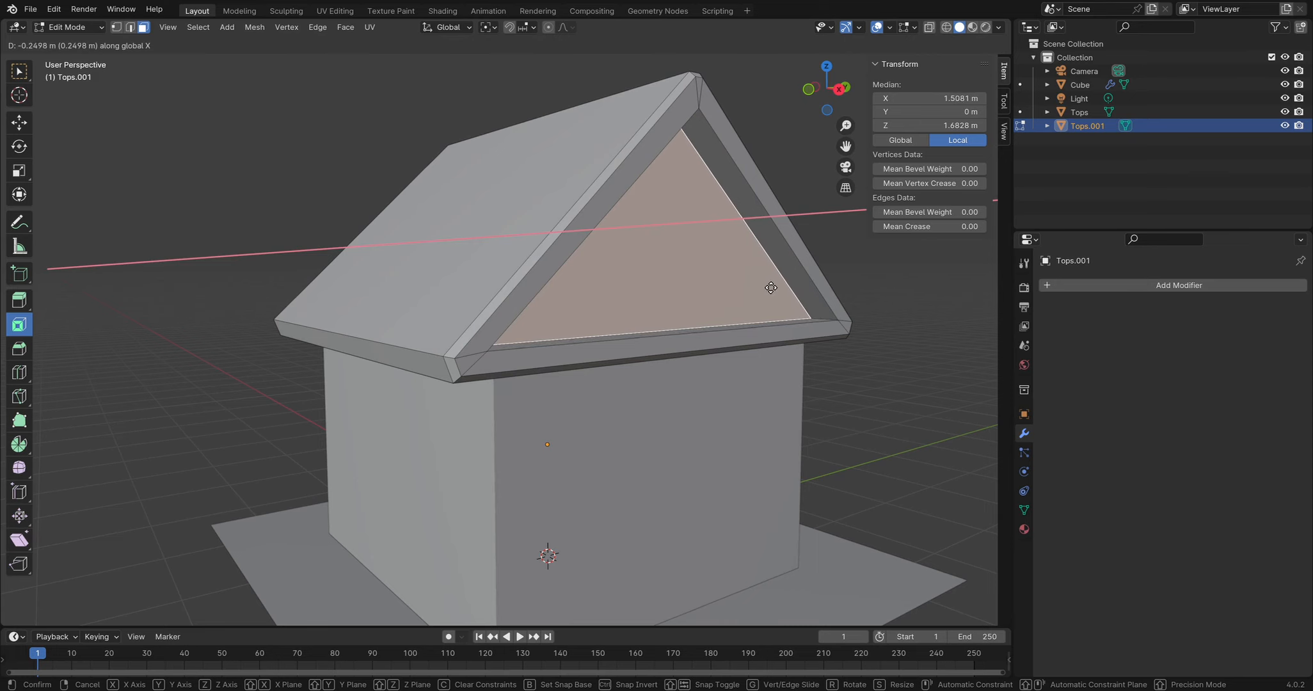
left_click(675, 259)
middle_click_drag(676, 259, 574, 182)
left_click(498, 276)
key("Tab")
middle_click_drag(634, 255, 653, 213)
Turn on Cavity in the viewport shading options to emphasize the model's edges
left_click(999, 27)
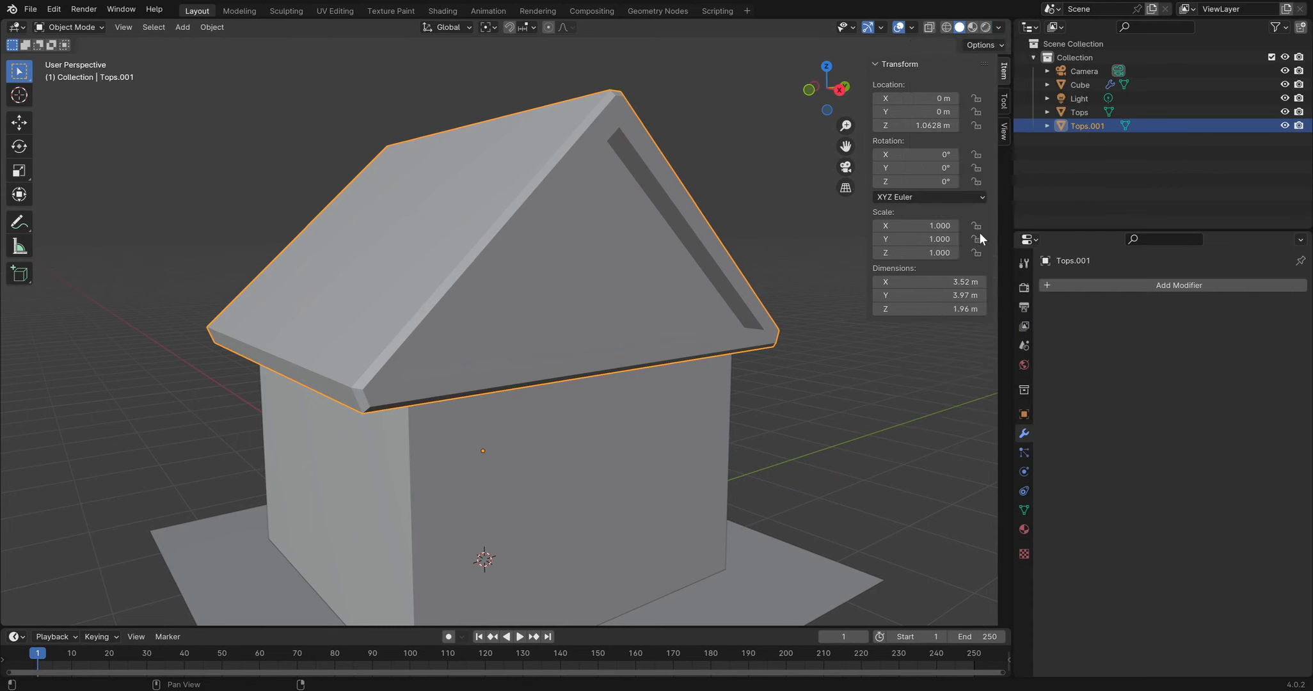
left_click(999, 27)
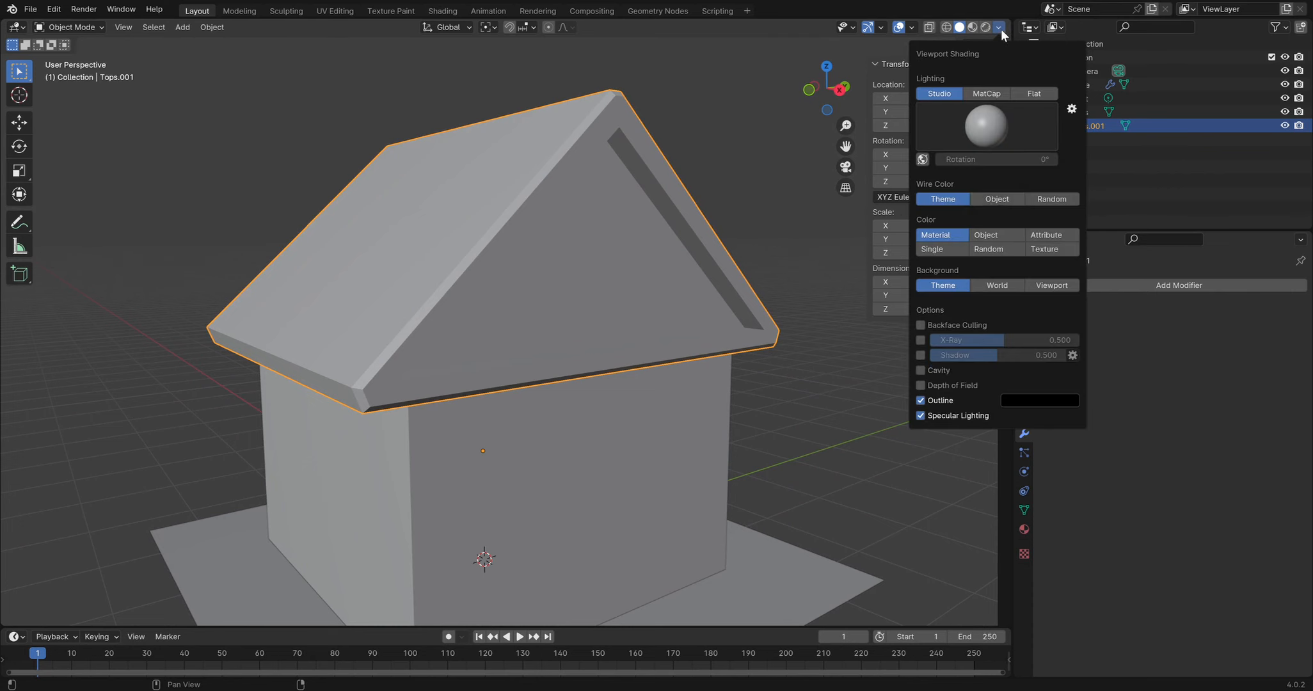
left_click(920, 371)
left_click(920, 370)
left_click(920, 370)
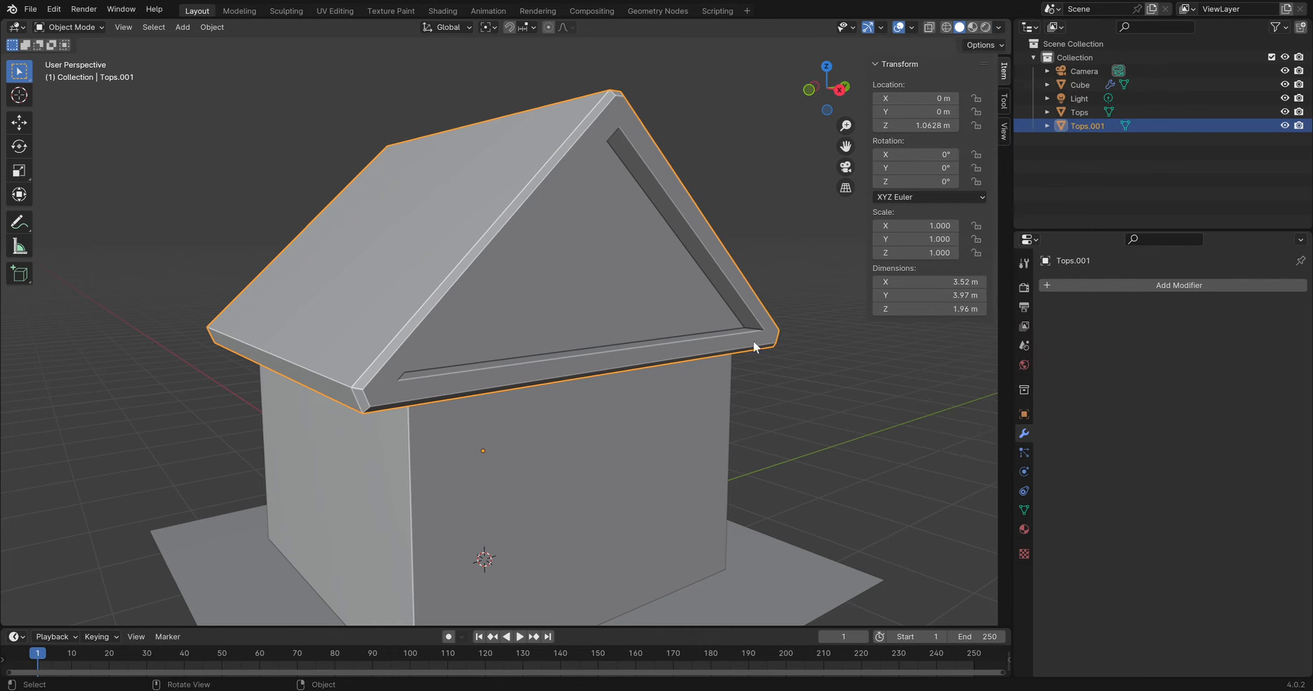
Add one centred loop cut around the roof, halfway between its two gable ends
middle_click_drag(696, 242, 511, 282)
left_click(839, 411)
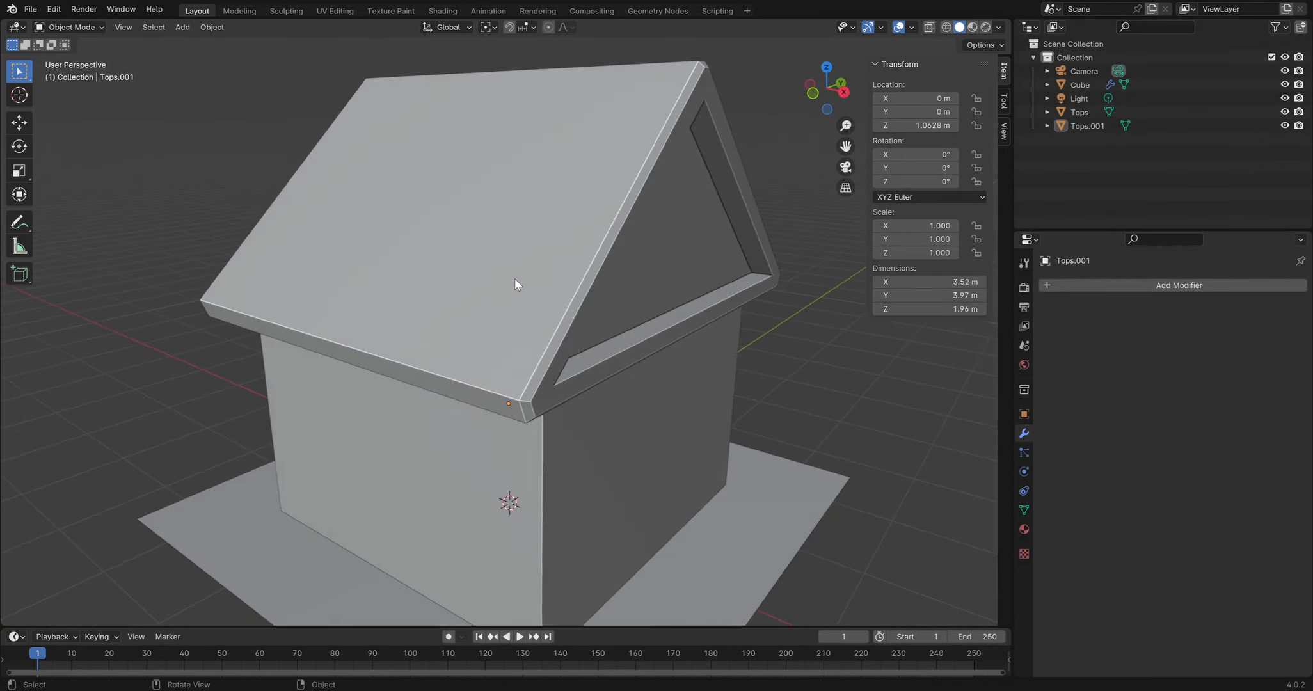
left_click(658, 282)
middle_click_drag(658, 282, 125, 51)
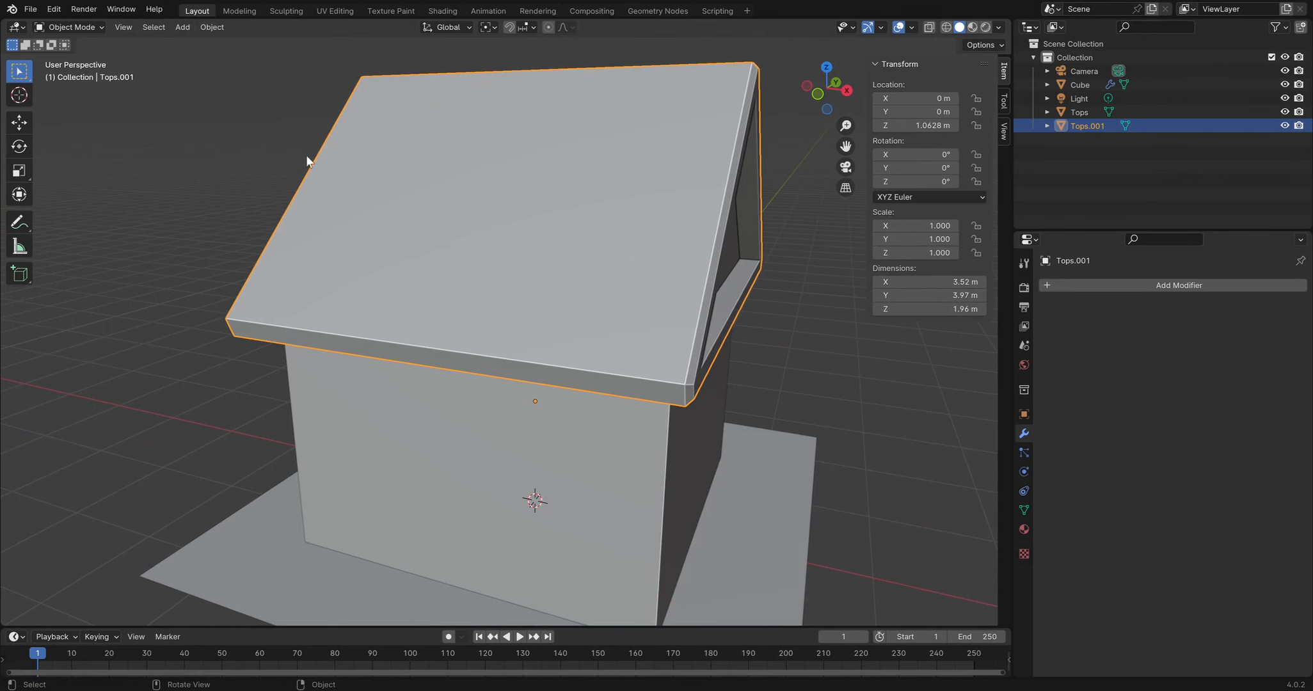
key("Tab")
left_click(133, 26)
left_click(116, 27)
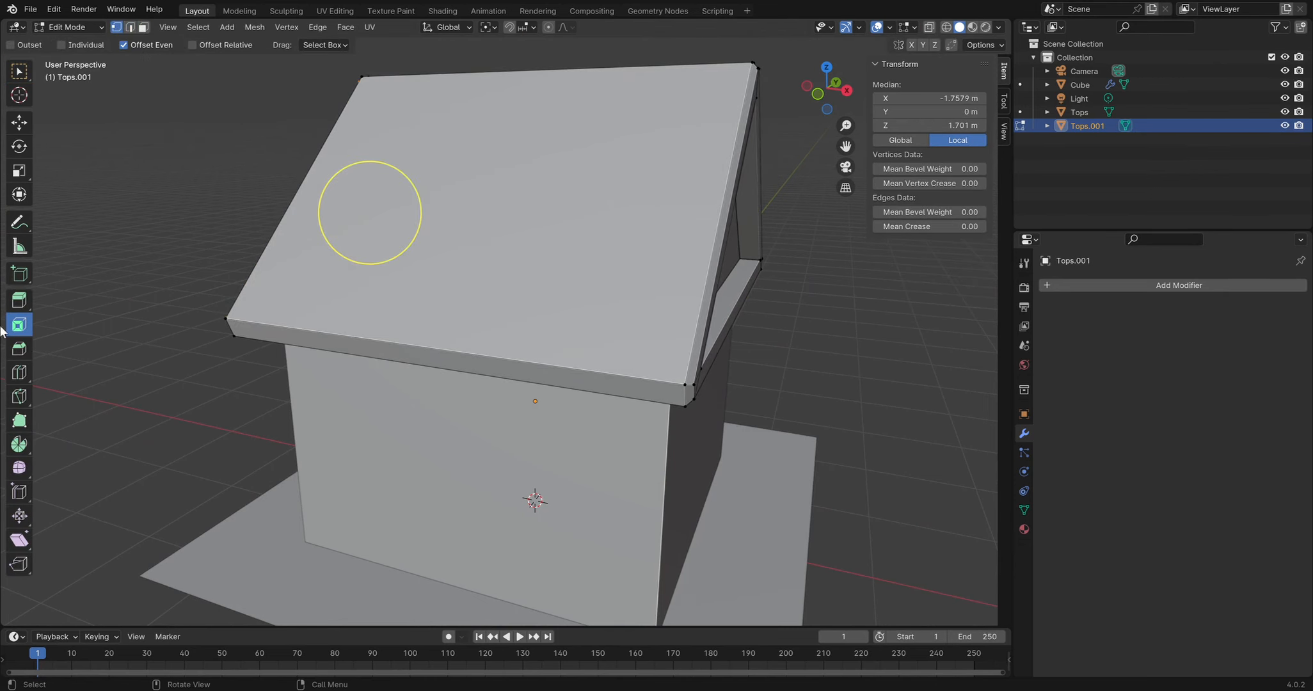
left_click(20, 371)
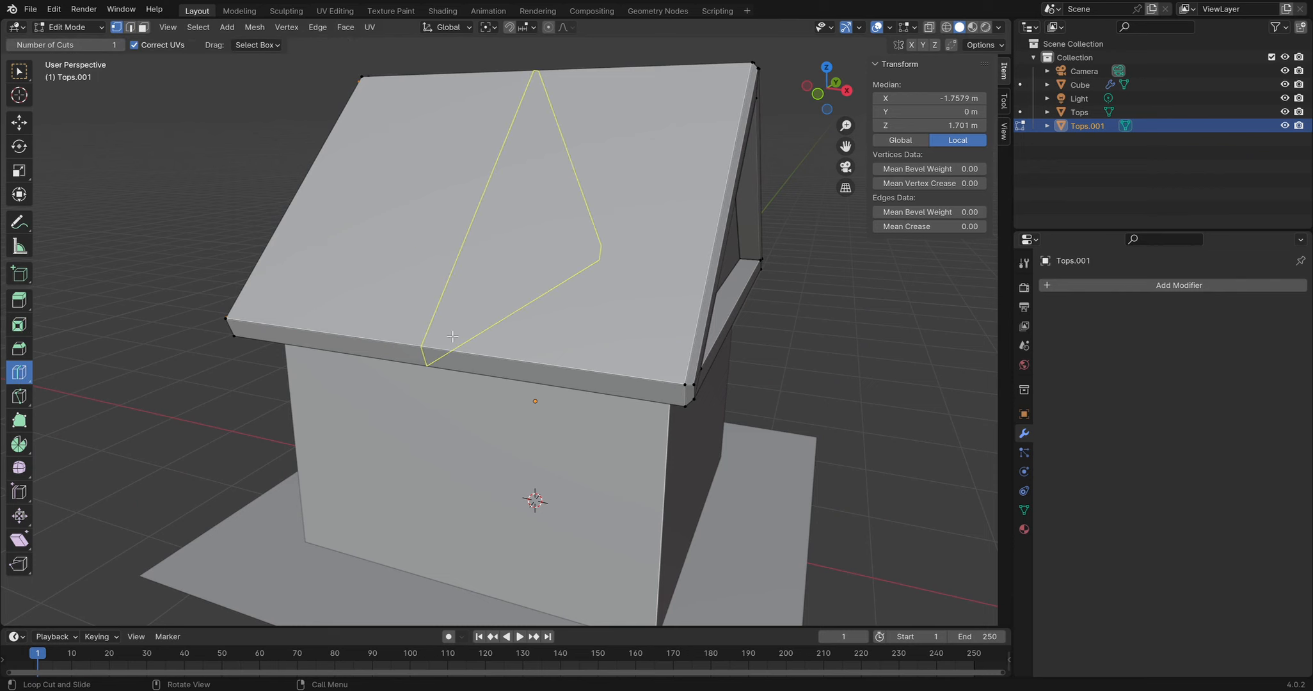
left_click(446, 334)
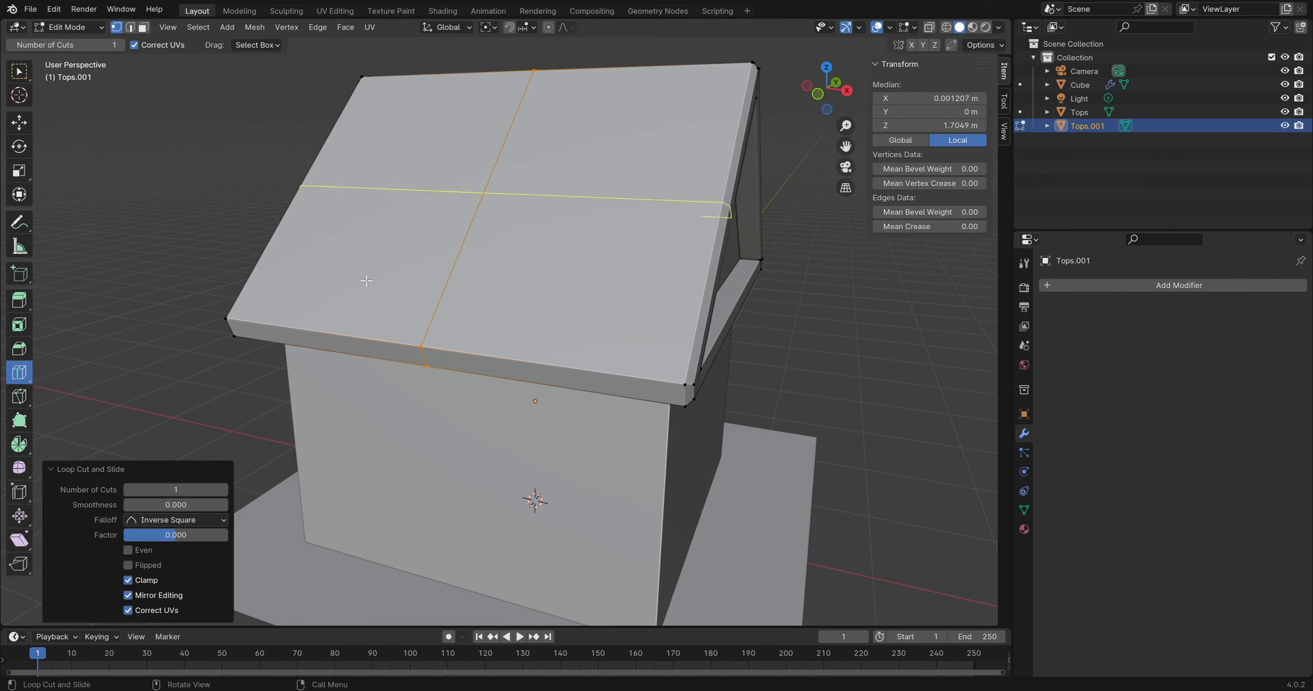
Switch to the front orthographic view and turn on X-ray with the box selection tool active
middle_click_drag(639, 521, 803, 301)
middle_click_drag(695, 256, 669, 304)
left_click(19, 71)
middle_click_drag(367, 199, 595, 205)
scroll(359, 102, "up", 2)
middle_click_drag(539, 151, 544, 197, "shift")
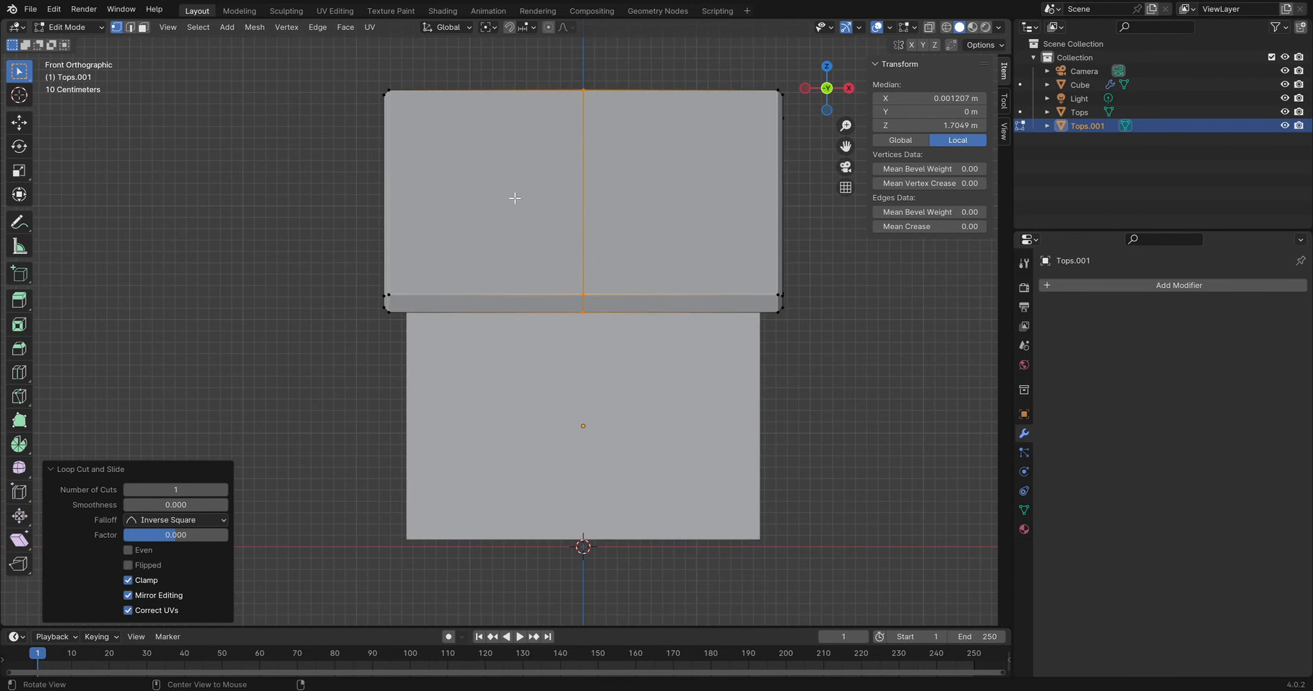
key("alt+z")
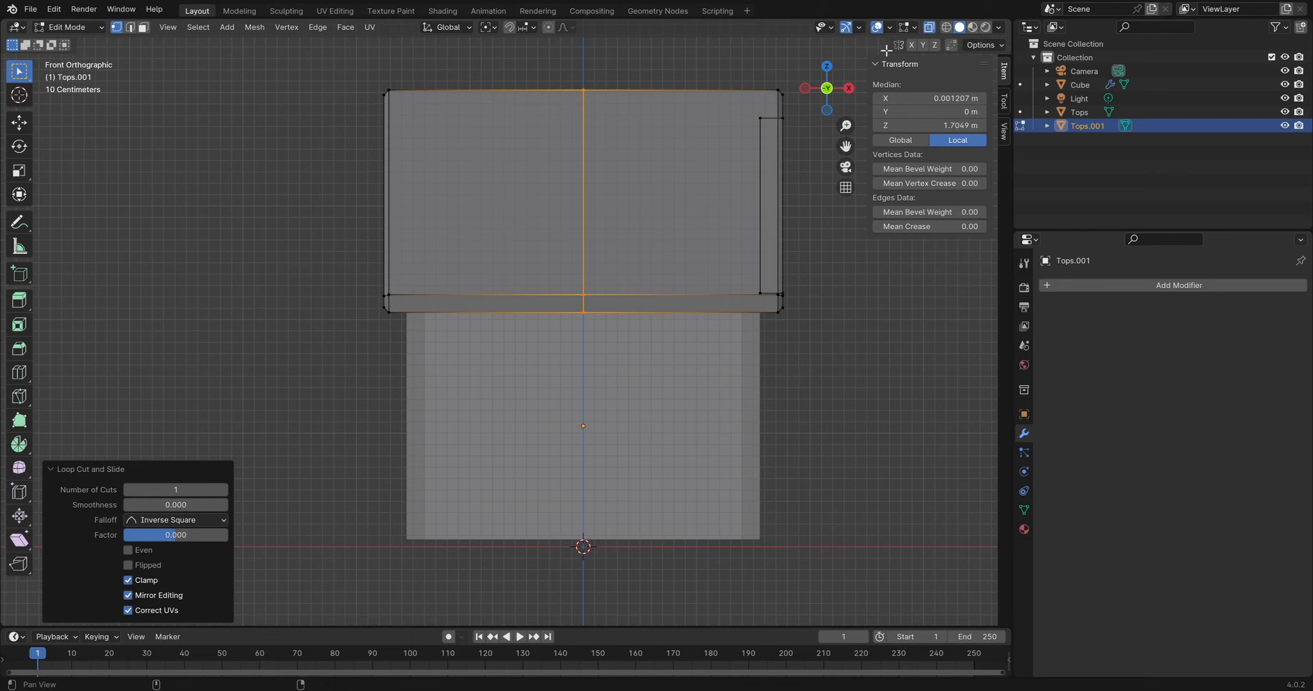
left_click(931, 28)
left_click(929, 28)
left_click(929, 27)
left_click(930, 27)
Select all roof vertices on the negative X side of the centre cut, delete them and return to Object Mode
left_click_drag(543, 56, 306, 600)
scroll(403, 211, "up", 1)
middle_click_drag(384, 96, 403, 177, "shift")
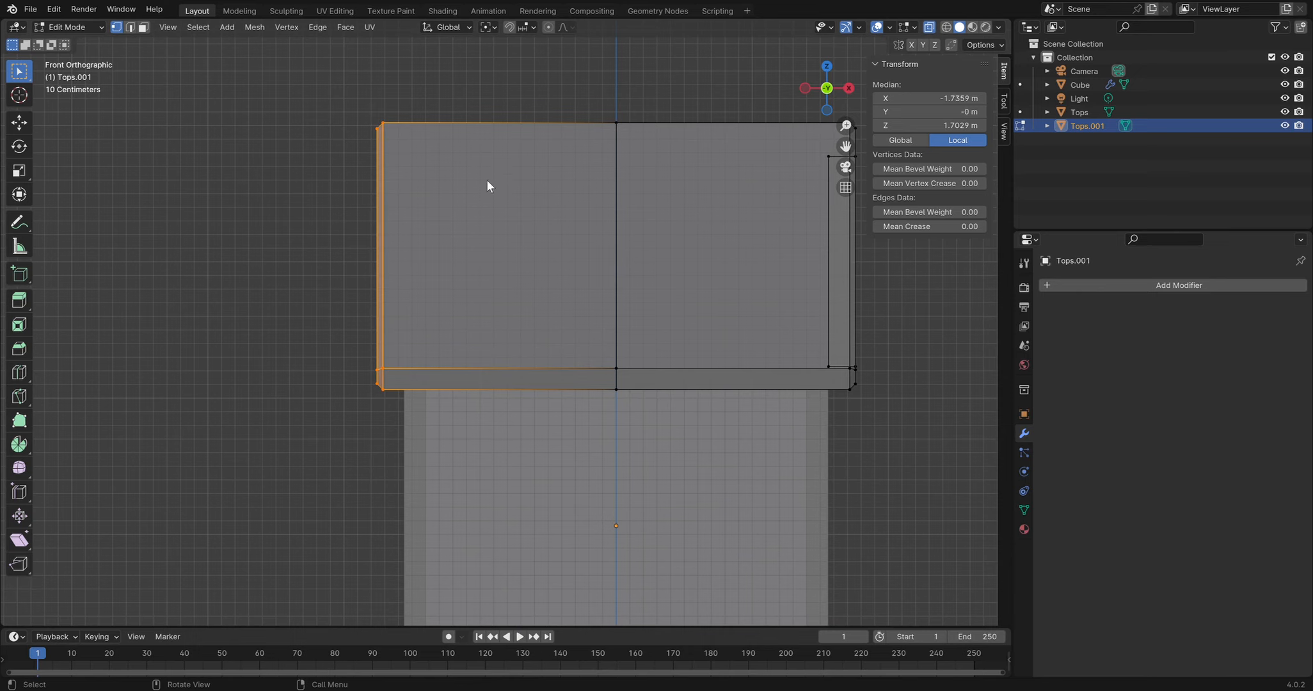
key("x")
left_click(467, 183)
middle_click_drag(472, 187, 557, 243)
key("Tab")
middle_click_drag(597, 389, 500, 319)
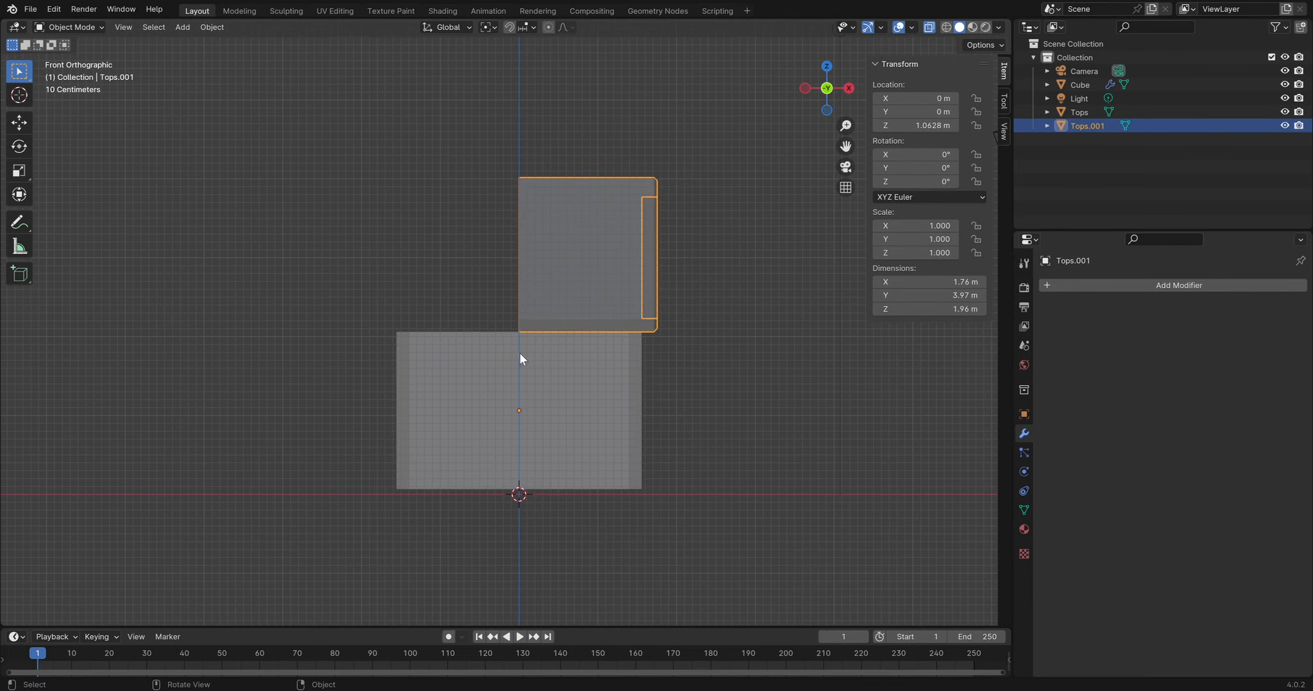
Add a Mirror modifier on the X axis to the remaining roof half
left_click(1089, 284)
left_click(1107, 286)
key("space")
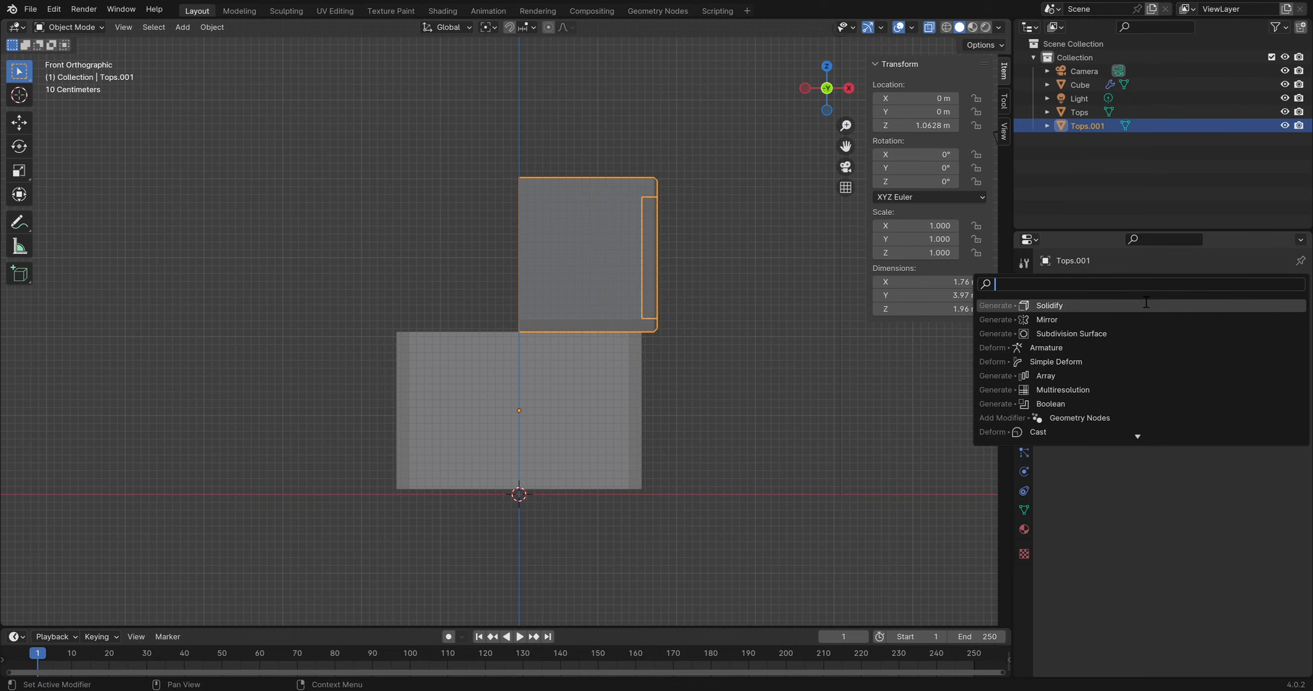
left_click(1048, 318)
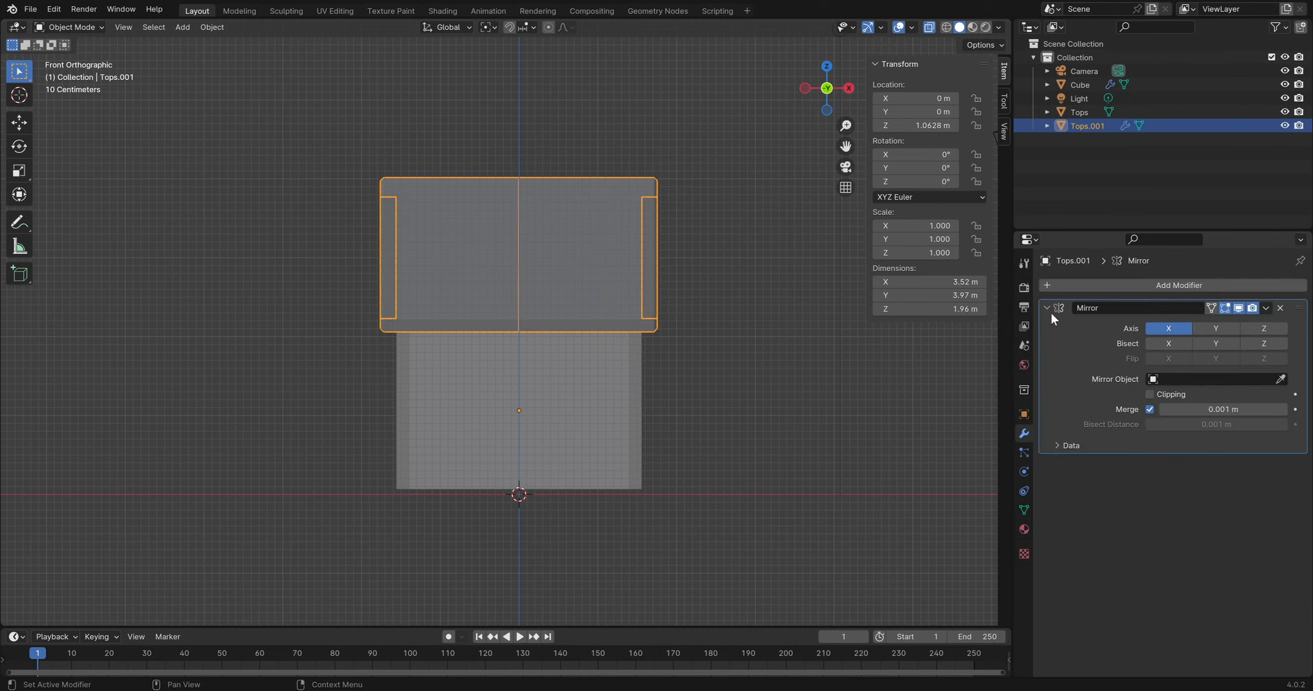
left_click(205, 389)
Try moving a vertex of the roof half in Edit Mode to test the mirroring, and undo the move
mouse_move(566, 267)
middle_mouse_down()
mouse_move(638, 270)
mouse_move(543, 275)
mouse_move(731, 347)
mouse_move(760, 329)
mouse_move(813, 330)
mouse_move(581, 375)
mouse_move(333, 324)
middle_mouse_up()
key("Tab")
left_click(670, 321)
key("g")
left_click(849, 351)
key("ctrl+z")
Turn off X-ray and return to Object Mode with the mirrored roof selected
key("alt+z")
left_click(754, 329)
middle_click_drag(754, 329, 708, 351)
scroll(566, 299, "up", 3)
scroll(463, 224, "up", 1)
key("Tab")
scroll(546, 265, "down", 3)
left_click(702, 312)
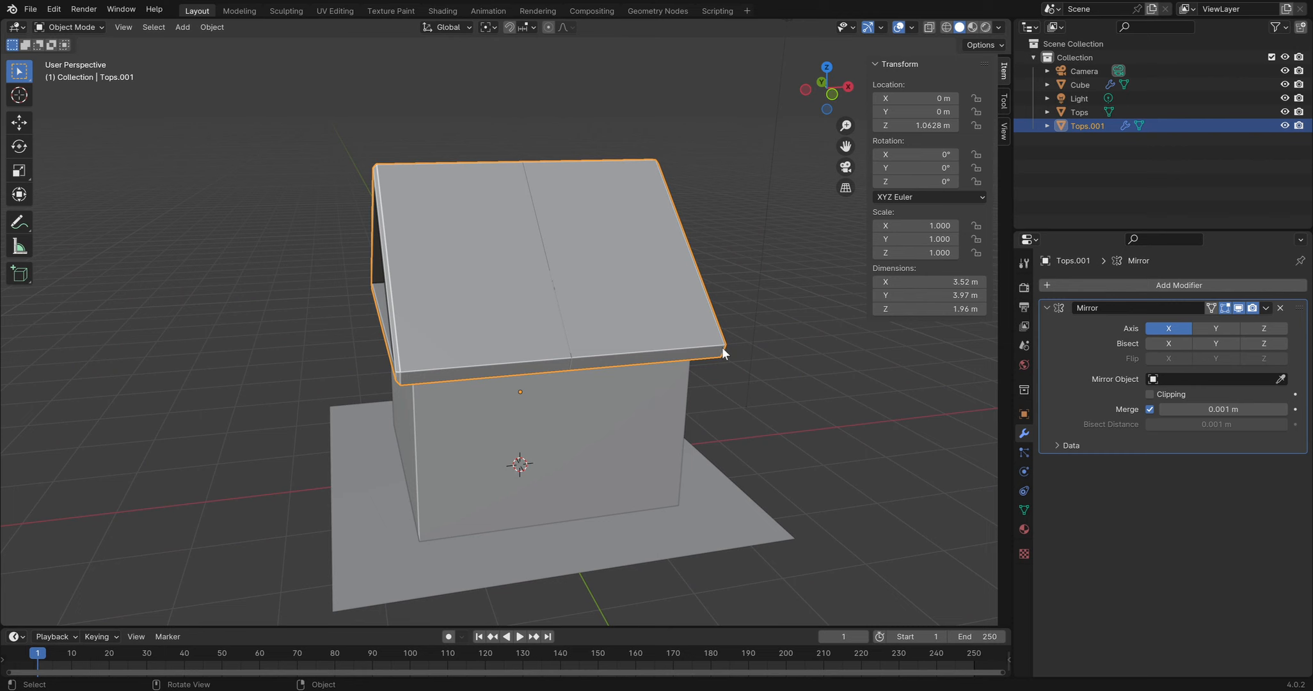
Examine the mirrored roof from both gable ends and along its centre seam, and collapse the Mirror modifier's settings
middle_click_drag(614, 276, 415, 316)
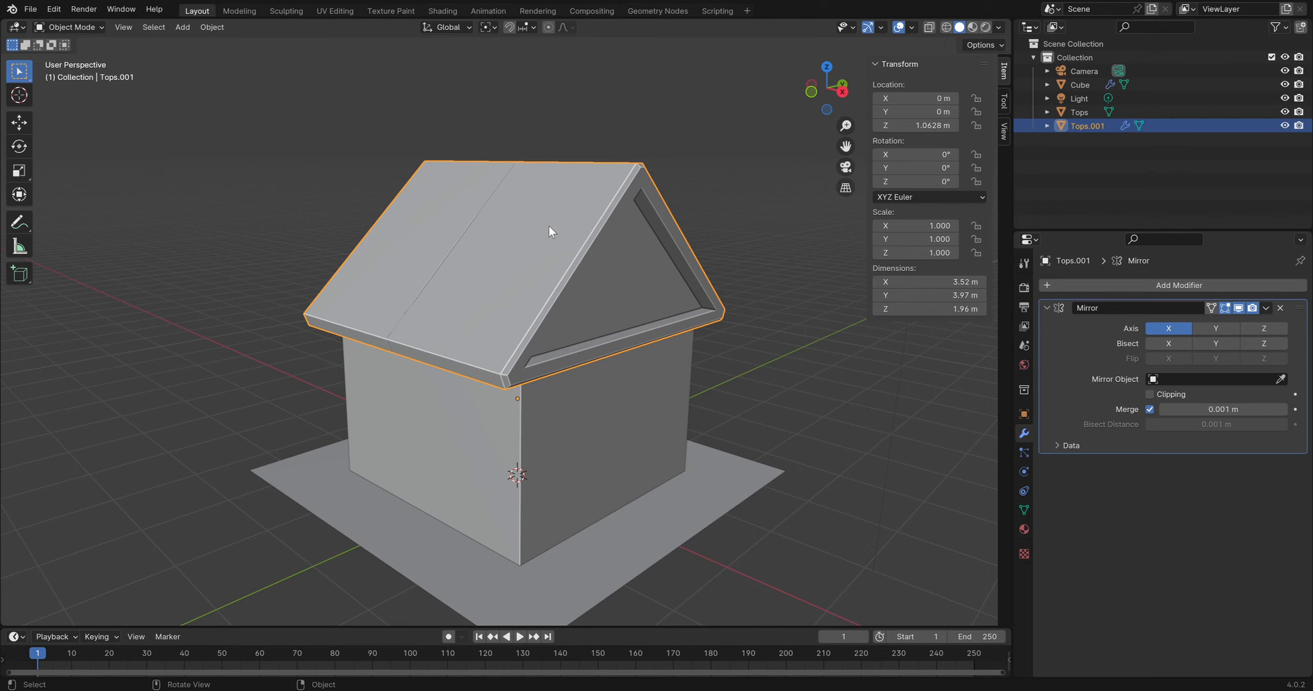
scroll(566, 215, "up", 3)
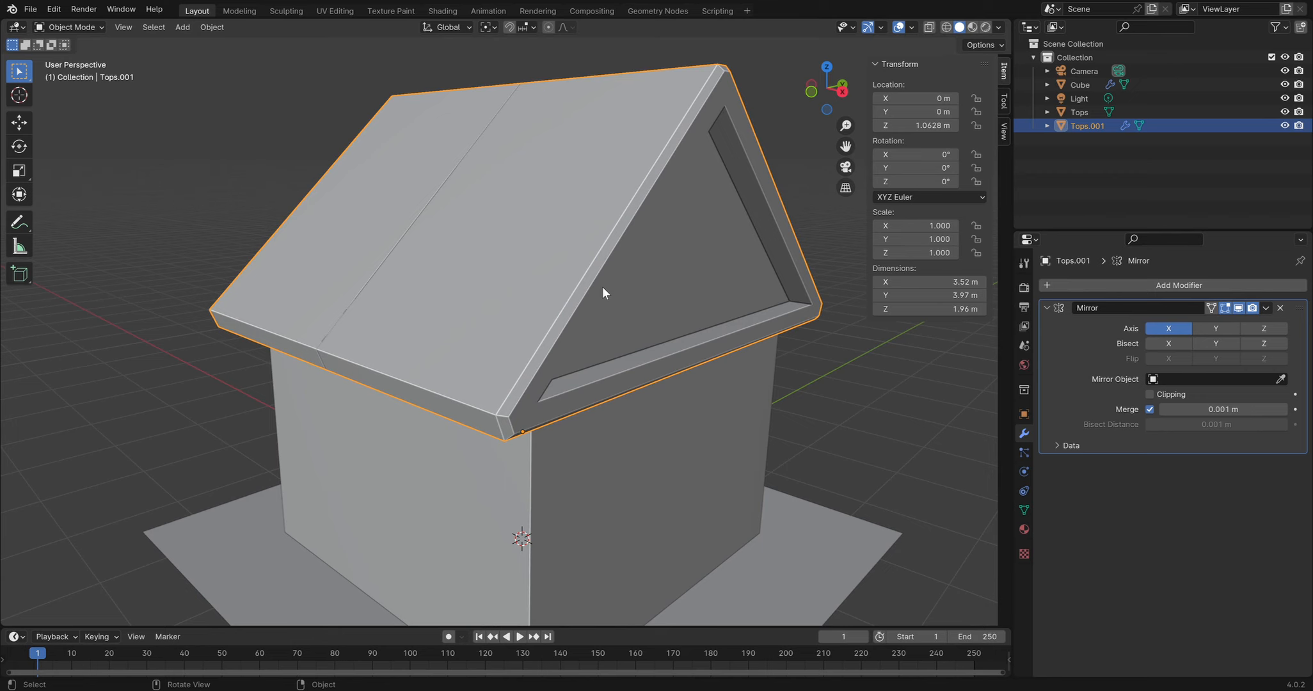
middle_click_drag(598, 206, 702, 315)
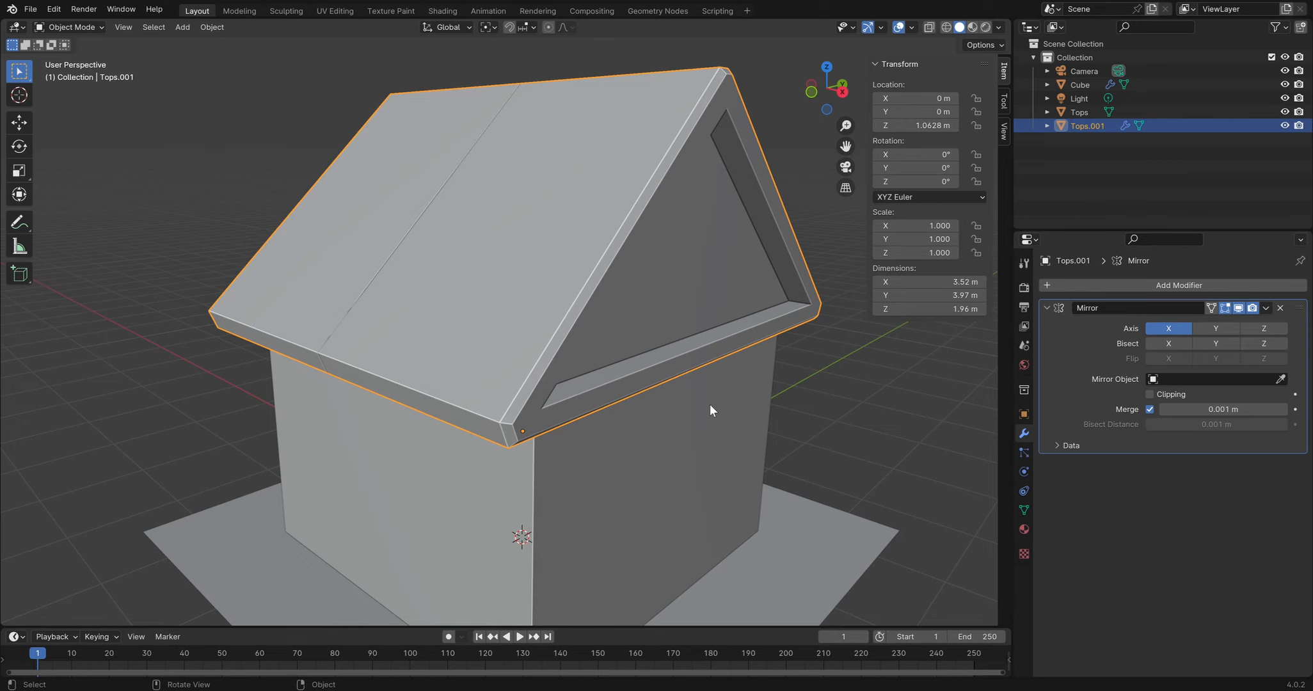
middle_click_drag(709, 404, 630, 199)
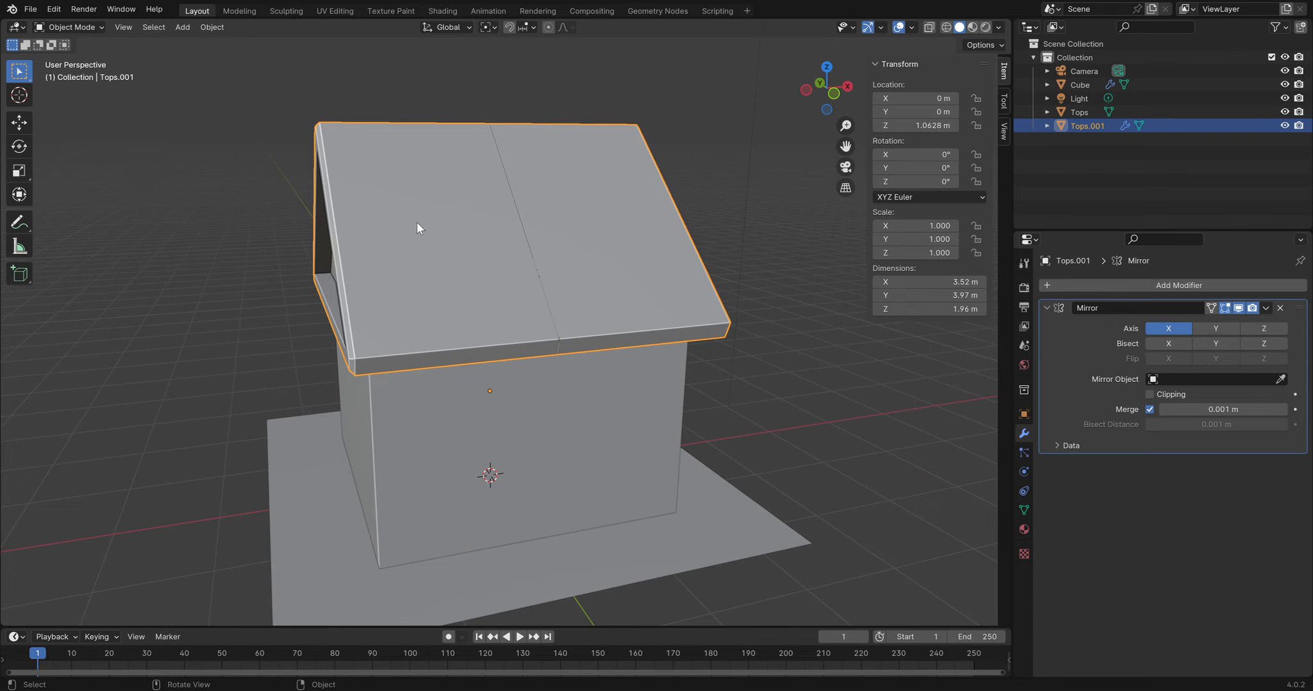
middle_click_drag(417, 223, 490, 198)
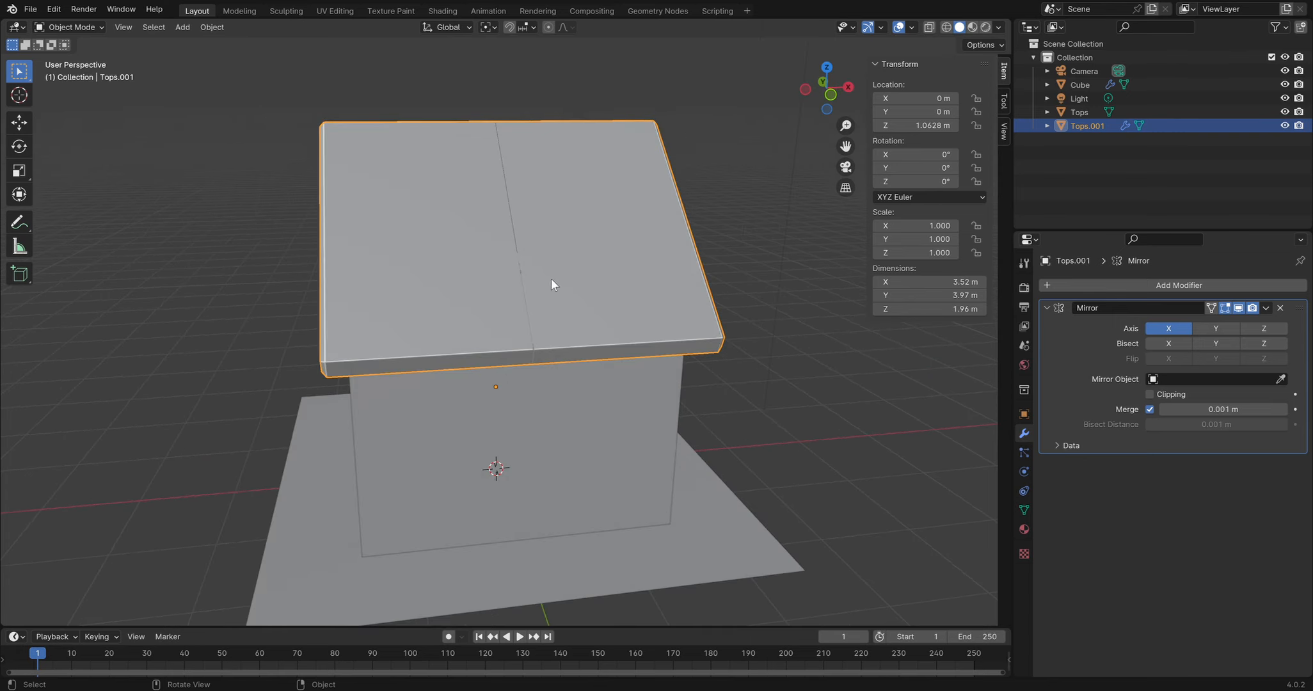
middle_click_drag(748, 317, 729, 292)
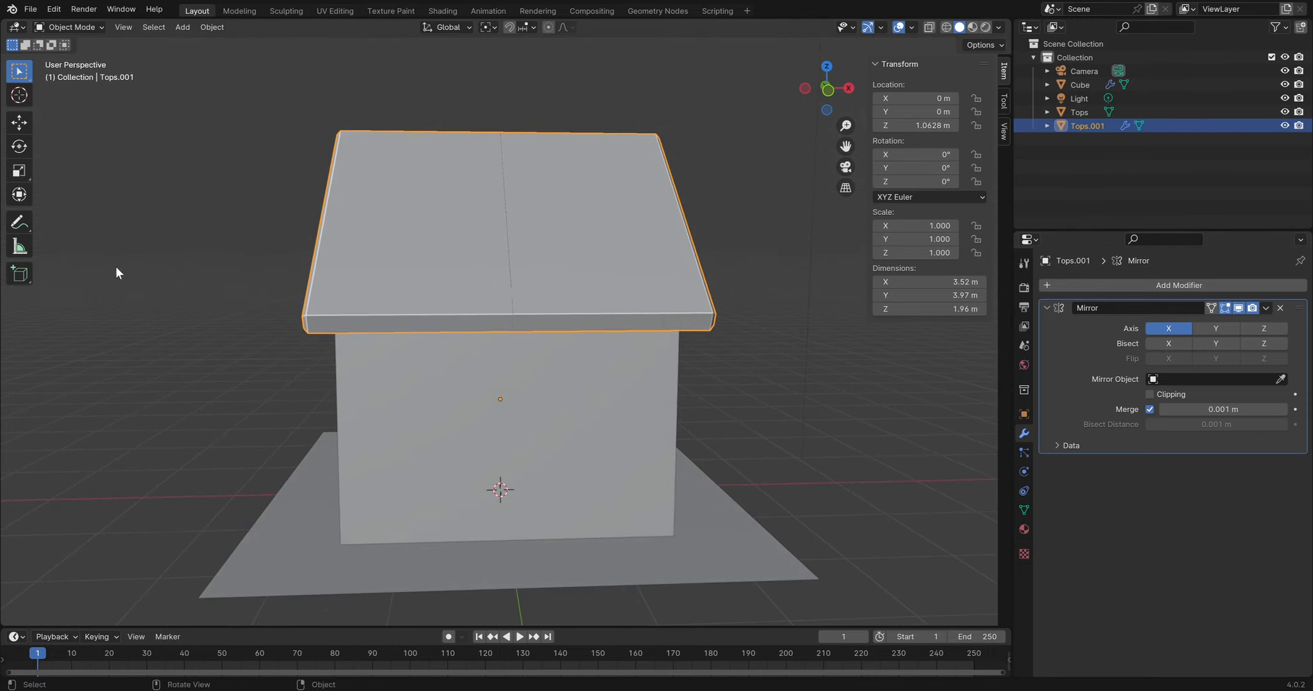
middle_click_drag(425, 293, 463, 286)
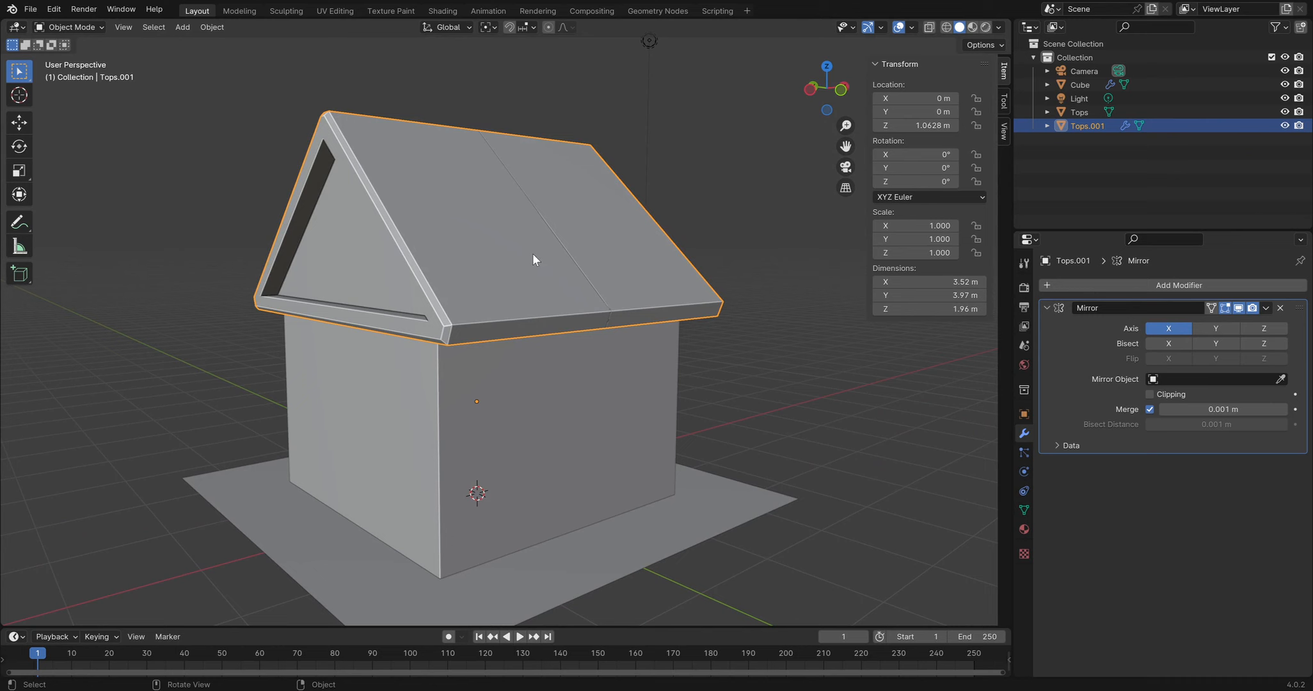
middle_click_drag(532, 257, 547, 267)
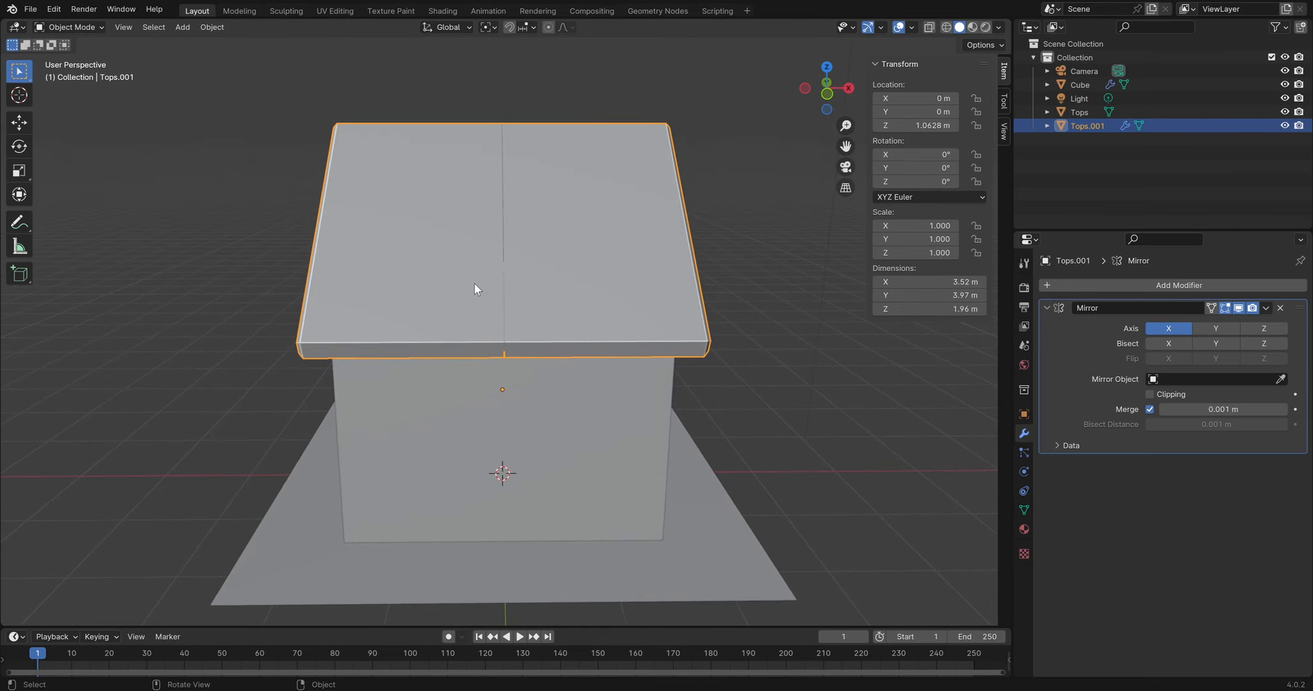
middle_click_drag(534, 349, 744, 293)
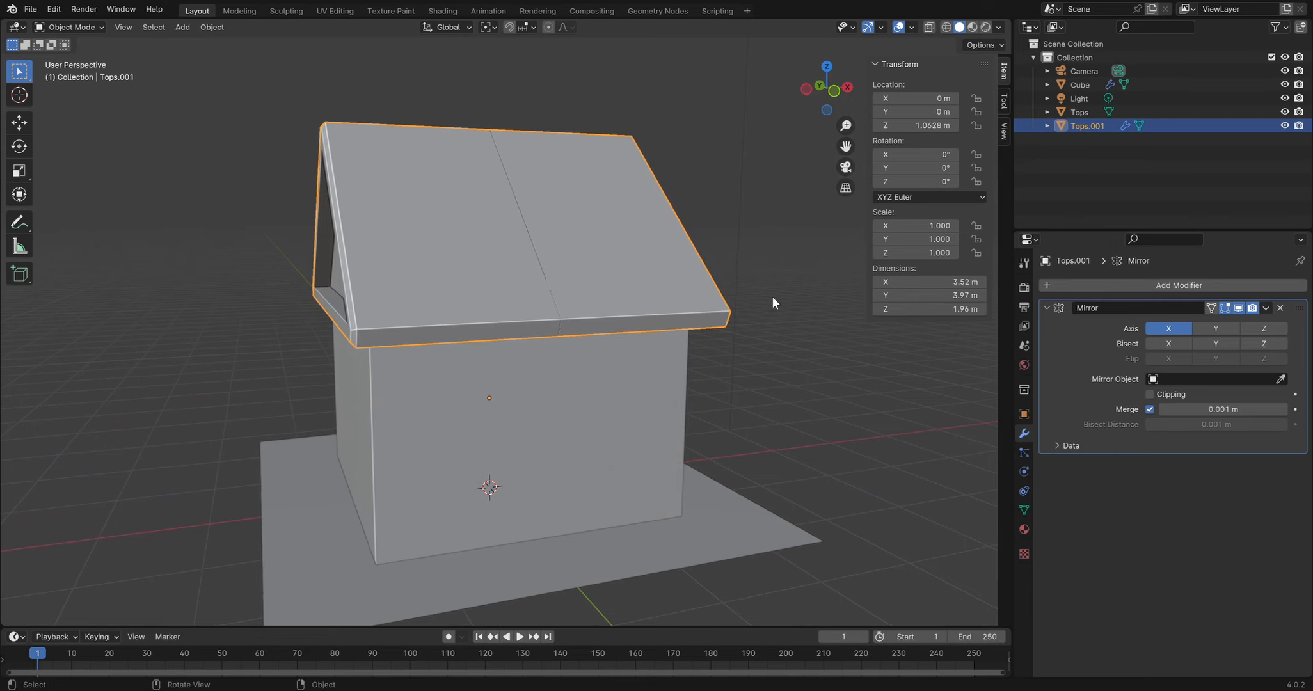
middle_click_drag(771, 296, 623, 258)
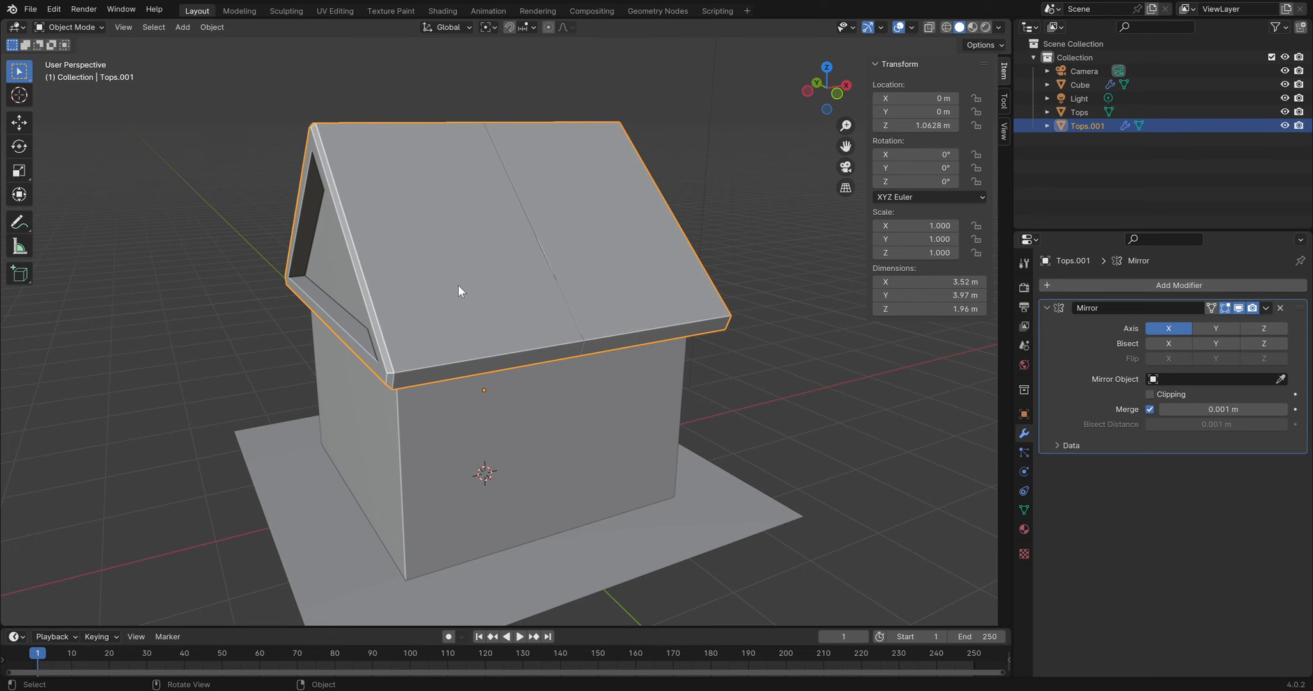
middle_click_drag(552, 350, 847, 332)
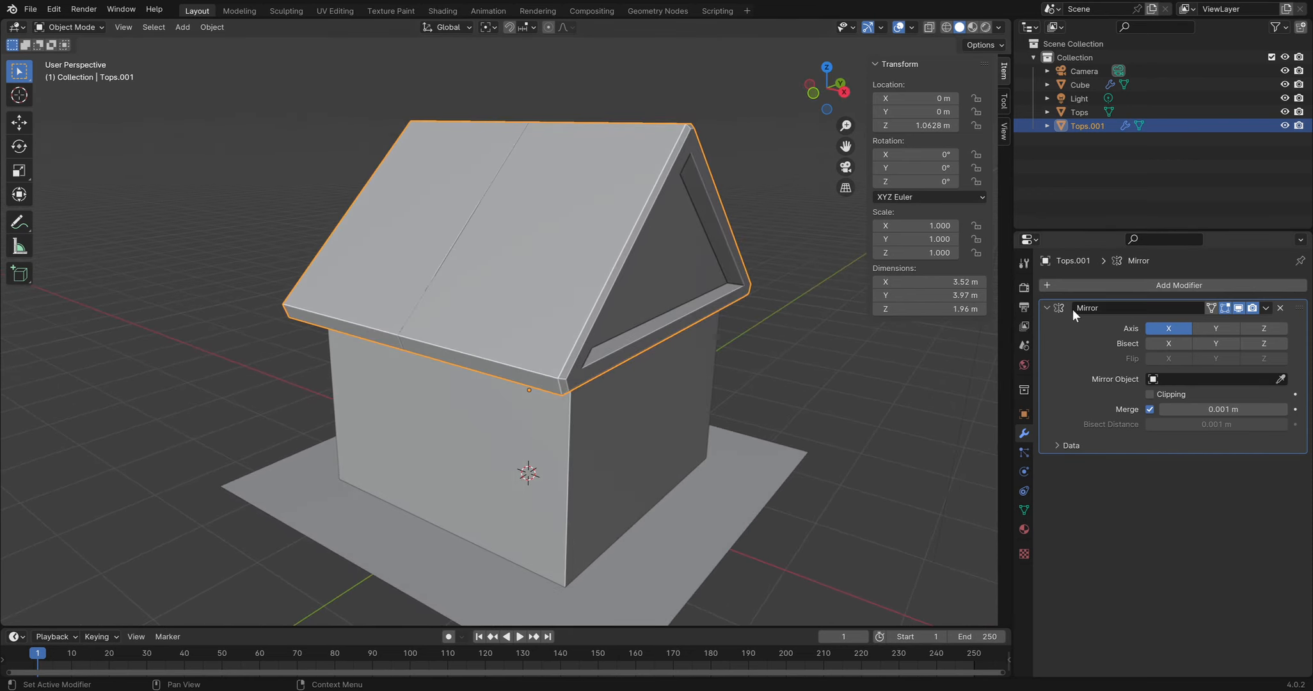
left_click(1053, 307)
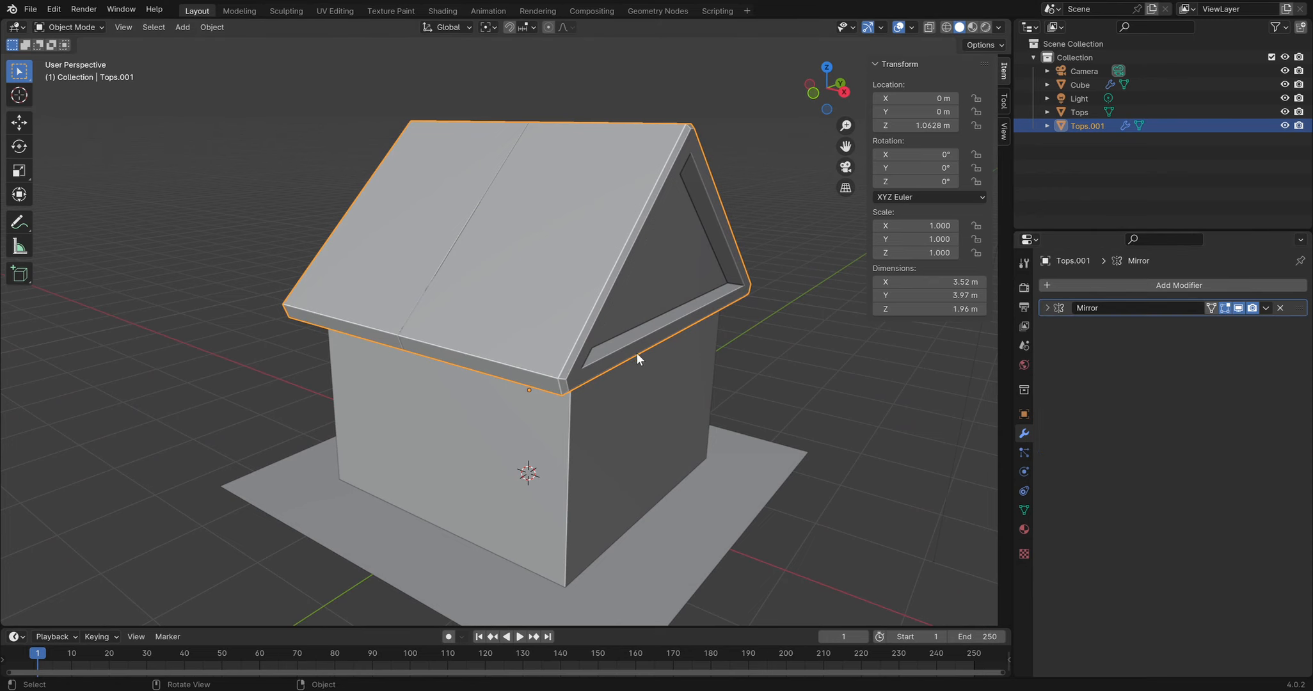
Edit the house body and add two horizontal loop cuts around the walls, one near the top and one lower down
middle_click_drag(441, 293, 550, 377)
left_click(793, 384)
middle_click_drag(793, 385, 384, 313)
left_click(627, 312)
left_click(582, 376)
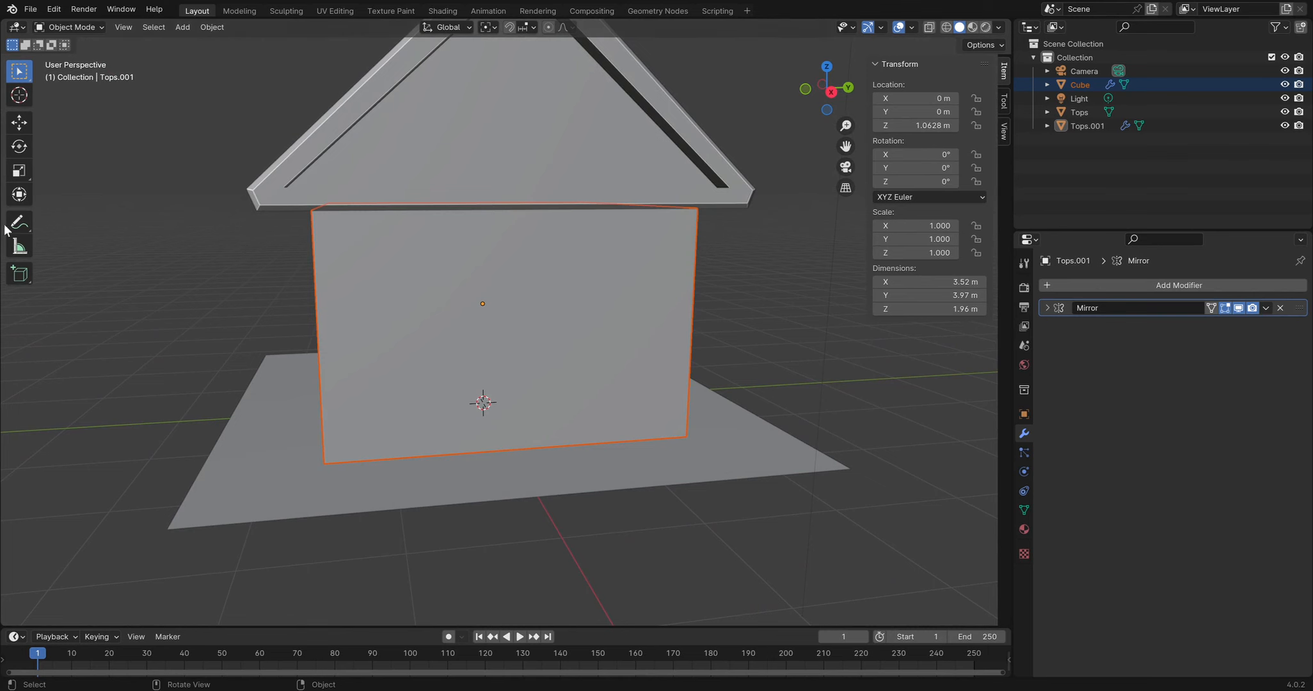
key("Tab")
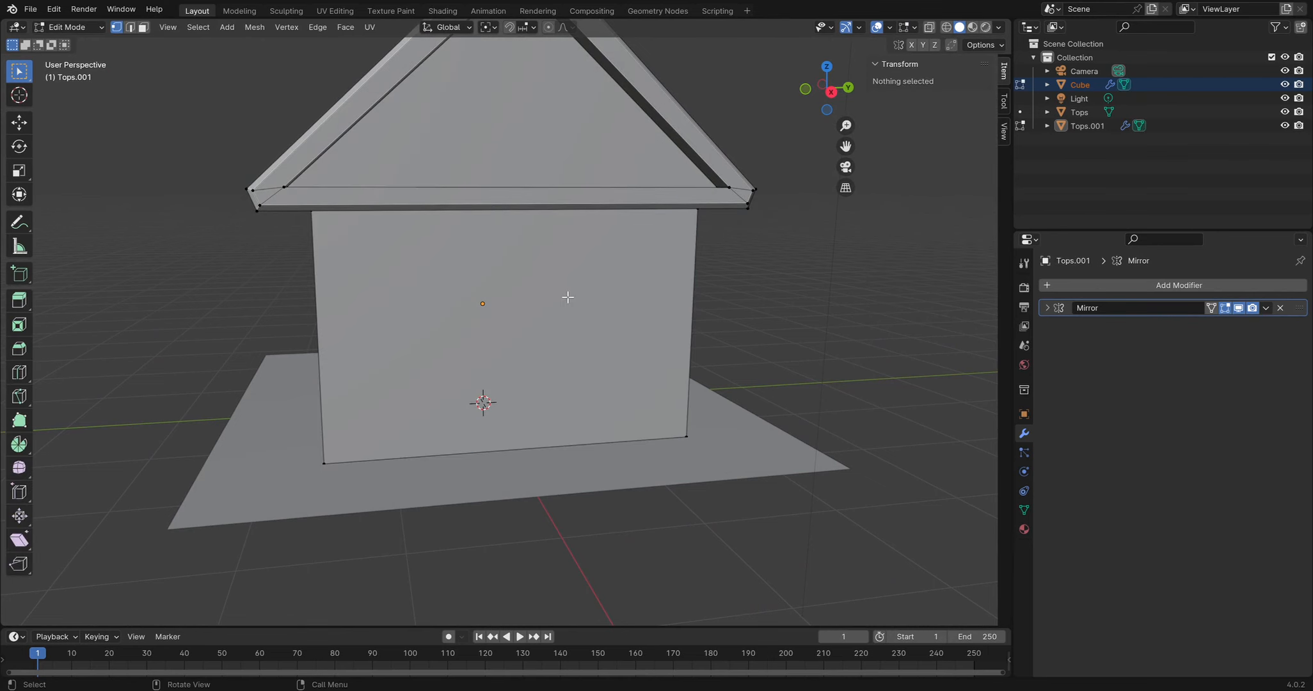
left_click(20, 375)
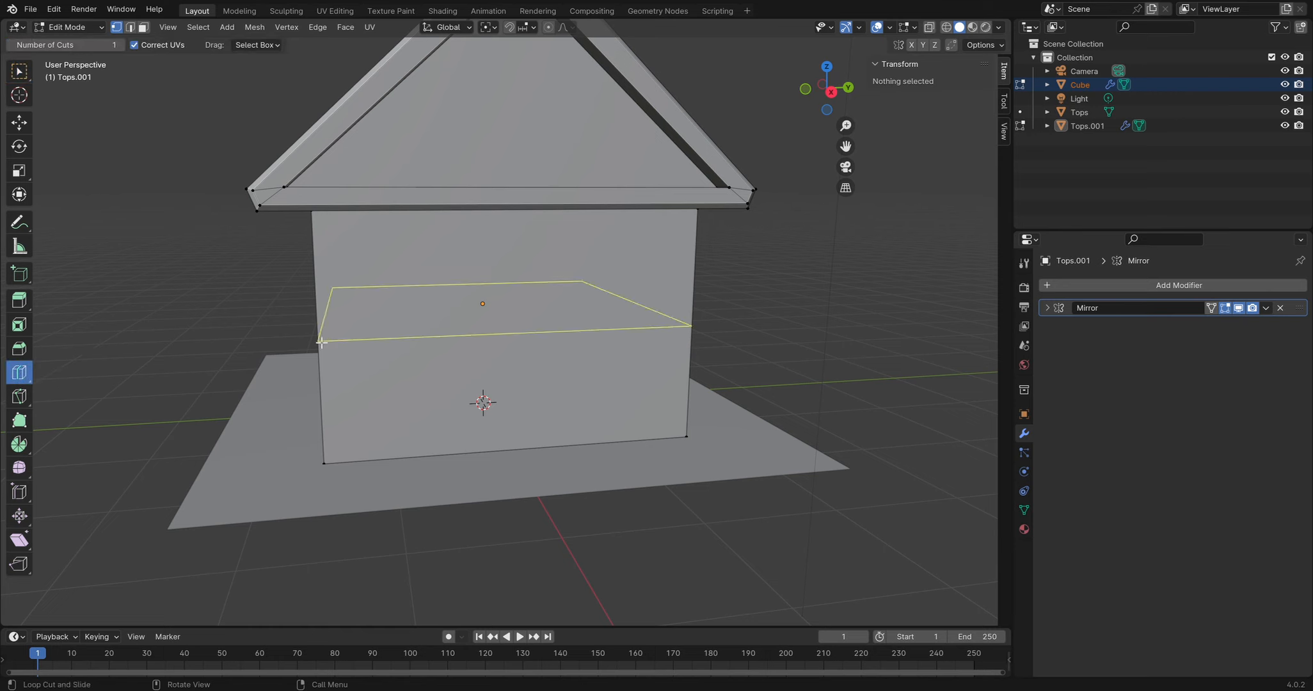
left_click_drag(317, 328, 349, 261)
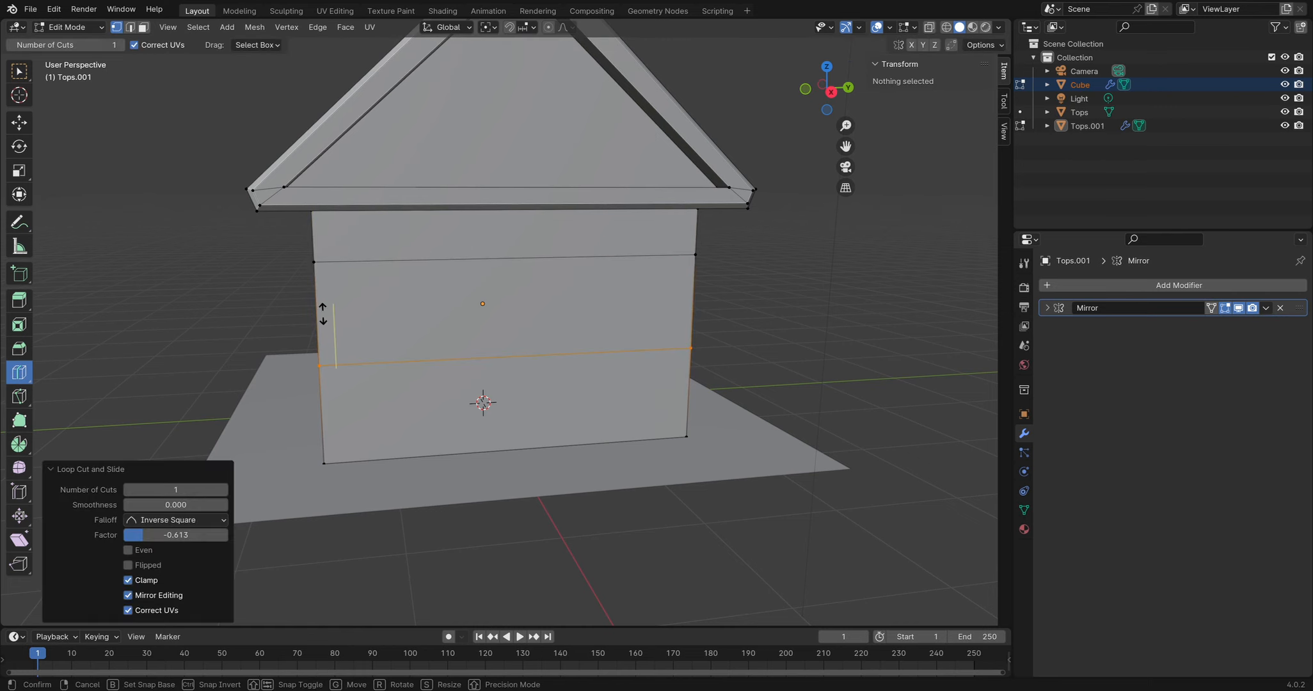
left_click_drag(323, 313, 331, 356)
Add two vertical loop cuts on the gable-end wall, one toward each side, to outline the window
middle_click_drag(552, 325, 541, 307)
left_click_drag(439, 249, 345, 253)
left_click_drag(553, 251, 597, 253)
Add two vertical loop cuts near one end of the side wall under the eave to outline the door
middle_click_drag(639, 296, 463, 347)
middle_click_drag(644, 338, 556, 282)
left_click_drag(556, 281, 344, 282)
left_click_drag(615, 269, 521, 275)
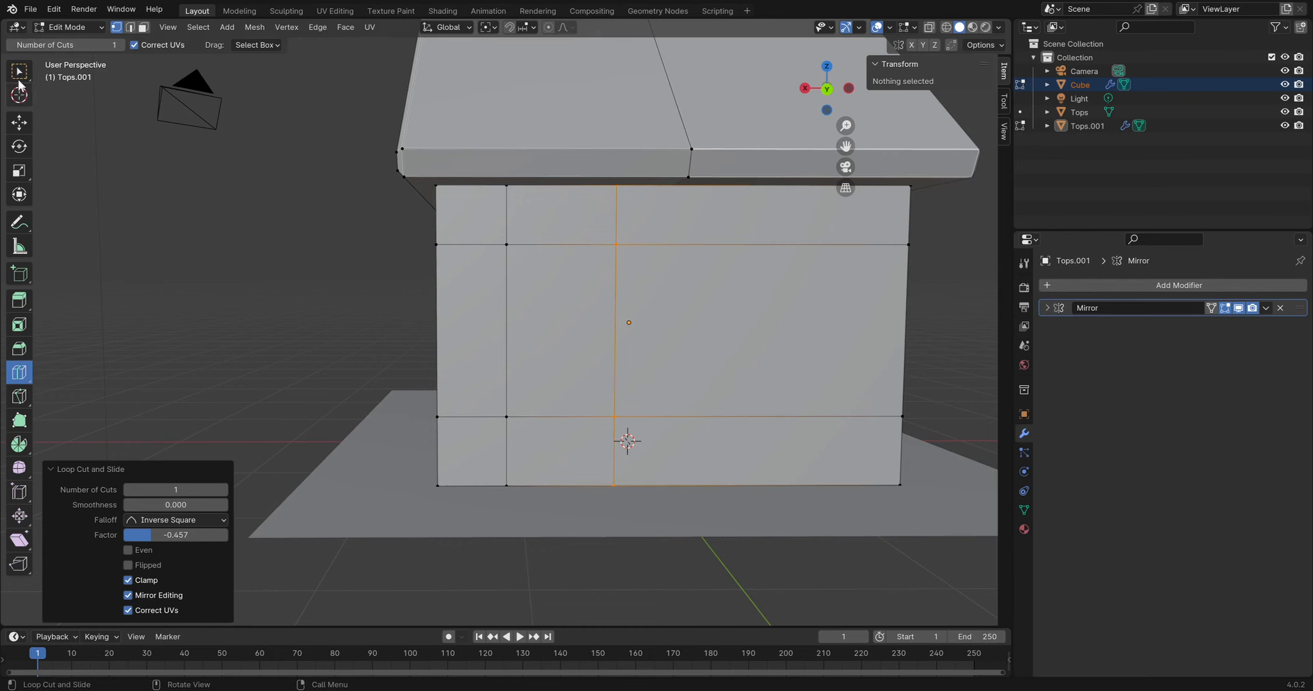
Select the middle and bottom faces of the door column in the side wall and separate them into their own object
left_click(19, 72)
left_click(600, 331)
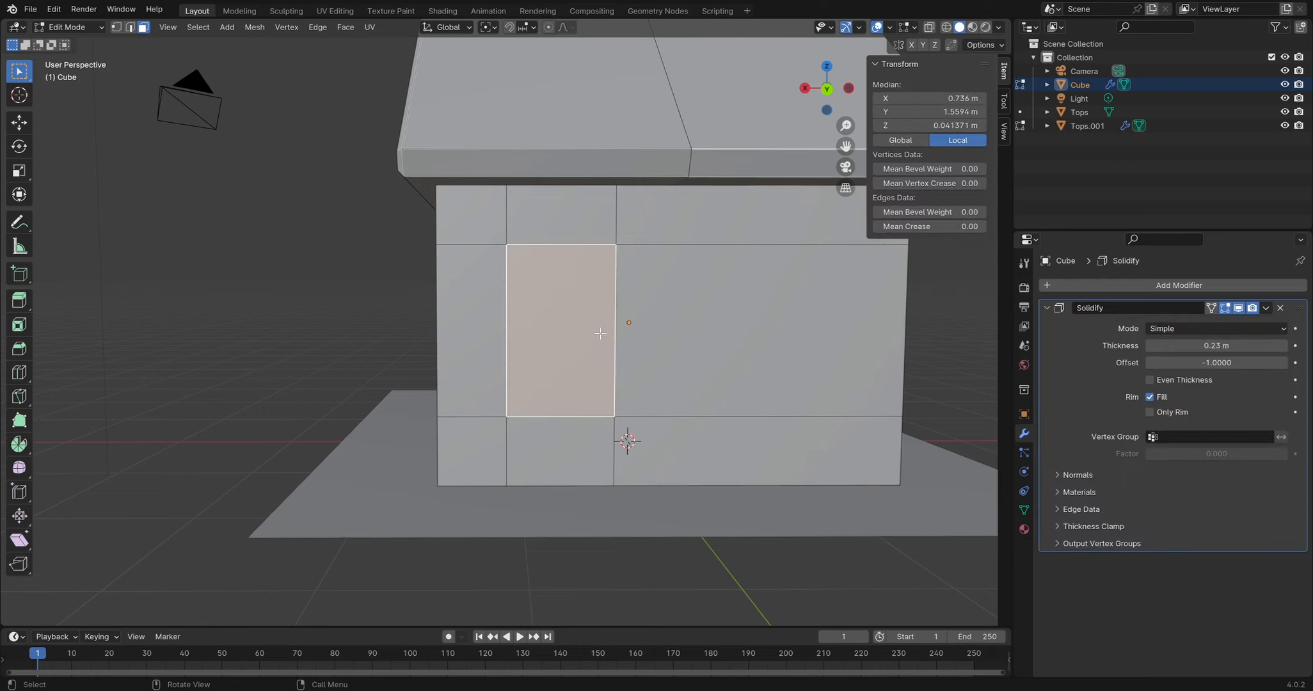
left_click(572, 477, "shift")
middle_click_drag(572, 477, 599, 339)
key("p")
left_click(569, 410)
Separate the central window face of the gable-end wall into its own object and return to Object Mode
left_click(523, 337)
key("p")
left_click(485, 364)
middle_click_drag(517, 316, 433, 359)
scroll(527, 391, "up", 1)
middle_click_drag(525, 392, 589, 323)
key("Tab")
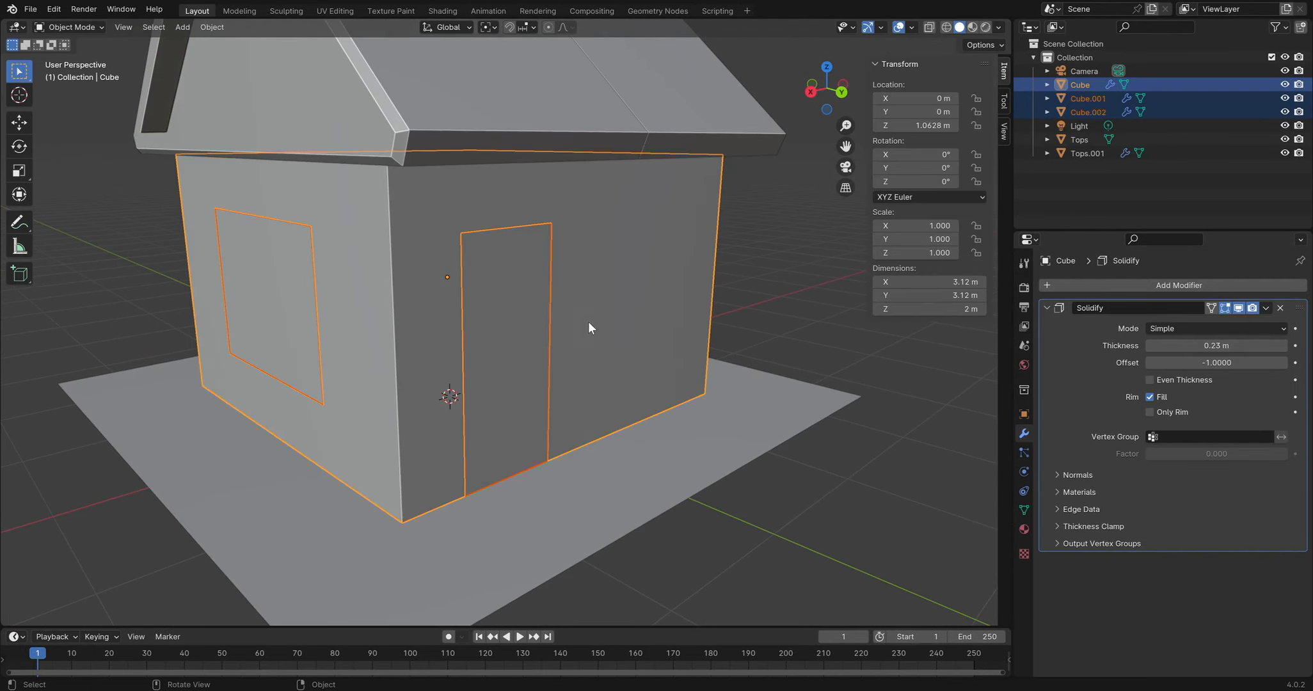
Select the door object and set its Solidify thickness to 0.09 m
left_click(553, 350)
scroll(467, 342, "up", 3)
middle_click_drag(439, 367, 520, 355)
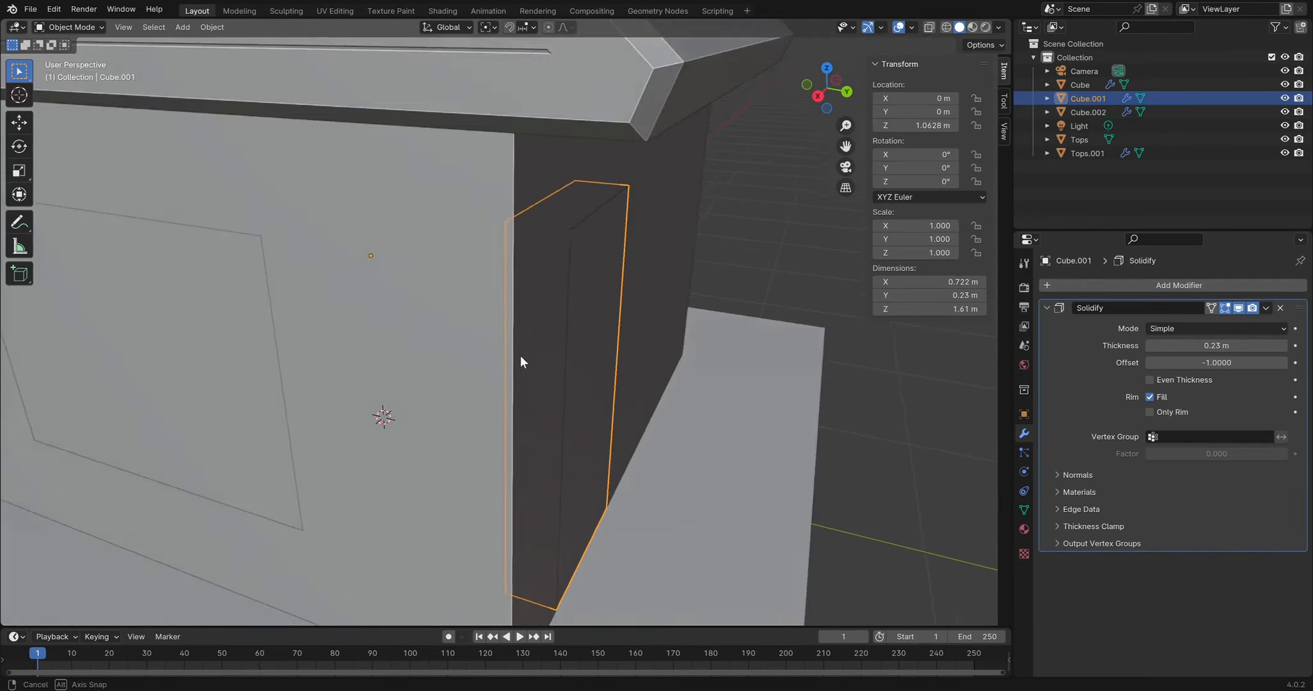
middle_click_drag(609, 376, 585, 379)
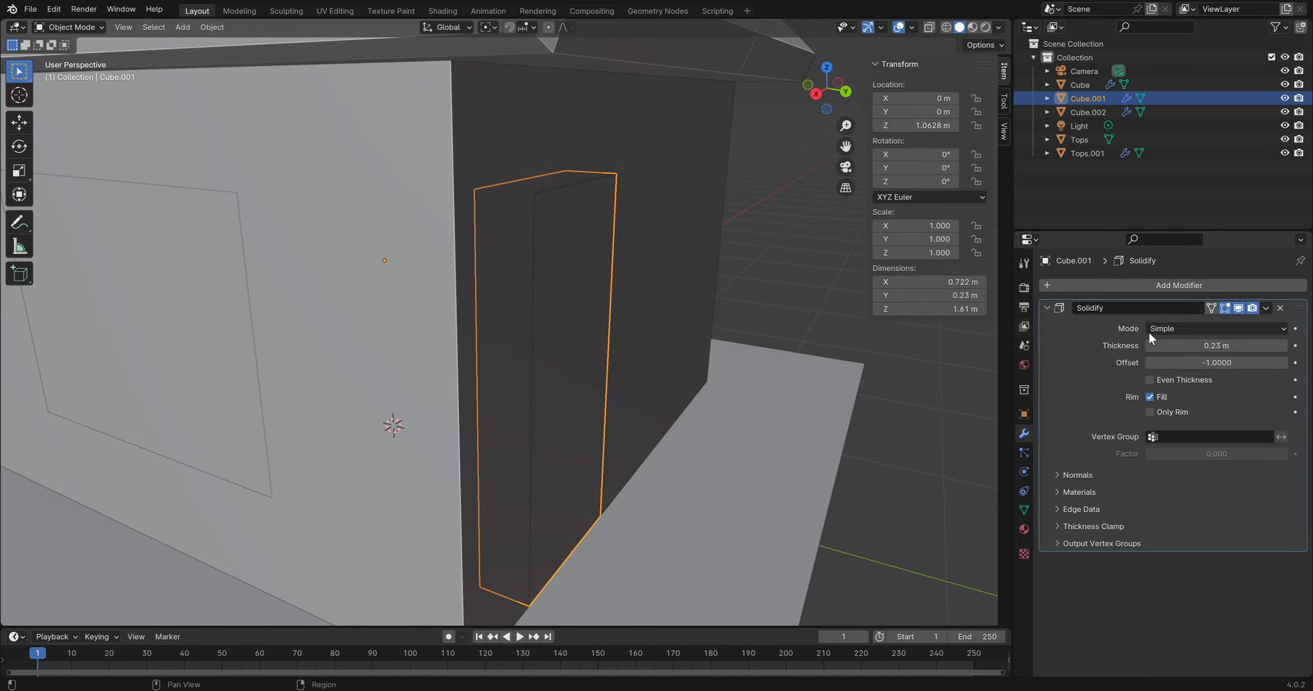
left_click_drag(1216, 345, 1178, 345)
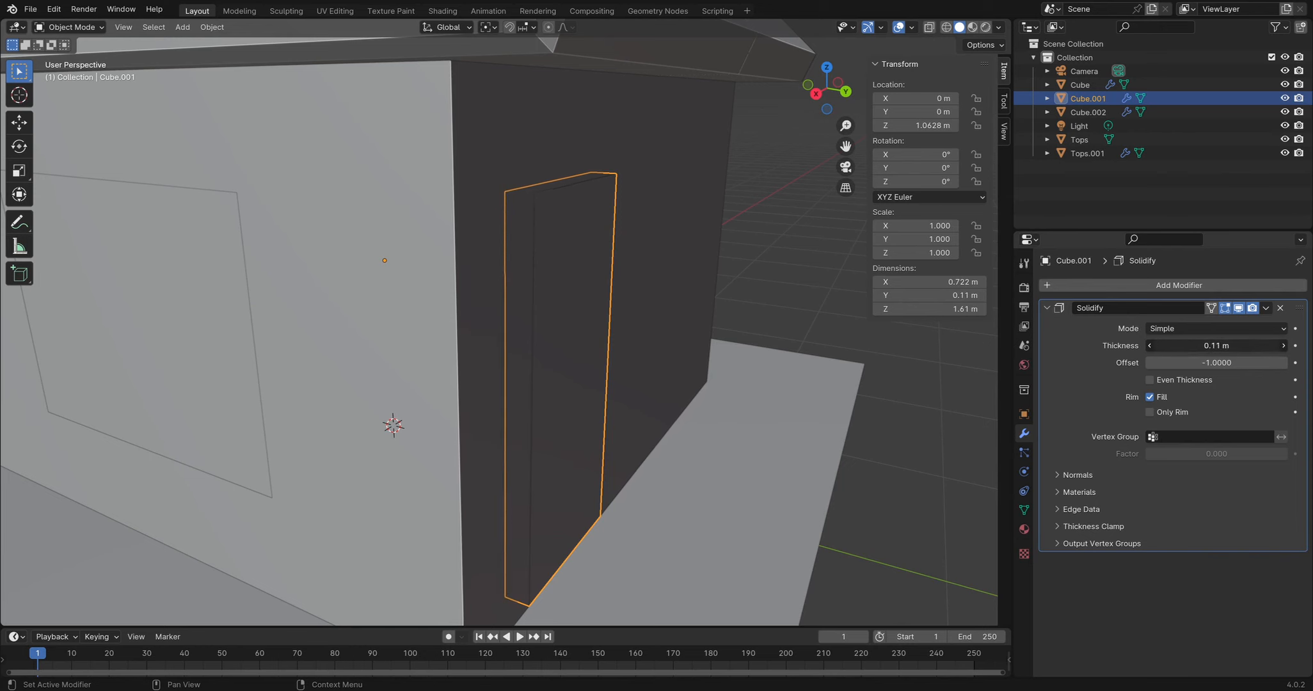
Move the door object along the Y axis to recess it into the side wall, and deselect it
key("g")
key("x")
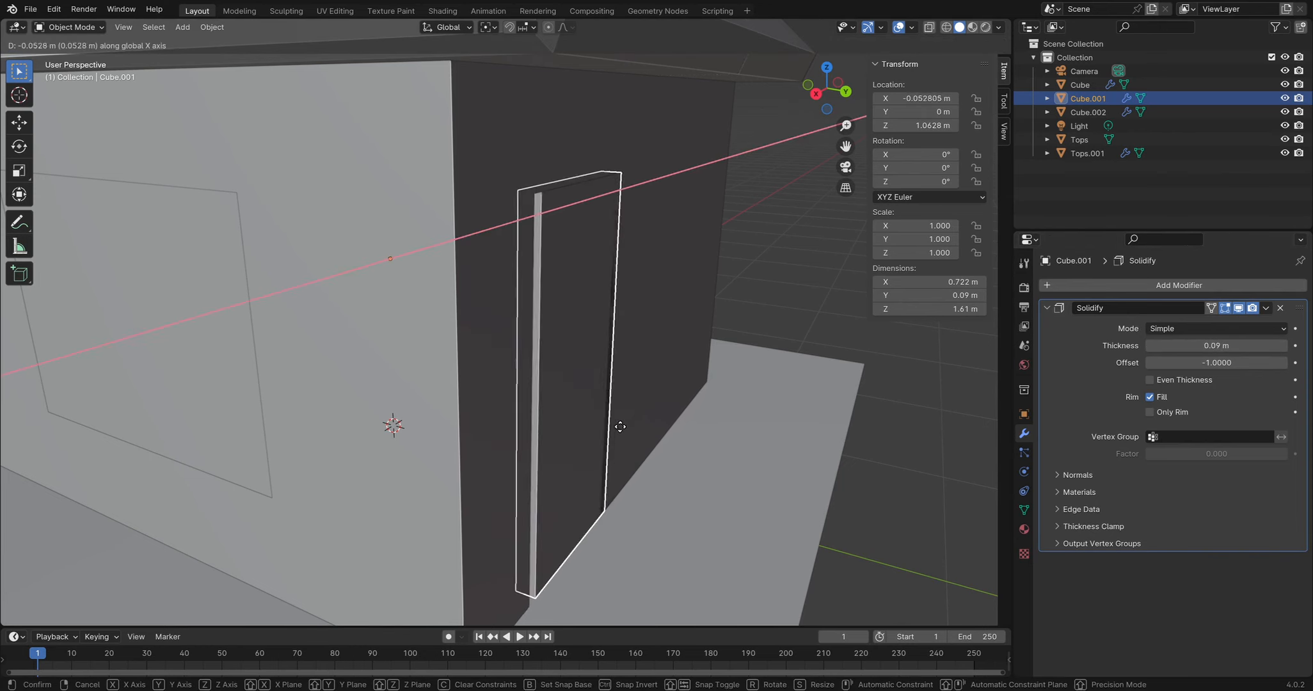
key("y")
left_click(610, 421)
middle_click_drag(568, 386, 827, 312)
left_click(826, 312)
Select the window object in the gable-end wall and set its Solidify thickness to 0.06 m
scroll(435, 346, "down", 1)
middle_click_drag(424, 345, 616, 352)
left_click(323, 319)
scroll(372, 322, "up", 2)
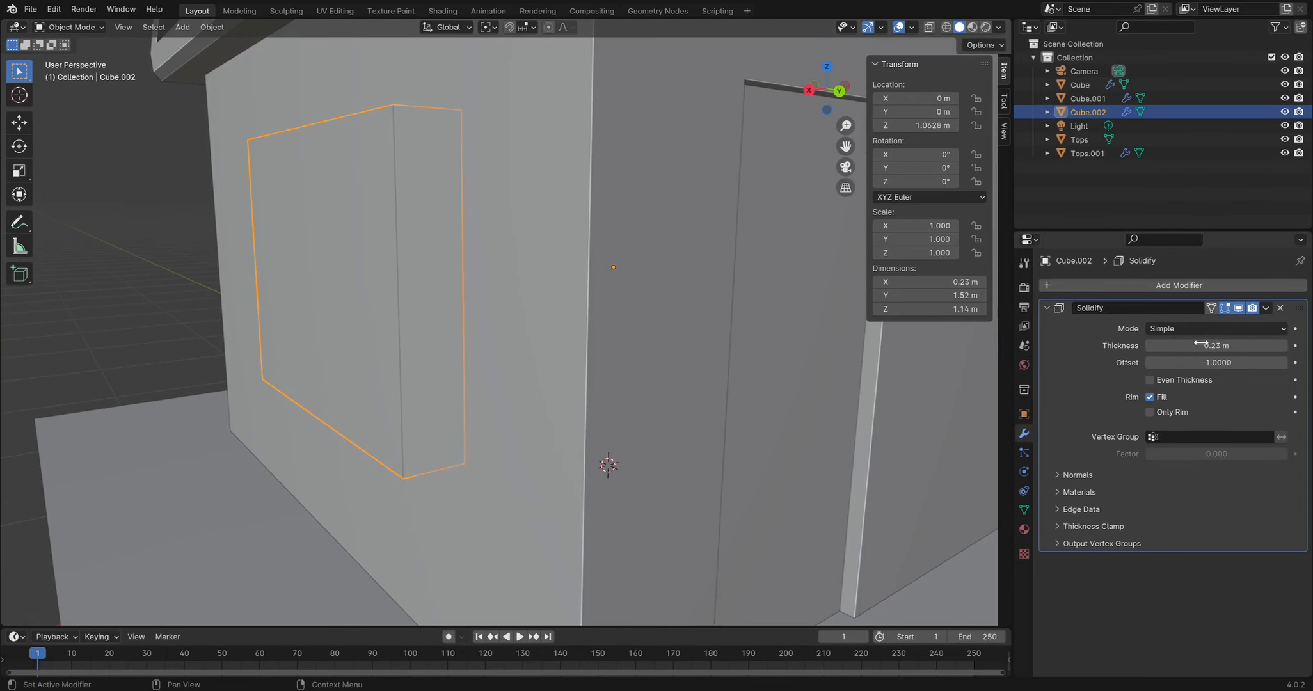
left_click_drag(1216, 345, 1197, 346)
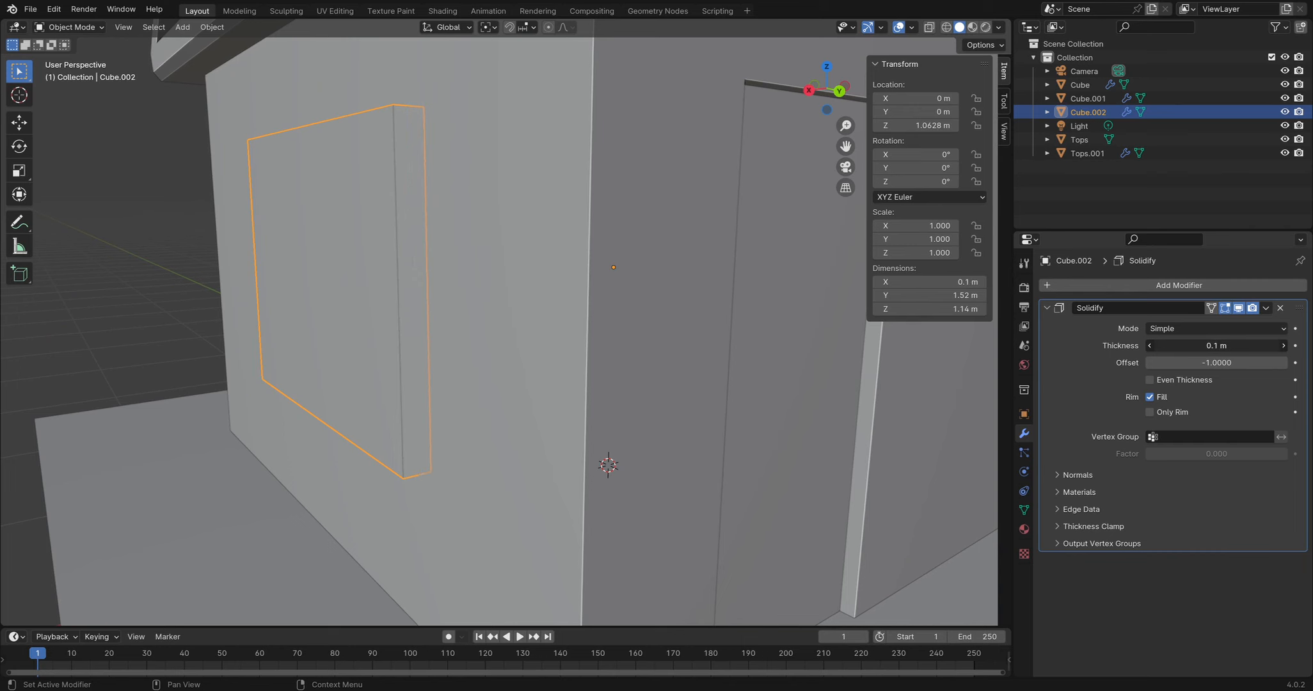
Recess the window about 0.048 m into the gable-end wall along the X axis and deselect it
key("g")
key("x")
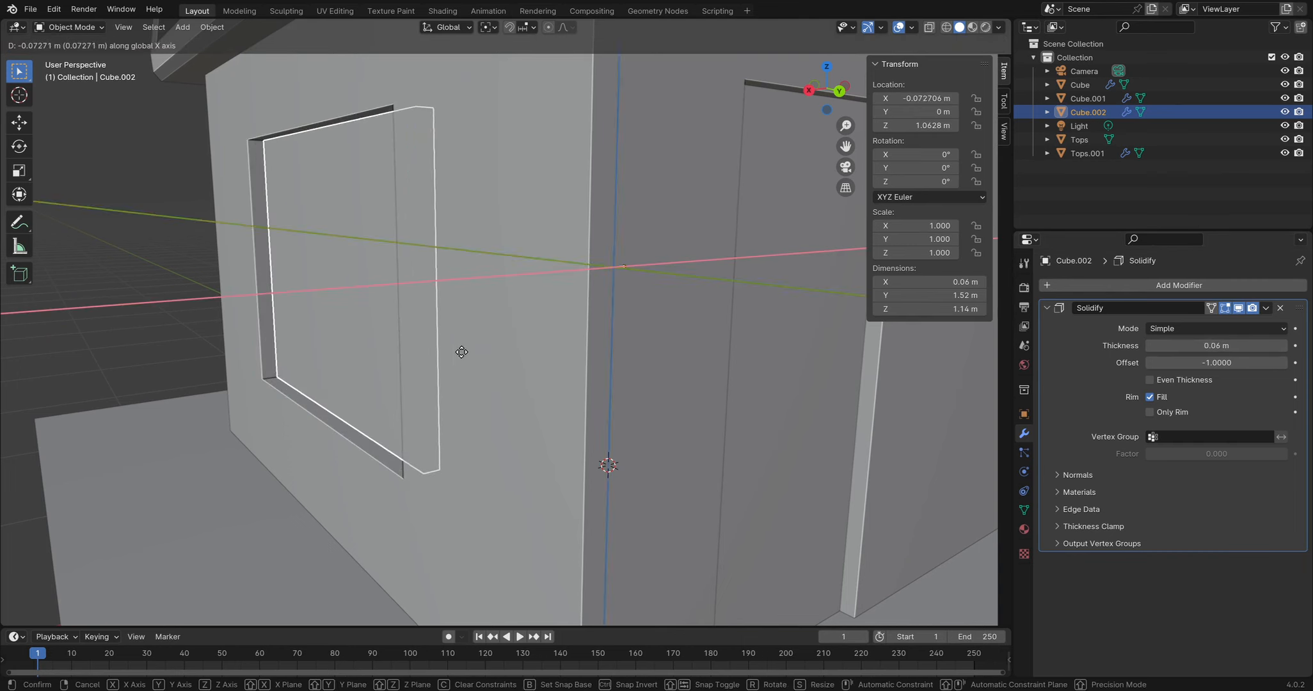
left_click(463, 347)
middle_click_drag(416, 298, 627, 322)
key("g")
key("z")
key("x")
left_click(817, 417)
scroll(794, 394, "down", 3)
middle_click_drag(787, 384, 638, 247)
left_click(783, 324)
scroll(768, 325, "down", 2)
scroll(635, 327, "up", 4)
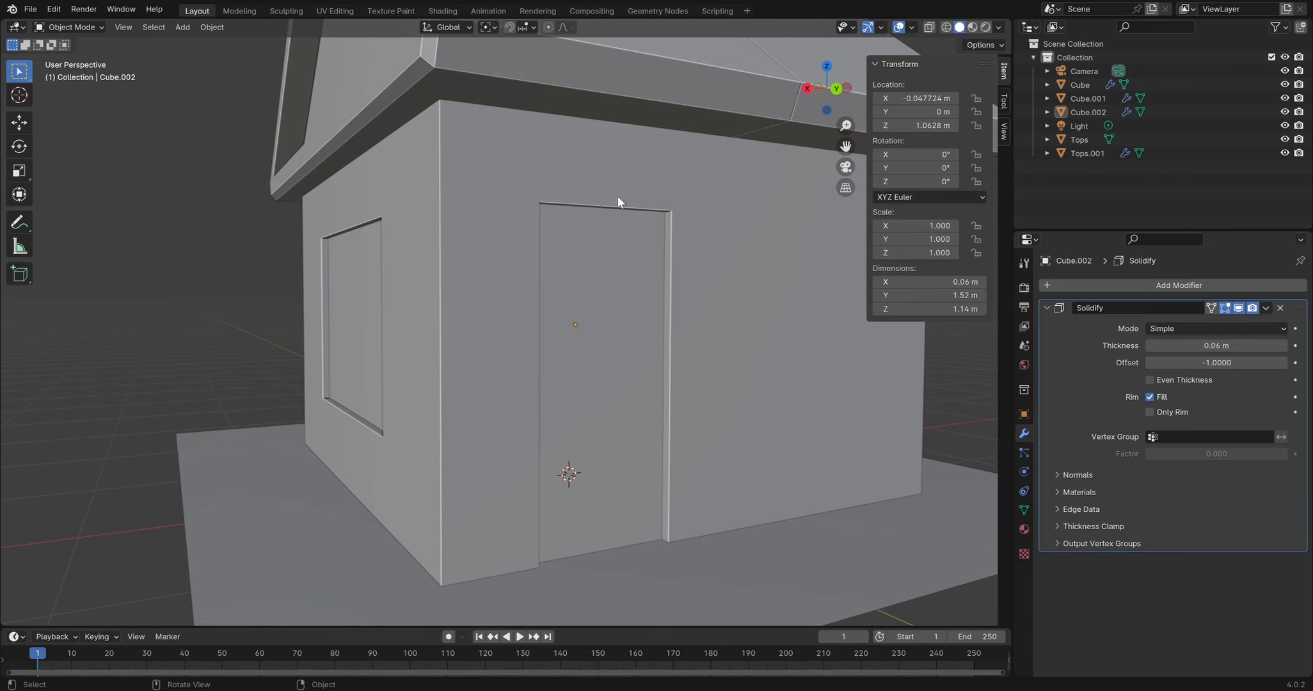
middle_click_drag(611, 197, 565, 449)
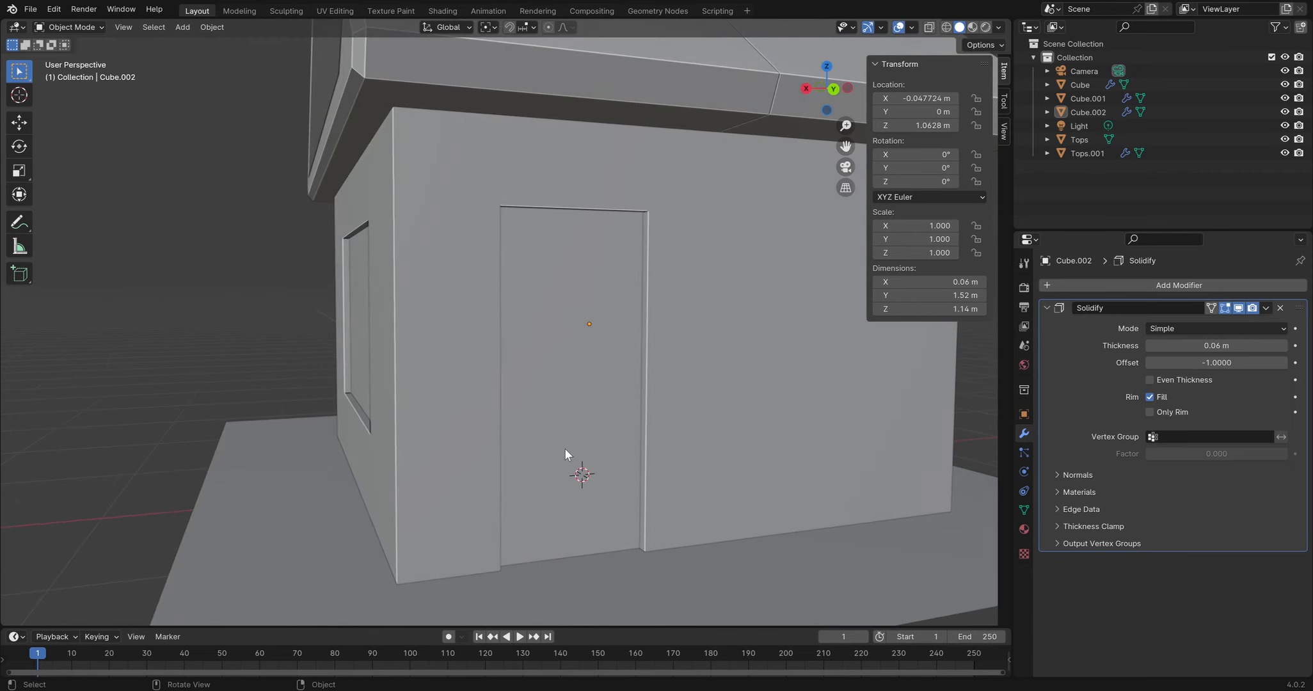
key("shift+a")
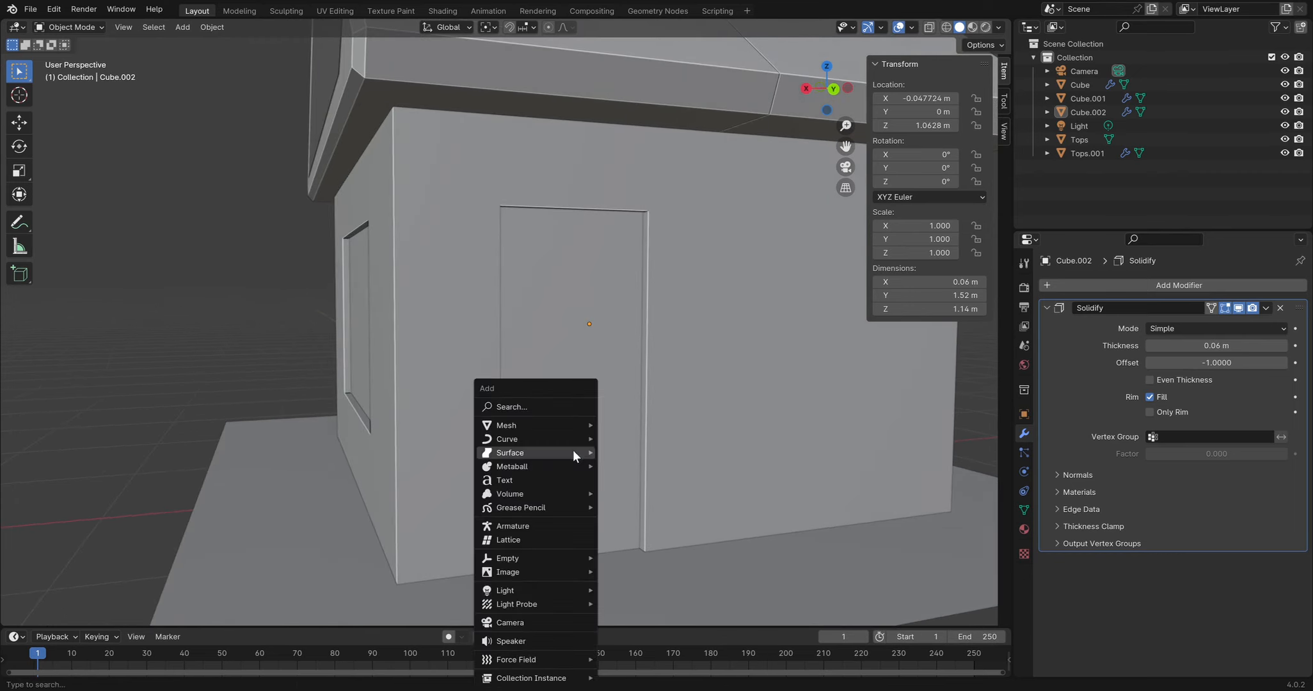
mouse_move(537, 425)
left_click(657, 445)
middle_click_drag(495, 480, 614, 500)
key("ctrl+z")
Place the 3D cursor on the wall just above the door, add a cube there and scale it to 0.208
middle_click_drag(614, 427, 558, 415)
mouse_move(588, 276)
middle_mouse_down()
mouse_move(592, 262)
mouse_move(602, 271)
mouse_move(590, 258)
middle_mouse_up()
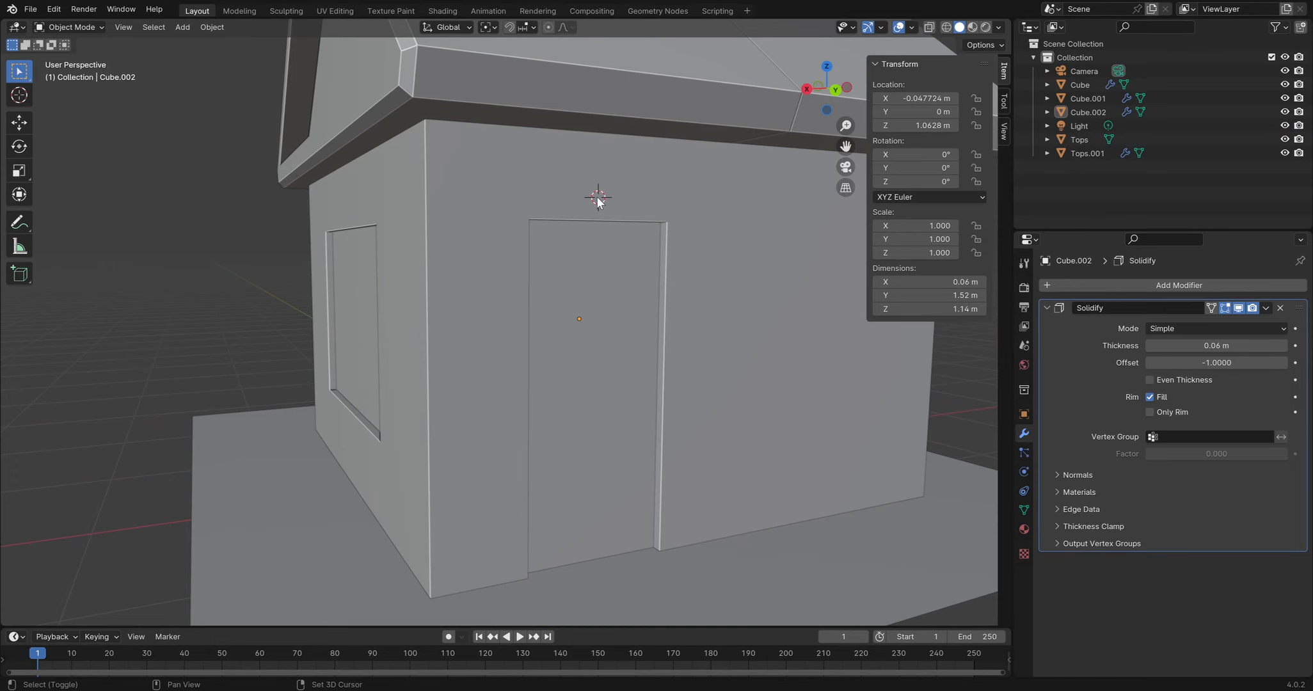
middle_click_drag(625, 221, 617, 183)
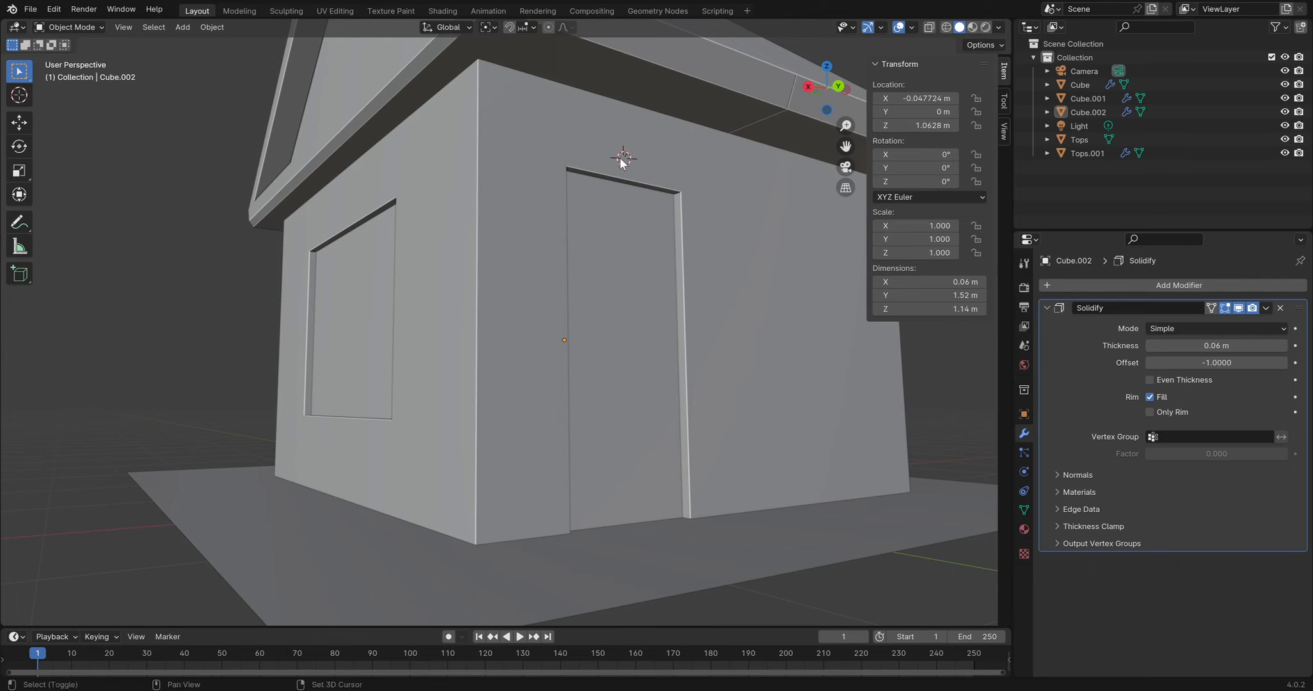
key("shift+a")
mouse_move(619, 157)
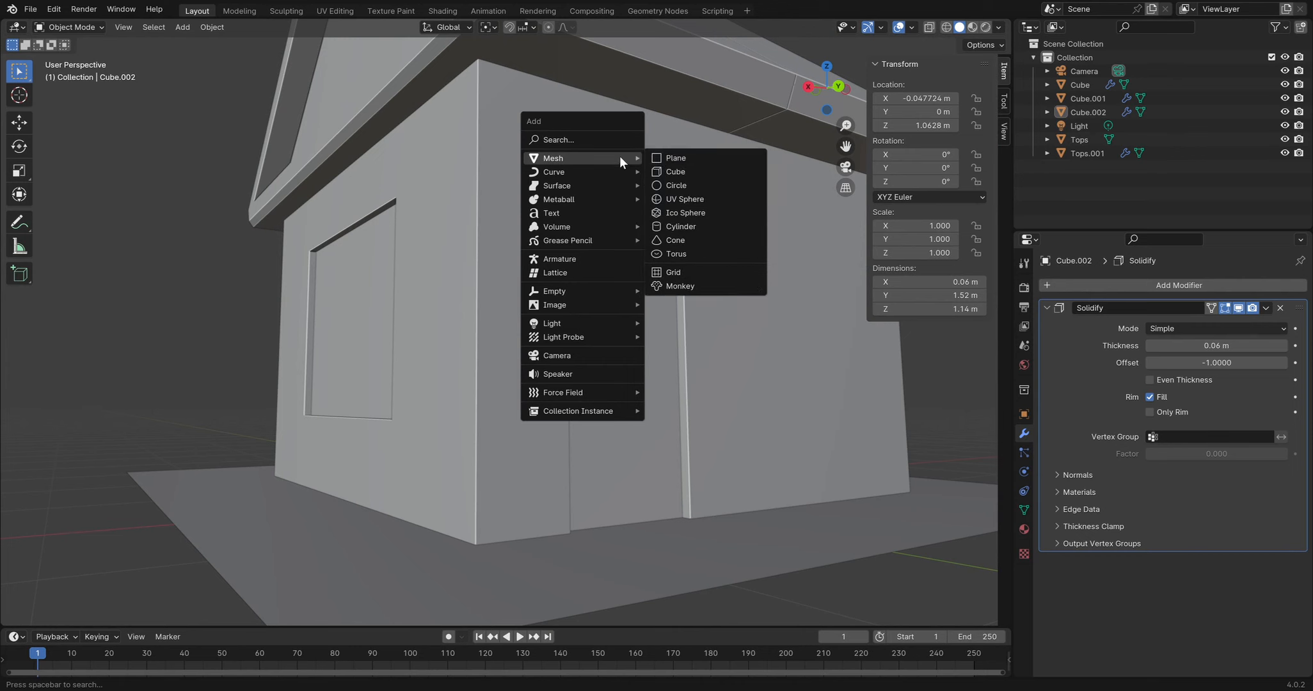
left_click(700, 172)
middle_click_drag(699, 173, 812, 366)
key("s")
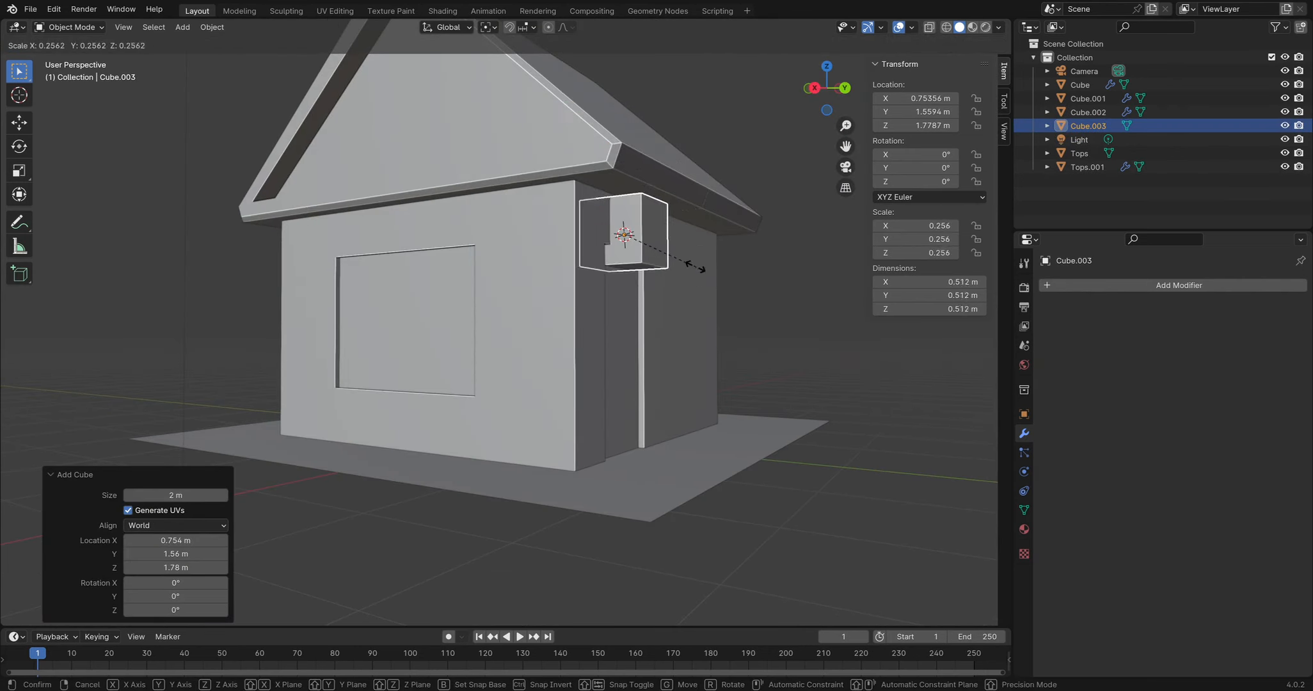
left_click(689, 259)
middle_click_drag(688, 259, 591, 260)
scroll(591, 260, "up", 2)
middle_click_drag(591, 212, 640, 276)
key("g")
key("z")
key("Escape")
key("r")
key("z")
key("Escape")
Flatten the cube above the door by 0.139 along Z and move it about 0.17 m outward along Y
key("s")
key("z")
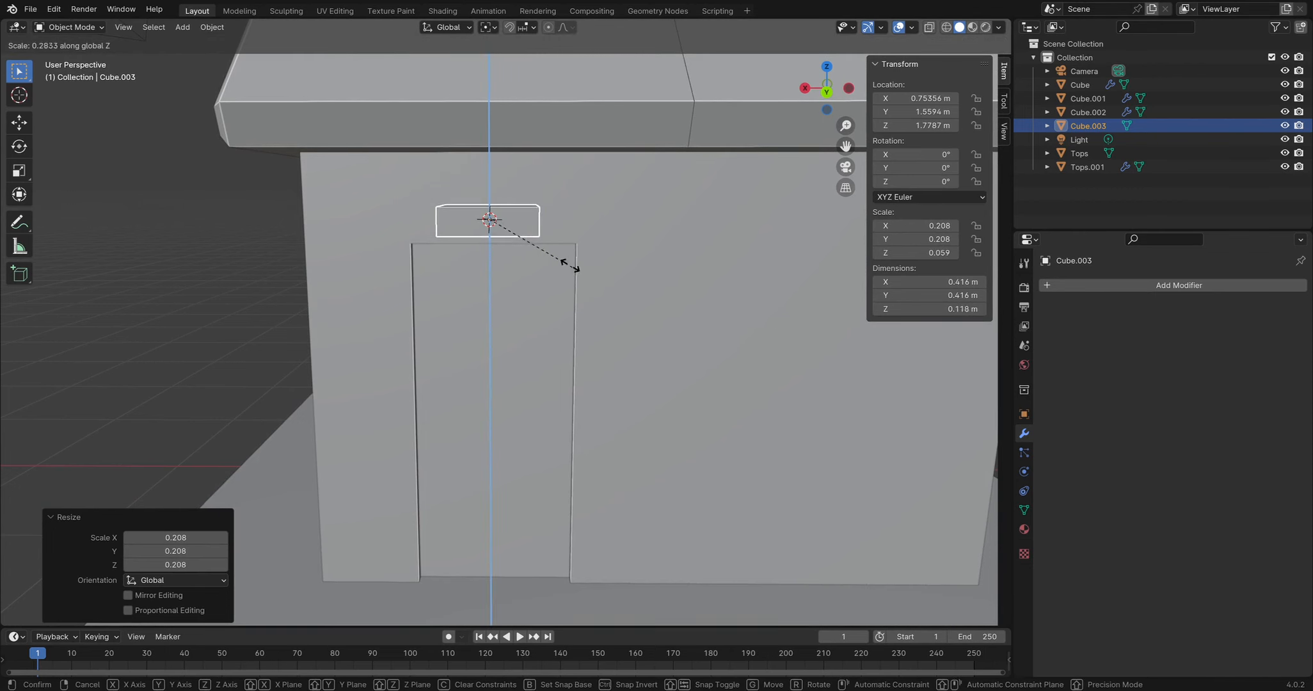
left_click(535, 252)
middle_click_drag(591, 252, 674, 256)
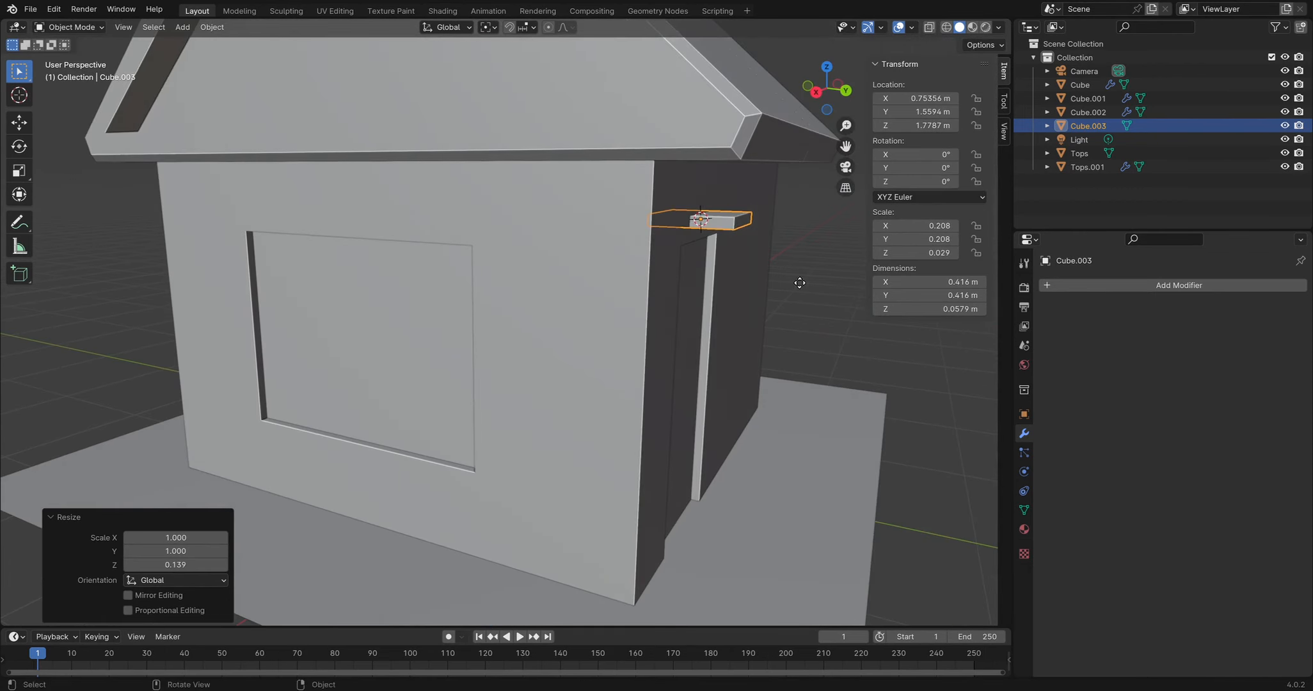
key("g")
key("y")
left_click(769, 245)
Widen the slab above the door along X by a factor of about 2.51 and deselect it
middle_click_drag(769, 246, 663, 212)
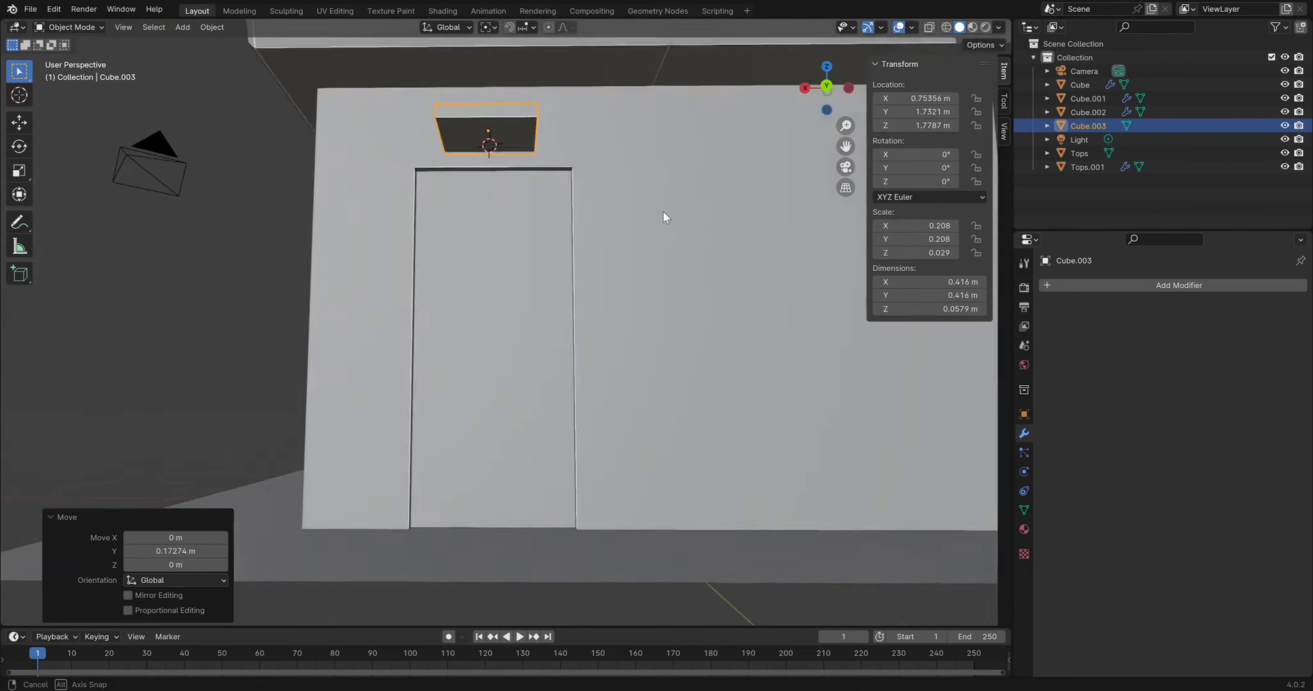
key("s")
key("x")
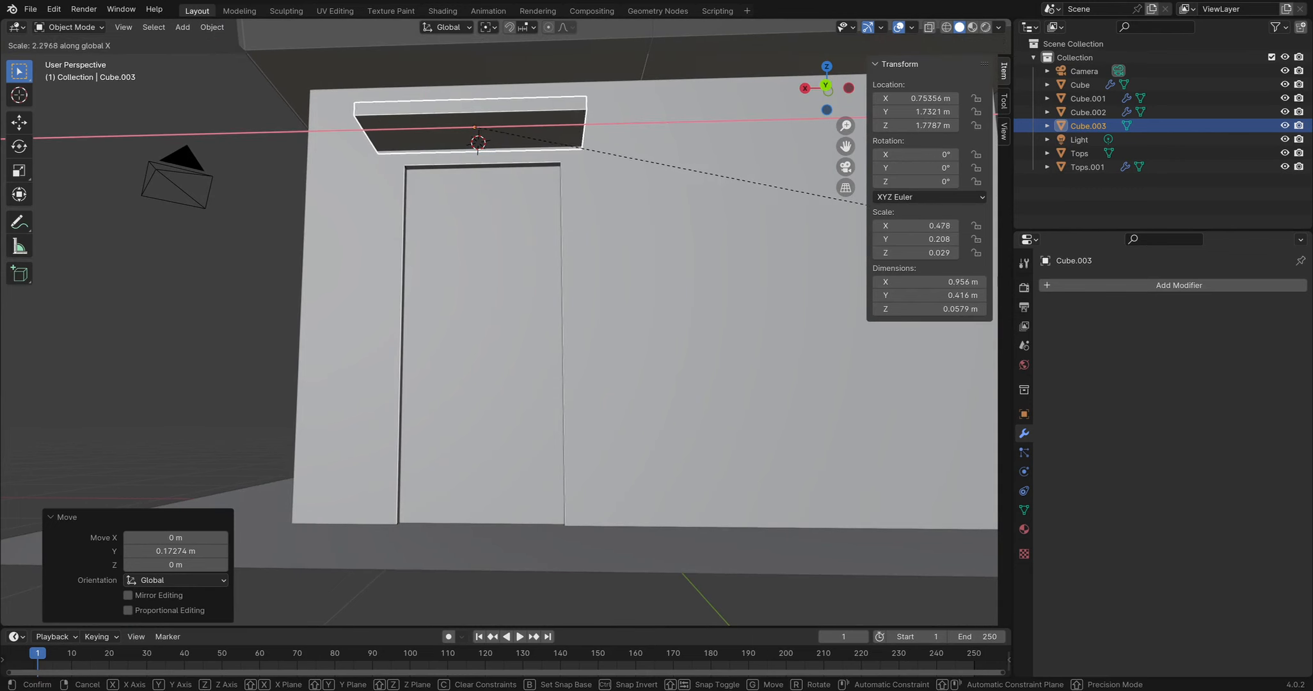
left_click(1000, 228)
middle_click_drag(712, 236, 580, 218)
scroll(782, 257, "up", 2)
scroll(594, 246, "up", 1)
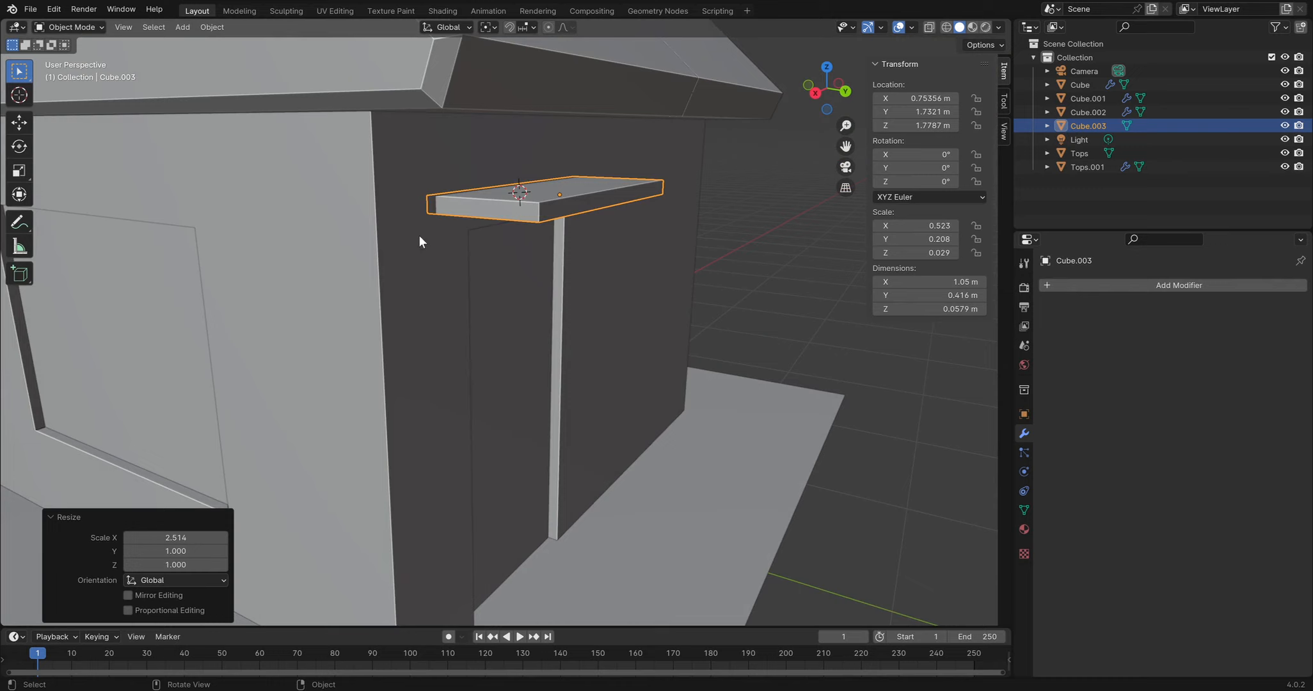
scroll(445, 158, "down", 3)
key("alt+a")
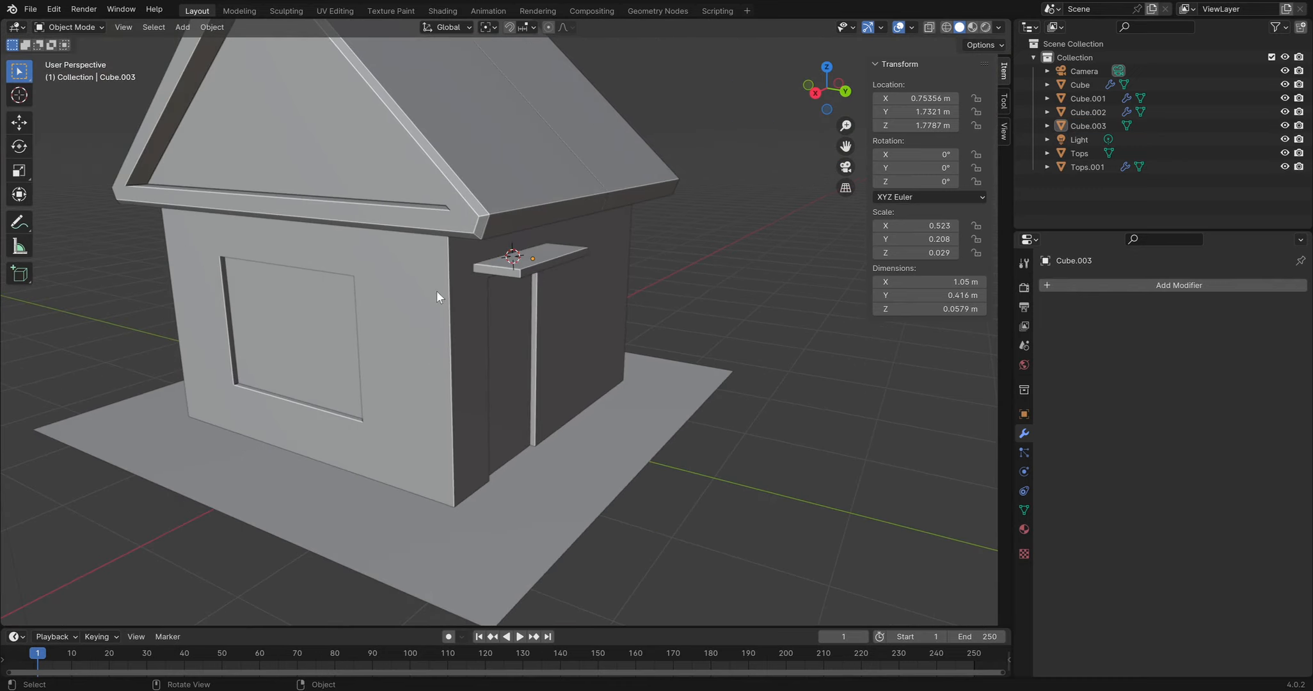
Select the canopy slab above the door and toggle Local View repeatedly, ending with the slab isolated
middle_click_drag(437, 269, 408, 251)
scroll(494, 239, "up", 3)
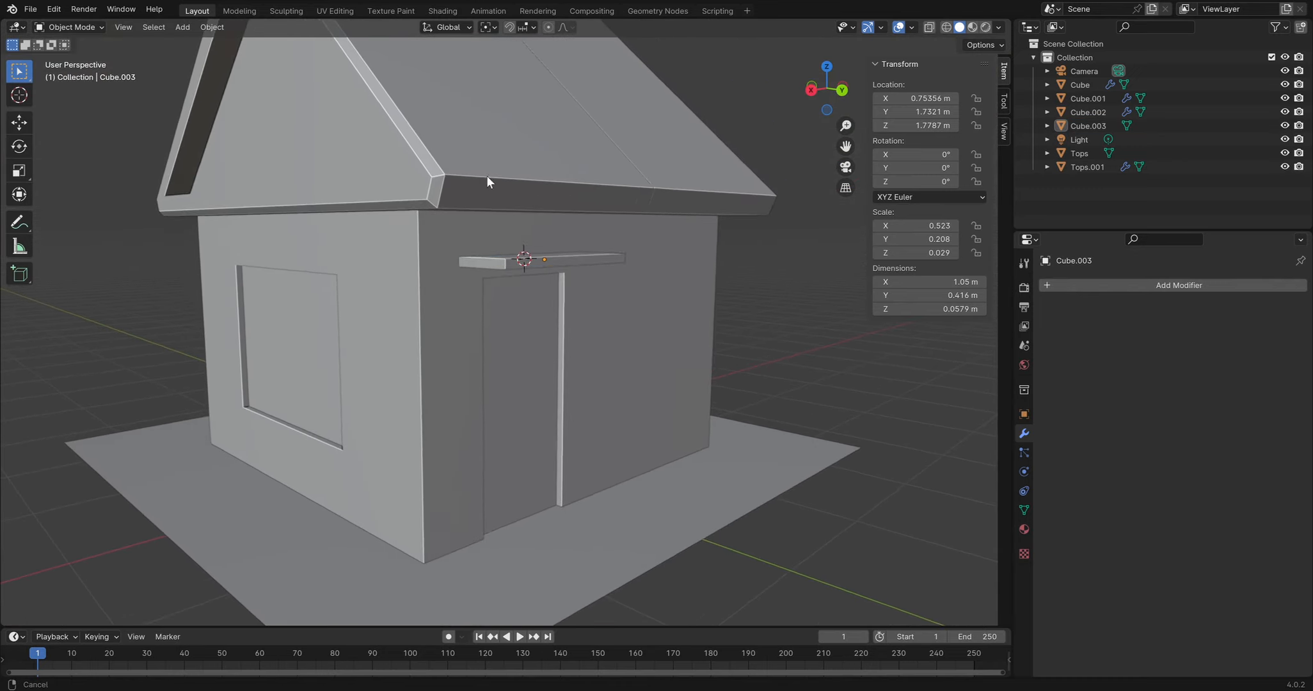
left_click(486, 263)
scroll(566, 253, "up", 2)
middle_click_drag(566, 253, 542, 280)
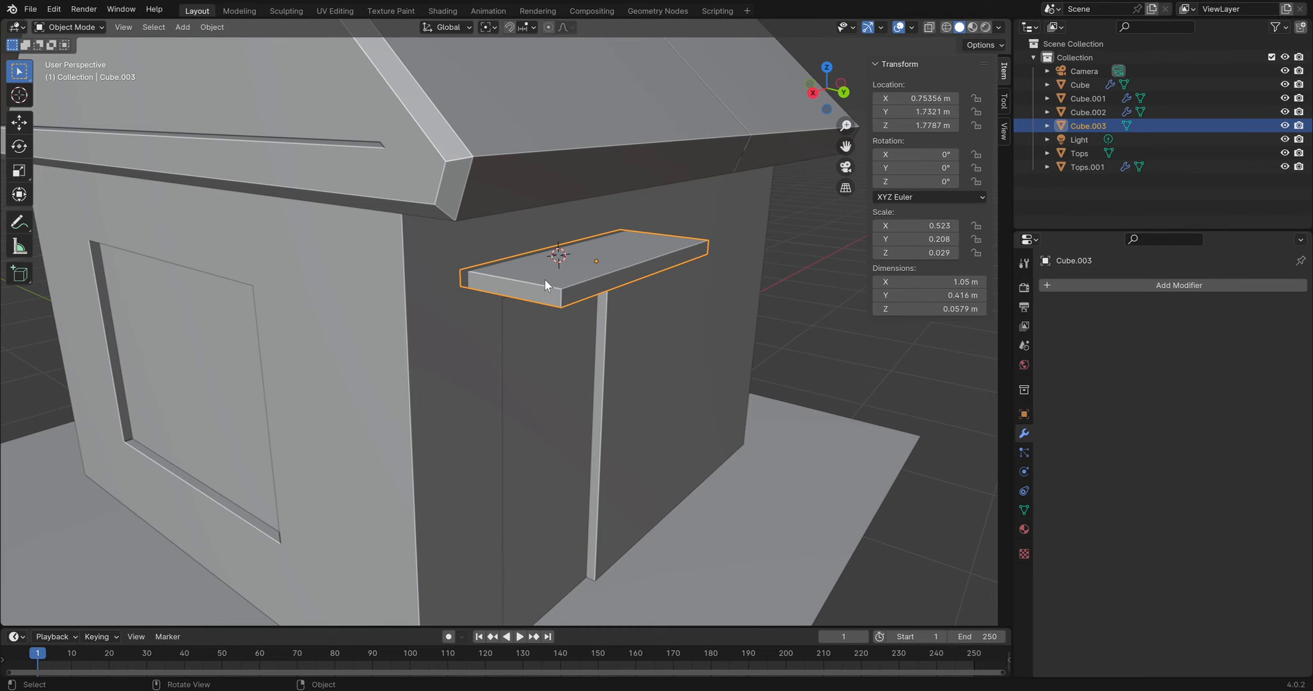
key("KP_Divide")
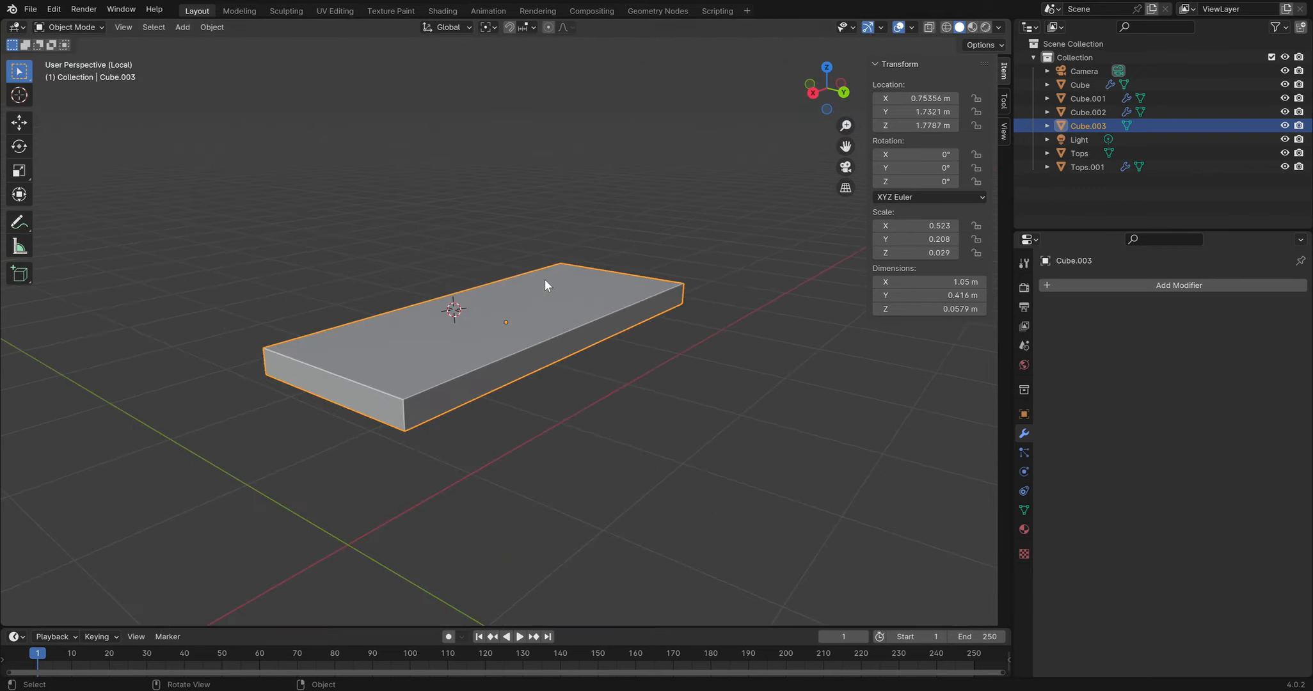
middle_click_drag(708, 318, 842, 172)
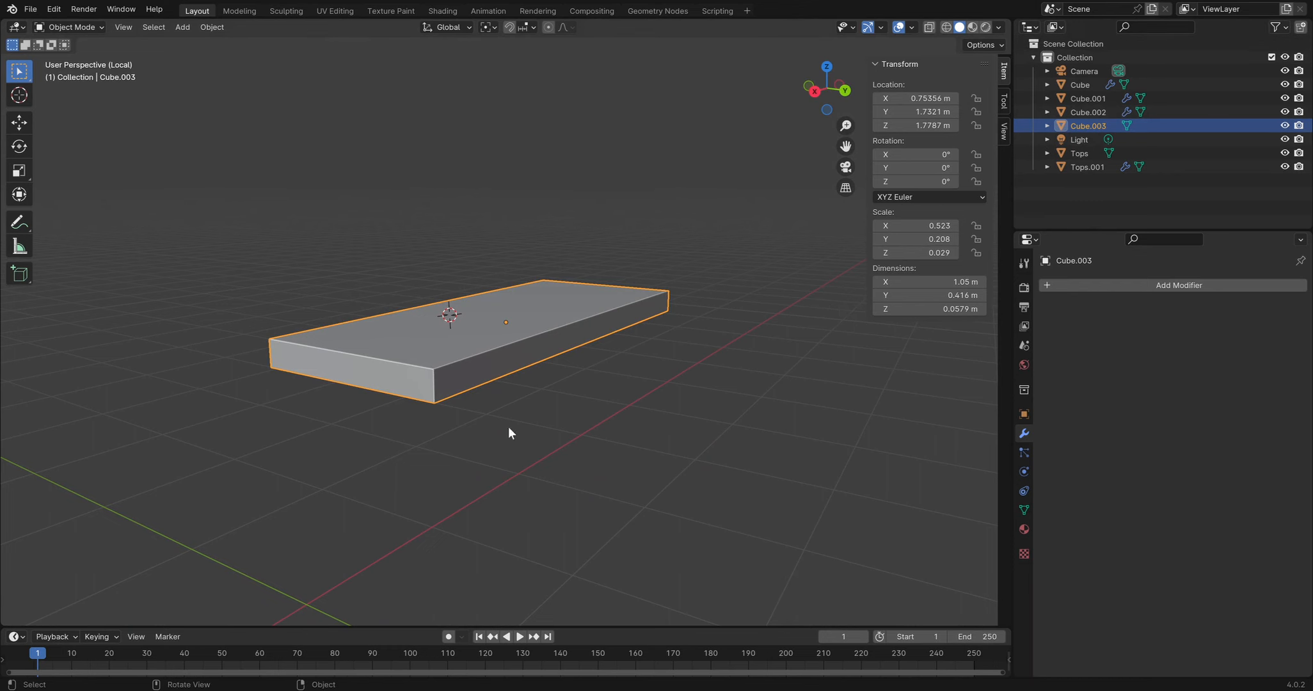
key("KP_Divide")
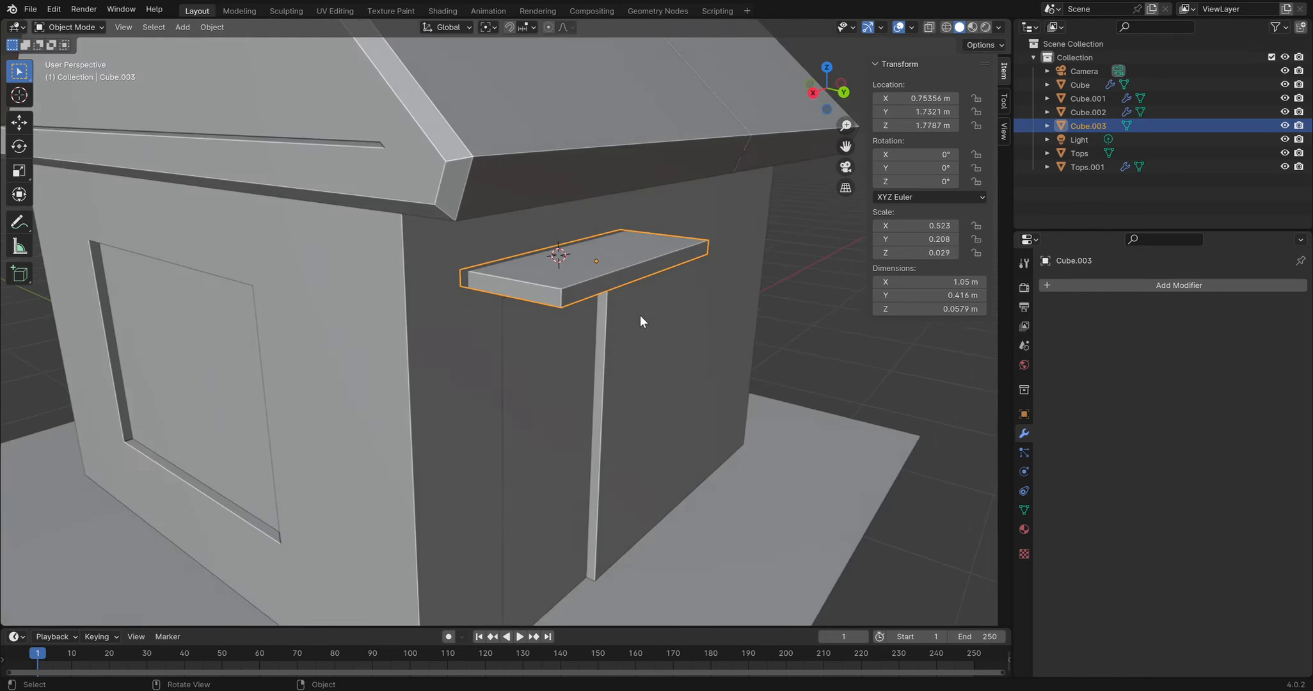
key("KP_Divide")
key("KP_Divide")
key("KP_Divide")
key("KP_Divide")
key("KP_Divide")
key("KP_Divide")
key("KP_Divide")
Enter Edit Mode on the canopy slab and raise its upper wall-side edge along Z to slope the top
middle_click_drag(475, 252, 520, 249)
key("Tab")
middle_click_drag(430, 367, 459, 365)
left_click(406, 356)
middle_click_drag(471, 345, 496, 303)
key("g")
key("z")
left_click(485, 303)
Lower the canopy's upper front edge along Z, return to Object Mode and leave Local View with nothing selected
left_click(504, 308)
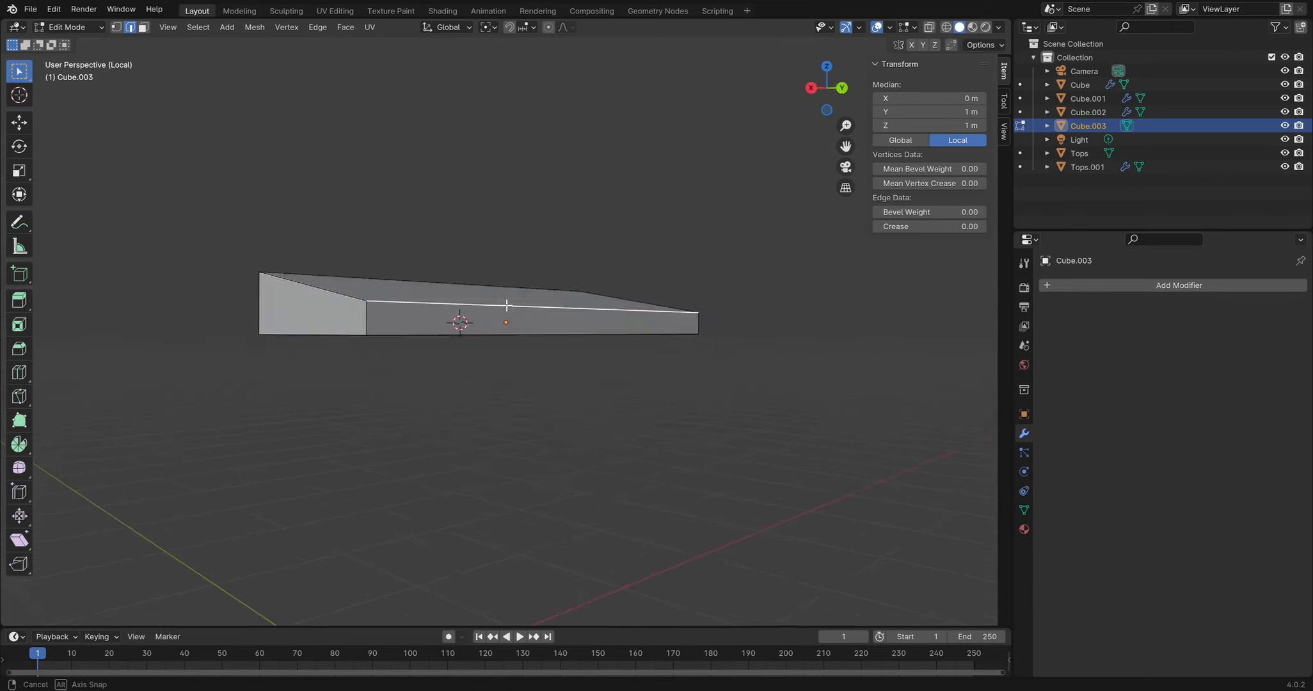
key("g")
key("z")
left_click(504, 314)
middle_click_drag(505, 313, 536, 272)
key("Tab")
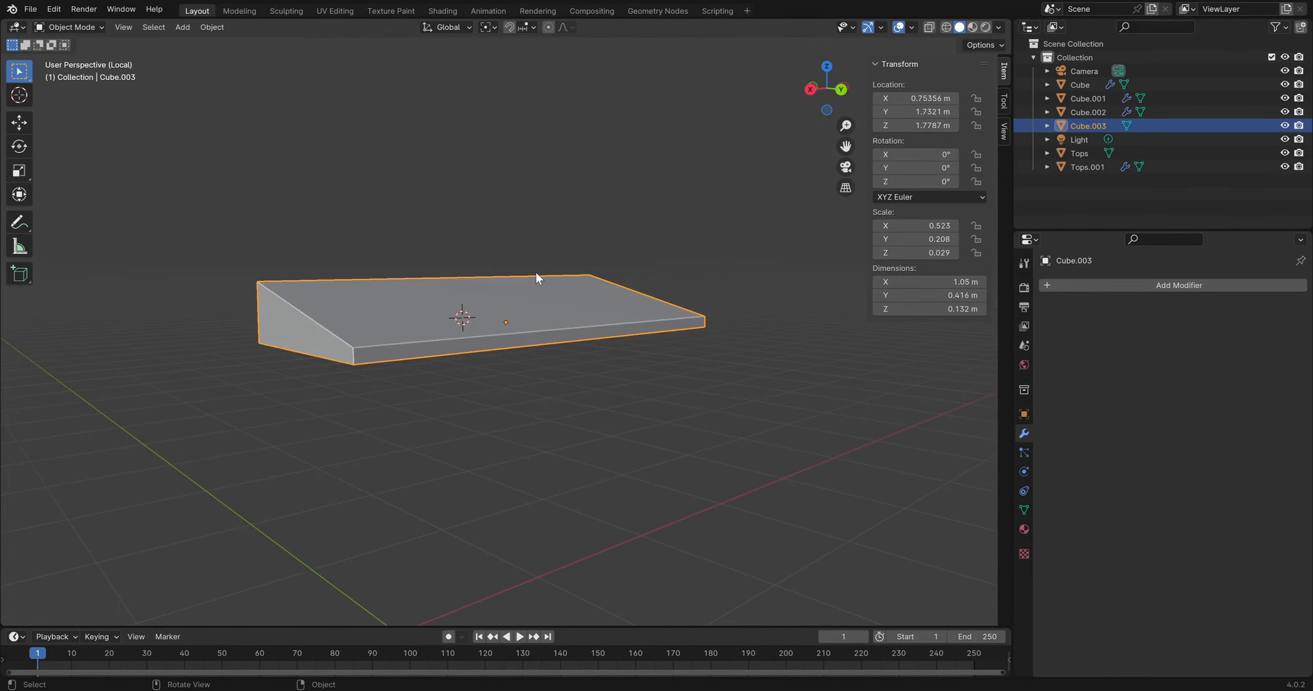
key("KP_Divide")
key("alt+a")
middle_click_drag(798, 350, 699, 254)
scroll(620, 231, "up", 2)
middle_click_drag(620, 231, 611, 234)
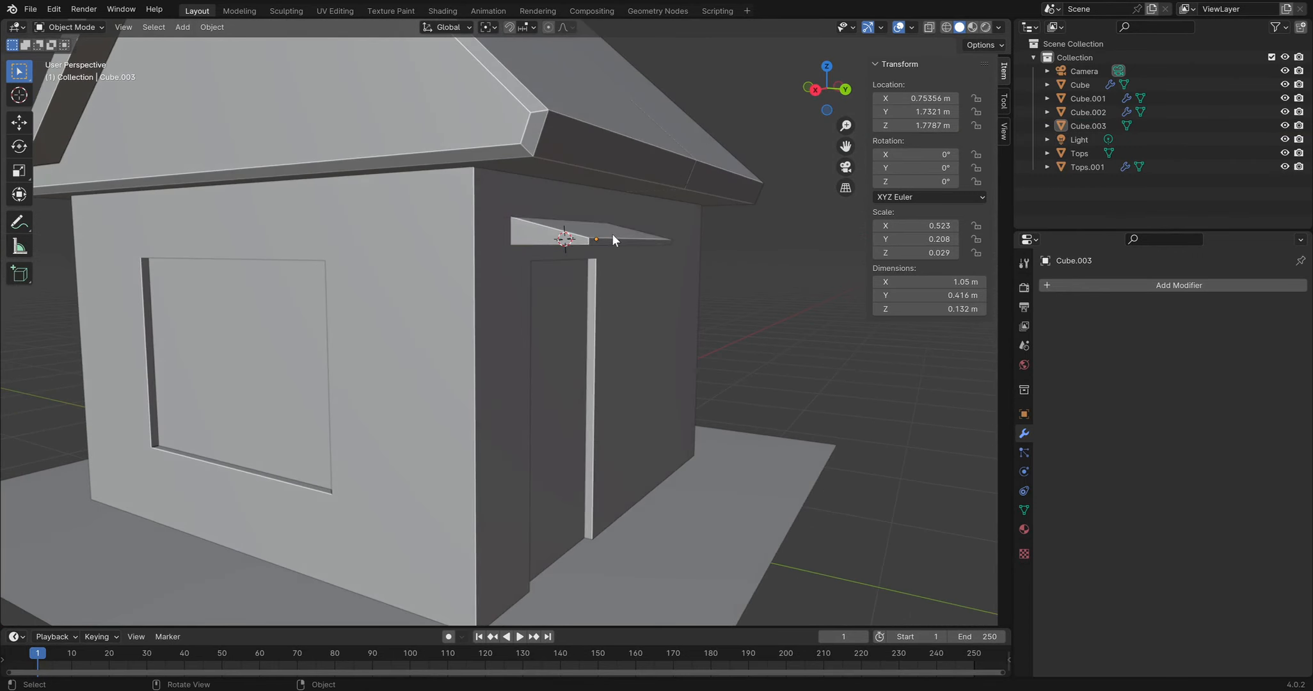
Isolate the canopy again, raise its wall-side top edge to an overall height of about 0.188 m, and return to the full scene
left_click(612, 236)
key("KP_Divide")
key("Tab")
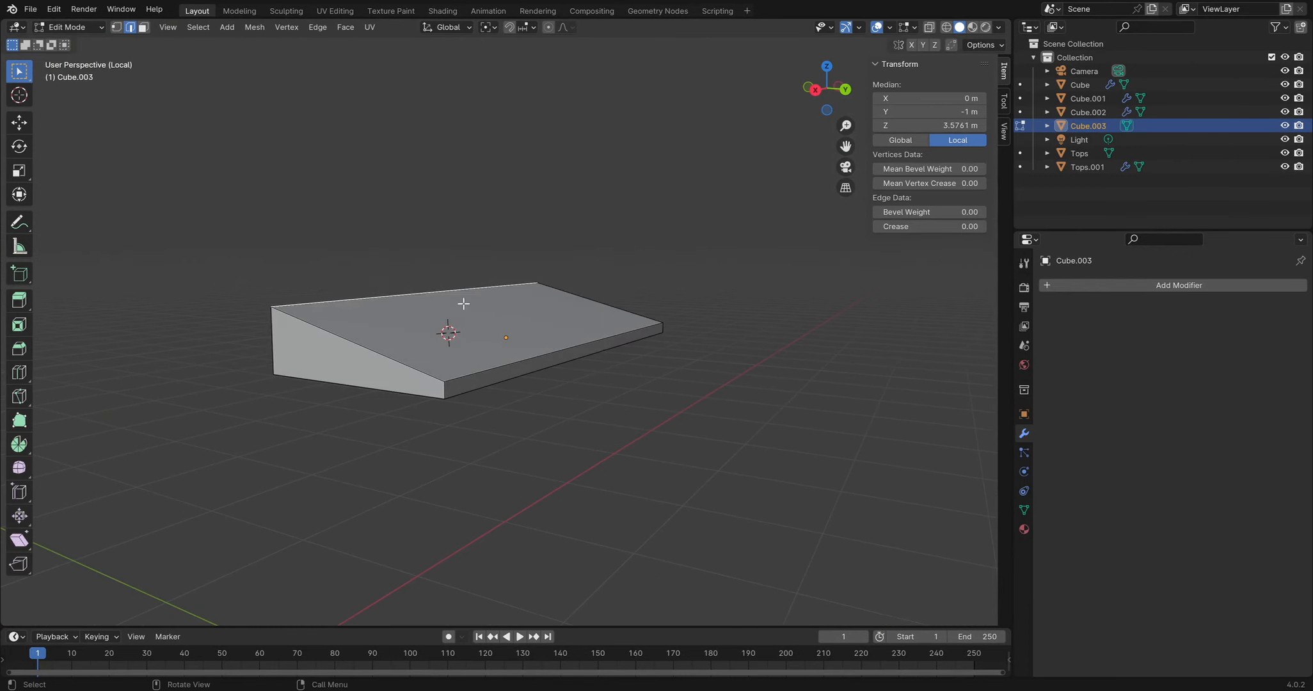
key("g")
key("z")
left_click(472, 275)
key("Tab")
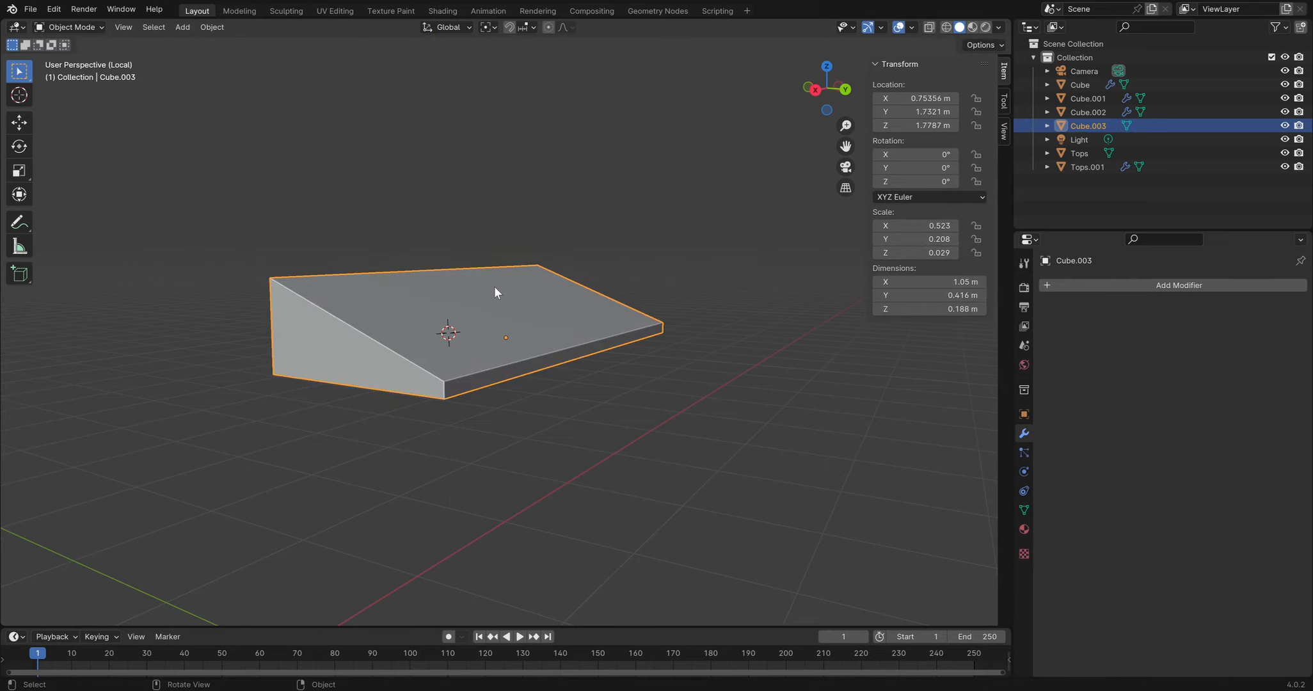
key("KP_Divide")
left_click(761, 176)
Move the canopy down along Z to about 1.66 m so it sits just above the door
mouse_move(773, 299)
middle_mouse_down()
mouse_move(698, 272)
mouse_move(689, 291)
mouse_move(763, 319)
mouse_move(777, 304)
mouse_move(537, 218)
middle_mouse_up()
left_click(537, 221)
key("z")
key("g")
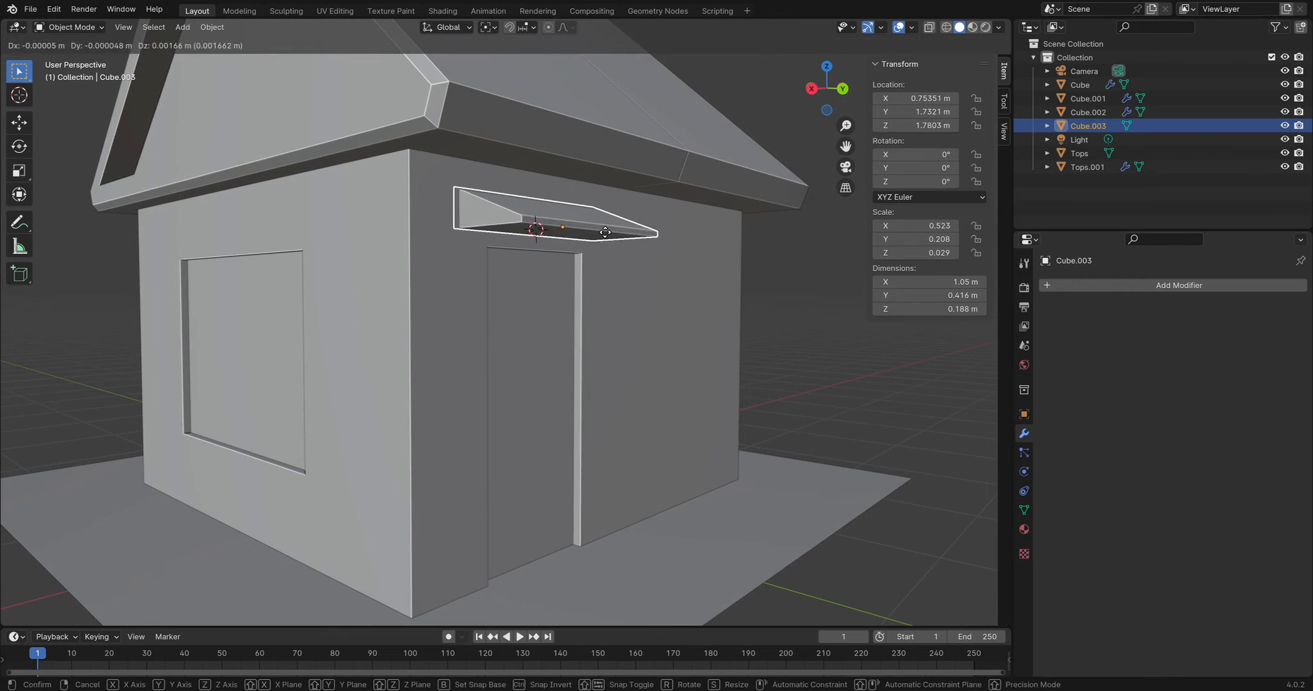
key("z")
left_click(604, 257)
Place the 3D cursor on the door's surface near its edge at mid-height and add a mesh circle there
middle_click_drag(604, 257, 606, 293)
scroll(590, 259, "up", 5)
right_click(625, 343, "shift")
right_click_drag(624, 365, 622, 353, "shift")
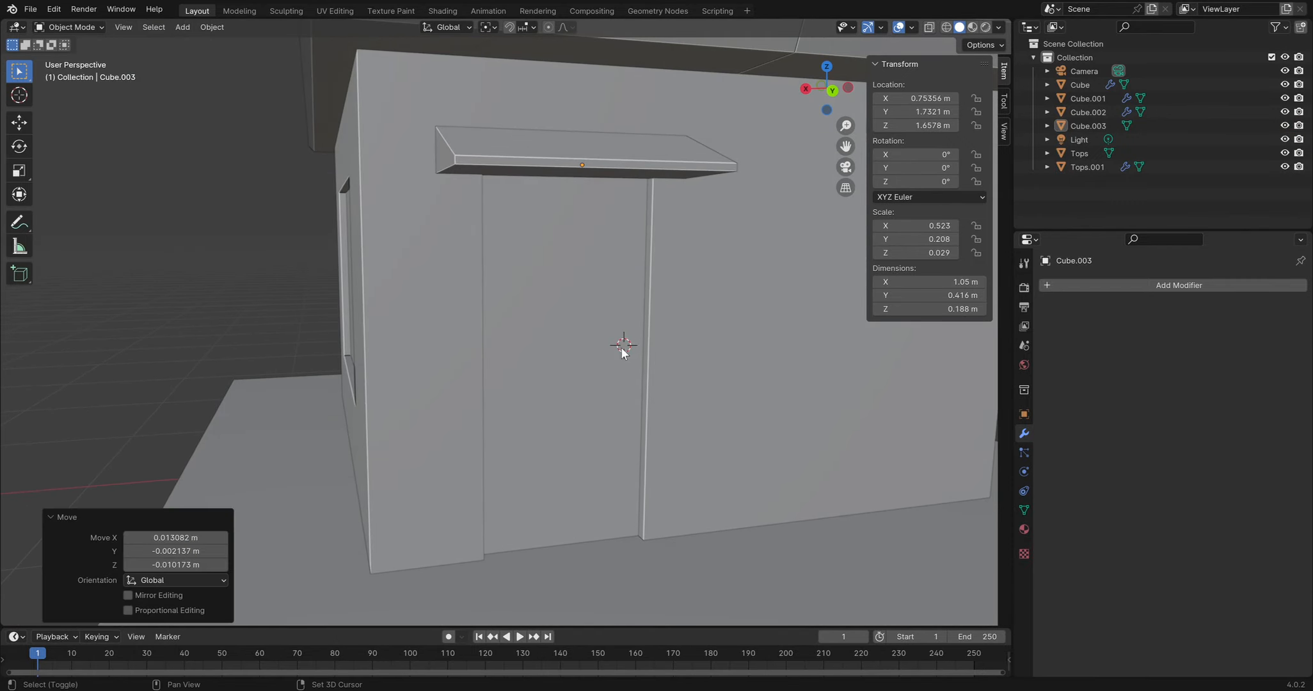
middle_click_drag(624, 351, 644, 377)
key("shift+a")
middle_click_drag(777, 363, 770, 370)
key("shift+a")
mouse_move(769, 366)
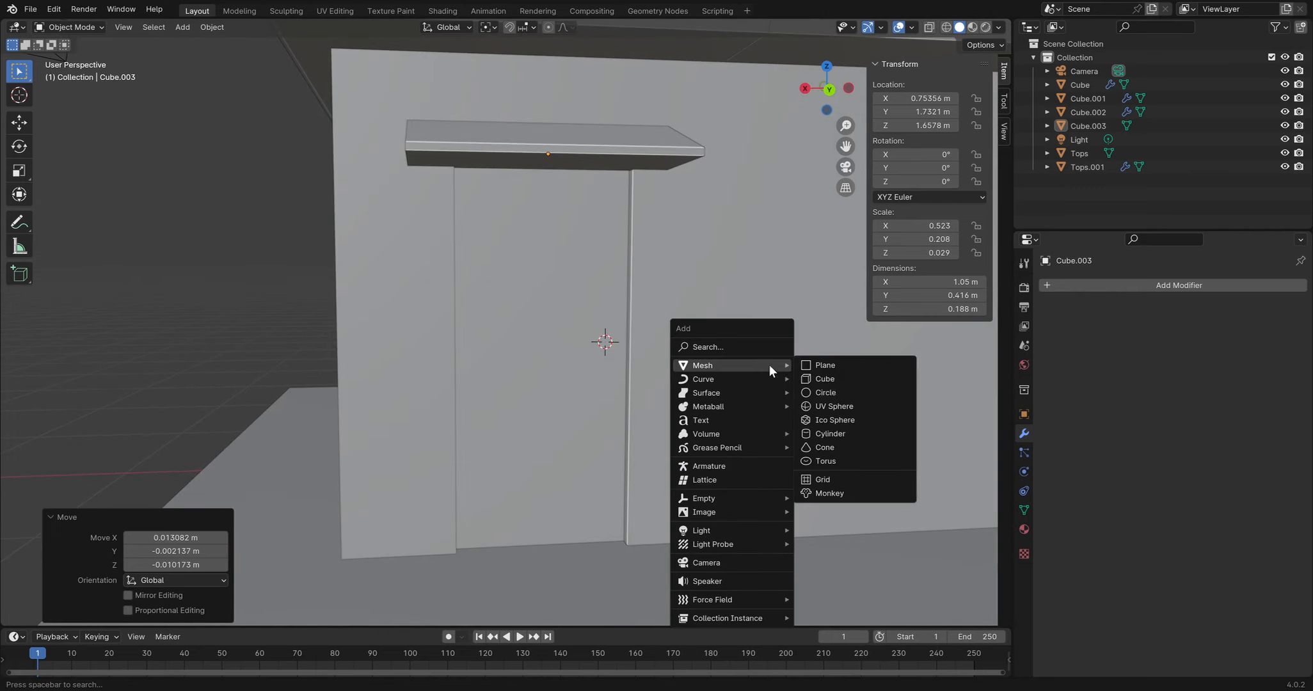
left_click(863, 392)
Scale the circle to 0.046 and rotate it about the X axis so it stands parallel to the door
key("s")
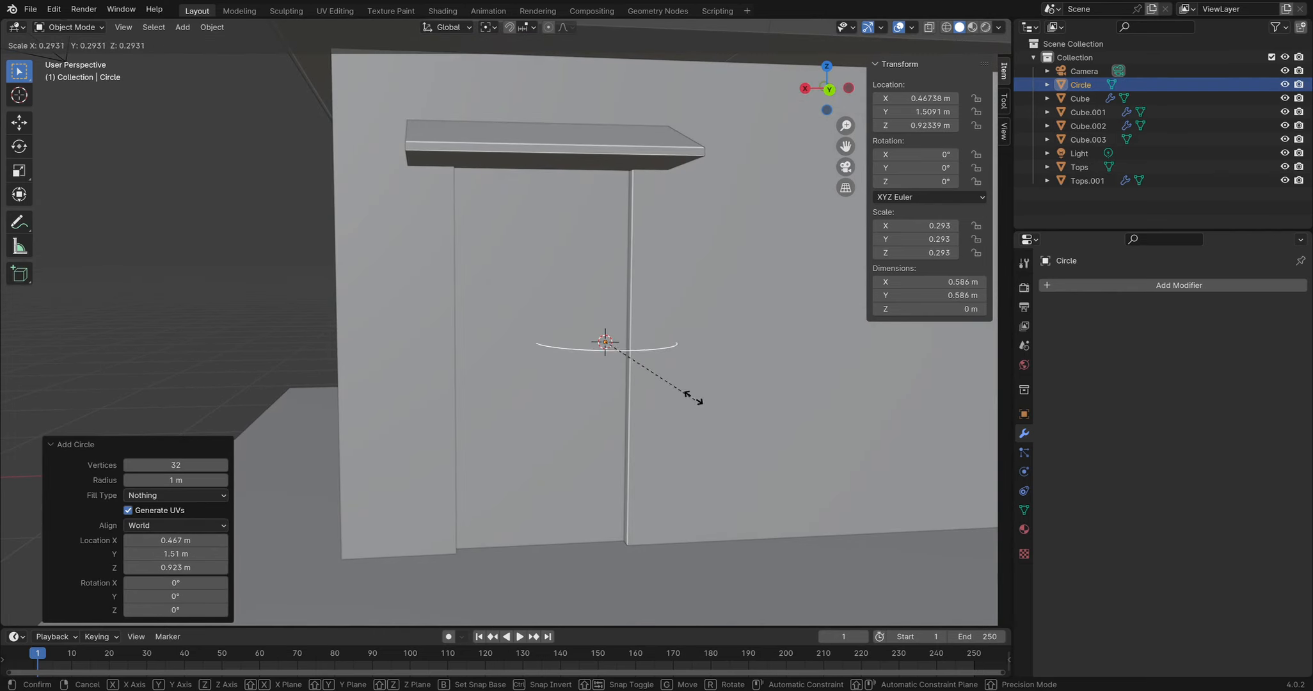
left_click(622, 343)
middle_click_drag(623, 344, 844, 388)
key("r")
key("z")
key("x")
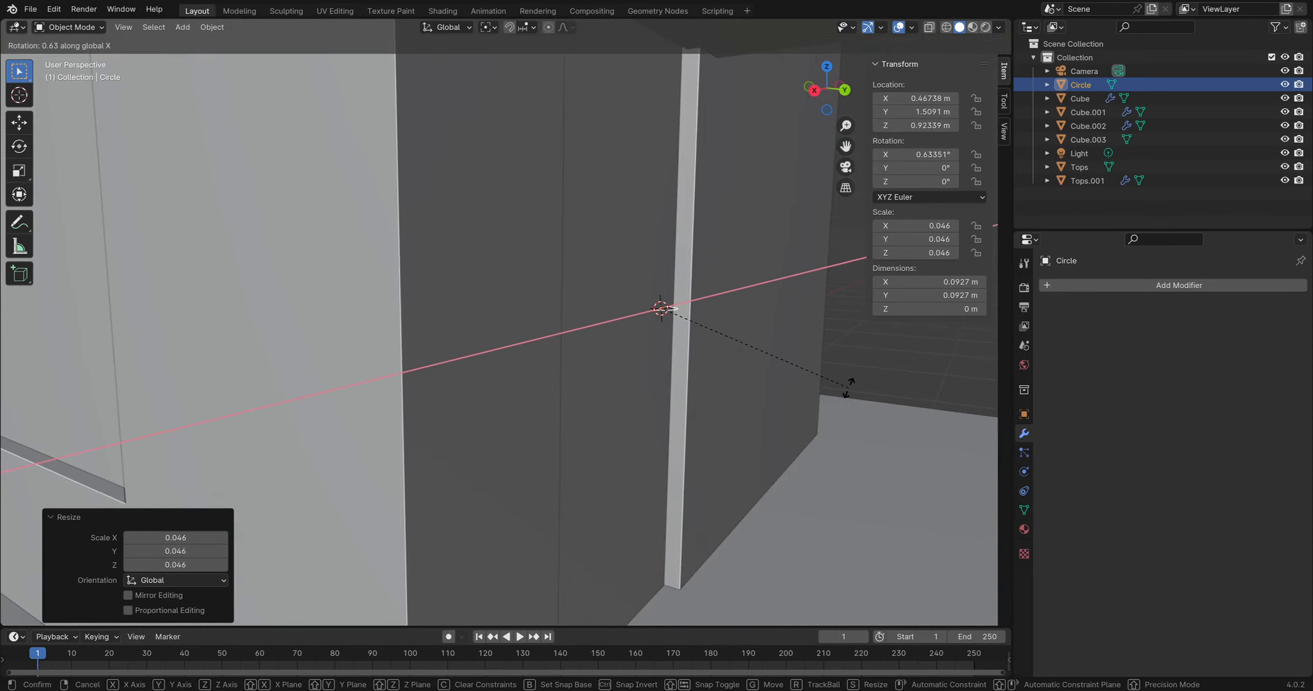
key("Return")
Confirm the circle's rotation and extrude it along Y by about 0.05 m into a short open cylinder
middle_click_drag(849, 386, 709, 329)
key("Tab")
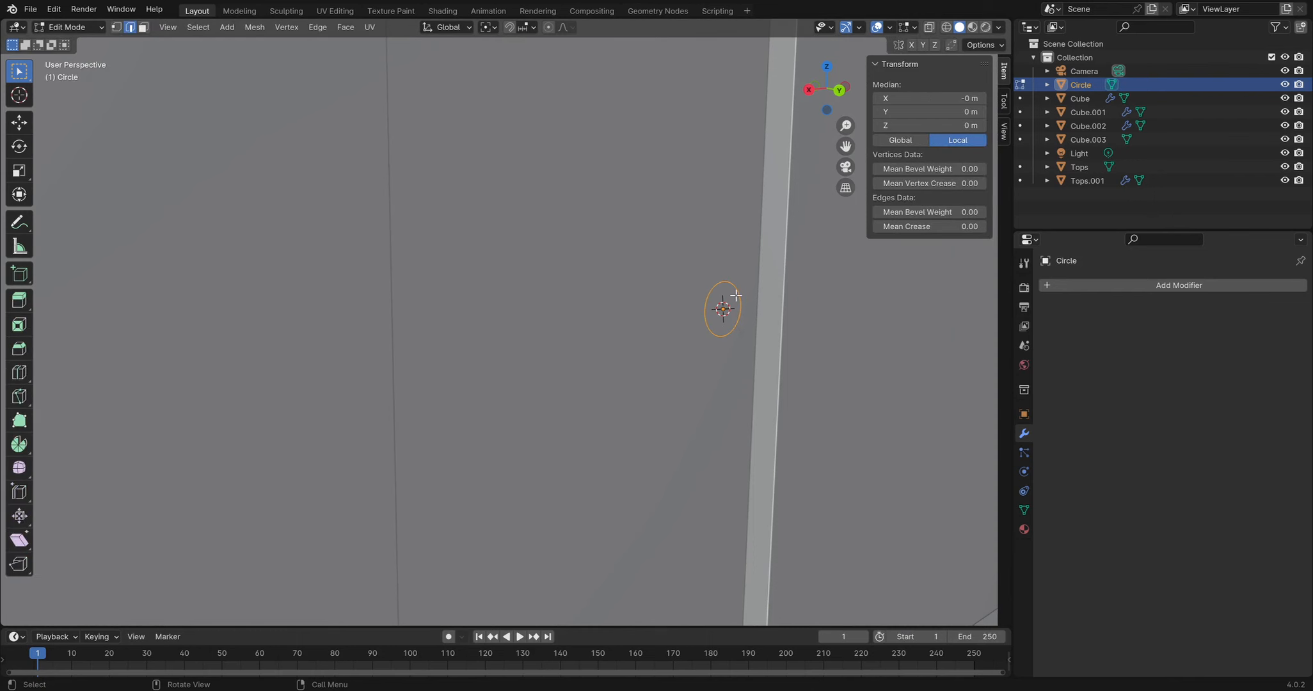
key("e")
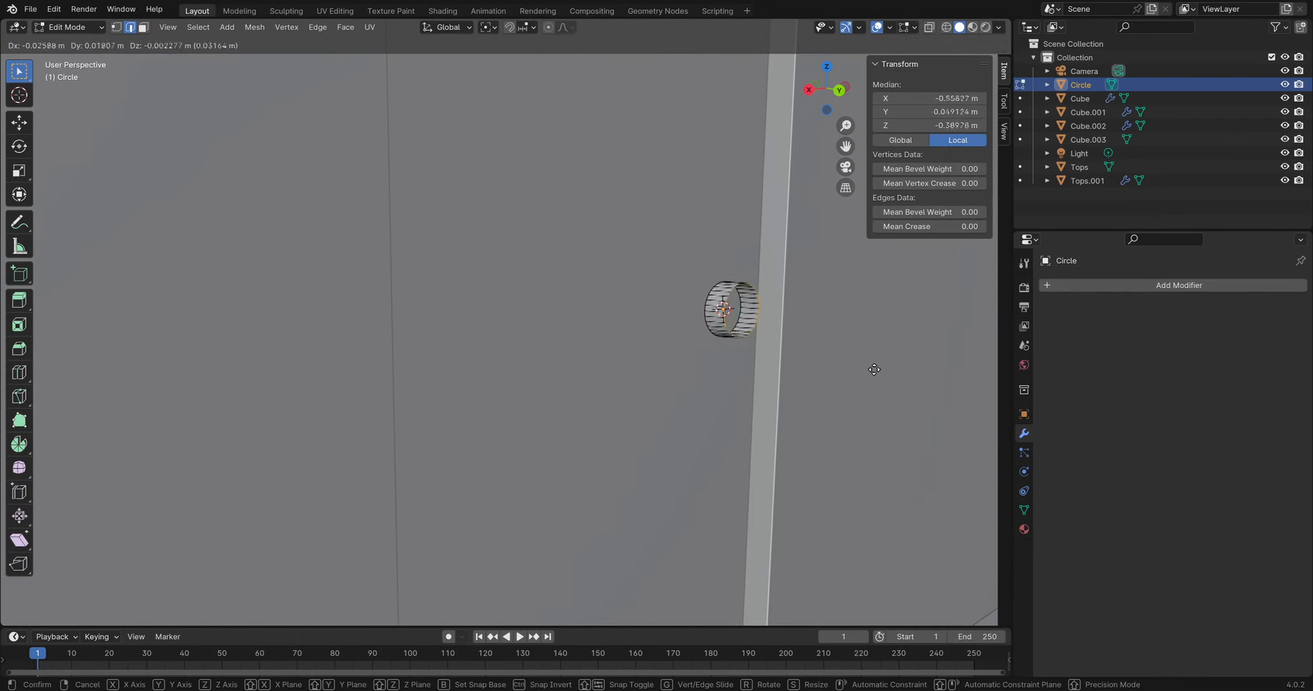
key("x")
key("y")
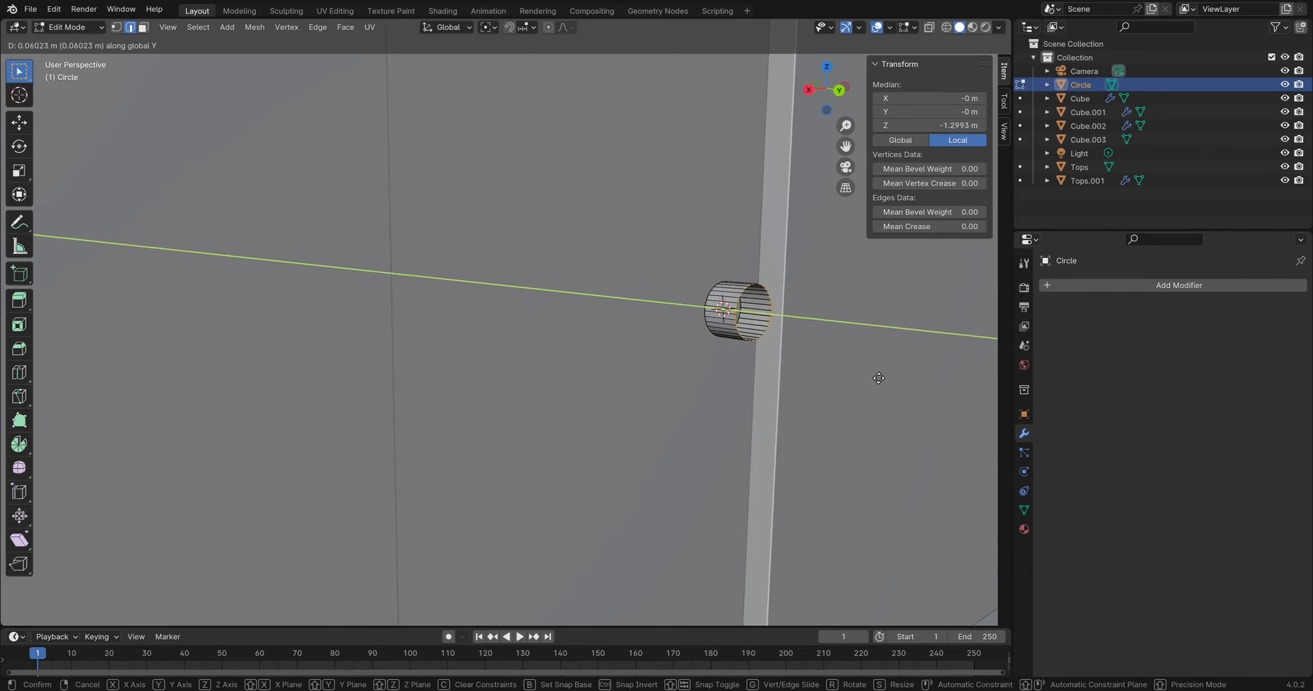
left_click(876, 377)
Scale up the whole cylinder to about 0.166 m across and leave mesh editing
middle_click_drag(874, 375, 825, 328)
scroll(825, 329, "down", 5)
middle_click_drag(717, 323, 841, 371)
scroll(724, 337, "up", 6)
key("s")
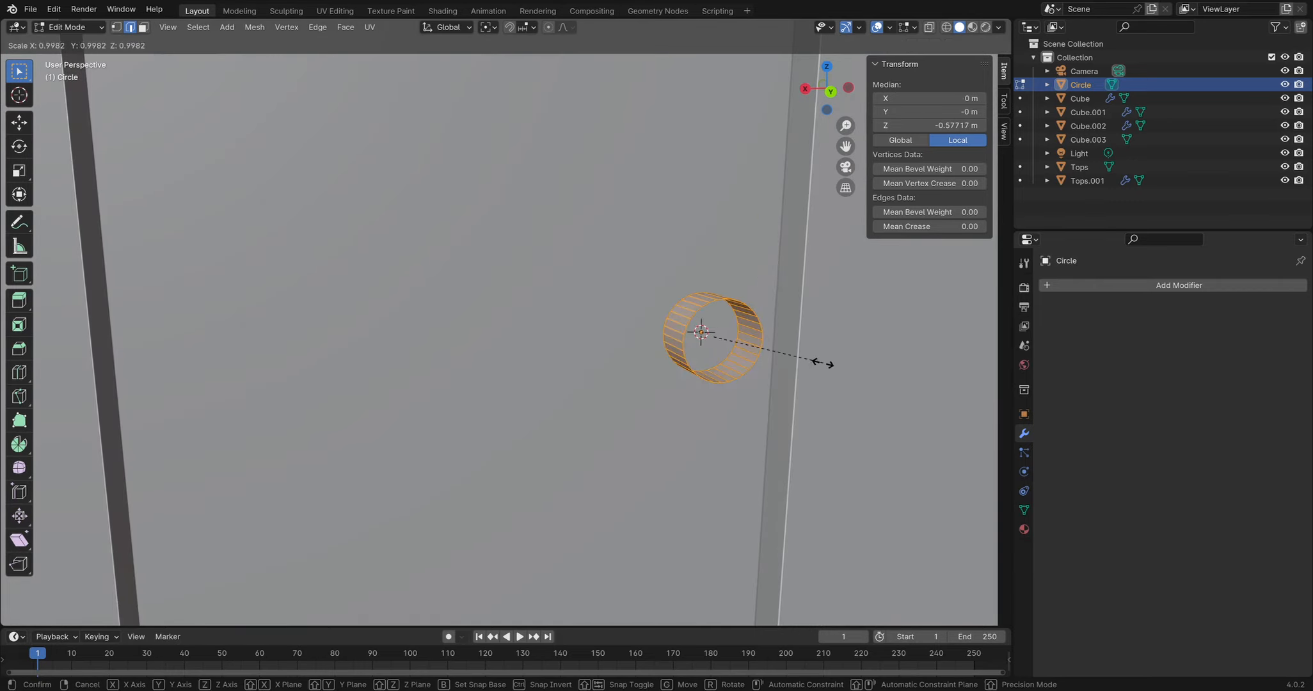
left_click(747, 317)
key("Tab")
Move the cylinder along Y to about 1.522 m so it sits against the door
middle_click_drag(747, 316, 823, 339)
key("g")
key("y")
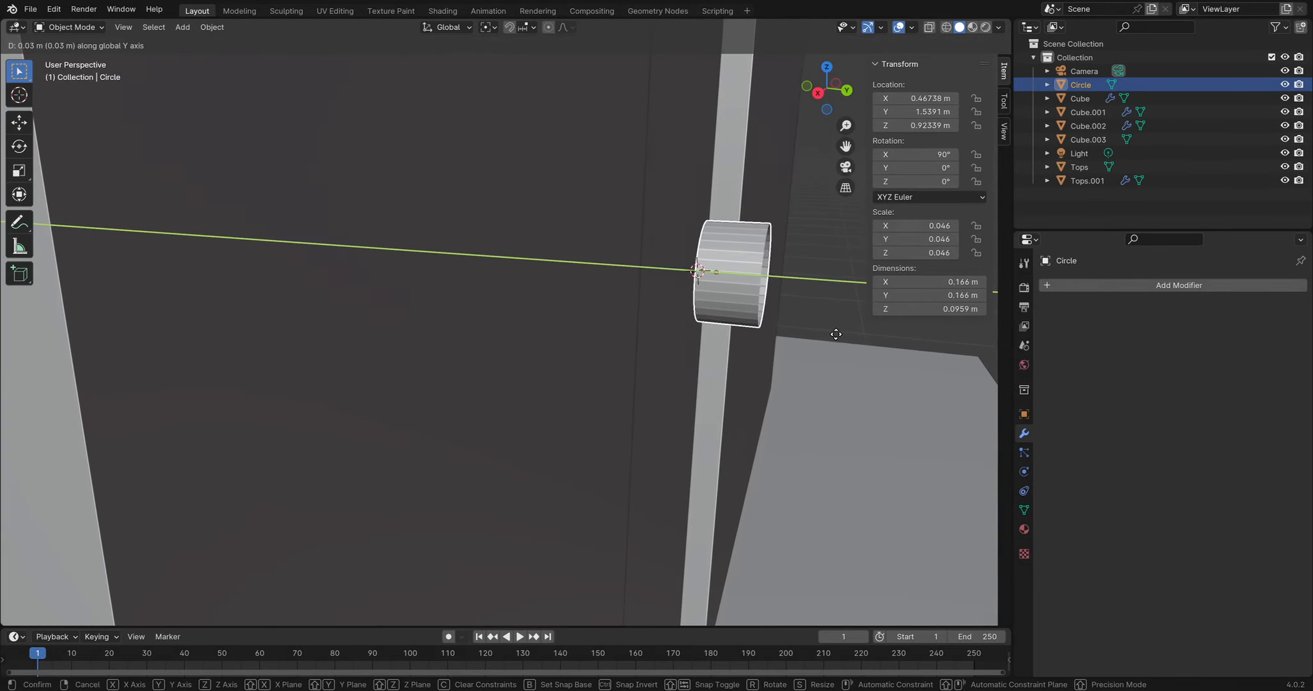
left_click(828, 332)
Select the outer rim loop of the open cylinder and fill it with a face
key("Tab")
middle_click_drag(716, 301, 678, 282)
left_click(674, 279, "alt")
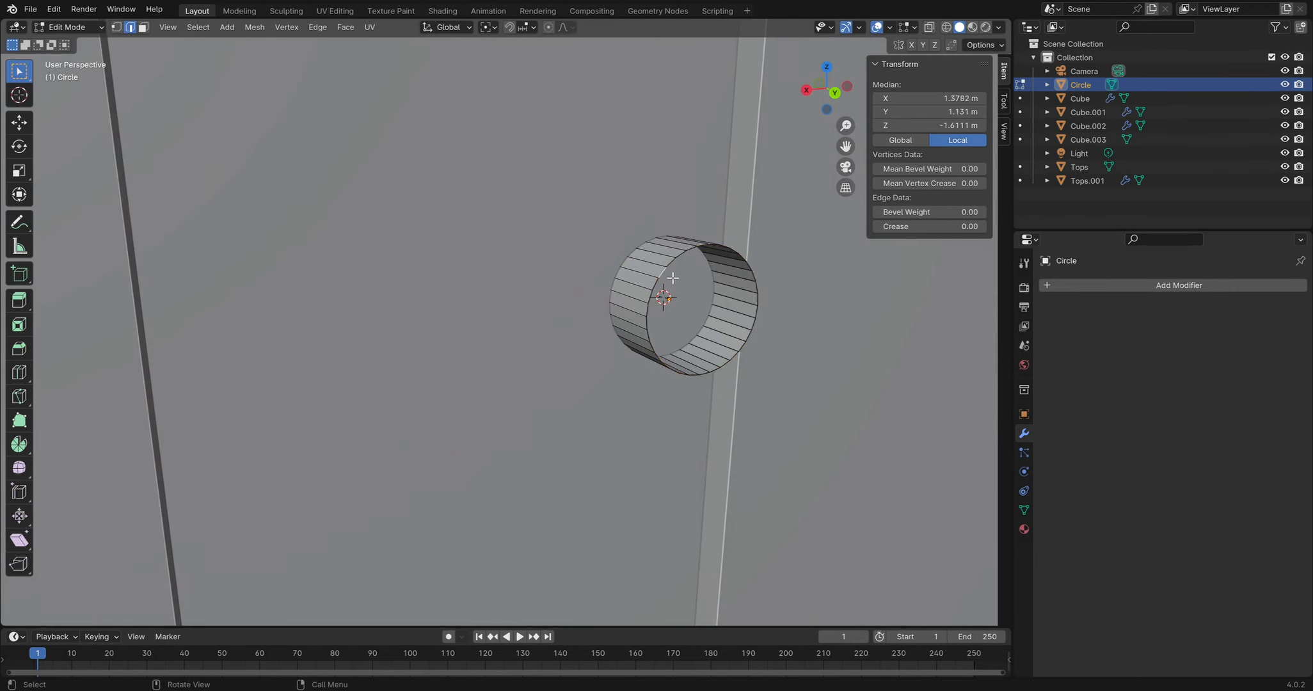
left_click(676, 259)
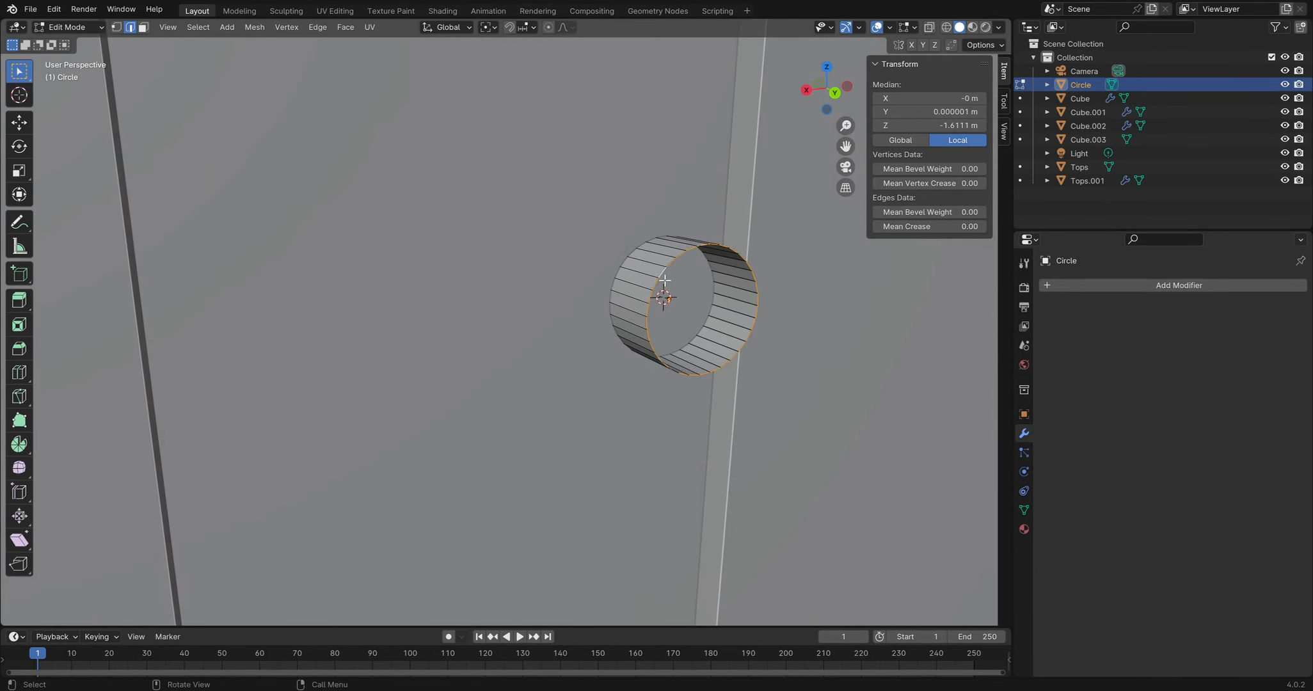
left_click(648, 343)
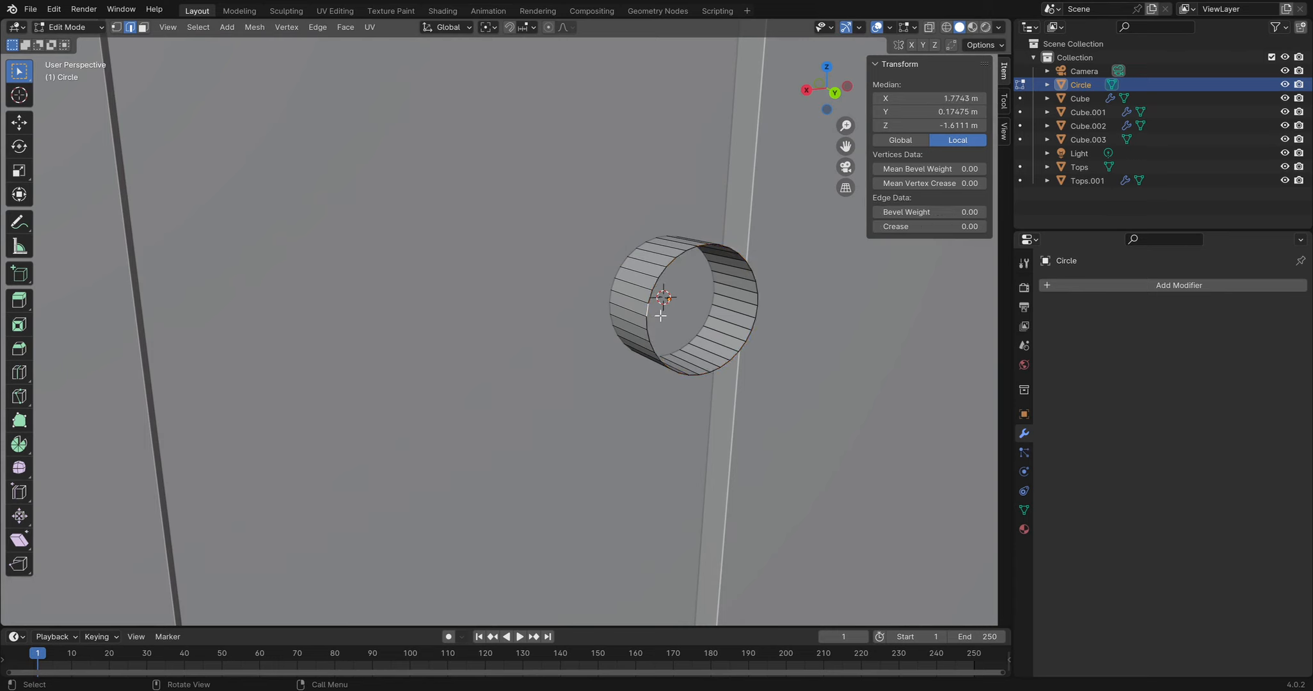
left_click(672, 274)
middle_click_drag(669, 275, 421, 129)
left_click(346, 26)
key("f")
Move the filled front face along Y by about -0.0285 m to make the knob shallower, and deselect it
middle_click_drag(682, 309, 803, 334)
key("g")
key("y")
left_click(820, 323)
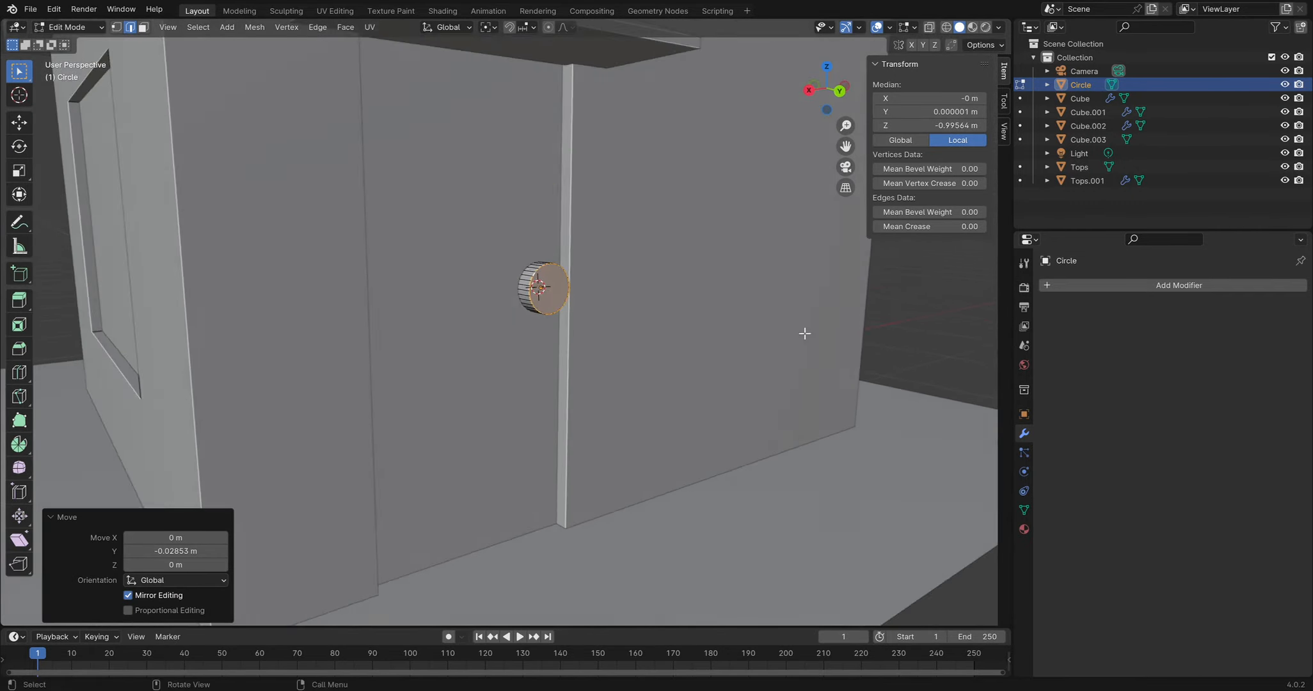
left_click(692, 363)
Isolate the knob and add two loop cuts around its side, one at the middle and one halfway between it and the front face
middle_click_drag(692, 363, 631, 352)
scroll(507, 285, "up", 6)
middle_click_drag(507, 284, 517, 384)
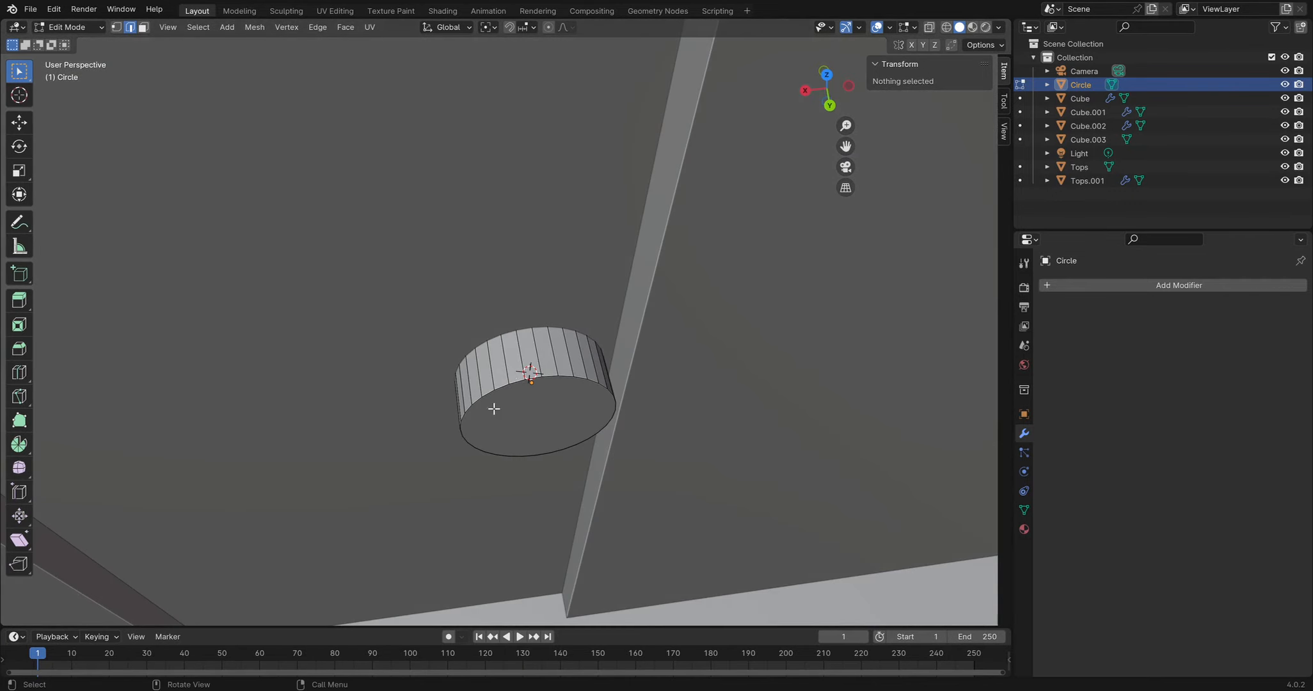
key("Tab")
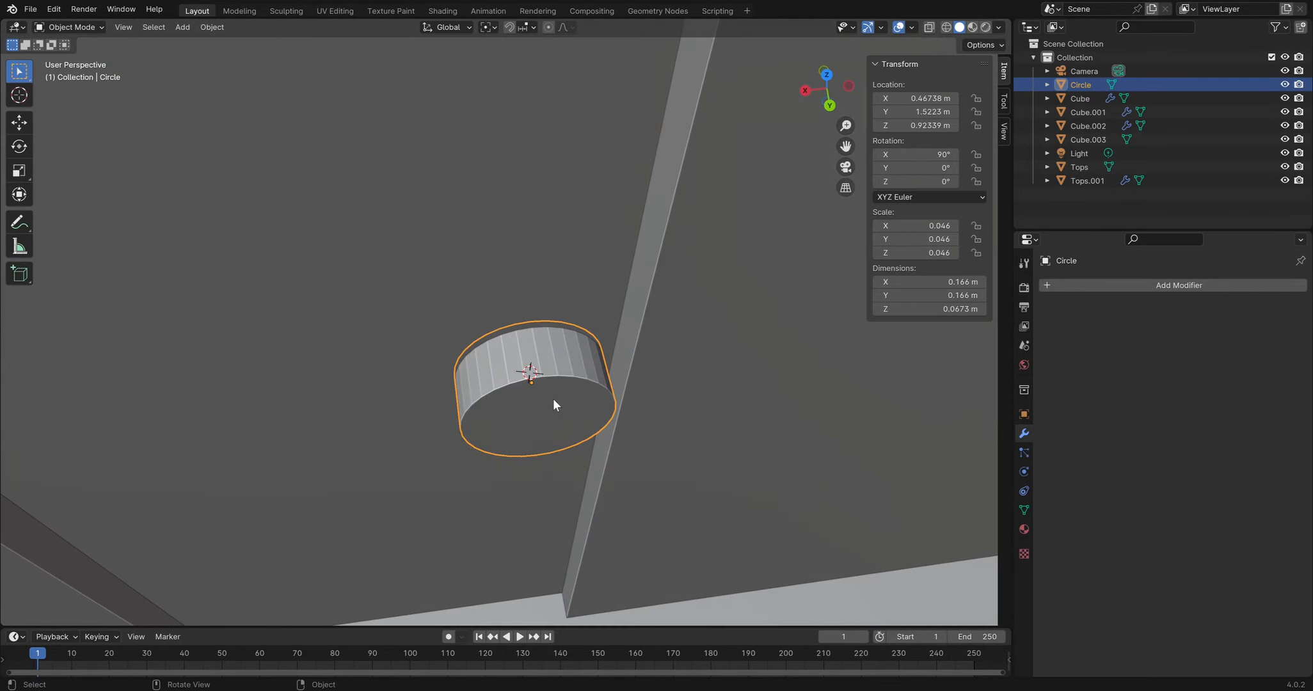
key("KP_Divide")
middle_click_drag(595, 394, 601, 340)
scroll(601, 340, "down", 3)
key("Tab")
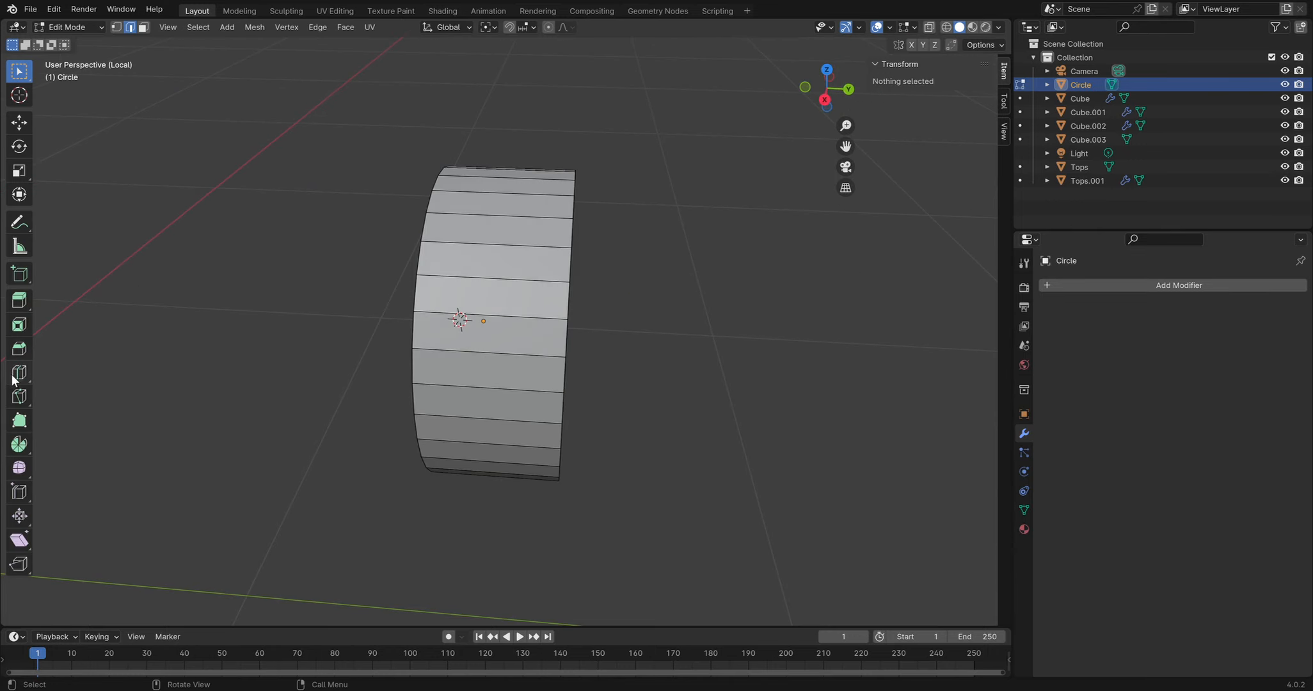
left_click(20, 373)
left_click_drag(501, 330, 497, 331)
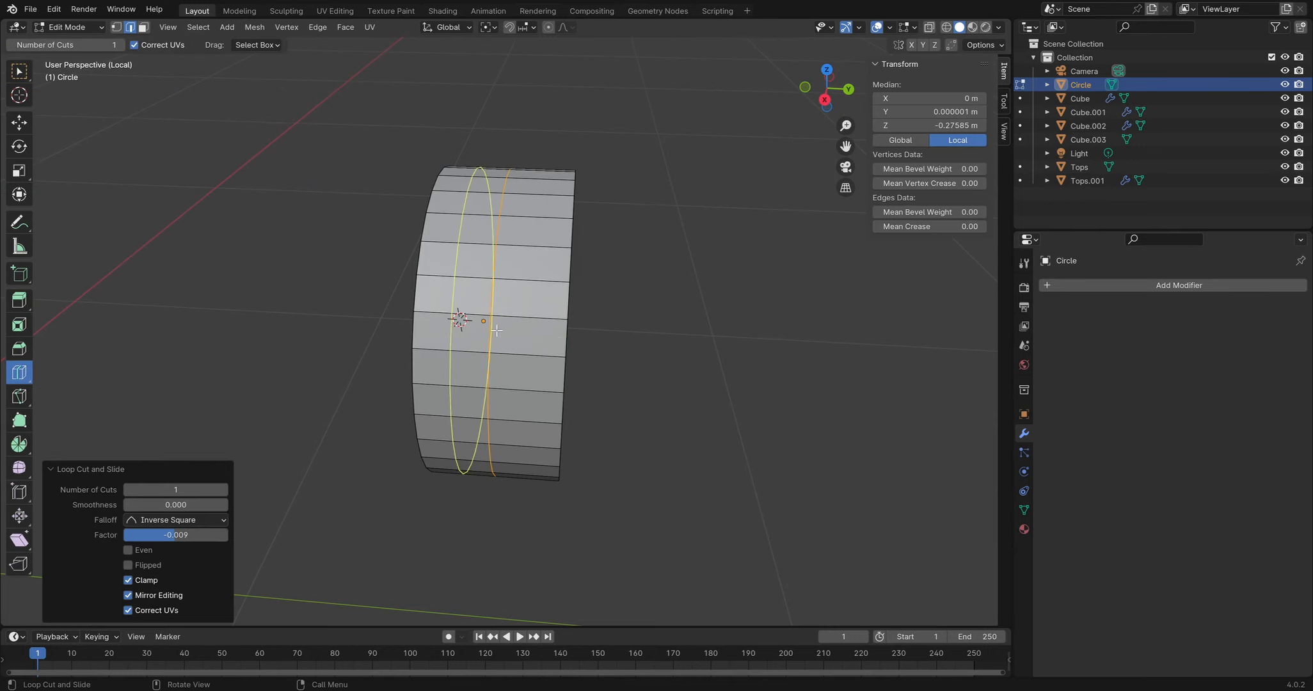
left_click(549, 330)
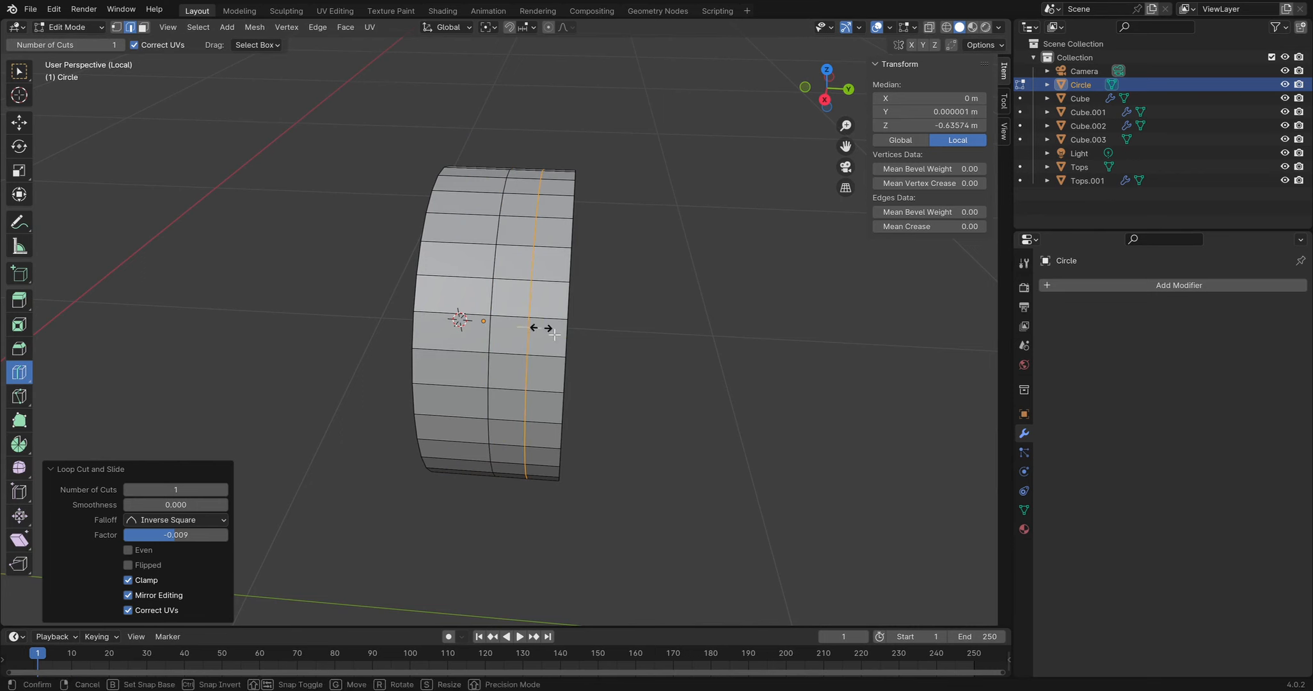
Set up the right orthographic view with X-ray display and vertex selection for editing the knob
mouse_move(431, 280)
middle_mouse_down()
mouse_move(461, 293)
mouse_move(548, 270)
mouse_move(438, 263)
middle_mouse_up()
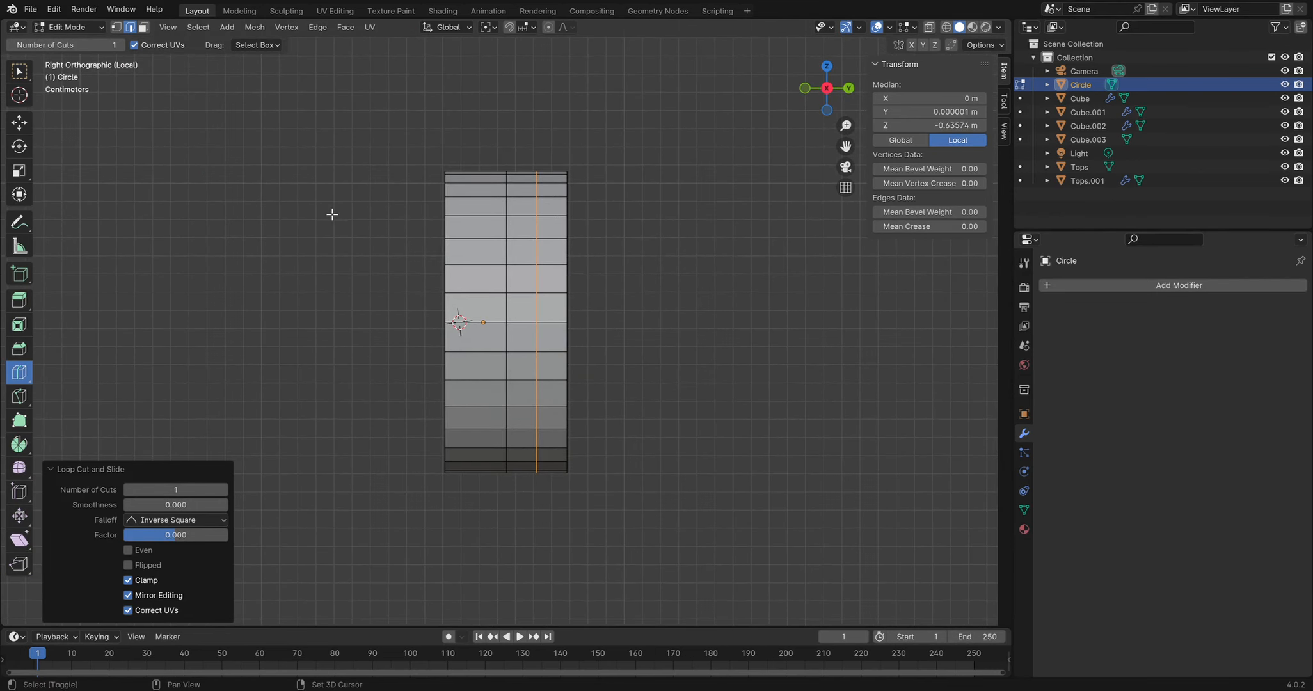
key("Tab")
key("Tab")
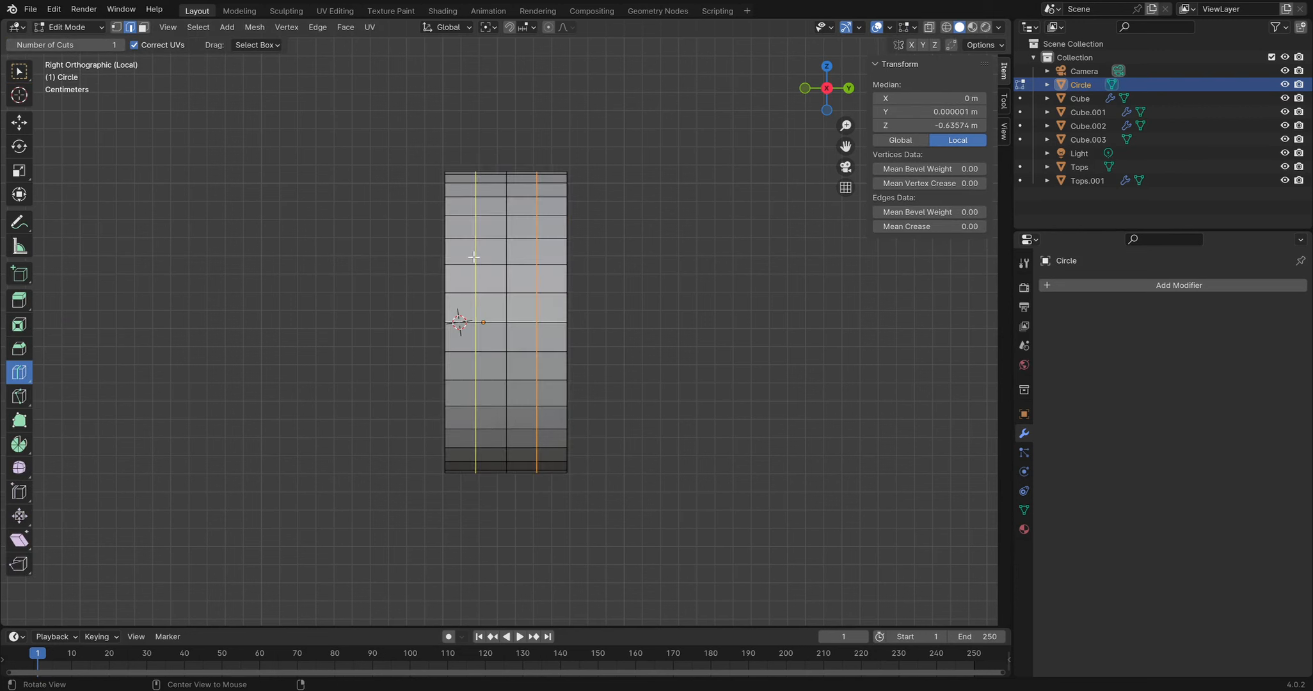
key("alt+z")
left_click(19, 73)
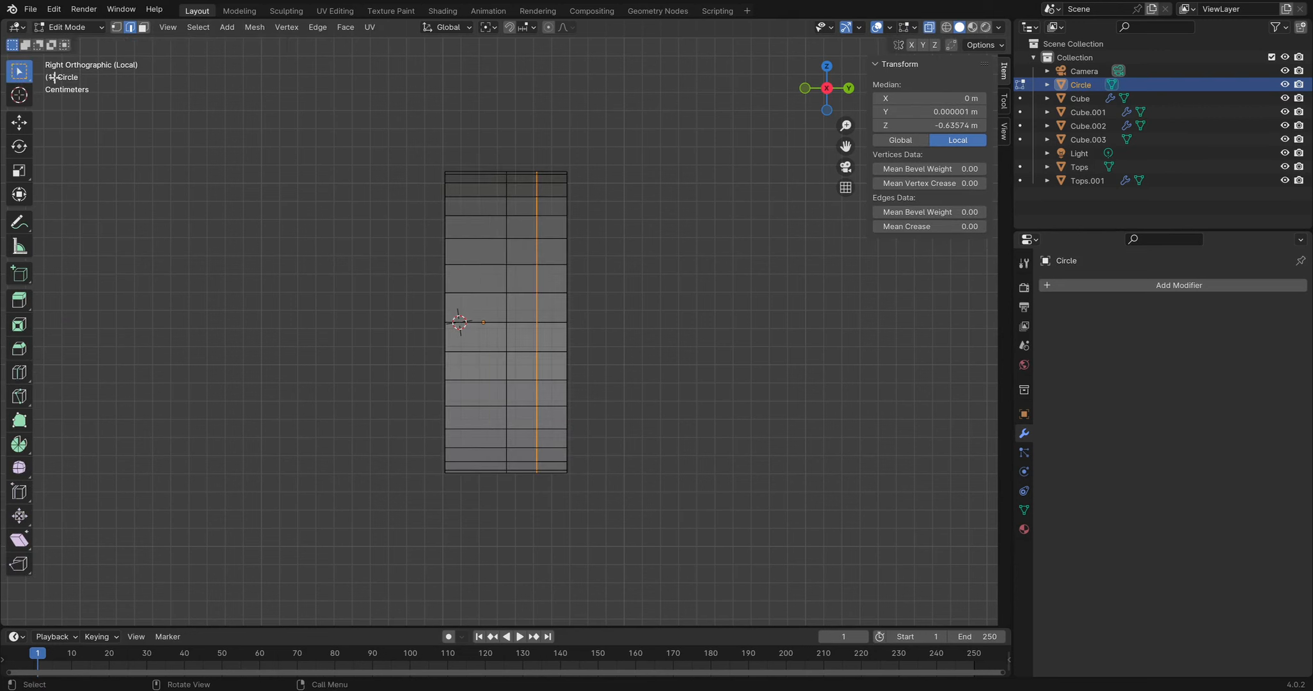
left_click(117, 28)
left_click(931, 28)
left_click(930, 28)
Try to scale the knob's two wall-side vertex rings evenly to about 0.614
left_click_drag(290, 316, 346, 212)
left_click_drag(352, 84, 525, 568)
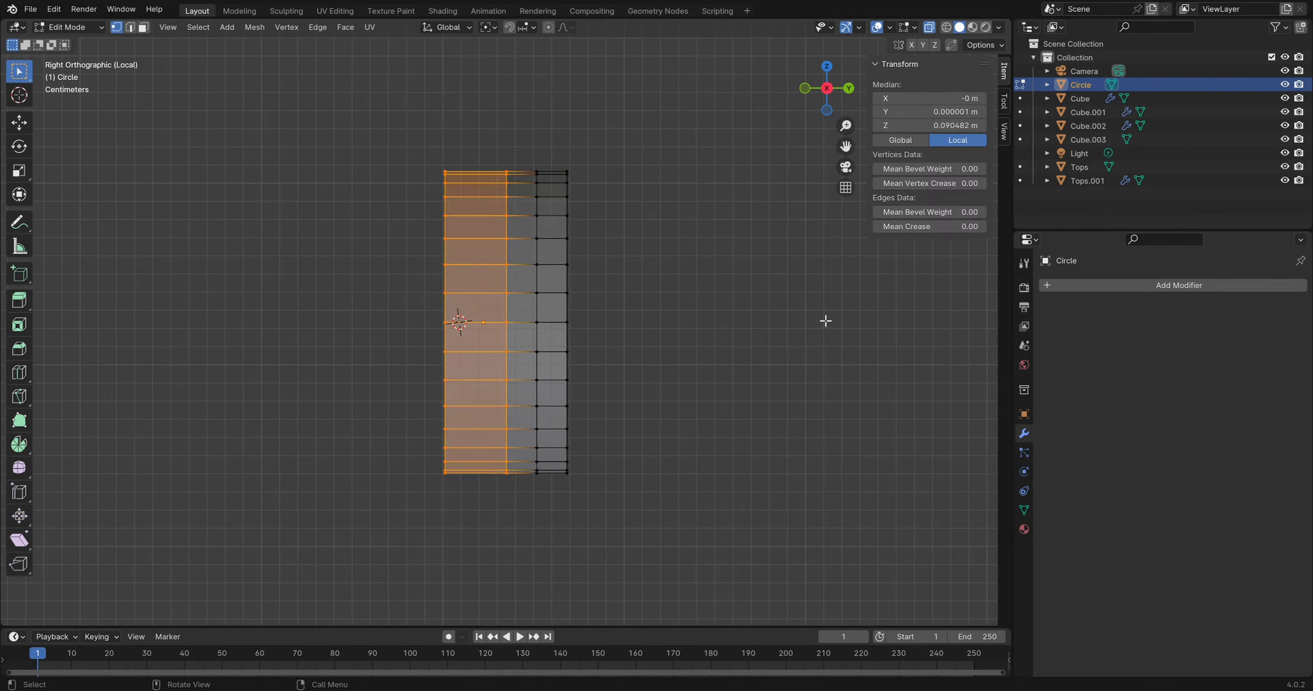
key("s")
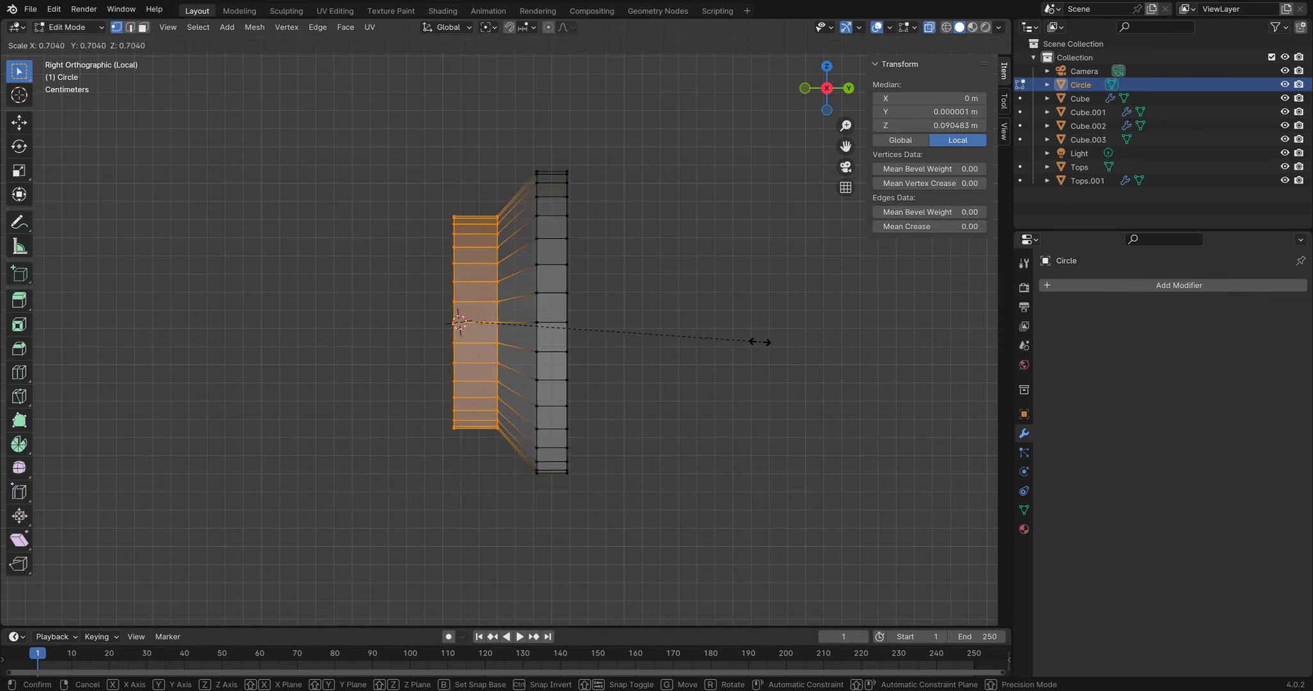
left_click(739, 338)
middle_click_drag(738, 337, 909, 355)
key("s")
left_click(765, 366)
middle_click_drag(765, 366, 737, 250)
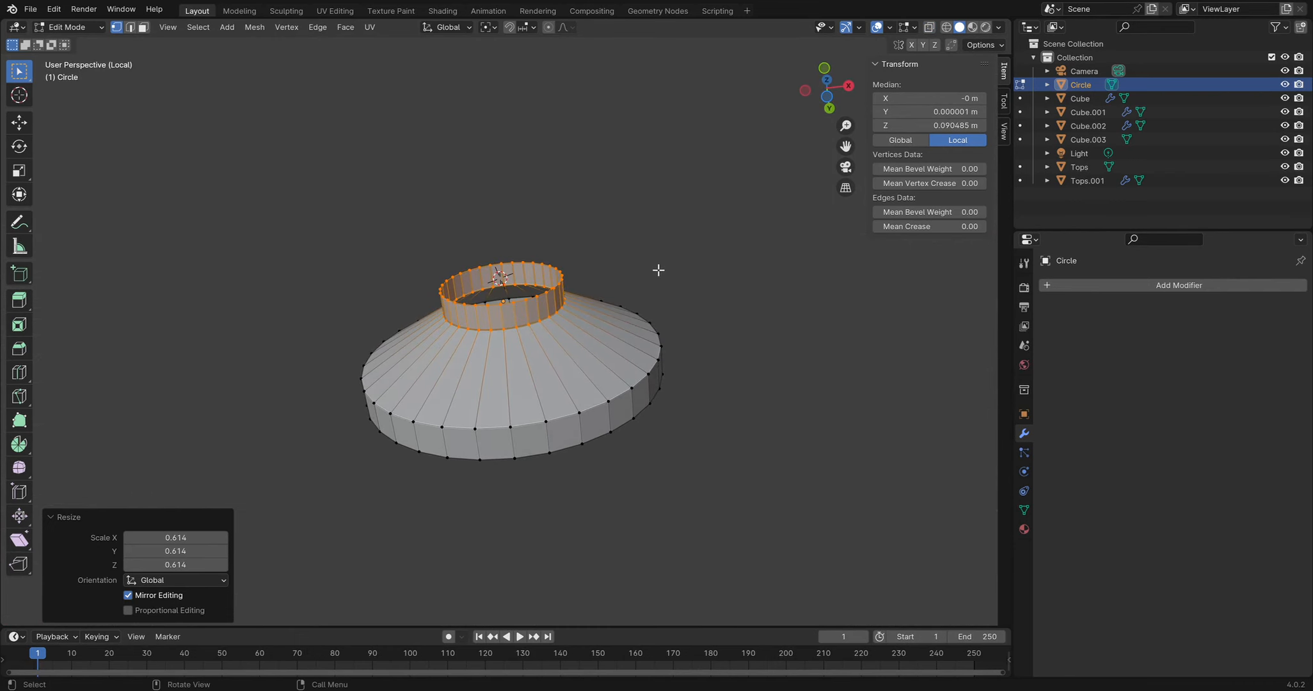
key("s")
key("ctrl+z")
Reselect the two wall-side vertex rings in the right view and scale them to 0.569 to form a narrower neck
middle_click_drag(681, 294, 510, 421)
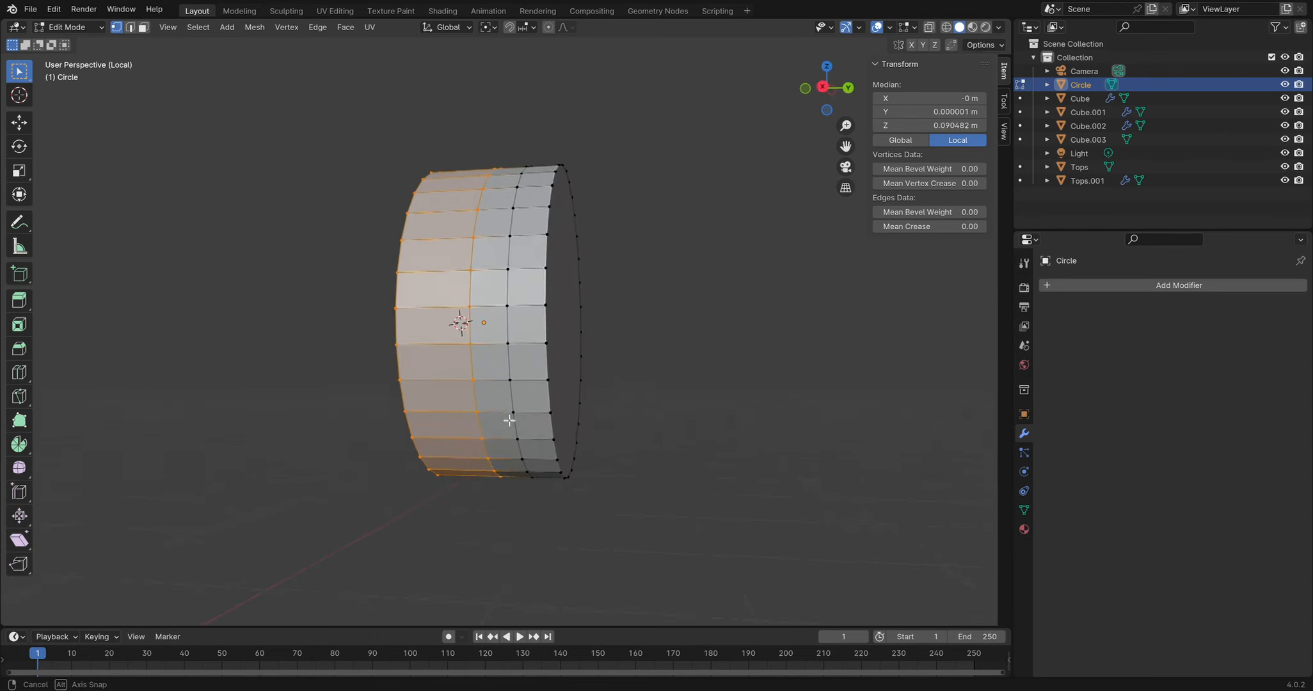
middle_click_drag(527, 244, 389, 146)
left_click_drag(358, 102, 257, 309)
middle_click_drag(256, 309, 408, 295)
left_click_drag(316, 156, 528, 585)
key("s")
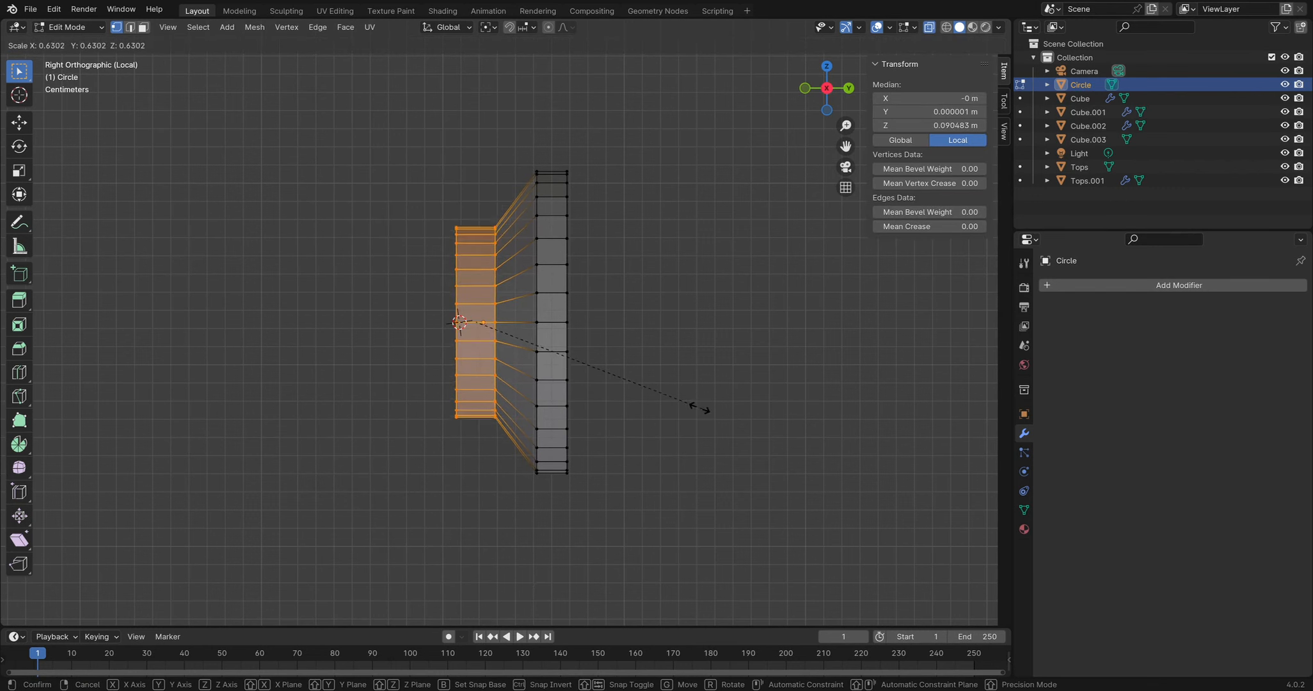
key("Escape")
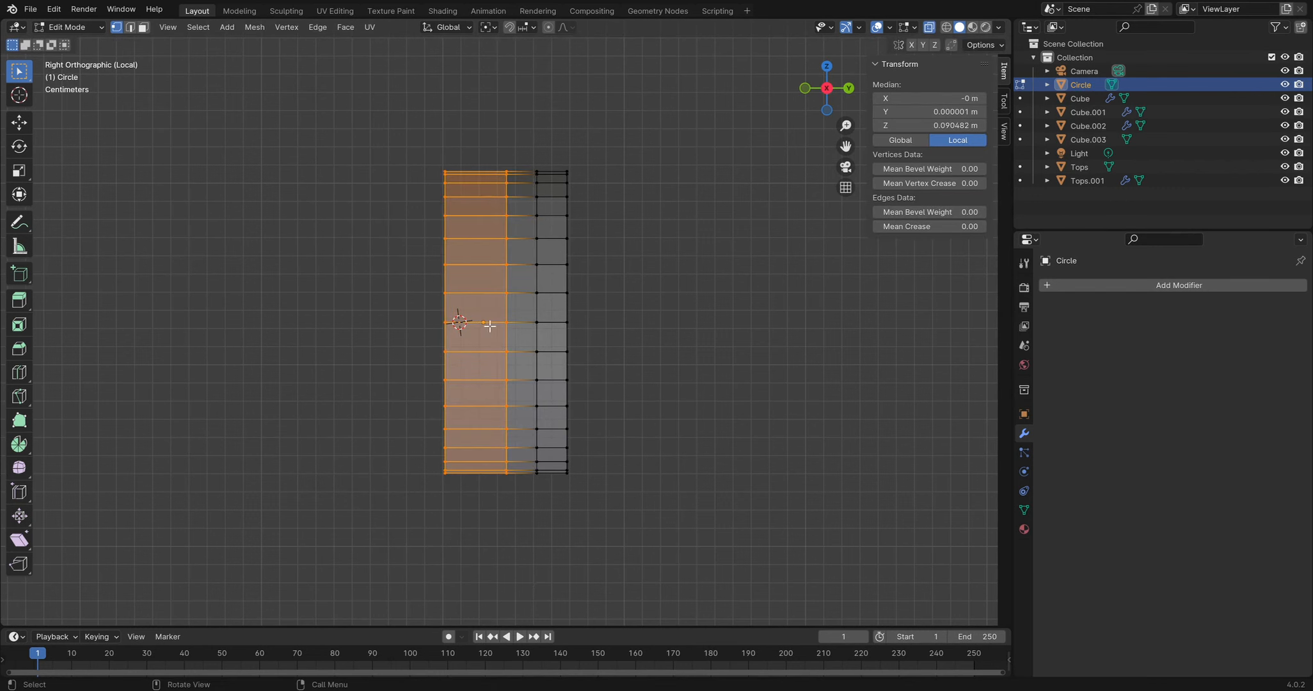
key("s")
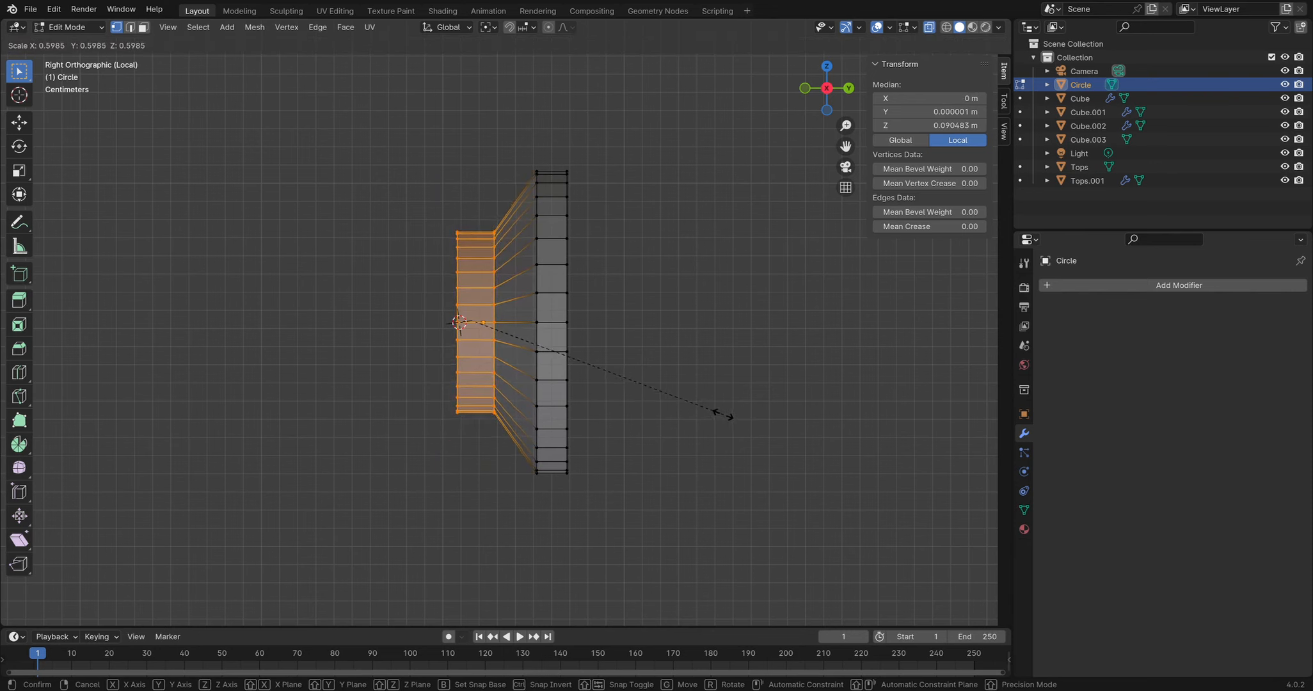
left_click(726, 388)
Try to move the narrowed neck about 0.018 m along Y toward the knob's wide front part
key("g")
key("y")
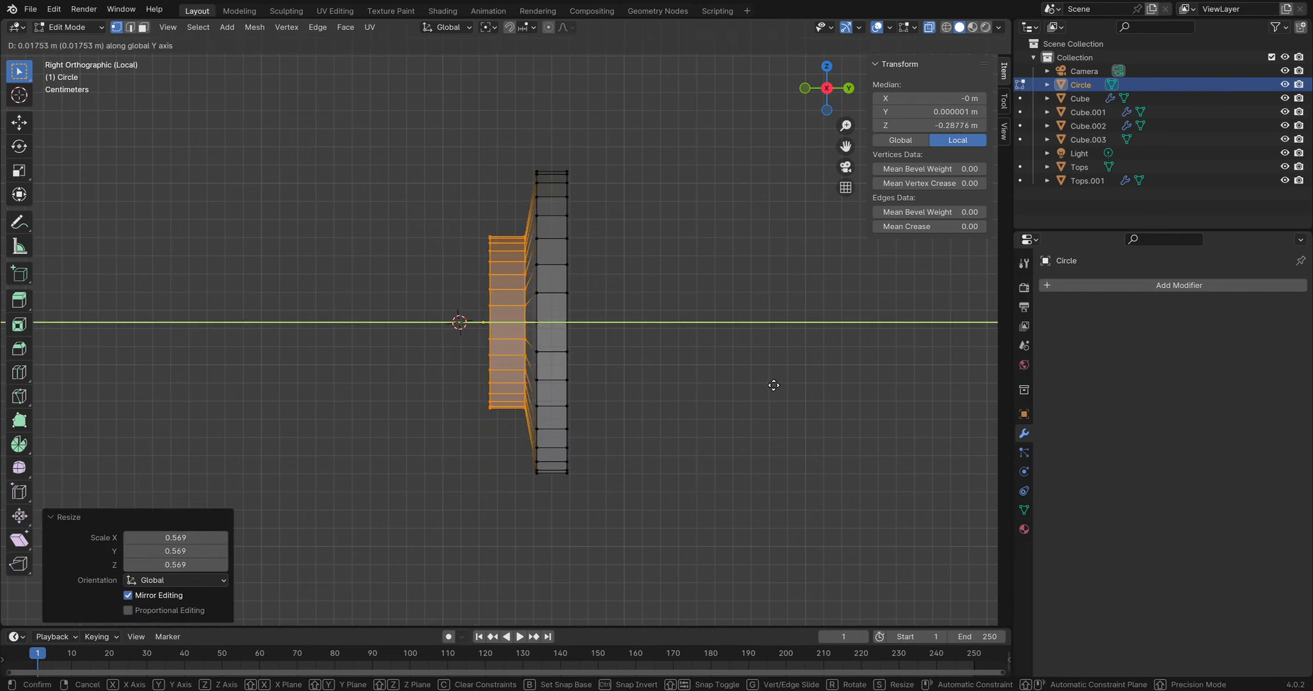
left_click(777, 385)
key("ctrl+z")
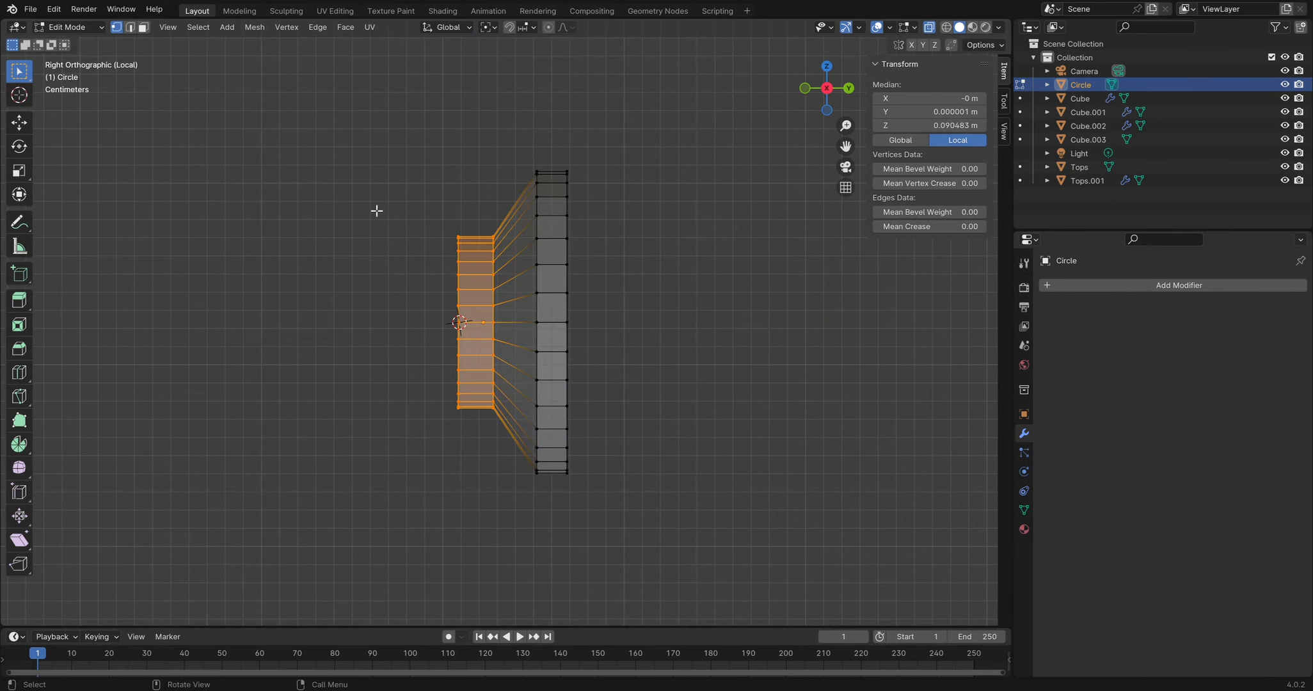
Try to select an edge loop on the knob's wide part and bevel it
middle_click_drag(604, 316, 558, 329)
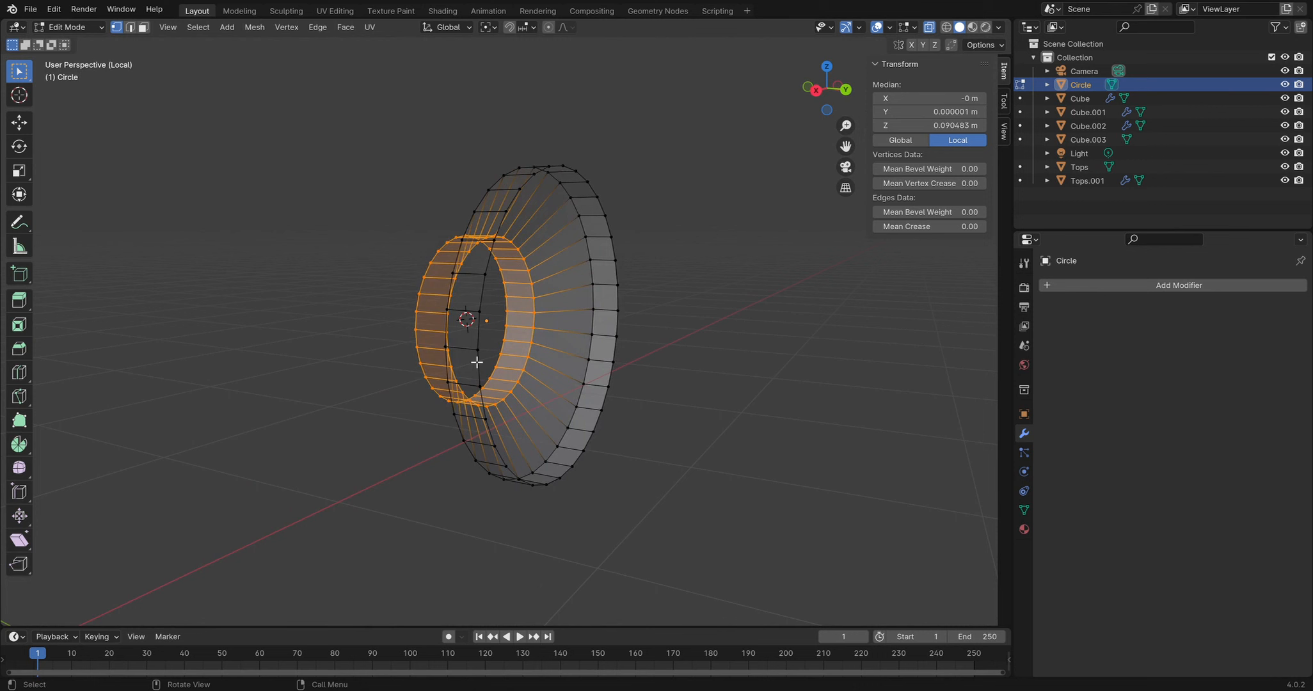
left_click(476, 363, "alt")
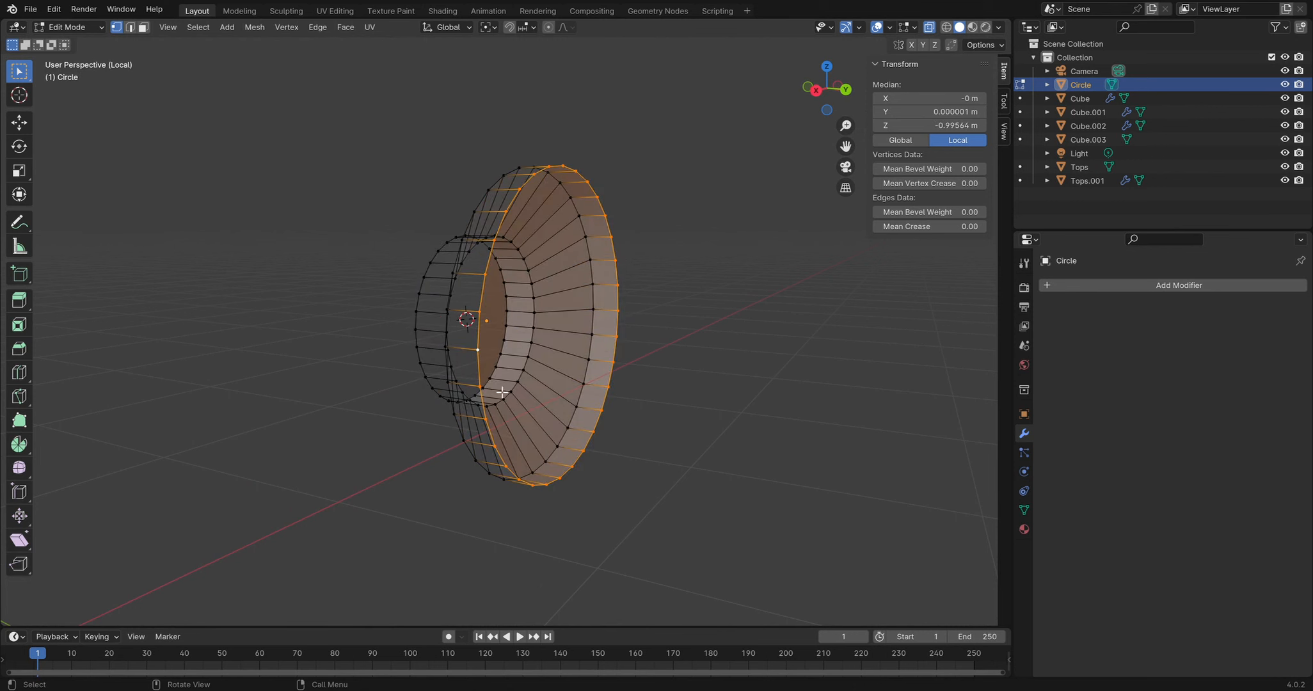
left_click(529, 206)
double_click(514, 208)
key("ctrl+b")
left_click(681, 382)
left_click(765, 367)
Return to Object Mode and shade the knob smooth
key("Tab")
middle_click_drag(766, 367, 632, 275)
right_click(505, 304)
right_click(539, 271)
left_click(539, 270)
key("ctrl+z")
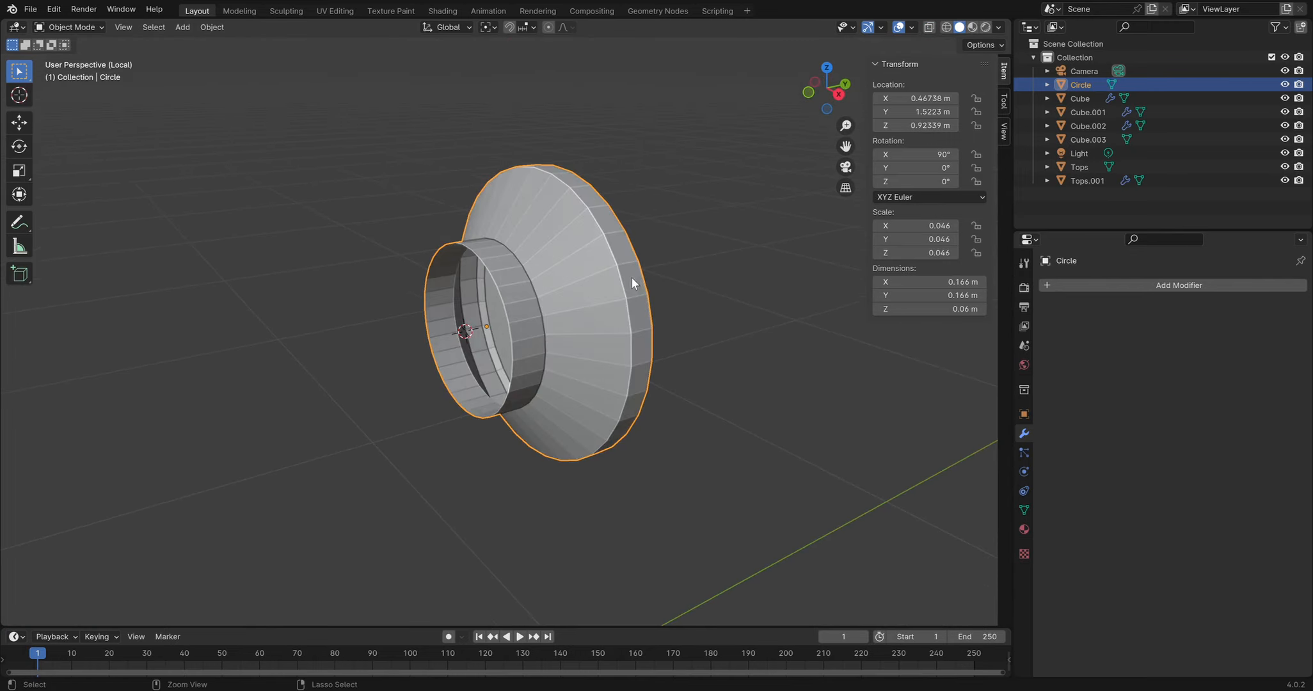
right_click(599, 288)
key("Escape")
right_click(516, 268)
left_click(516, 267)
middle_click_drag(570, 286, 566, 259)
scroll(540, 296, "up", 2)
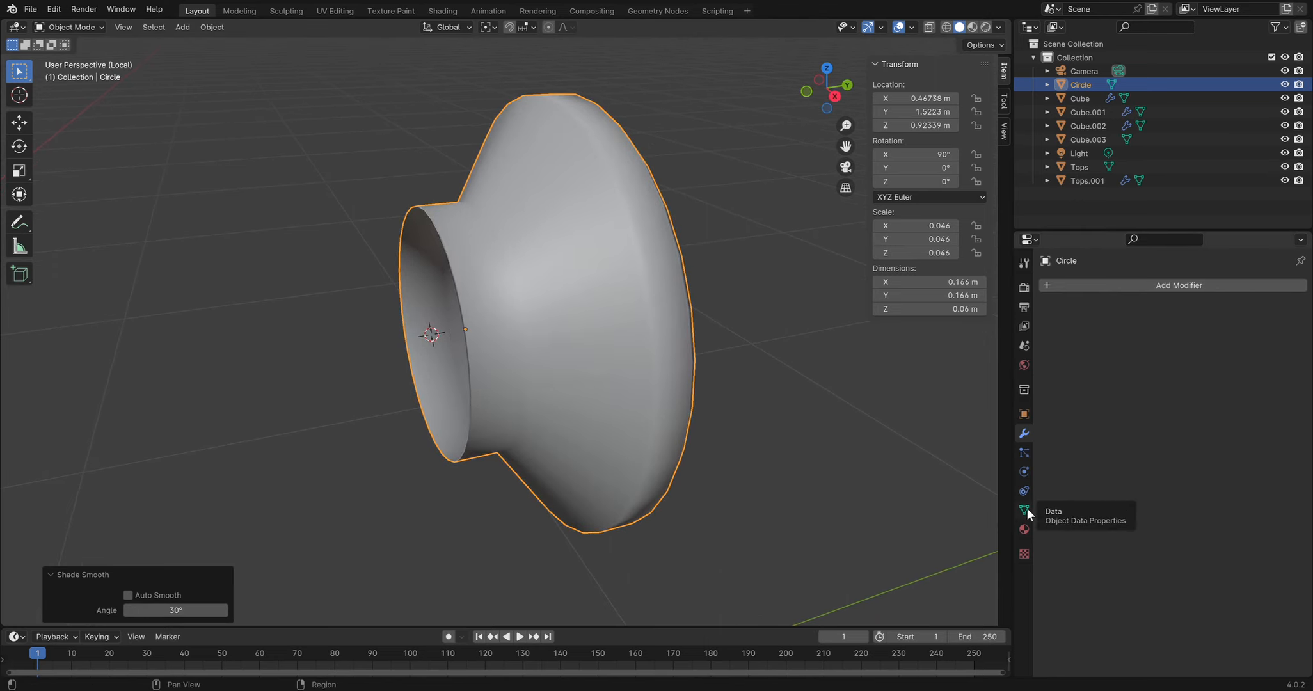
Enable Auto Smooth at 30° in the knob mesh's normals settings
left_click(1025, 510)
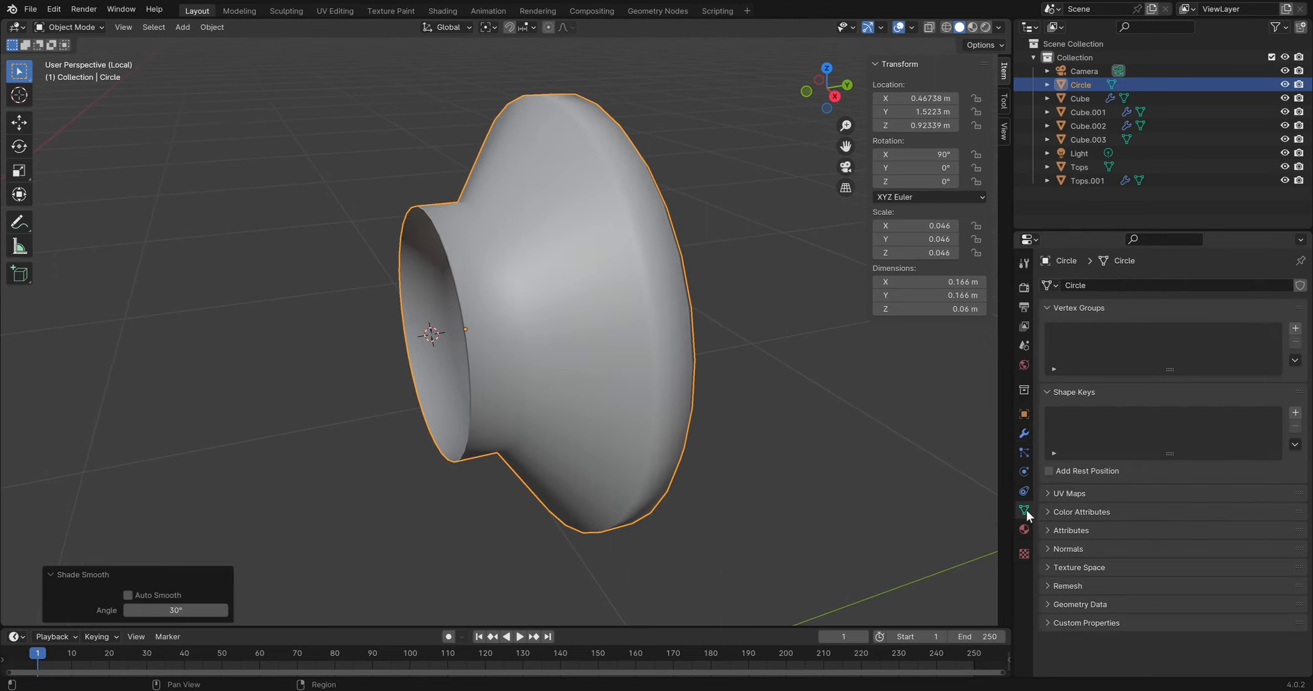
left_click(1057, 550)
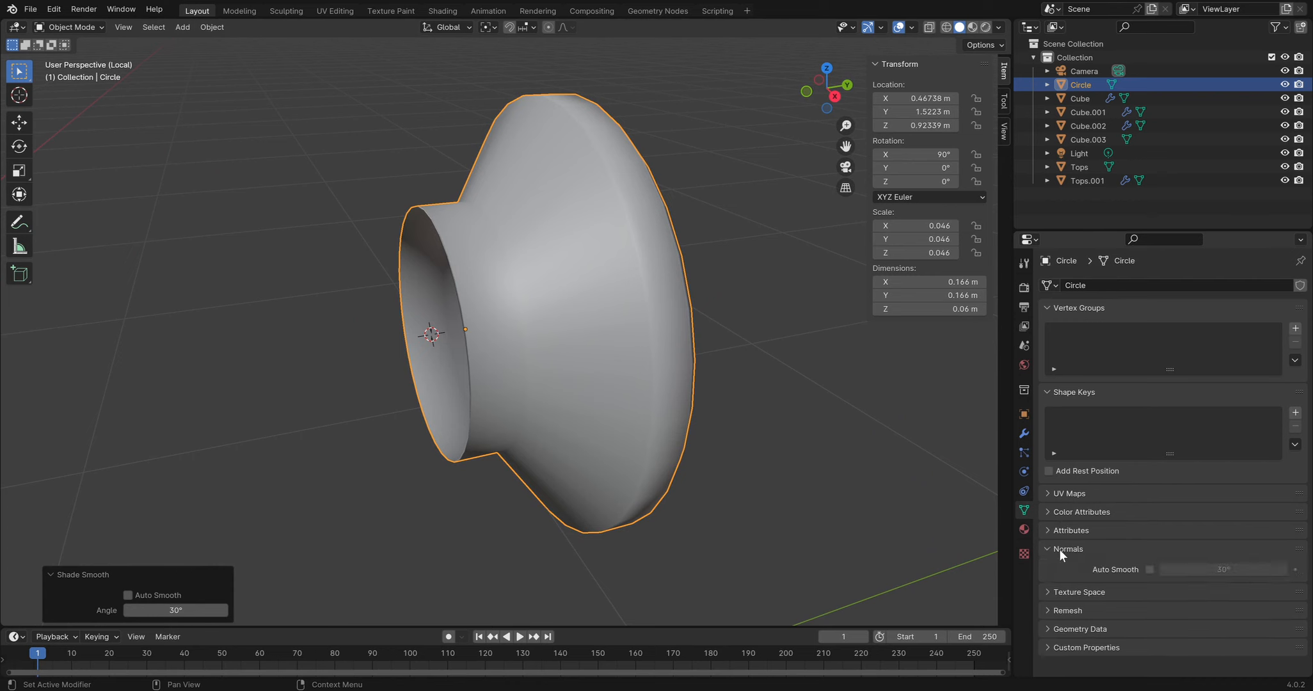
left_click(1150, 570)
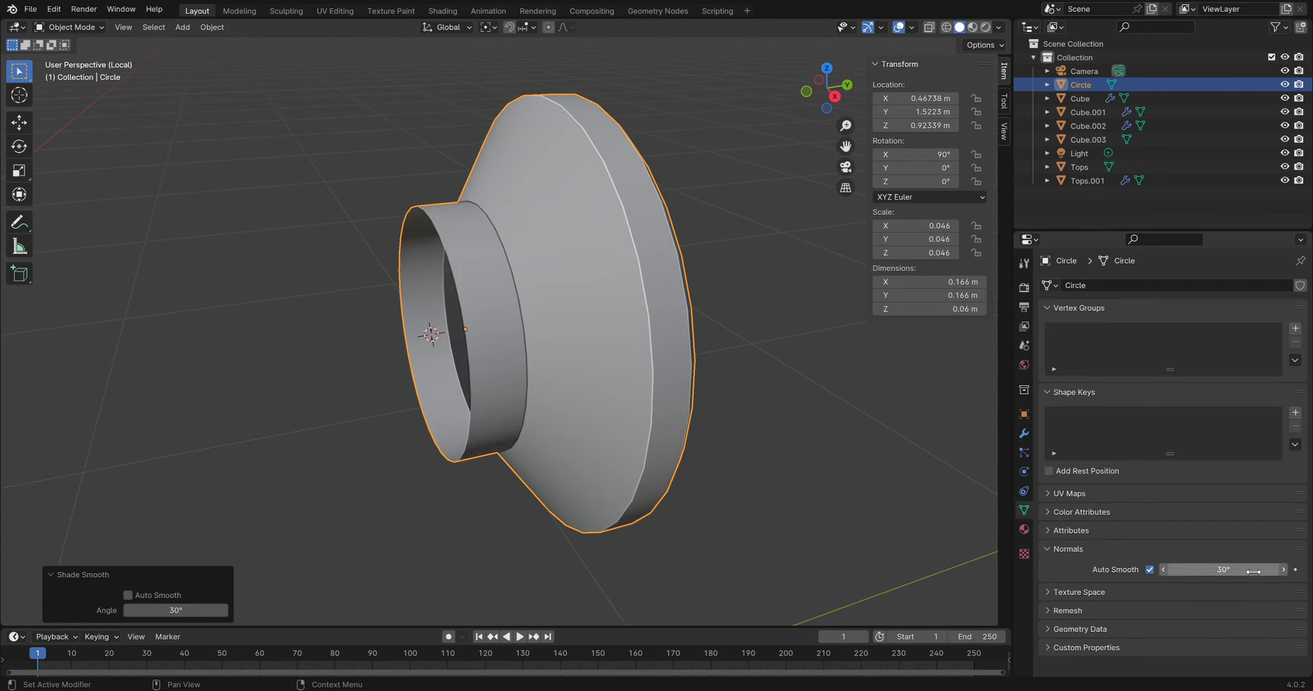
Examine the knob's smooth shading from several angles, comparing Object Mode with the mesh faces in Edit Mode
middle_click_drag(538, 174, 527, 142)
scroll(536, 164, "up", 3)
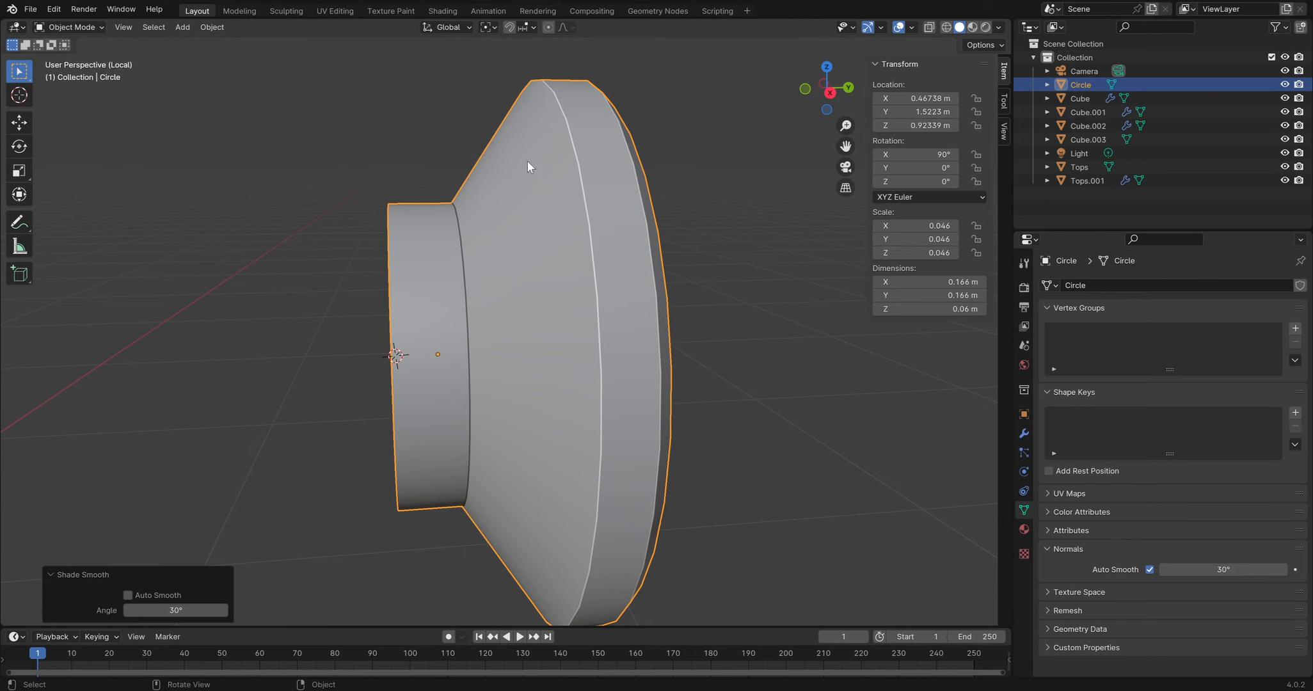
middle_click_drag(542, 228, 557, 192)
key("Tab")
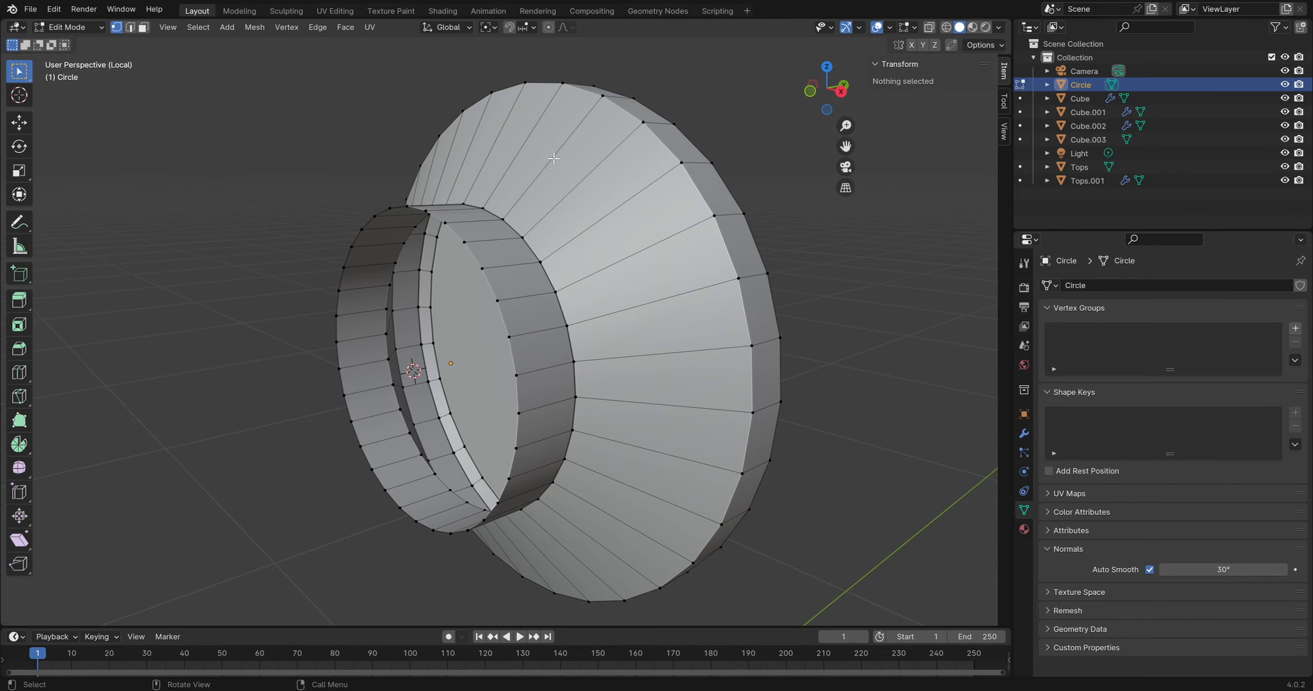
key("Tab")
middle_click_drag(551, 165, 574, 121)
key("Tab")
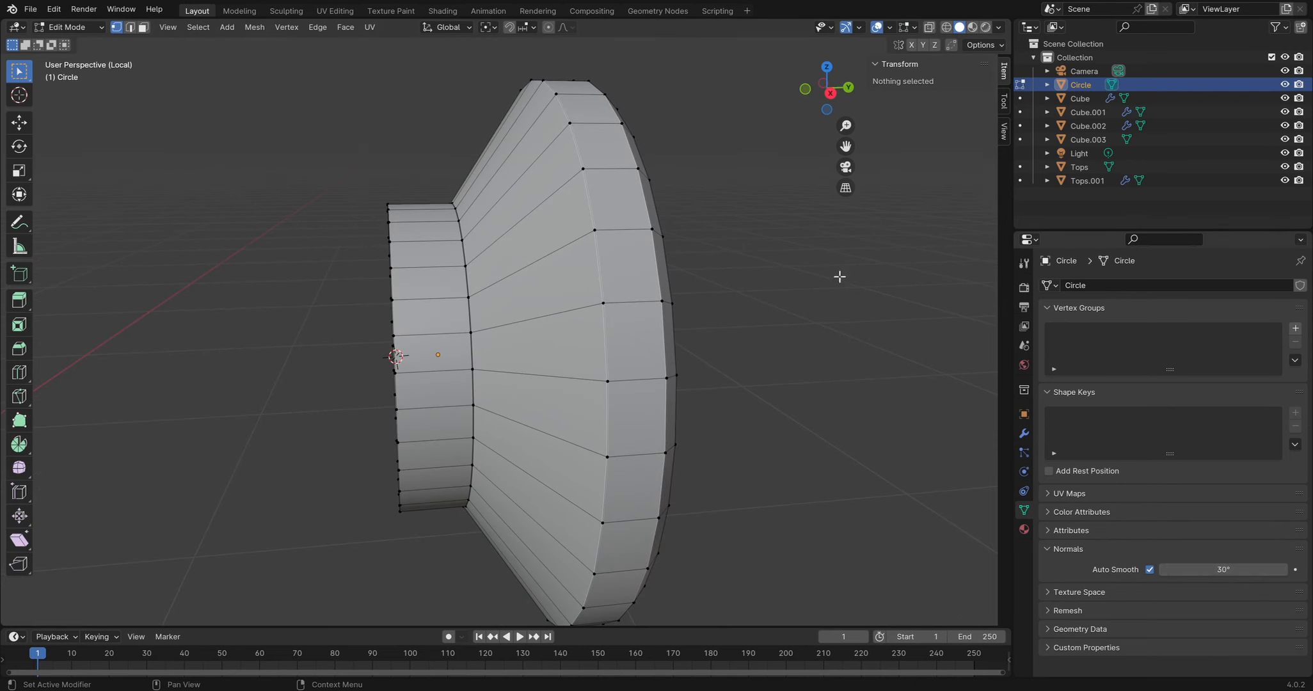
key("Tab")
middle_click_drag(578, 139, 460, 205)
key("Tab")
Try to move one sloped edge on the knob's conical side and check its effect on the shading
key("2")
left_click(526, 191)
middle_click_drag(549, 220, 539, 218)
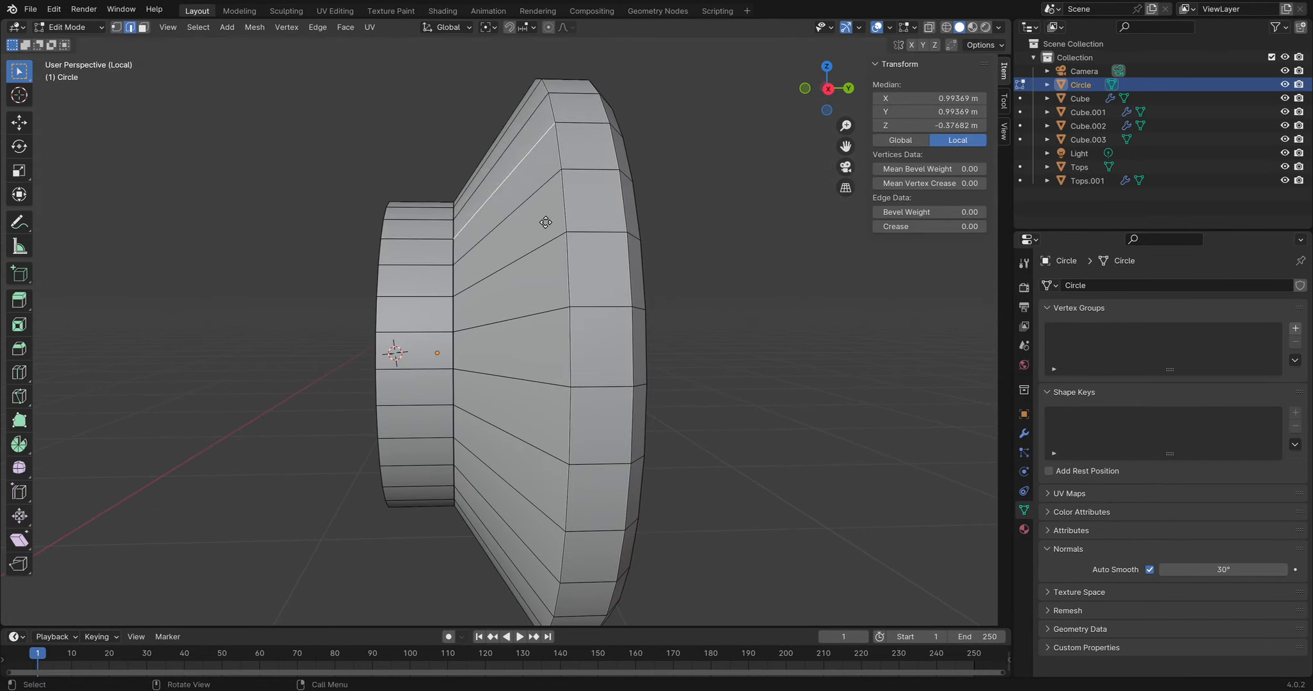
key("g")
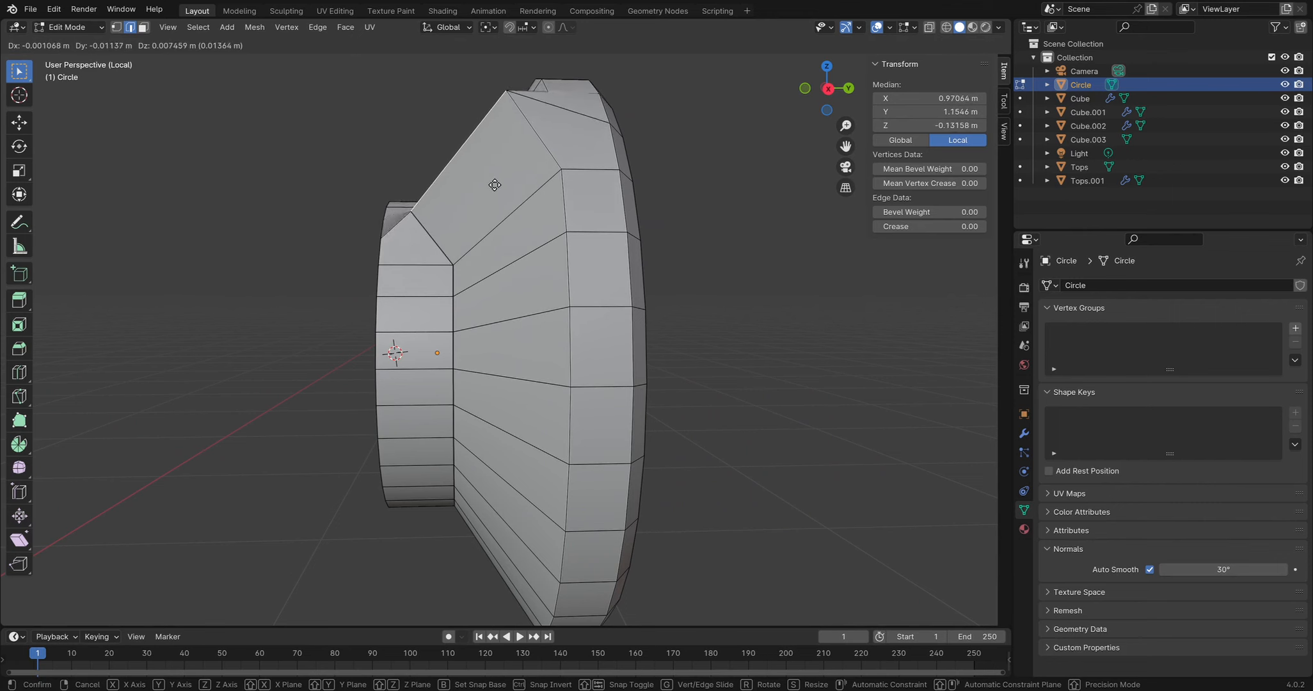
key("Escape")
key("Tab")
middle_click_drag(500, 172, 578, 278)
key("Tab")
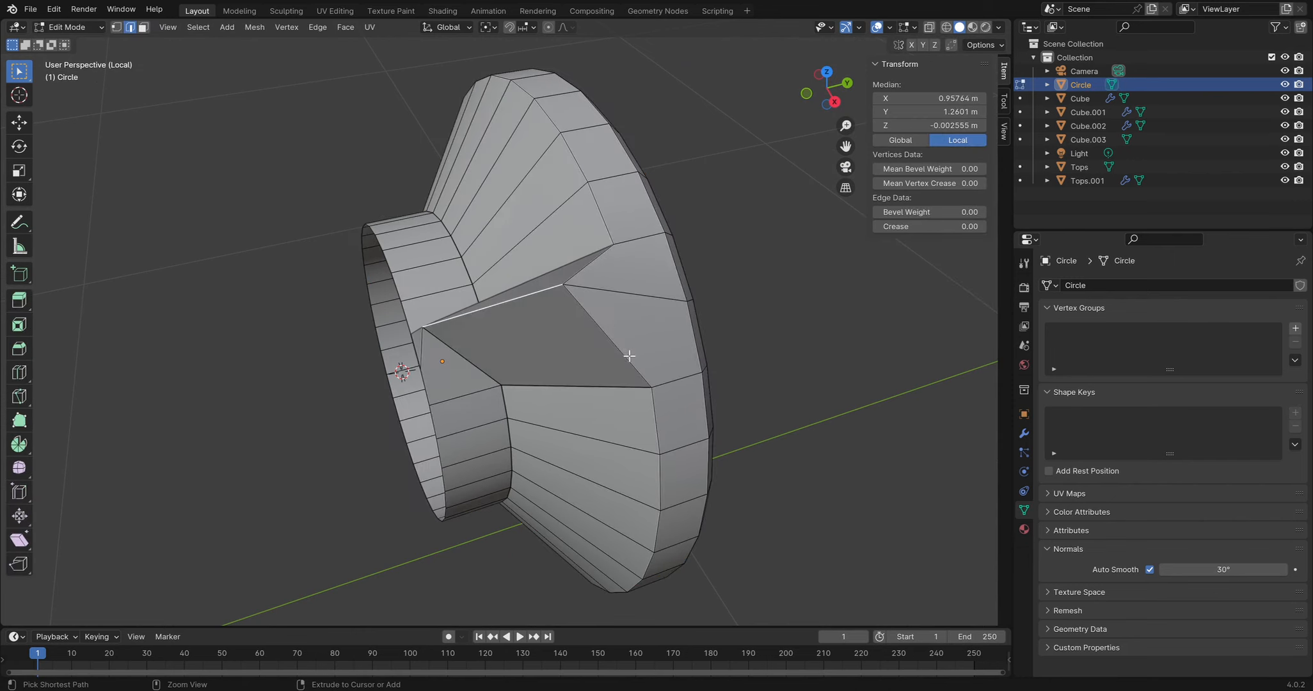
key("ctrl+z")
middle_click_drag(637, 355, 548, 247)
Inspect the restored knob's side and flat front, comparing its shaded surface with its mesh edges
key("Tab")
left_click(632, 300)
scroll(635, 302, "down", 4)
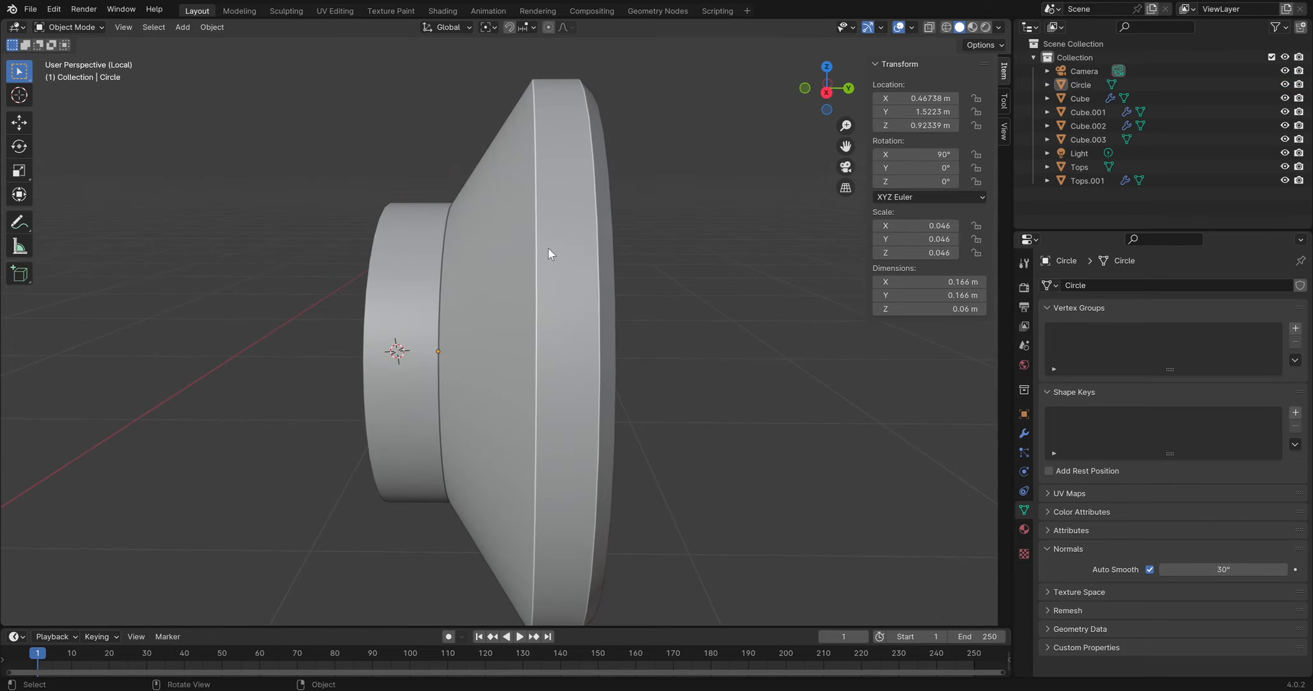
left_click(475, 274)
key("Tab")
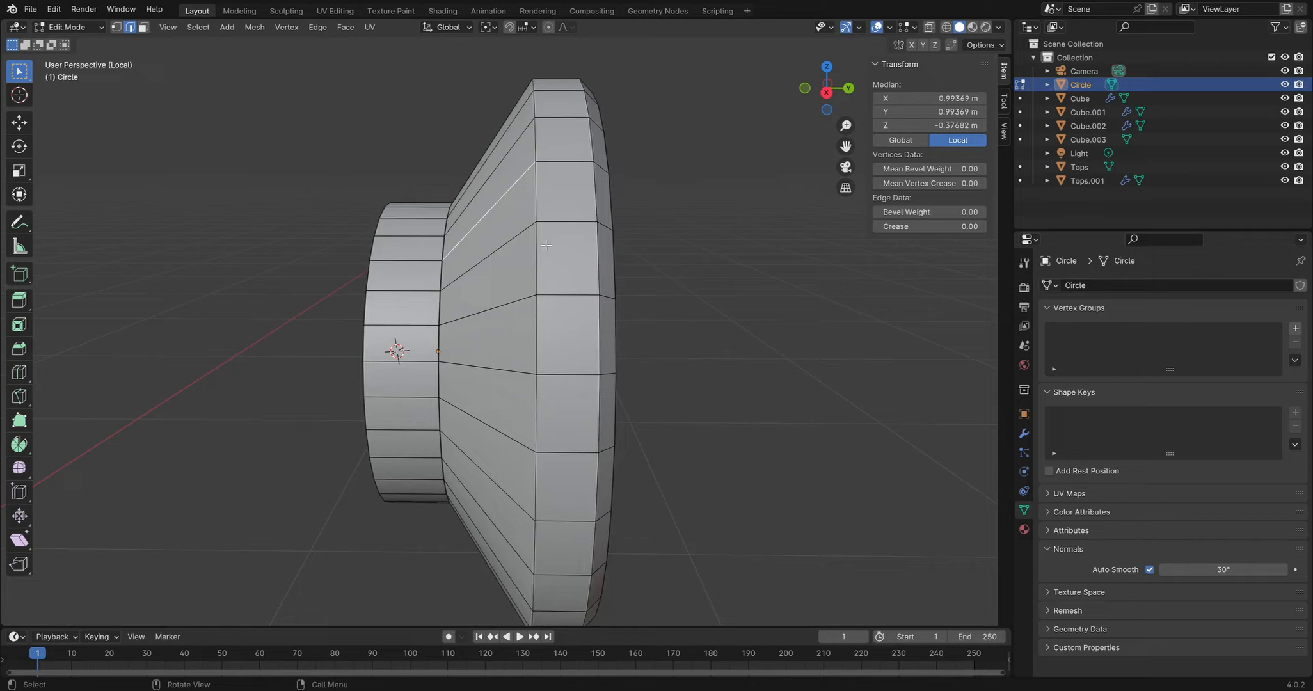
middle_click_drag(575, 256, 549, 237)
key("Tab")
key("Tab")
key("Tab")
scroll(697, 254, "down", 6)
middle_click_drag(697, 256, 566, 267)
middle_click_drag(462, 280, 506, 285)
middle_click_drag(631, 327, 664, 351)
scroll(546, 302, "up", 5)
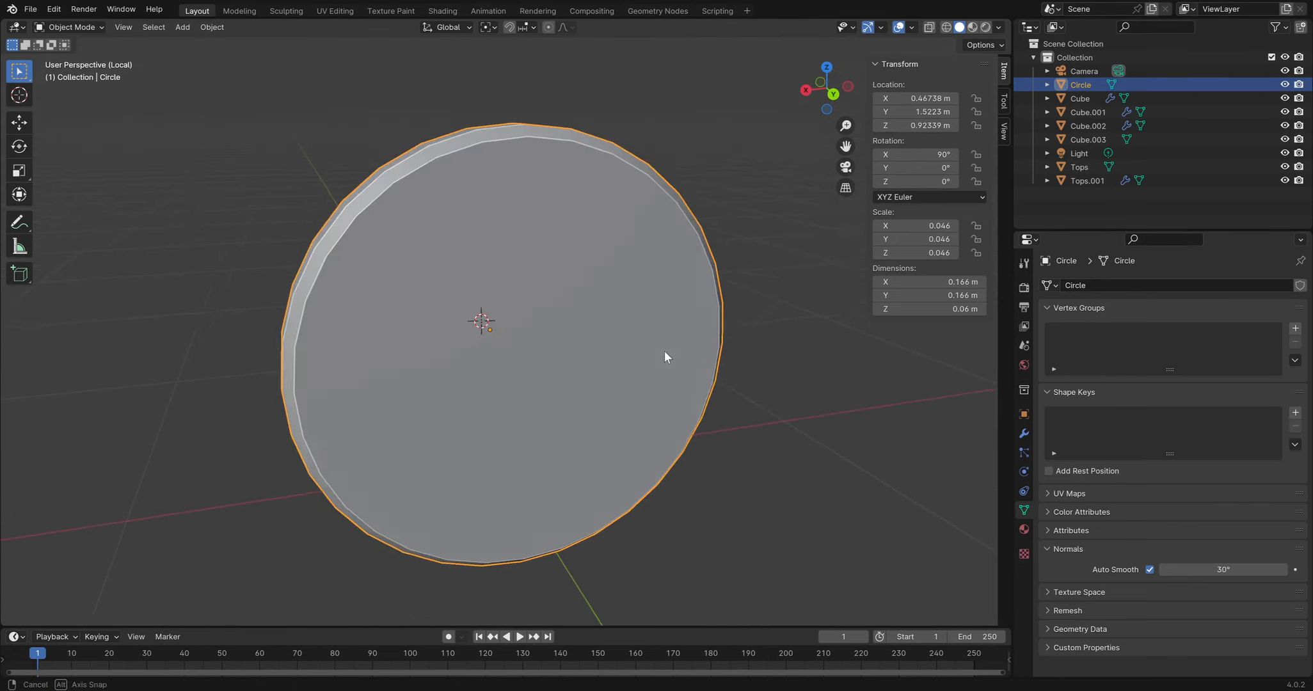
scroll(693, 356, "down", 3)
Exit the knob's local view and check how the knob sits on the door of the house
key("slash")
scroll(692, 351, "down", 8)
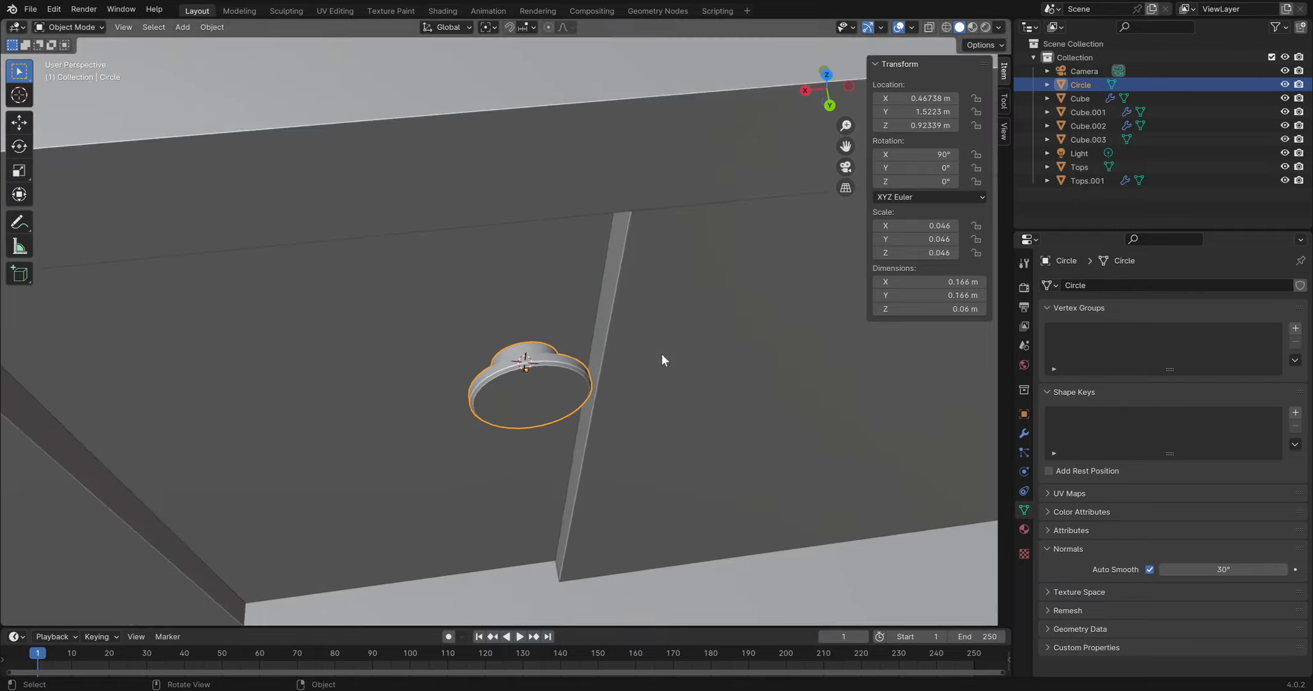
middle_click_drag(629, 336, 695, 274)
scroll(713, 301, "up", 6)
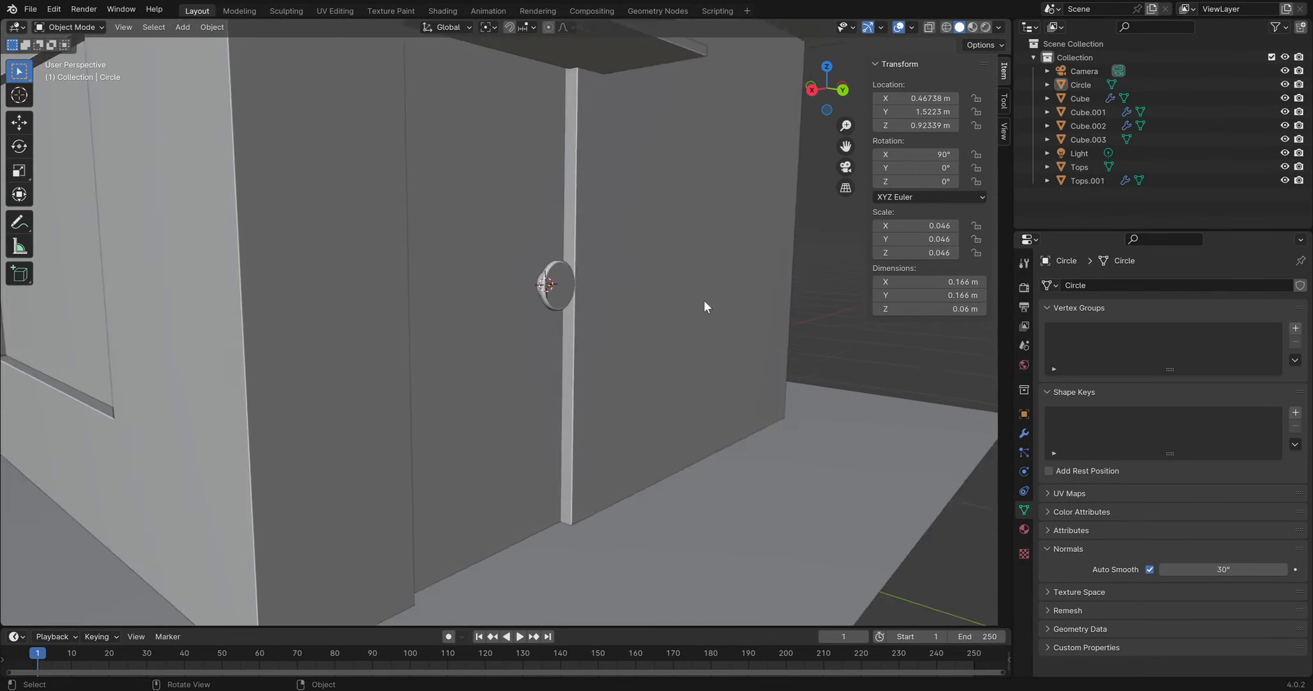
scroll(797, 325, "down", 8)
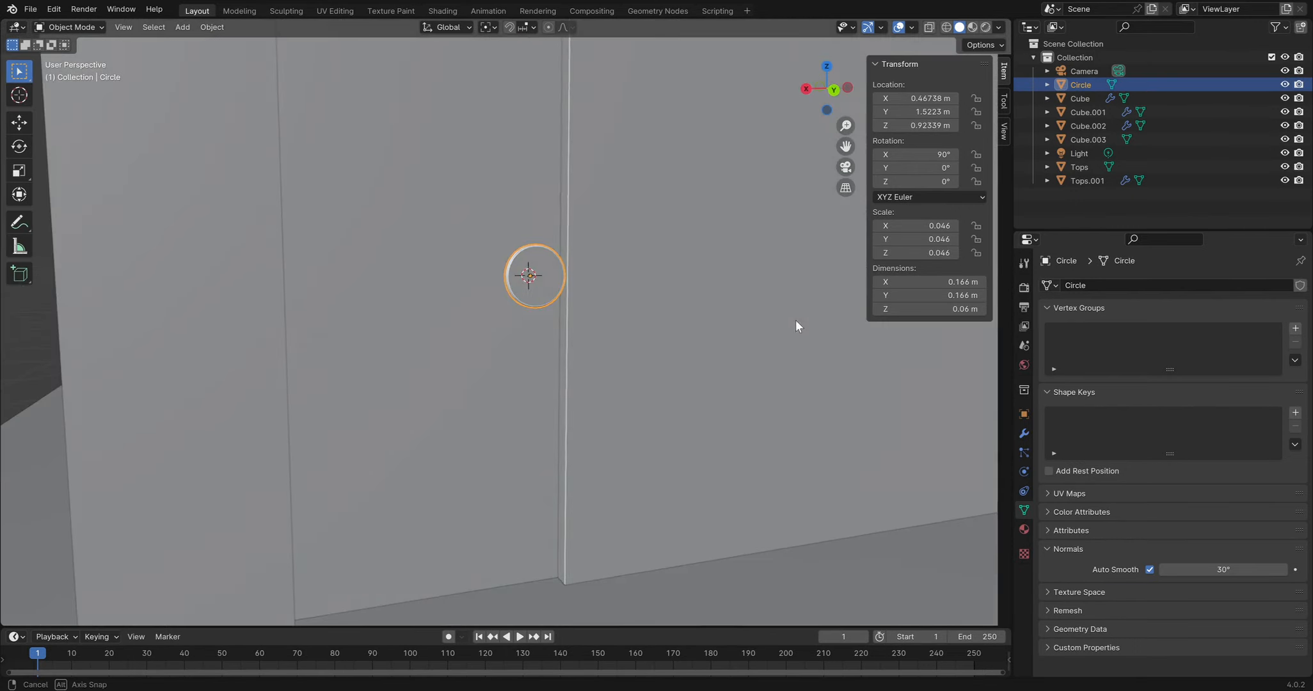
middle_click_drag(677, 302, 596, 288)
scroll(595, 288, "up", 8)
scroll(595, 284, "down", 8)
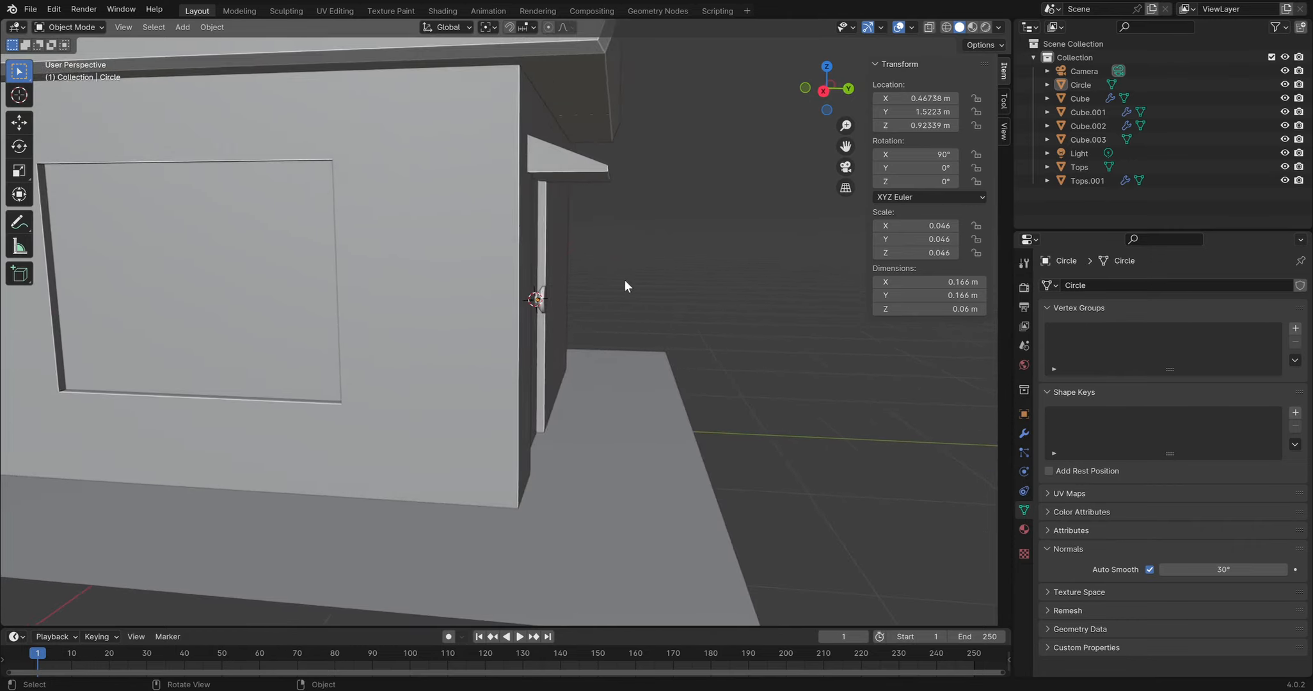
Place the 3D cursor on the door-side roof slope, add a cube there and scale it uniformly to about 0.254
key("b")
middle_click_drag(661, 284, 501, 227)
right_click_drag(501, 227, 498, 228, "shift")
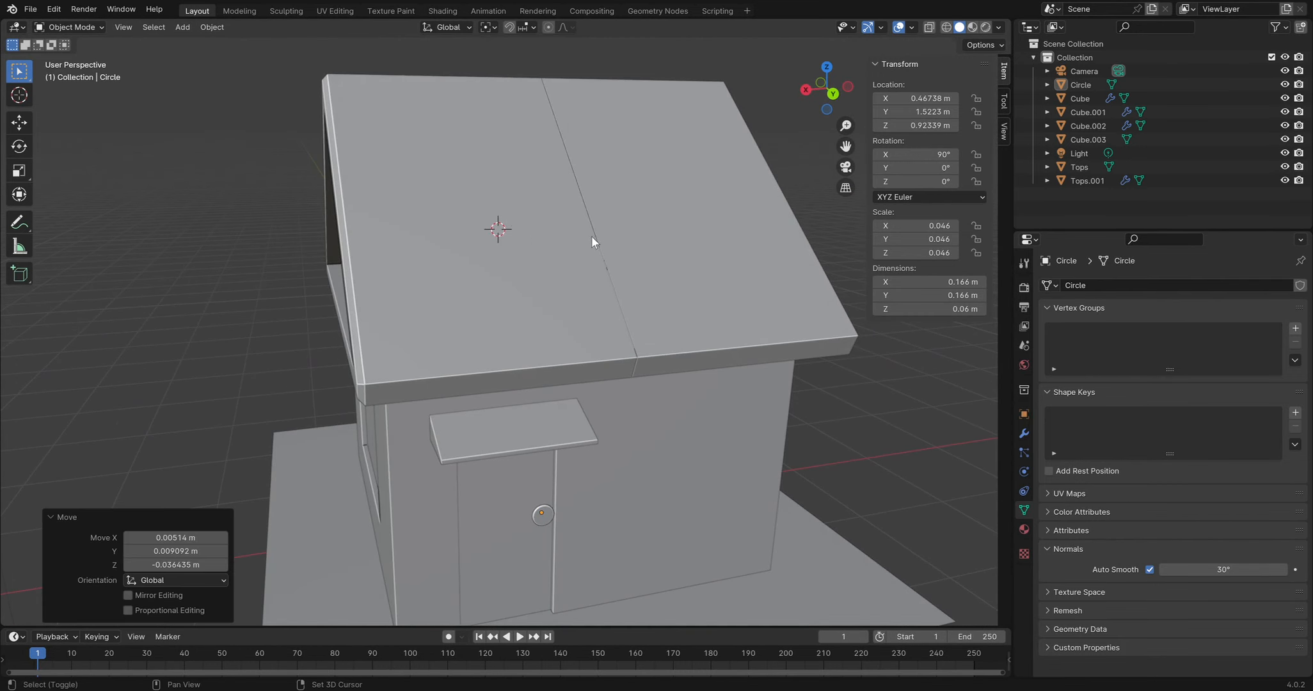
key("shift+a")
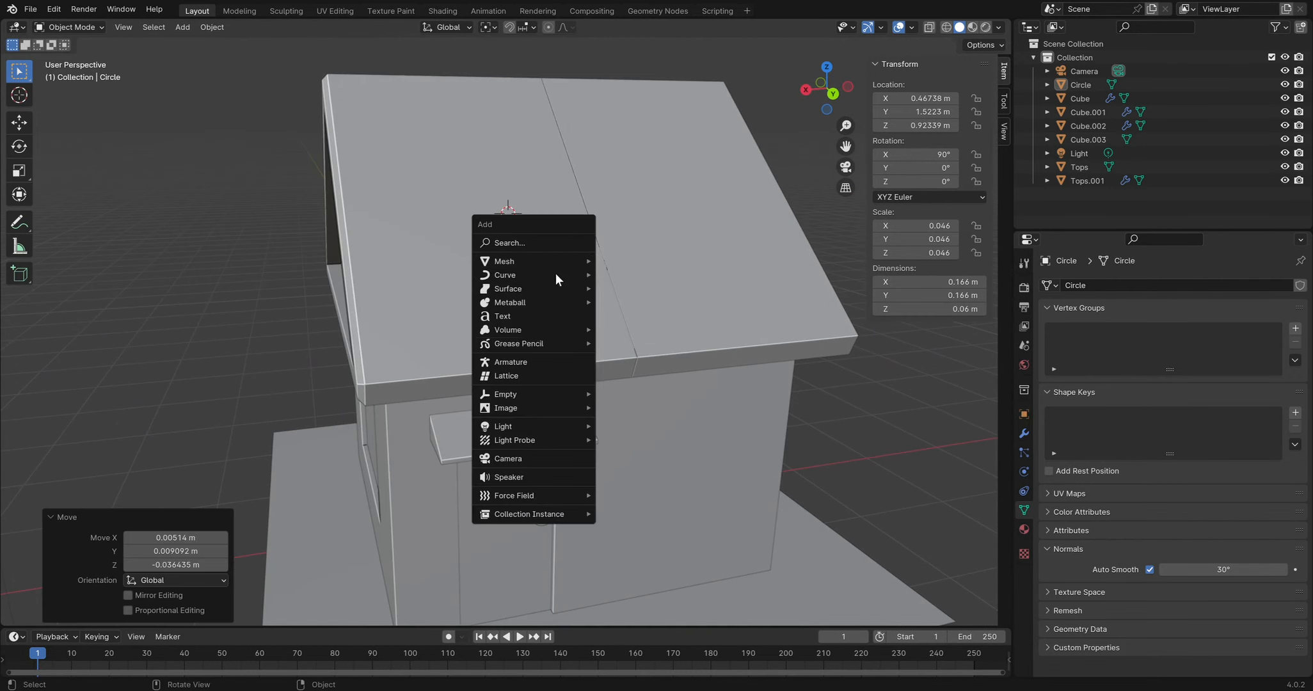
mouse_move(576, 261)
left_click(661, 276)
key("s")
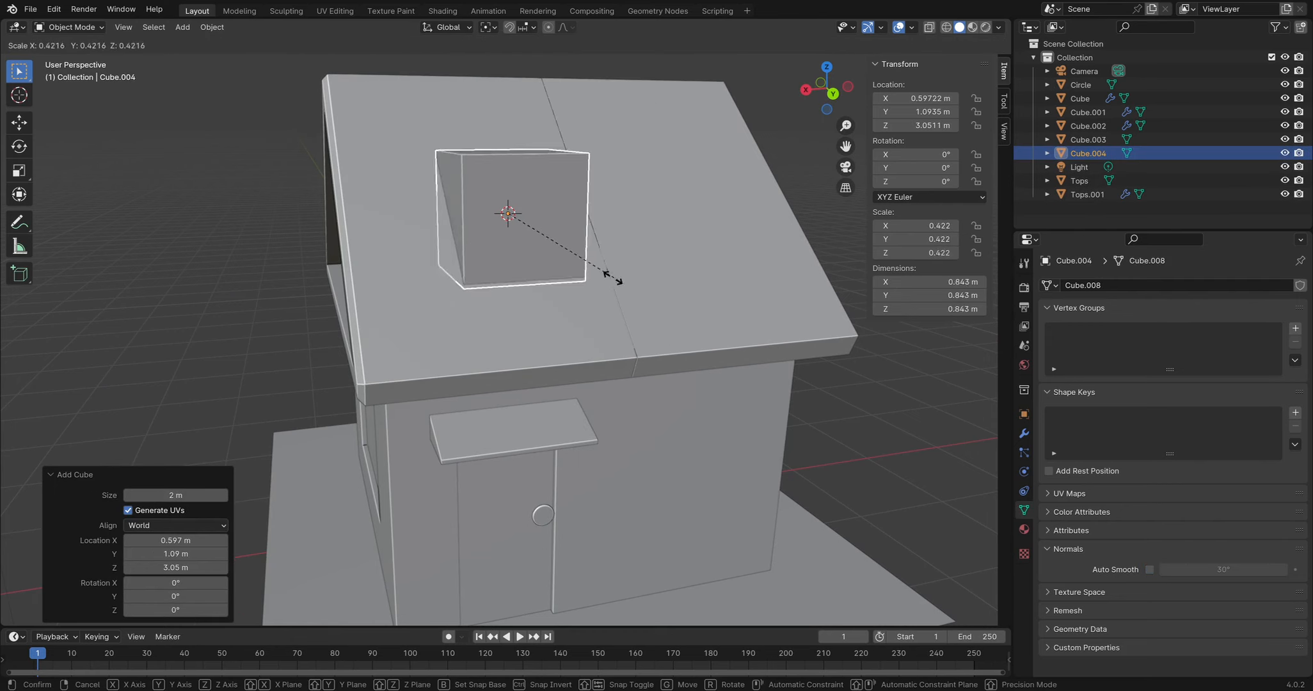
left_click(569, 262)
With X-ray on, lower the new cube's bottom vertices along Z so they sink through the roof
middle_click_drag(570, 262, 722, 240)
key("alt+z")
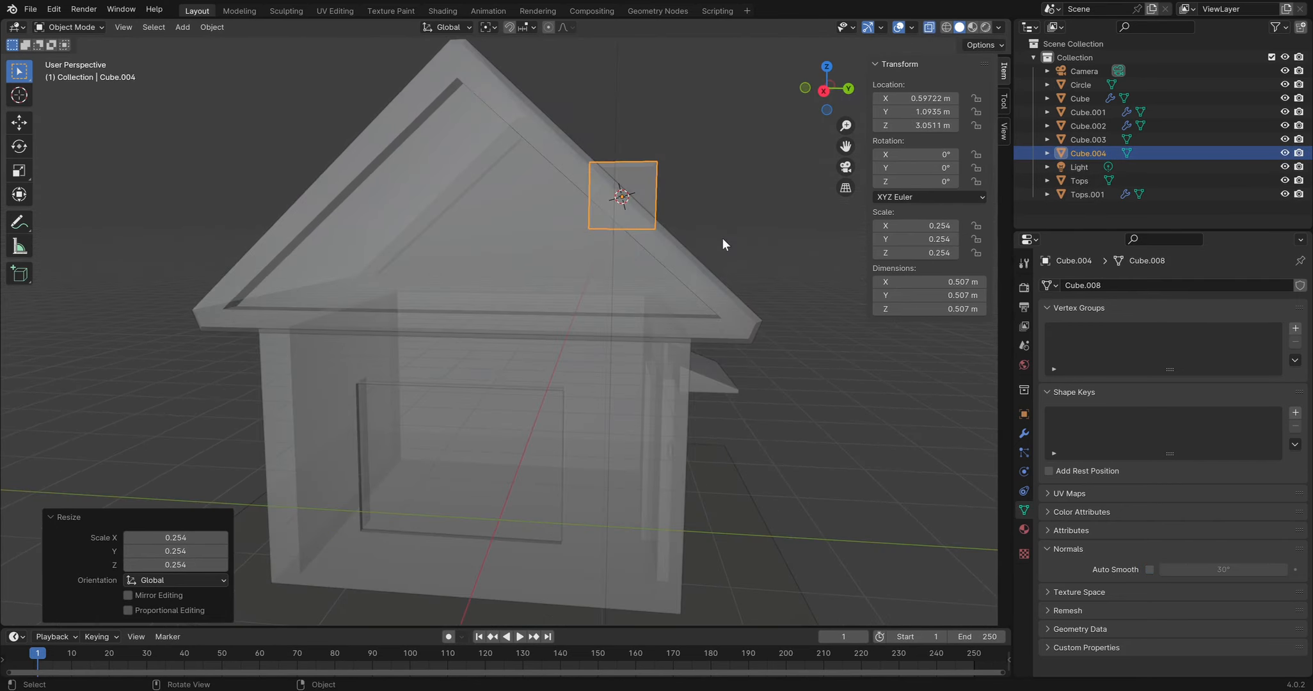
key("Tab")
left_click(130, 27)
left_click_drag(768, 221, 542, 311)
key("g")
key("z")
left_click(590, 338)
Raise the cube's top vertices about 0.616 m along Z to form a tall chimney
middle_click_drag(733, 221, 649, 255)
left_click(701, 184)
middle_click_drag(700, 184, 772, 134)
left_click_drag(760, 131, 522, 239)
key("g")
key("z")
key("z")
left_click(534, 144)
Inset the chimney's top face by about 0.45 m and extrude the inner face down along Z to hollow it
middle_click_drag(534, 144, 214, 285)
scroll(213, 285, "up", 1)
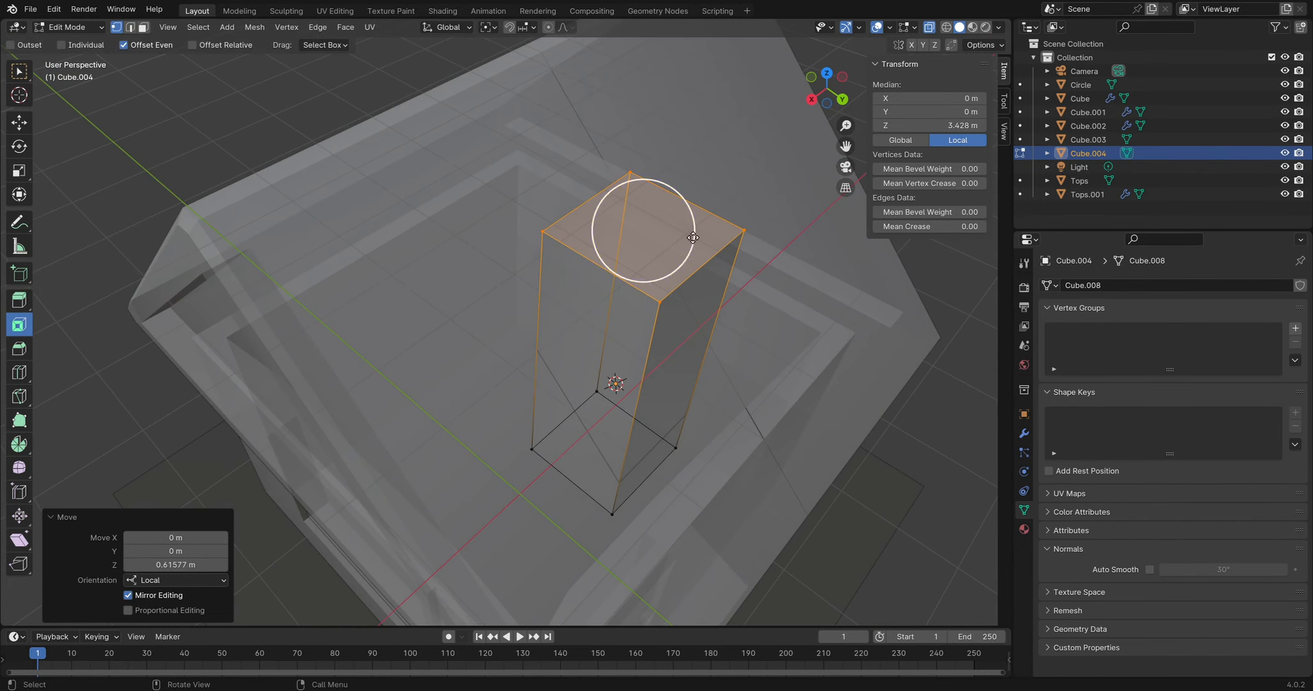
left_click_drag(709, 251, 676, 255)
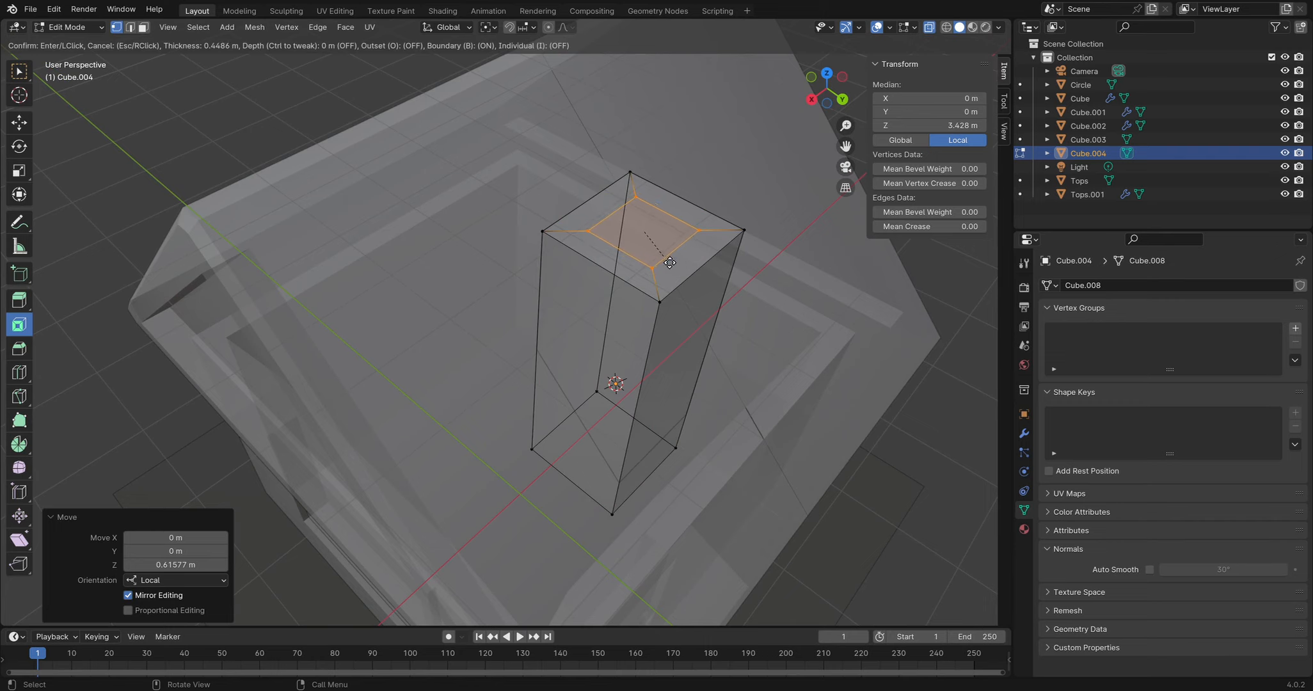
left_click(670, 262)
middle_click_drag(670, 263, 718, 294)
key("e")
key("z")
left_click(714, 552)
Return to Object Mode, turn off X-ray and check the hollow chimney on the roof
key("Tab")
middle_click_drag(718, 478, 663, 218)
key("alt+z")
scroll(723, 324, "down", 5)
left_click(728, 216)
scroll(663, 219, "up", 2)
key("ctrl+z")
left_click_drag(663, 218, 659, 235, "alt")
In Edit Mode, select the outer and inner edge loops around the chimney's top opening
key("Tab")
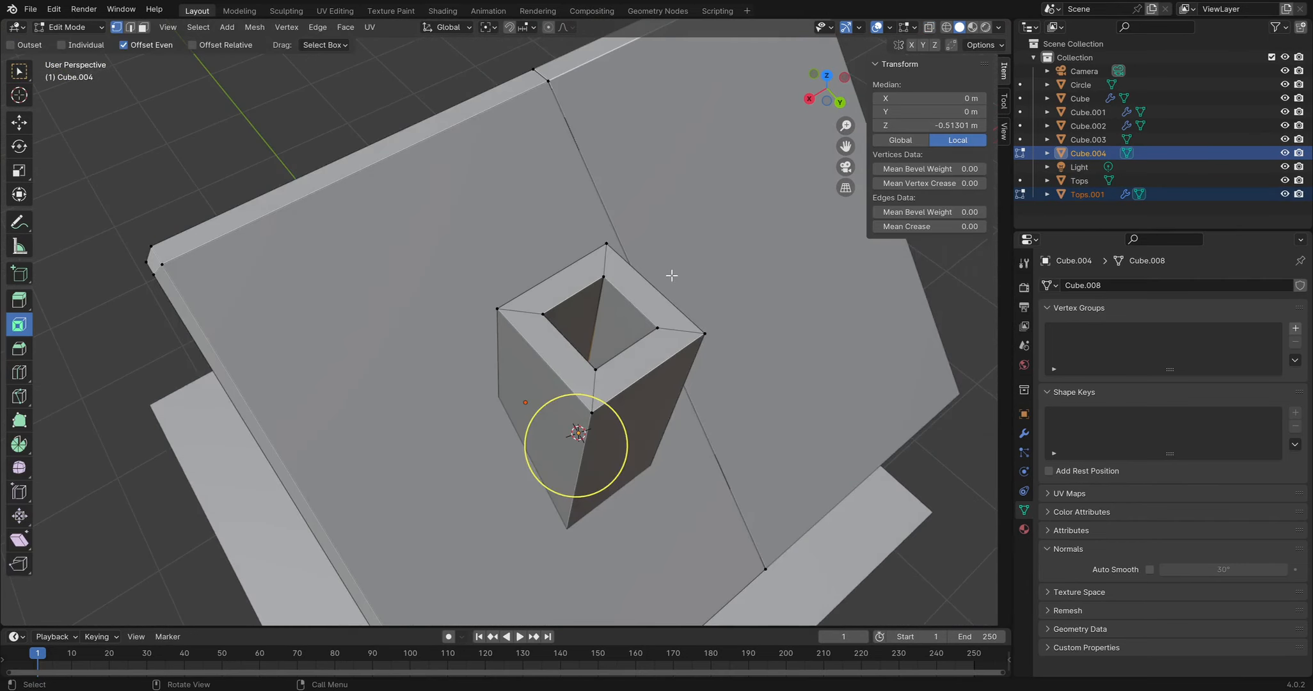
scroll(672, 290, "up", 4)
key("2")
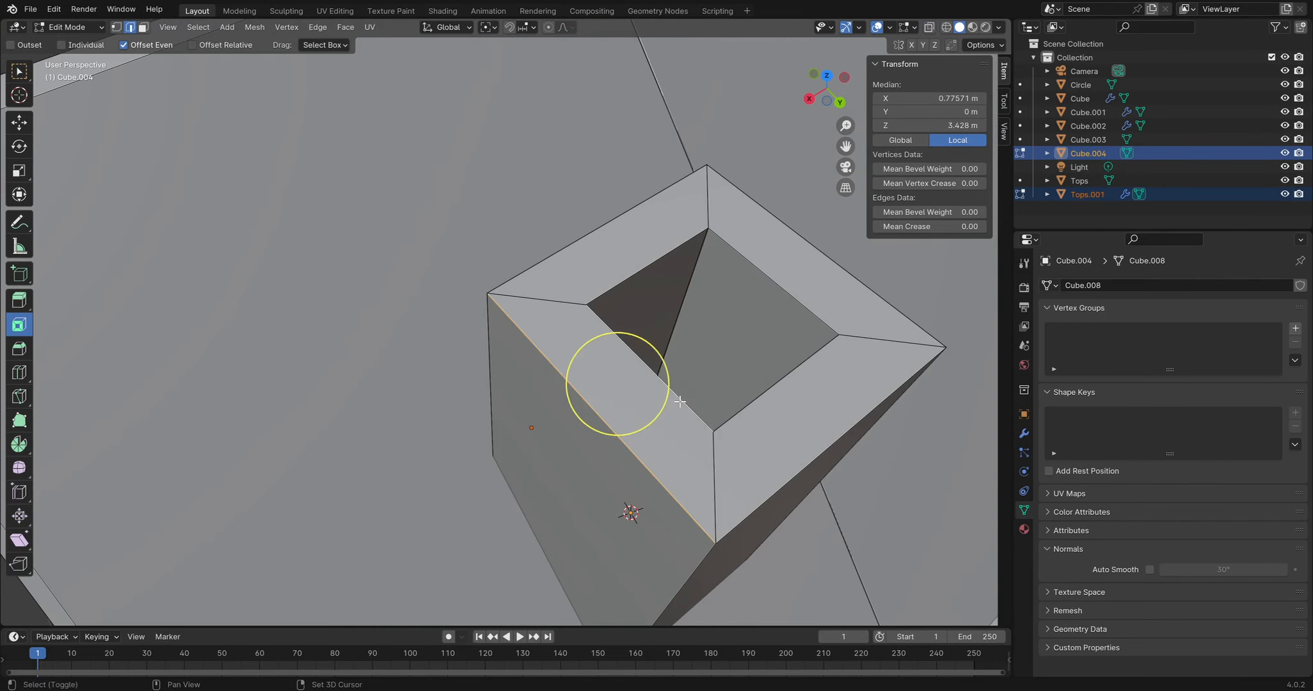
middle_click_drag(727, 328, 712, 313)
Try to bevel the selected chimney rim edges by about 0.049 m and inspect the bevel's evenness
key("ctrl+b")
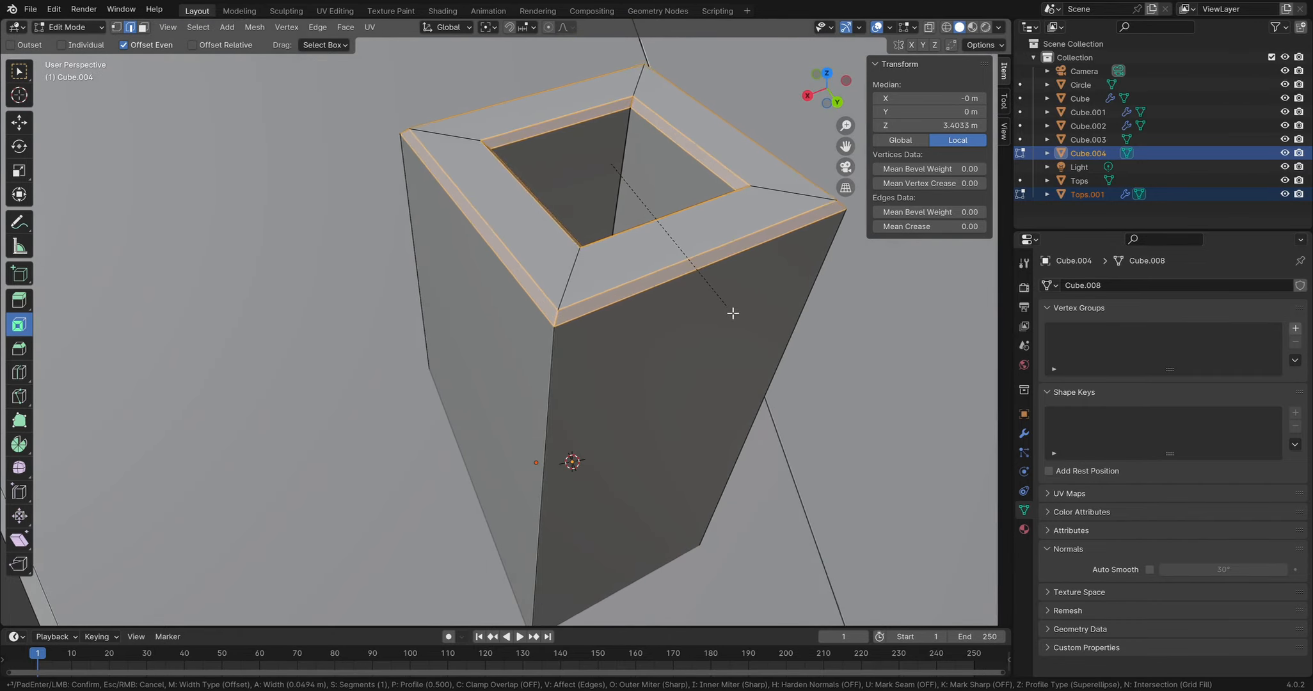
left_click(736, 313)
middle_click_drag(736, 314, 657, 197)
scroll(677, 231, "down", 3)
scroll(656, 196, "up", 3)
middle_click_drag(552, 96, 507, 227, "shift")
middle_click_drag(458, 128, 343, 214, "shift")
scroll(367, 225, "up", 3)
middle_click_drag(164, 140, 330, 170, "shift")
key("ctrl+z")
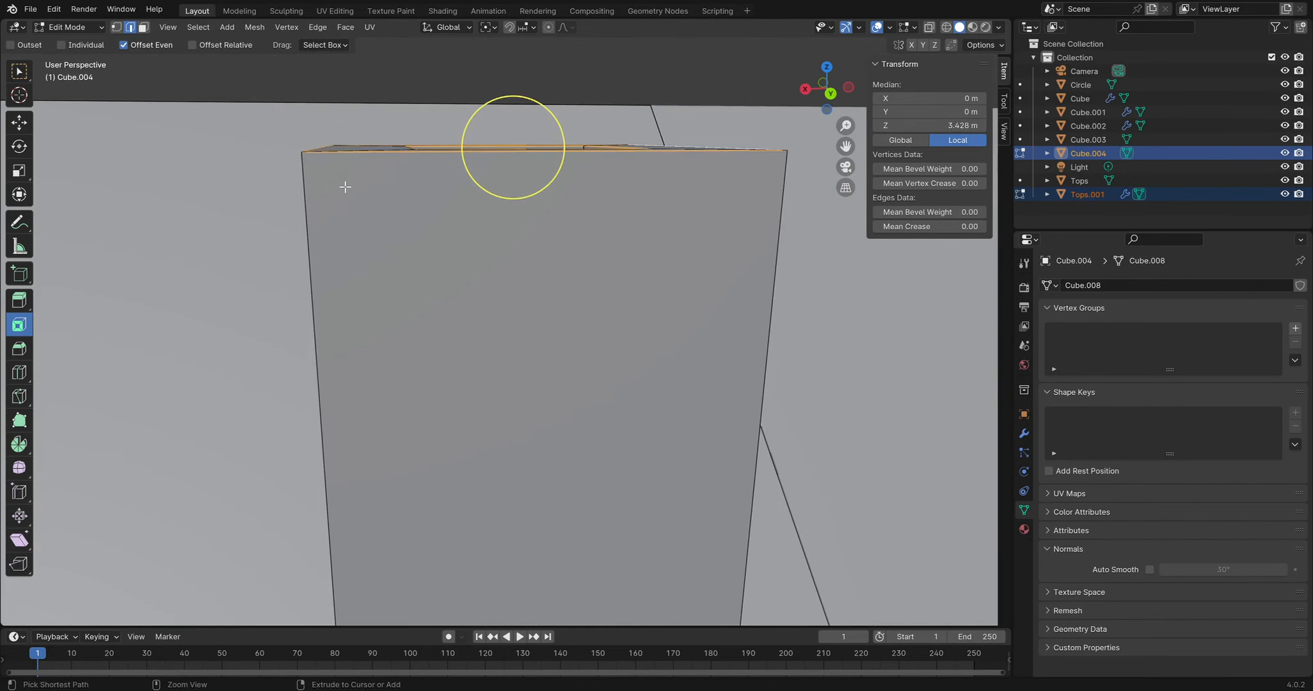
Return to Object Mode and apply the chimney's scale
key("Tab")
middle_click_drag(402, 211, 552, 157)
left_click(604, 247)
left_click(539, 207)
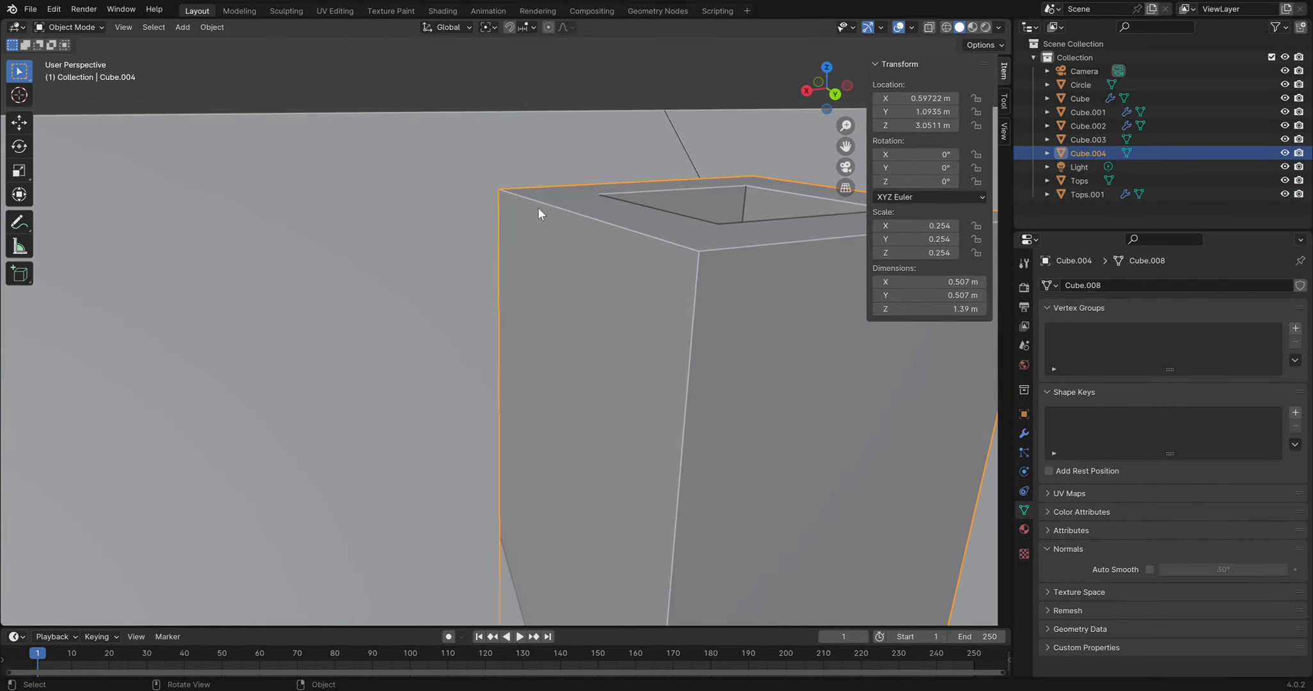
left_click(213, 27)
mouse_move(232, 101)
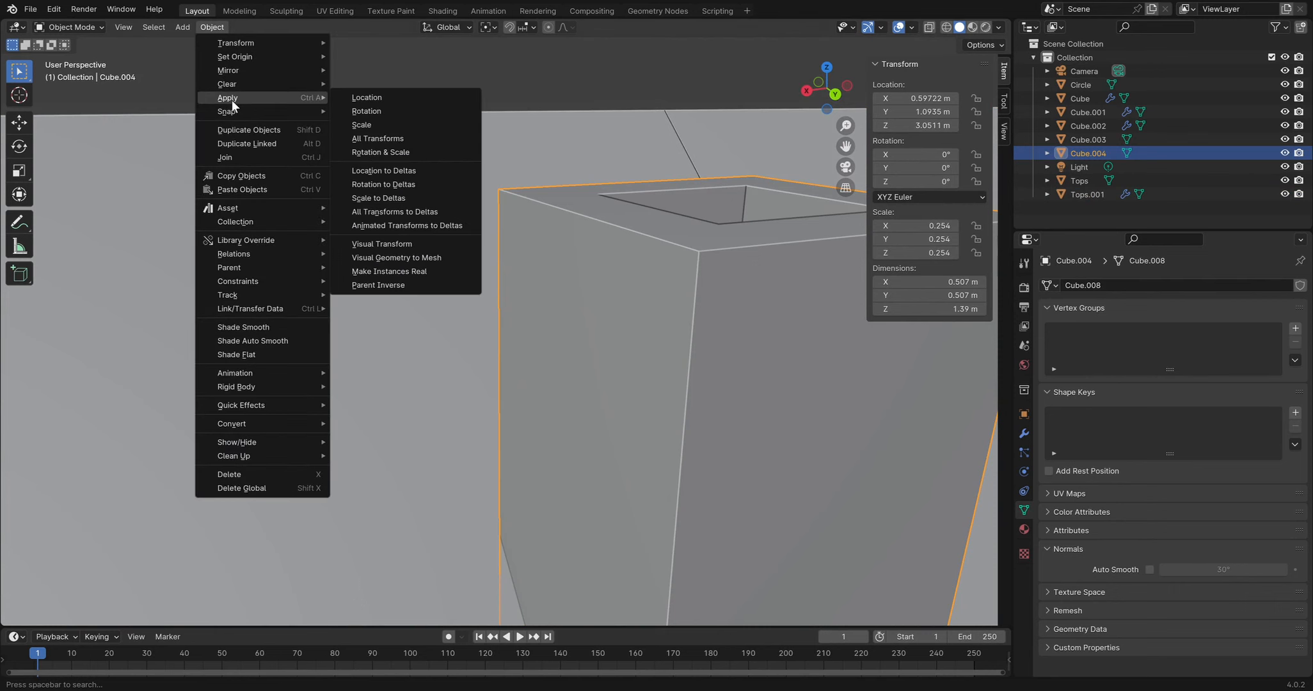
middle_click_drag(574, 72, 579, 202)
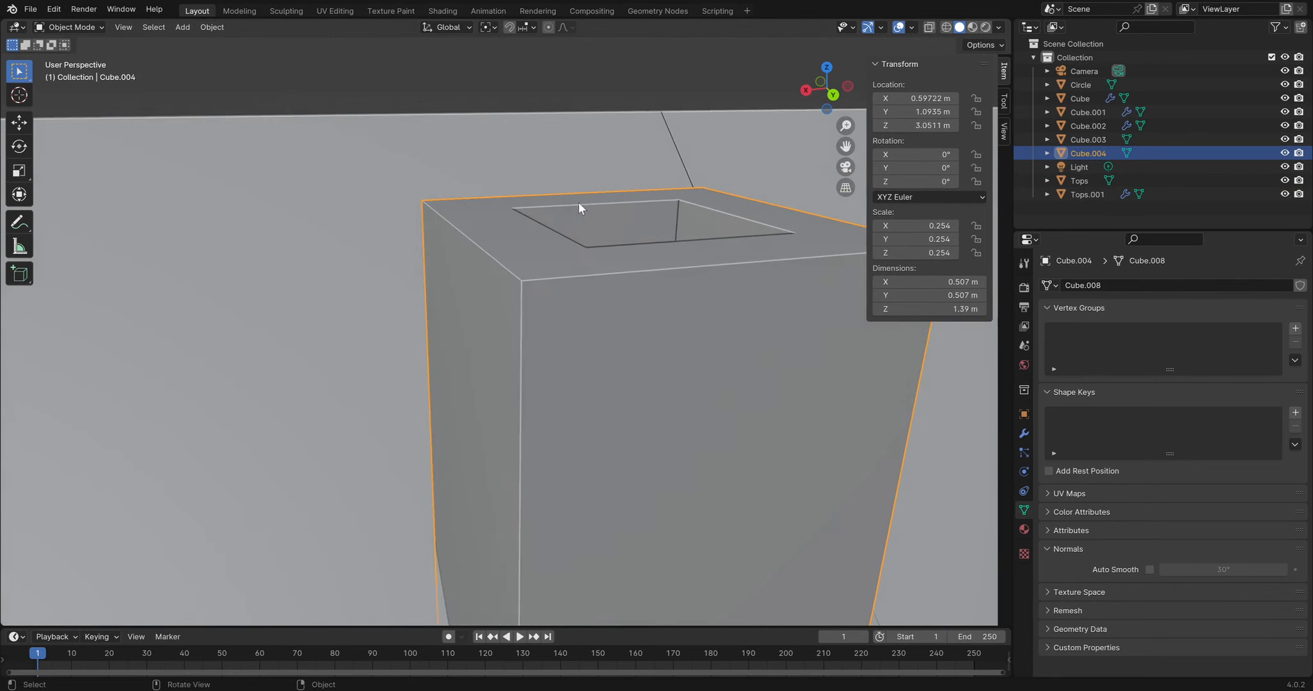
scroll(565, 166, "down", 3)
middle_click_drag(564, 288, 571, 266)
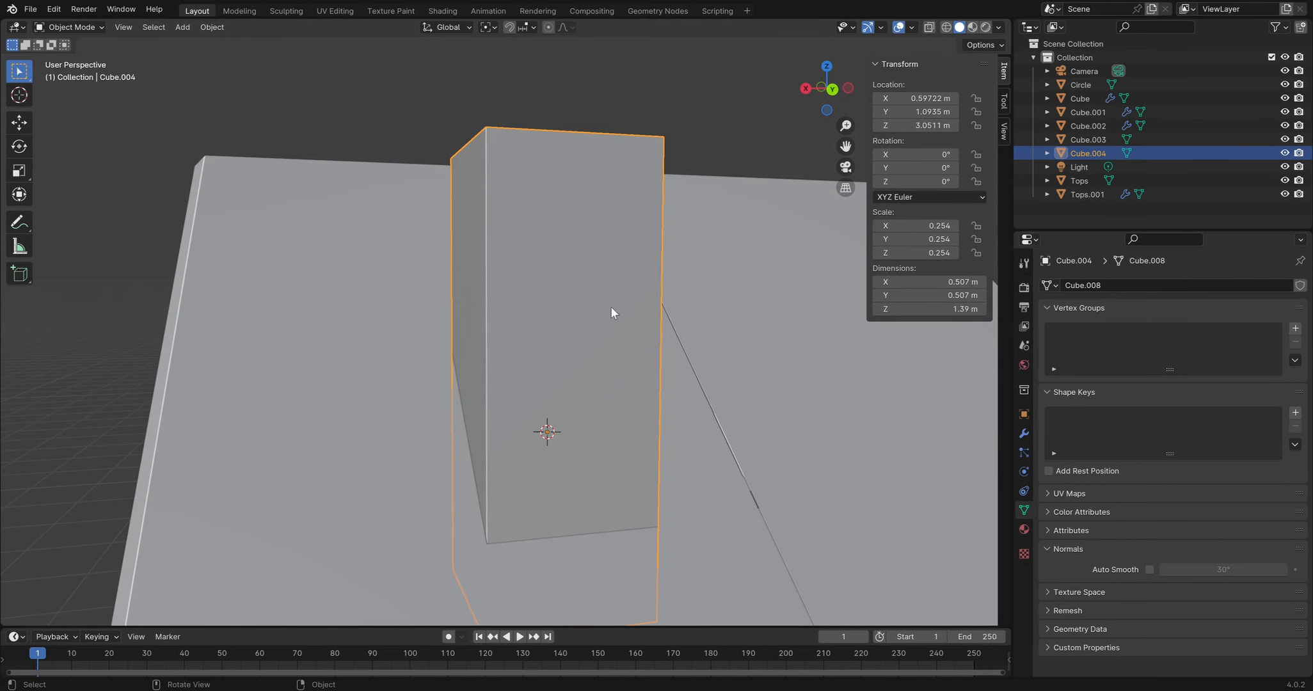
key("ctrl+a")
left_click(598, 332)
Bevel the outer and inner rim edges at the chimney's top with one segment and return to Object Mode
middle_click_drag(598, 339, 627, 270)
key("Tab")
key("ctrl+b")
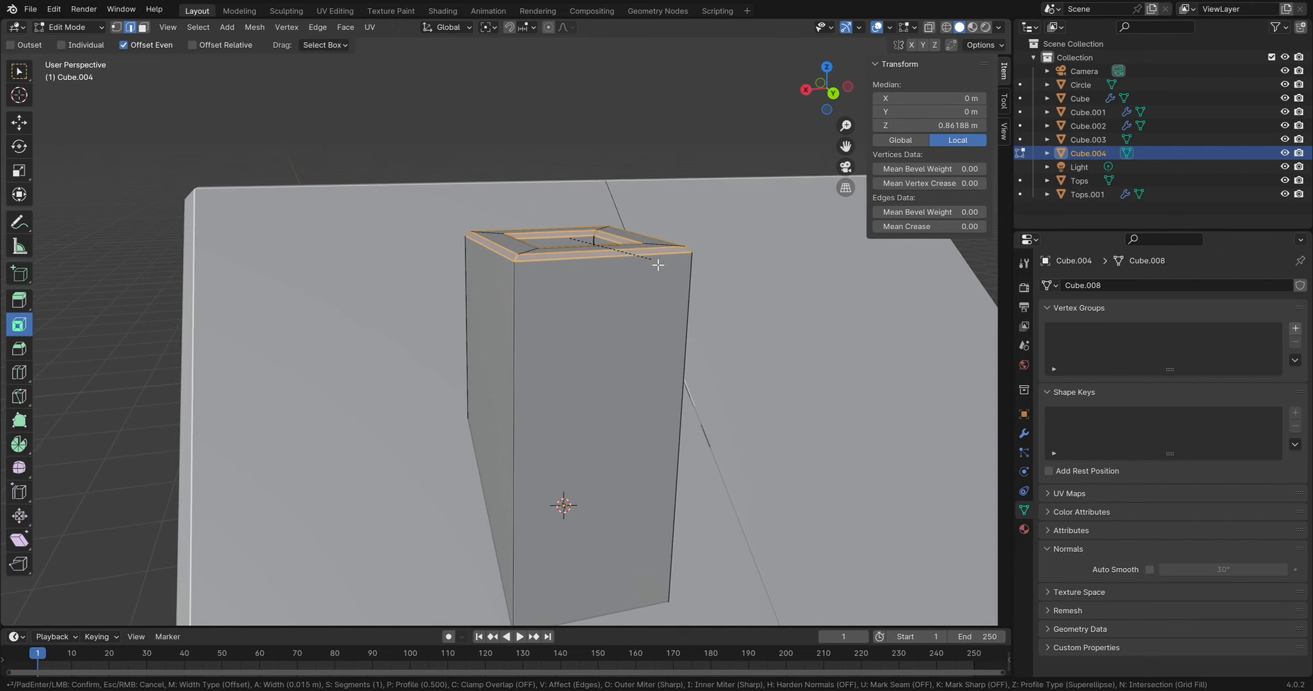
left_click(527, 302)
key("Tab")
middle_click_drag(527, 302, 721, 306)
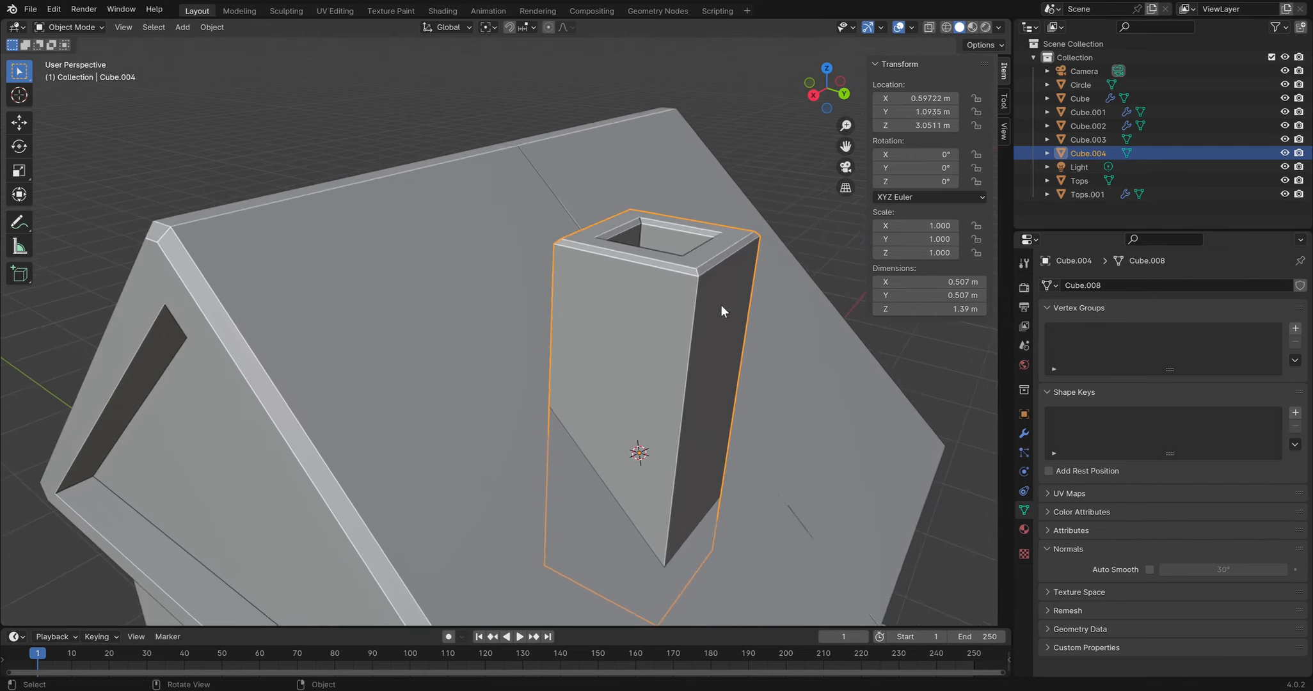
Move the chimney along X to about -0.79 m, on the other half of the same roof slope
middle_click_drag(729, 242, 611, 202)
scroll(612, 202, "down", 6)
middle_click_drag(553, 238, 432, 245)
left_click(465, 281)
left_click(465, 281)
key("g")
key("x")
left_click(585, 295)
middle_click_drag(526, 272, 491, 321)
scroll(608, 282, "up", 3)
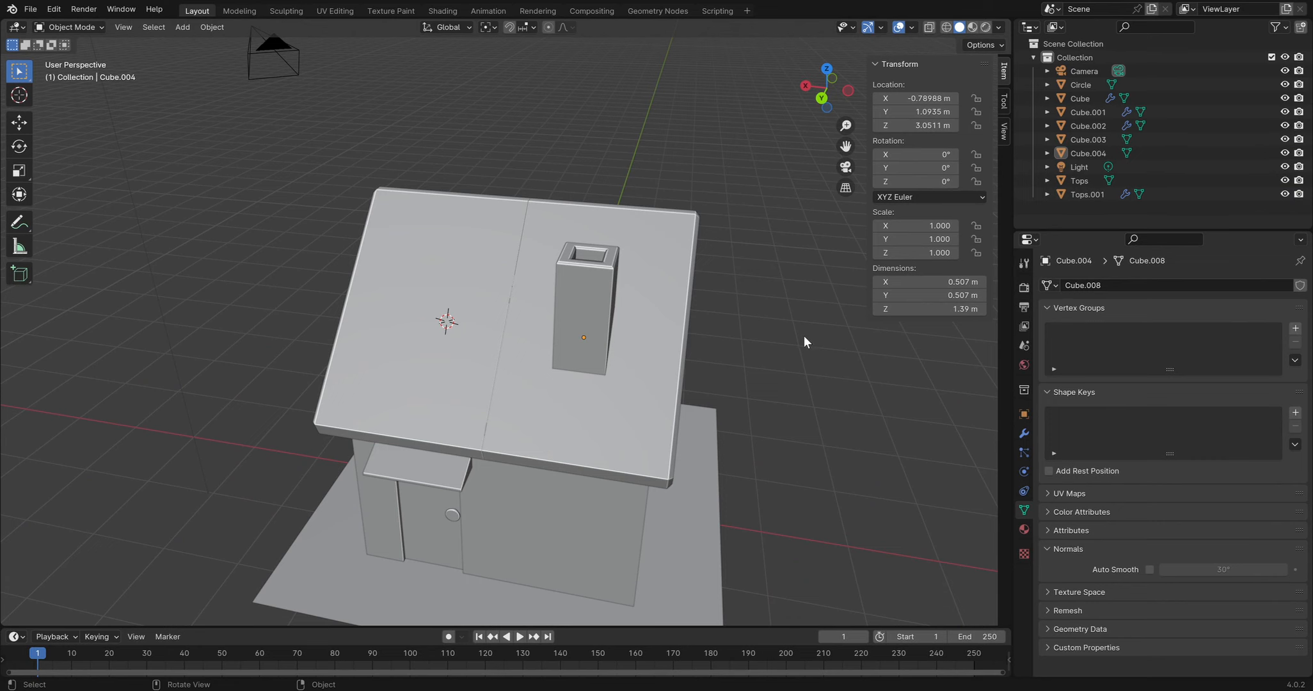
Examine the chimney's beveled top, its junction with the roof and the house's gable side
scroll(654, 308, "up", 2)
middle_click_drag(605, 285, 637, 266)
left_click(627, 235)
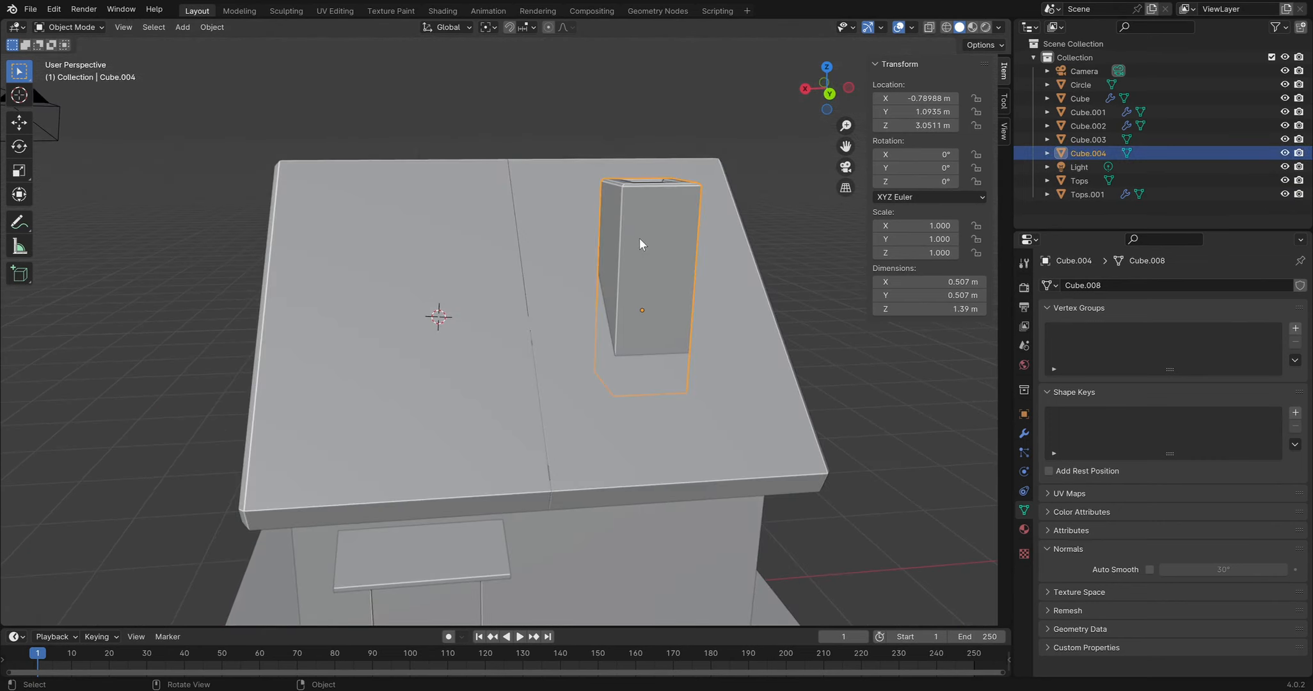
middle_click_drag(647, 220, 616, 266)
scroll(591, 248, "up", 2)
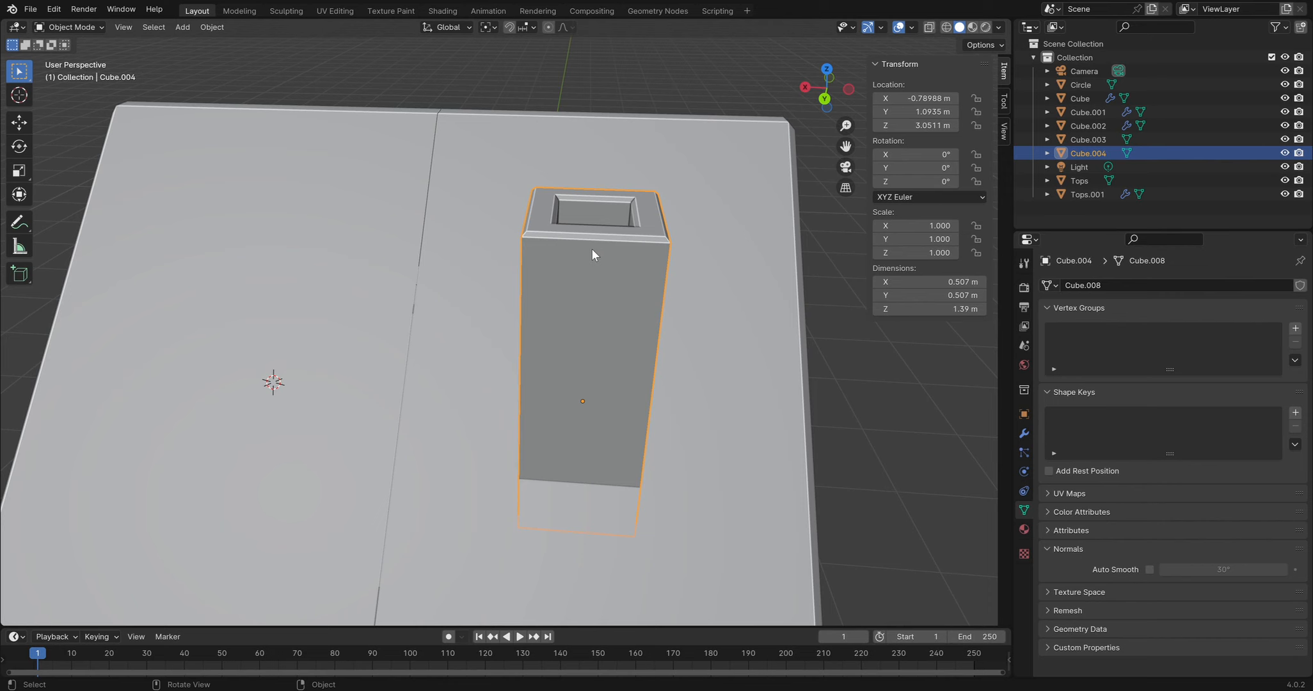
middle_click_drag(585, 218, 418, 252)
scroll(435, 262, "down", 2)
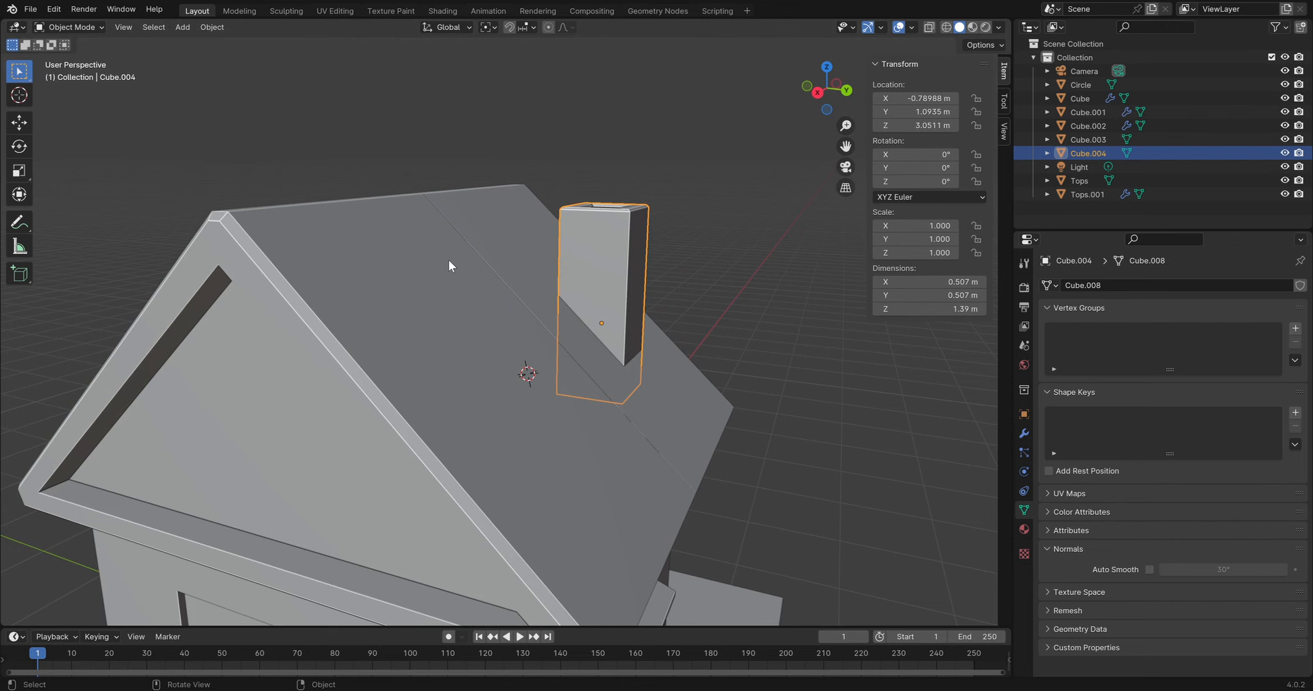
middle_click_drag(472, 199, 701, 292)
key("alt+a")
middle_click_drag(608, 431, 690, 226)
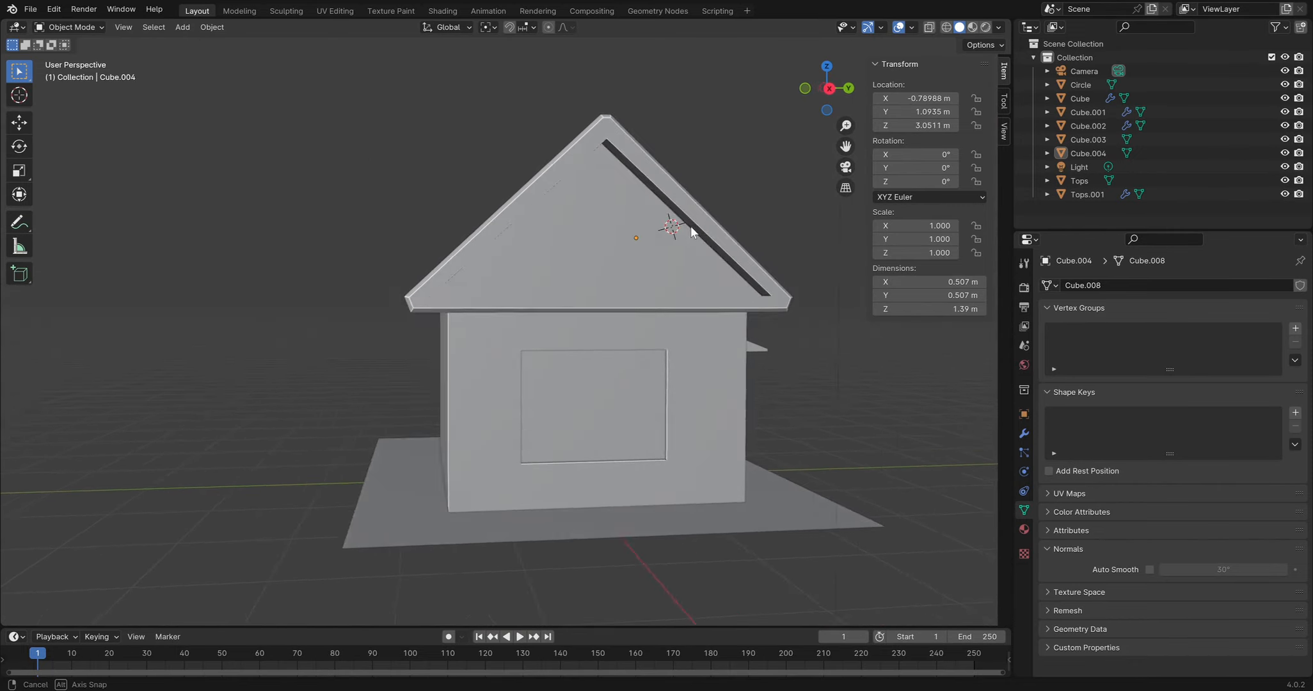
left_click(611, 400)
middle_click_drag(587, 397, 361, 391)
scroll(570, 327, "up", 3)
Select the chimney and place the 3D cursor near its base where it meets the roof slope
left_click(608, 198)
middle_click_drag(608, 198, 520, 328)
scroll(542, 230, "up", 2)
scroll(546, 295, "up", 2)
mouse_move(535, 394)
middle_mouse_down()
mouse_move(554, 391)
mouse_move(497, 431)
mouse_move(493, 402)
mouse_move(510, 395)
middle_mouse_up()
scroll(510, 395, "down", 2)
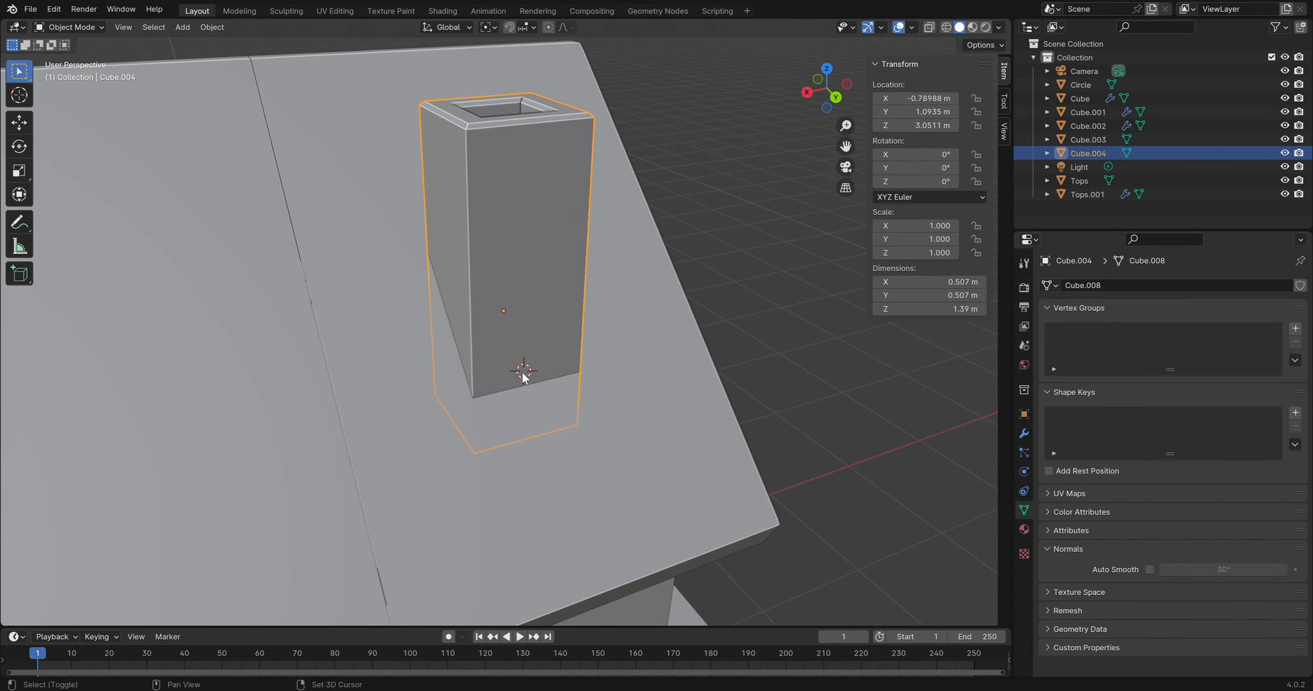
Examine the chimney's hollow top and its junction with the roof slope, and show its material settings
key("shift+a")
middle_click_drag(637, 395, 647, 333)
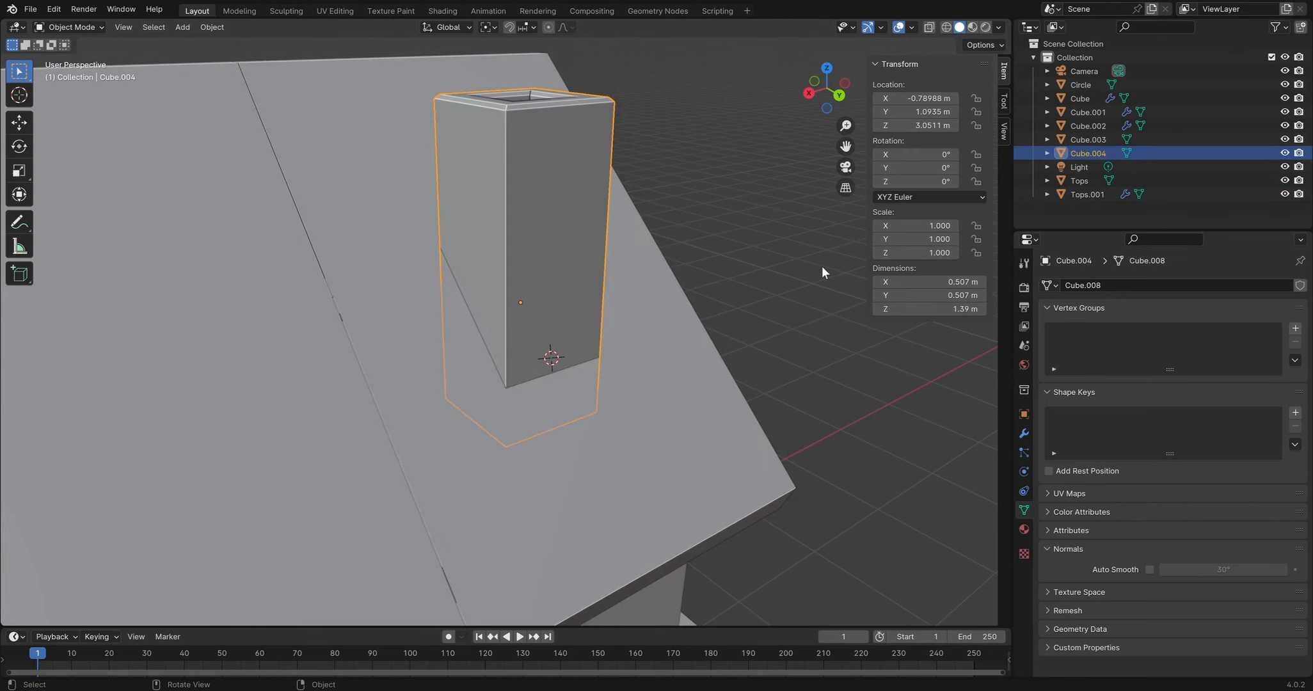
middle_click_drag(704, 188, 913, 346)
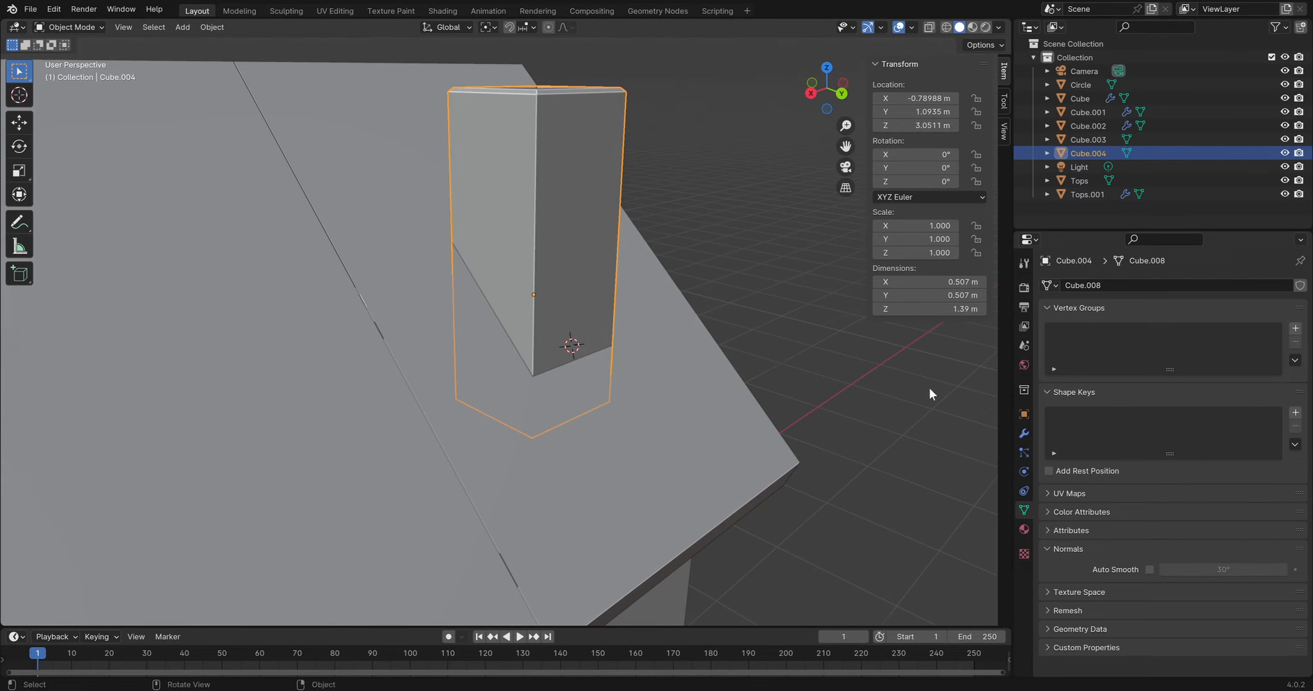
middle_click_drag(549, 303, 704, 410)
left_click(1024, 529)
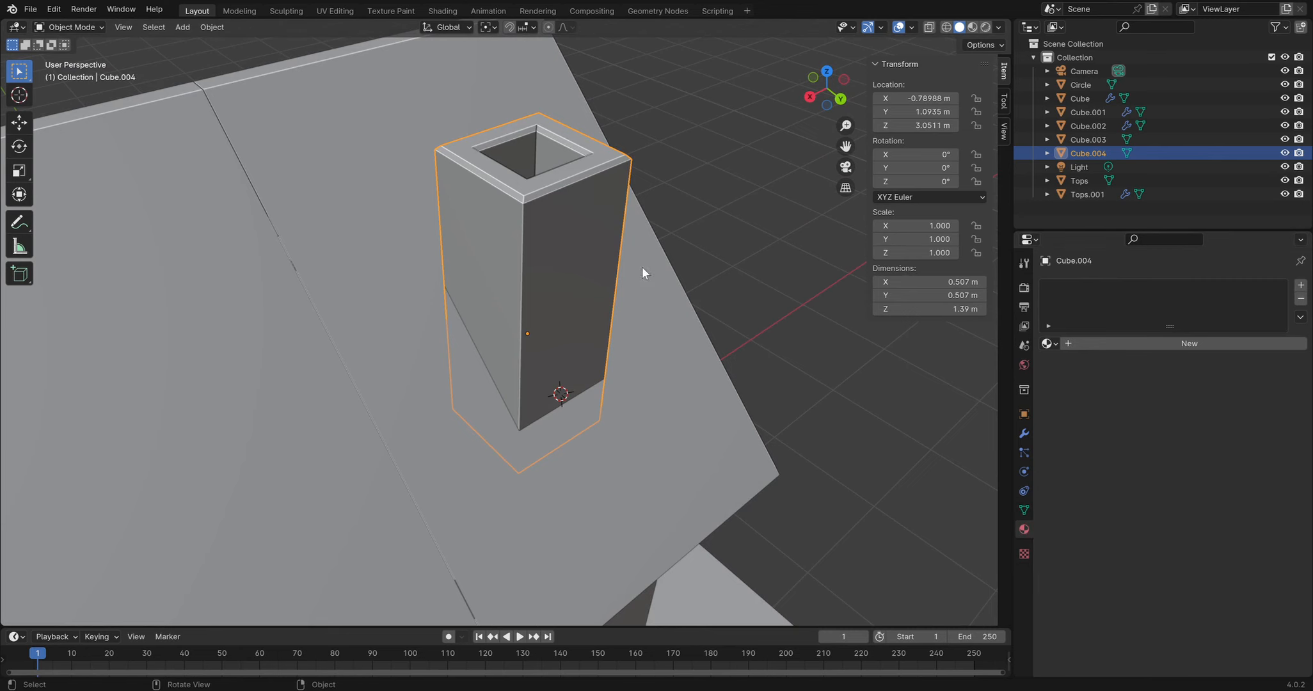
middle_click_drag(701, 378, 692, 355)
left_click(713, 301)
middle_click_drag(619, 238, 647, 236)
middle_click_drag(761, 157, 593, 261, "ctrl")
middle_click_drag(514, 345, 704, 143, "shift")
scroll(531, 270, "down", 2)
Try moving the roof and chimney together along Y, and undo the move
left_click_drag(767, 77, 475, 167)
left_click_drag(385, 159, 385, 162)
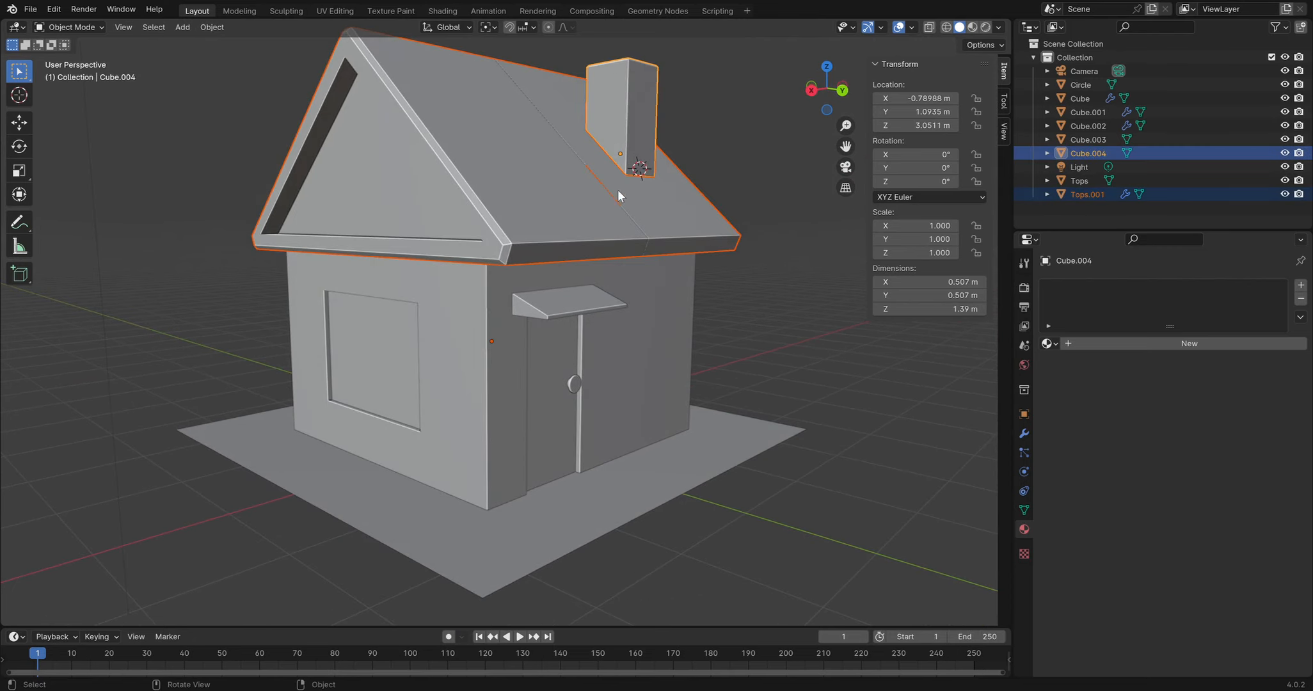
key("g")
key("y")
left_click(449, 174)
middle_click_drag(449, 175, 548, 338)
key("ctrl+z")
Select the window panel recessed in the house wall and rename the object WindowFrame
left_click(805, 326)
middle_click_drag(495, 381, 544, 384)
left_click_drag(544, 384, 565, 385)
scroll(565, 385, "up", 4)
left_click(514, 382)
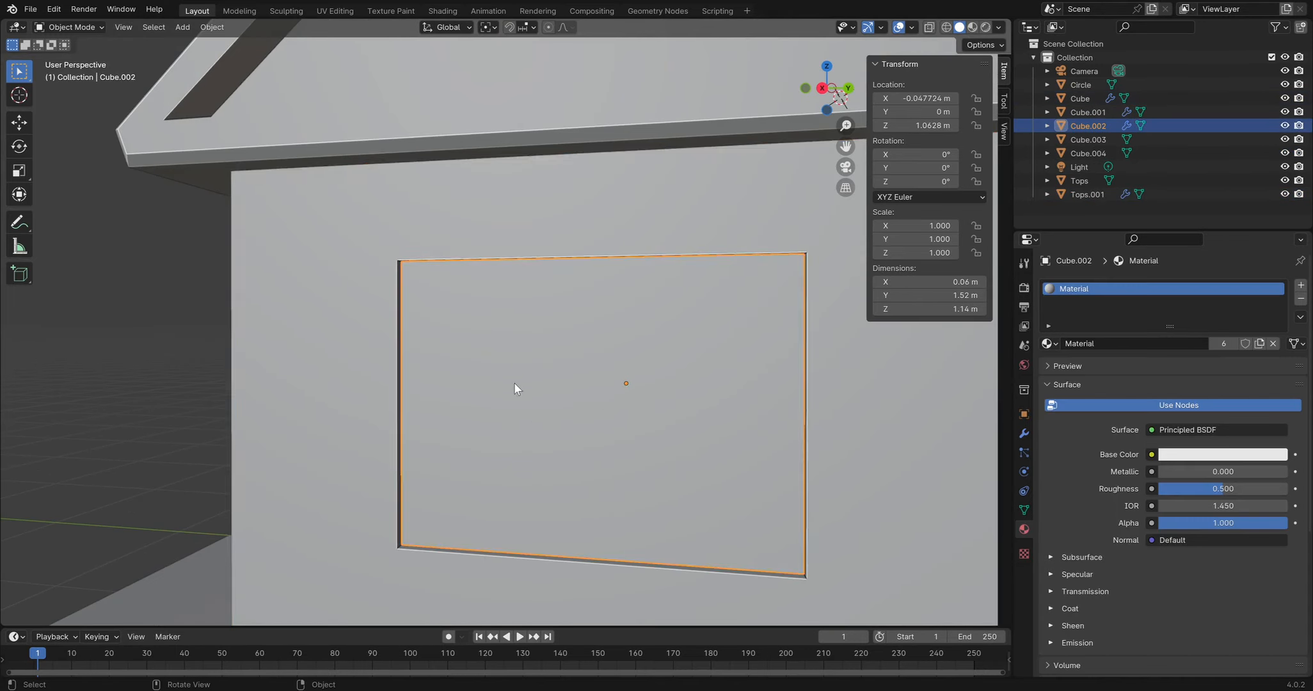
key("KP_Decimal")
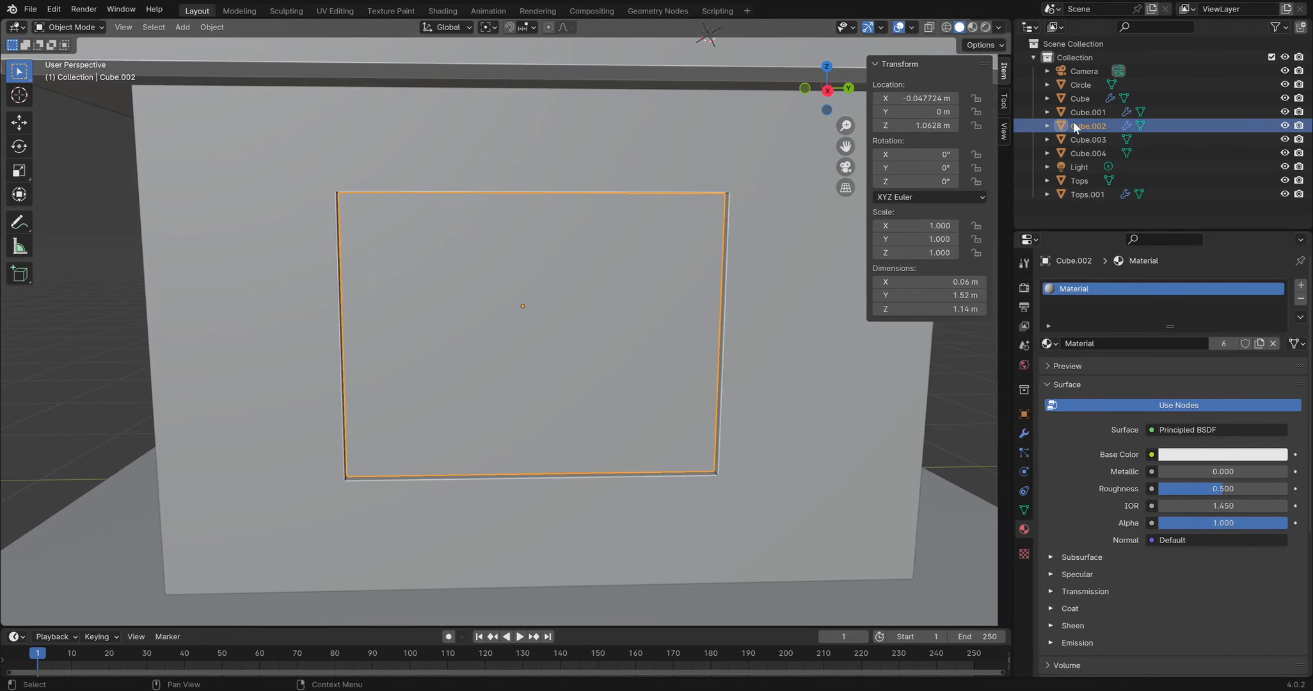
double_click(1081, 125)
type("i")
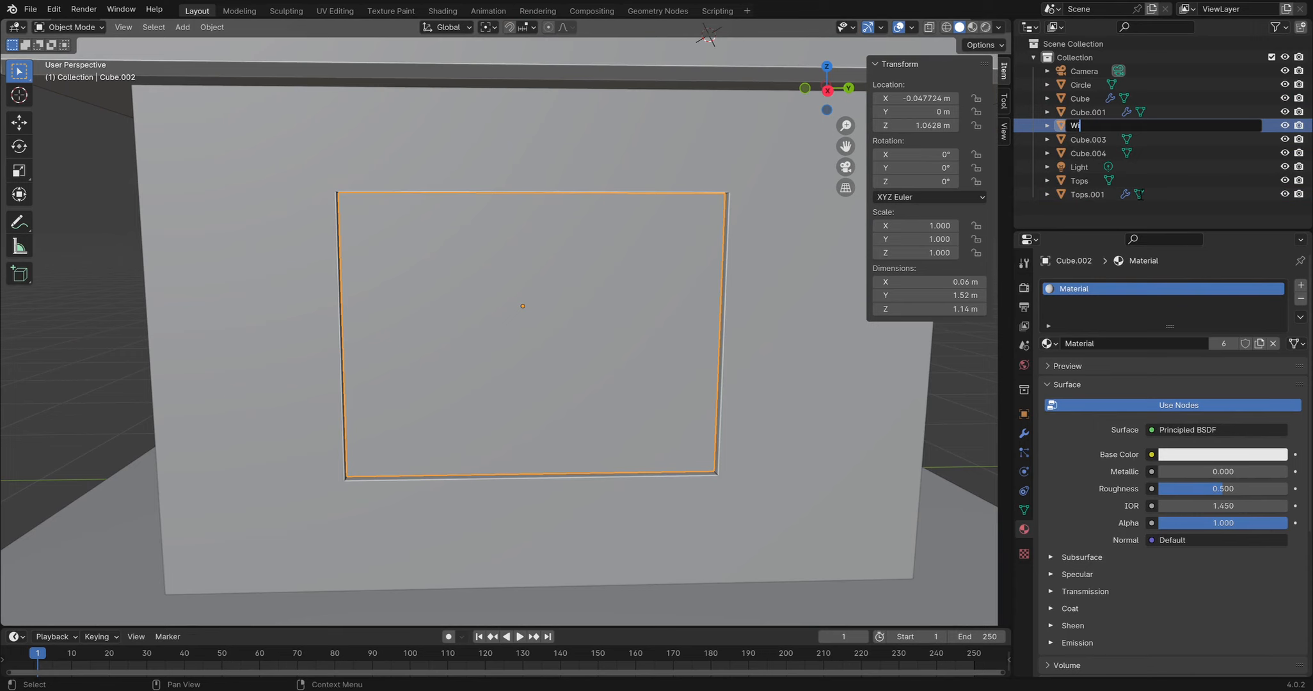
type("dndow")
key("Return")
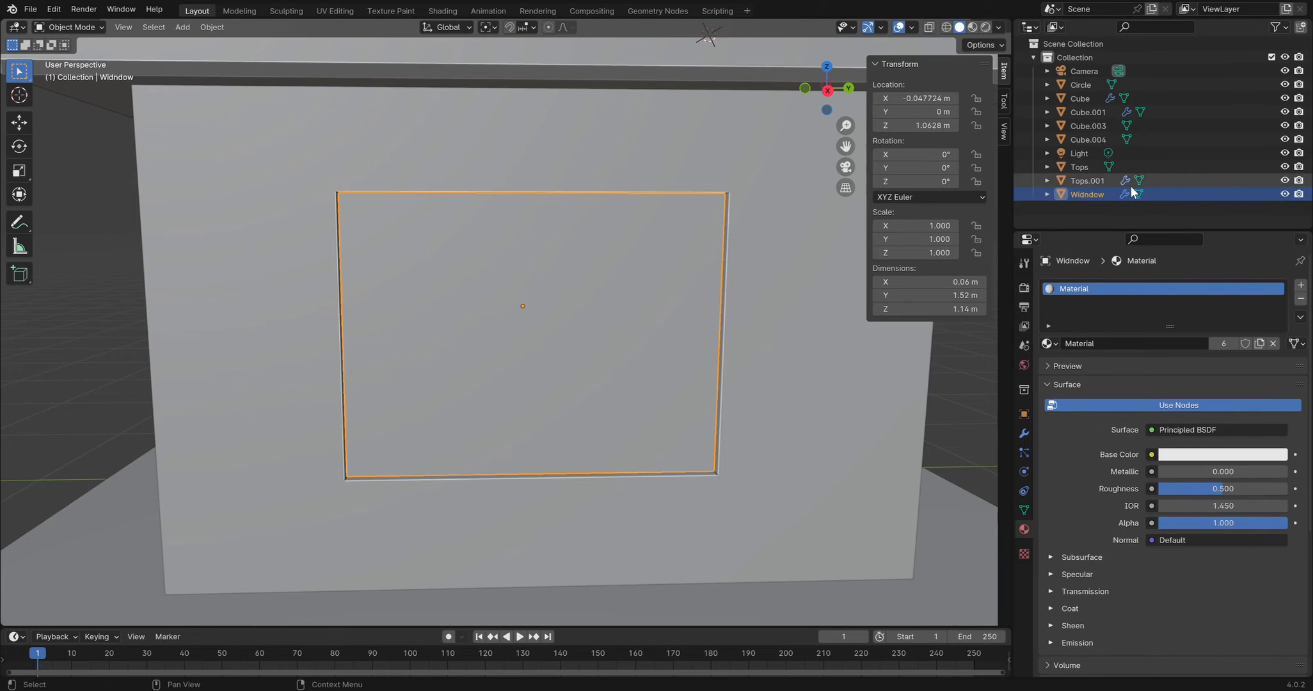
double_click(1091, 193)
type("Window")
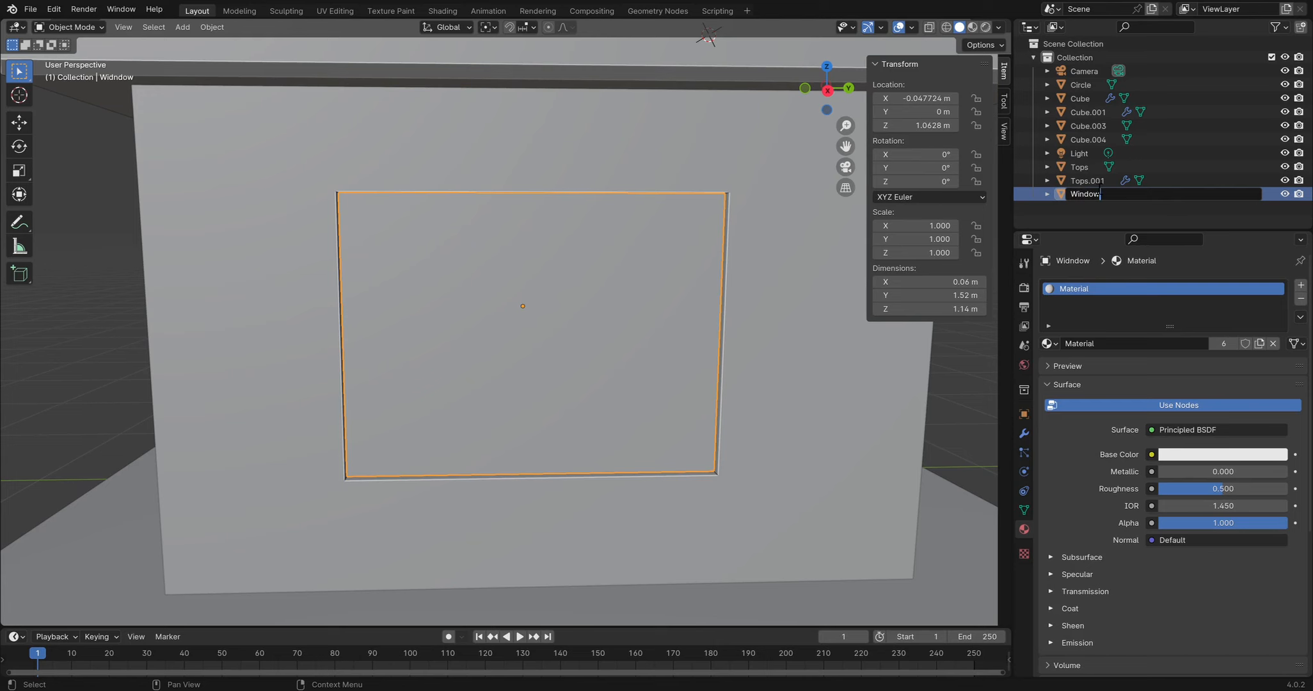
type("Frame")
key("Return")
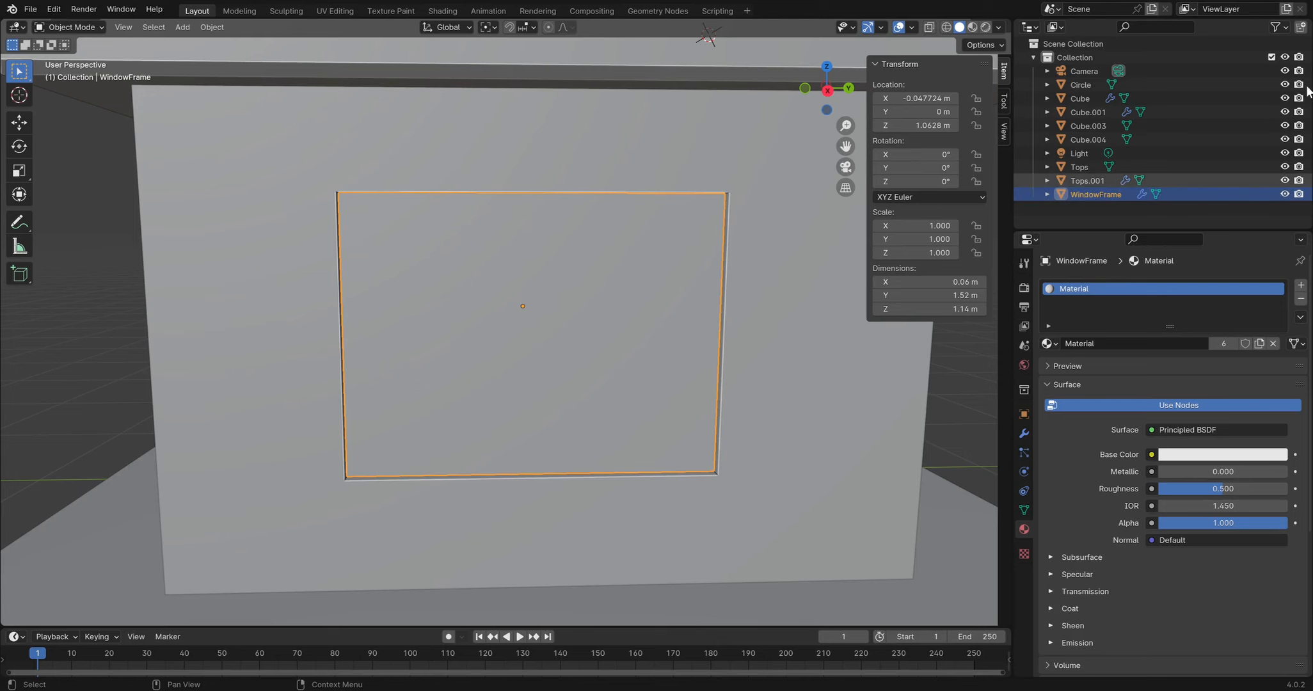
In Edit Mode, add two horizontal loop cuts across the window panel with a slide factor of 0
middle_click_drag(580, 363, 577, 366)
key("Tab")
key("Tab")
key("Tab")
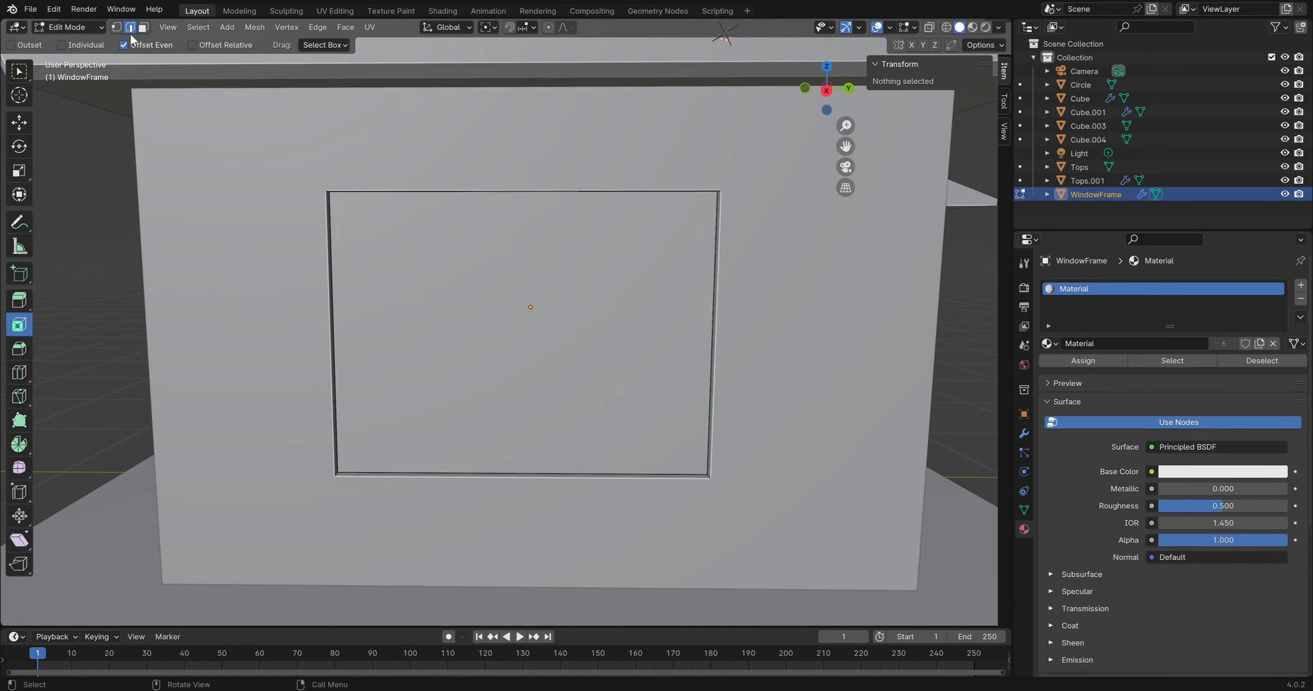
left_click(22, 374)
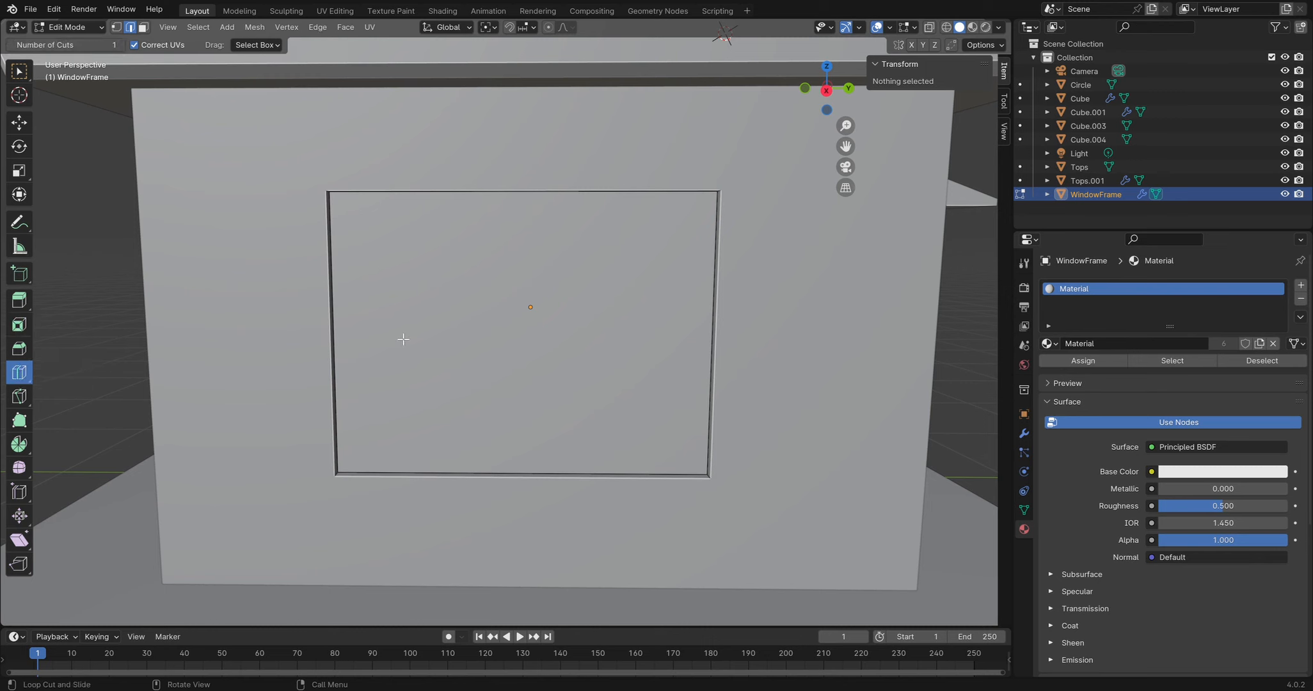
left_click(338, 331)
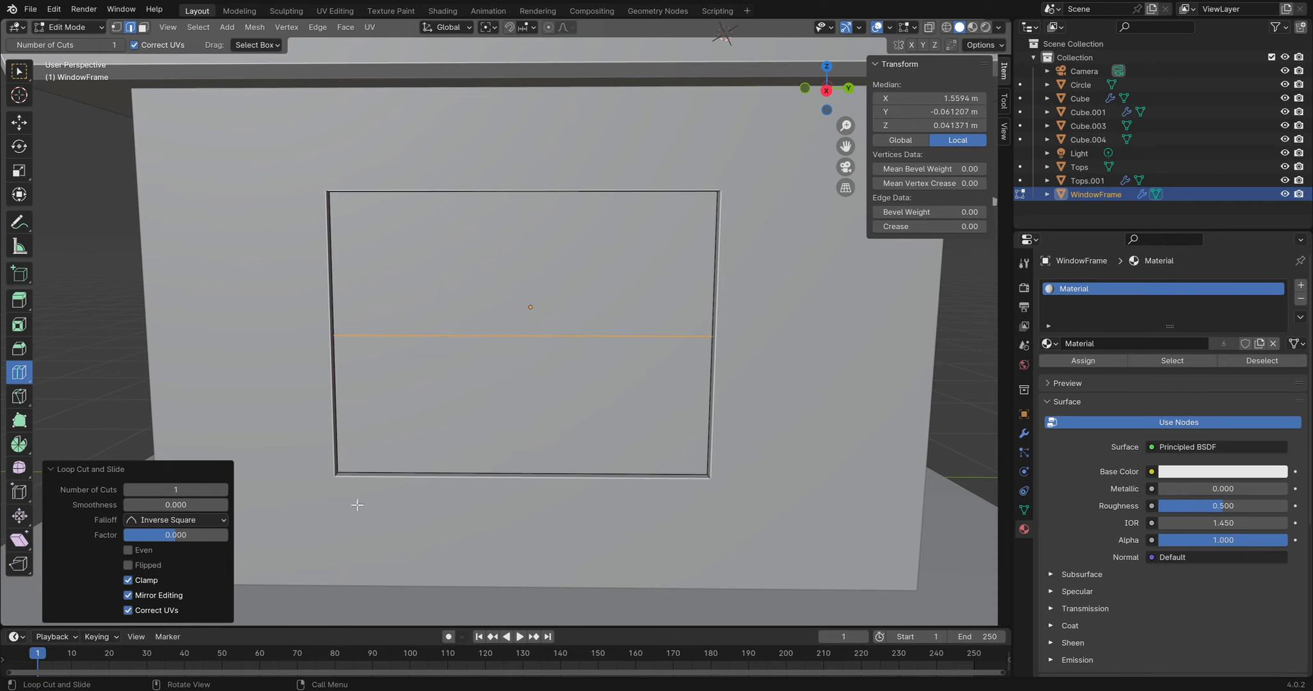
left_click(223, 490)
mouse_move(178, 533)
left_mouse_down()
mouse_move(208, 533)
mouse_move(160, 534)
mouse_move(217, 534)
mouse_move(177, 534)
left_mouse_up()
left_click(177, 534)
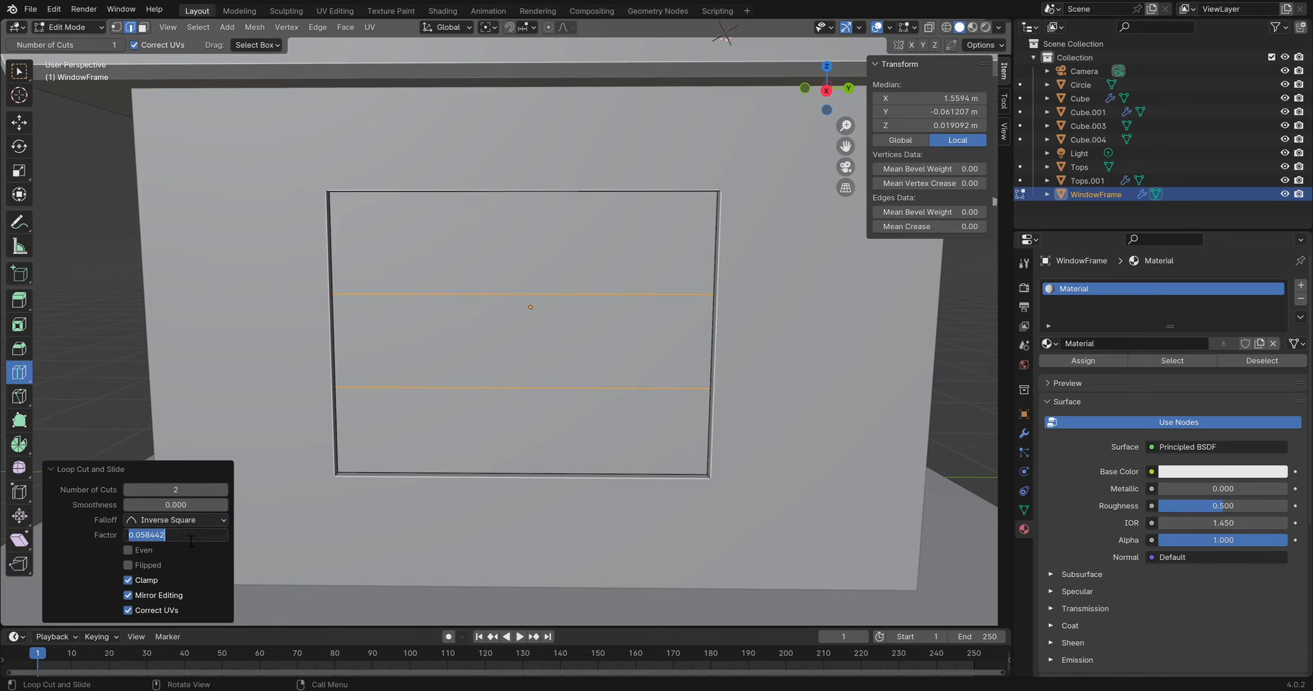
type("0")
key("Return")
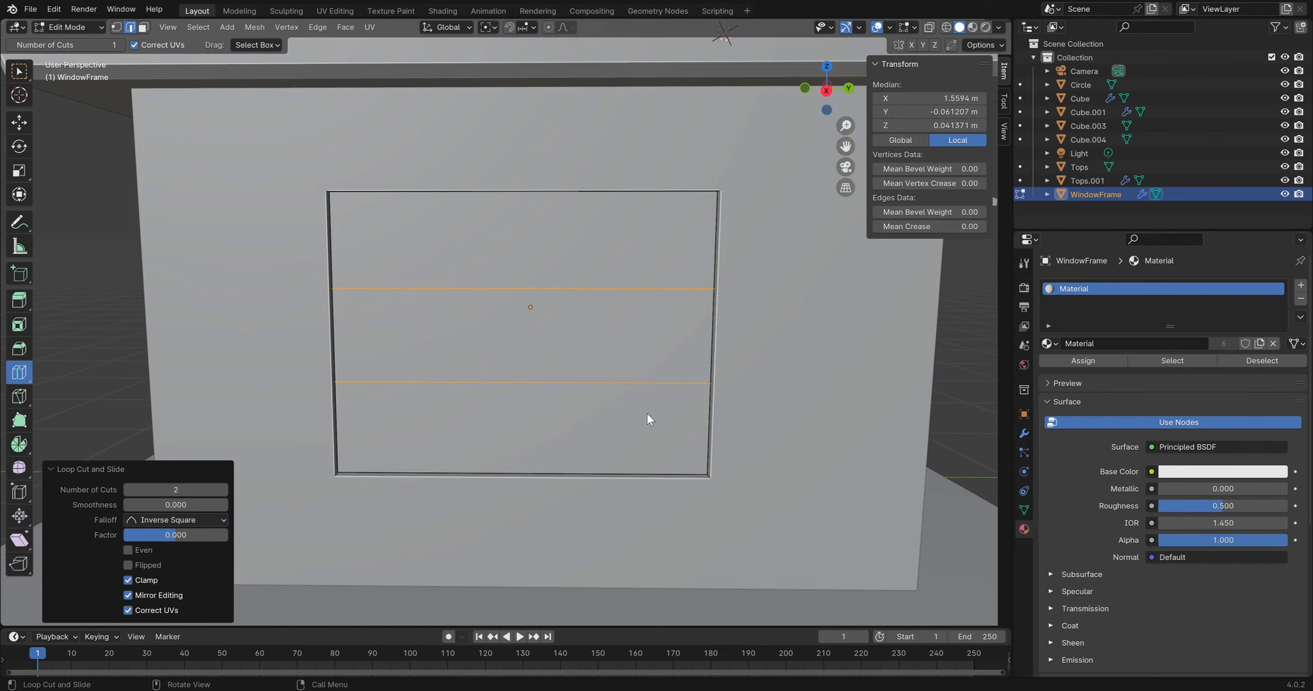
Scale the two horizontal loops apart along Z by about 2.47, toward the panel's upper and lower edges
key("s")
key("x")
key("z")
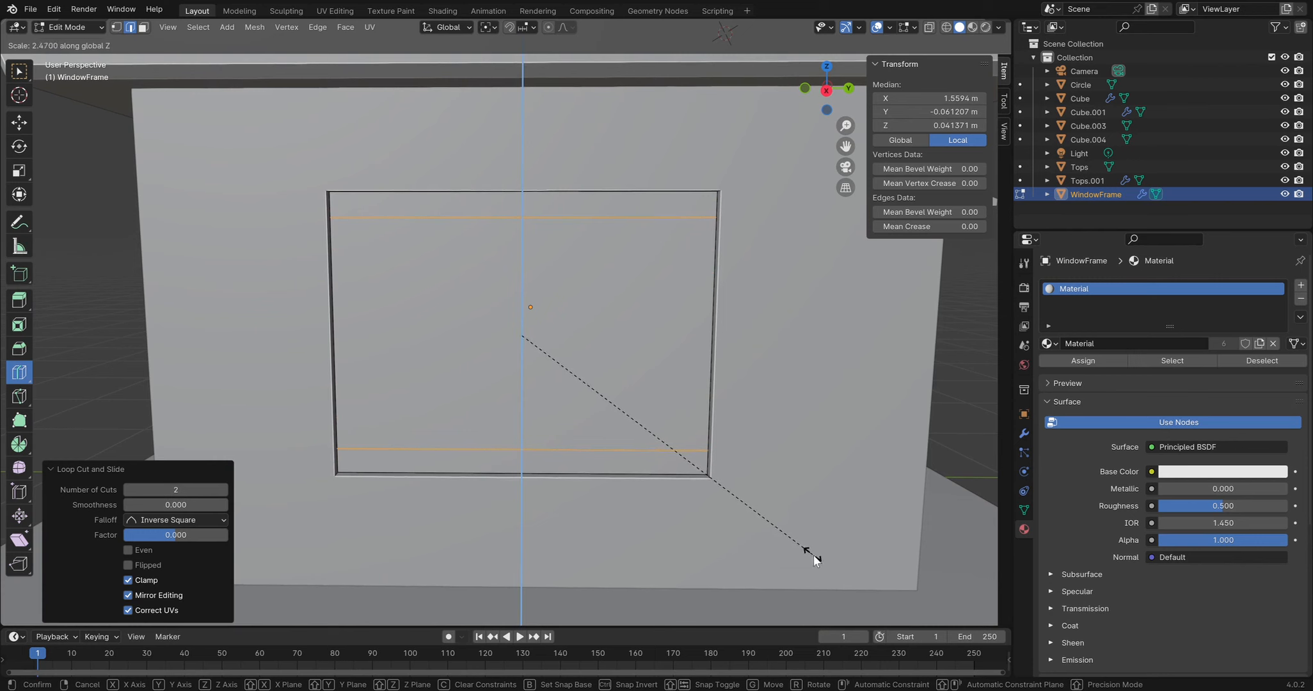
left_click(811, 557)
Add two vertical loop cuts to the window panel and scale them apart along Y by about 2.66, toward its side edges
left_click(426, 218)
right_click(585, 260)
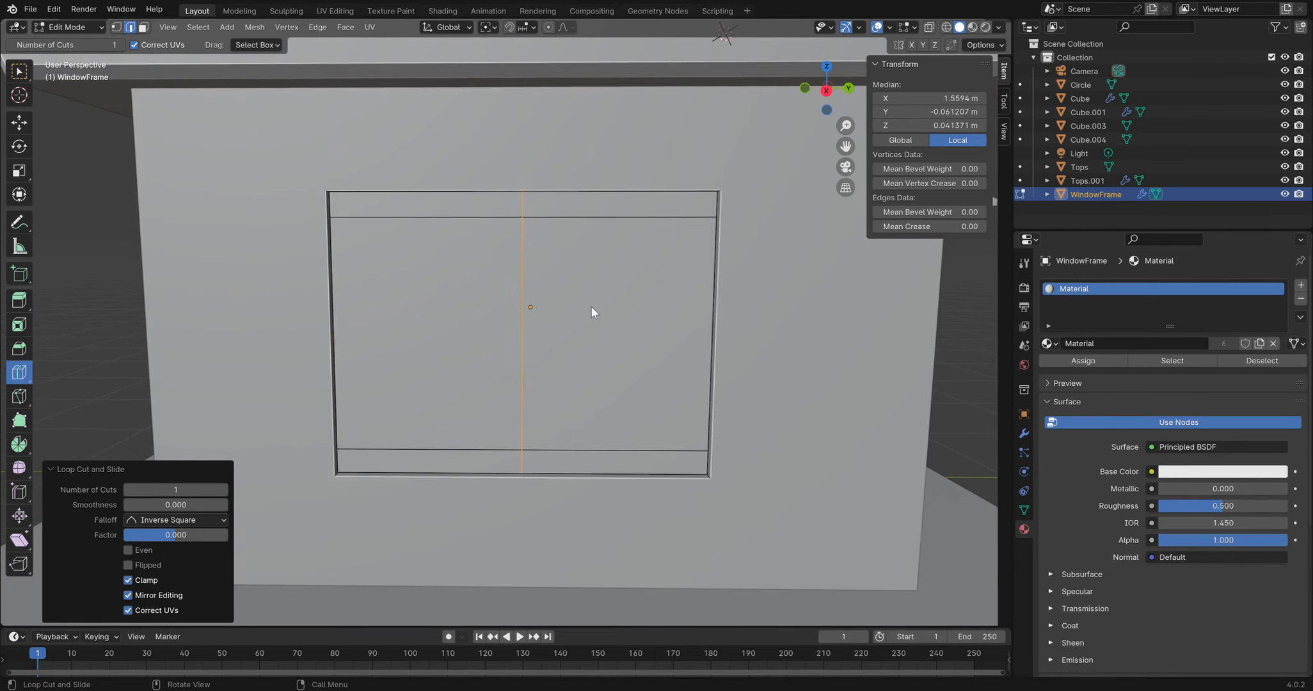
left_click(221, 489)
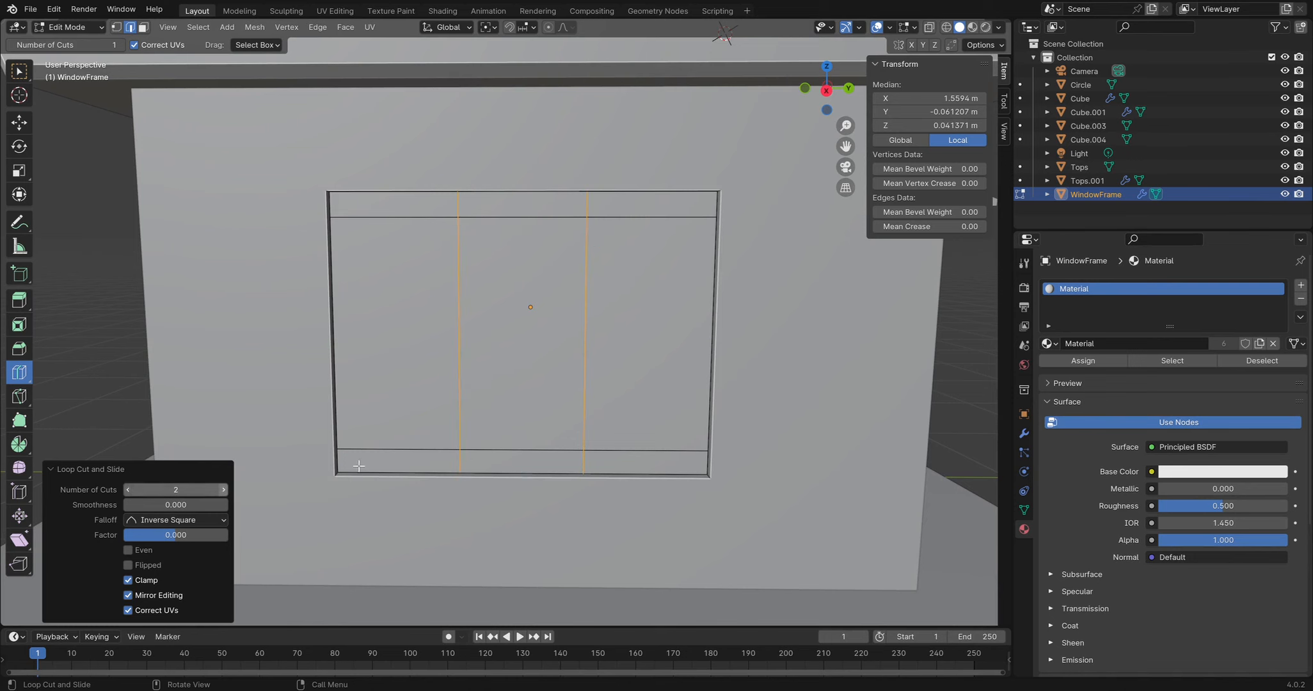
key("s")
key("x")
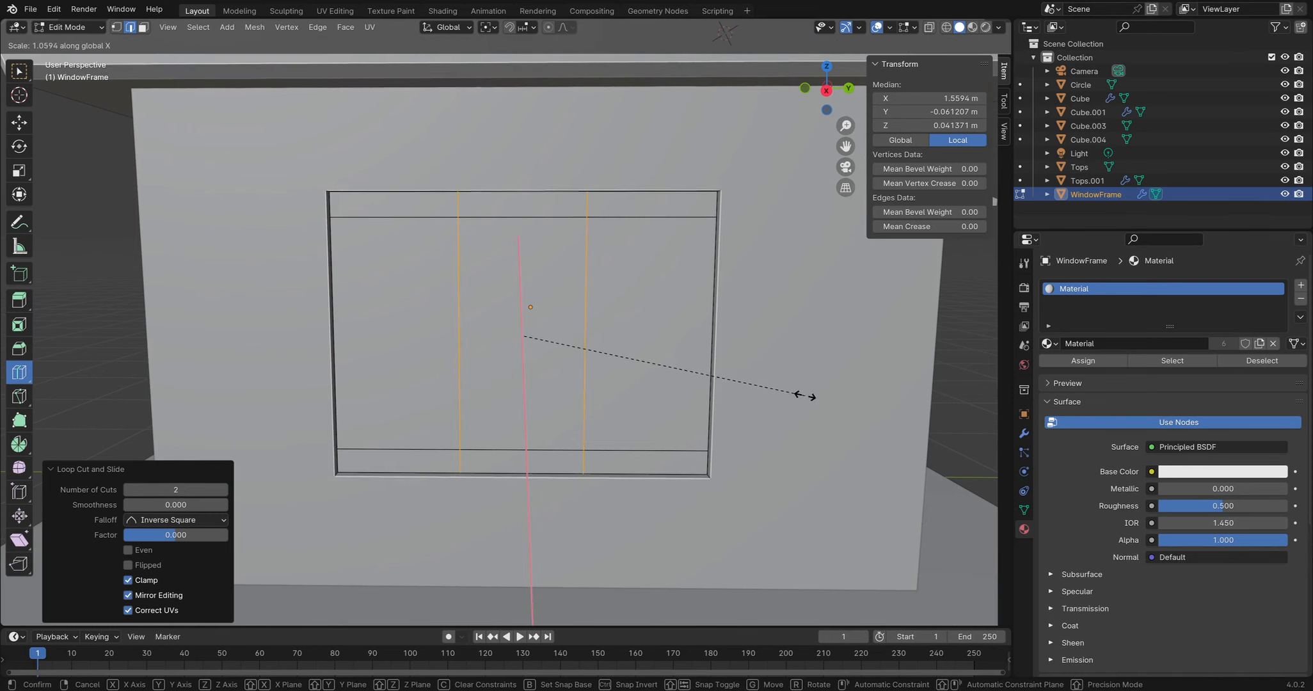
key("y")
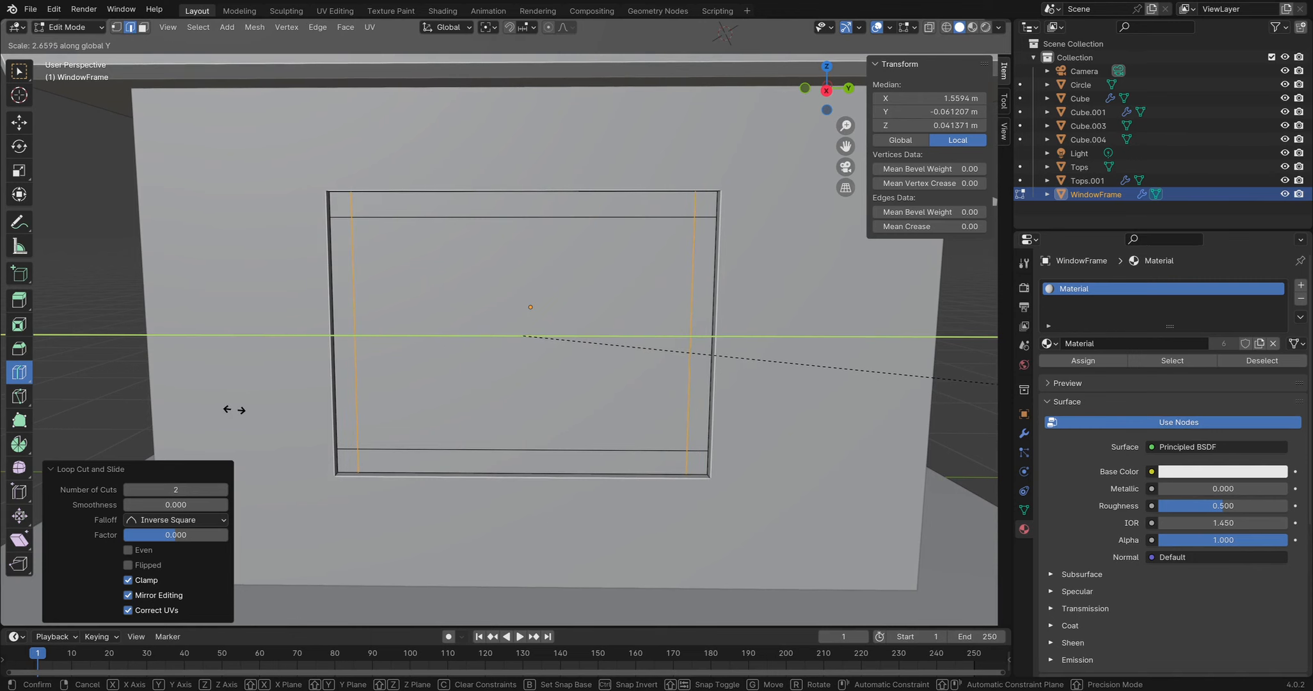
left_click(256, 407)
Add one horizontal loop cut through the middle of the window panel and bevel it about 0.033 m wide
left_click(384, 347)
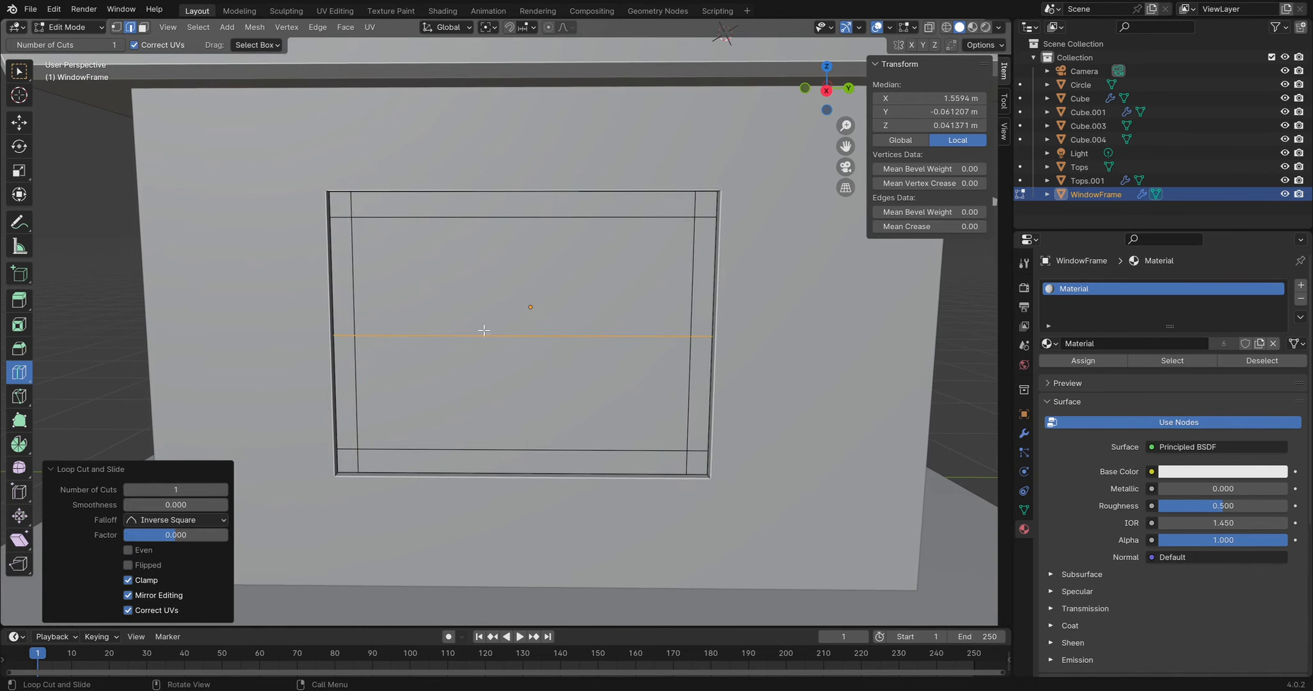
key("ctrl+b")
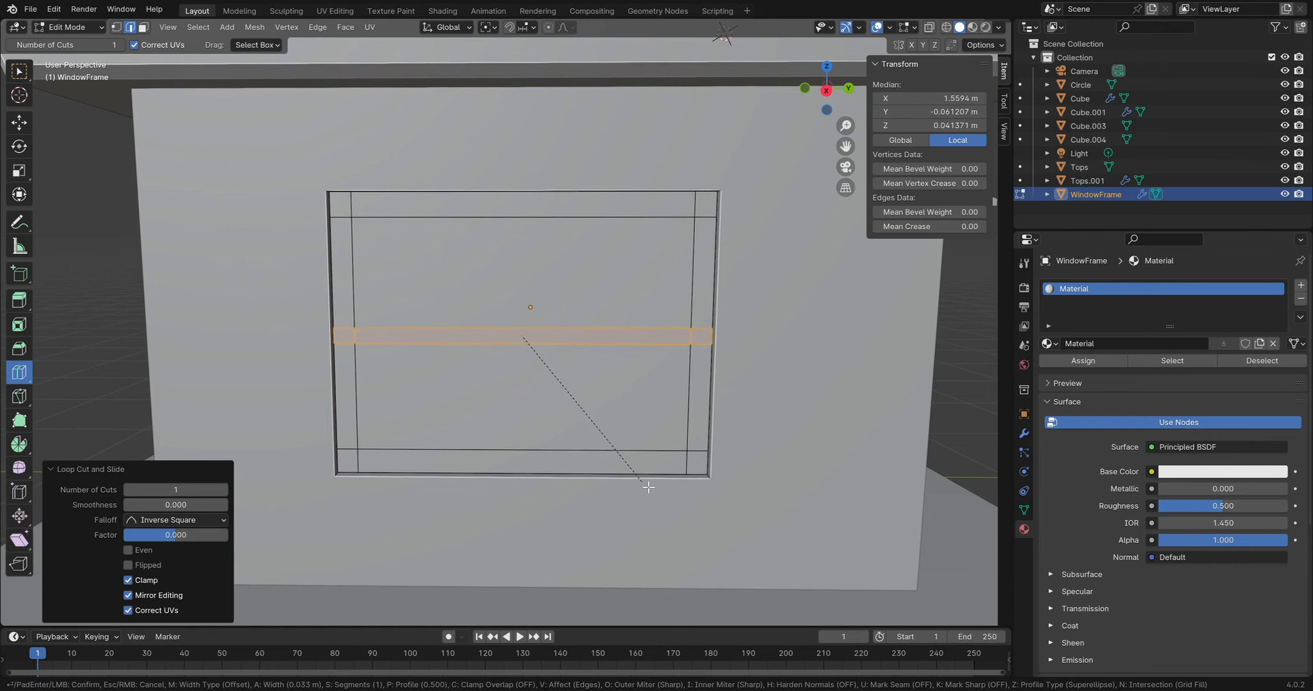
Bevel the horizontal loop to about 0.043 m, and add a vertical loop cut at factor -0.294, bevelled to about 0.041 m
left_click(659, 489)
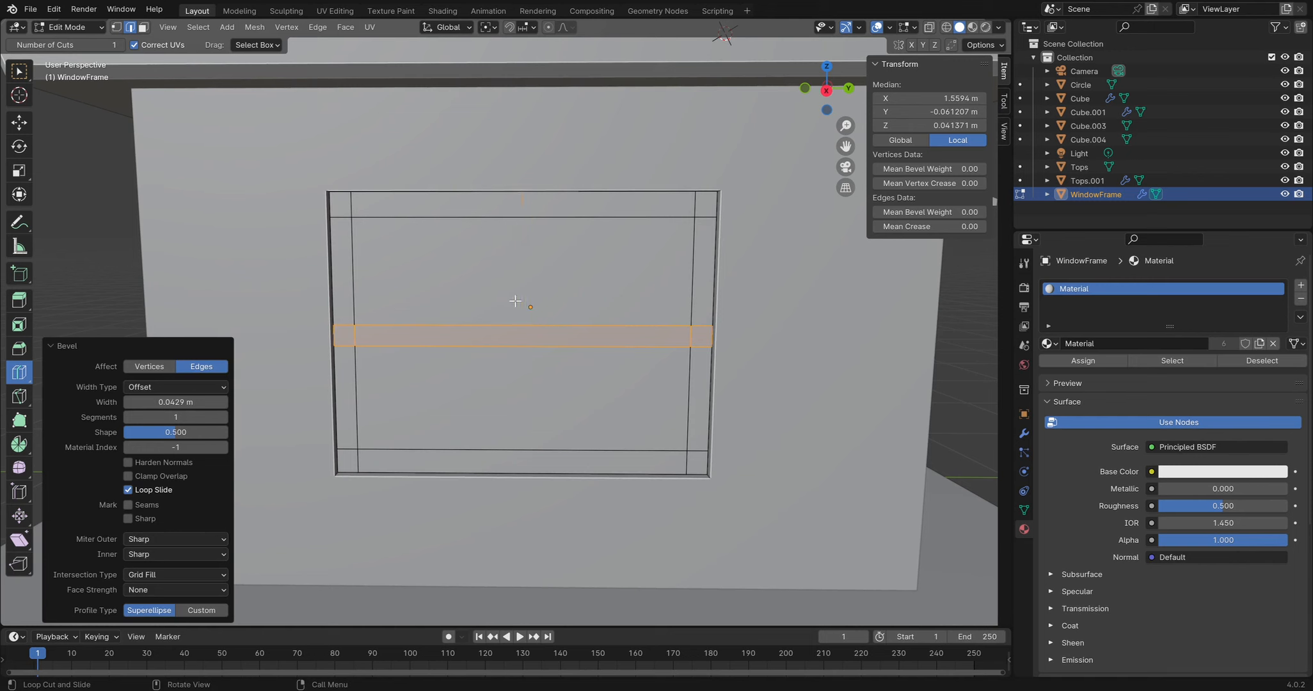
left_click_drag(522, 315, 472, 334)
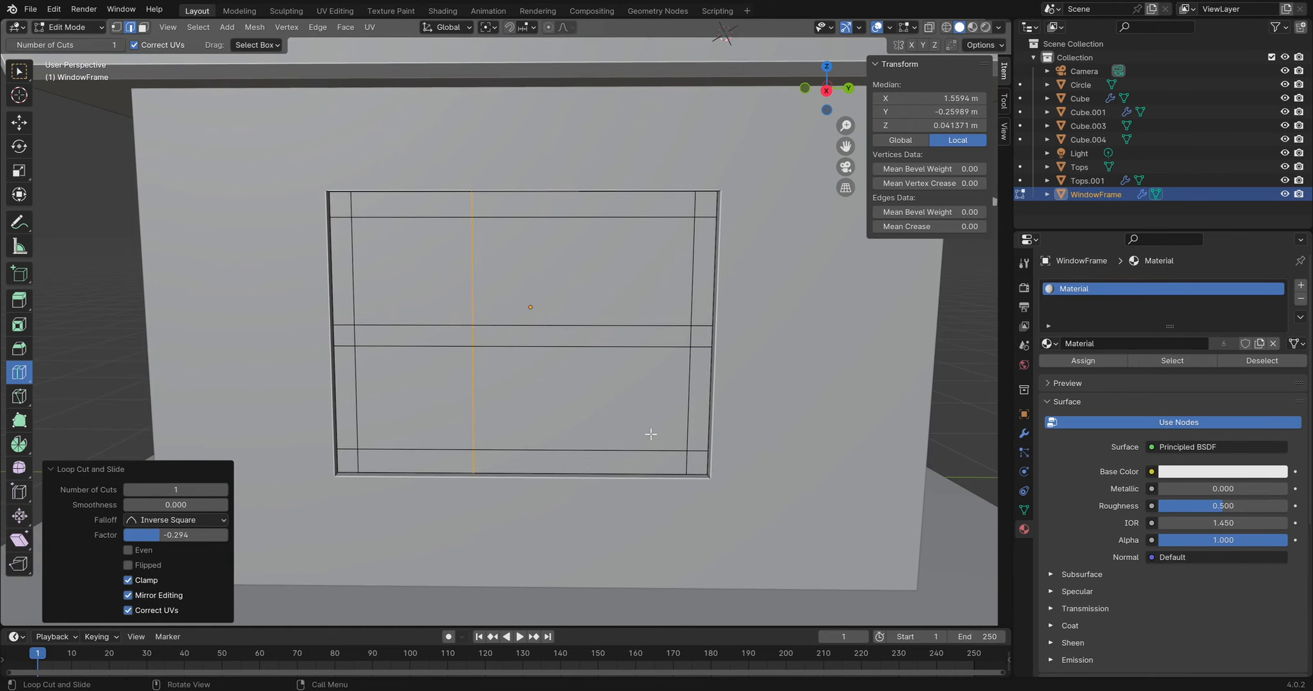
middle_click_drag(659, 280, 657, 250)
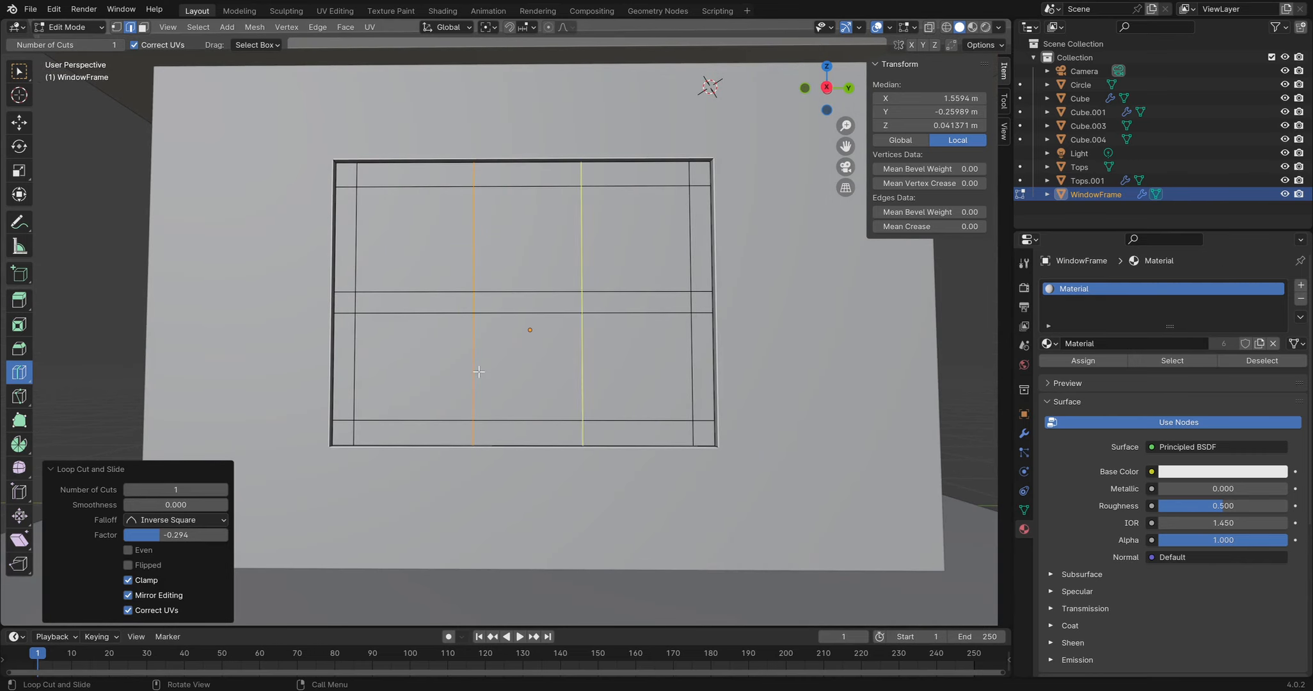
key("ctrl+b")
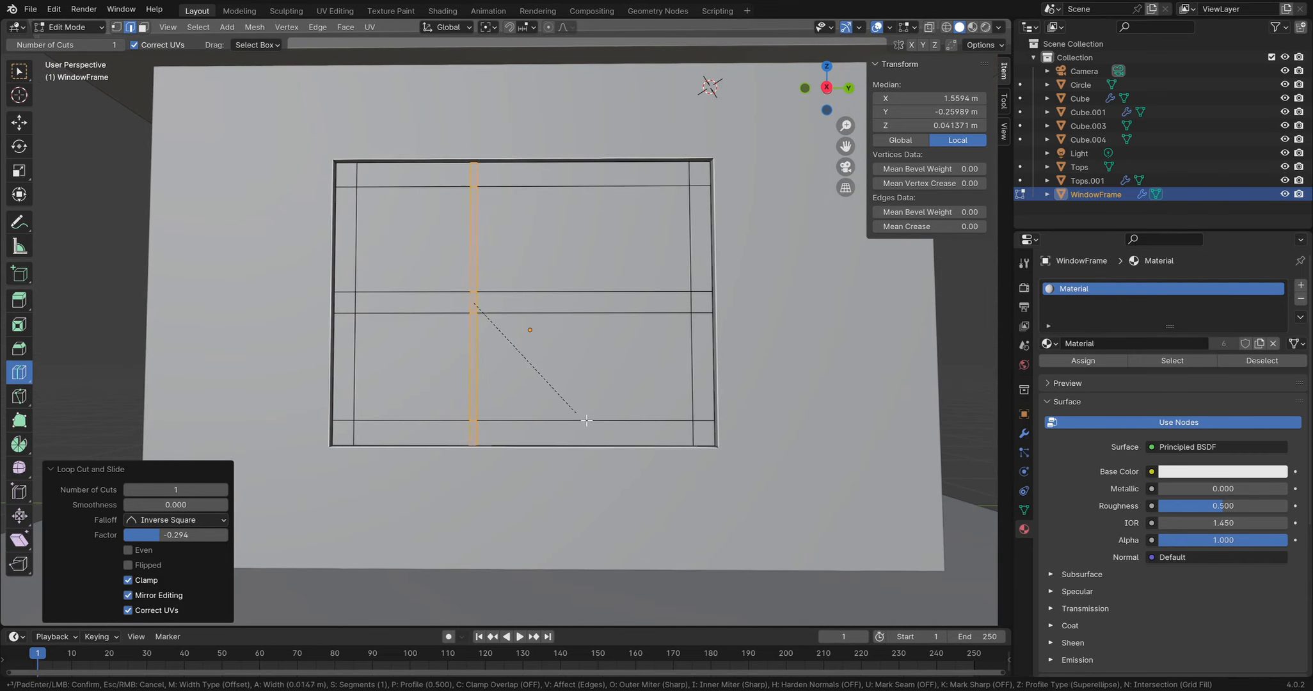
left_click(636, 429)
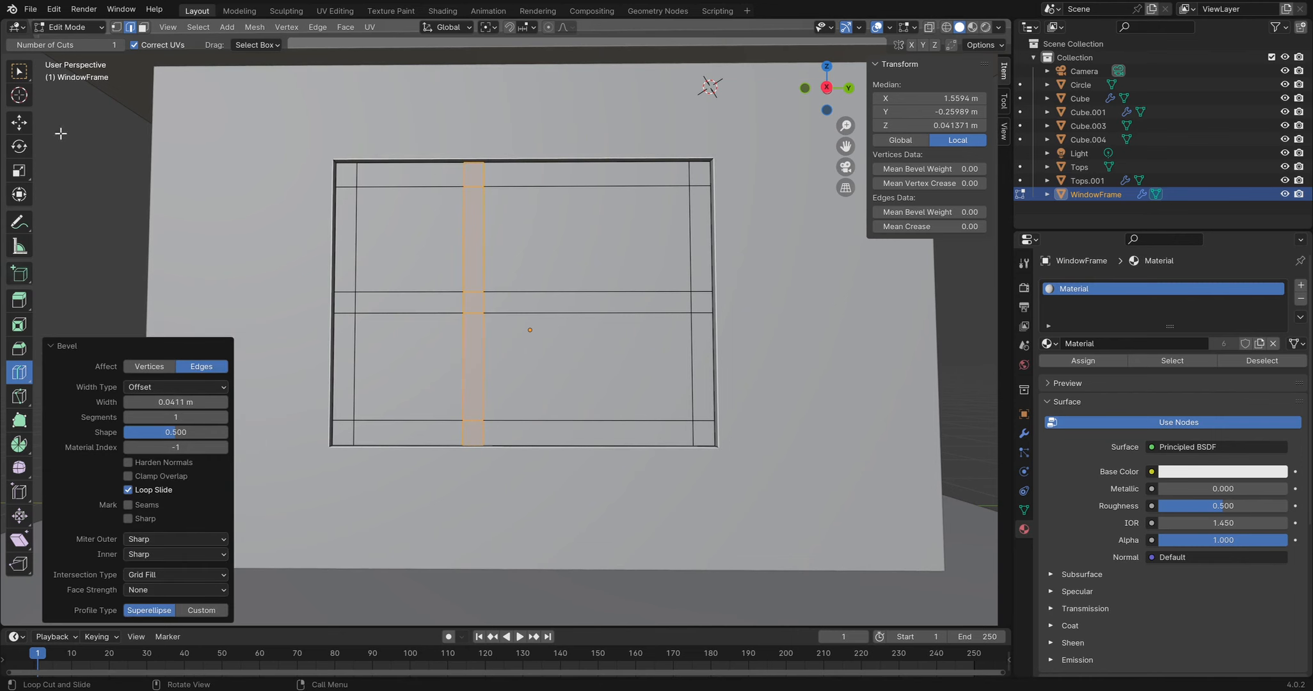
Delete the four pane faces between the bars so the window frame has open panes
key("3")
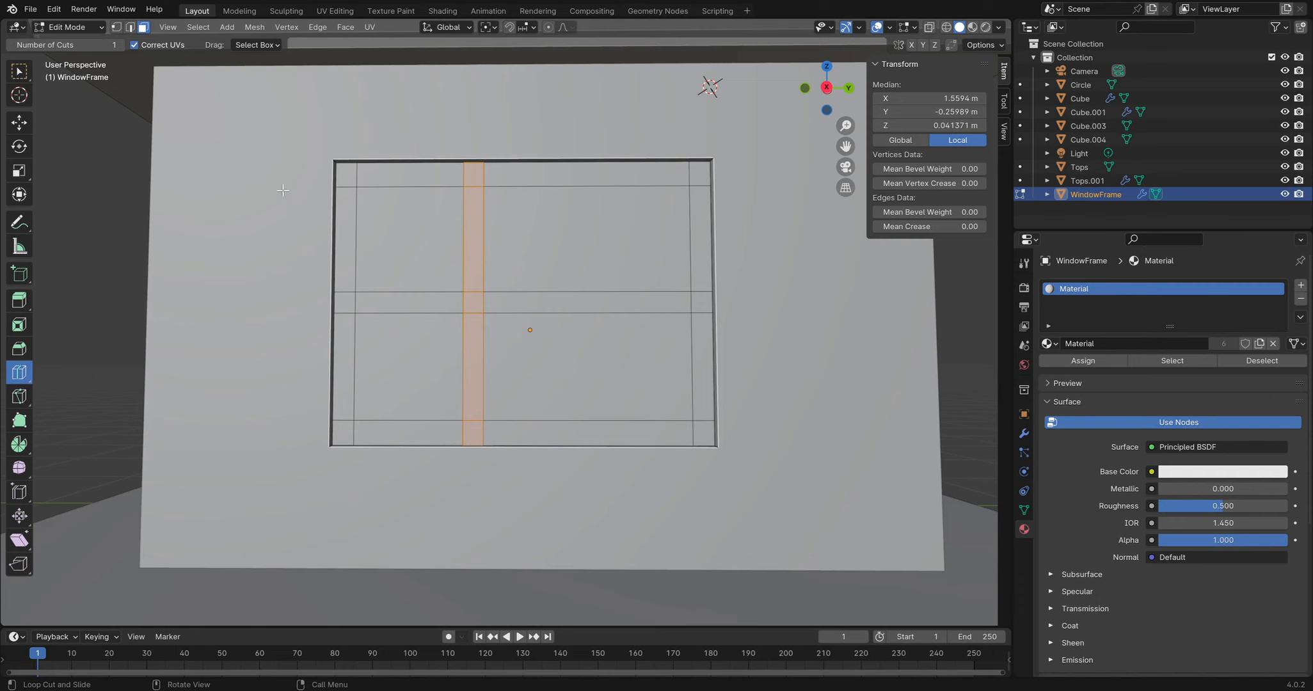
left_click(20, 72)
left_click(460, 254)
left_click(580, 256, "shift")
left_click(579, 365, "shift")
left_click(384, 398, "shift")
middle_click_drag(384, 398, 611, 396)
key("x")
left_click(464, 417)
middle_click_drag(529, 408, 452, 397)
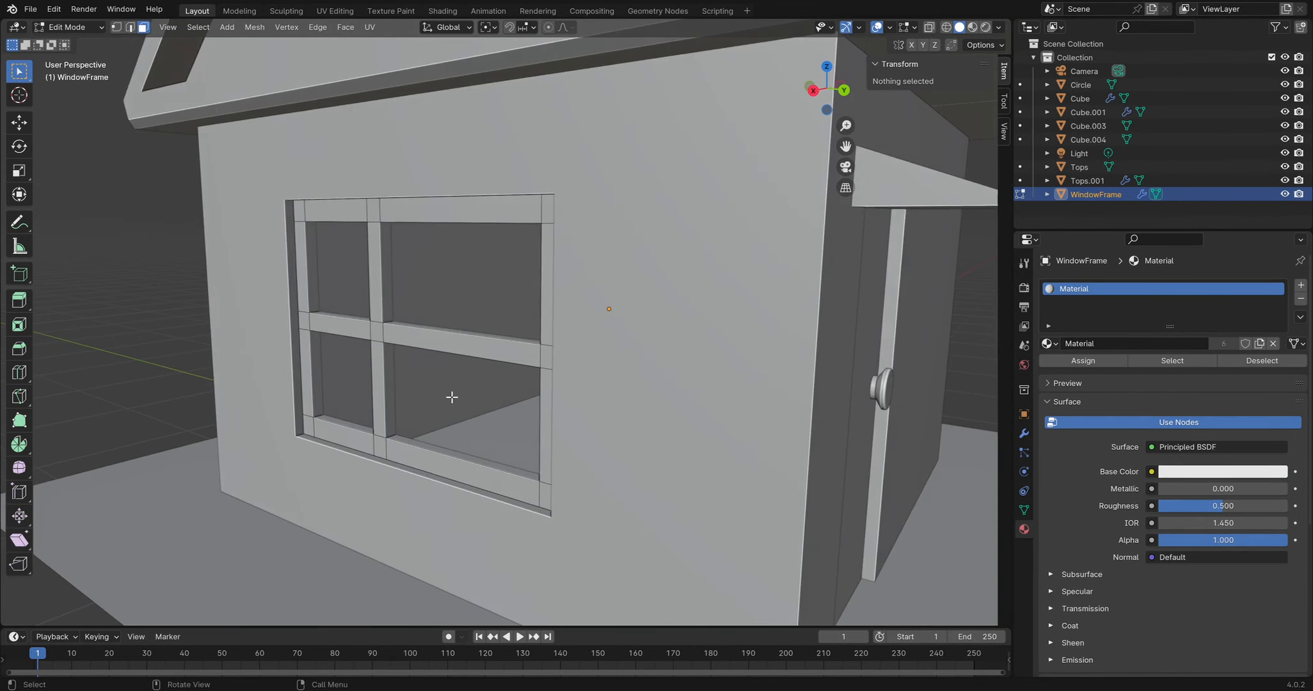
Return to Object Mode and add a Bevel modifier to the window frame after its Solidify modifier
scroll(244, 372, "down", 5)
middle_click_drag(243, 372, 250, 360)
key("Tab")
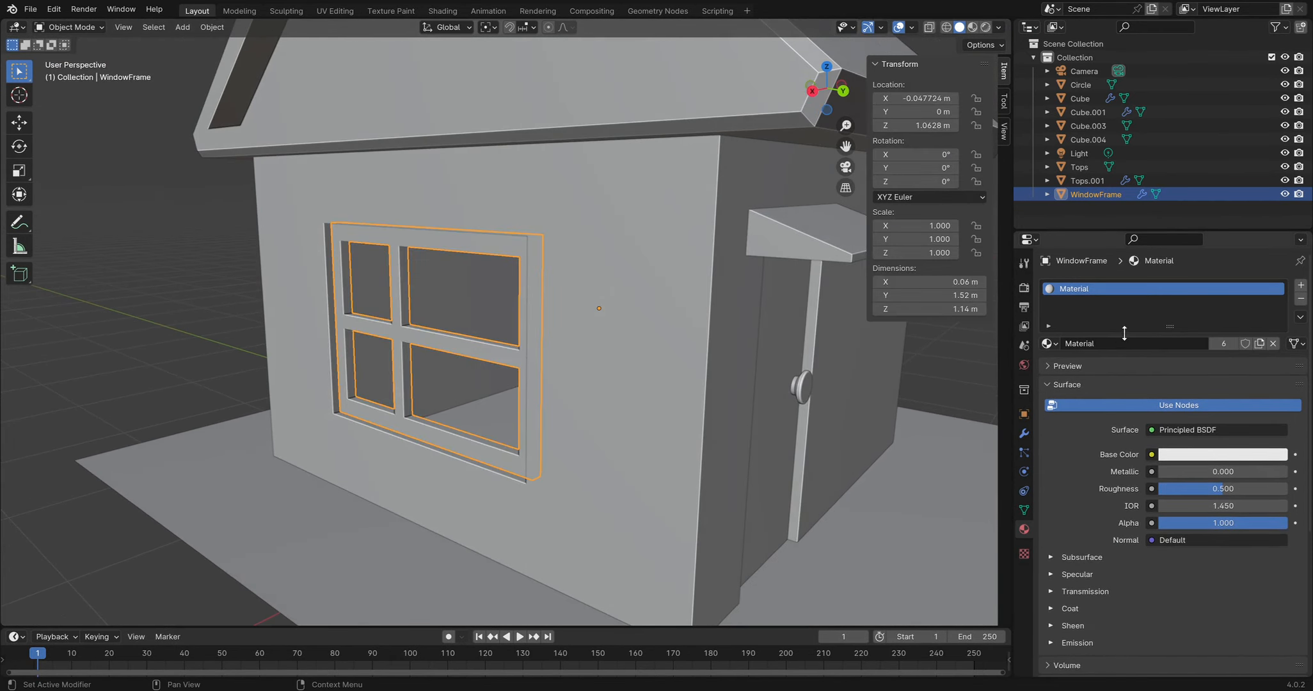
left_click(1025, 435)
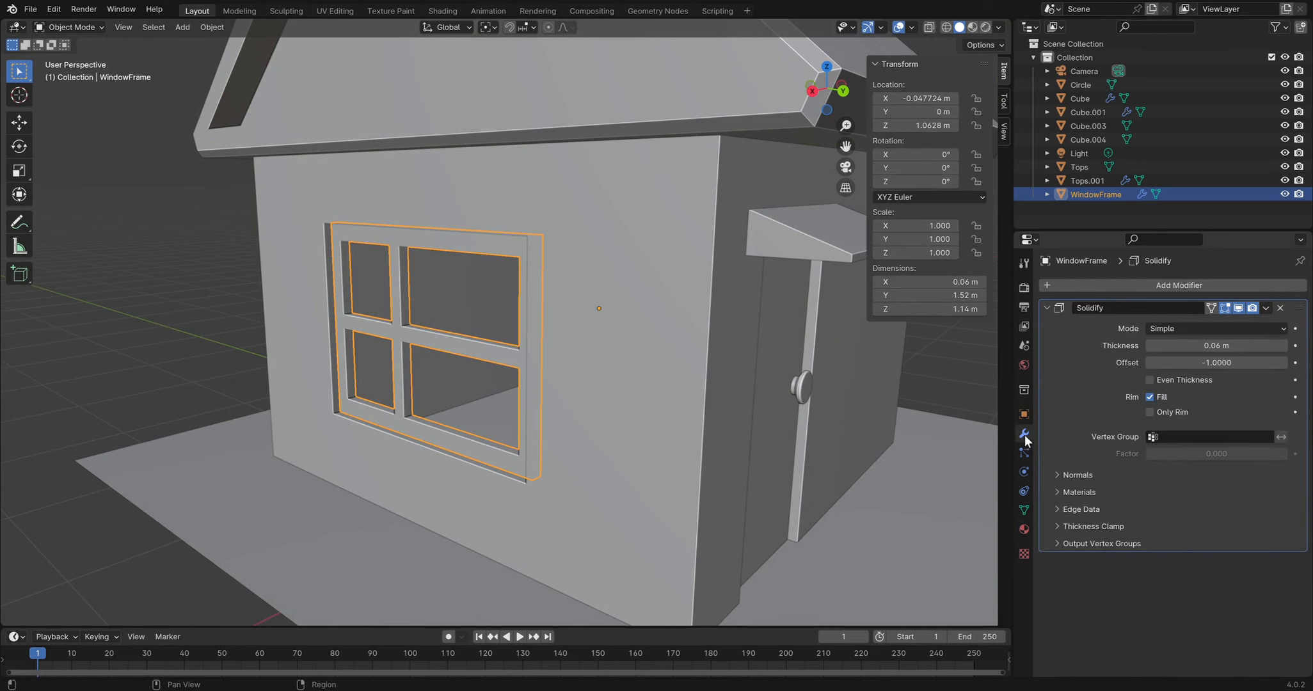
left_click(1088, 285)
type("bevel")
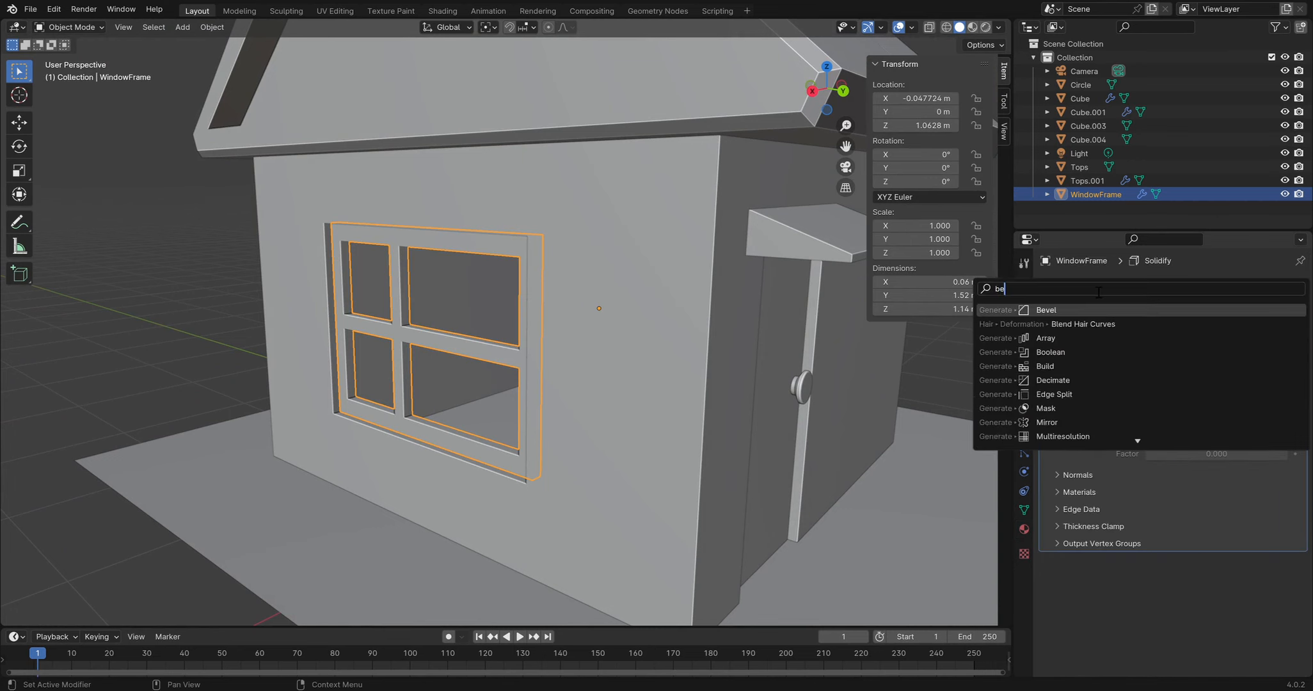
key("Return")
Set the window frame's Bevel modifier amount to 0.007 m
scroll(512, 346, "up", 5)
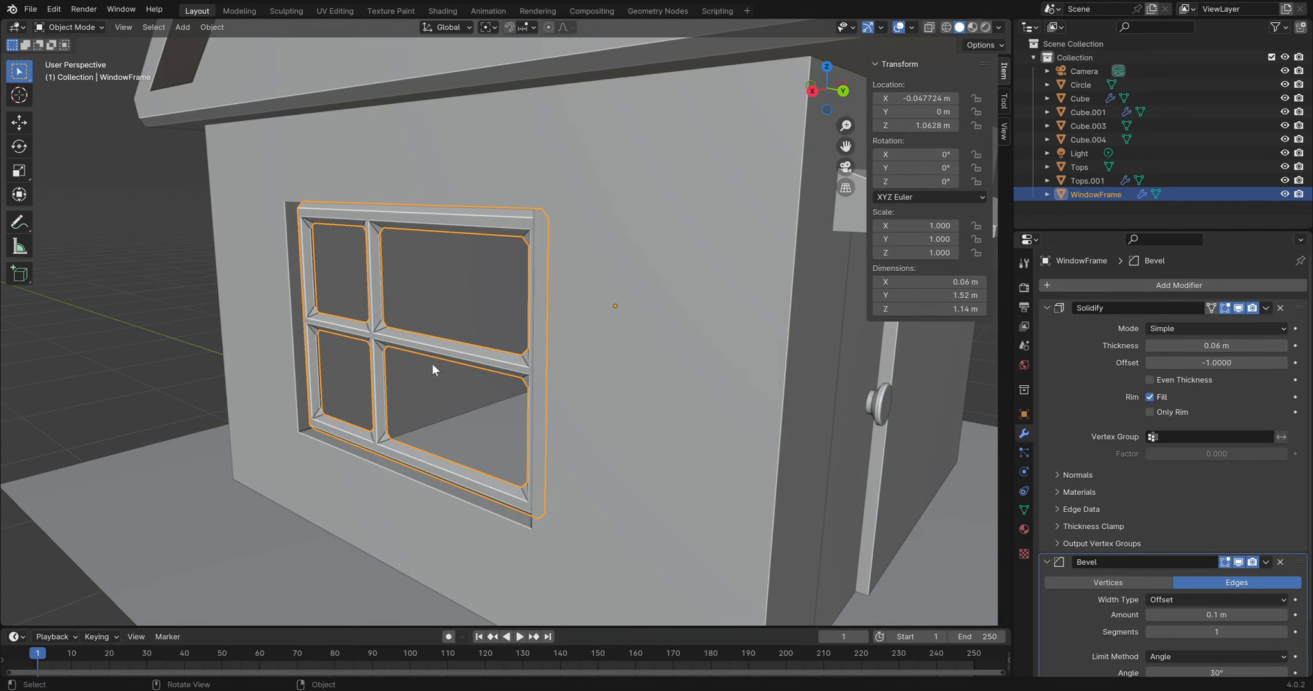
middle_click_drag(502, 345, 519, 210)
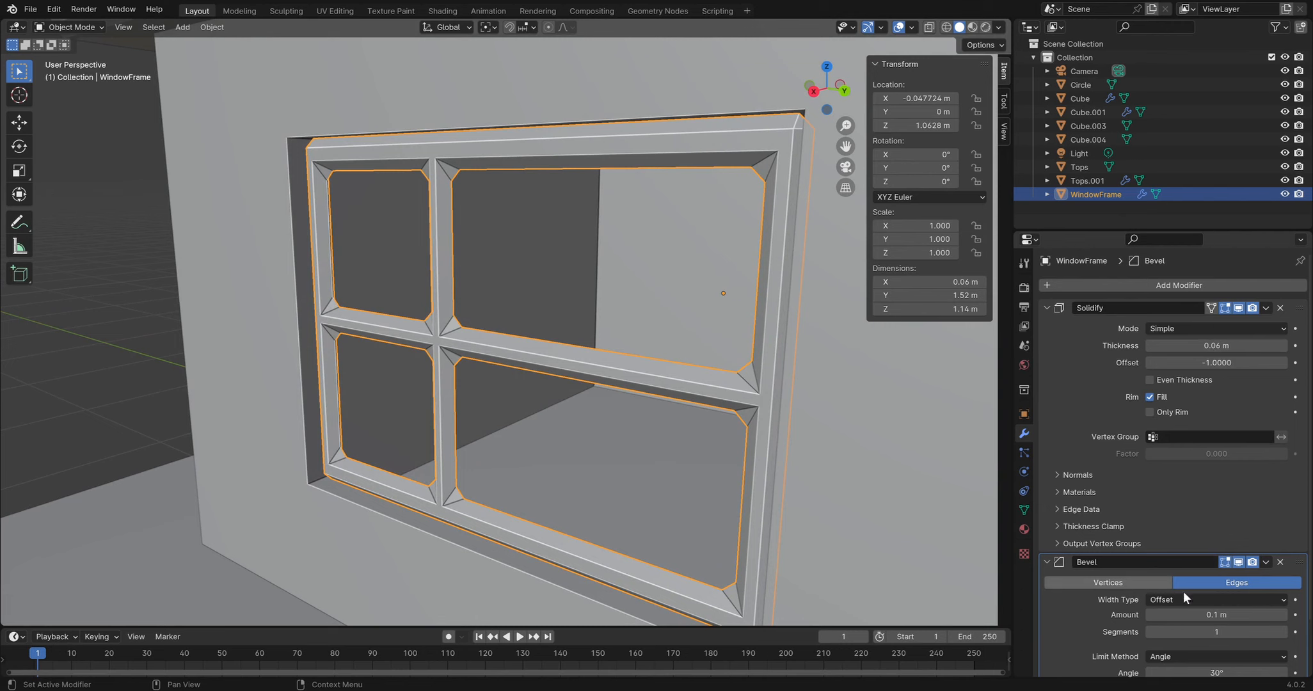
scroll(1184, 576, "down", 3)
left_click_drag(1201, 554, 1268, 561)
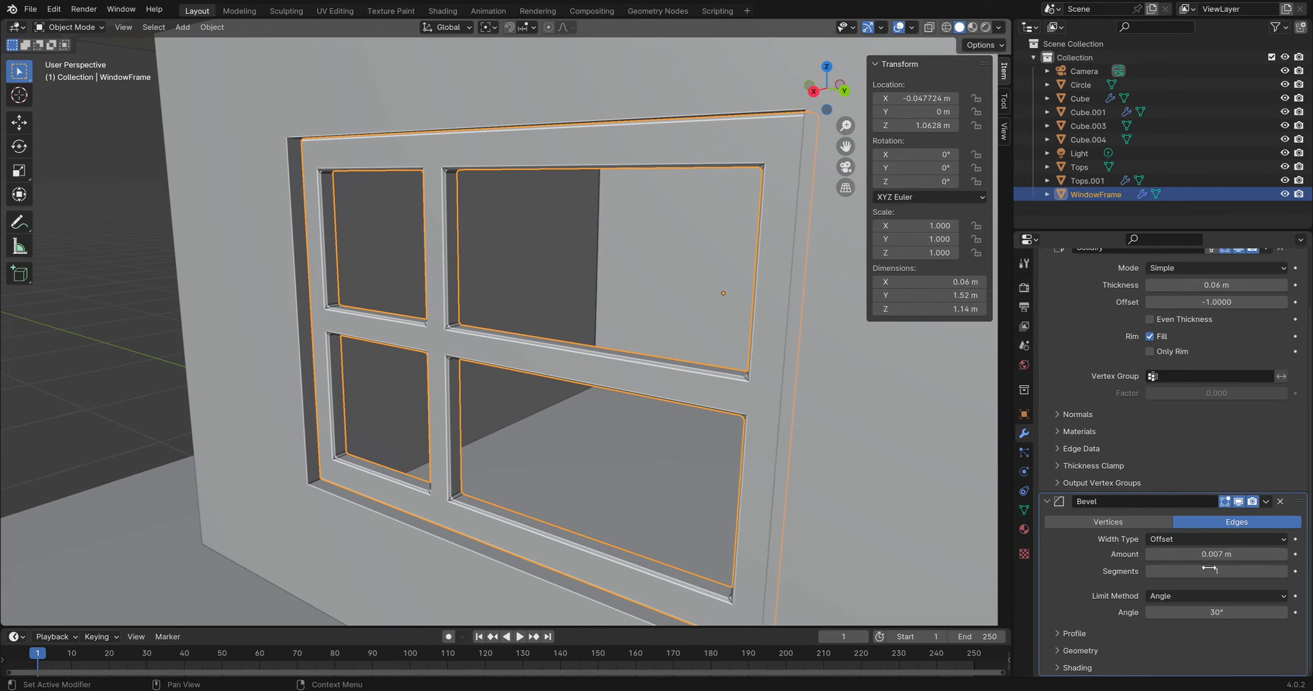
mouse_move(1214, 554)
left_mouse_down()
mouse_move(1280, 555)
mouse_move(1215, 554)
left_mouse_up()
middle_click_drag(718, 445, 543, 388)
key("g")
key("x")
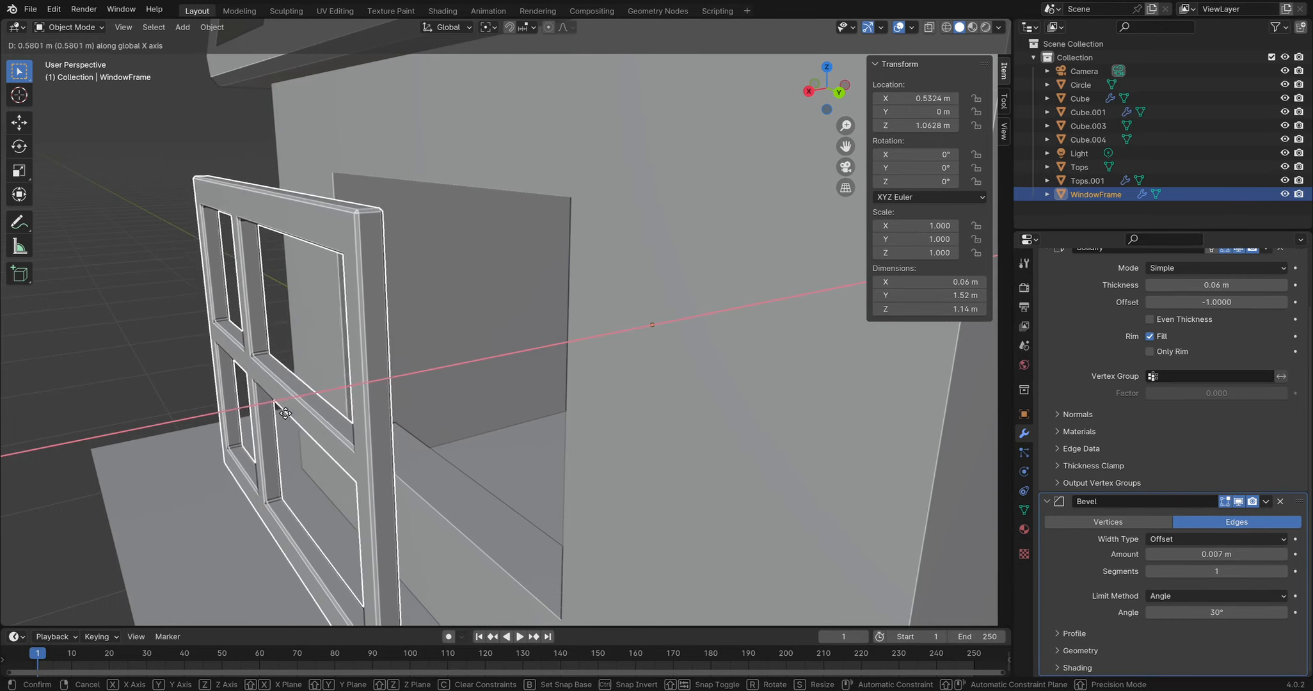
left_click(490, 397)
middle_click_drag(491, 397, 371, 313)
Reselect the window frame and collapse the settings of its Solidify and Bevel modifiers
left_click(137, 281)
mouse_move(448, 339)
middle_mouse_down()
mouse_move(385, 346)
mouse_move(432, 341)
middle_mouse_up()
left_click(408, 334)
scroll(420, 342, "up", 3)
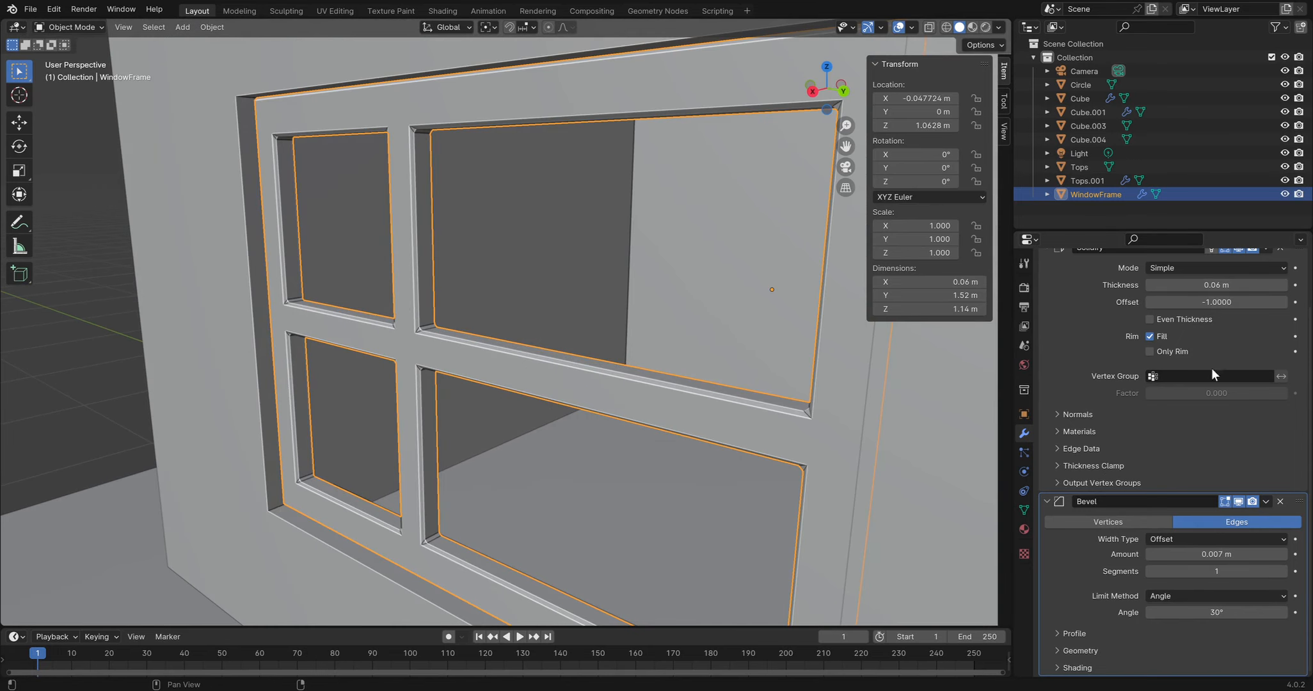
scroll(1072, 353, "up", 3)
left_click(1049, 563)
left_click(1048, 308)
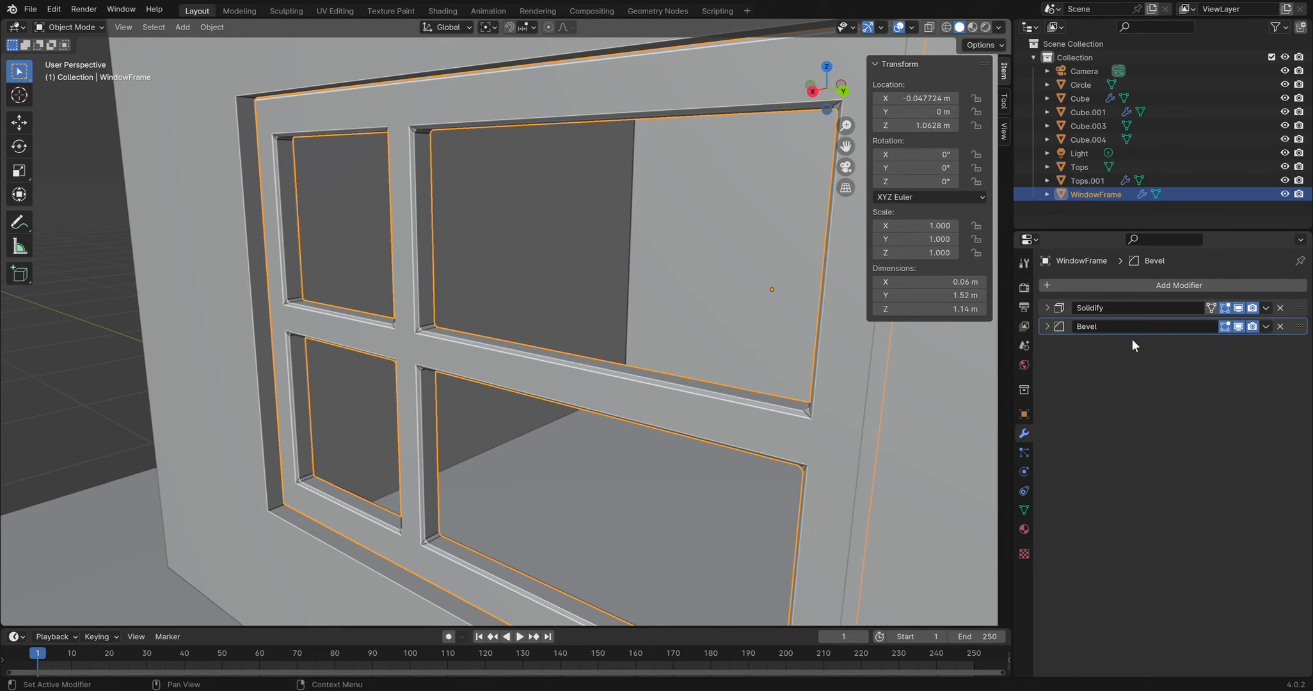
Enter Edit Mode with vertex selection and select the frame's inner corner vertex where the two bars cross
middle_click_drag(458, 297, 434, 352)
scroll(434, 352, "up", 3)
key("Tab")
middle_click_drag(396, 416, 417, 411)
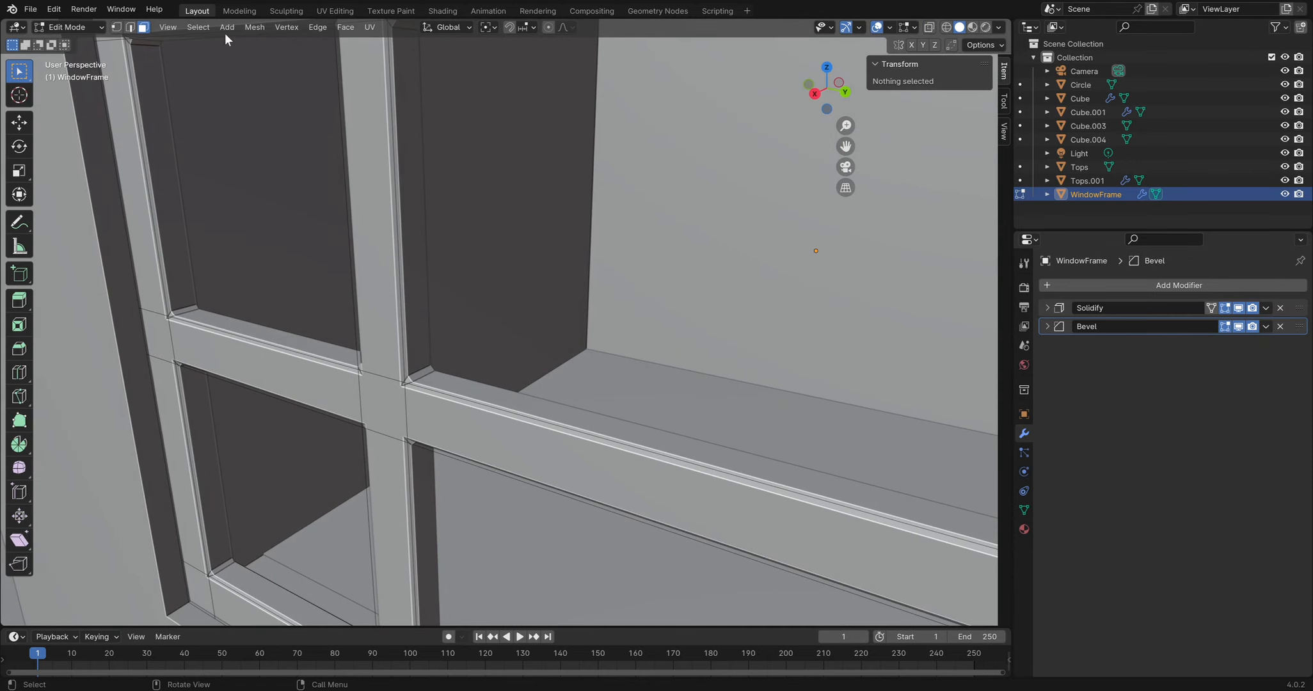
left_click(116, 27)
middle_click_drag(405, 419, 419, 417)
left_click(409, 375)
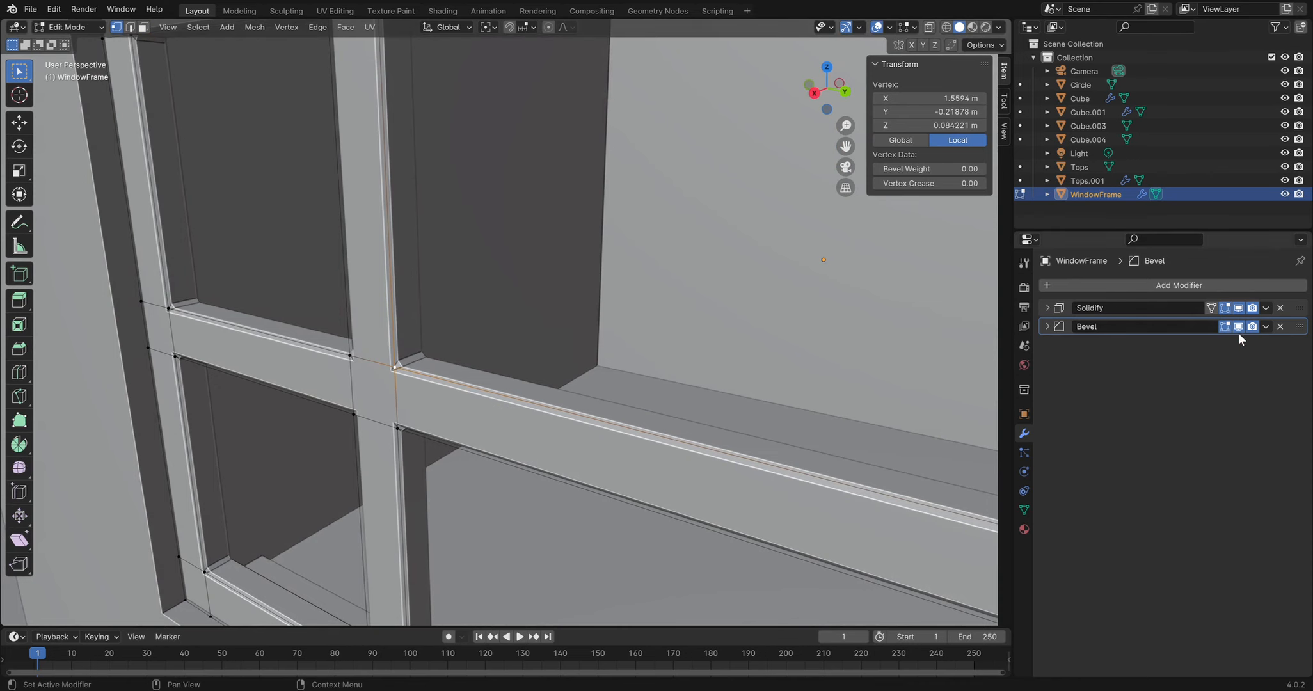
Turn the edit-mode display of the Bevel and Solidify modifiers off and back on to compare the frame's mesh
left_click(1224, 326)
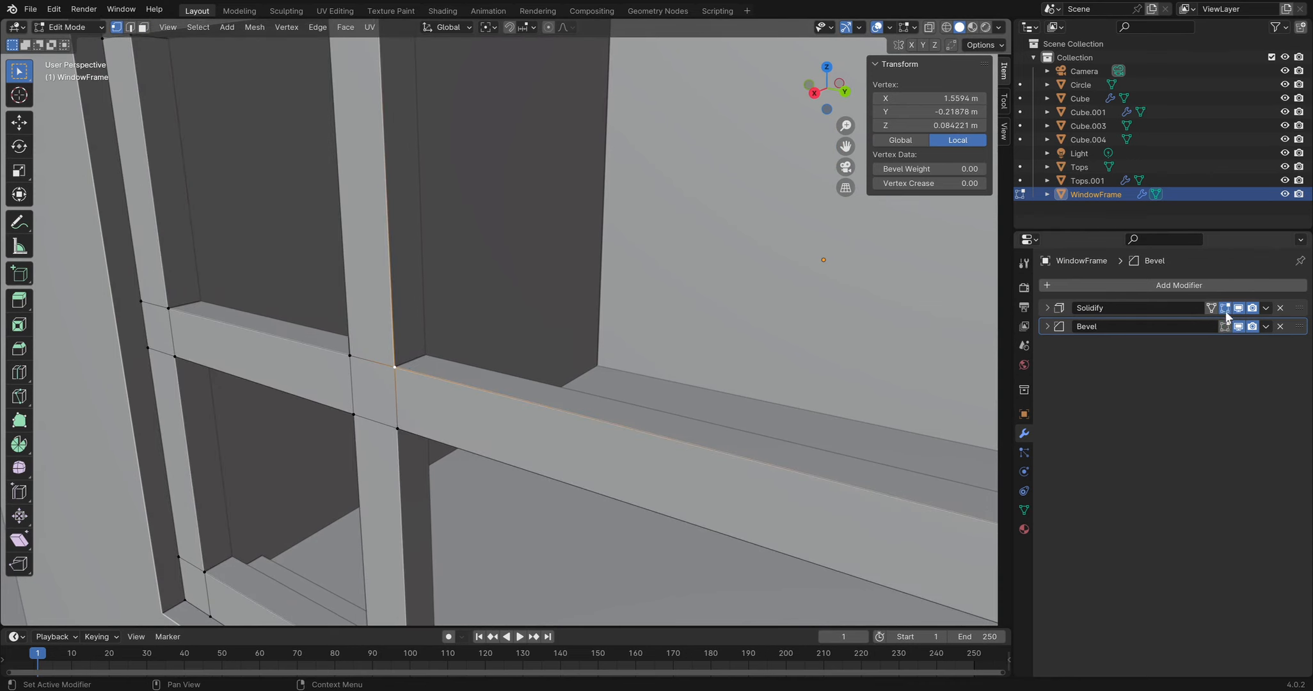
left_click(1225, 308)
scroll(455, 440, "down", 4)
middle_click_drag(474, 425, 435, 348)
scroll(448, 425, "up", 1)
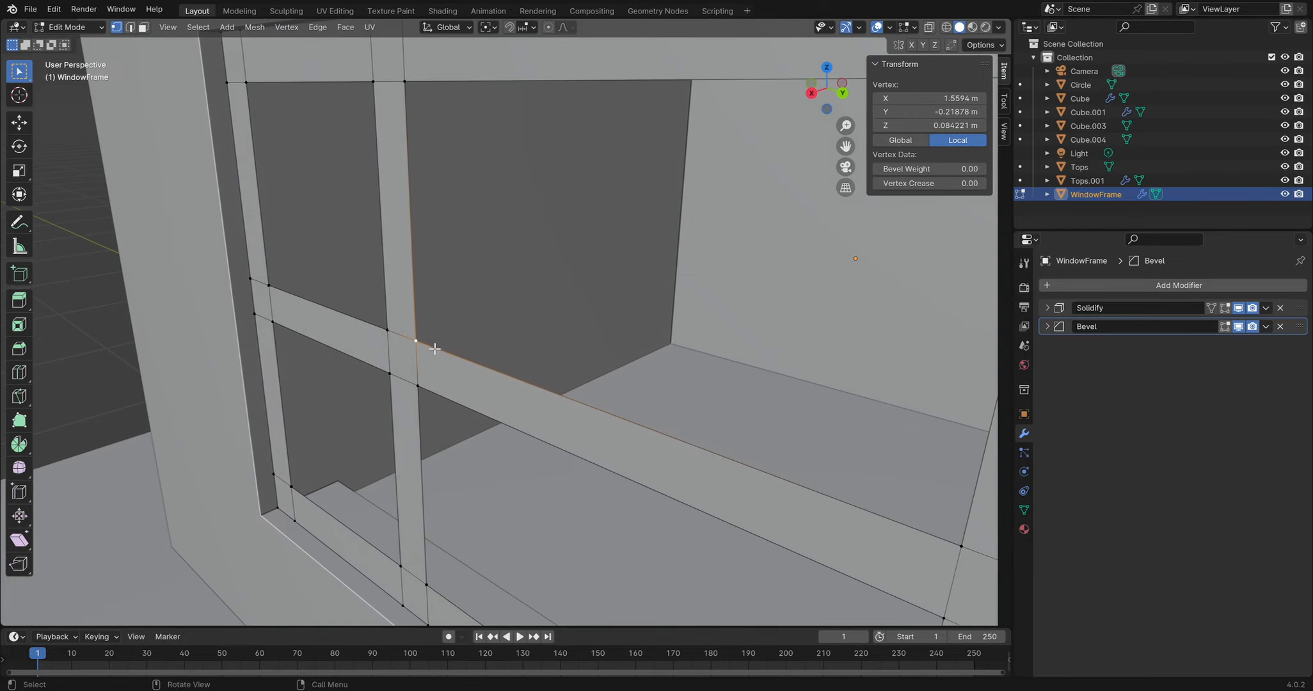
left_click(1225, 309)
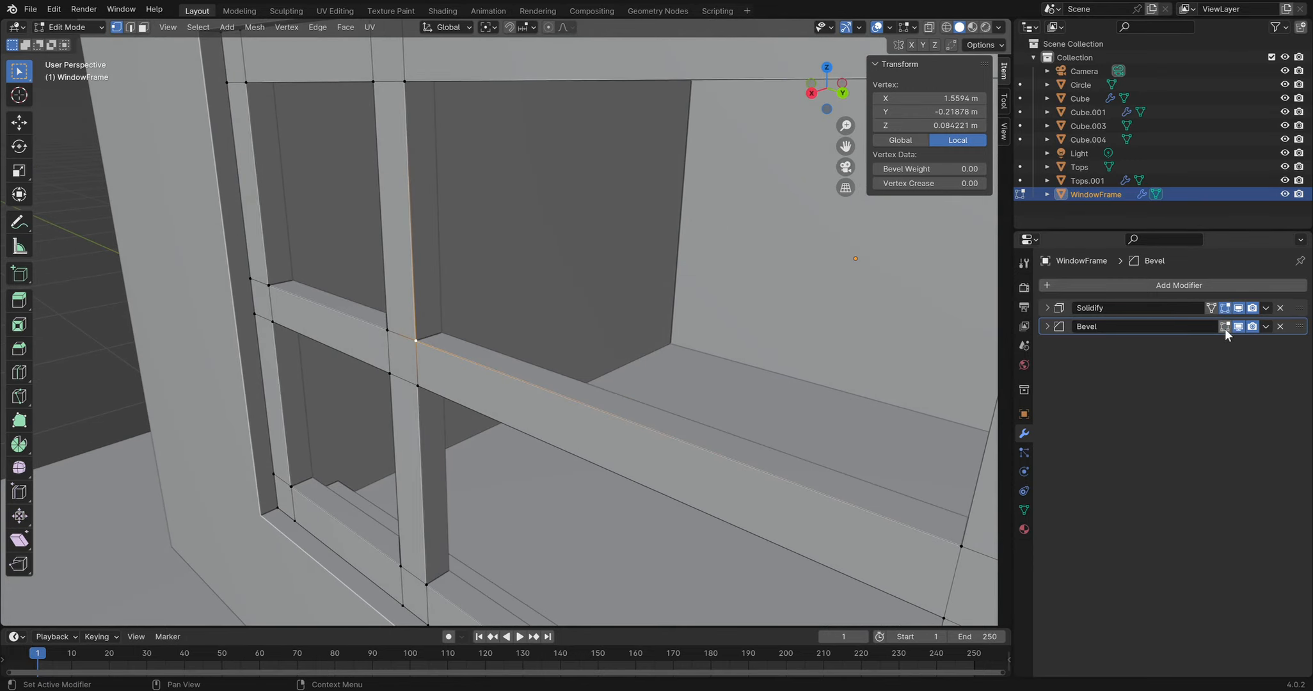
left_click(1225, 327)
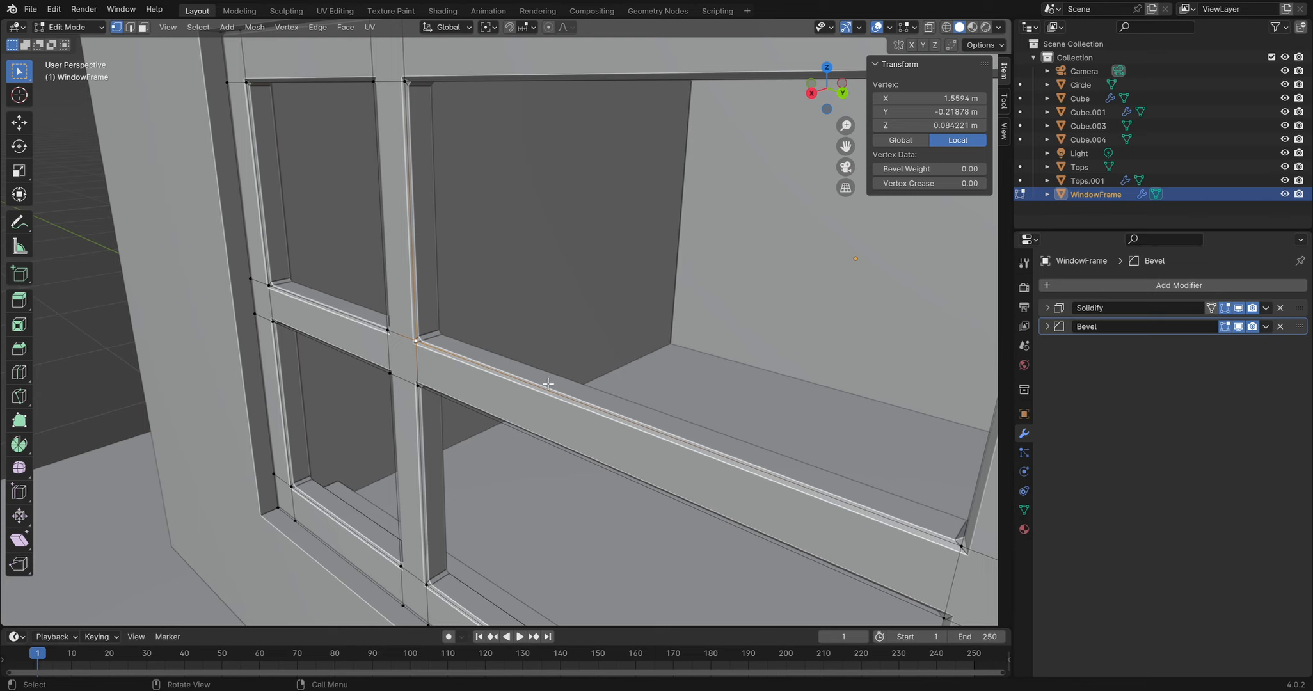
Try moving the edge loop on one side of the vertical bar about 0.055 m along Y, and undo the move
middle_click_drag(450, 363, 419, 352)
scroll(454, 372, "up", 2)
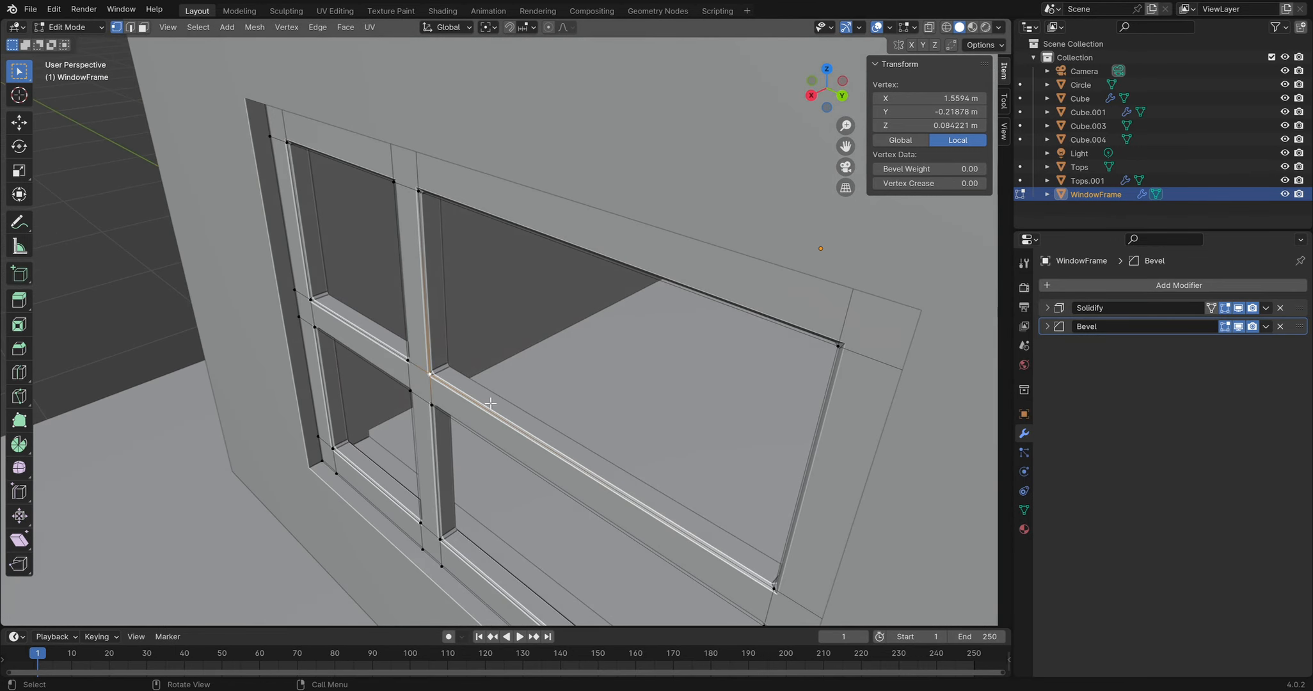
middle_click_drag(490, 401, 467, 348)
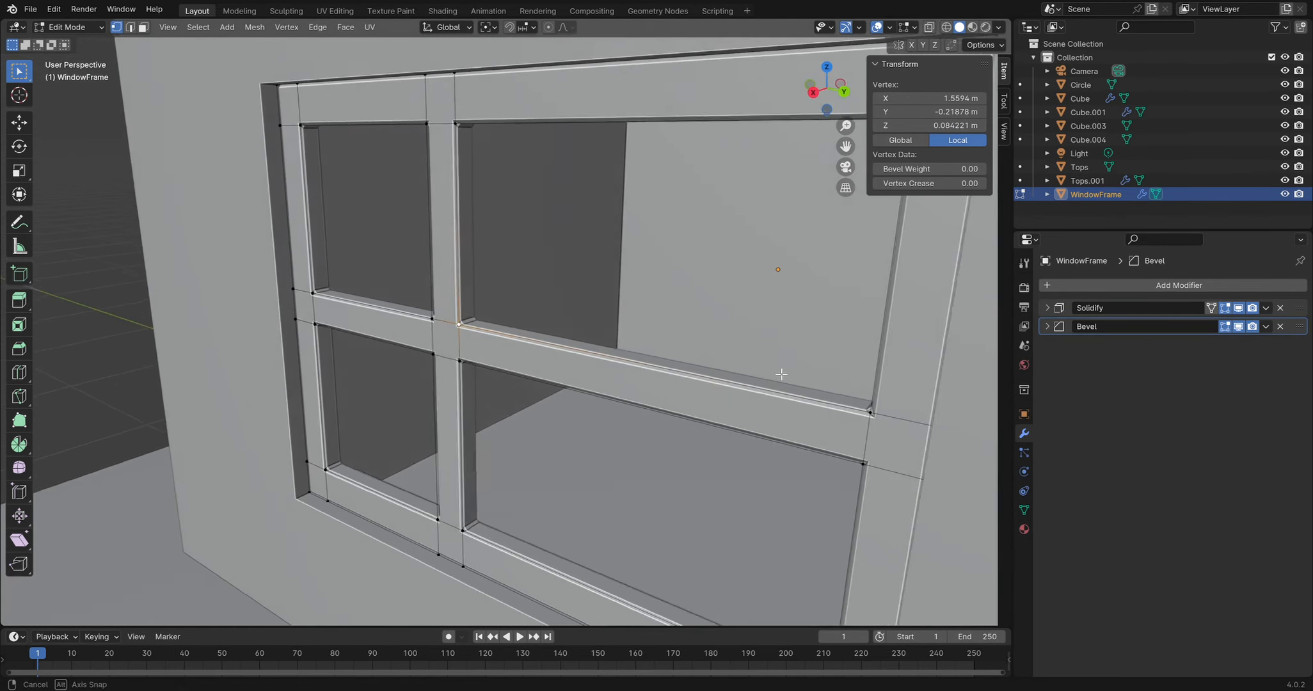
middle_click_drag(777, 373, 465, 275)
middle_click_drag(487, 184, 519, 186)
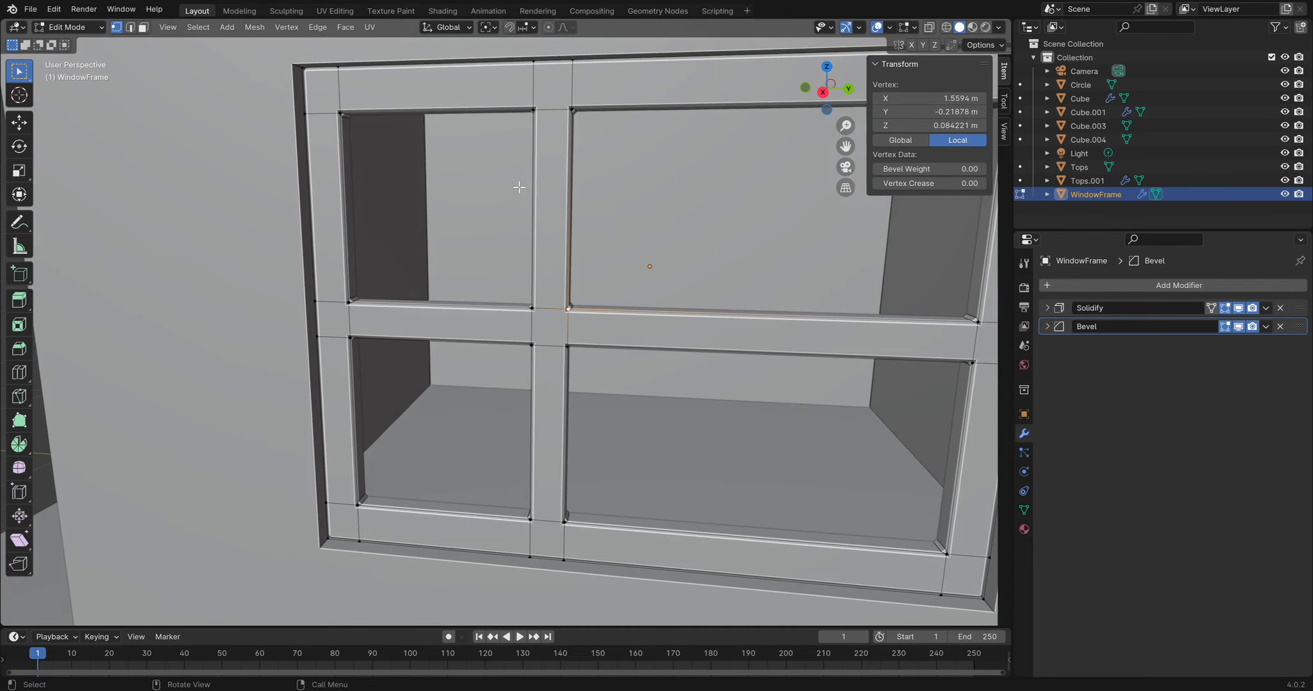
middle_click_drag(598, 213, 625, 281)
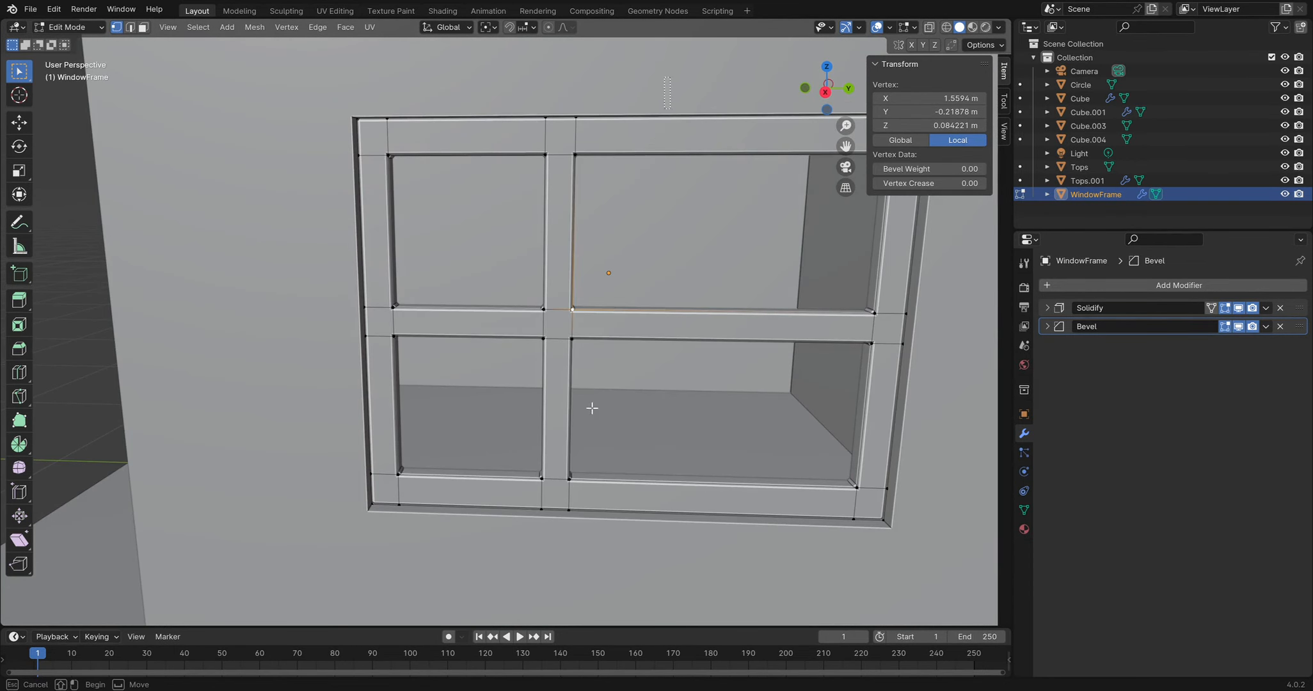
left_click_drag(566, 572, 566, 570)
key("g")
key("y")
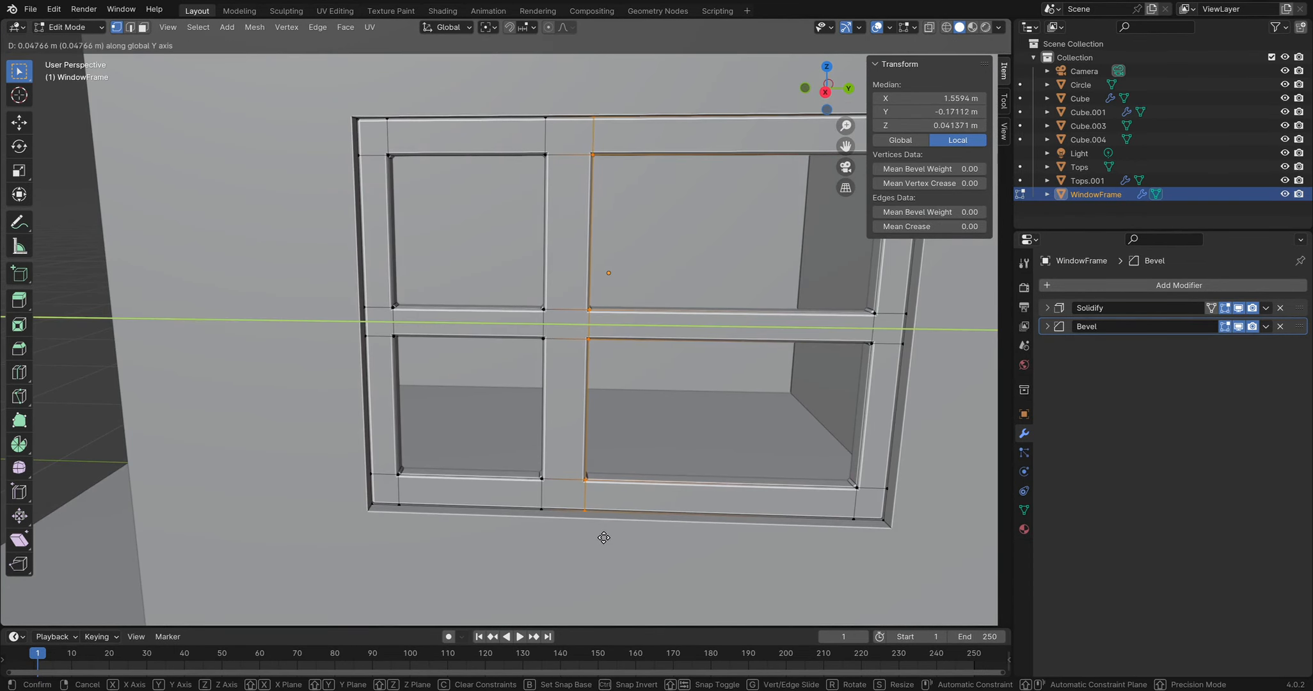
left_click(604, 538)
middle_click_drag(604, 538, 590, 98)
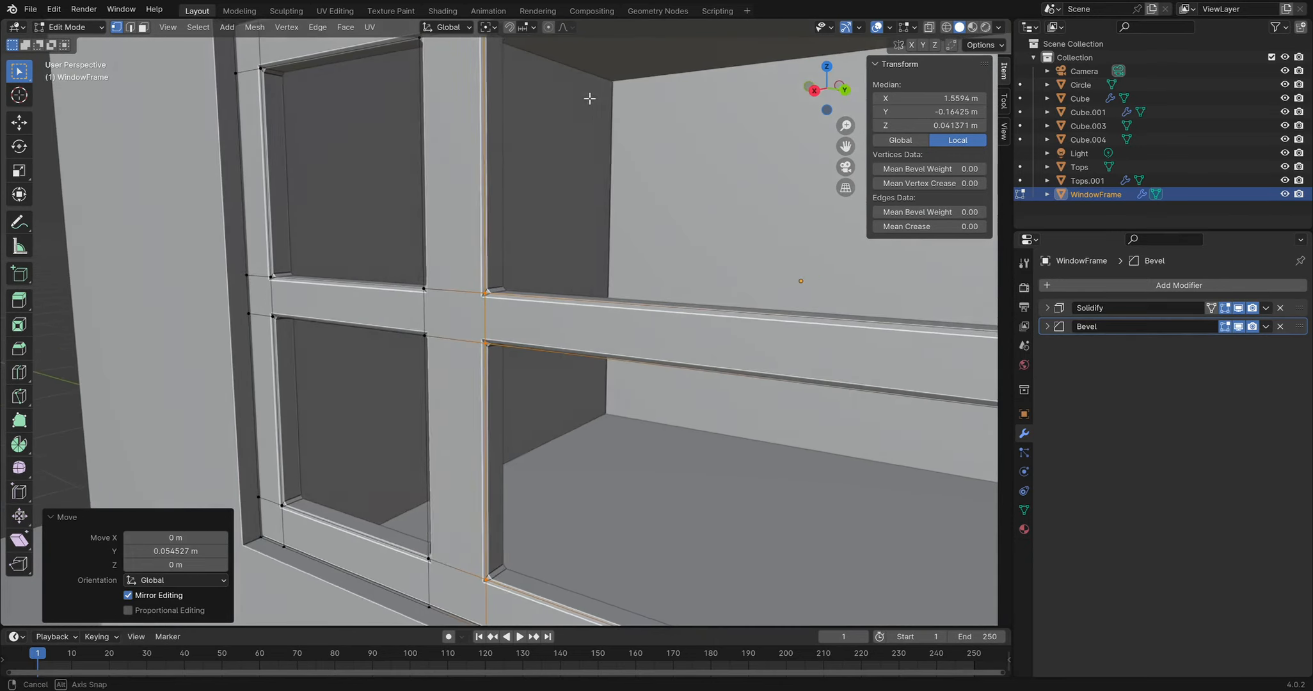
scroll(576, 156, "down", 7)
key("ctrl+z")
Return to Object Mode and examine the bevelled window frame inside the wall opening
scroll(568, 255, "down", 1)
key("Tab")
left_click(589, 300)
middle_click_drag(601, 308, 514, 311)
left_click(510, 347)
middle_click_drag(489, 395, 470, 351)
scroll(413, 374, "up", 3)
middle_click_drag(546, 401, 572, 397)
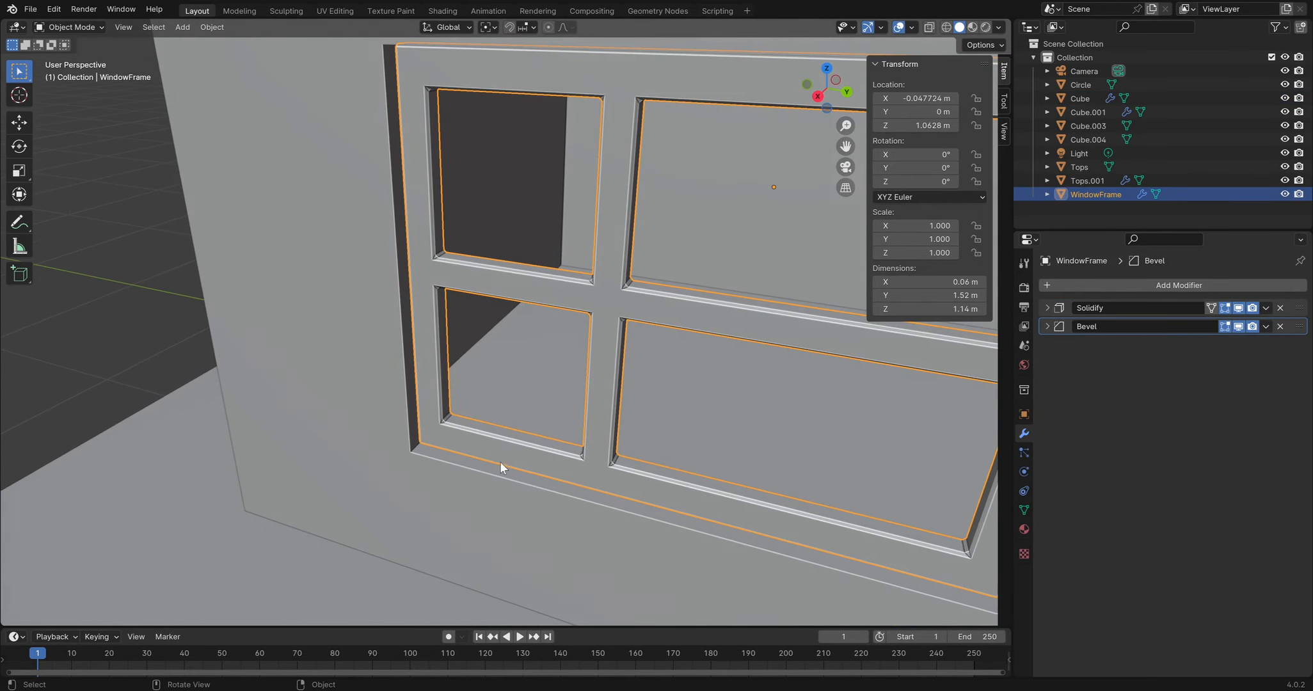
scroll(551, 273, "down", 3)
middle_click_drag(588, 277, 519, 286)
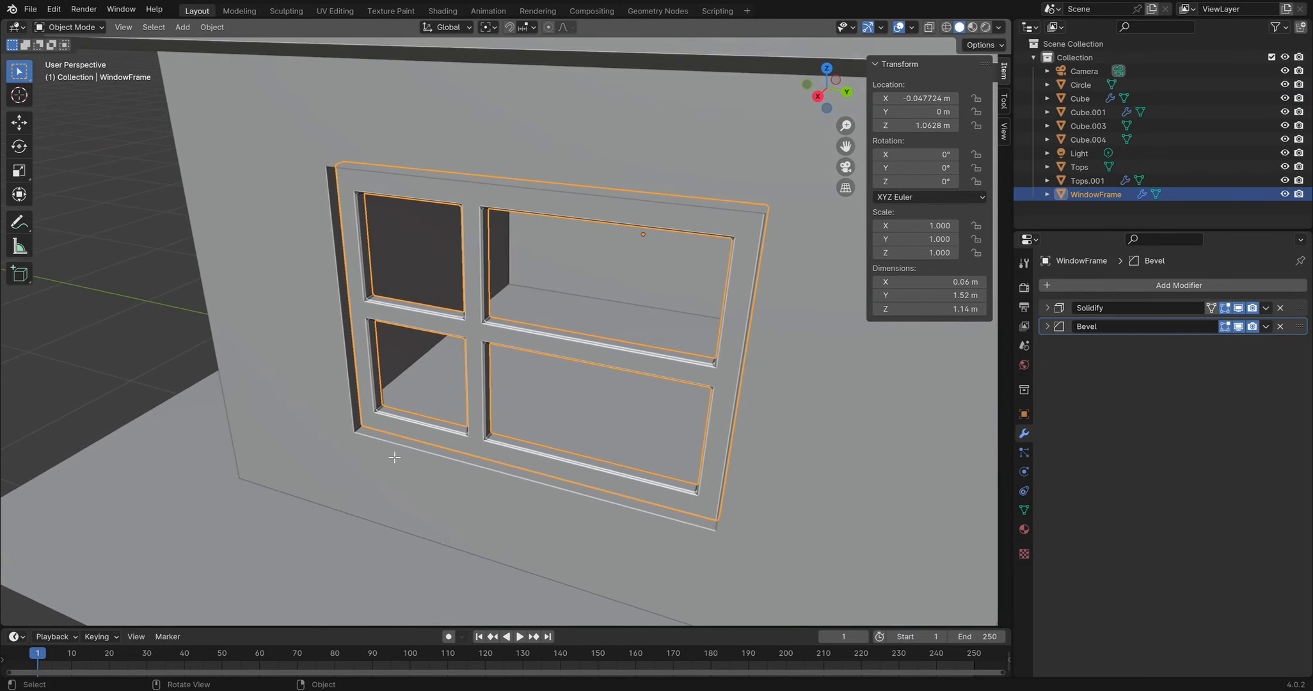
key("Tab")
key("Tab")
Enter Edit Mode on the house wall and select the four outer edges around the window opening
left_click(451, 474)
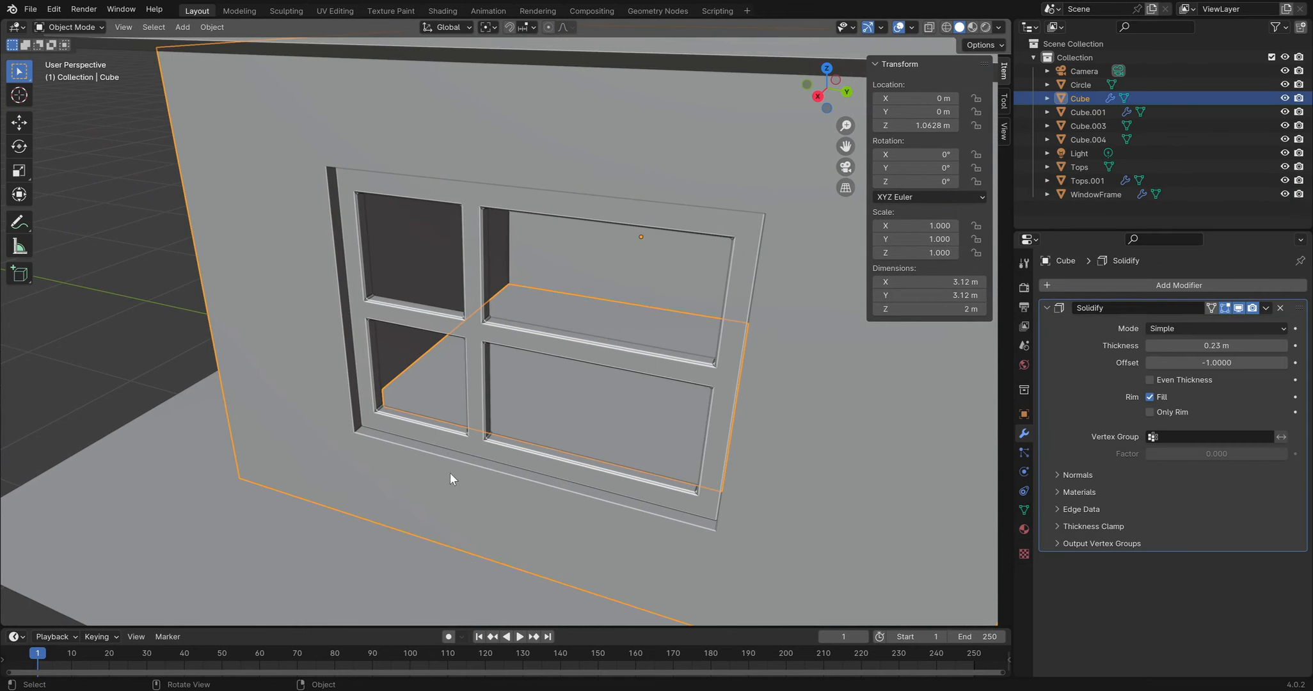
middle_click_drag(763, 437, 370, 455)
key("Tab")
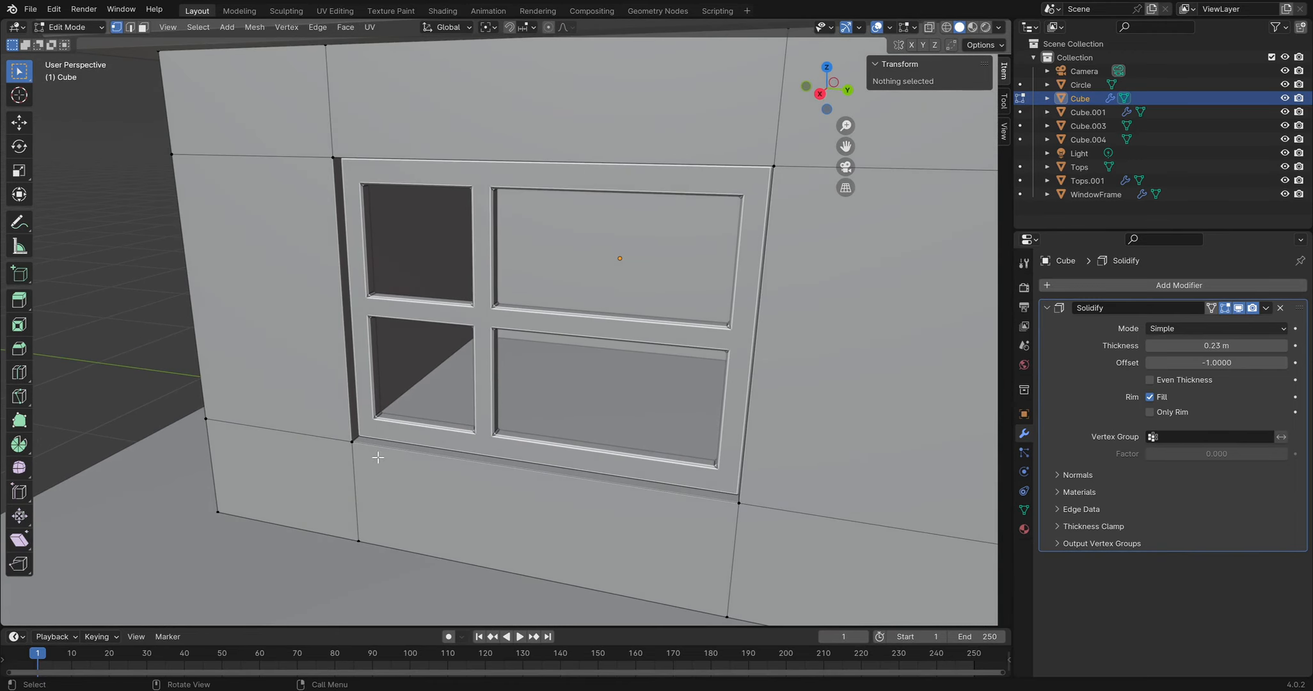
left_click(132, 29)
left_click(341, 253)
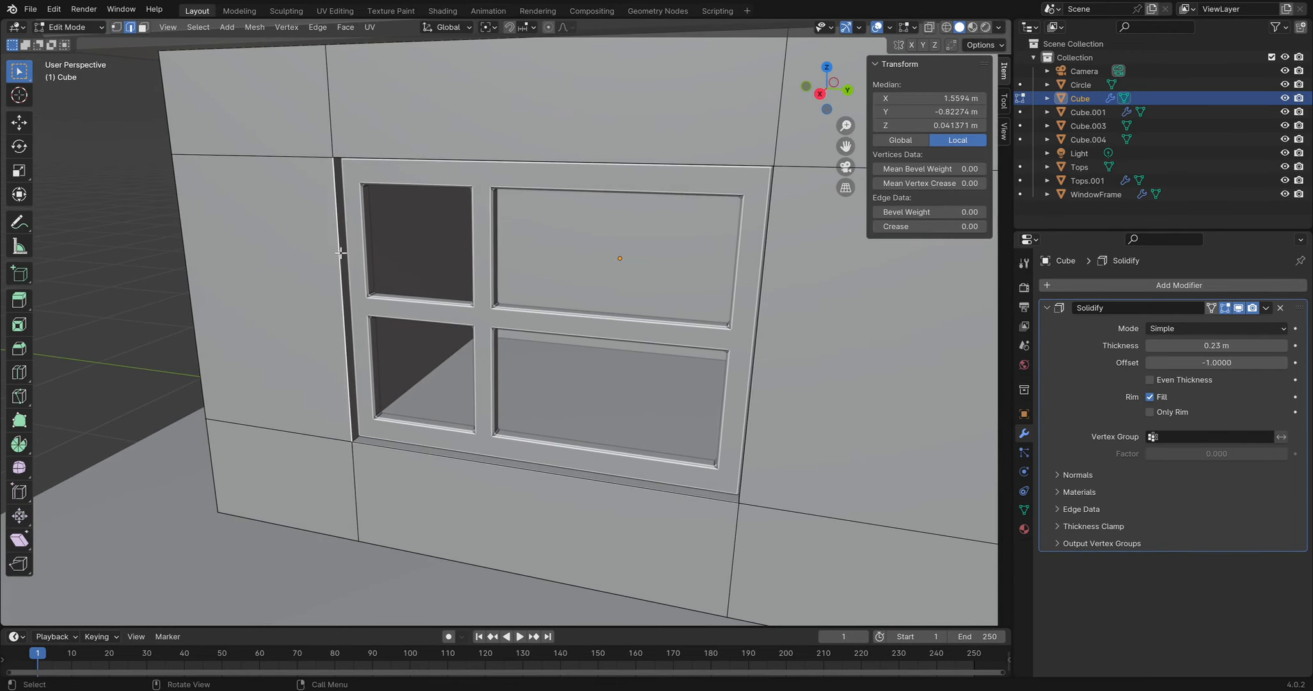
middle_click_drag(539, 248, 442, 358)
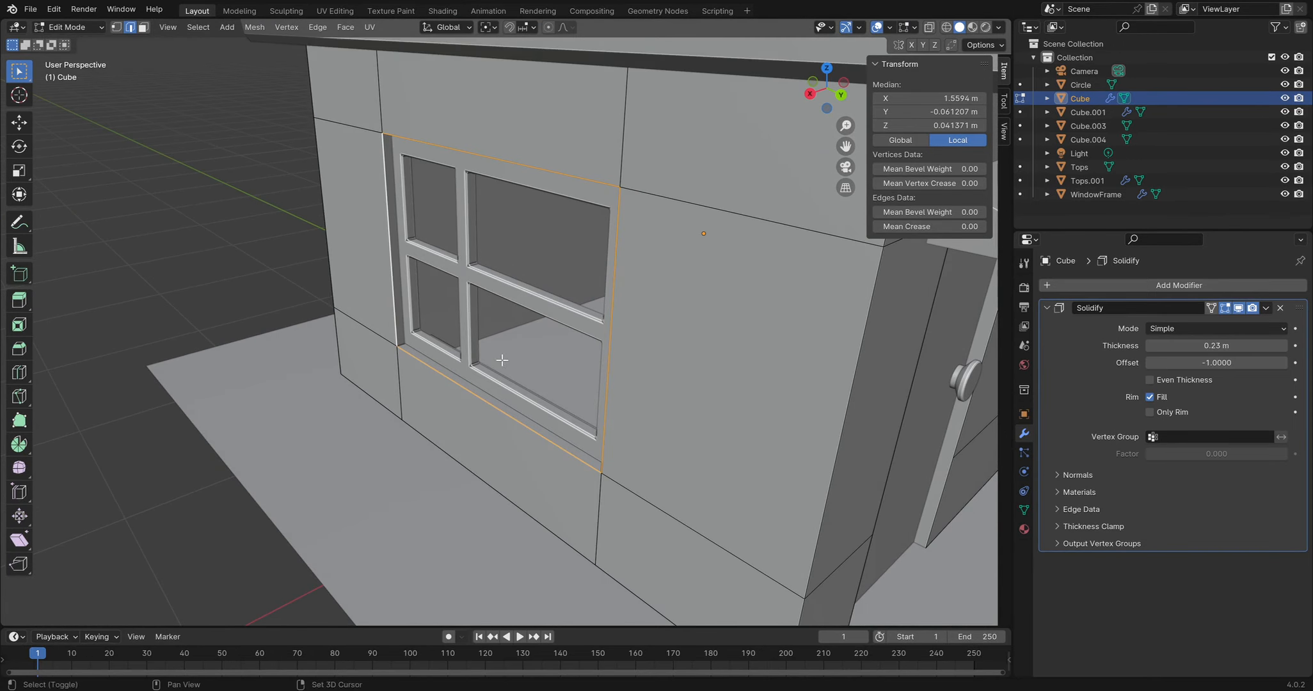
Duplicate the window opening's edge loop and move the copy about 0.505 m outward along X
key("g")
key("x")
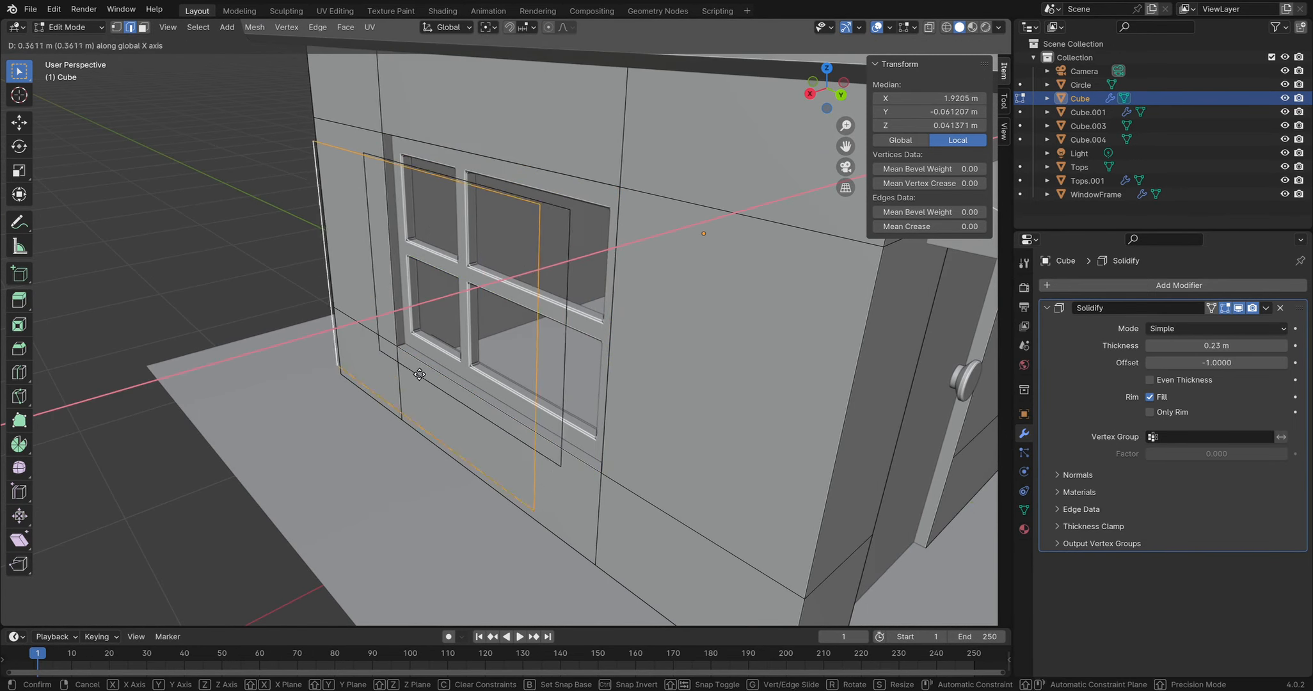
left_click(393, 360)
middle_click_drag(394, 360, 448, 187)
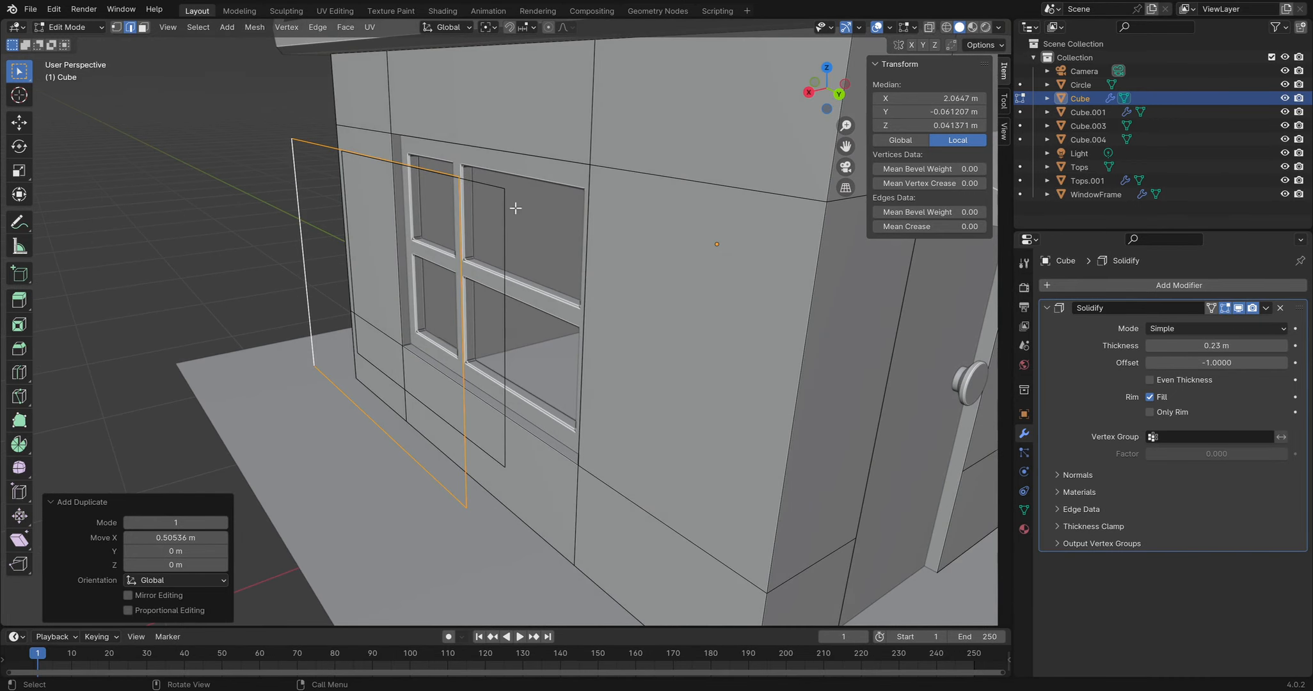
Separate the duplicated edge loop from the wall into its own object and select that object in Object Mode
key("Tab")
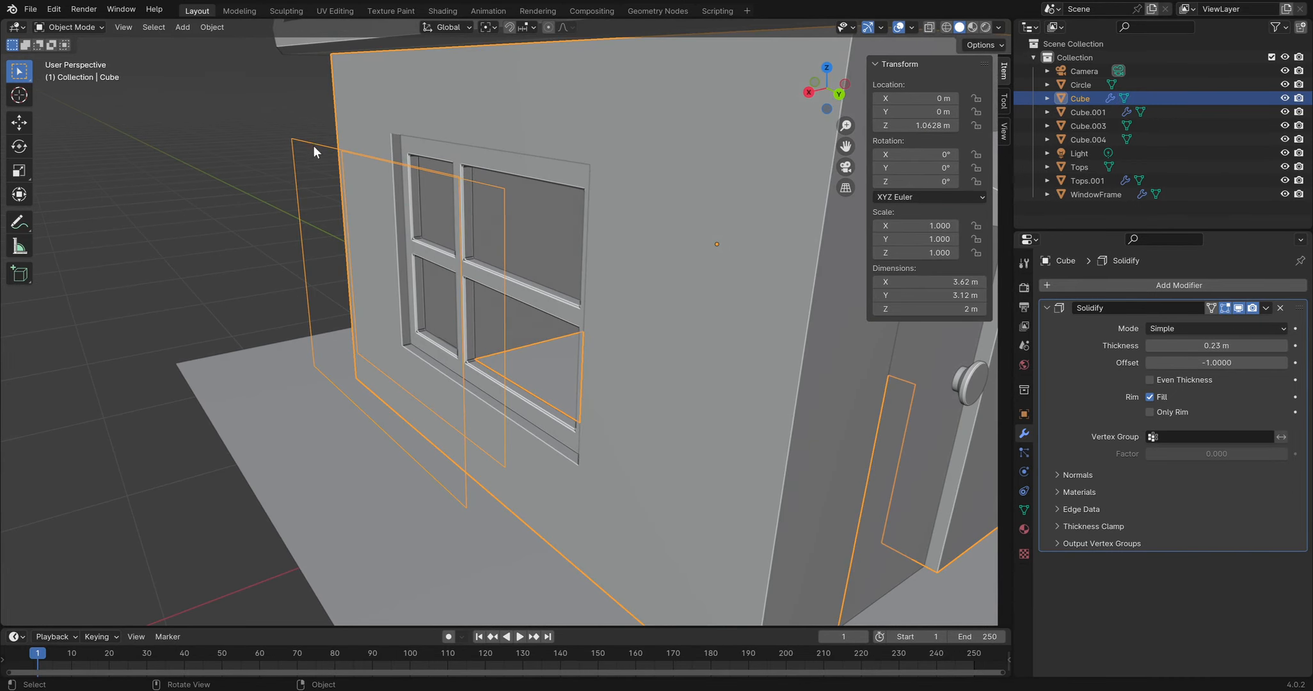
key("Tab")
middle_click_drag(565, 251, 527, 258)
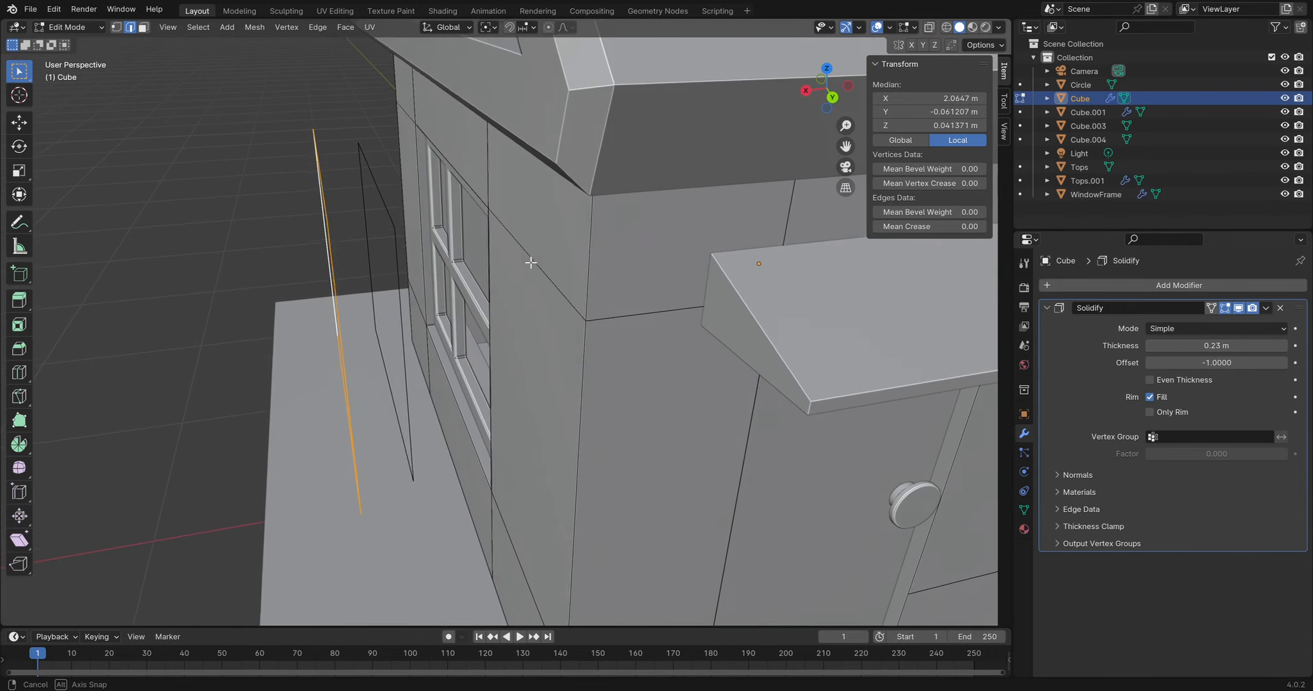
key("p")
left_click(382, 246)
key("Tab")
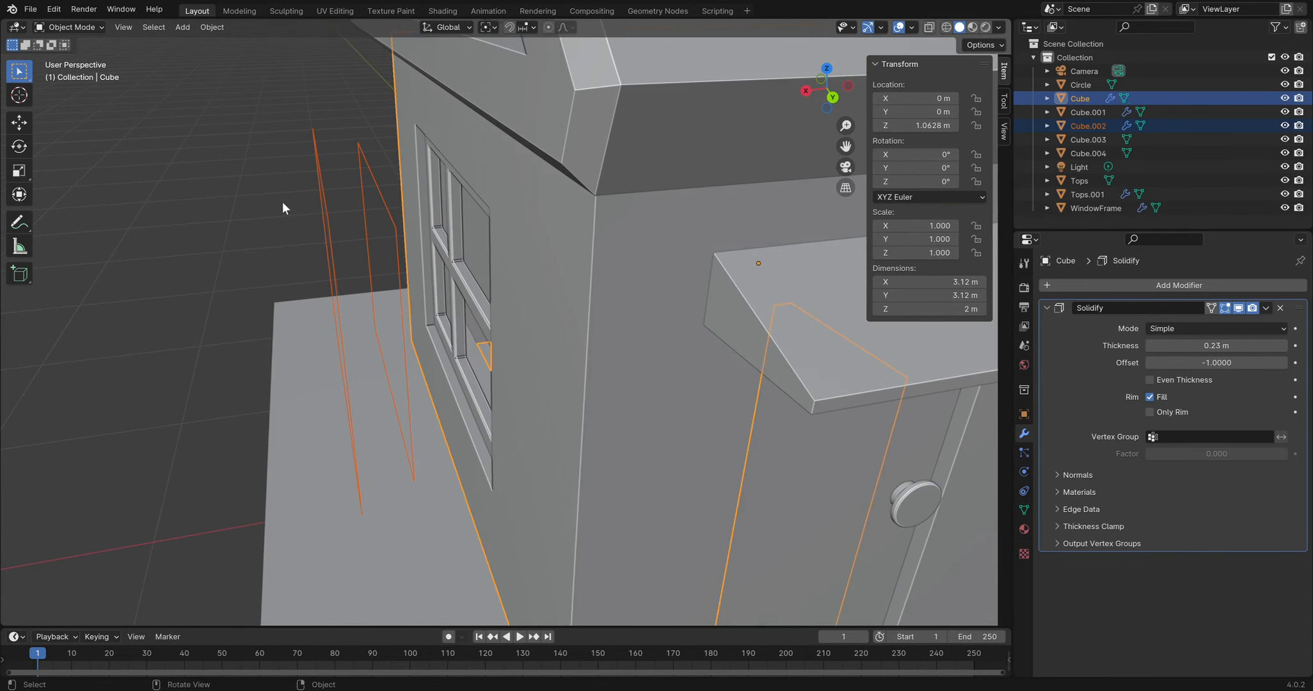
left_click(308, 196)
left_click(323, 188)
middle_click_drag(337, 278, 350, 271)
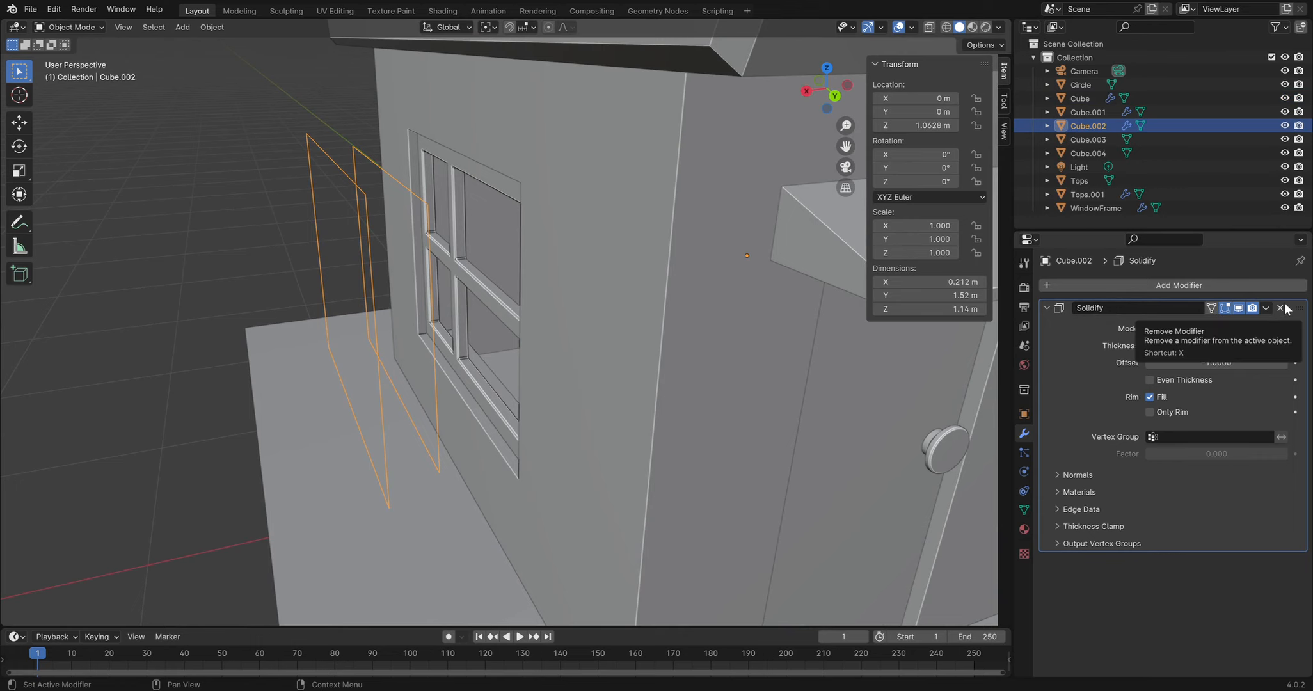
Fill the separated edge loop with a face and set its Solidify thickness to 0.012 m to form a glass pane
middle_click_drag(480, 190, 337, 148)
key("Tab")
left_click(337, 147)
mouse_move(334, 208)
middle_mouse_down()
mouse_move(300, 235)
mouse_move(393, 228)
mouse_move(343, 243)
mouse_move(328, 226)
middle_mouse_up()
key("f")
key("Tab")
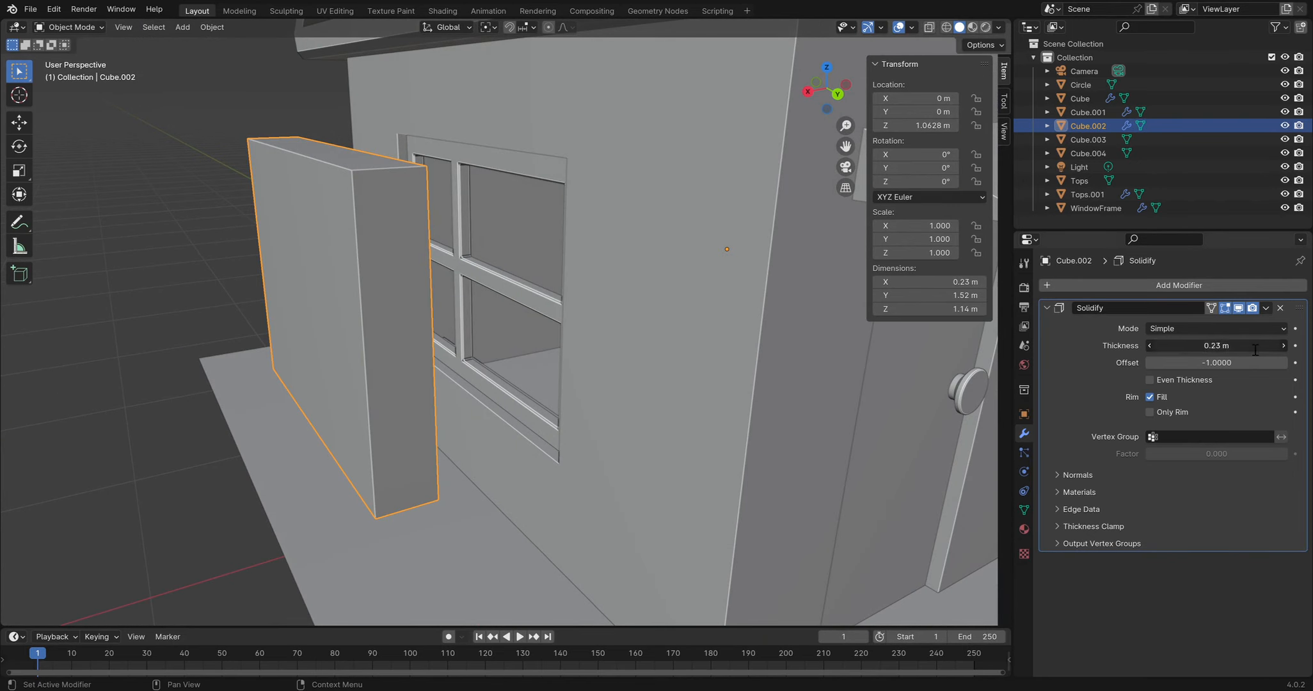
left_click_drag(1216, 346, 1171, 346)
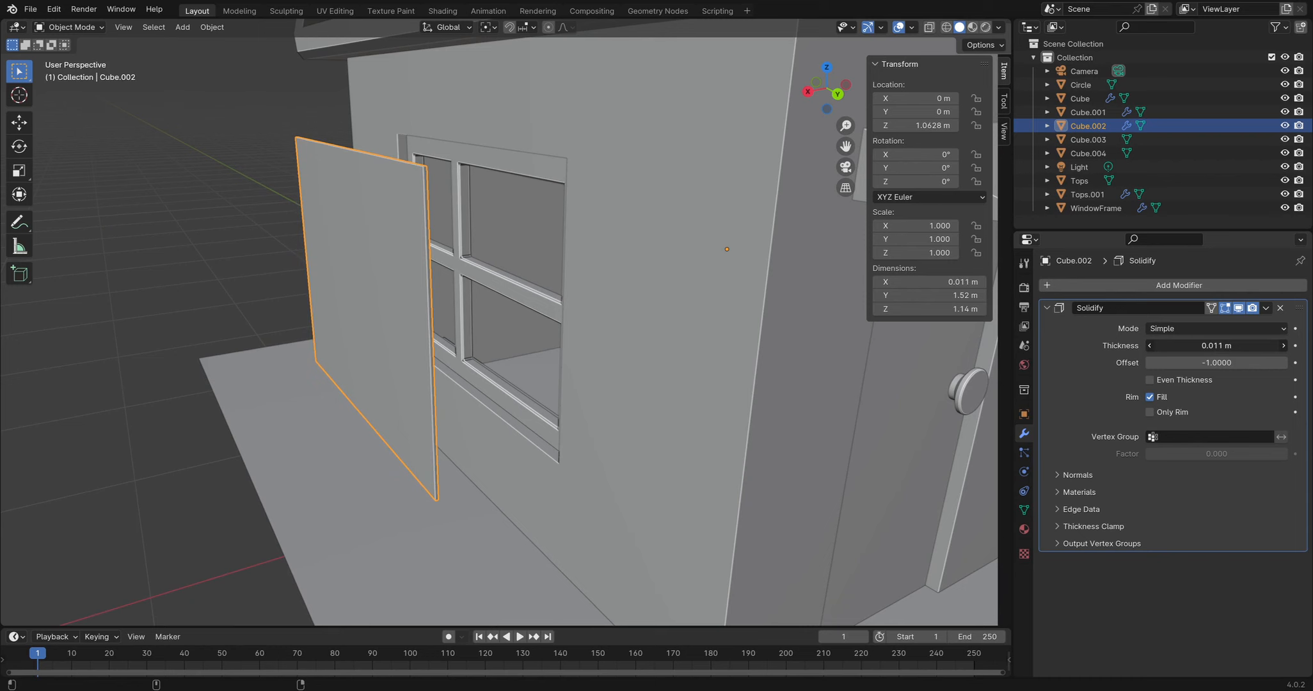
Move the glass pane about -0.6 m along X into the window frame, and deselect it
key("g")
key("x")
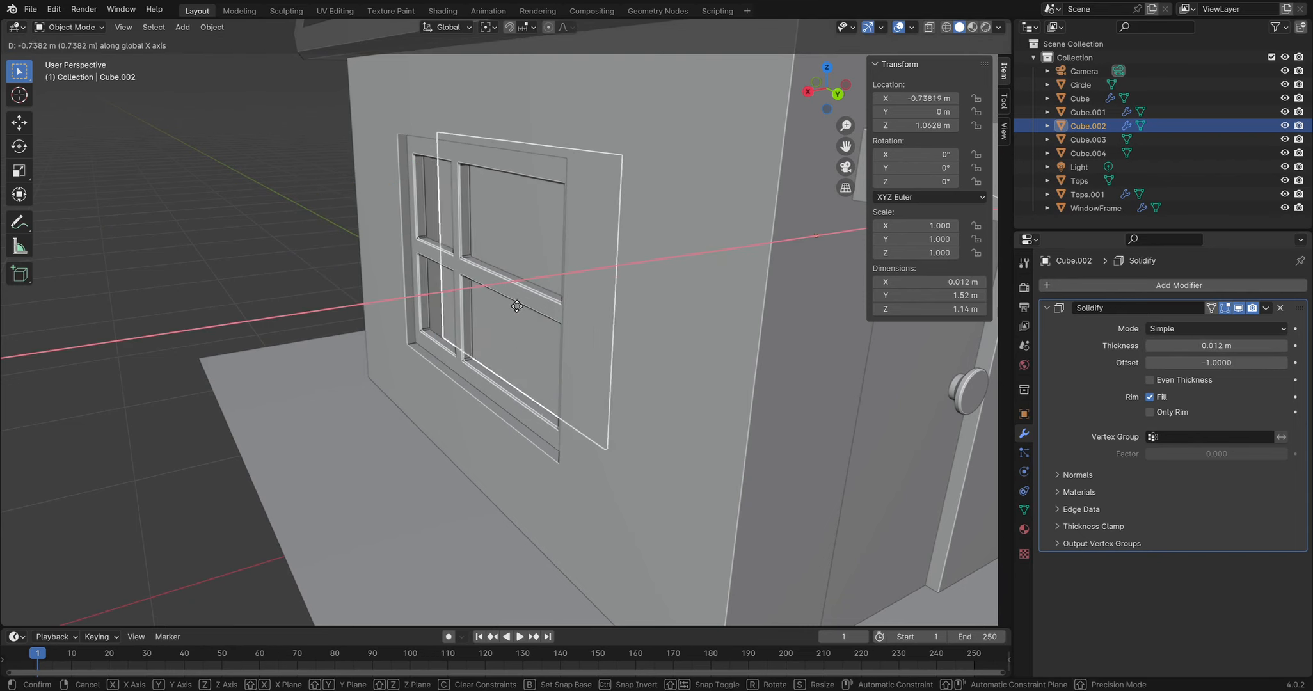
left_click(498, 303)
middle_click_drag(498, 303, 469, 246)
scroll(470, 250, "up", 3)
scroll(469, 247, "down", 4)
left_click_drag(172, 232, 170, 233)
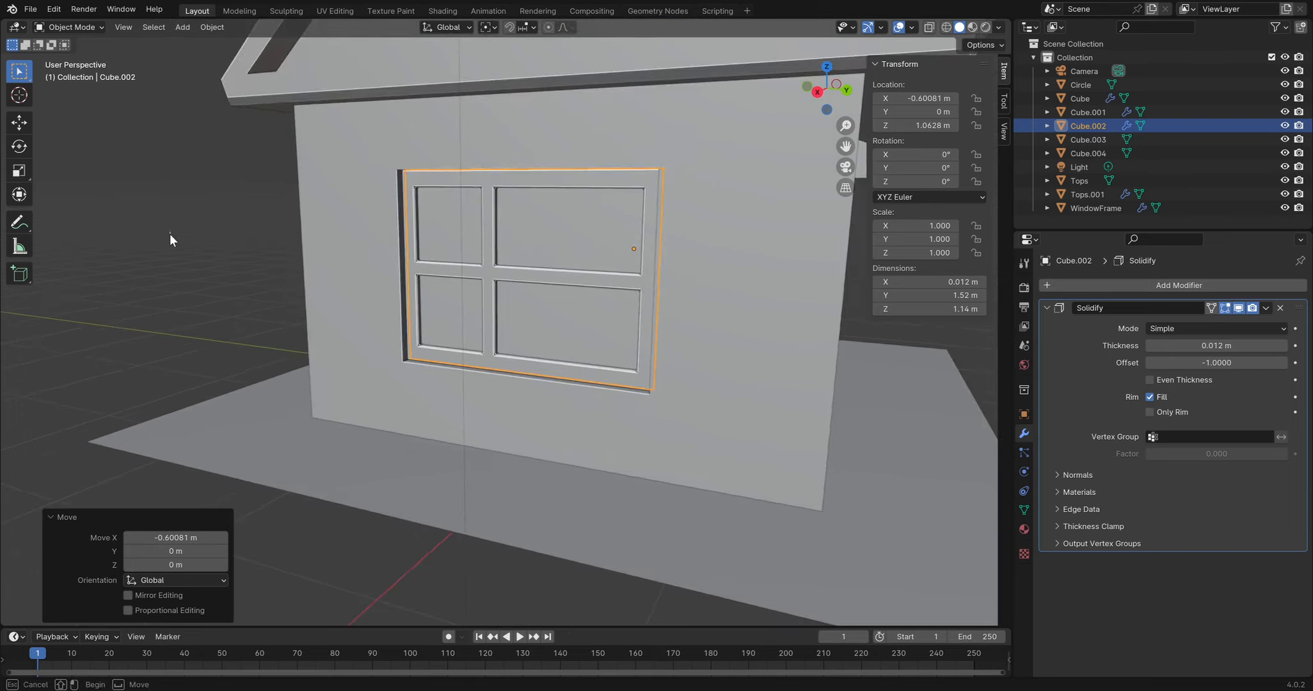
scroll(170, 233, "down", 4)
left_click(759, 302)
middle_click_drag(756, 301, 715, 283)
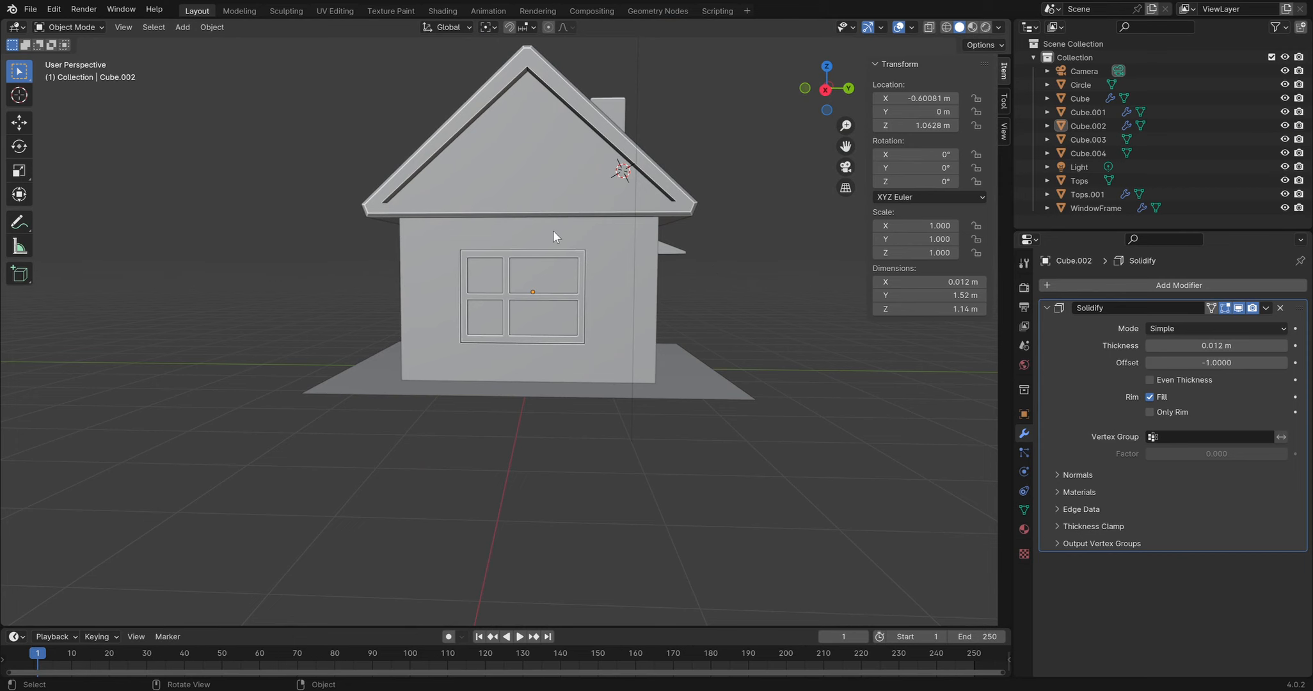
Select the window frame and the glass pane together
scroll(551, 228, "up", 4)
left_click(503, 280)
middle_click_drag(570, 245, 611, 227)
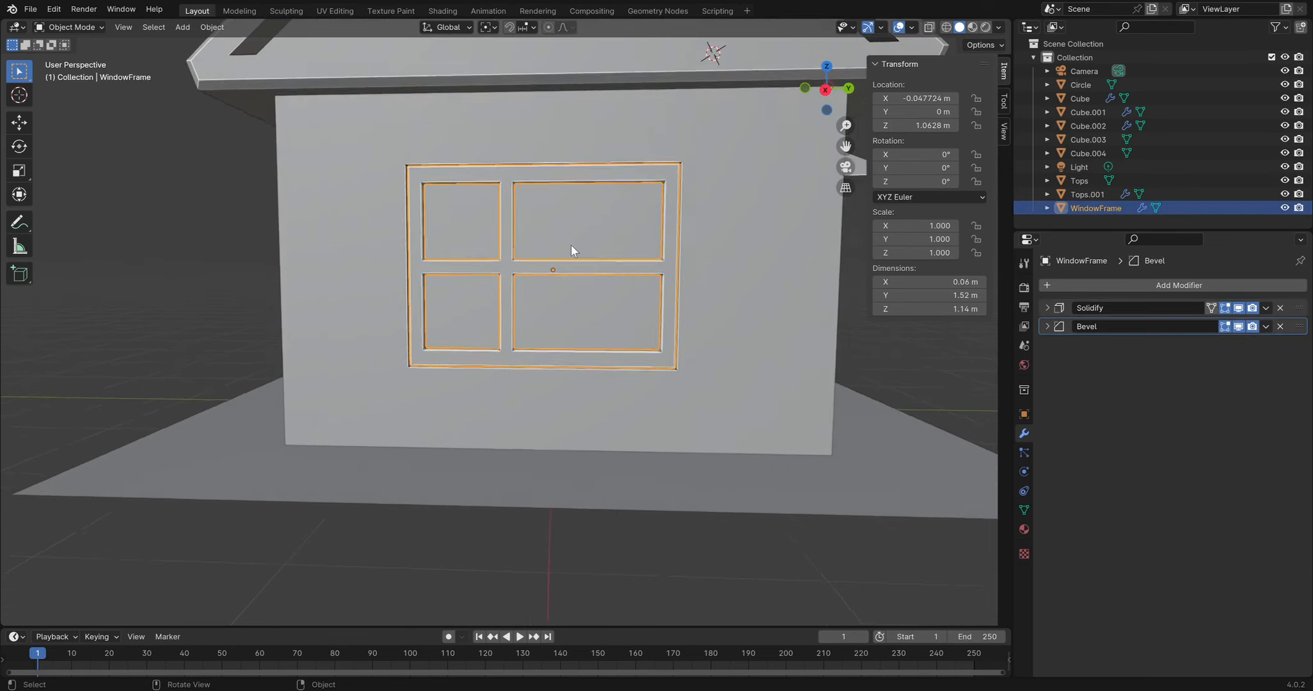
scroll(611, 226, "up", 1)
left_click(594, 250, "shift")
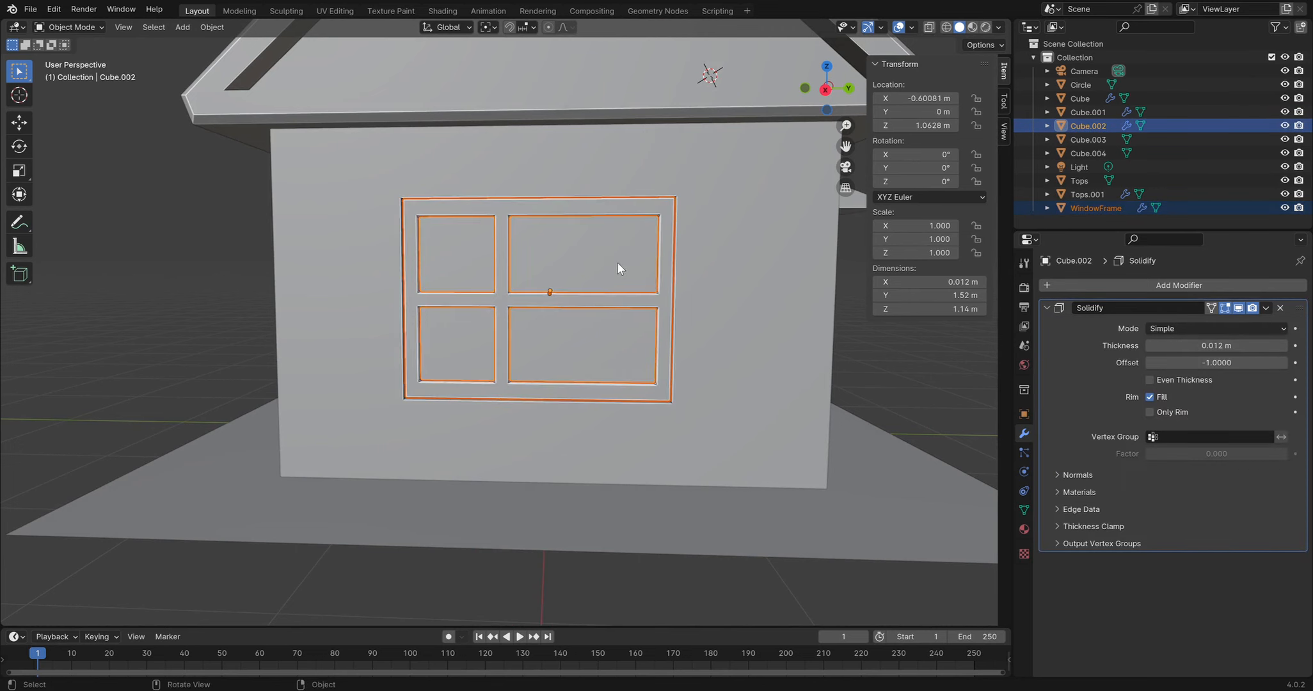
Try rotating the window frame and glass pane 90° about X, and undo the rotation
key("r")
key("z")
key("x")
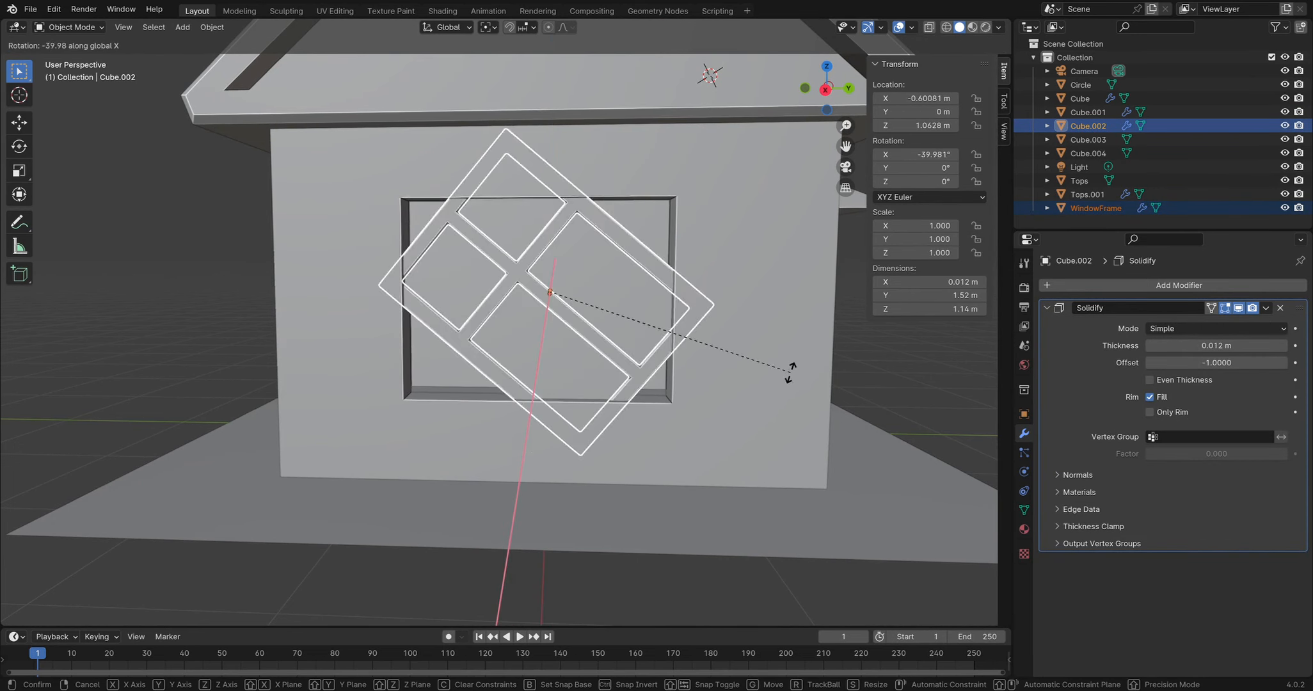
type("90")
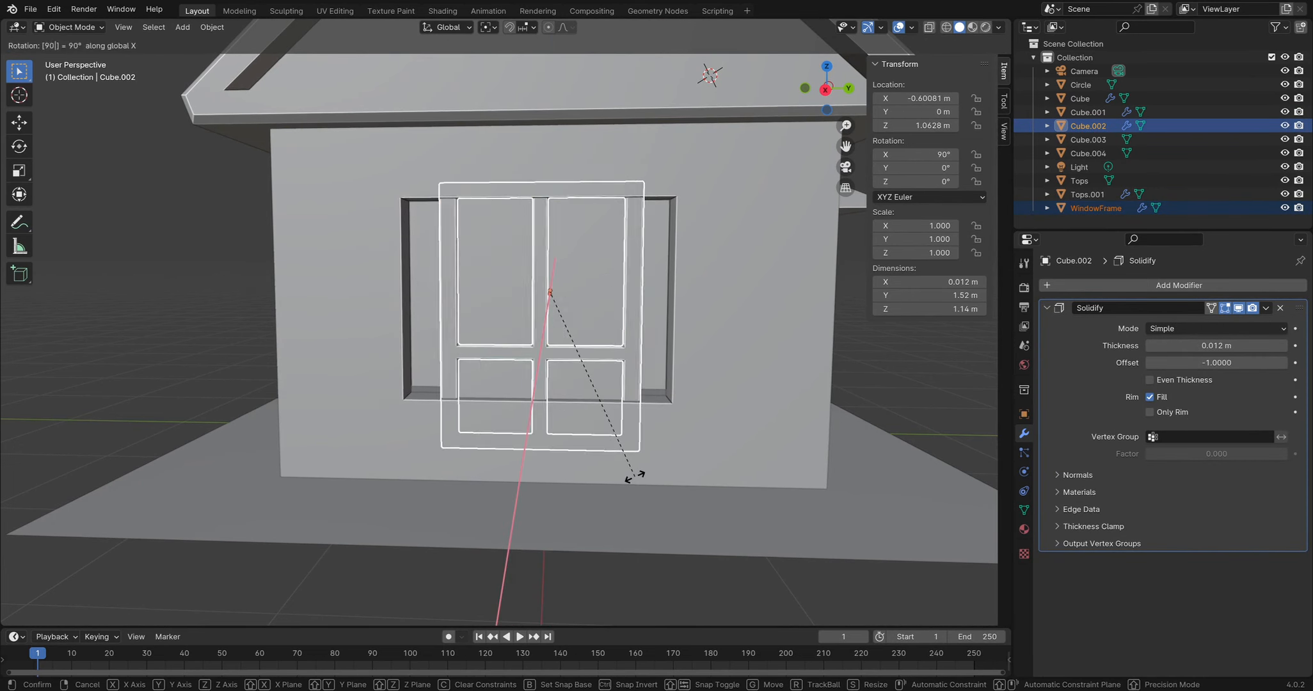
key("Return")
key("ctrl+z")
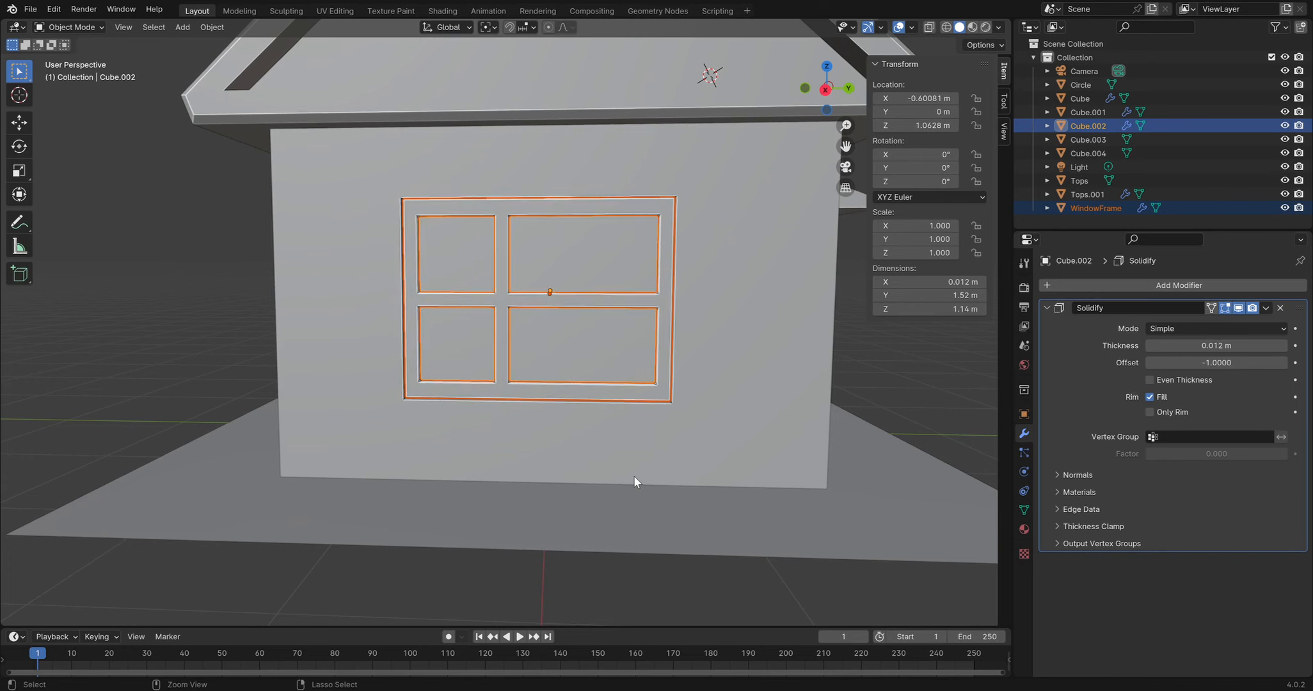
Rotate the window frame and glass pane -90° about X so the window stands upright
key("r")
key("x")
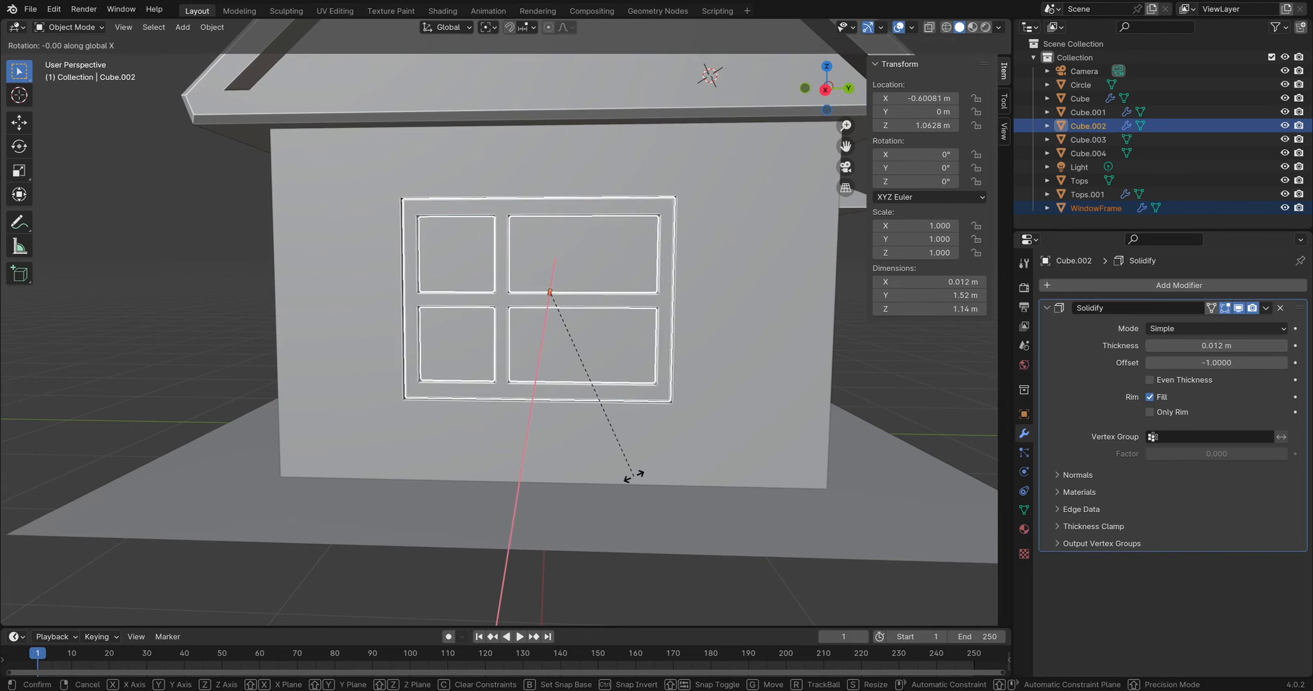
type("-90")
key("Return")
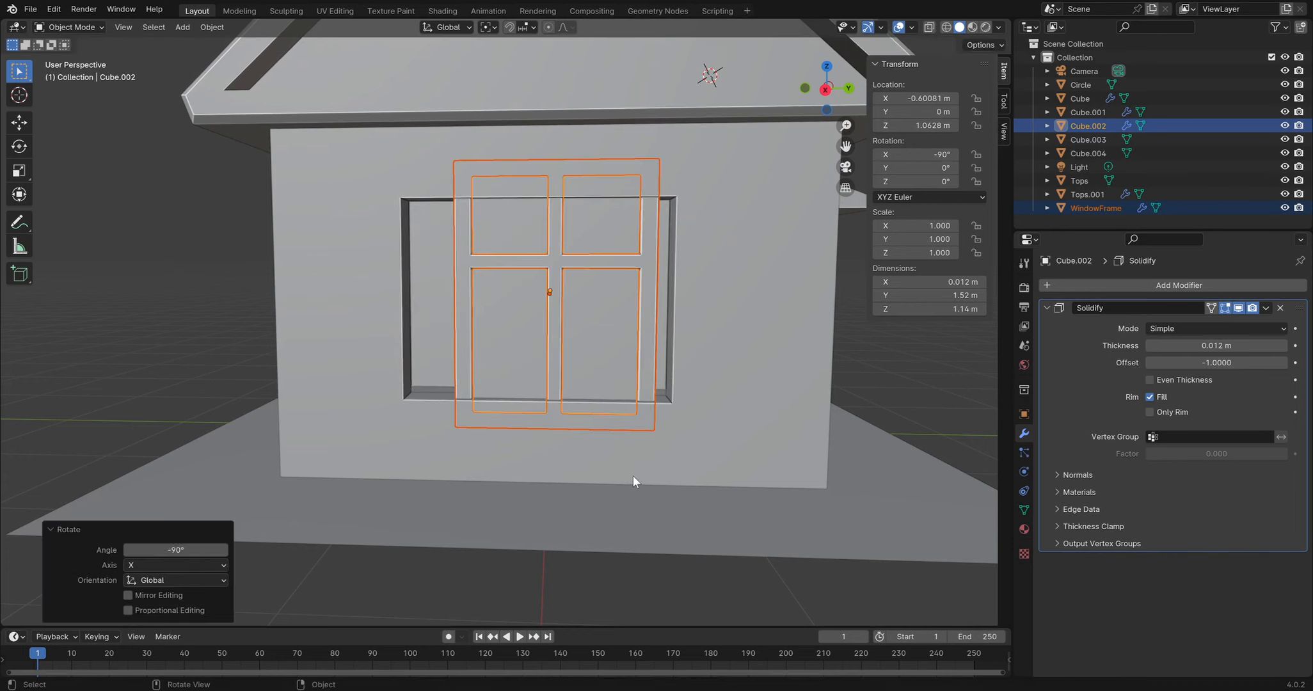
Edit the house wall and move the vertical edge line on the opening's negative-Y side inward along Y toward the rotated frame
middle_click_drag(684, 262, 422, 283)
left_click(397, 331)
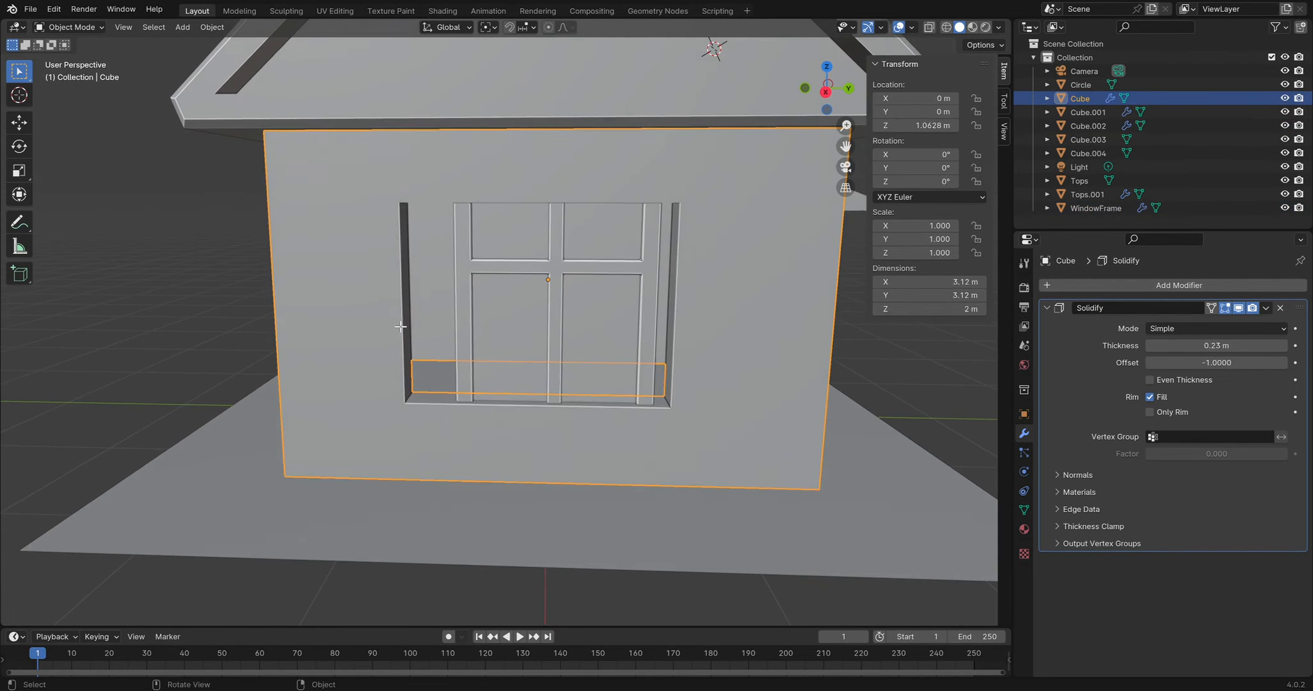
key("Tab")
left_click(398, 184)
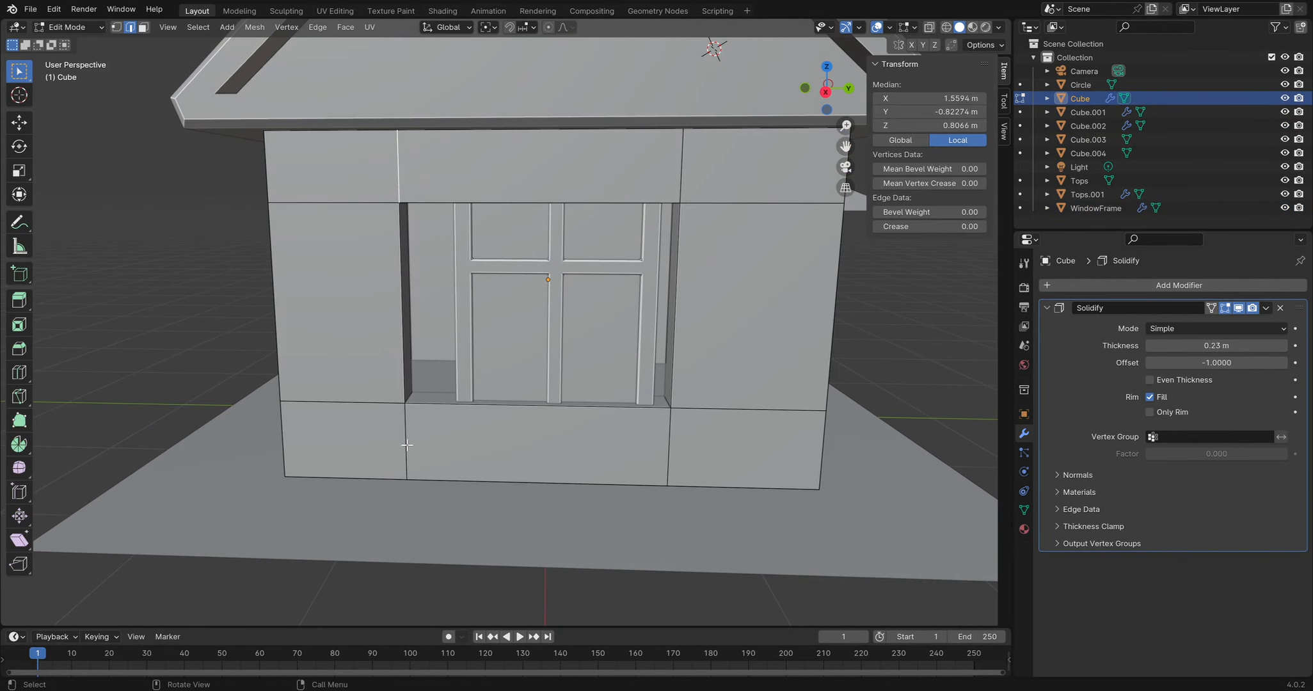
middle_click_drag(485, 331, 449, 323)
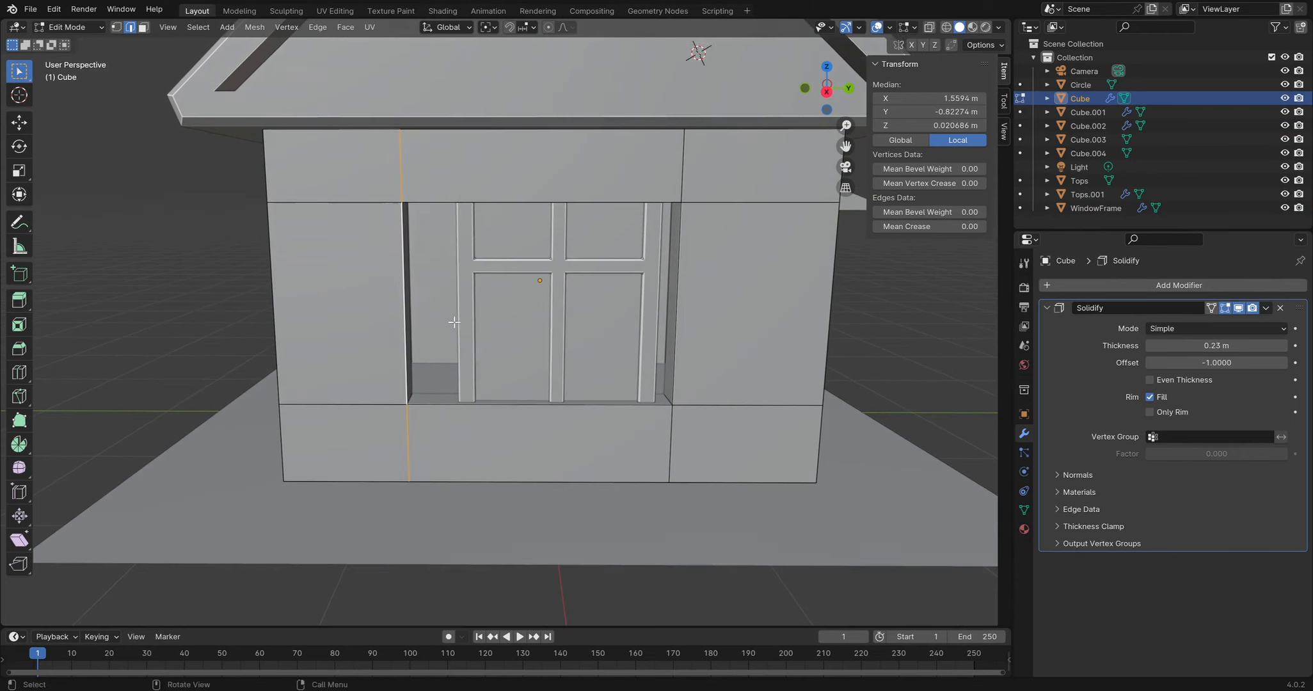
key("g")
key("y")
left_click(504, 328)
Move the vertical edge line on the opening's positive-Y side inward along Y to the rotated frame
left_click(688, 207)
key("g")
middle_click_drag(725, 417, 714, 424)
key("y")
left_click(715, 428)
Try raising the window opening's top edge about 0.234 m along Z to match the rotated frame's height
middle_click_drag(603, 354, 601, 307)
left_click(549, 201)
middle_click_drag(437, 194, 546, 224)
key("g")
key("z")
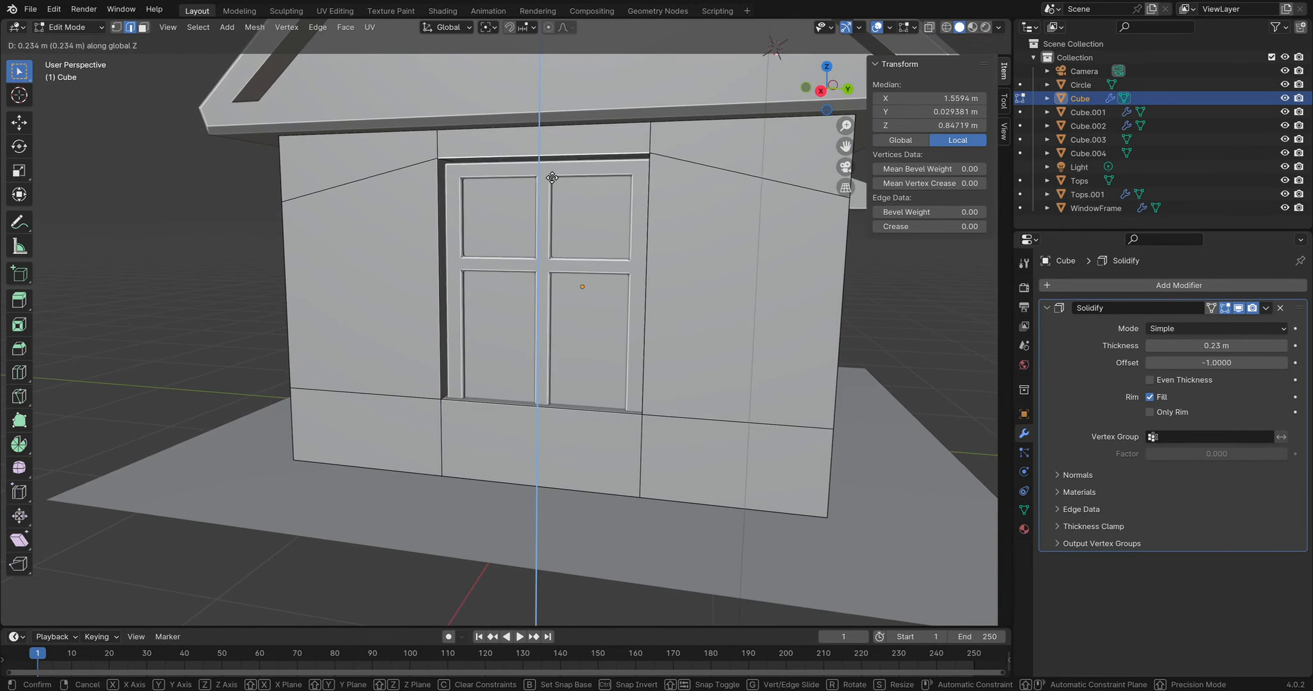
left_click(554, 180)
Try lowering the window opening's bottom edge about 0.16 m along Z, and undo the top and bottom edge moves
middle_click_drag(554, 180, 576, 320)
left_click(671, 409)
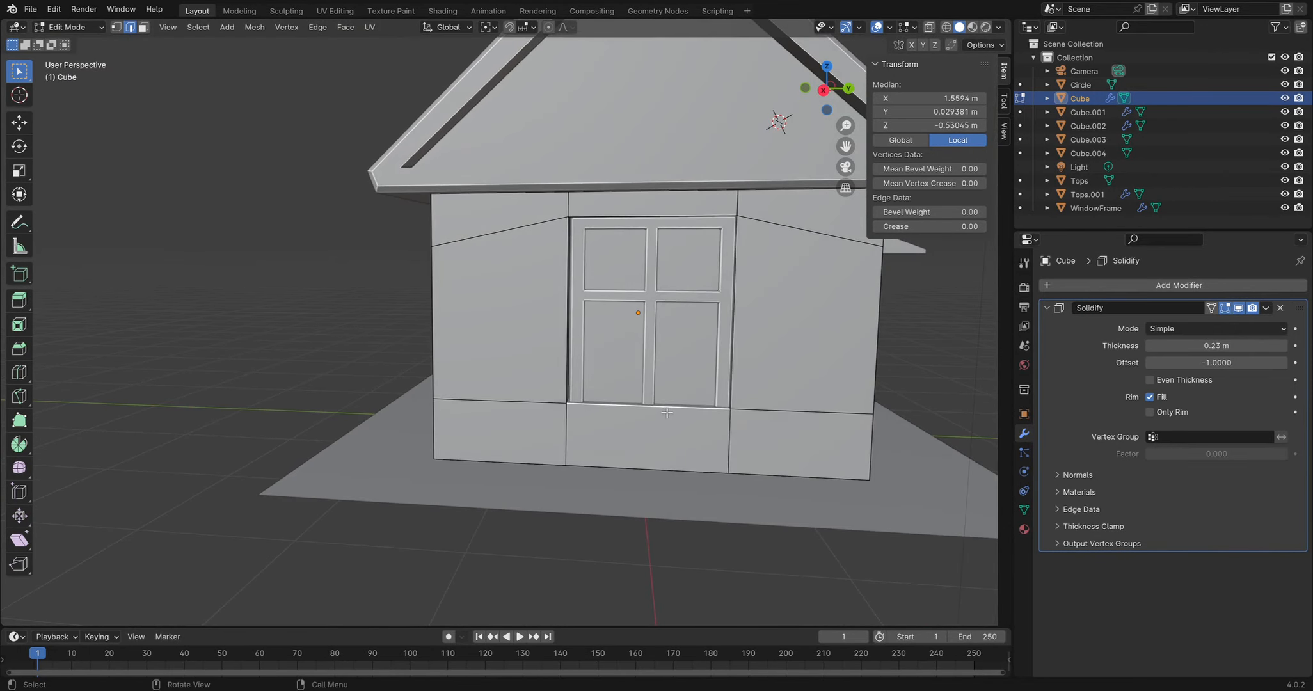
key("g")
key("z")
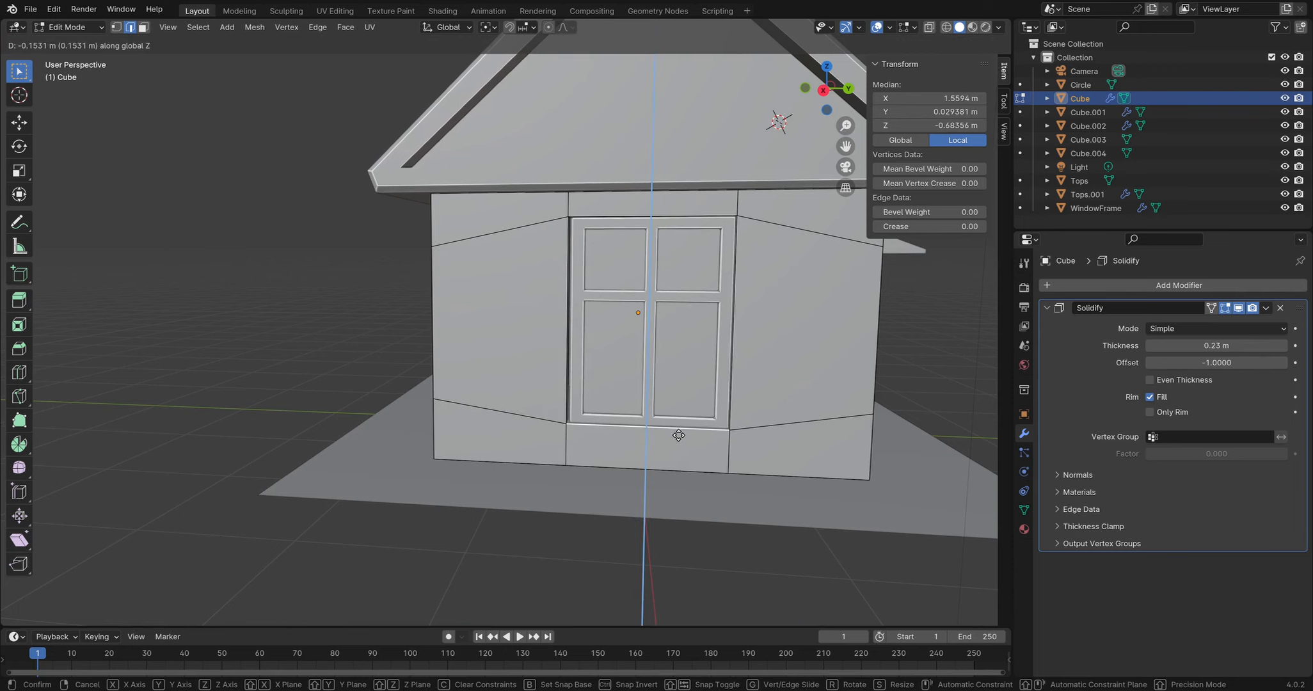
left_click(679, 435)
scroll(680, 384, "down", 4)
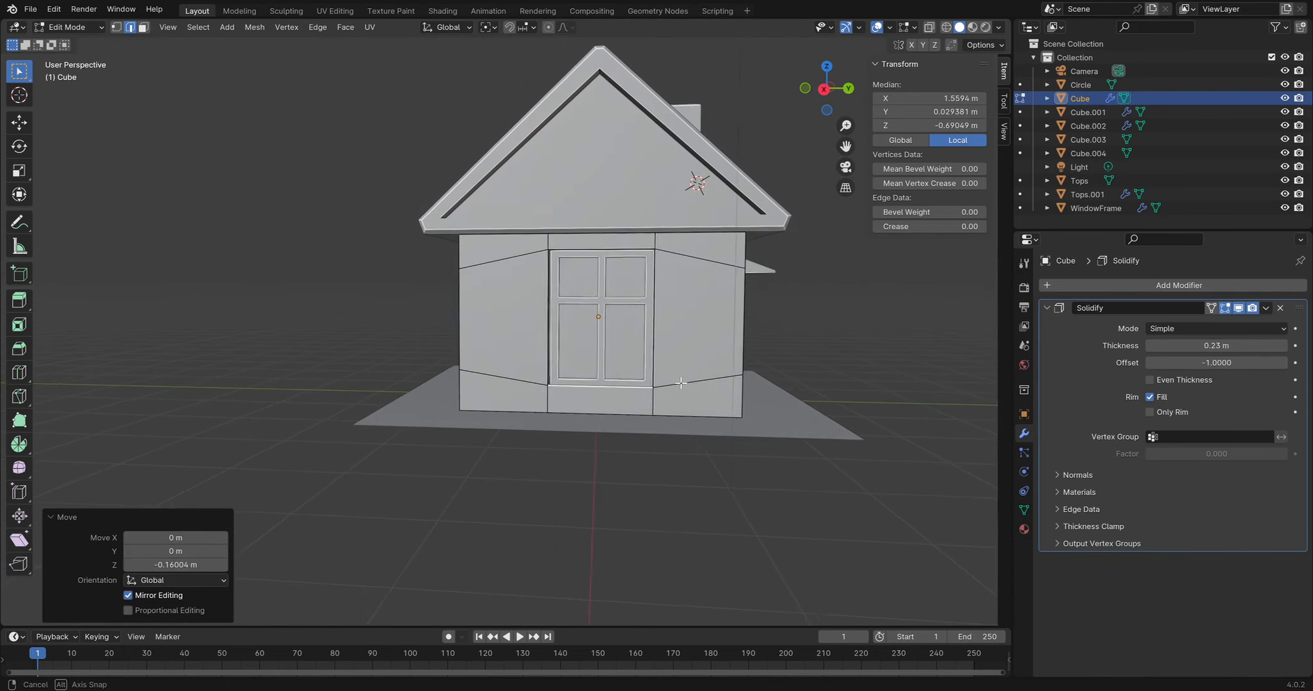
key("ctrl+z")
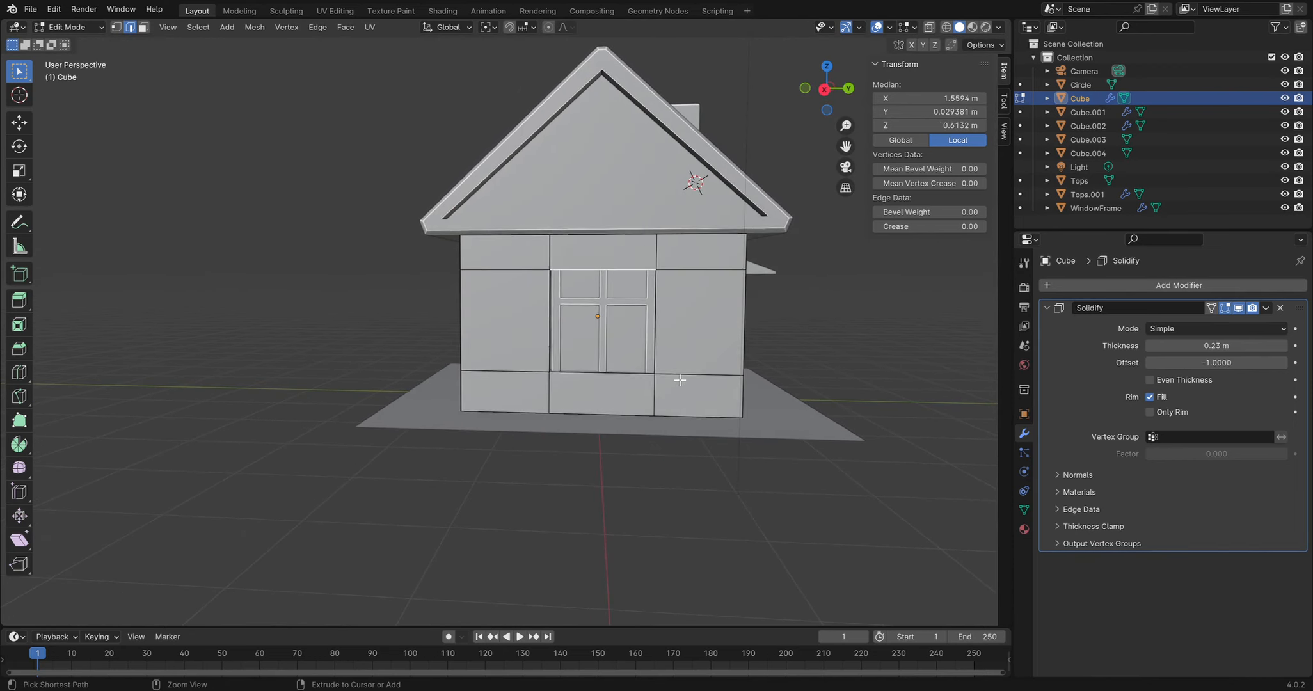
Try scaling the window opening's two vertical side edges along Y, and cancel the scaling
scroll(680, 379, "up", 1)
middle_click_drag(698, 358, 645, 355, "shift")
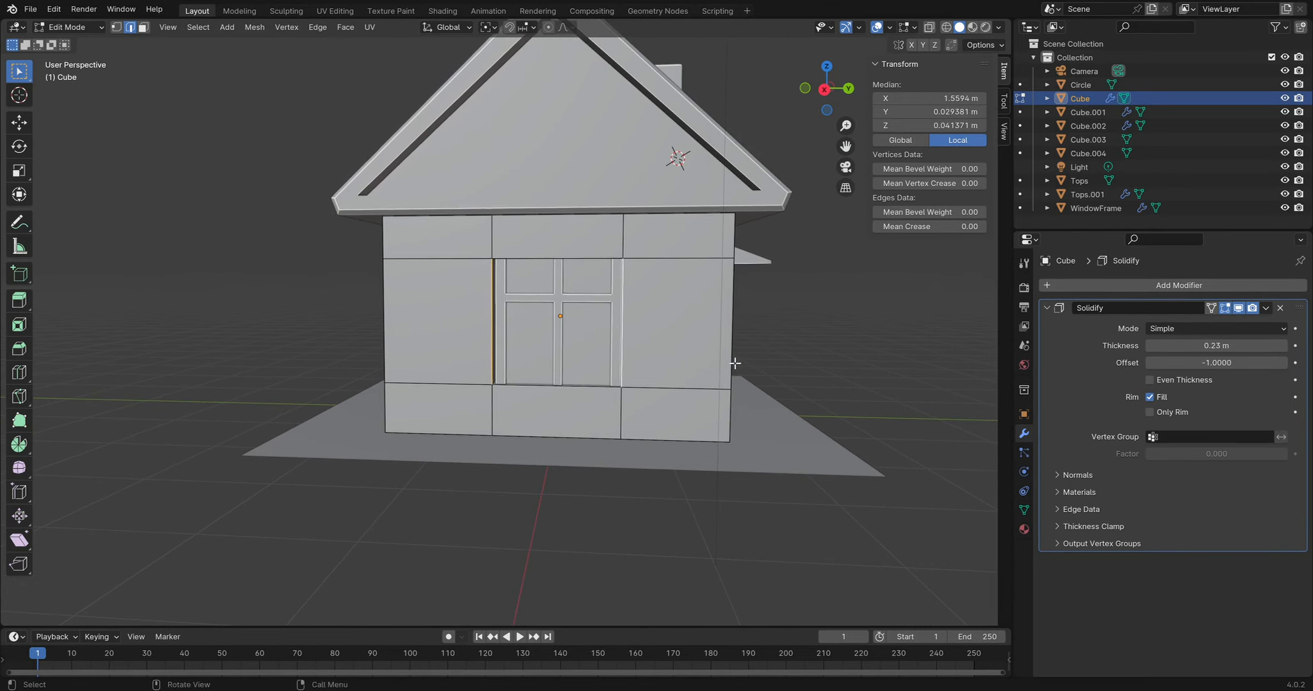
key("s")
key("x")
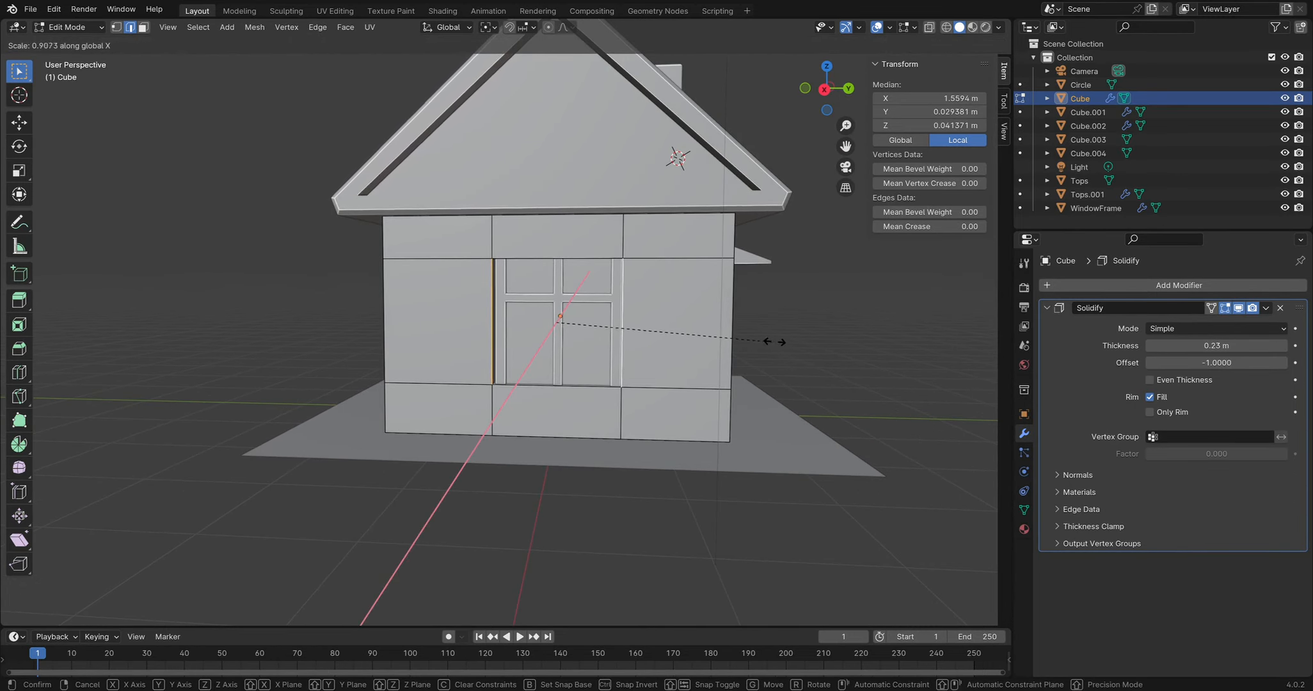
key("y")
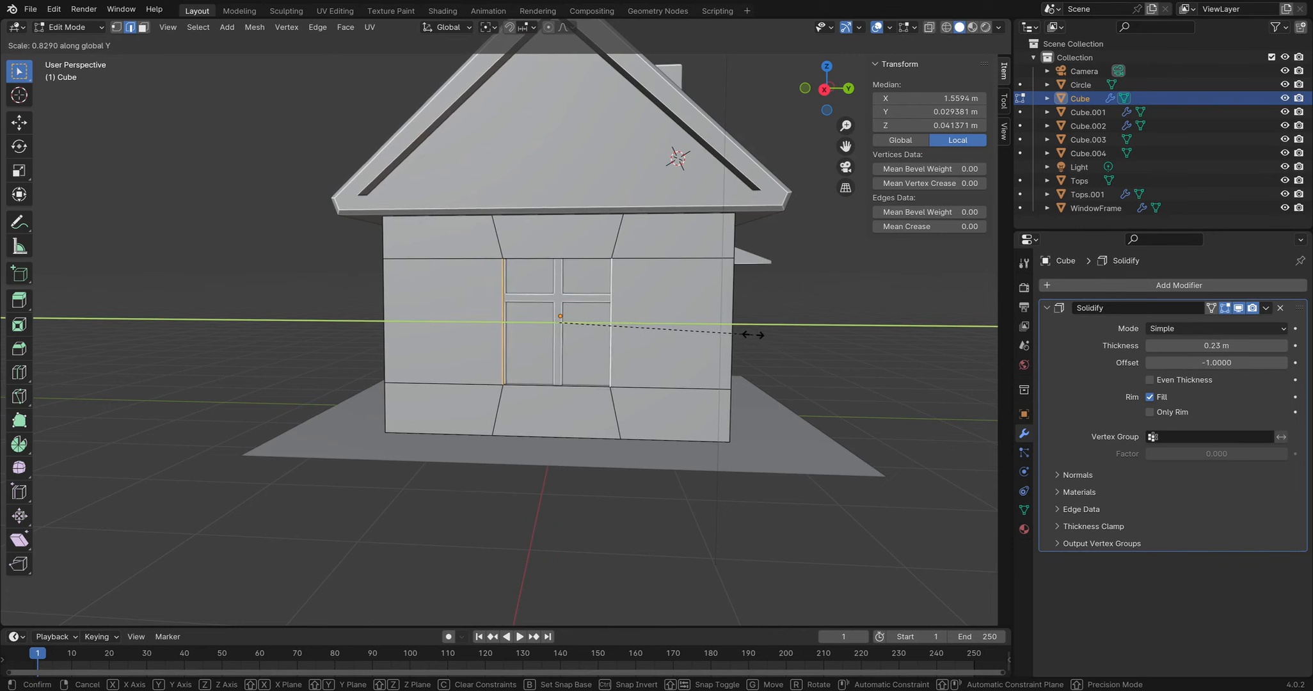
key("Escape")
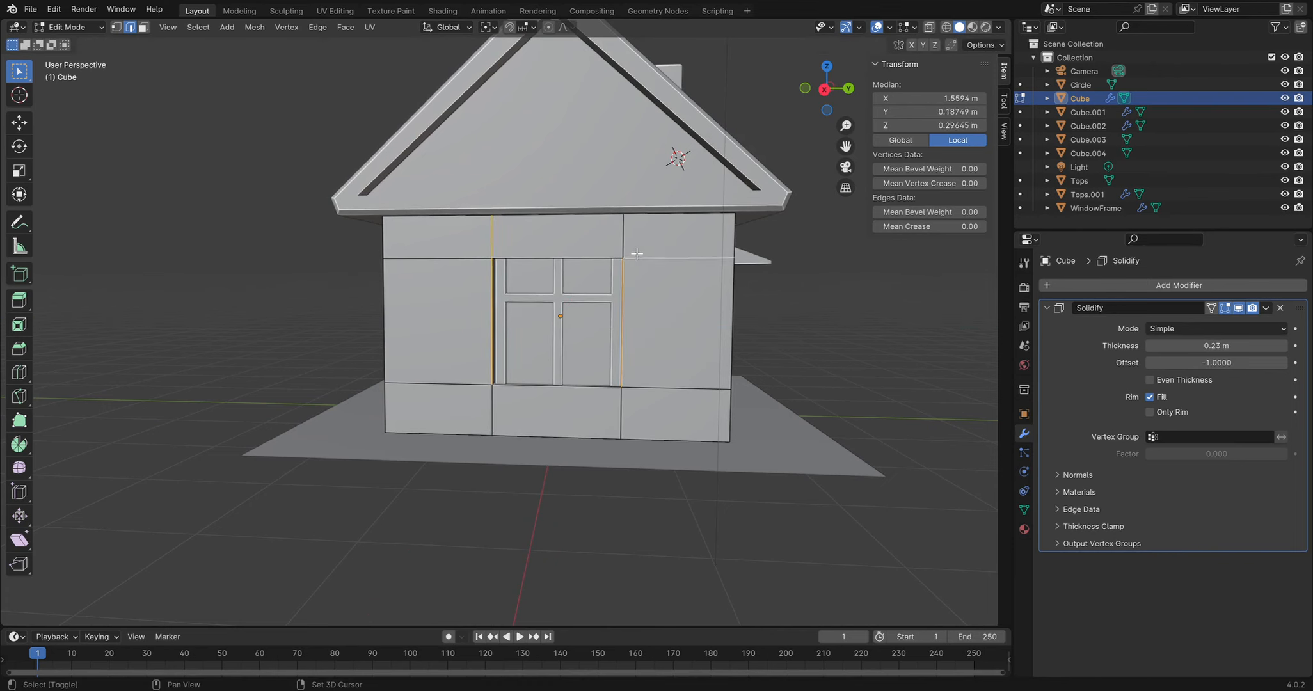
Scale the window opening's two vertical edge lines inward along Y to a factor of about 0.84
left_click(492, 425, "shift")
key("s")
key("x")
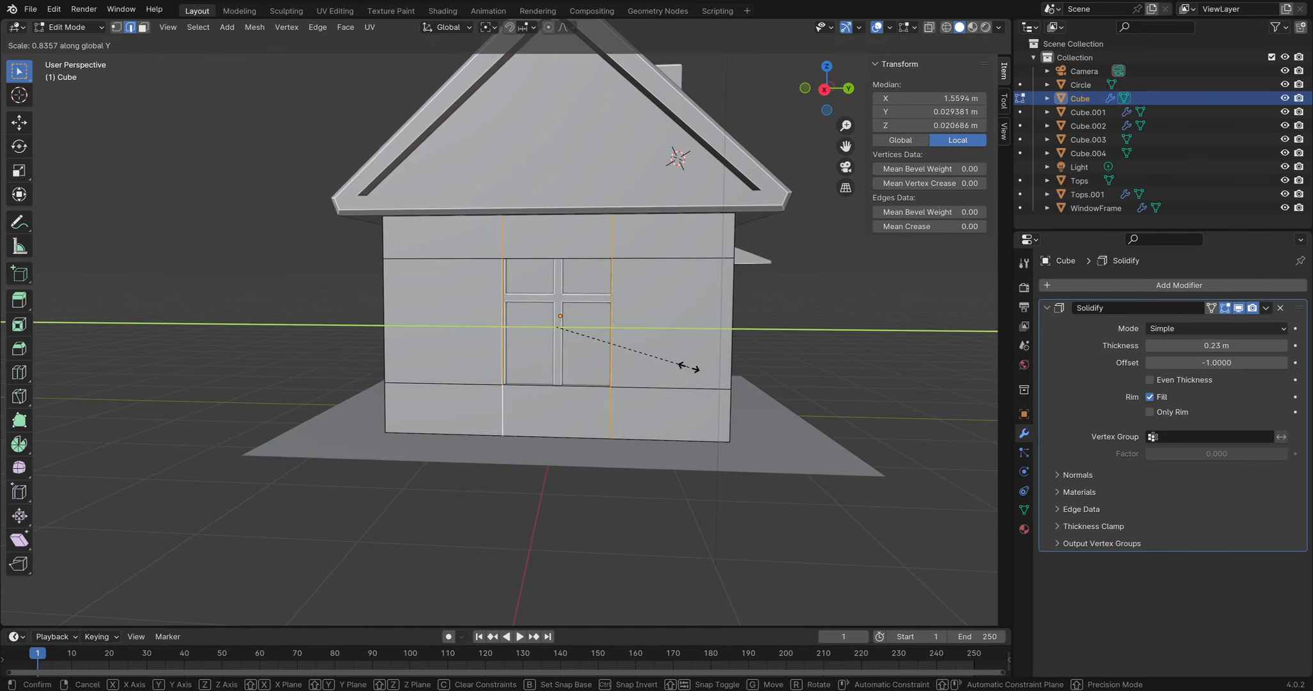
left_click(694, 366)
left_click(556, 299)
key("Tab")
Scale the window frame and its glass pane together uniformly to 0.827
left_click(540, 301)
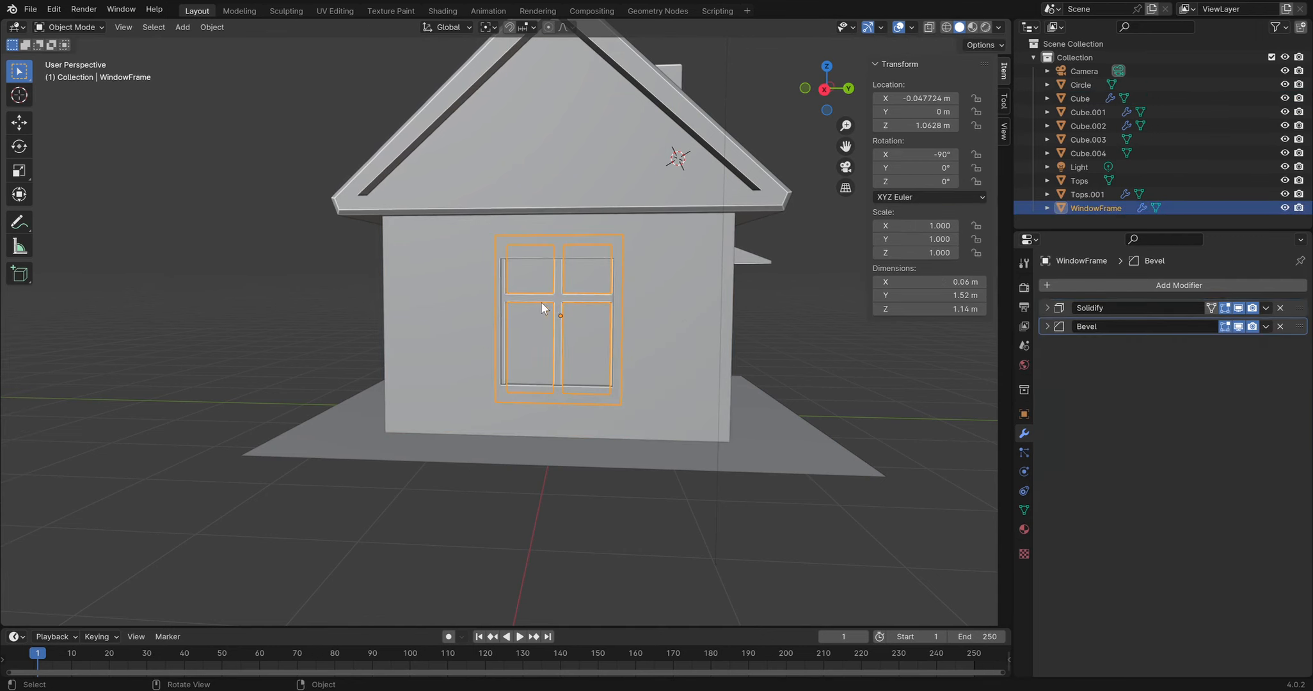
left_click(600, 321, "shift")
key("s")
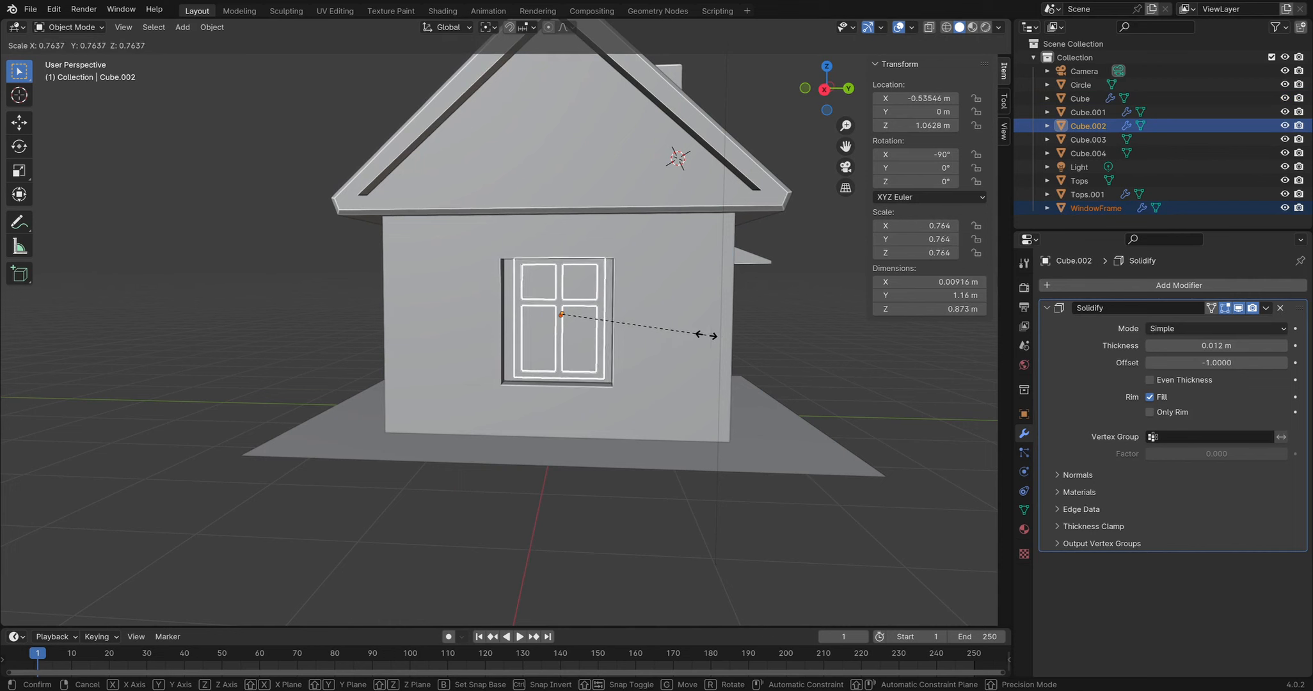
left_click(718, 335)
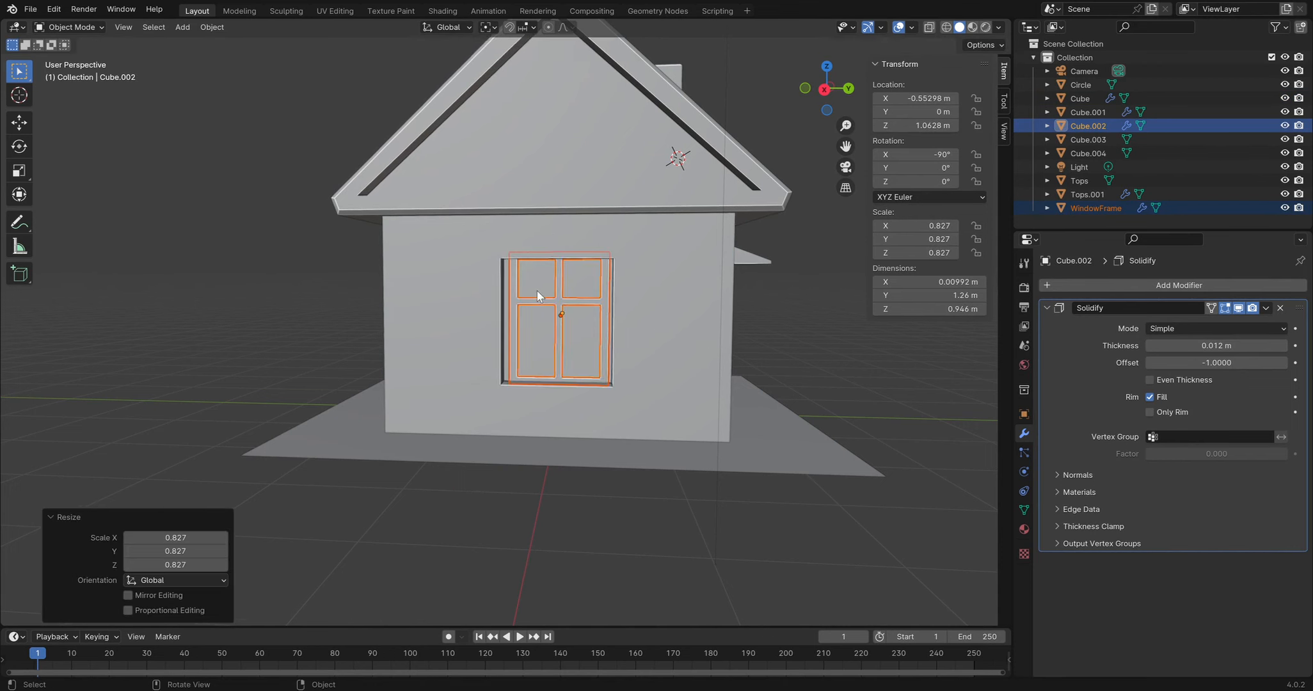
Raise the top edge of the house wall's window opening about 0.05 m along Z
scroll(741, 280, "up", 3)
key("Tab")
key("Tab")
left_click(725, 237)
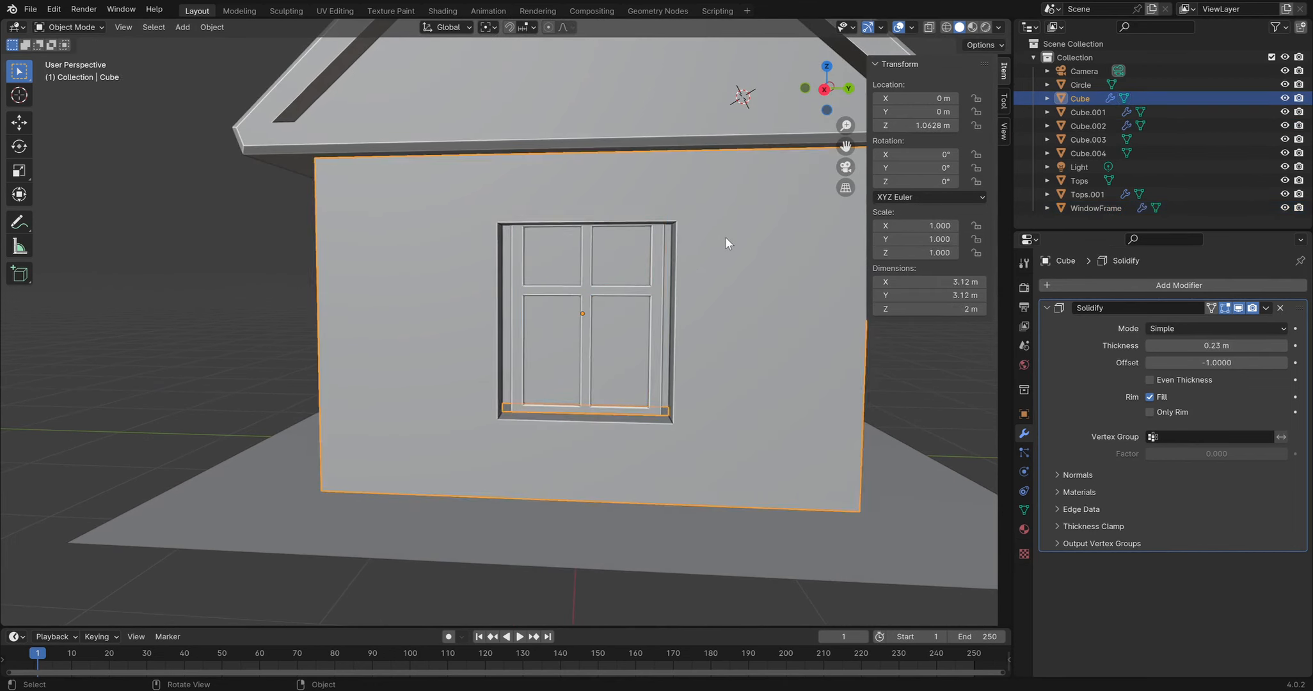
key("Tab")
left_click(668, 228)
key("g")
key("z")
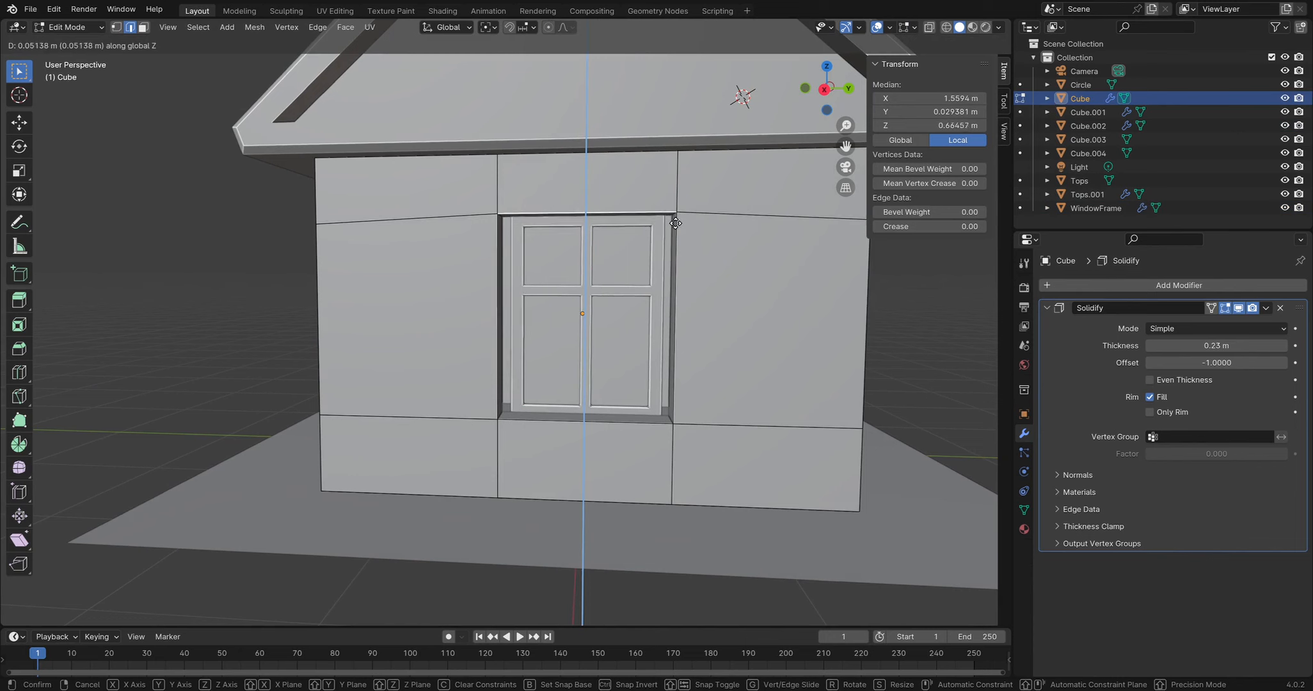
left_click(676, 223)
Move the vertical edge line on the opening's negative-Y side inward along Y to the window frame
left_click(512, 295)
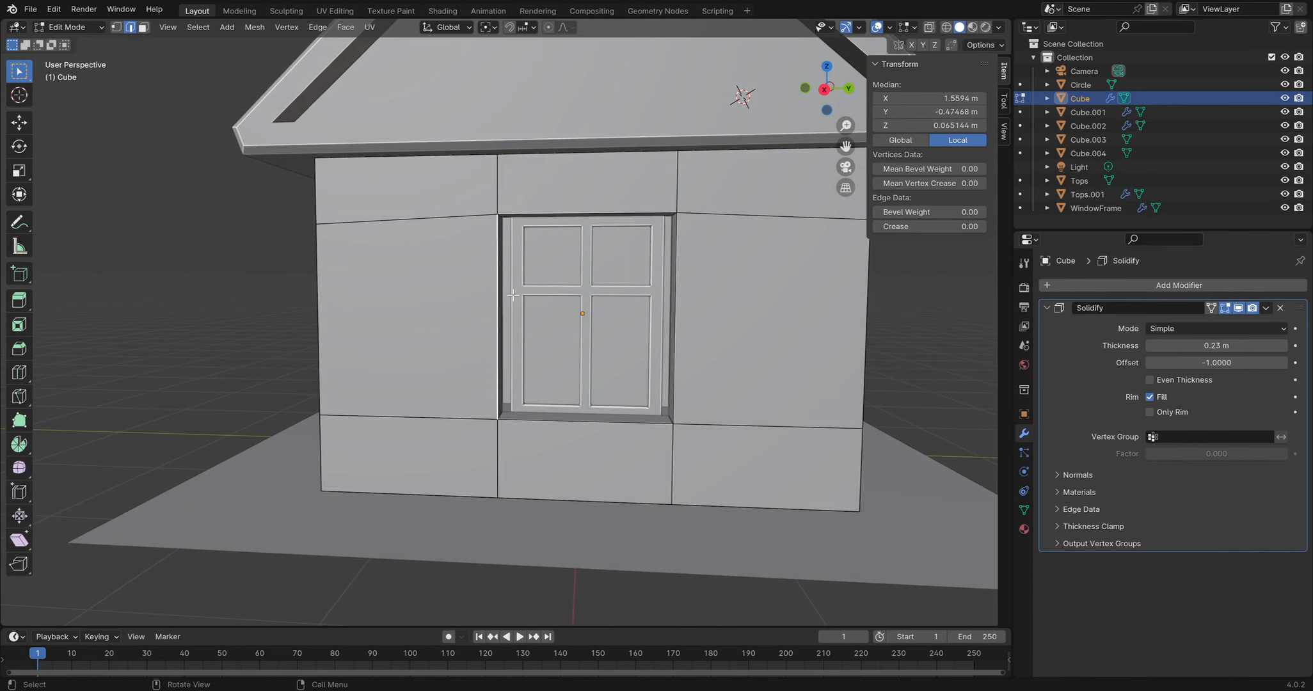
left_click(498, 456, "shift")
key("g")
key("y")
left_click(539, 460)
Move the vertical edge line on the opening's positive-Y side inward along Y to meet the window frame
left_click(692, 398)
key("g")
key("x")
key("x")
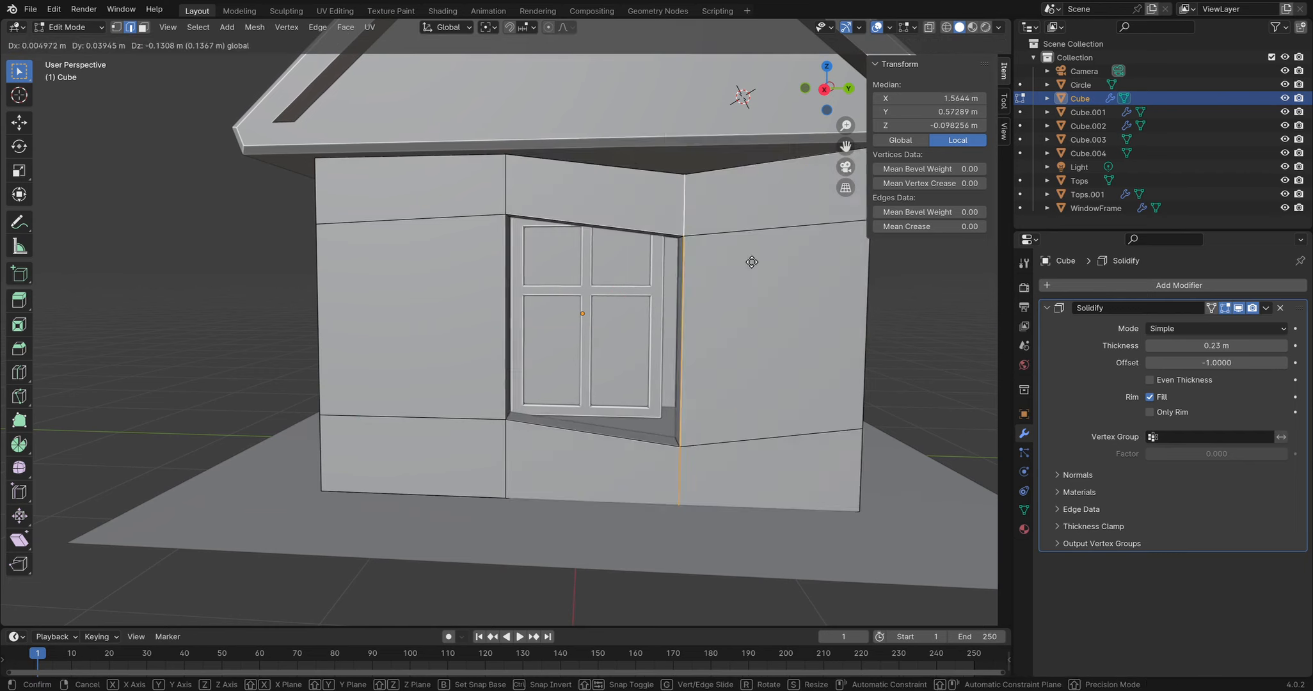
key("y")
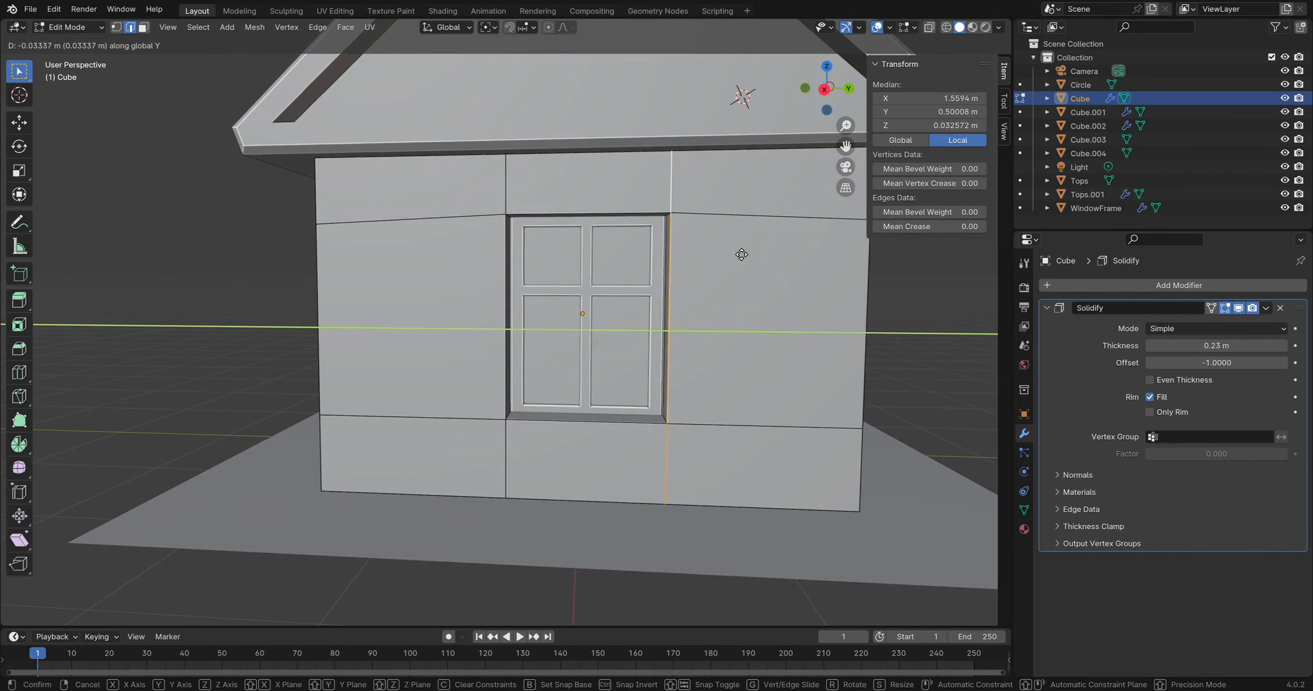
left_click(740, 255)
scroll(839, 343, "down", 2)
key("Tab")
Move the window frame and glass pane together about 0.32 m along X toward the wall's outer face
left_click(839, 343)
middle_click_drag(680, 343, 598, 327)
left_click(501, 291)
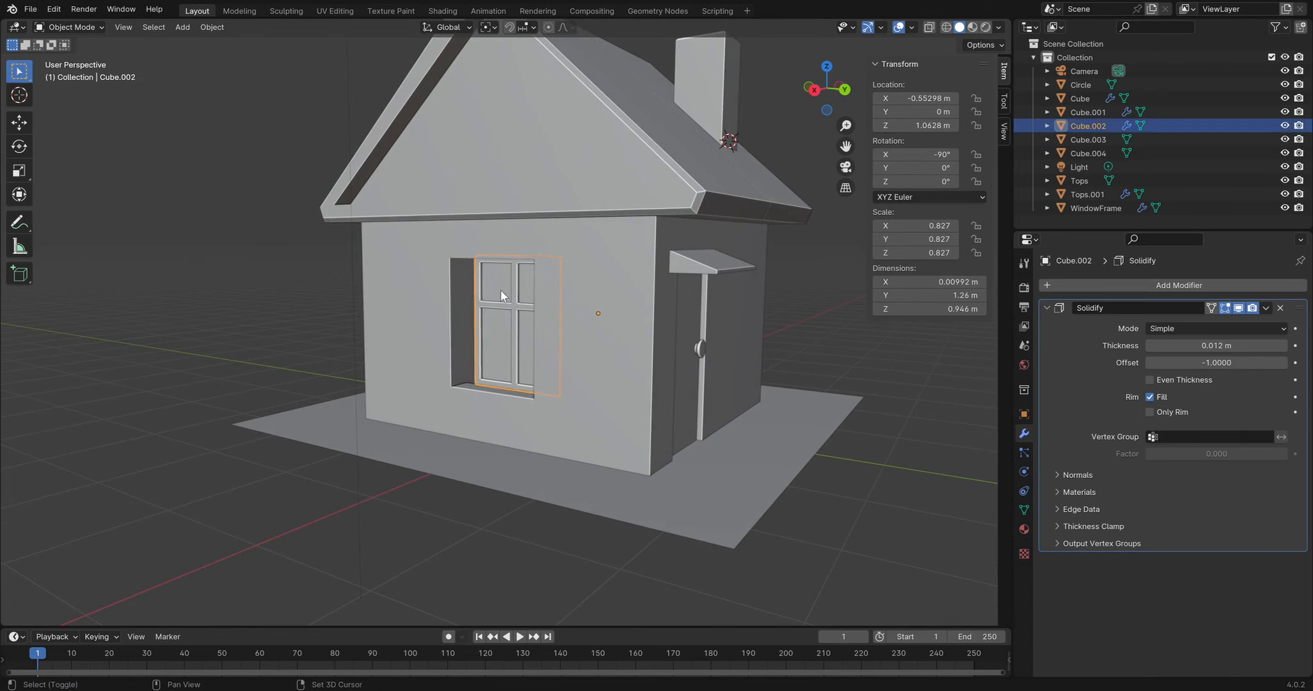
left_click(500, 303)
middle_click_drag(497, 302, 525, 326)
left_click(494, 288, "shift")
key("g")
left_click(519, 322)
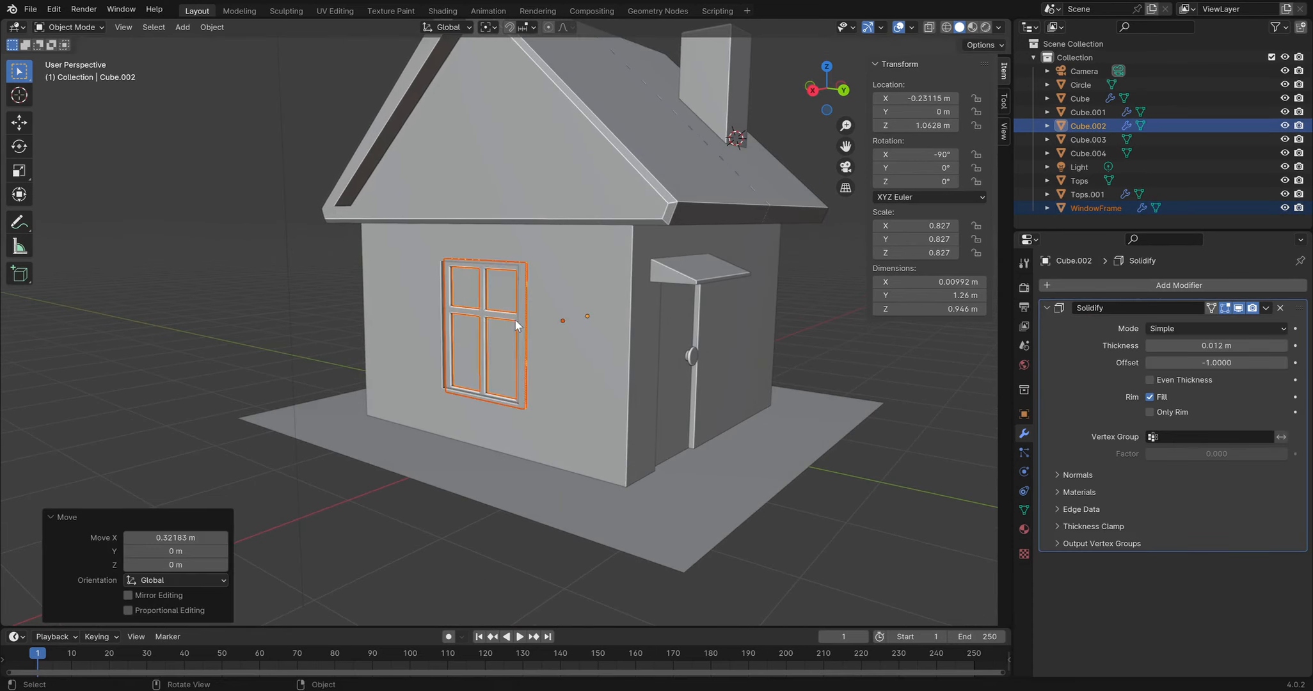
Lower the bottom edge of the house wall's window opening about 0.03 m along Z
scroll(515, 319, "up", 5)
middle_click_drag(505, 256, 529, 277)
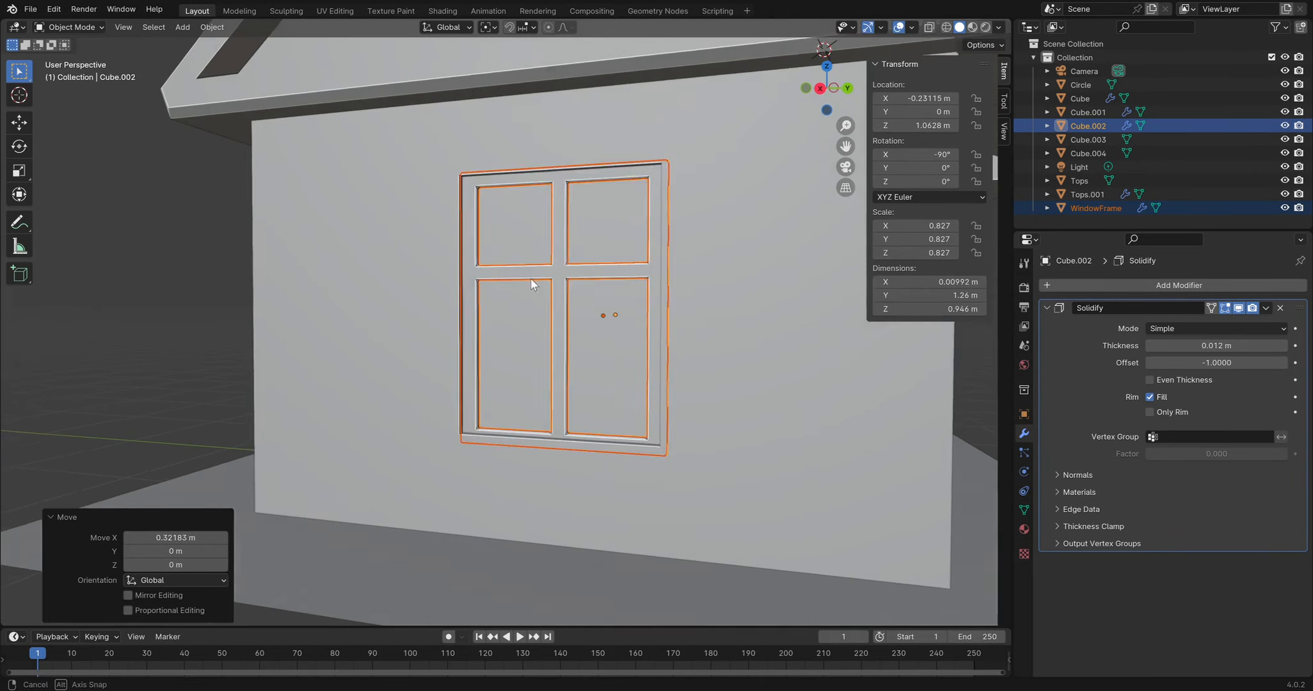
key("Tab")
key("Tab")
left_click(587, 475)
middle_click_drag(559, 448, 601, 442)
key("Tab")
key("g")
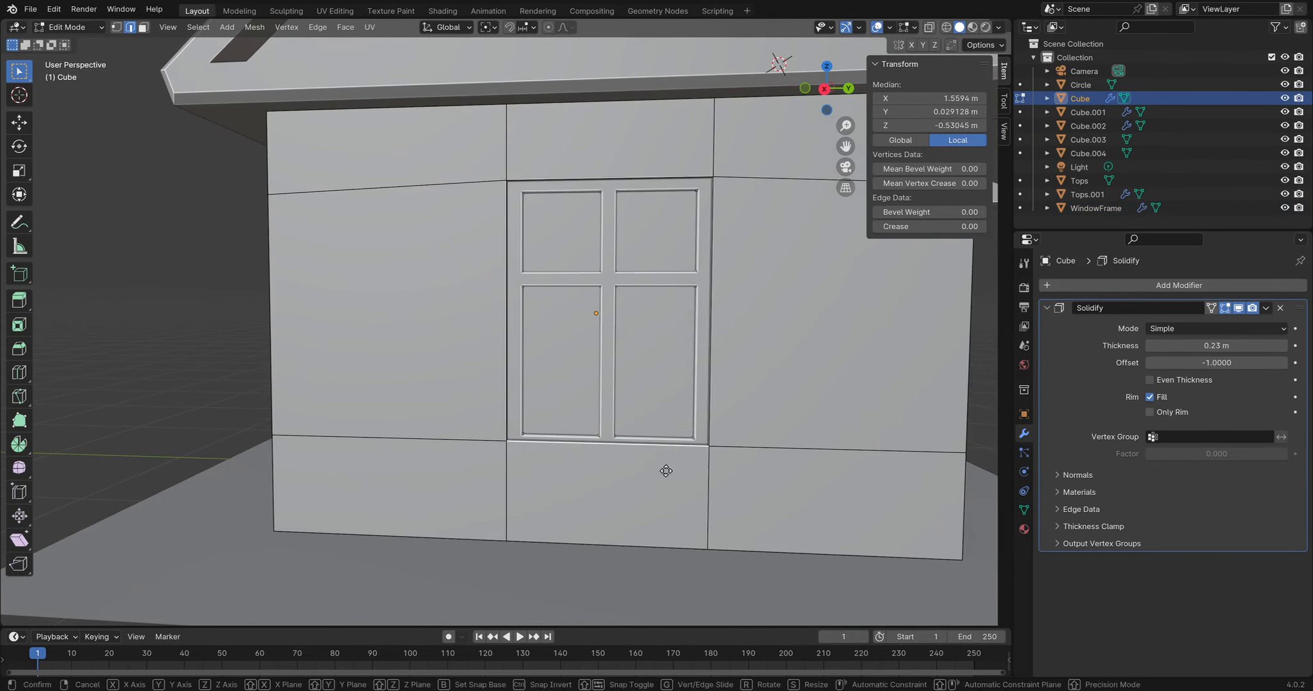
left_click(667, 475)
middle_click_drag(668, 474, 579, 413)
scroll(412, 398, "up", 3)
key("Tab")
left_click_drag(412, 399, 460, 405)
key("Tab")
left_click(496, 416)
middle_click_drag(418, 435, 430, 396)
key("Tab")
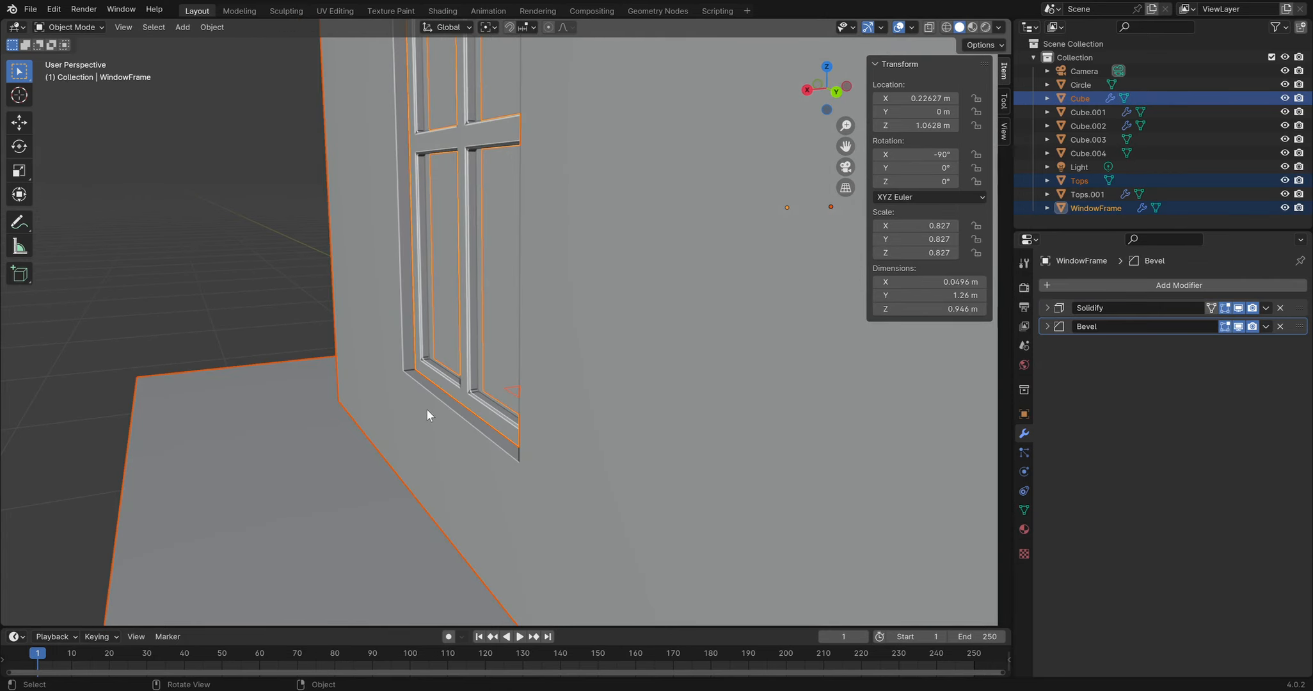
Duplicate the window opening's bottom edge and place the copy about 0.09 m outward along X
left_click(426, 408)
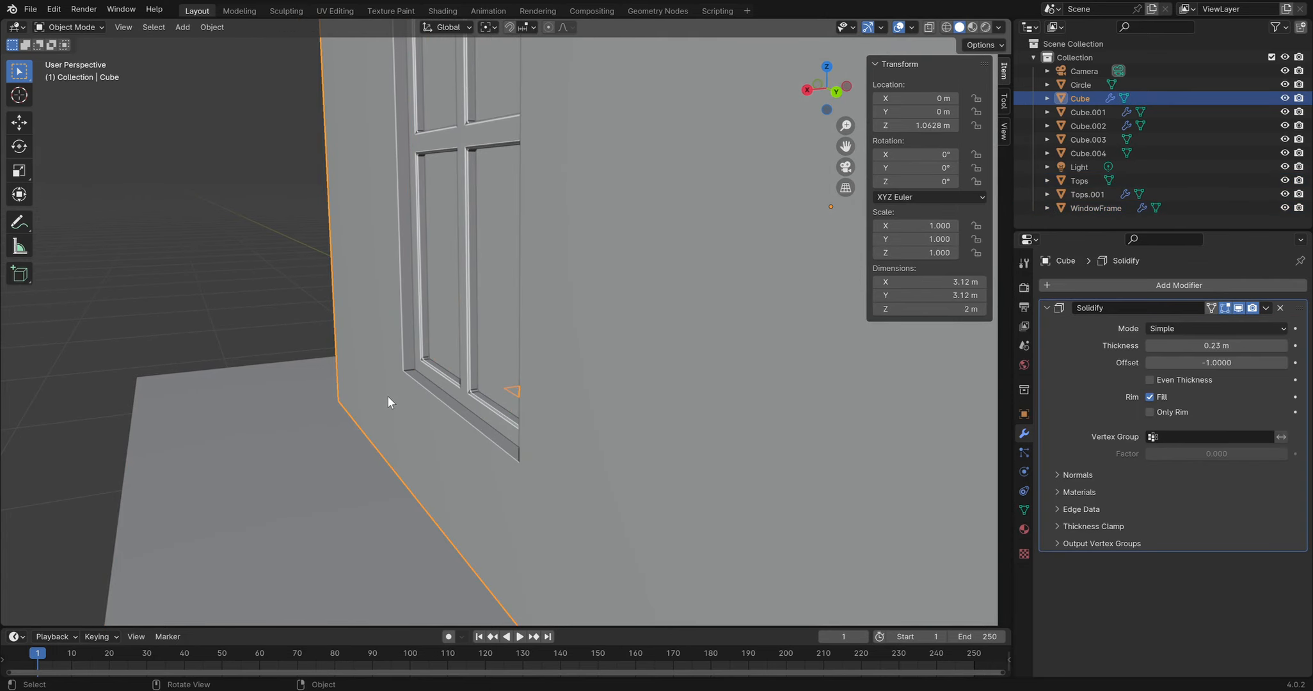
key("Tab")
left_click(464, 420)
middle_click_drag(467, 427, 422, 380)
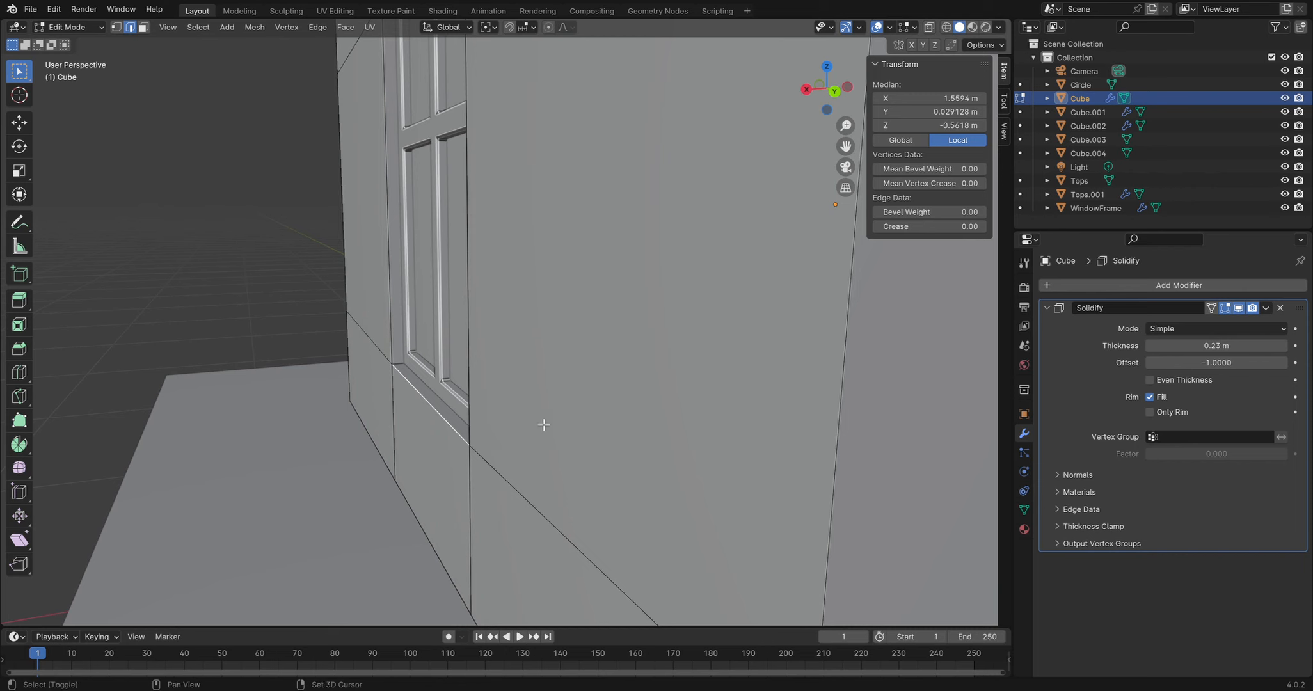
key("g")
key("x")
left_click(520, 421)
Separate the duplicated bottom edge from the house into its own object and select that object
middle_click_drag(328, 381, 346, 363)
key("Tab")
key("Tab")
key("p")
left_click(382, 379)
key("Tab")
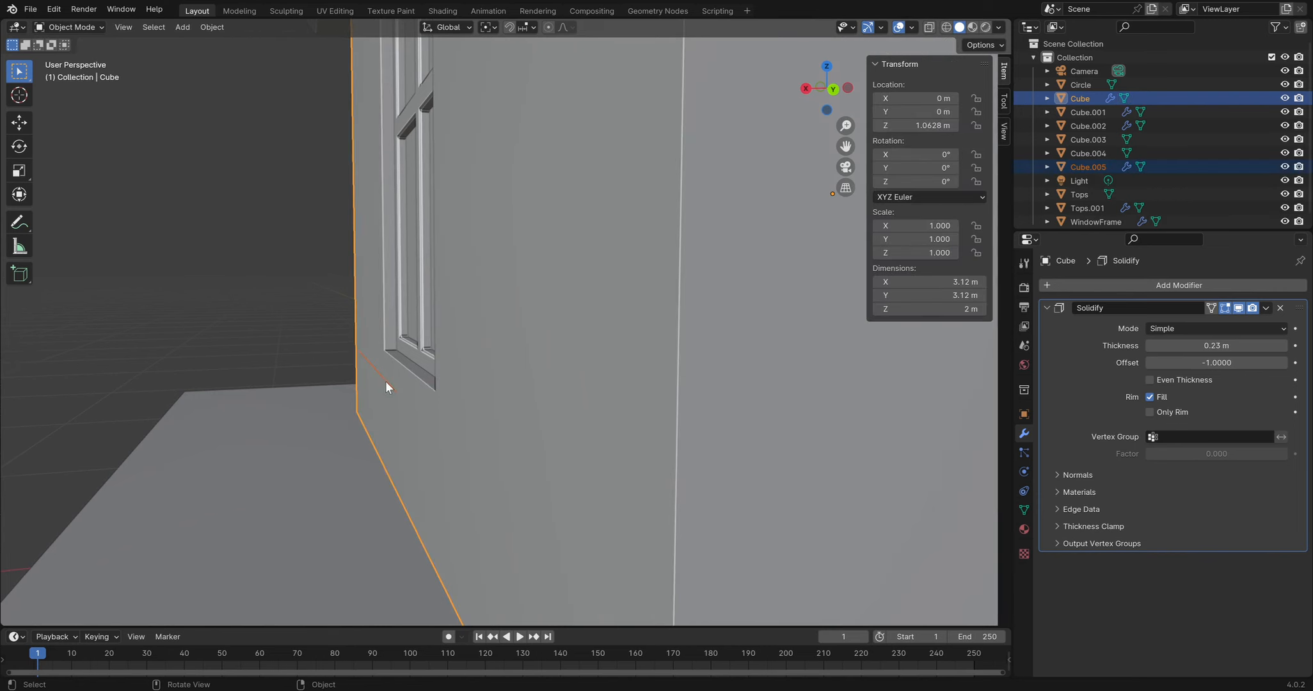
left_click(386, 381)
middle_click_drag(352, 387, 421, 421)
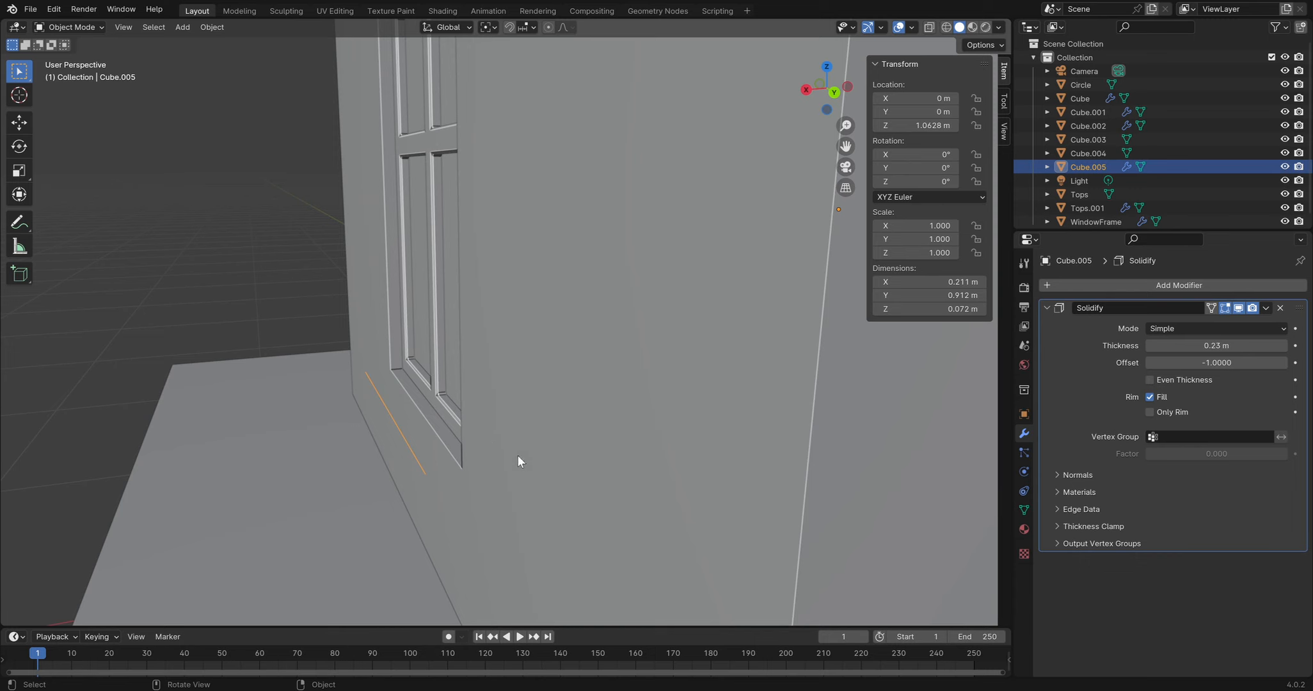
Extrude the separated edge about 0.154 m along negative X into a sill plane and remove its Solidify modifier
key("Tab")
key("Tab")
key("Tab")
key("Tab")
key("Tab")
key("Tab")
key("Tab")
left_click(409, 430)
key("g")
key("x")
left_click(482, 436)
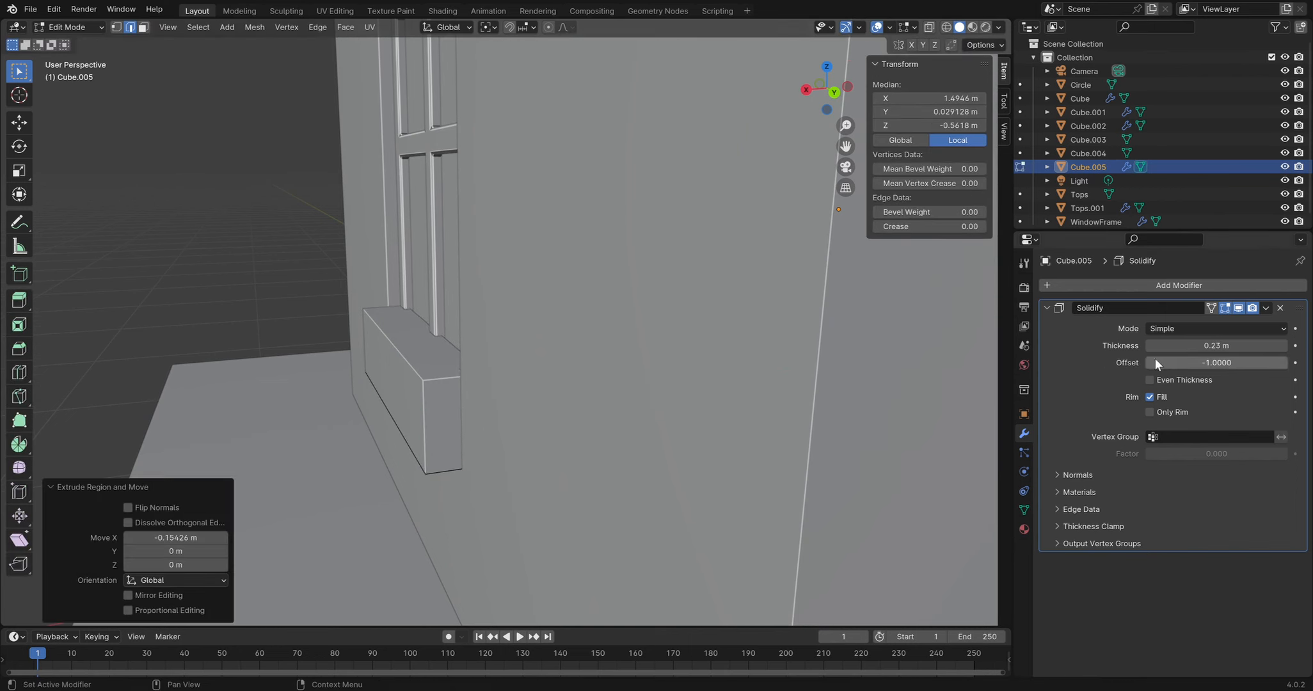
left_click(1281, 308)
Raise the sill plane about 0.037 m in total along Z toward the window frame's lower edge
mouse_move(424, 407)
middle_mouse_down()
mouse_move(456, 403)
mouse_move(420, 401)
mouse_move(405, 422)
mouse_move(398, 409)
middle_mouse_up()
key("Tab")
key("g")
key("z")
left_click(418, 425)
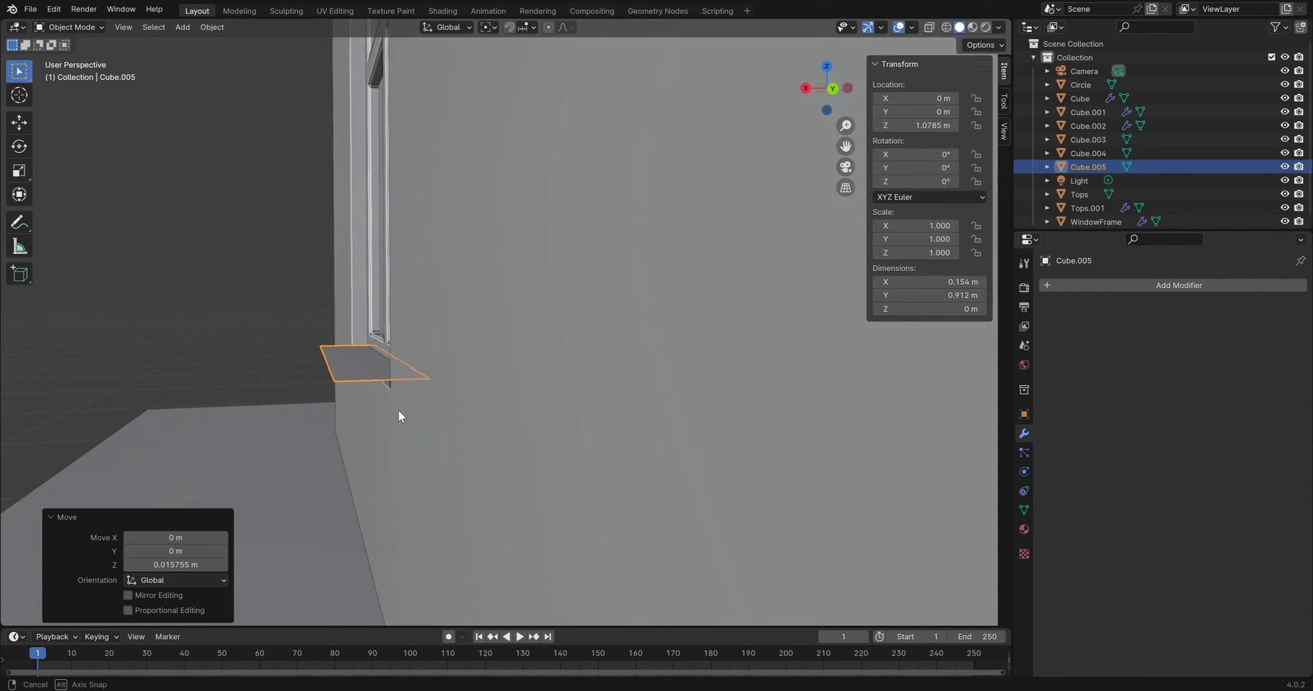
key("g")
key("z")
key("x")
key("z")
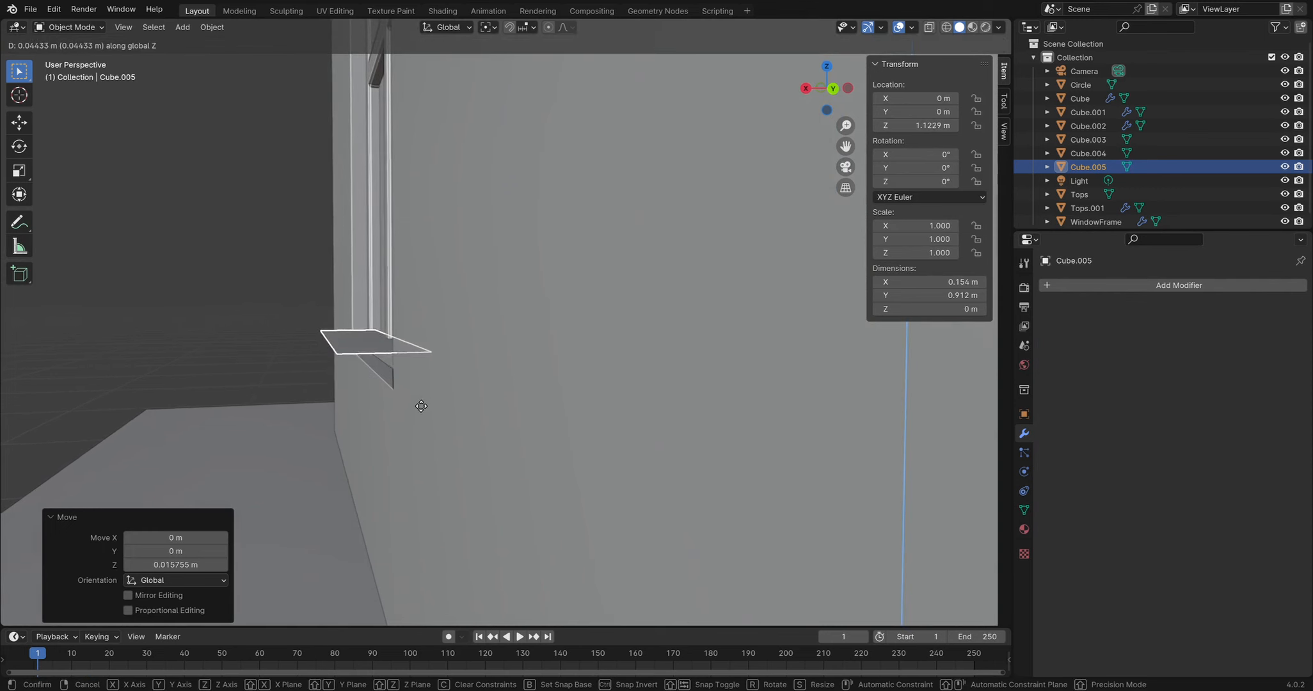
left_click(407, 392)
Lower the sill plane's outer edge about 0.057 m along Z so that it slopes away from the window
key("Tab")
key("Tab")
key("Tab")
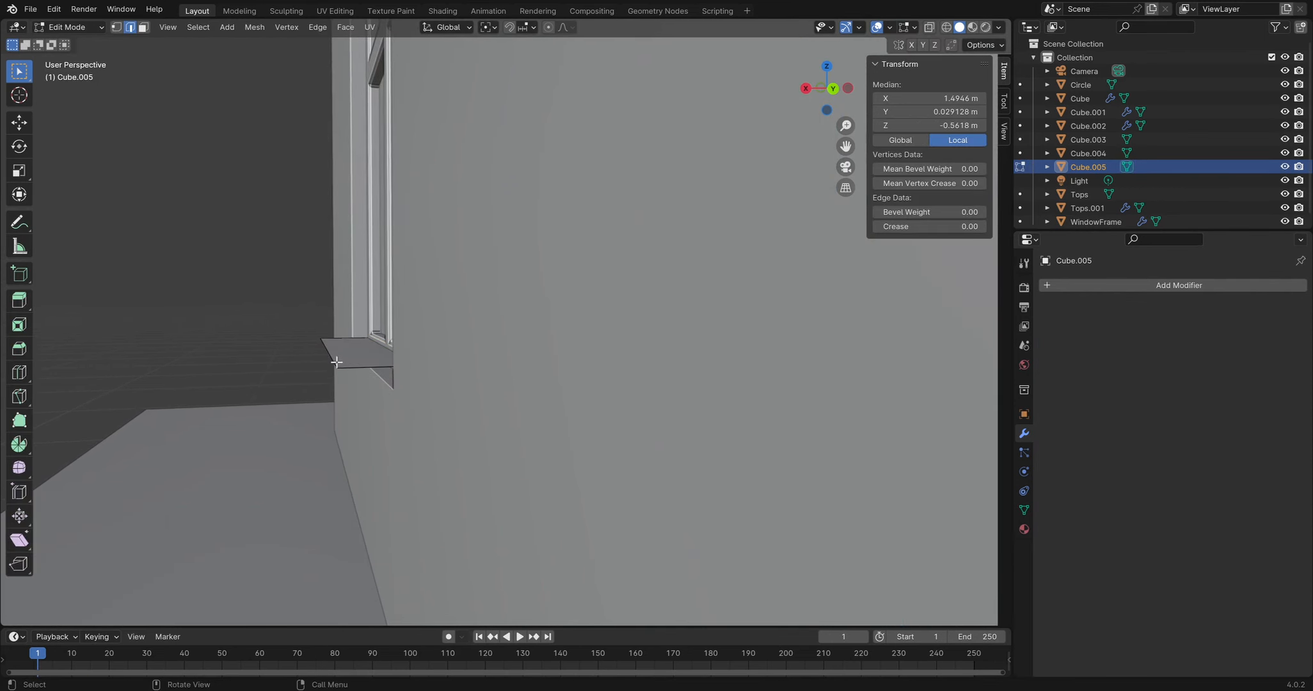
left_click(333, 357)
key("g")
key("z")
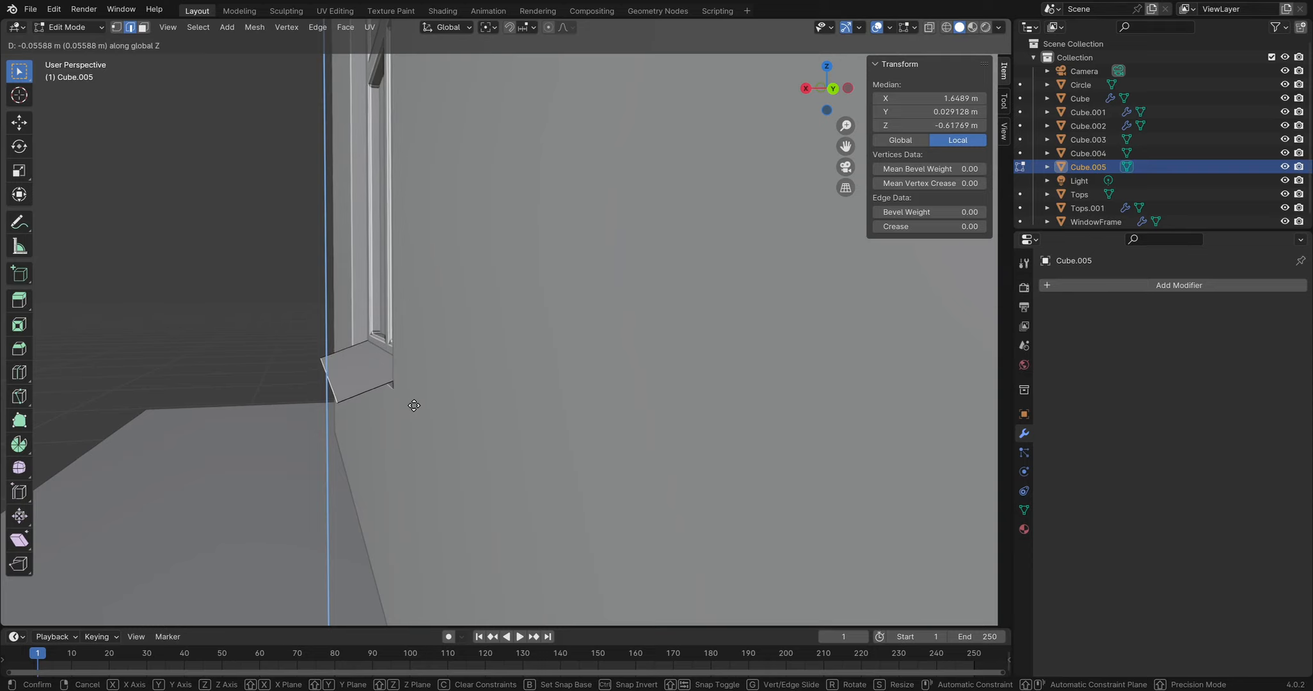
left_click(413, 402)
middle_click_drag(273, 424, 300, 271)
key("Tab")
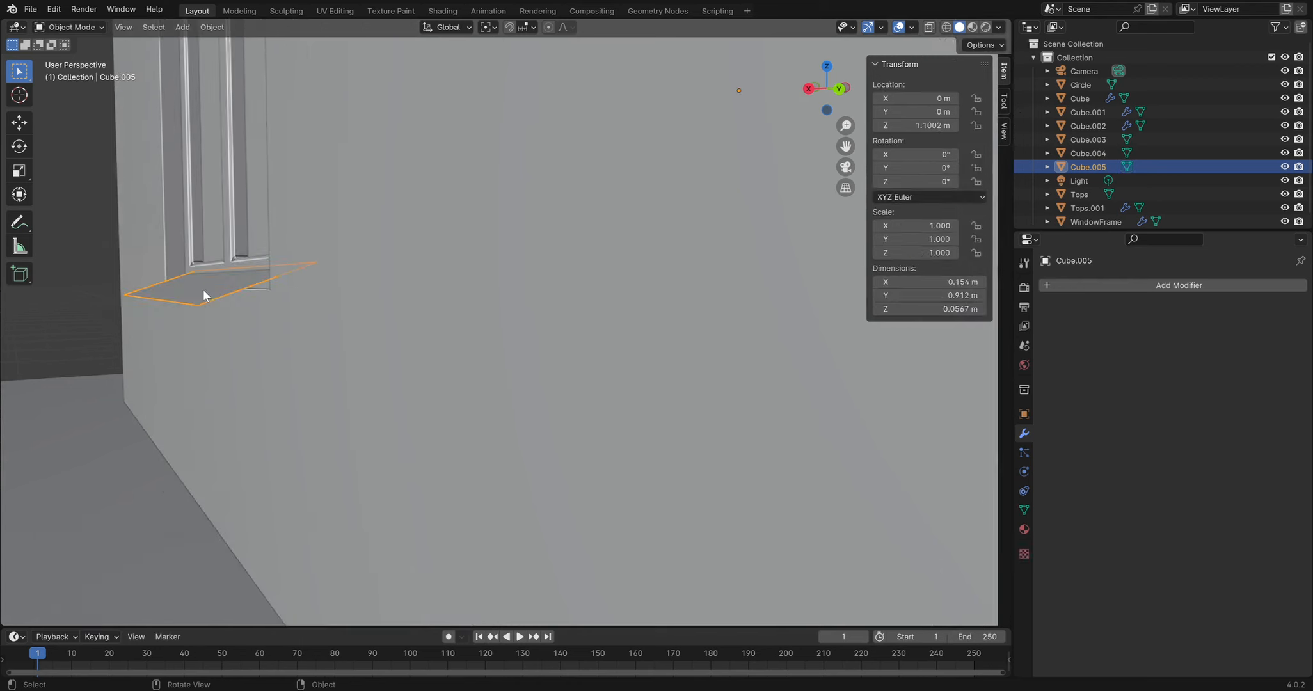
Rotate the sill's face slightly and extrude it upward about 0.014 m along its normal
key("Tab")
key("r")
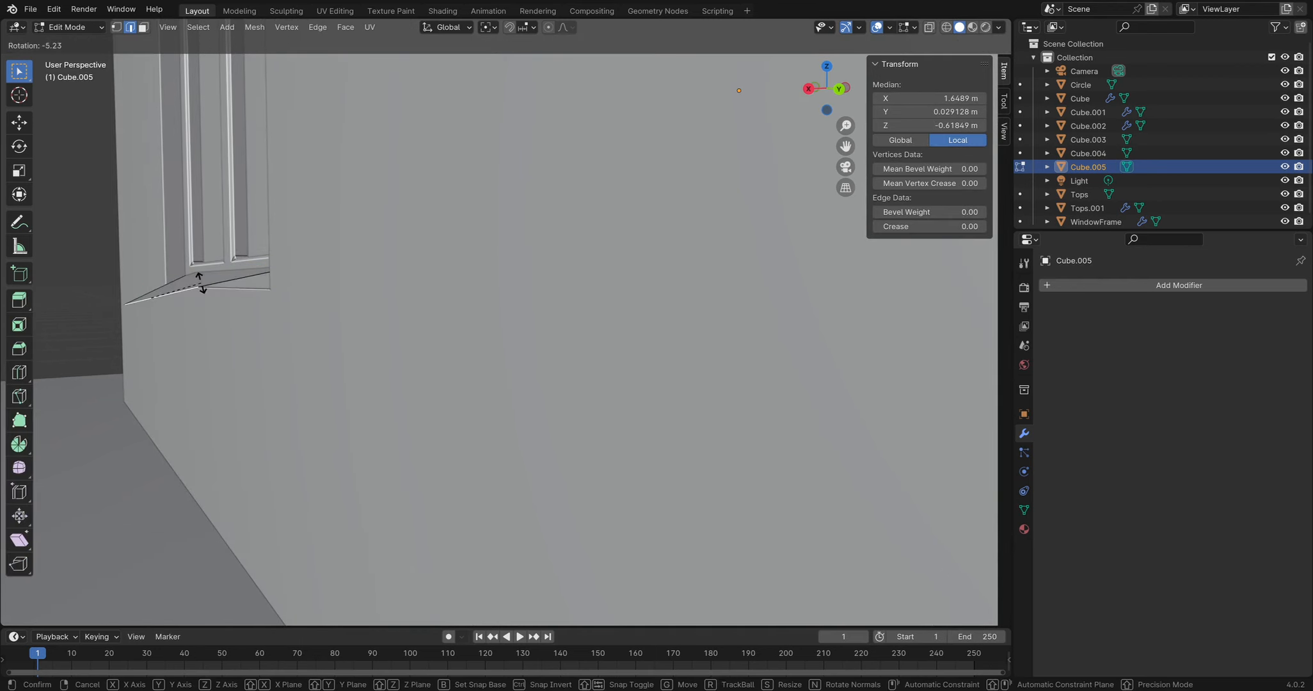
left_click(230, 313)
left_click(144, 29)
left_click(192, 295)
key("r")
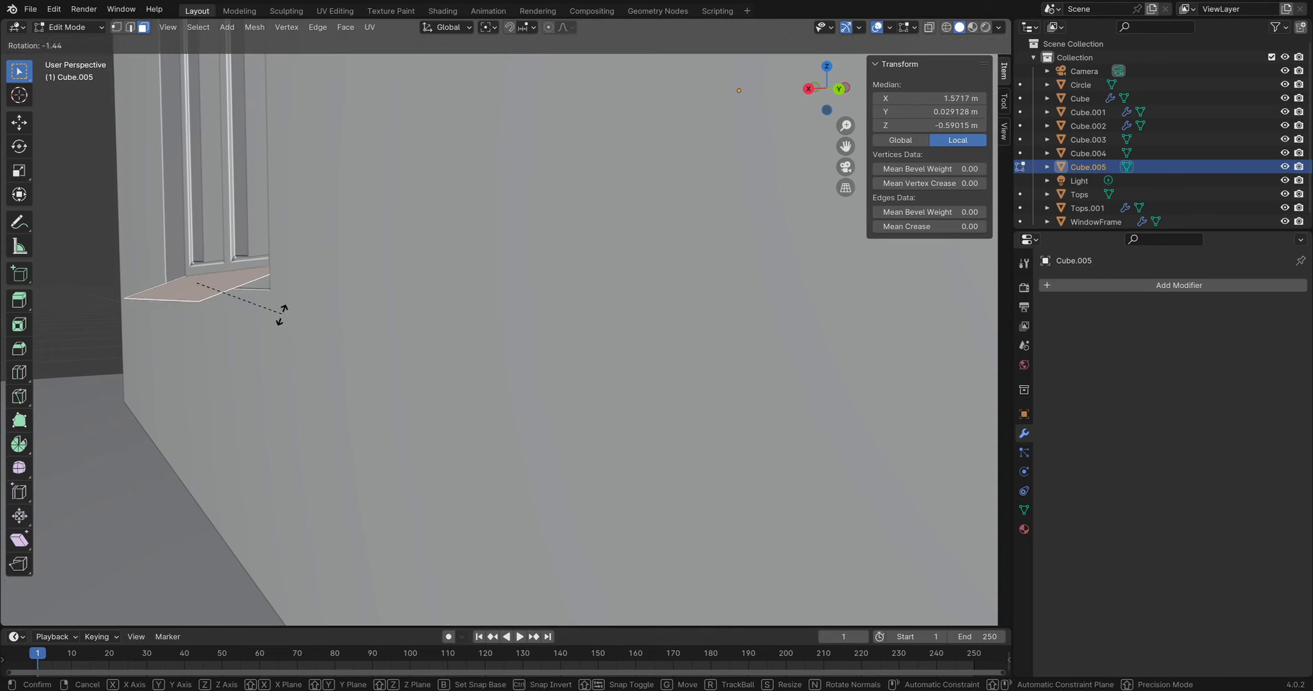
left_click(286, 333)
key("e")
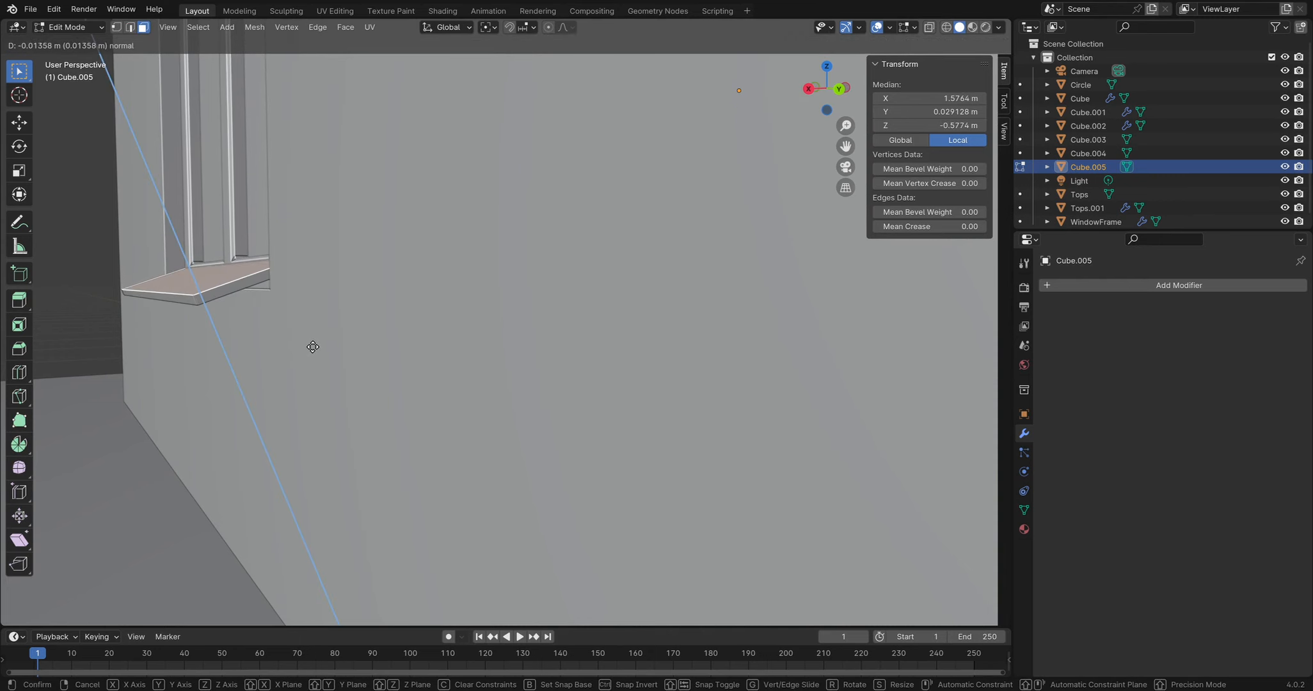
left_click(313, 348)
Lower the whole window sill object about 0.017 m along Z
key("Tab")
key("g")
key("z")
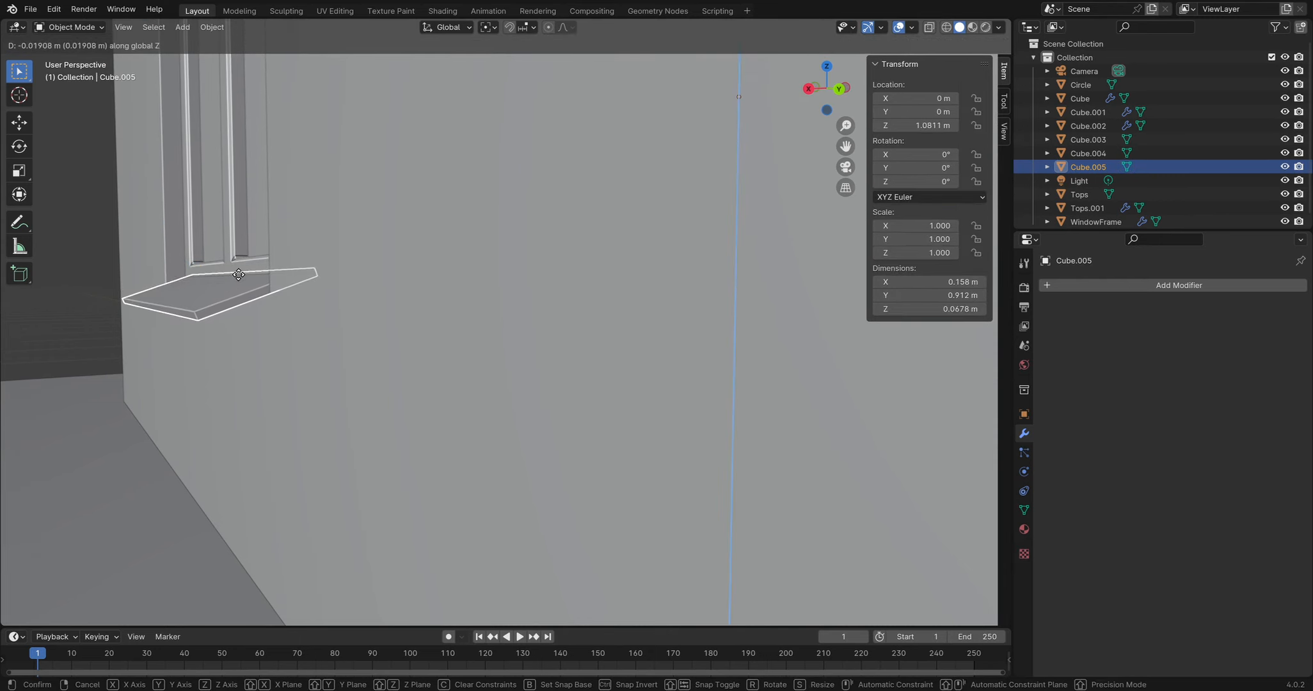
left_click(151, 265)
Move the sill about 0.035 m along negative X into the wall and raise it about 0.02 m along Z
middle_click_drag(151, 266, 228, 291)
scroll(231, 296, "down", 4)
middle_click_drag(459, 357, 563, 330)
key("g")
key("x")
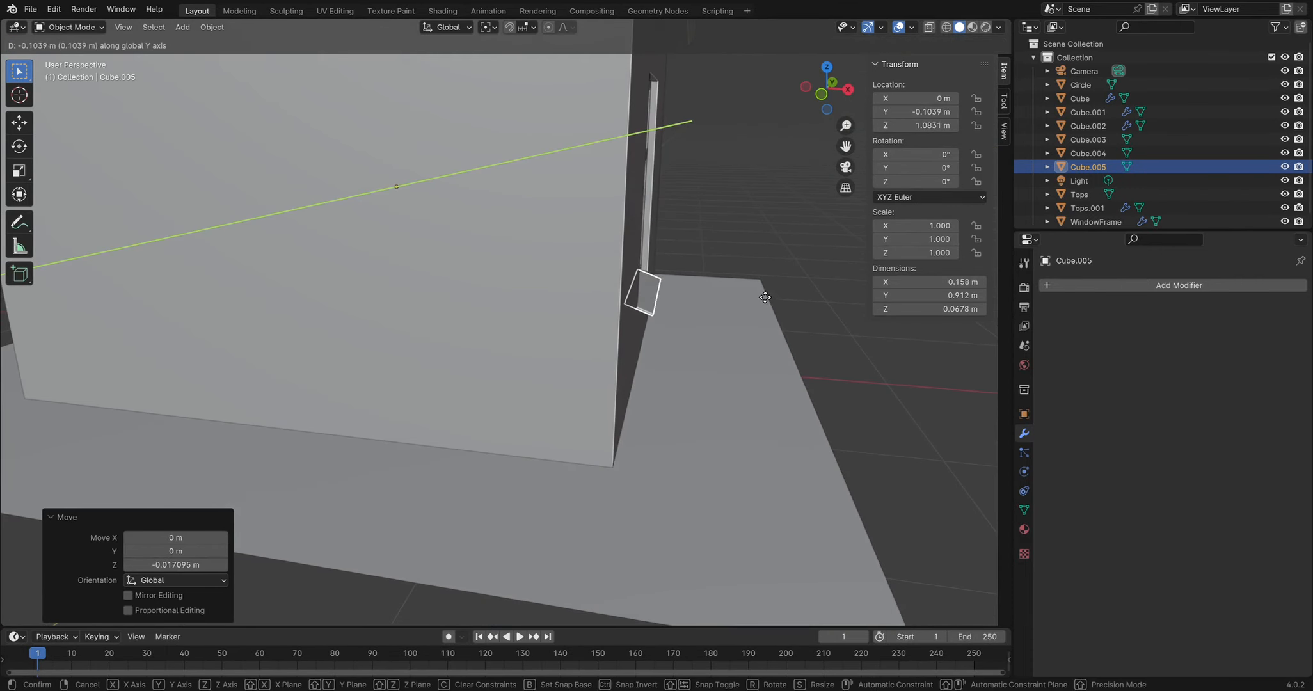
key("z")
left_click(771, 287)
middle_click_drag(704, 218, 584, 205)
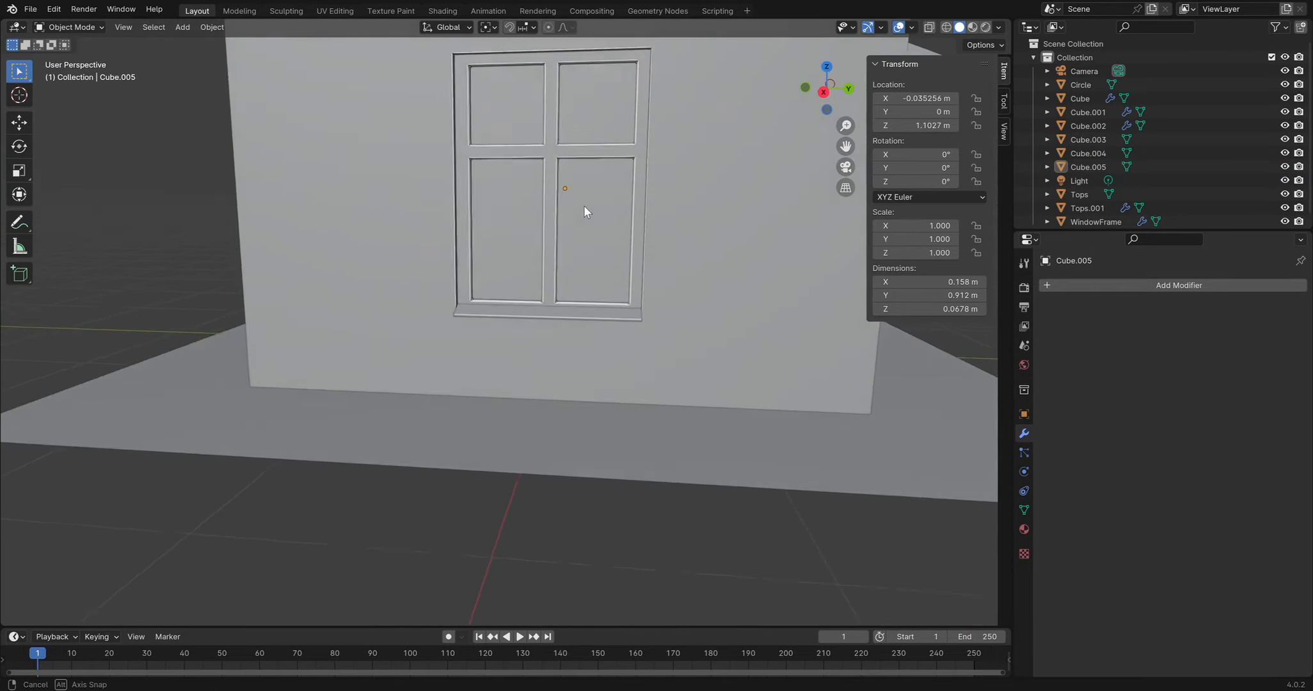
left_click(619, 324)
key("a")
key("s")
key("Escape")
Widen the window sill along Y to a scale of about 1.15 so it overhangs both sides of the opening
left_click(566, 323)
key("s")
key("y")
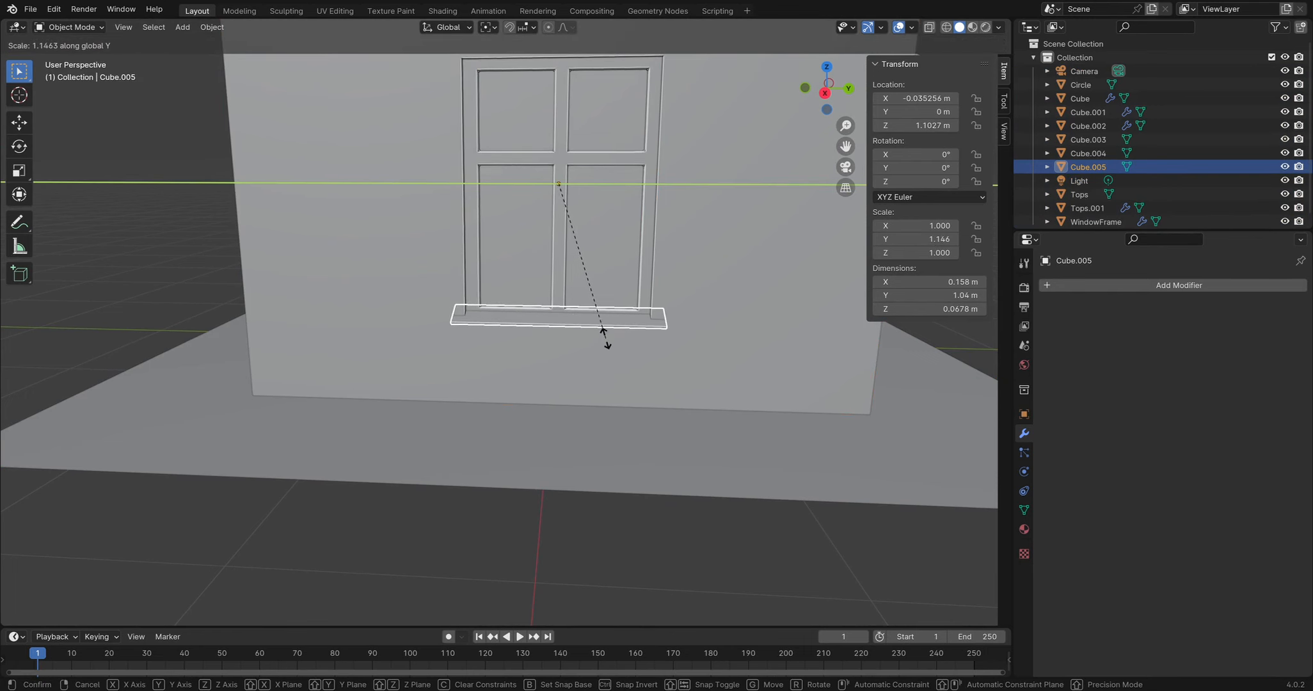
left_click(605, 339)
scroll(564, 329, "down", 1)
Bevel the house body's four vertical corner edges with one segment and a width of 0.0469 m
left_click(840, 286)
middle_click_drag(839, 286, 495, 287)
left_click(494, 287)
key("Tab")
left_click(474, 304)
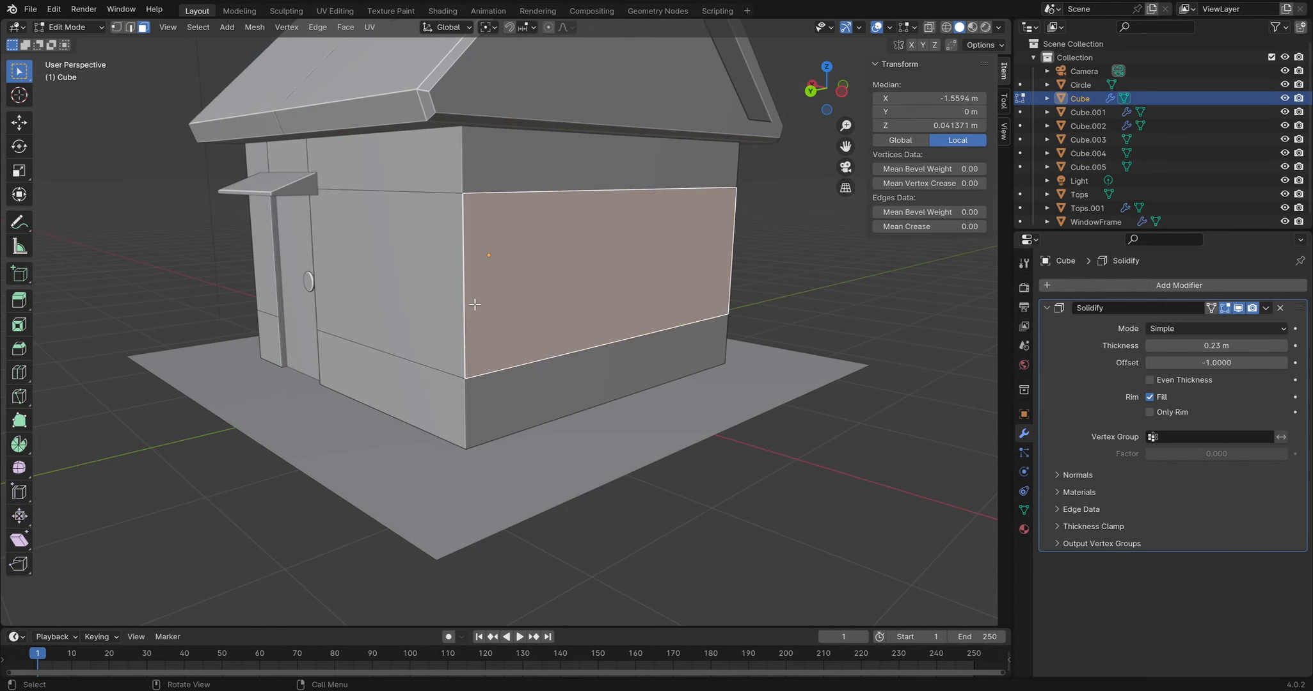
key("2")
left_click(465, 314)
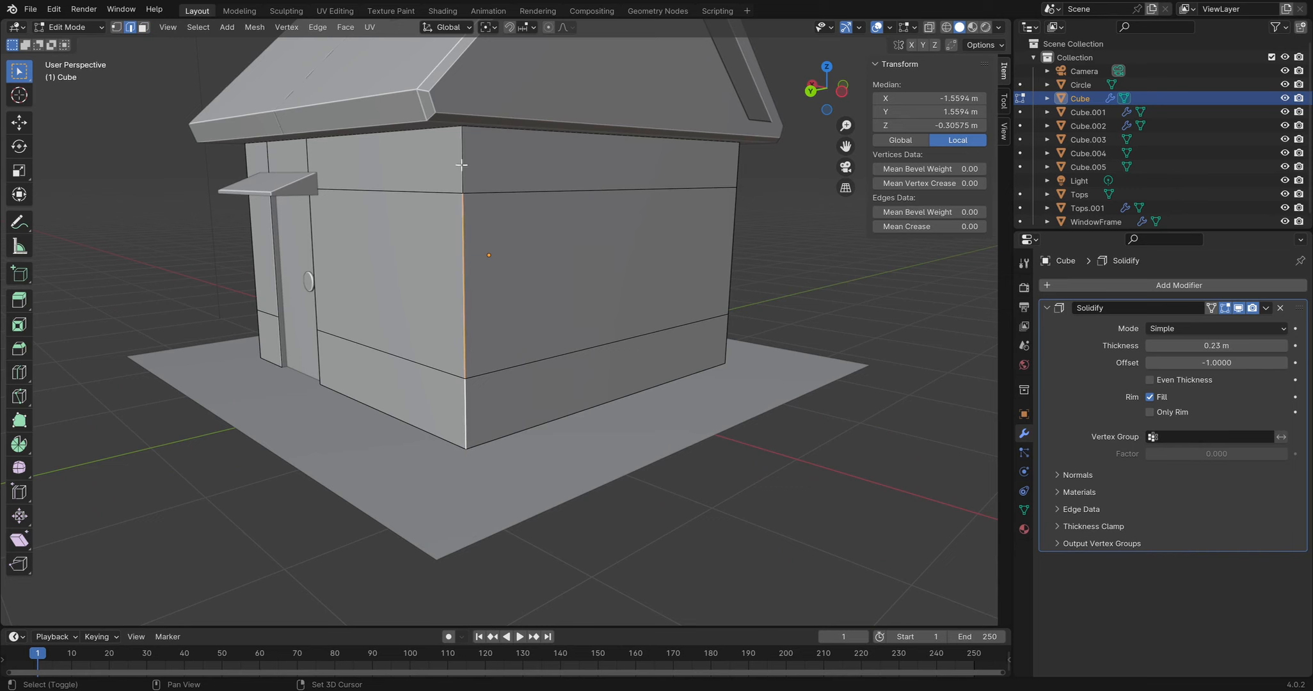
left_click(736, 336)
middle_click_drag(736, 336, 435, 299)
left_click(317, 152, "shift")
middle_click_drag(317, 152, 383, 355)
middle_click_drag(294, 162, 502, 271)
key("ctrl+b")
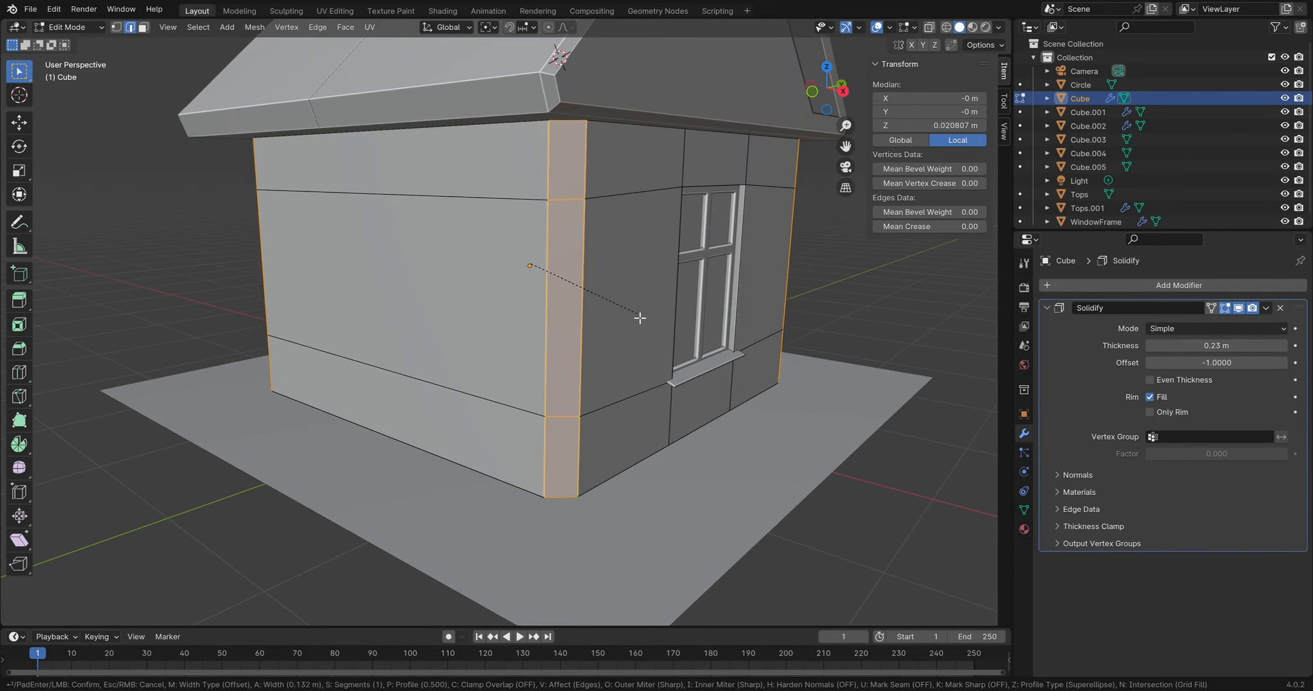
left_click(663, 325)
middle_click_drag(662, 325, 569, 249)
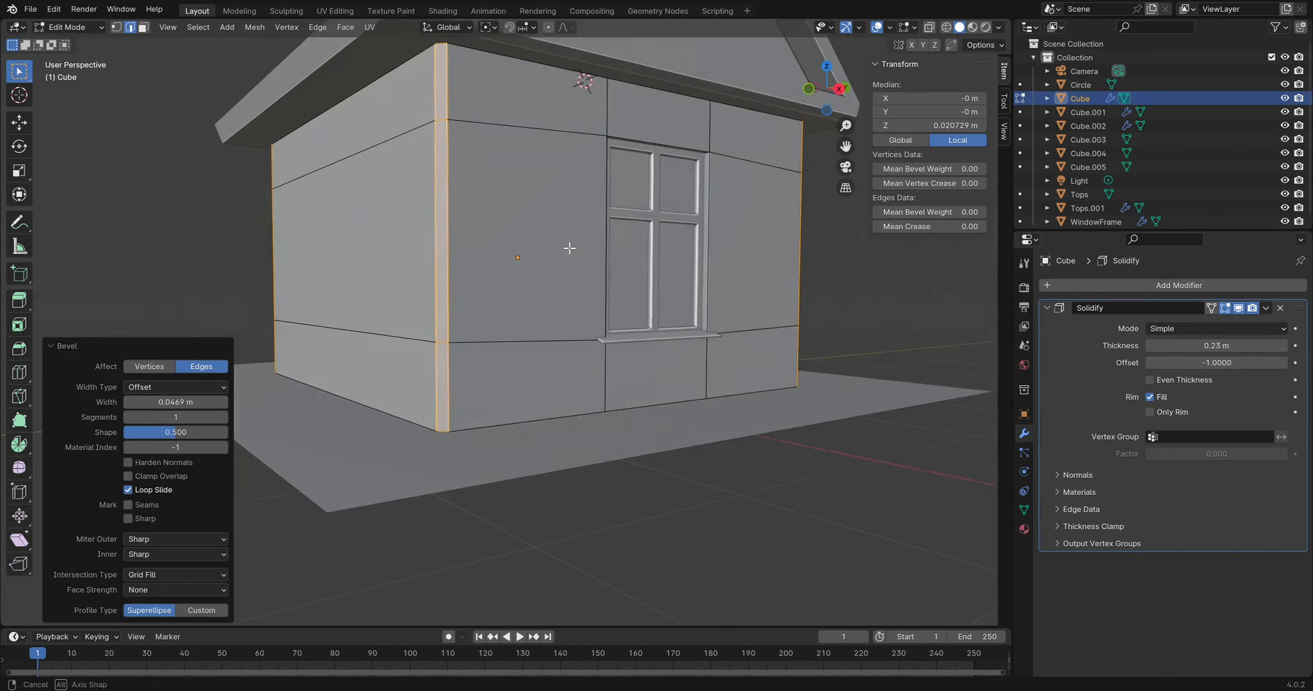
Leave mesh editing of the house body and shift the picked part of the house along the X axis
key("Tab")
middle_click_drag(667, 280, 564, 288)
left_click(805, 329)
middle_click_drag(757, 384, 590, 379)
left_click(361, 270)
key("g")
key("x")
left_click(439, 293)
middle_click_drag(440, 293, 663, 308)
left_click(795, 331)
middle_click_drag(728, 194, 420, 300)
left_click(421, 300)
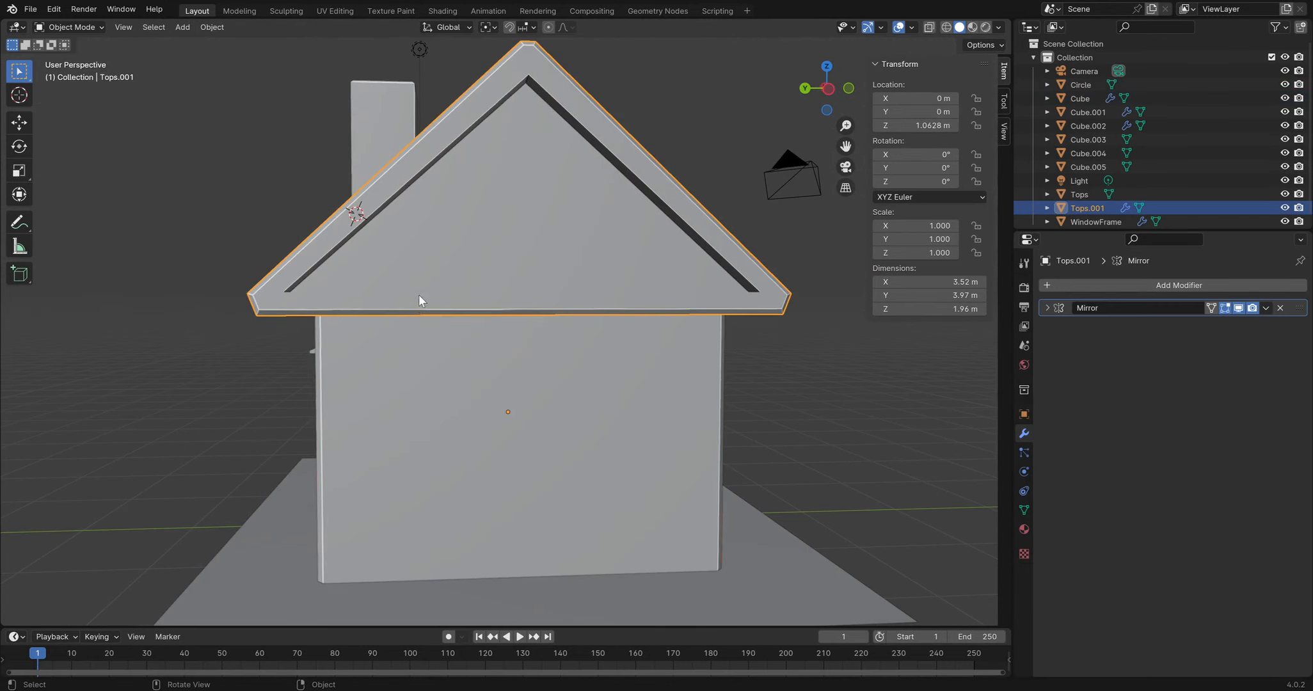
middle_click_drag(261, 309, 595, 333)
middle_click_drag(405, 312, 337, 358)
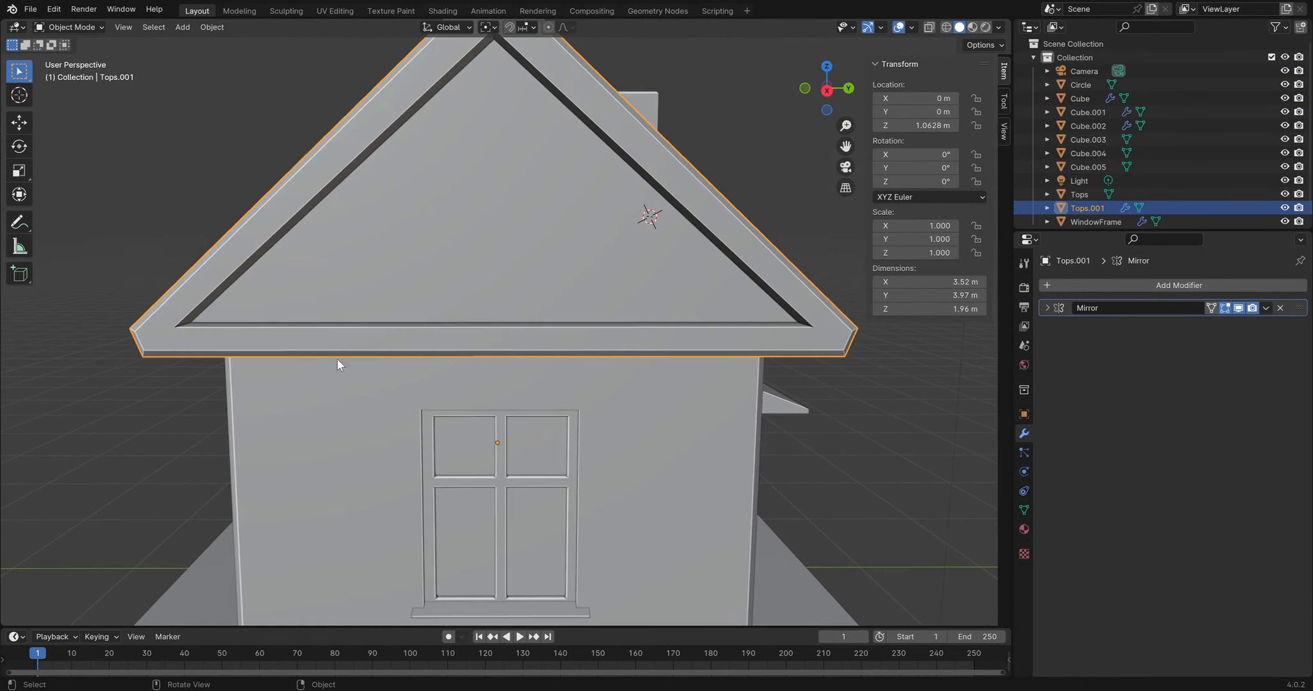
key("Tab")
left_click(432, 332)
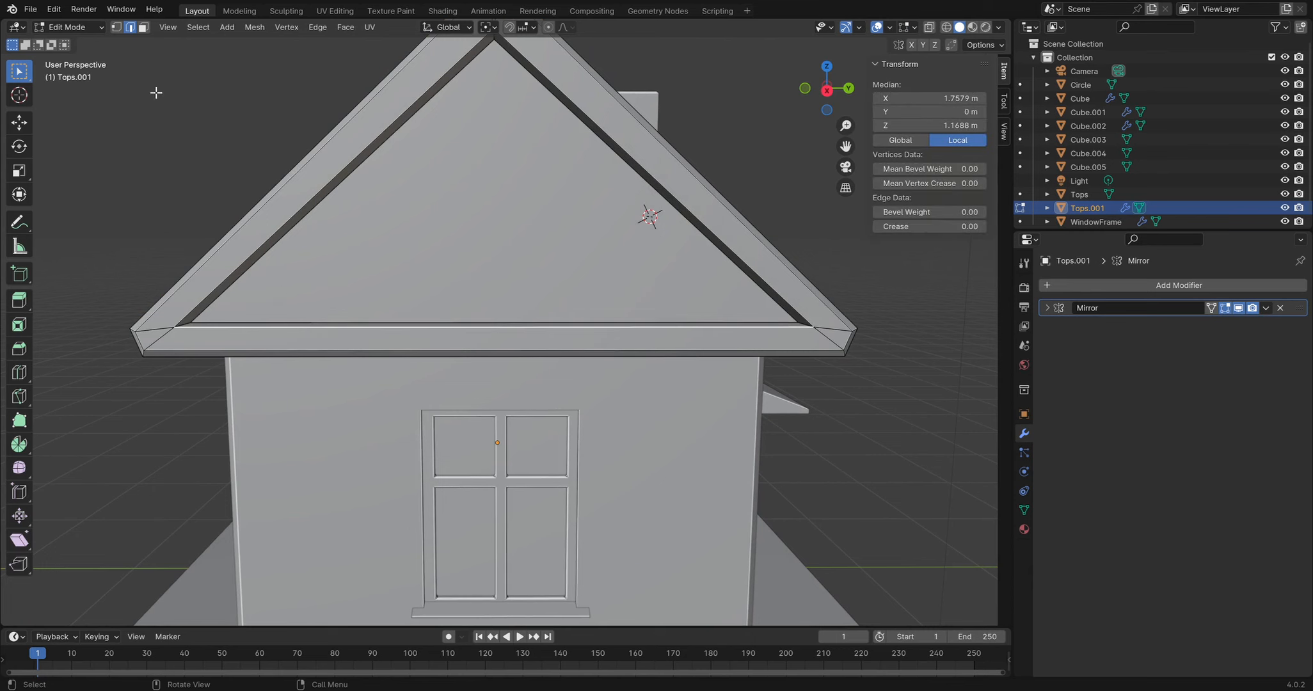
left_click(144, 27)
left_click(378, 320)
left_click(416, 338)
left_click(411, 326)
key("g")
key("z")
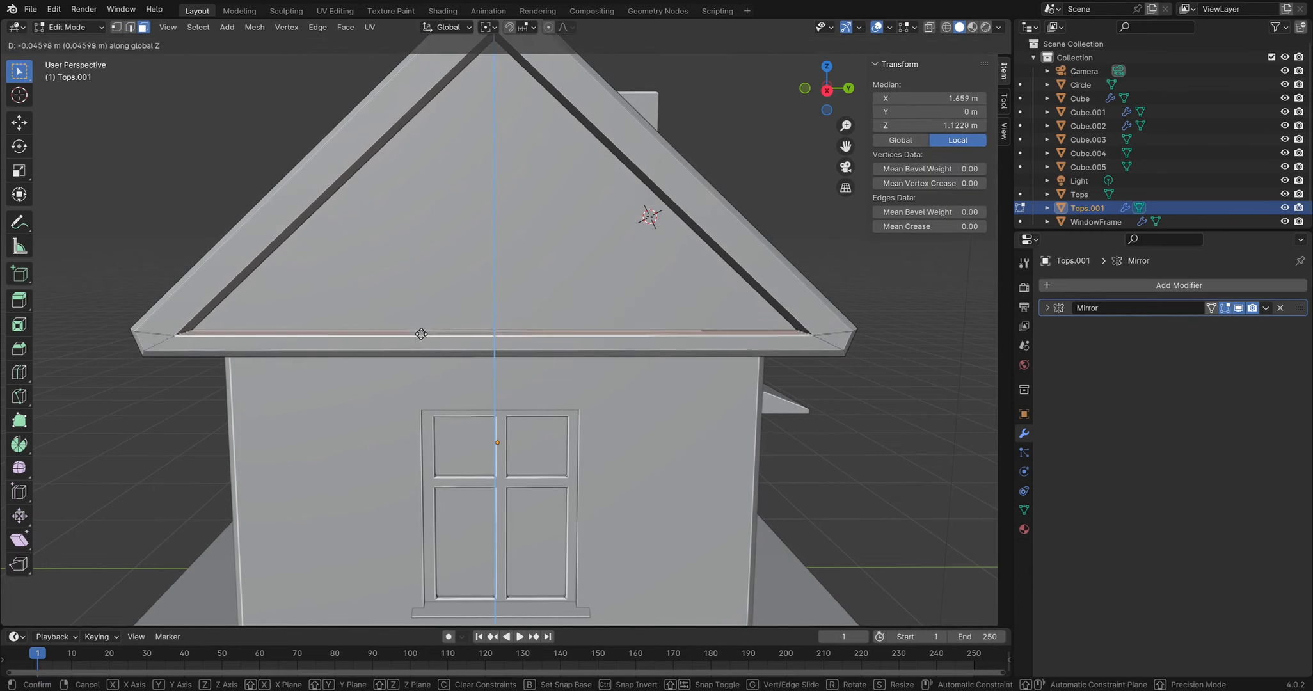
key("Escape")
middle_click_drag(510, 316, 653, 425)
key("Tab")
Place the 3D cursor near the centre of the recessed gable face above the window
scroll(652, 425, "down", 3)
key("alt+a")
mouse_move(636, 378)
middle_mouse_down()
mouse_move(617, 375)
mouse_move(660, 374)
middle_mouse_up()
left_click(616, 299)
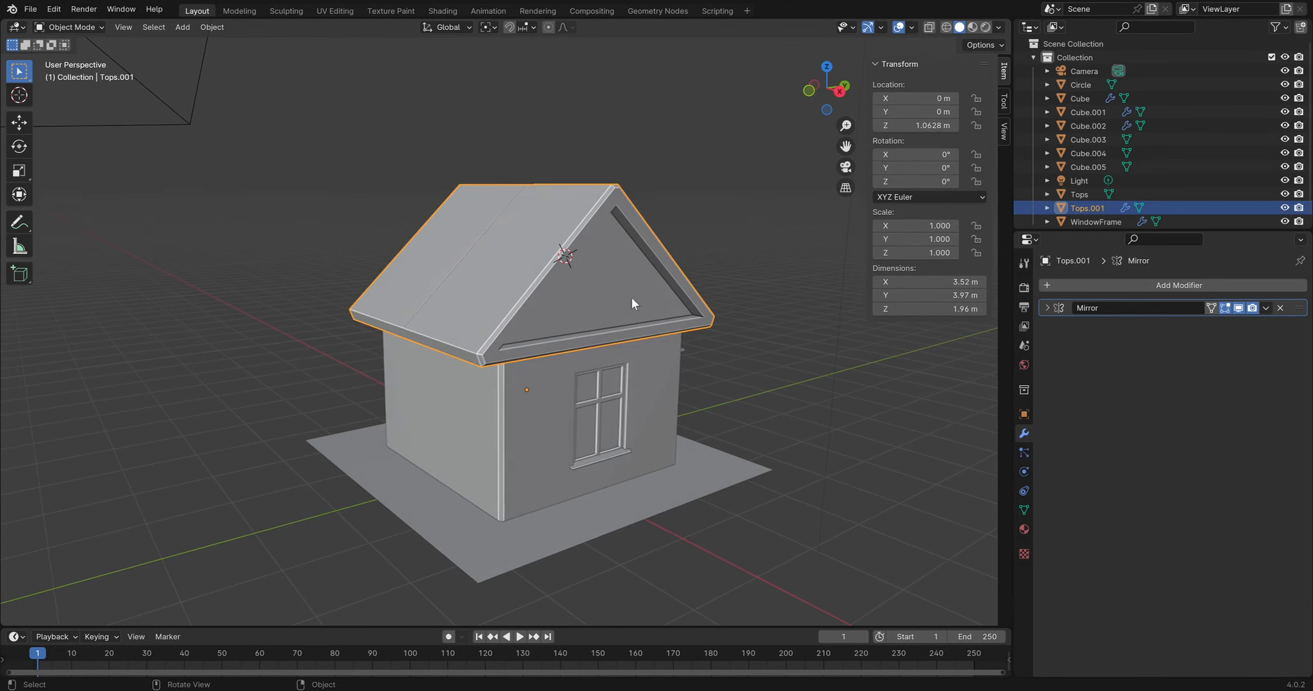
scroll(562, 301, "up", 3)
middle_click_drag(563, 300, 566, 244)
left_click(788, 351)
left_click(705, 326)
middle_click_drag(705, 326, 676, 319)
middle_click_drag(569, 289, 538, 218)
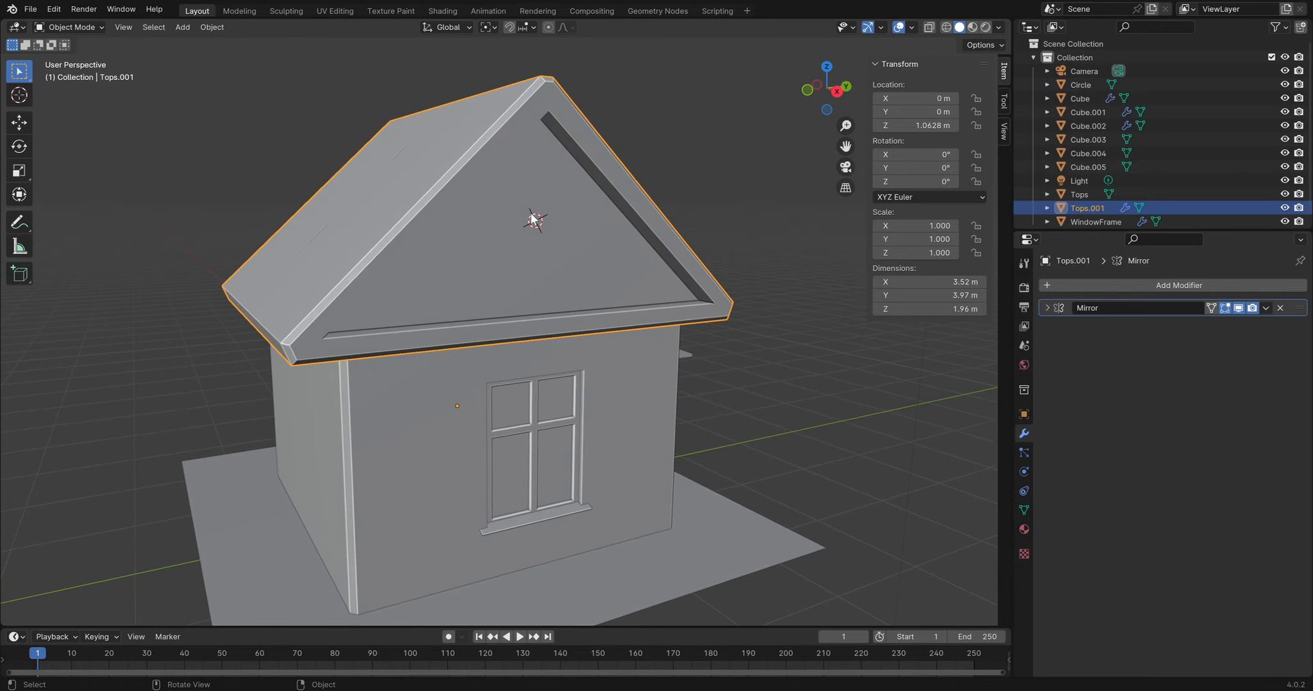
middle_click_drag(570, 456, 470, 288)
left_click(748, 296)
Add a circle mesh at the 3D cursor on the gable and rotate it 90° about the Y axis
key("shift+a")
mouse_move(560, 287)
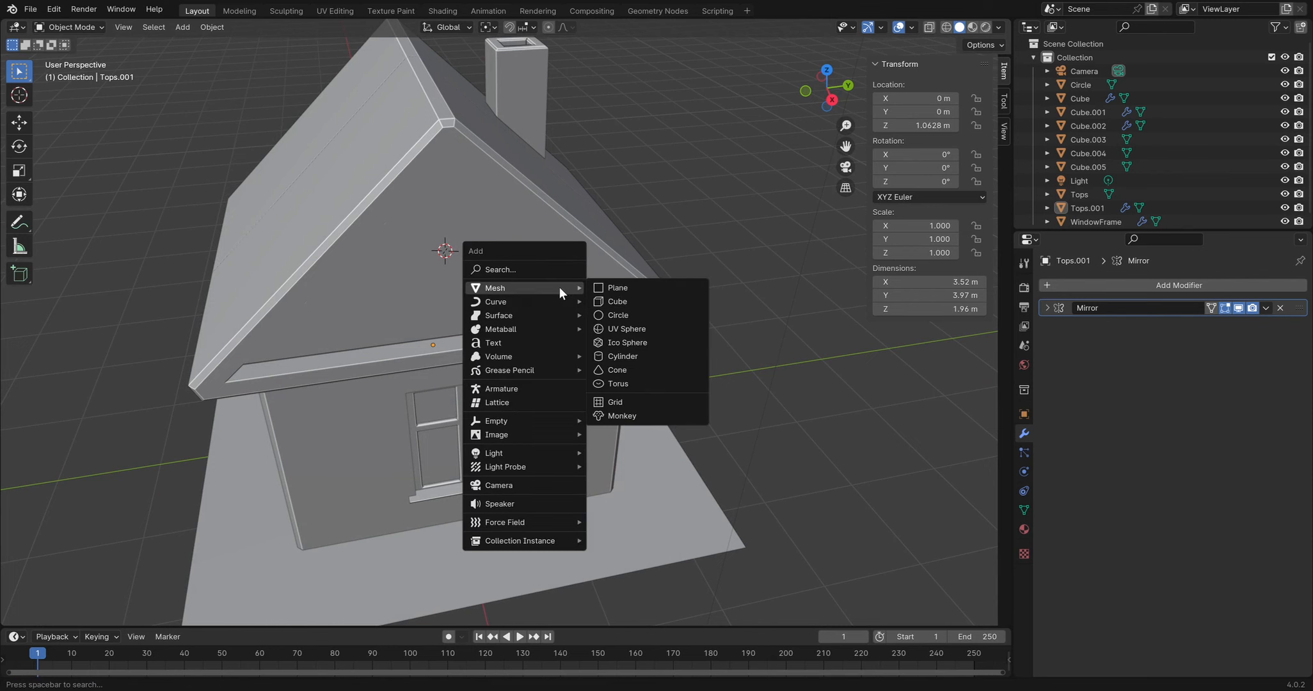
left_click(647, 315)
middle_click_drag(655, 340, 682, 306)
key("r")
key("x")
type("y90")
key("Return")
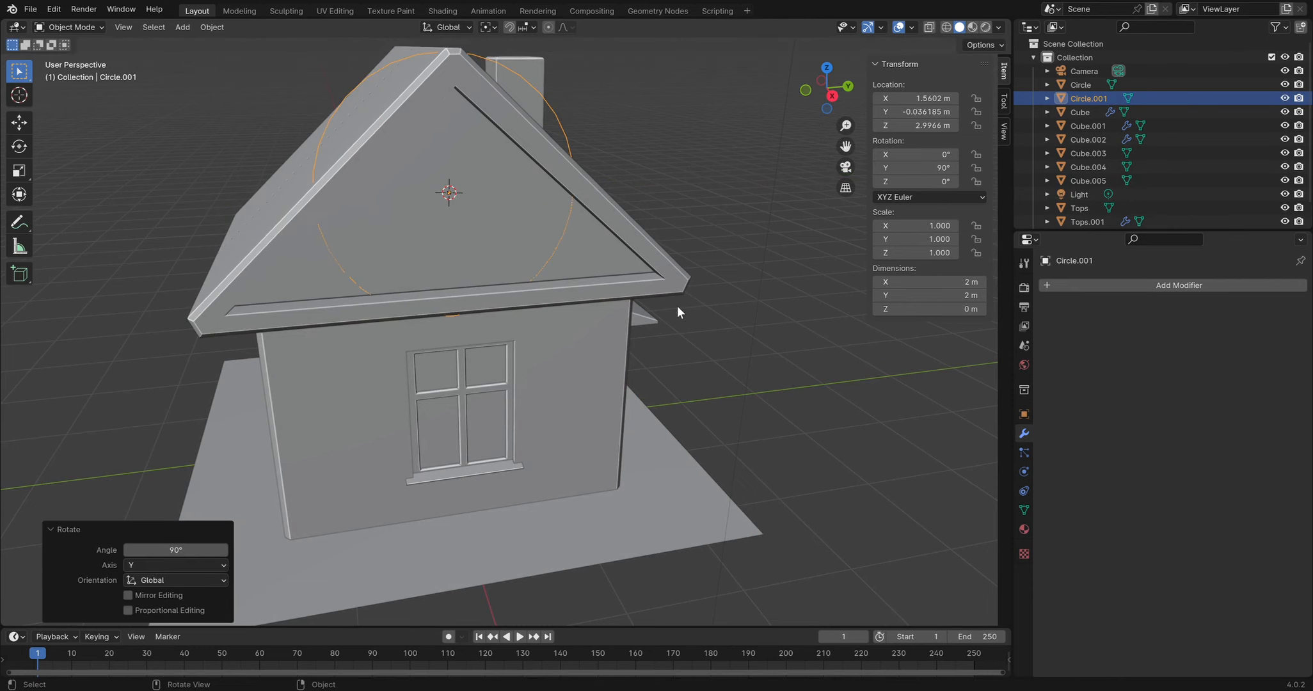
Scale the circle down uniformly so it fits inside the triangular gable face
key("s")
left_click(567, 212)
middle_click_drag(515, 209, 592, 187)
scroll(703, 205, "up", 1)
key("Tab")
middle_click_drag(807, 211, 548, 258)
key("g")
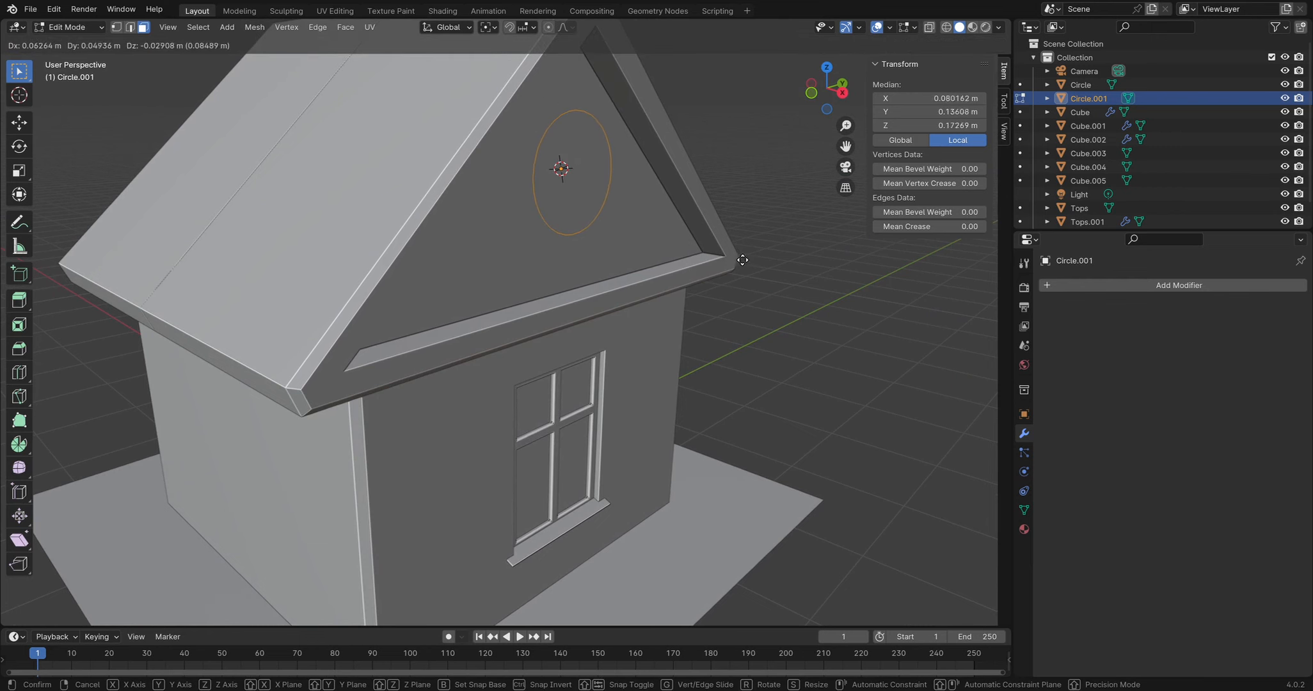
left_click(742, 260)
key("g")
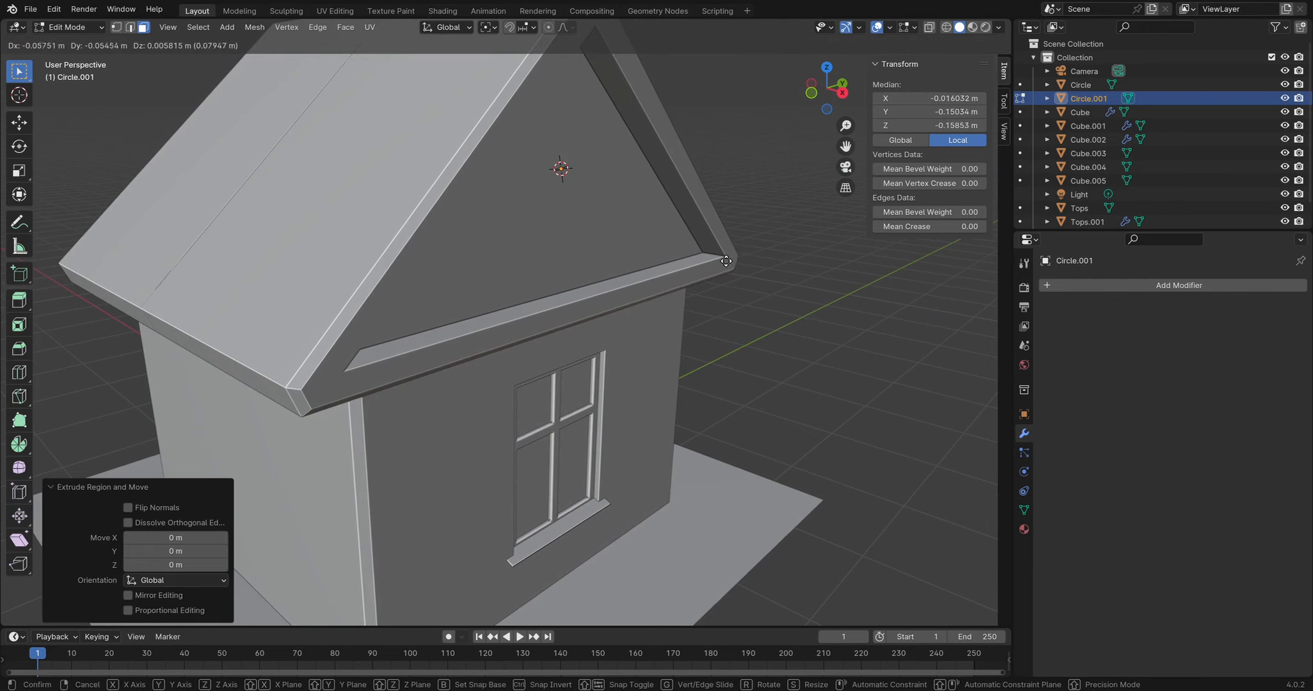
right_click(726, 259)
key("Tab")
Extrude all of the circle's vertices along the X axis to form an open cylinder
key("Tab")
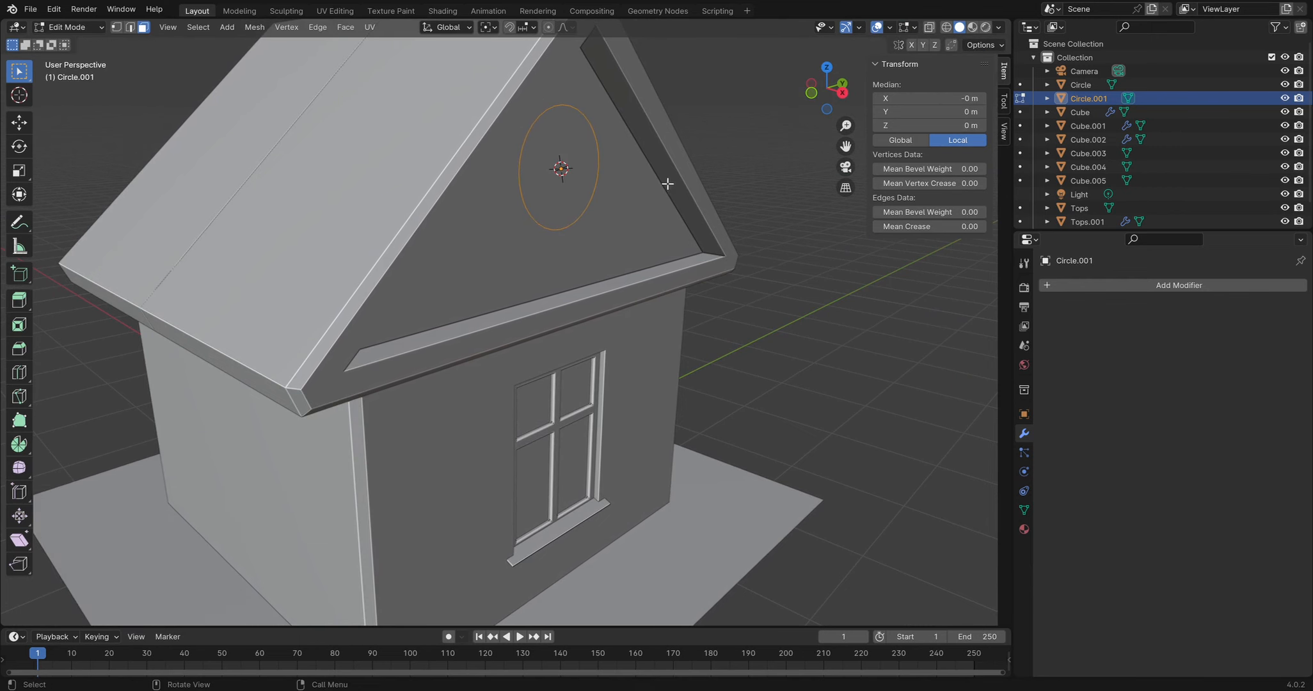
left_click(820, 142)
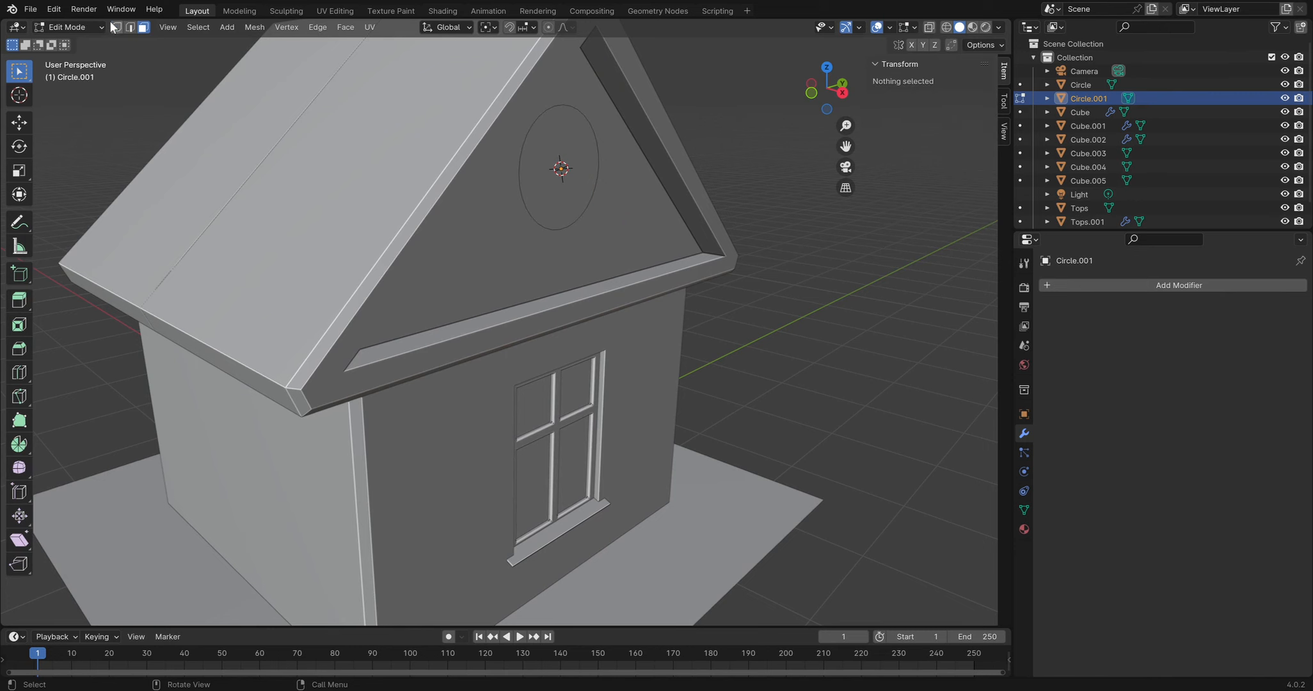
key("a")
key("e")
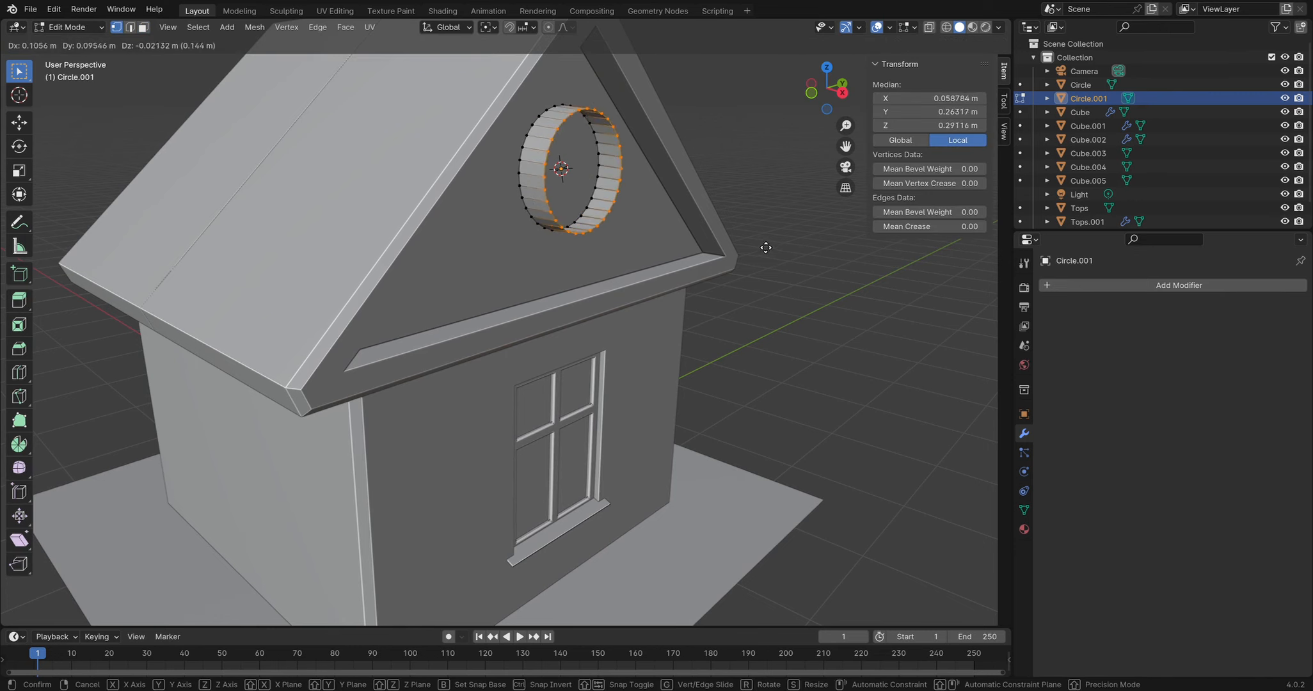
key("x")
left_click(727, 223)
middle_click_drag(728, 223, 560, 219)
scroll(599, 209, "up", 1)
Close the cylinder by filling its open circular rims with faces
middle_click_drag(430, 155, 593, 330)
left_click(525, 256)
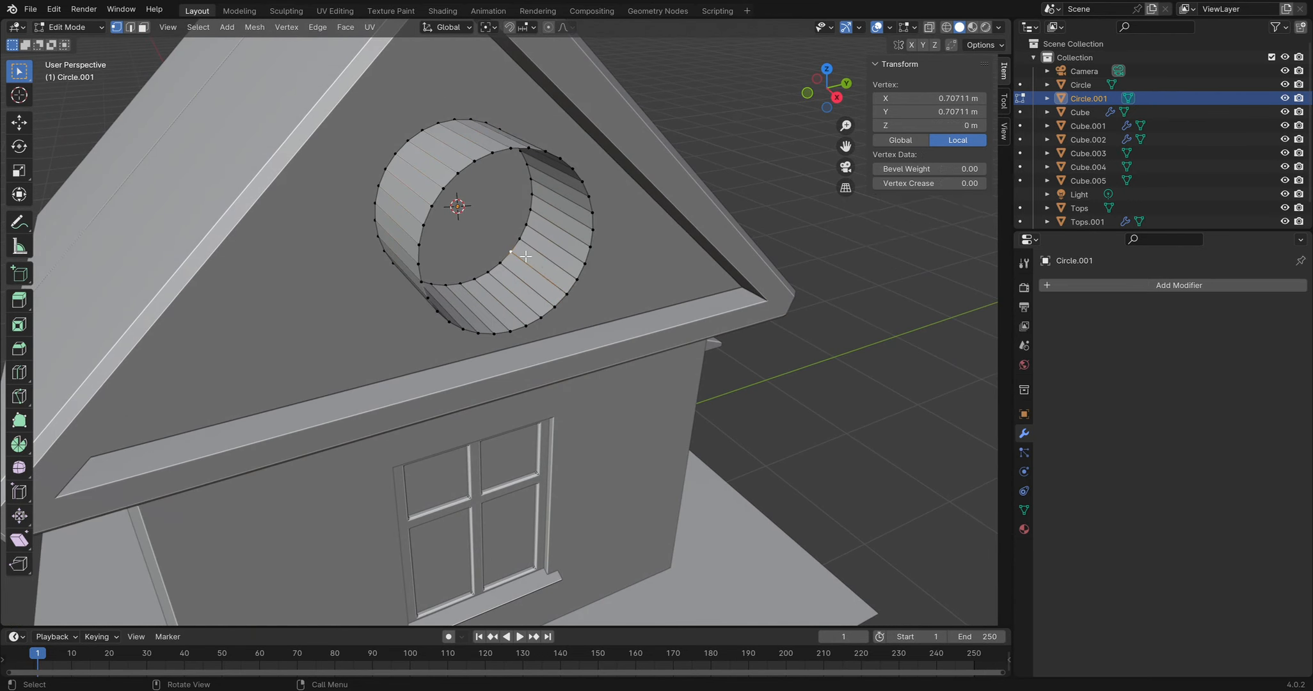
key("ctrl+l")
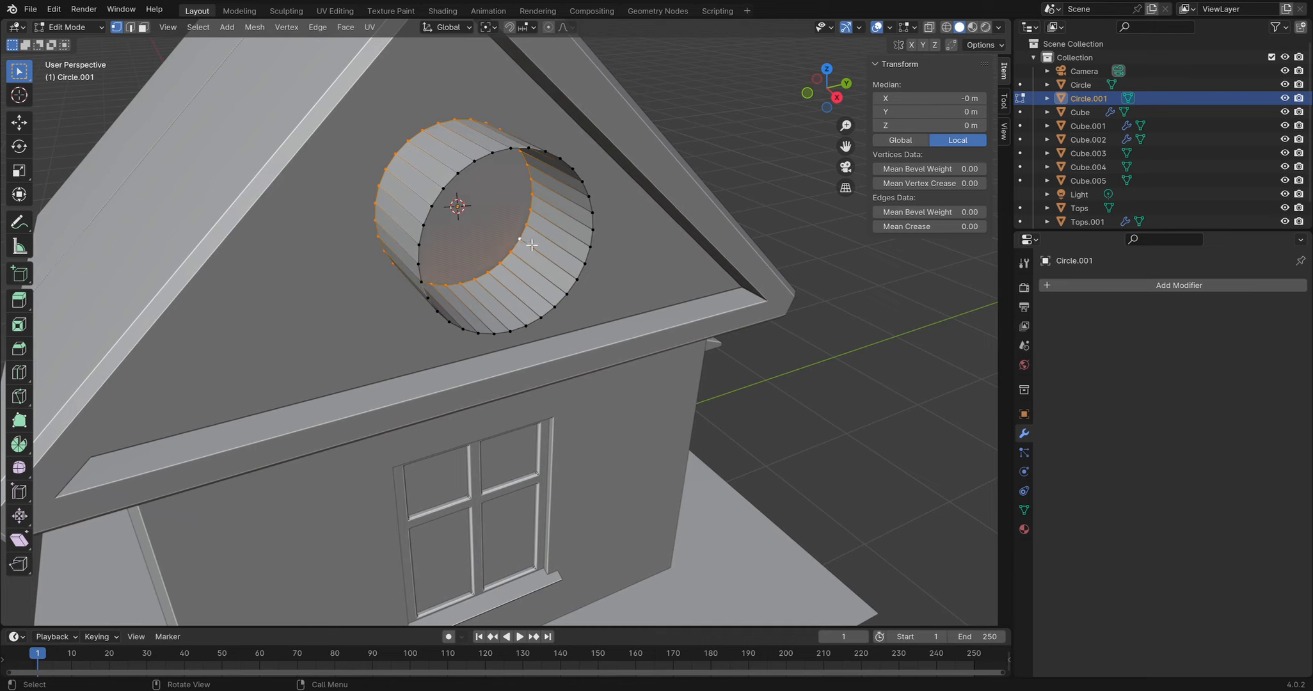
left_click(558, 312)
left_click(562, 304, "alt")
key("f")
middle_click_drag(566, 302, 632, 302)
Scale the cylinder to 0.284 and move it about 0.194 m along negative X into the gable
key("Tab")
middle_click_drag(707, 264, 606, 289)
key("s")
left_click(680, 219)
key("g")
key("x")
left_click(711, 299)
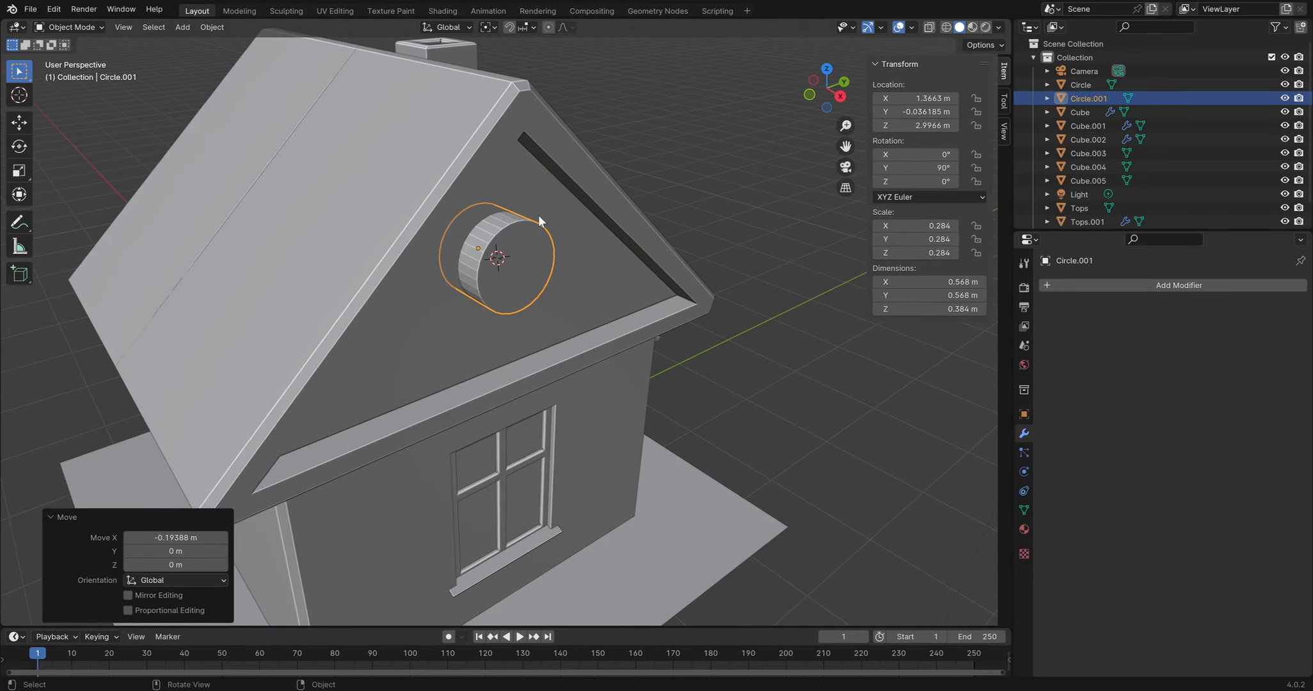
Add a Difference Boolean modifier to the roof, ordered above its Mirror modifier, with the cylinder as the cutting object
middle_click_drag(644, 242, 347, 199)
left_click(529, 335)
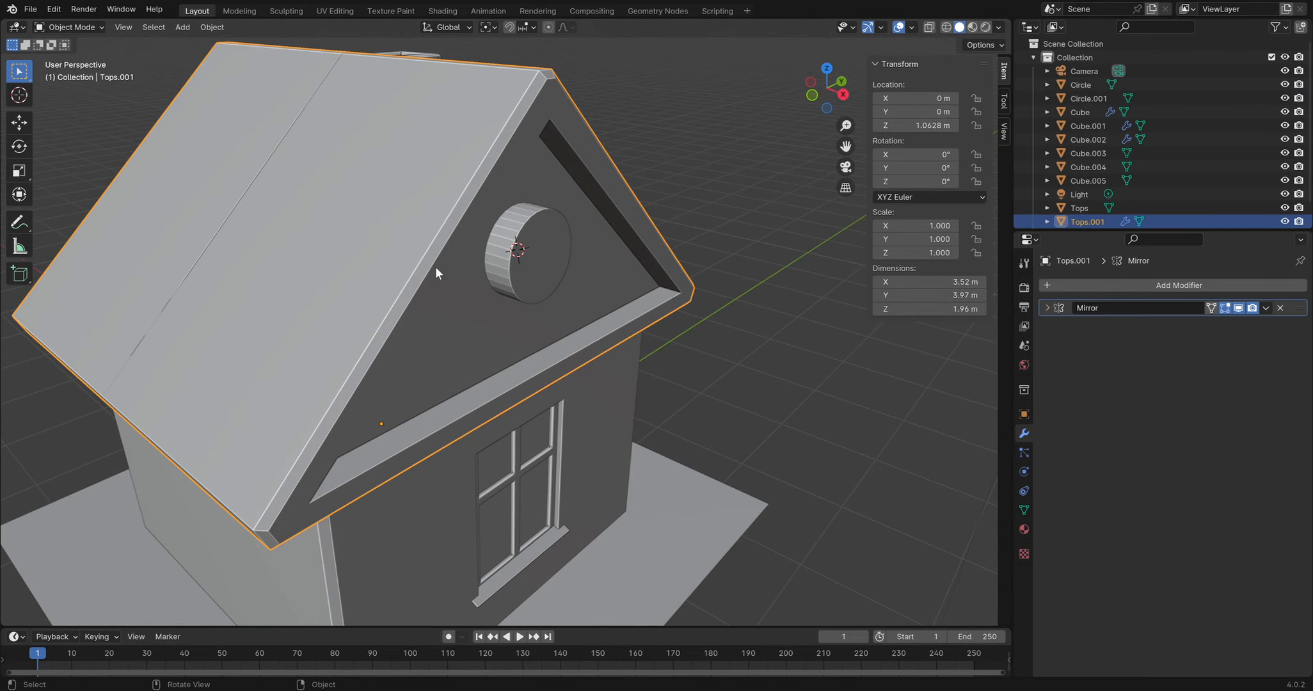
left_click(1085, 282)
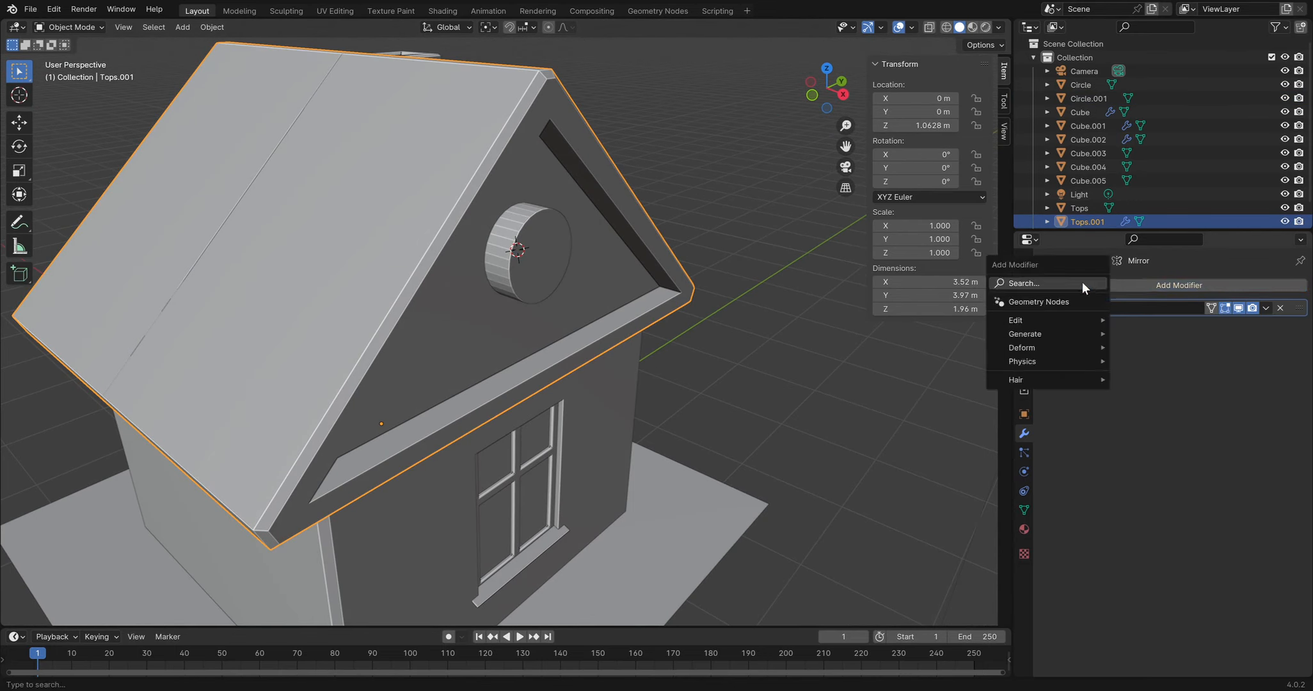
mouse_move(1082, 283)
left_click(1050, 320)
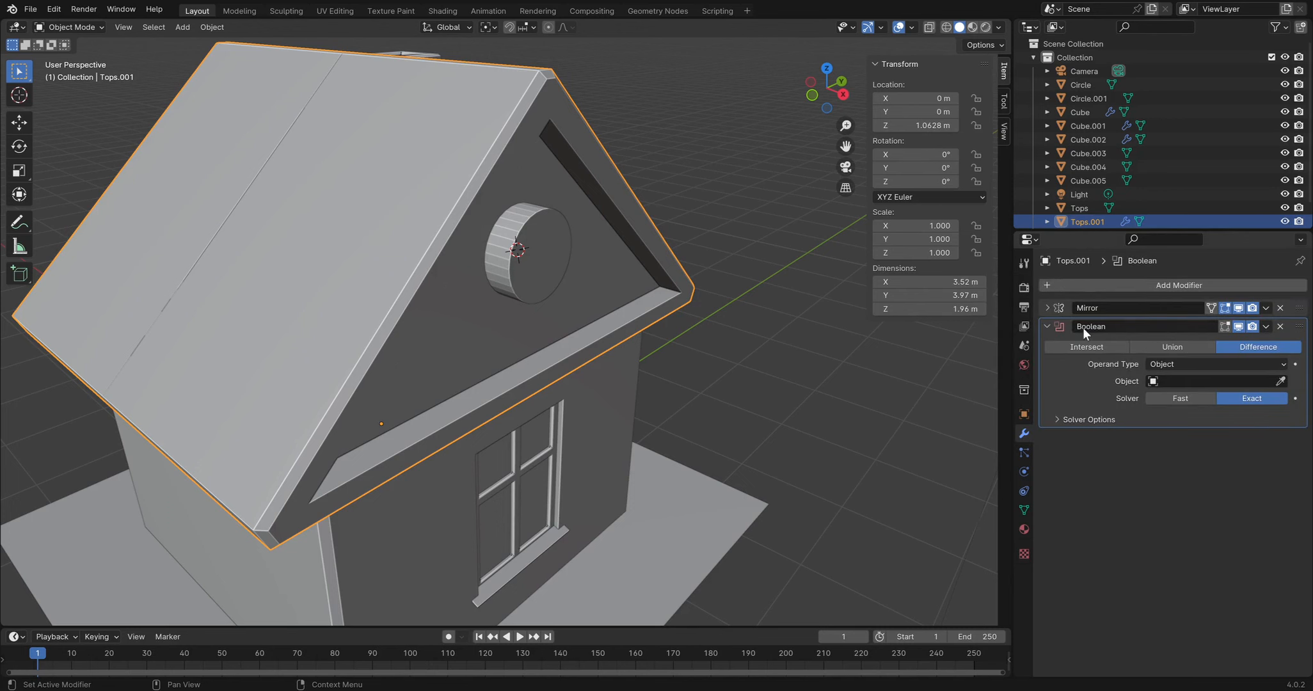
left_click_drag(1300, 327, 1300, 308)
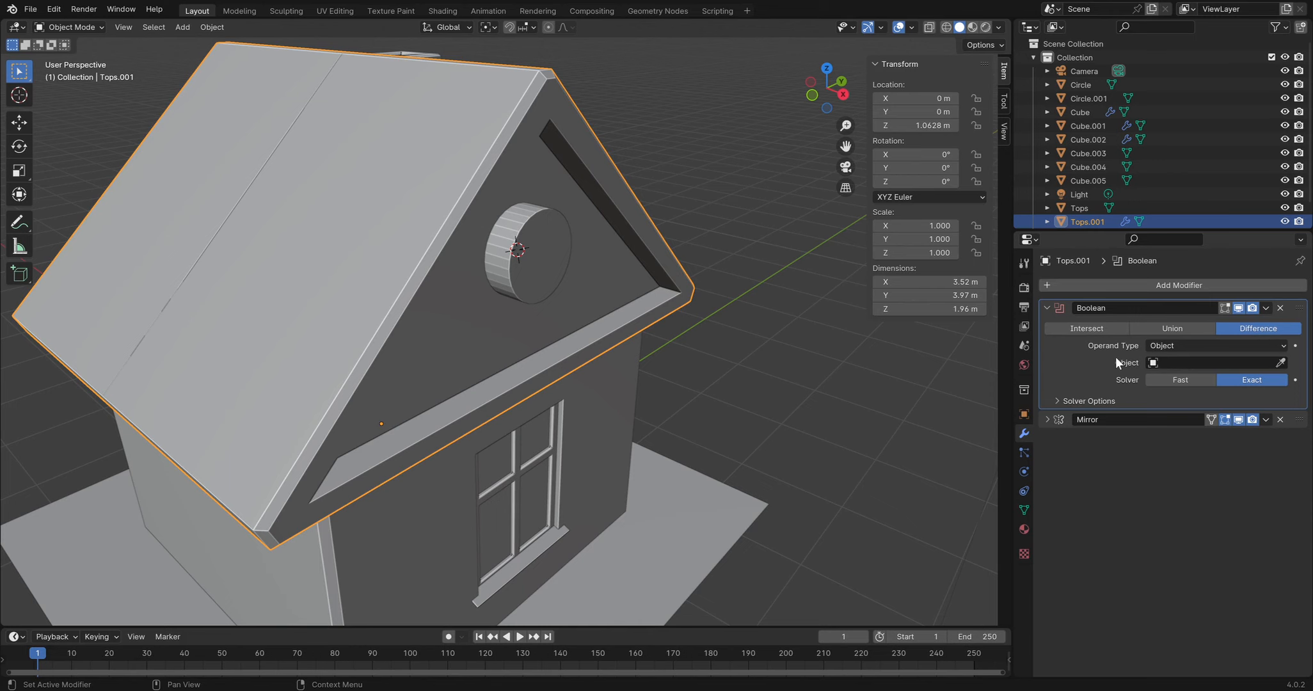
left_click(1281, 363)
left_click(541, 245)
Temporarily hide the cylinder to check the Boolean cut in the gable
middle_click_drag(541, 245, 469, 222)
left_click(469, 223)
scroll(490, 243, "up", 2)
scroll(492, 224, "up", 2)
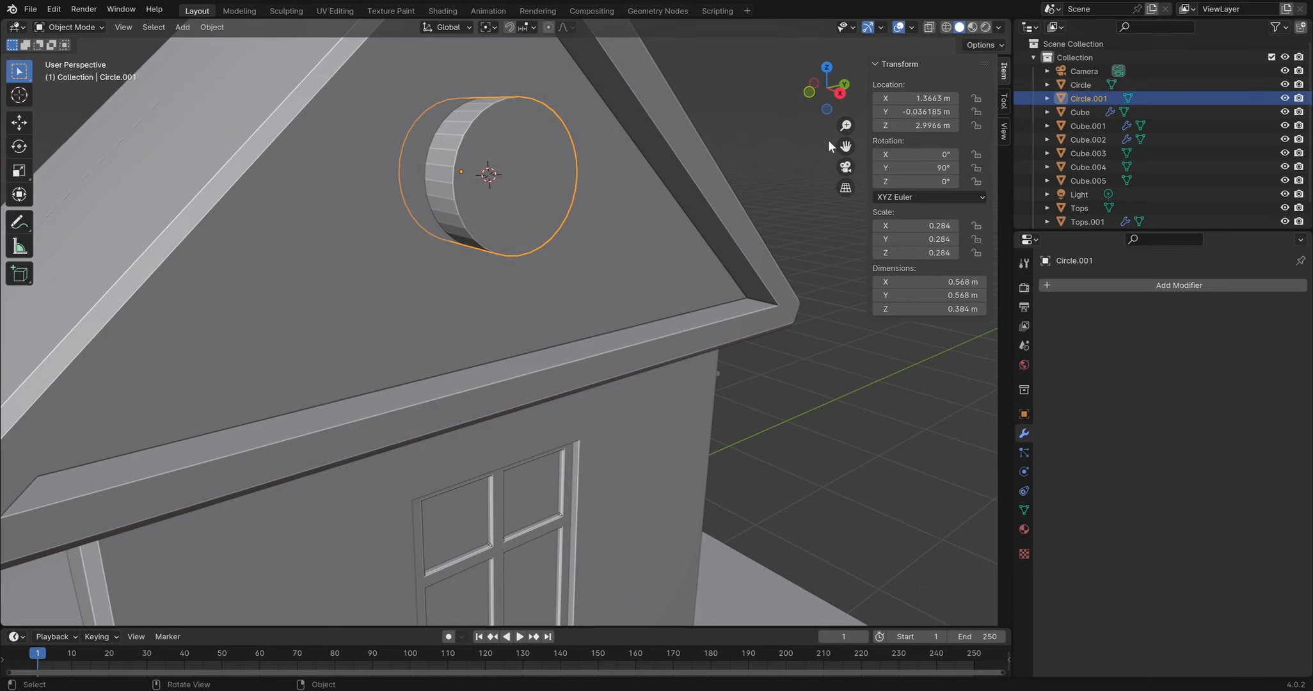
left_click(1285, 98)
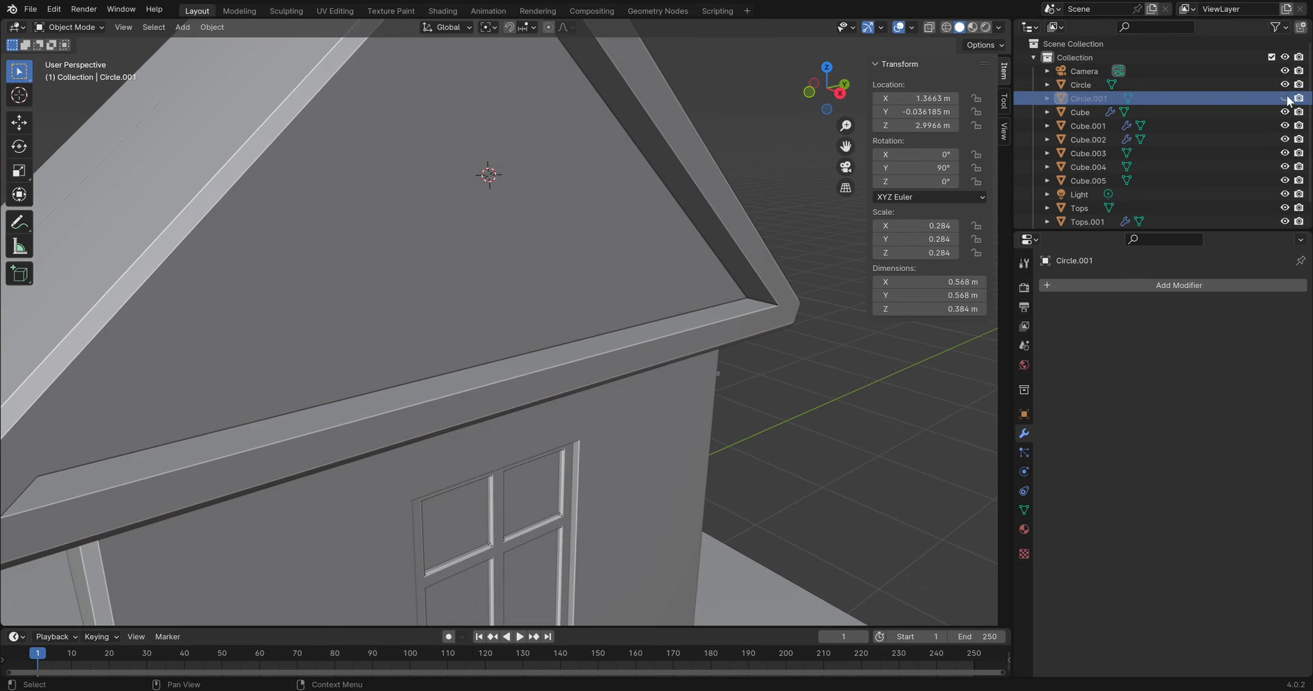
left_click(1285, 98)
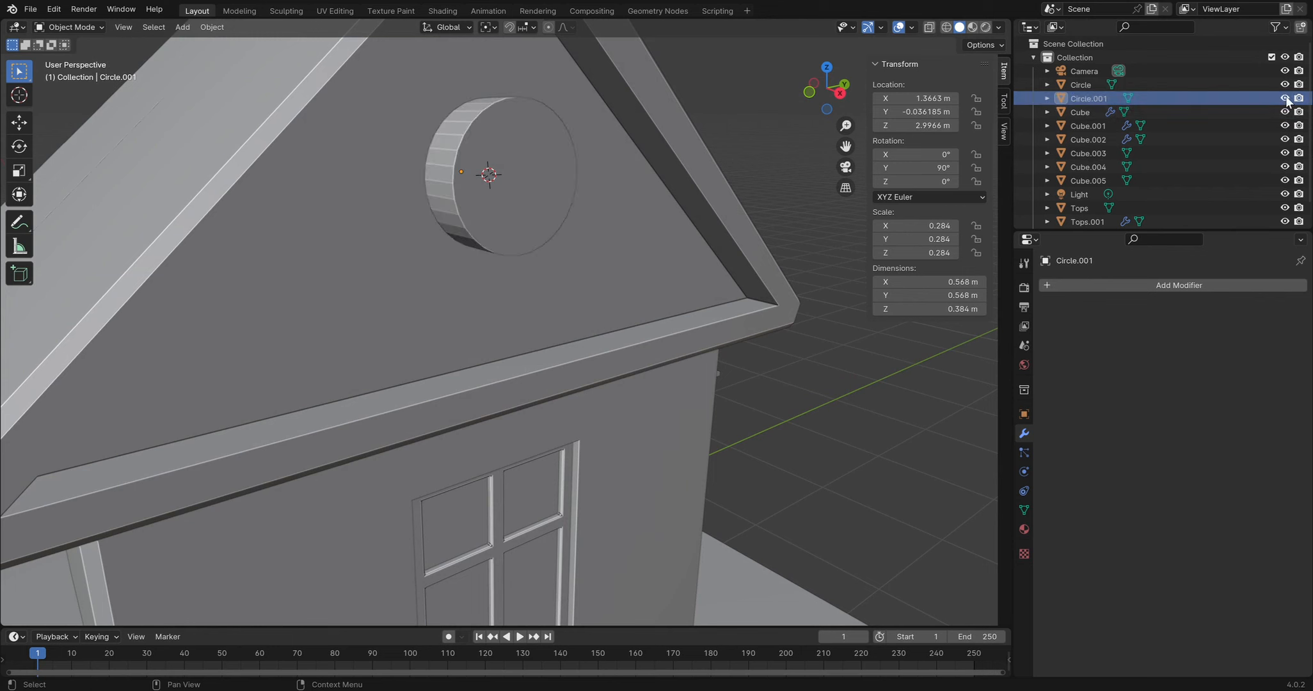
Move the roof's Boolean modifier below Mirror, keeping the Exact solver, and hide the cylinder in the viewport
left_click(339, 264)
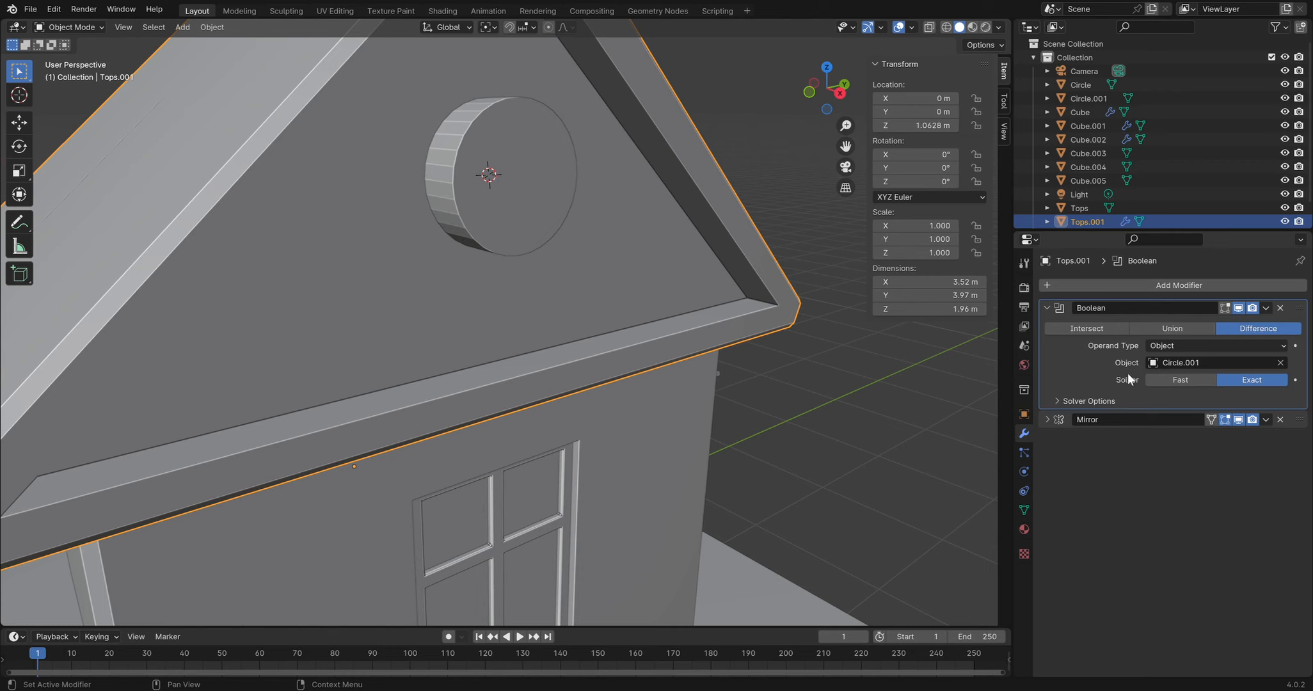
left_click(1191, 382)
left_click(1242, 380)
left_click_drag(1301, 318, 1303, 419)
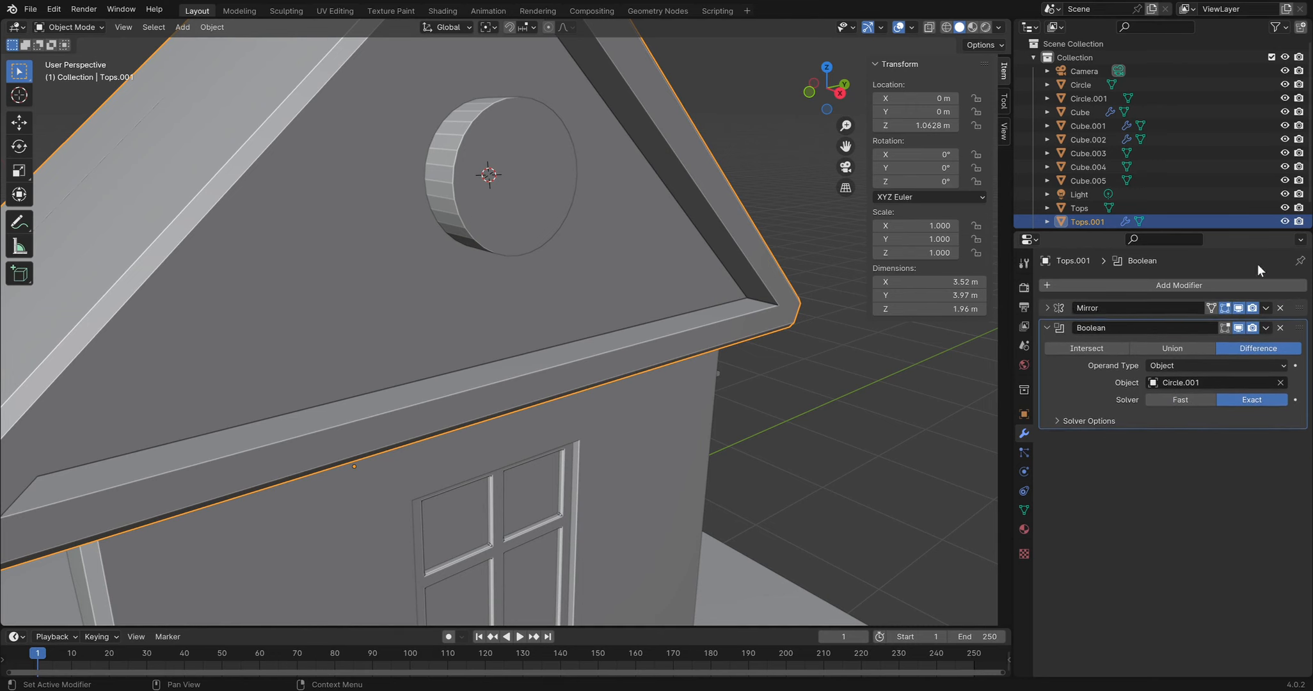
left_click(1285, 100)
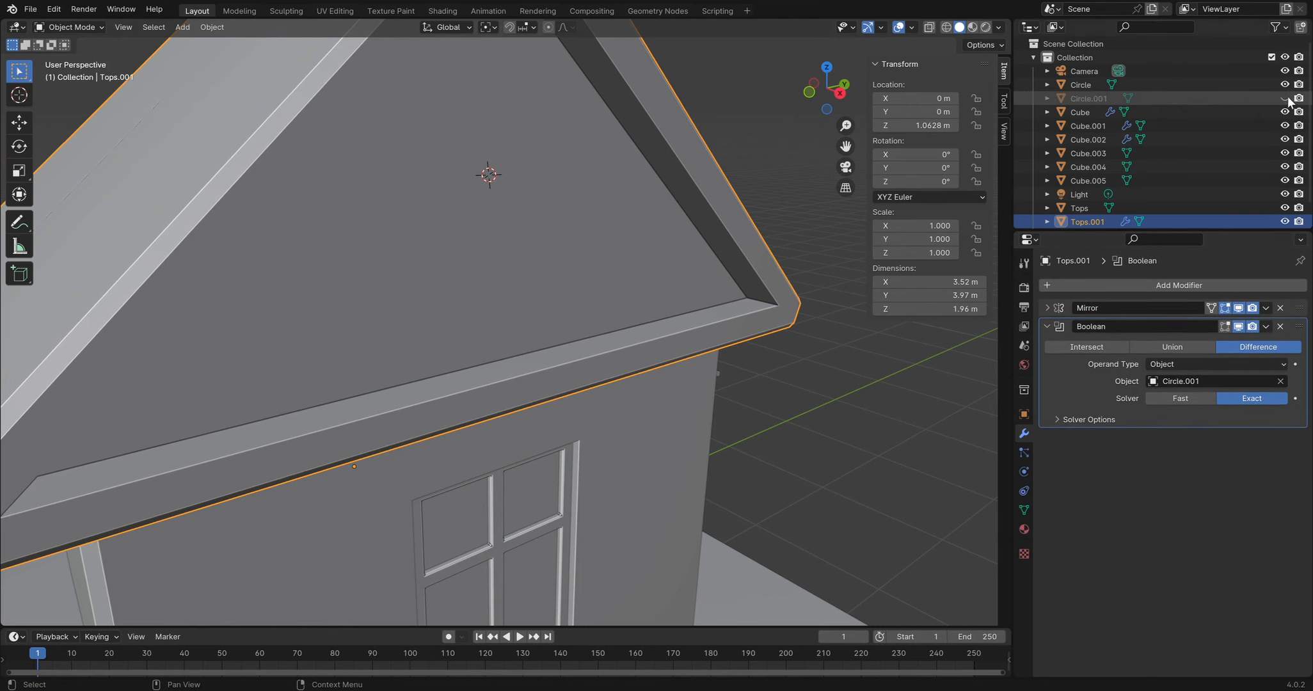
Try the Intersect and Union operations on the roof's Boolean modifier and restore Difference
left_click(1109, 347)
left_click(1143, 349)
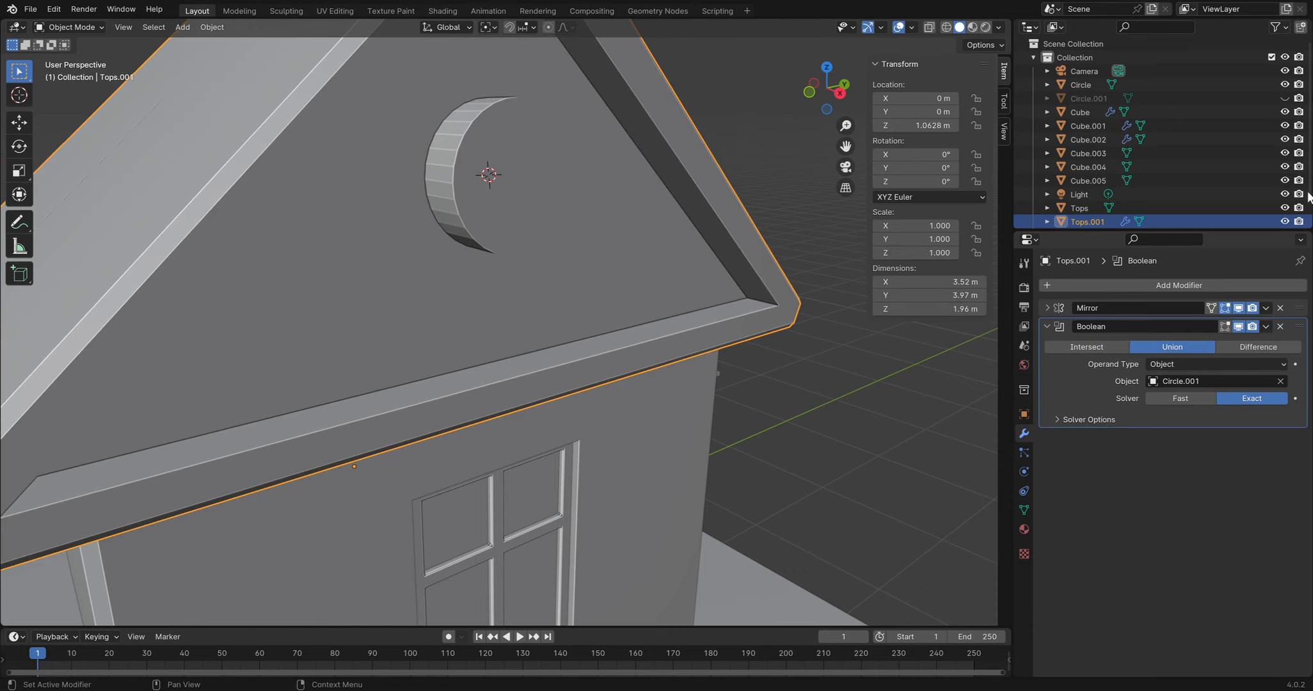
left_click(1286, 99)
left_click(1286, 99)
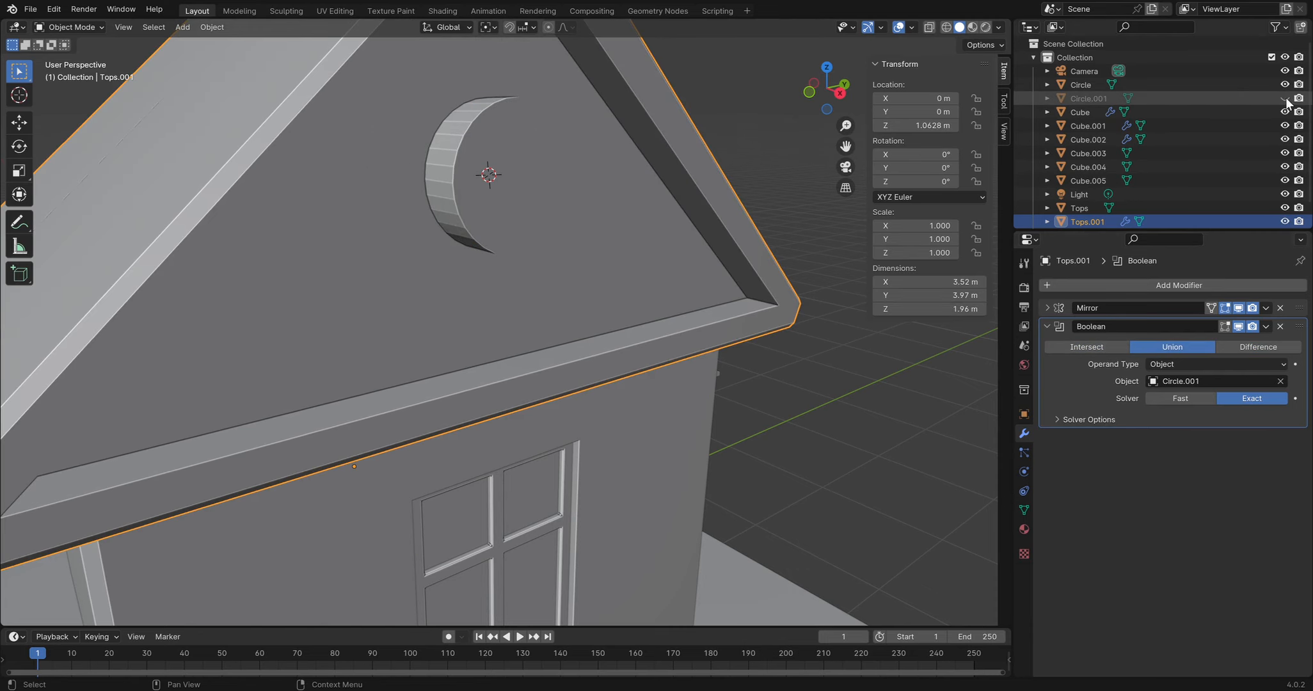
left_click(1245, 346)
left_click(1222, 365)
left_click(1223, 364)
Compare the Fast and Exact solvers on the roof's Boolean modifier and keep Fast
left_click(1188, 399)
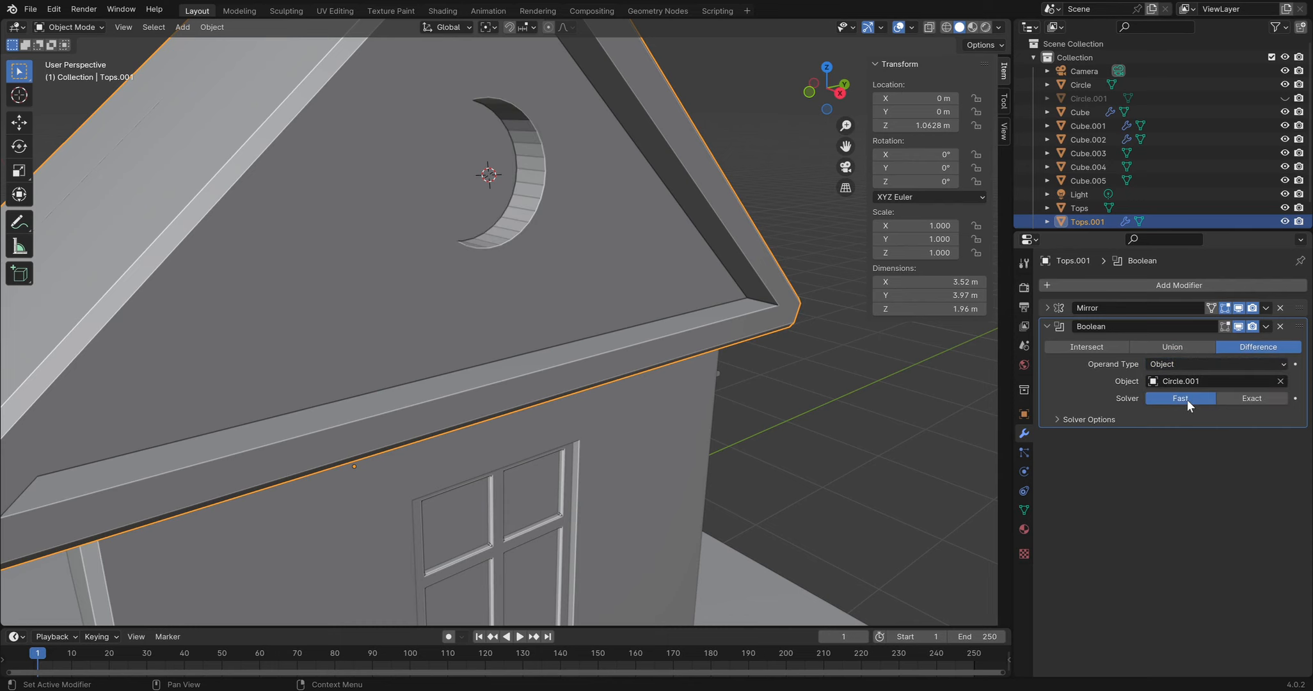
left_click(1252, 398)
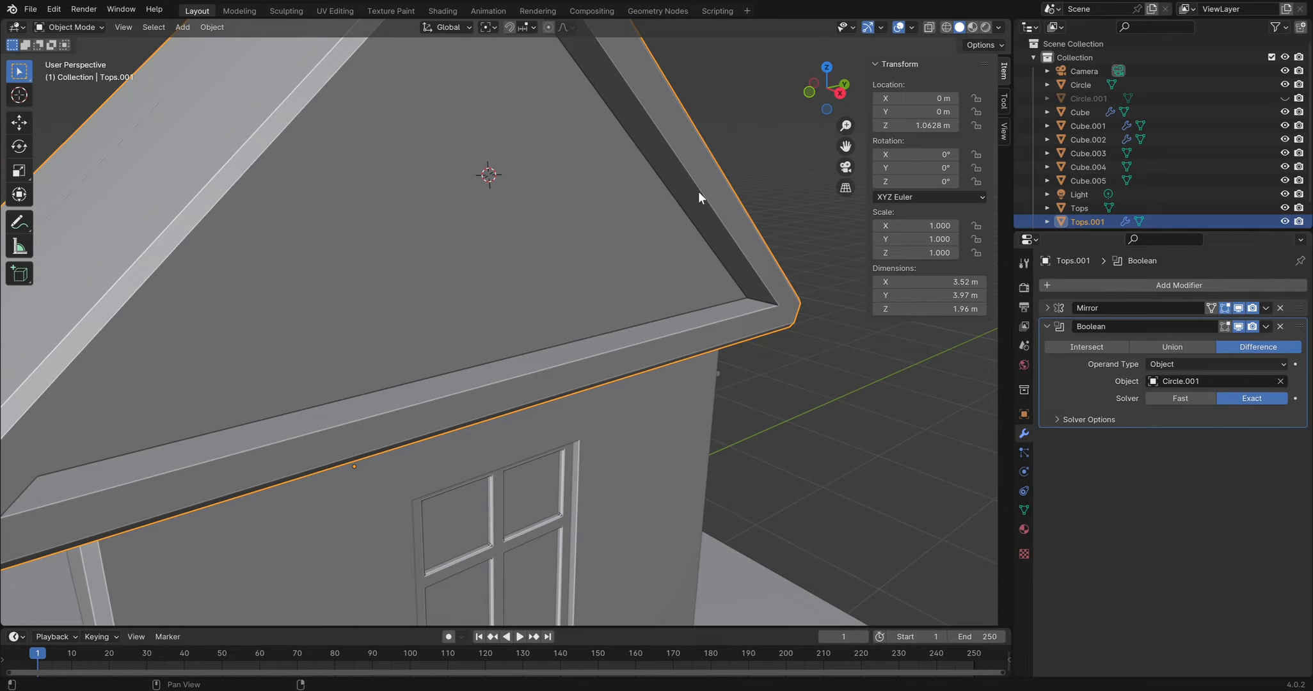
mouse_move(474, 148)
middle_mouse_down()
mouse_move(556, 199)
mouse_move(490, 141)
middle_mouse_up()
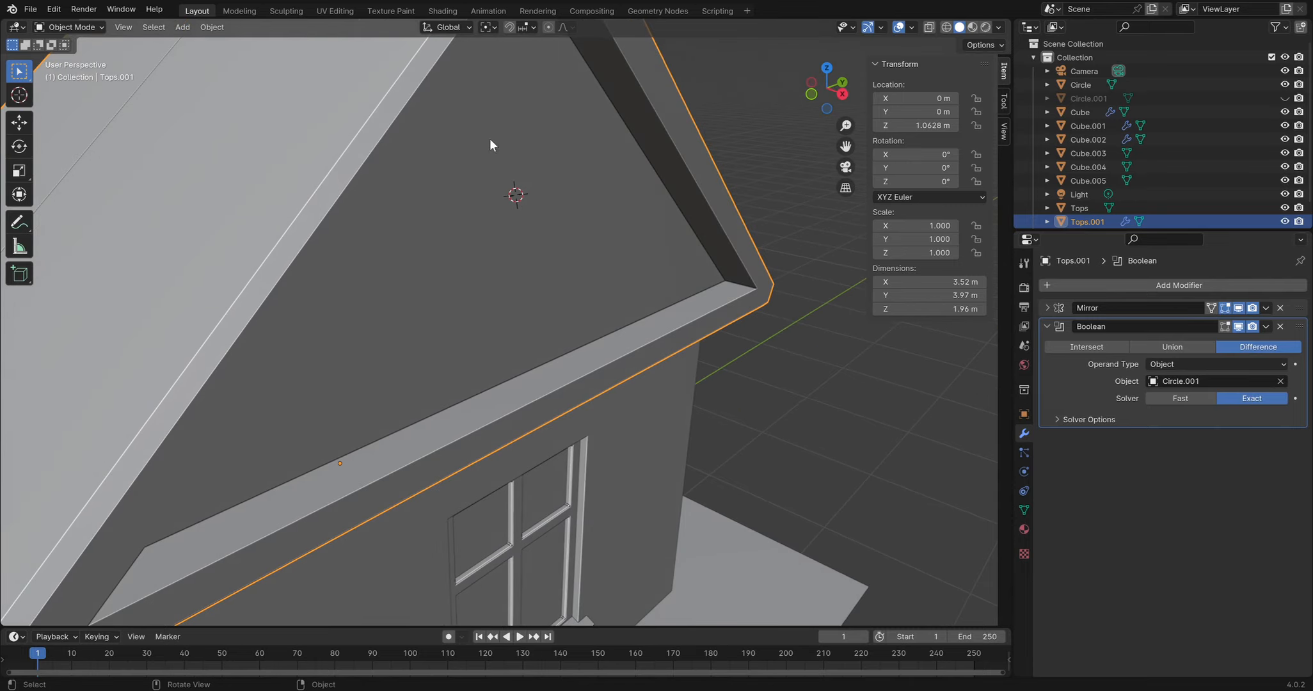
left_click(1180, 399)
middle_click_drag(581, 219, 704, 282)
middle_click_drag(469, 173, 577, 234)
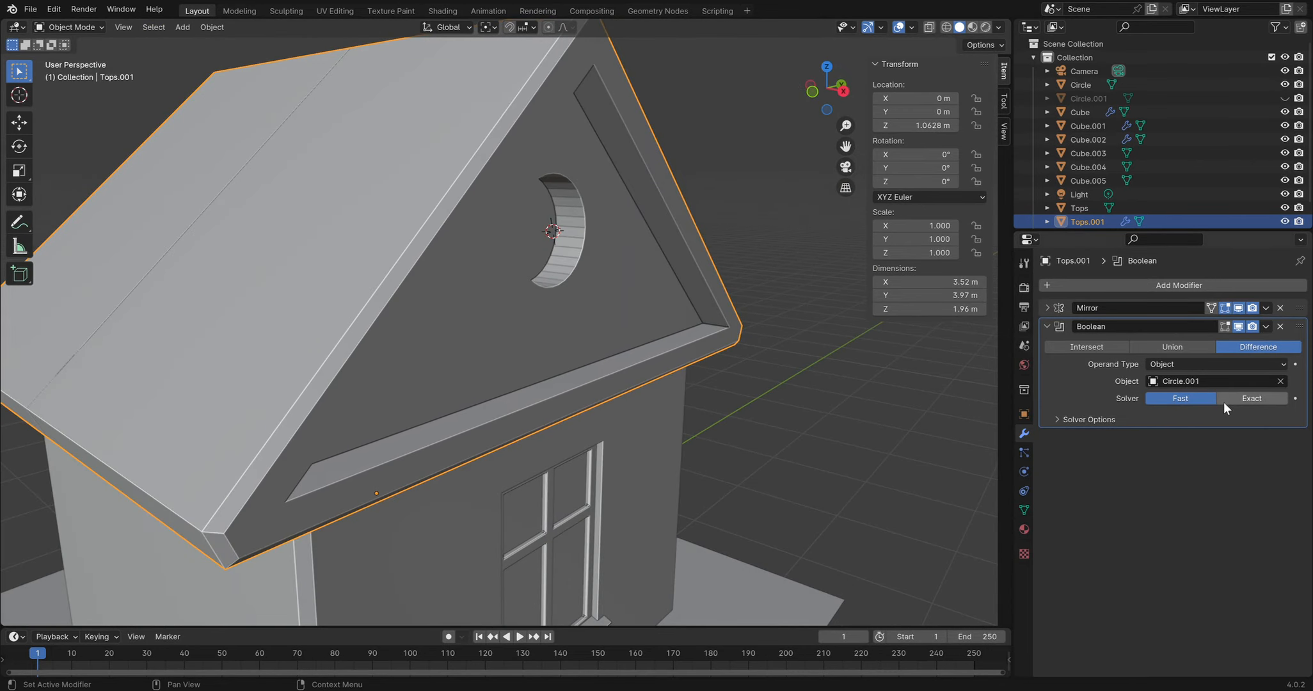
middle_click_drag(615, 250, 459, 259)
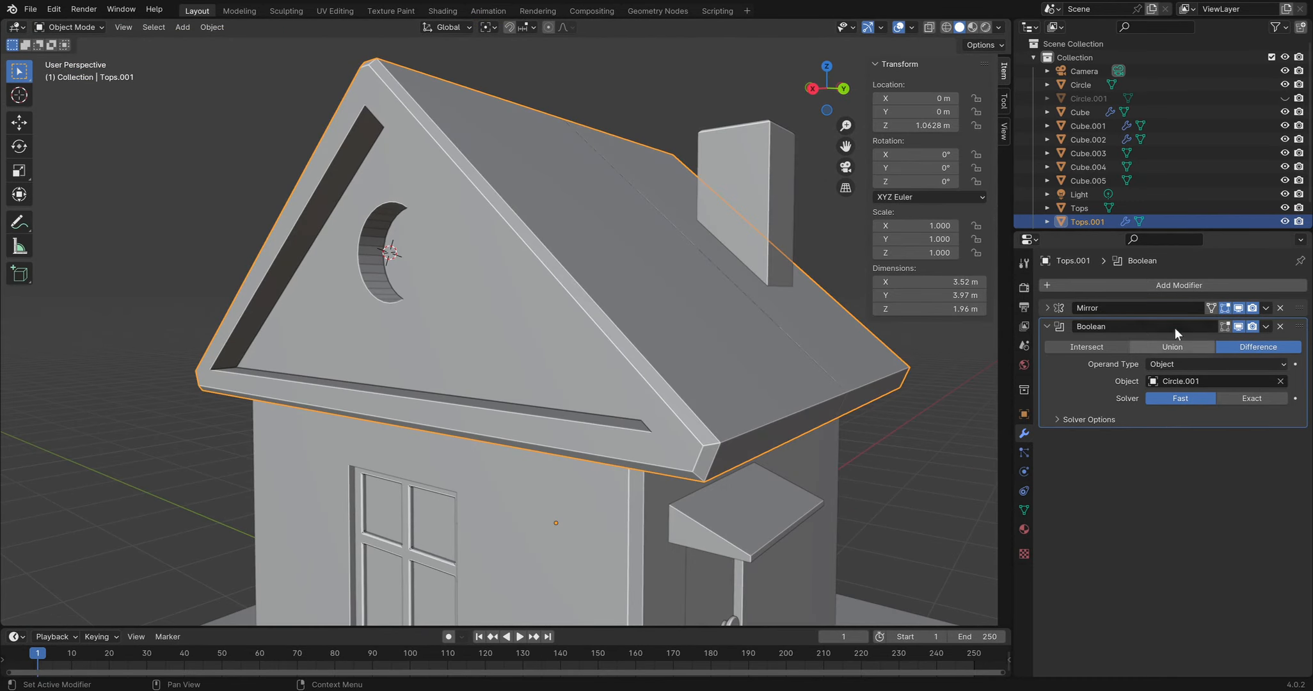
Move the roof's Boolean modifier above Mirror and inspect the gable cut, briefly using X-ray display
left_click_drag(1299, 328, 1299, 306)
middle_click_drag(320, 268, 292, 267)
scroll(485, 245, "up", 4)
middle_click_drag(486, 249, 500, 311)
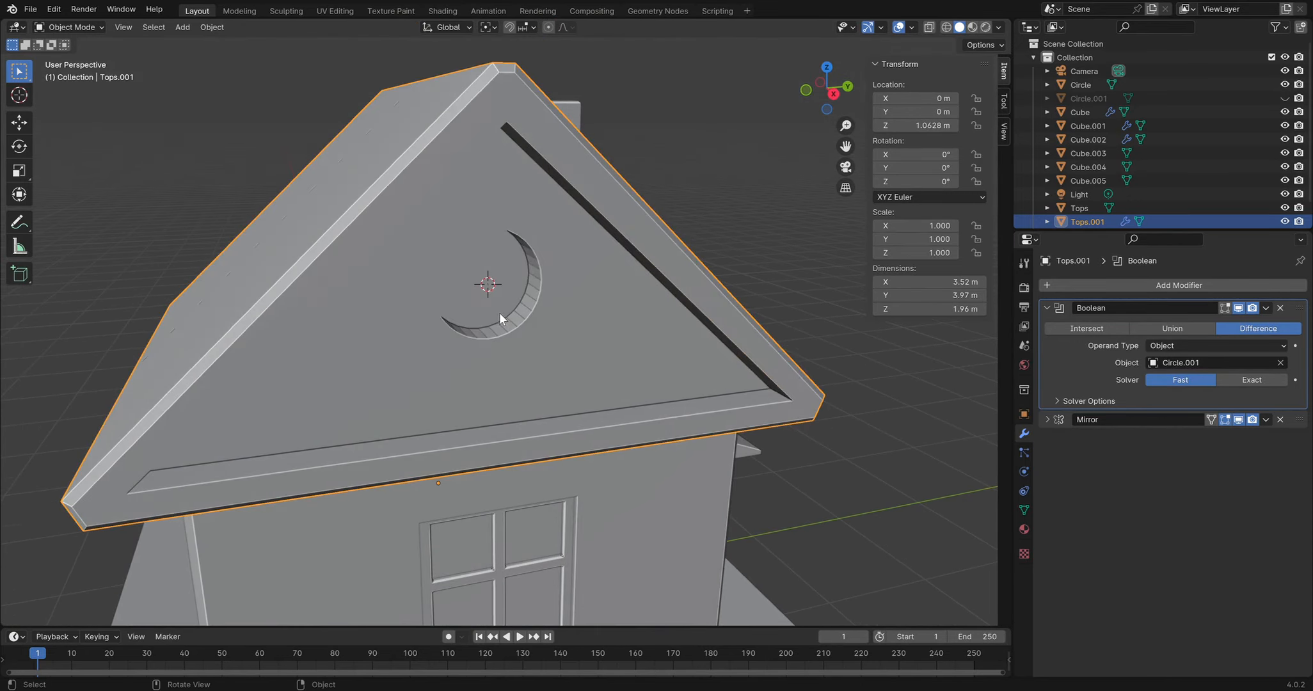
key("alt+z")
key("alt+z")
key("alt+a")
middle_click_drag(710, 262, 506, 315)
scroll(512, 286, "up", 2)
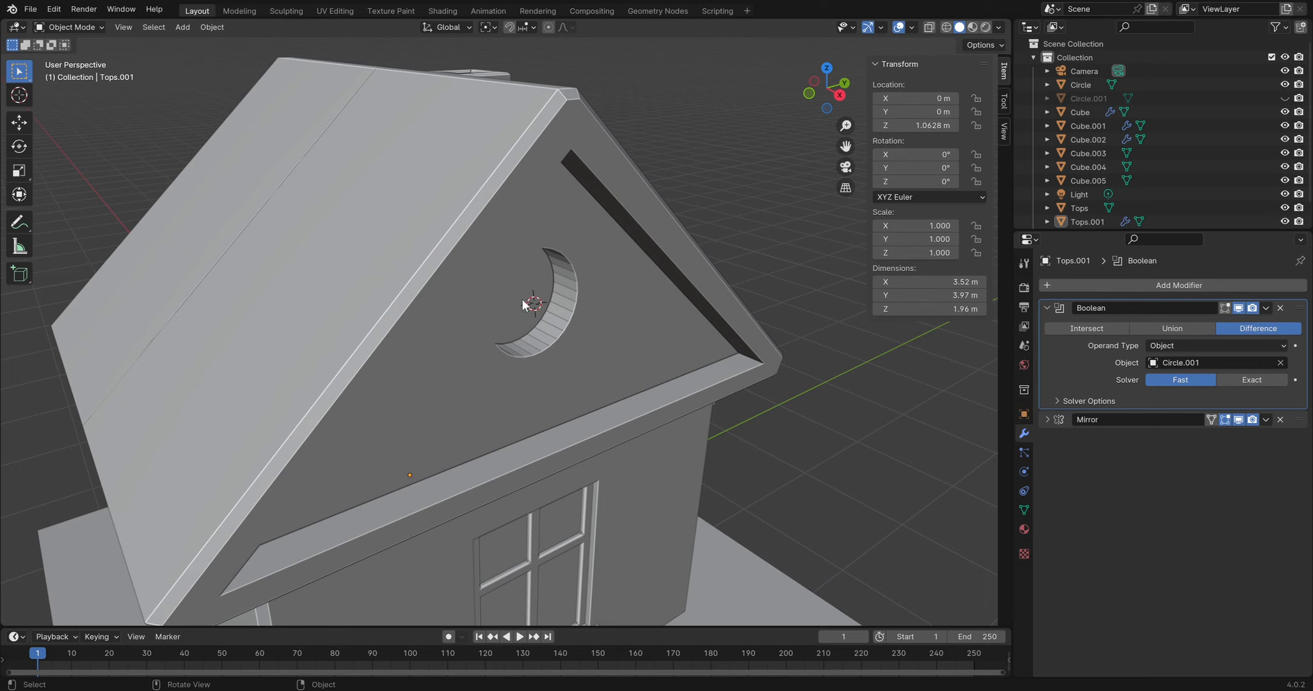
Open the roof mesh for editing and select the recessed triangular gable face in face selection mode
middle_click_drag(531, 289, 495, 326)
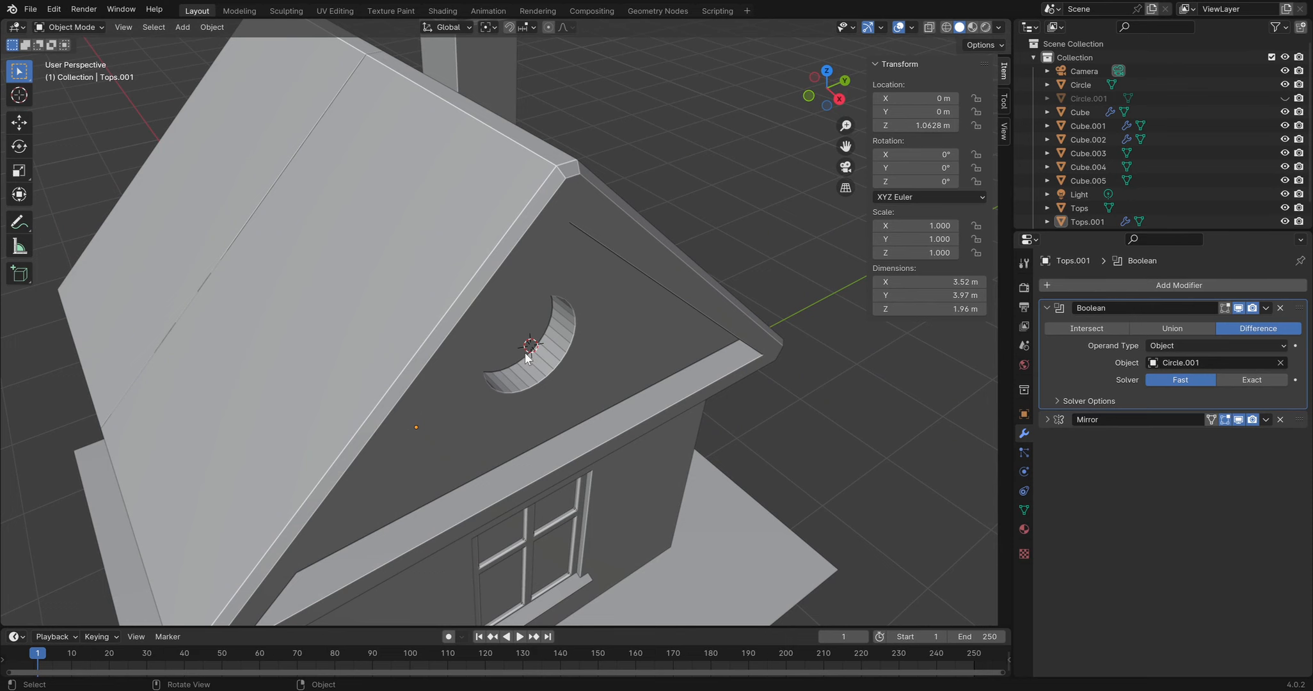
left_click(474, 366)
middle_click_drag(474, 366, 396, 227)
key("Tab")
left_click(402, 346)
middle_click_drag(328, 282, 320, 282)
left_click(19, 325)
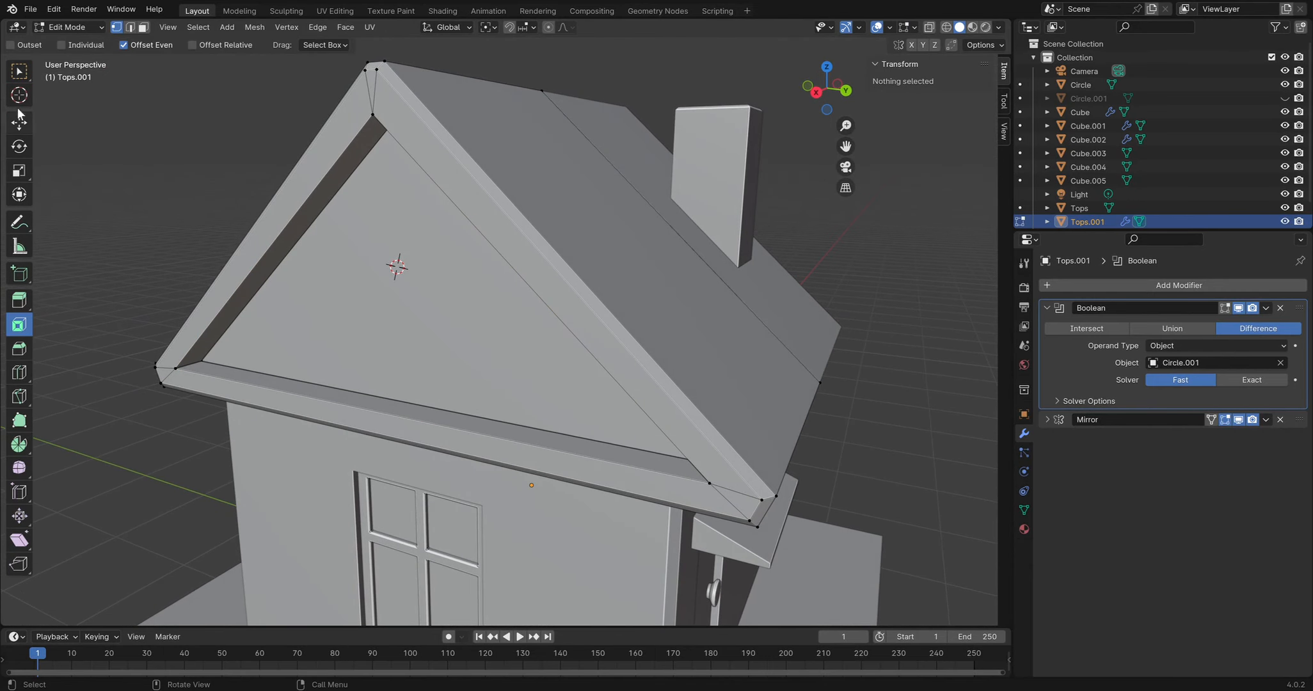
left_click(16, 79)
mouse_move(325, 327)
middle_mouse_down()
mouse_move(331, 305)
mouse_move(320, 314)
middle_mouse_up()
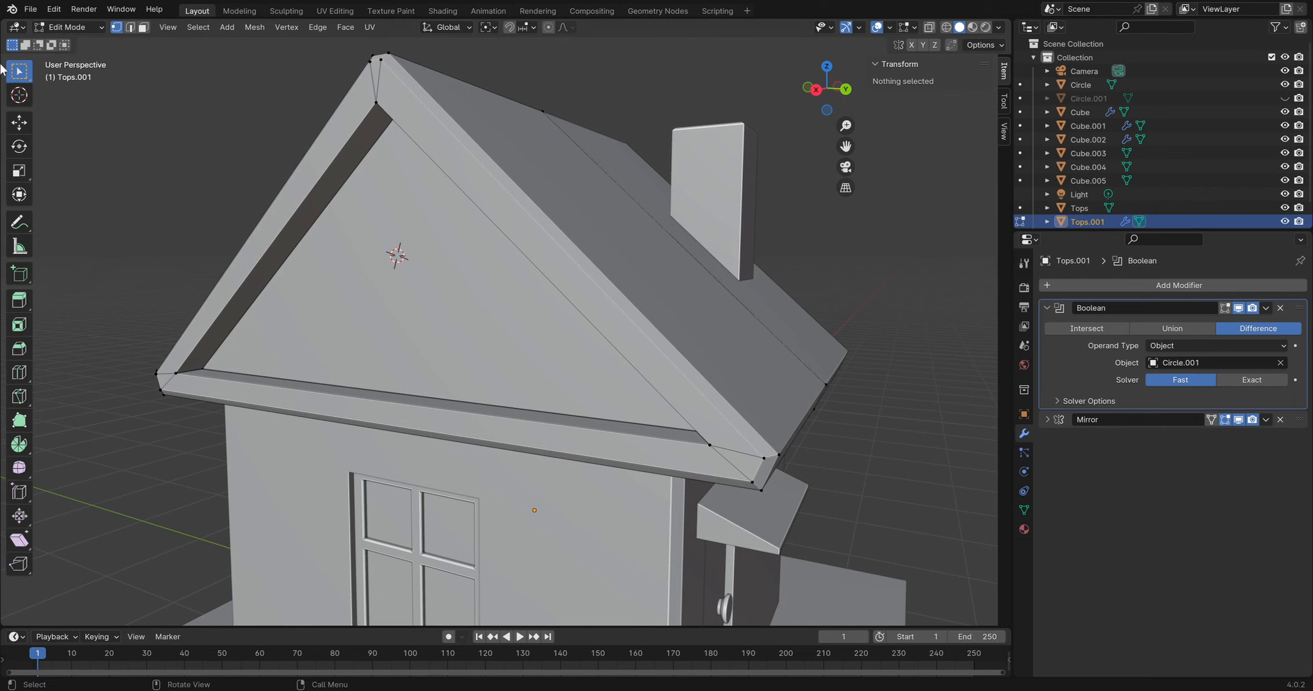
left_click(145, 28)
left_click(320, 282)
middle_click_drag(320, 282, 345, 282)
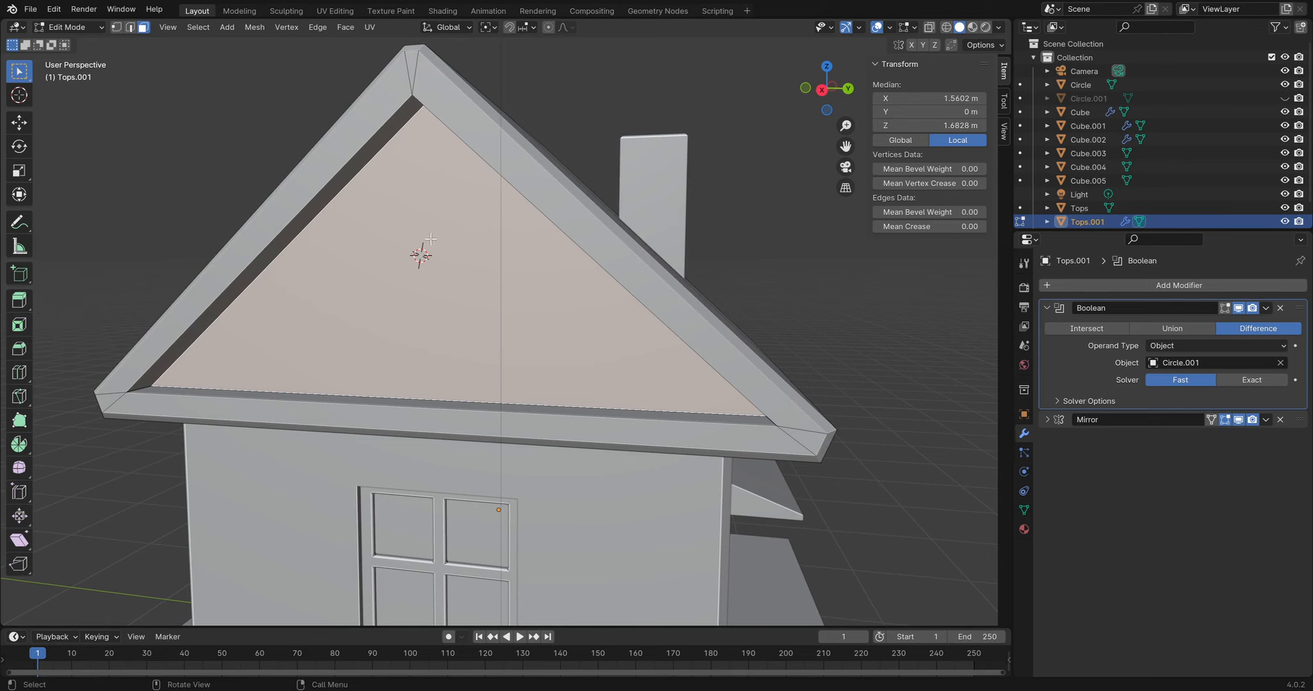
Examine the gable face and the surrounding roof edges from several angles in vertex selection mode
middle_click_drag(383, 236, 404, 84)
left_click(116, 27)
middle_click_drag(340, 378, 442, 385)
scroll(676, 394, "up", 3)
middle_click_drag(649, 402, 583, 354)
scroll(572, 373, "down", 2)
middle_click_drag(410, 289, 441, 277)
middle_click_drag(510, 233, 398, 279)
middle_click_drag(794, 90, 551, 187, "shift")
middle_click_drag(279, 306, 348, 275)
middle_click_drag(211, 330, 470, 222, "shift")
Try insetting the triangular gable face by about 0.36 m and undo the inset
left_click(21, 336)
mouse_move(346, 405)
left_mouse_down()
mouse_move(366, 416)
mouse_move(342, 435)
mouse_move(352, 390)
mouse_move(322, 405)
mouse_move(346, 354)
mouse_move(343, 431)
mouse_move(354, 369)
mouse_move(355, 409)
left_mouse_up()
left_click(356, 409)
middle_click_drag(347, 372, 420, 295)
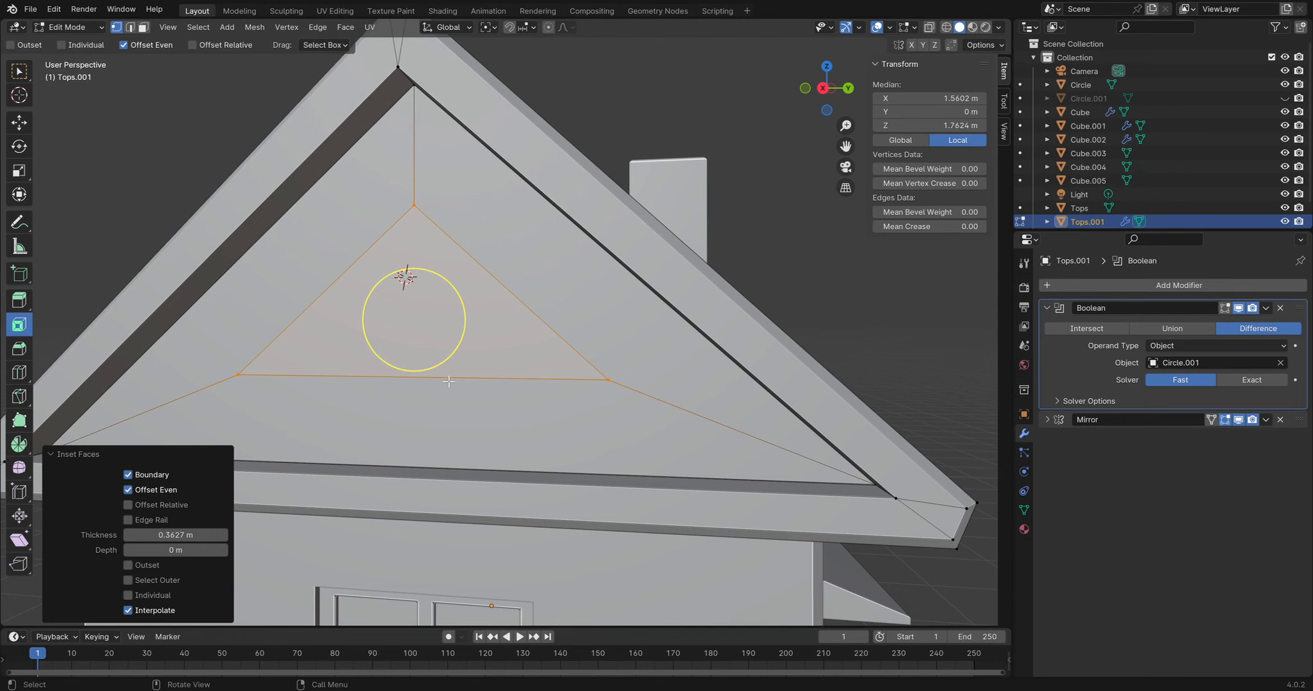
middle_click_drag(405, 340, 474, 274)
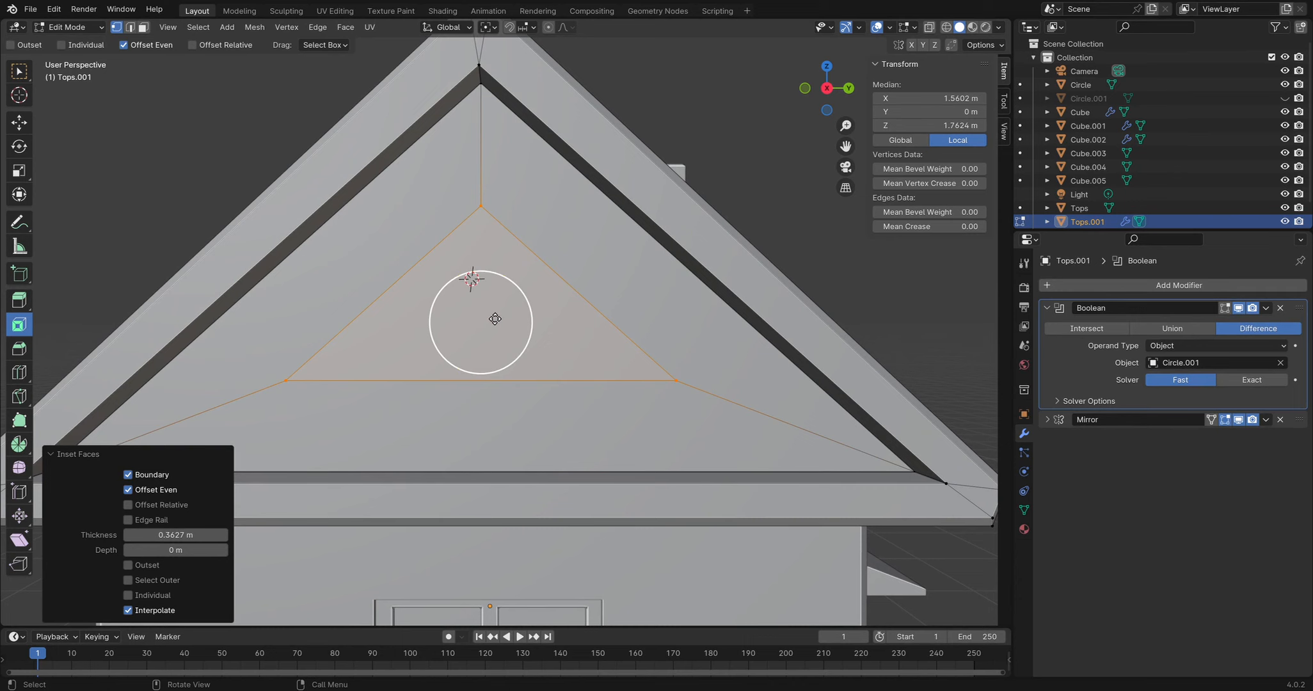
key("ctrl+z")
Return the roof to Object Mode and collapse its Boolean modifier's settings while reviewing the gable cut
middle_click_drag(503, 361, 800, 358)
key("Tab")
middle_click_drag(647, 206, 714, 423)
middle_click_drag(715, 301, 746, 238, "shift")
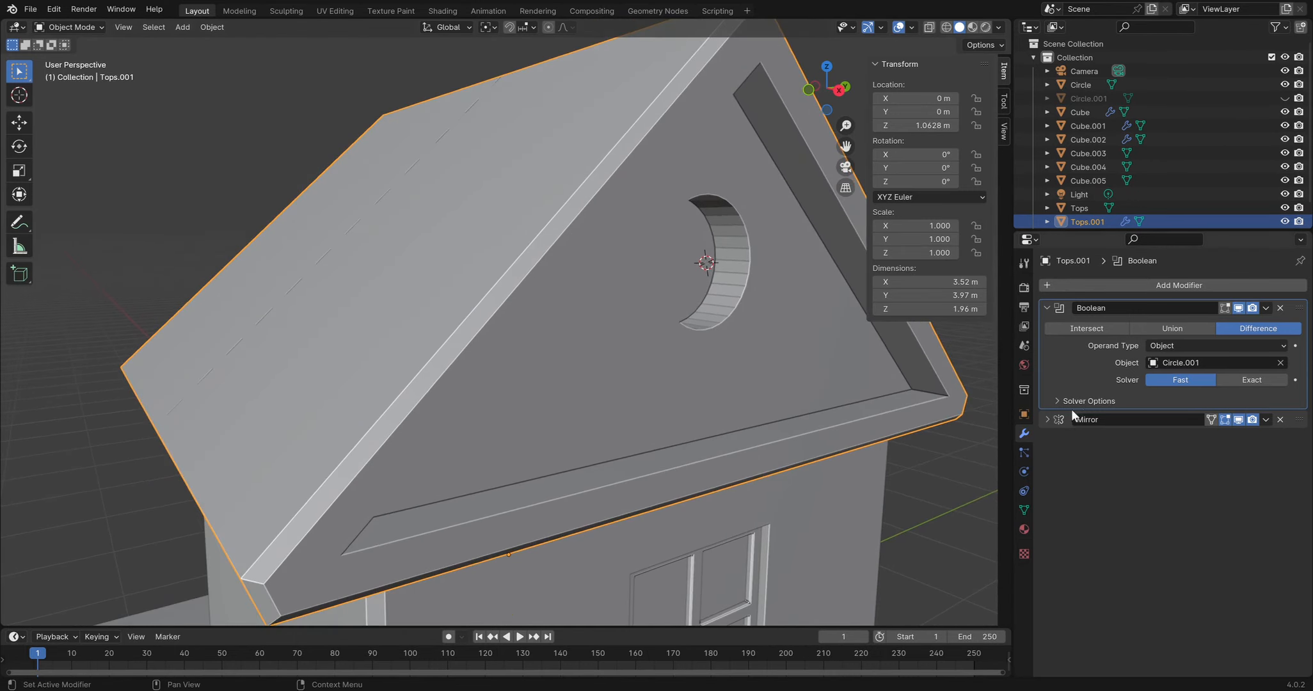
left_click(1047, 308)
middle_click_drag(736, 301, 424, 251)
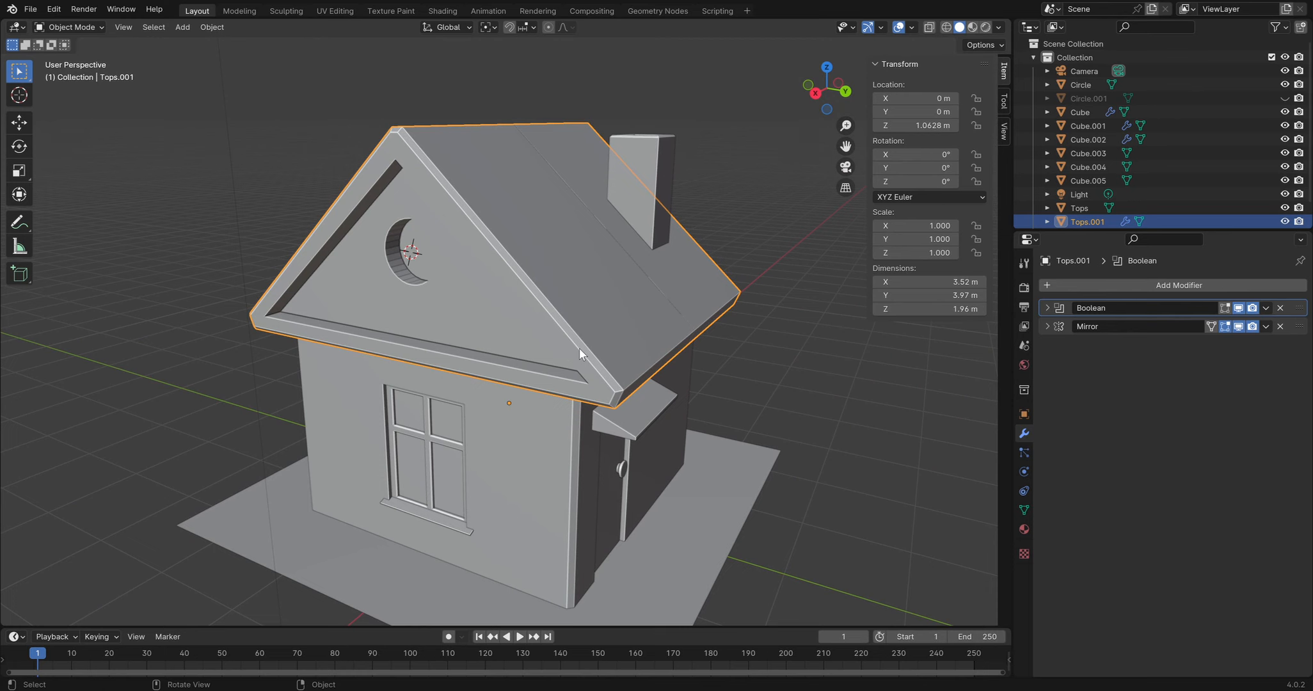
middle_click_drag(579, 348, 510, 258)
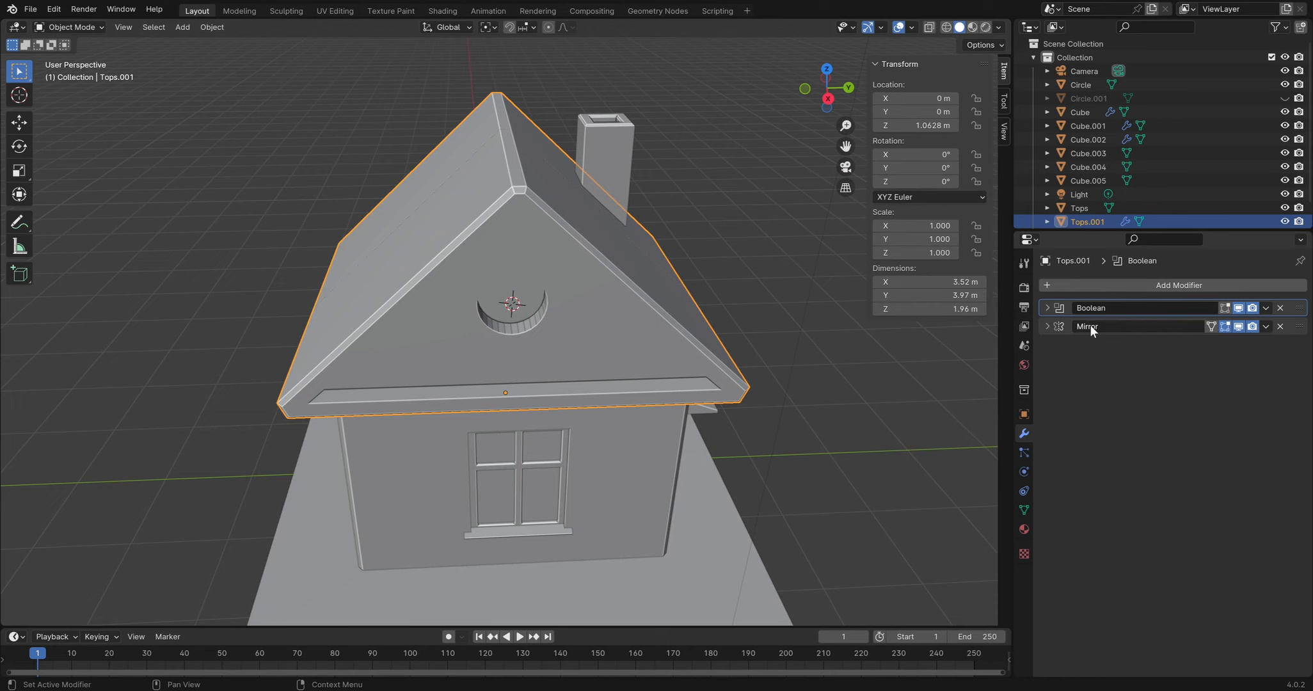
Place the 3D cursor on the roof slope near the front end of the ridge and add a 2 m plane there
middle_click_drag(493, 265, 583, 263)
middle_click_drag(539, 262, 446, 306)
scroll(360, 179, "up", 5)
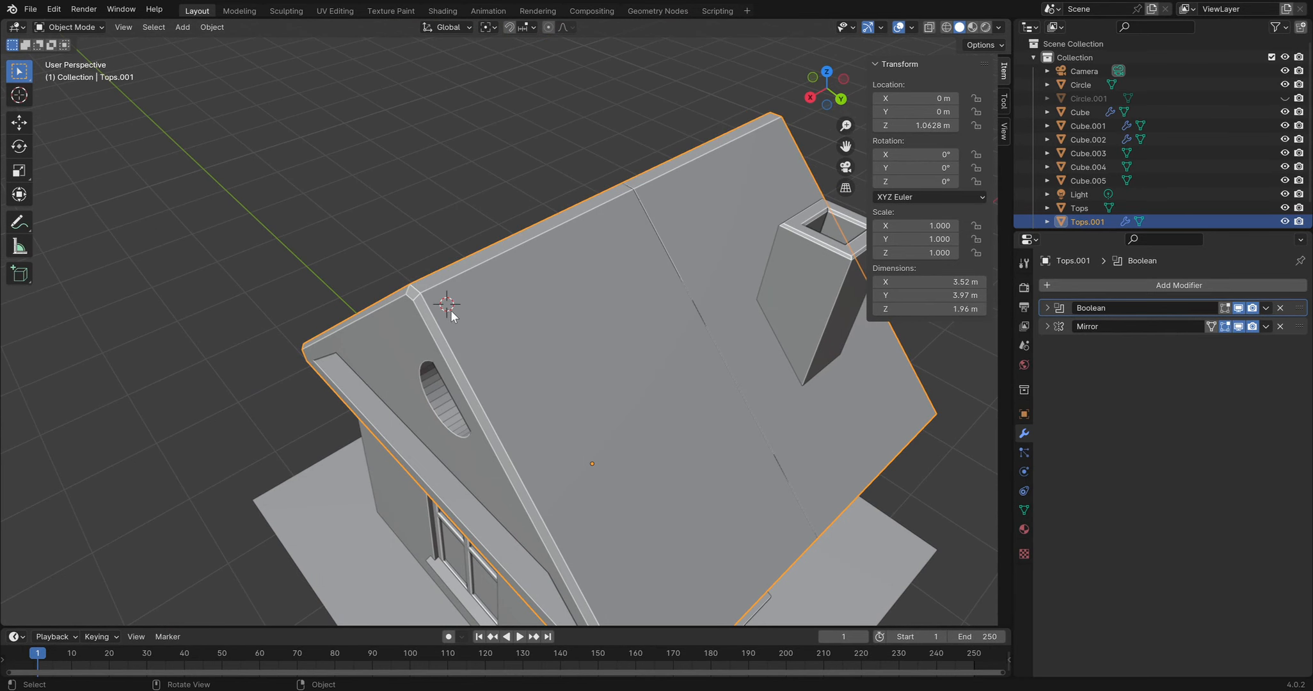
key("shift+a")
mouse_move(451, 299)
left_click(508, 306)
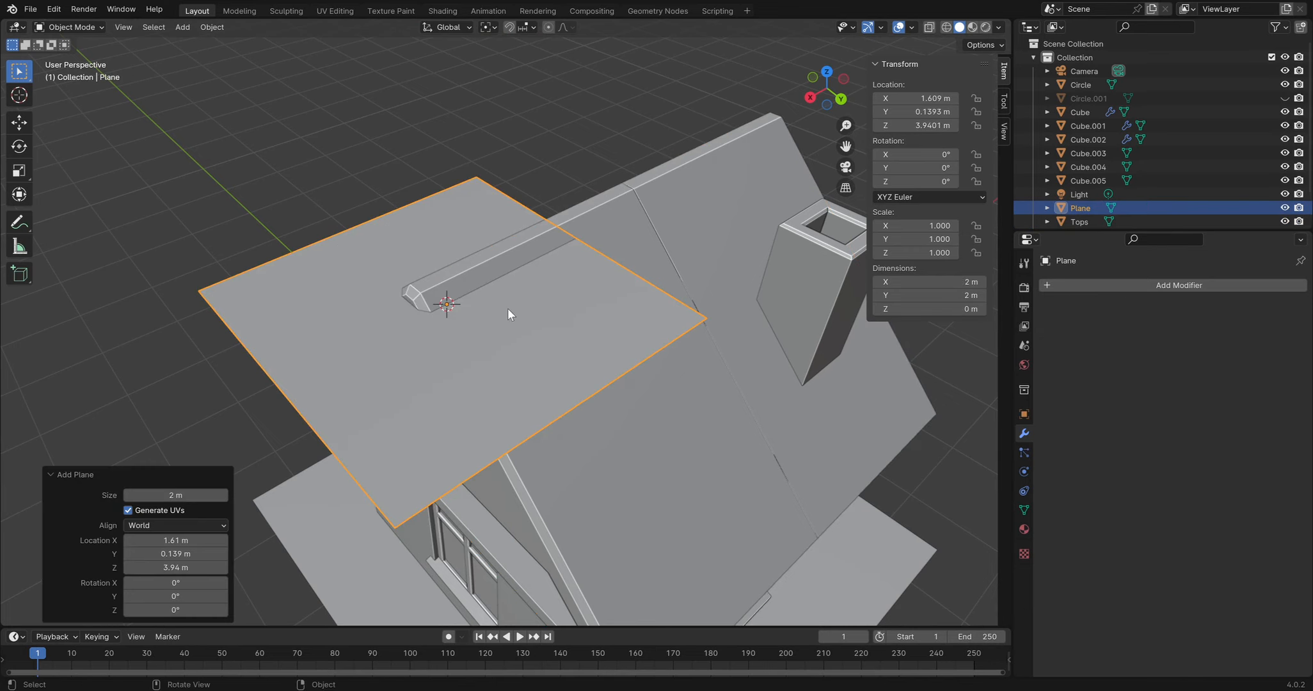
In the right view, rotate the plane to about -43.6° on X to follow the roof slope and scale it to about 0.139
middle_click_drag(509, 308, 686, 302)
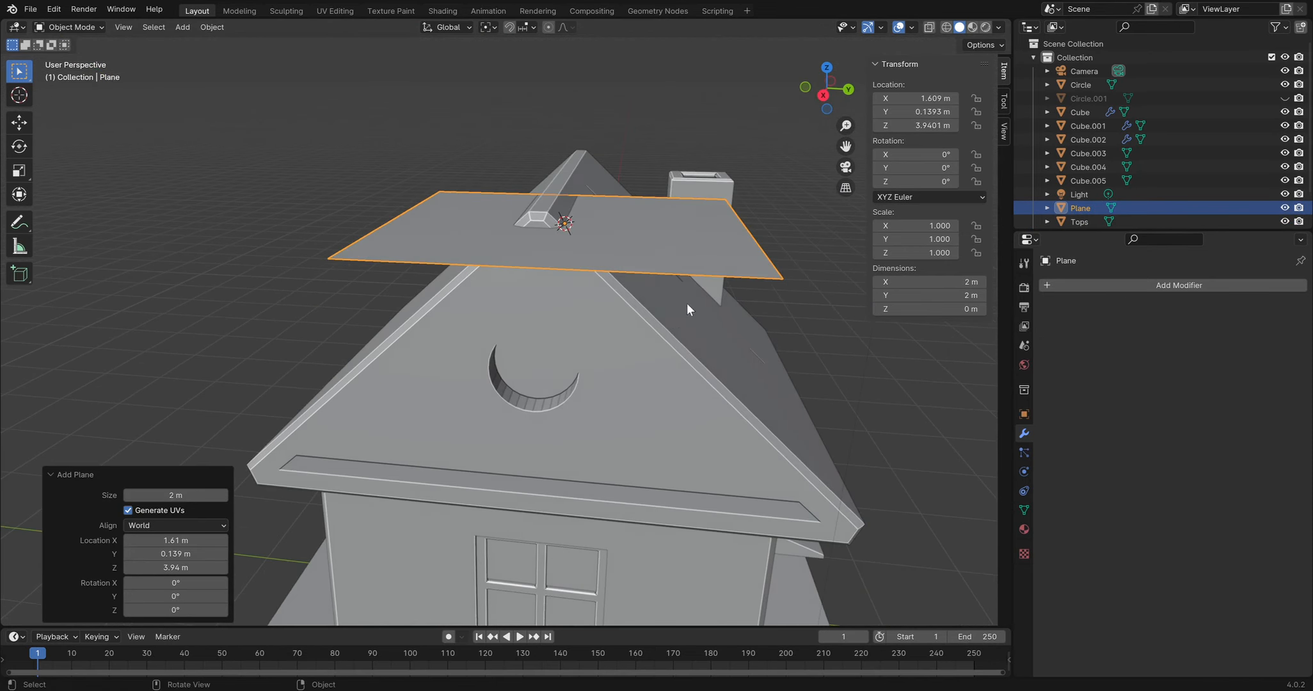
key("r")
key("Escape")
key("KP_3")
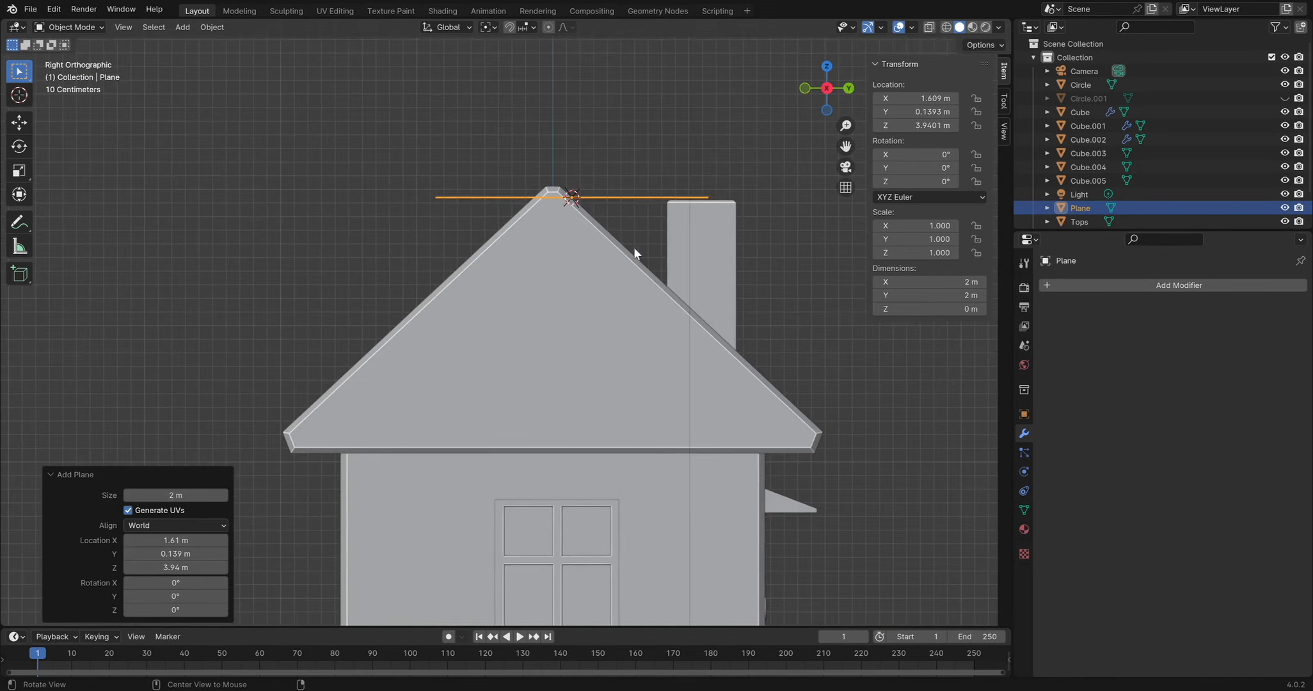
key("r")
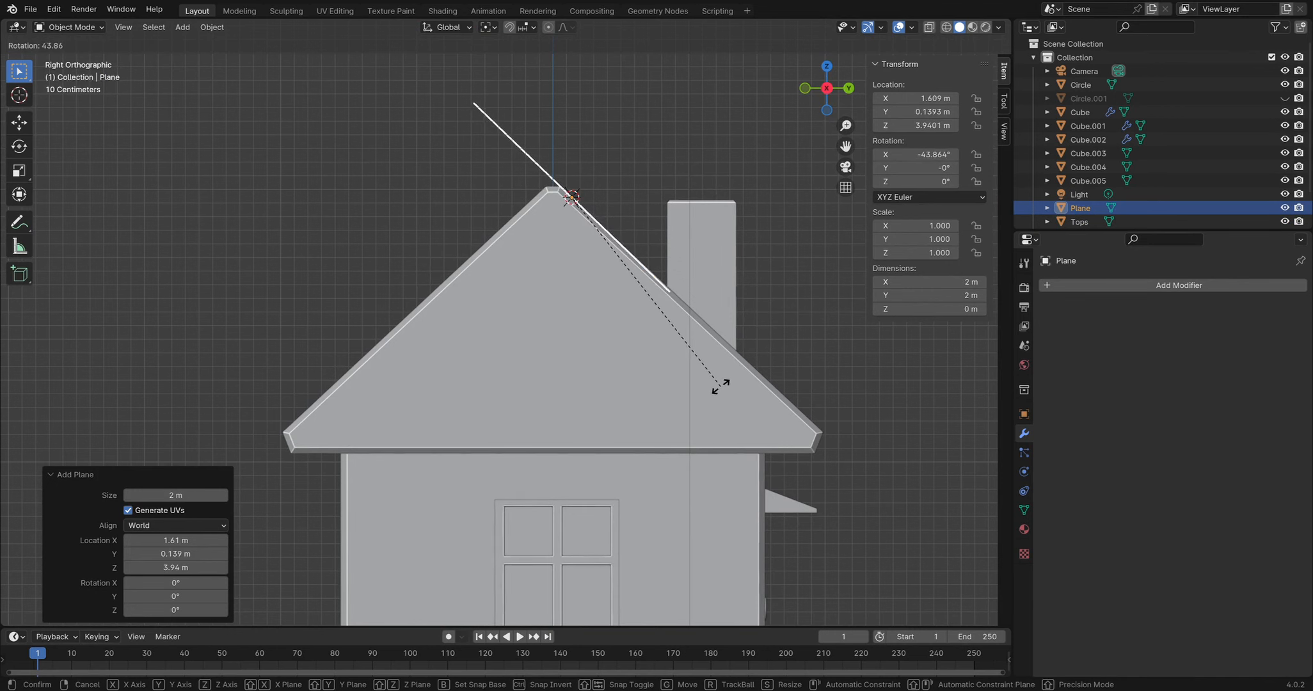
left_click(719, 375)
key("s")
left_click(605, 203)
Move the small plane onto the roof slope beside the ridge and fine-tune its X rotation to about -42.8°
key("ctrl+KP_1")
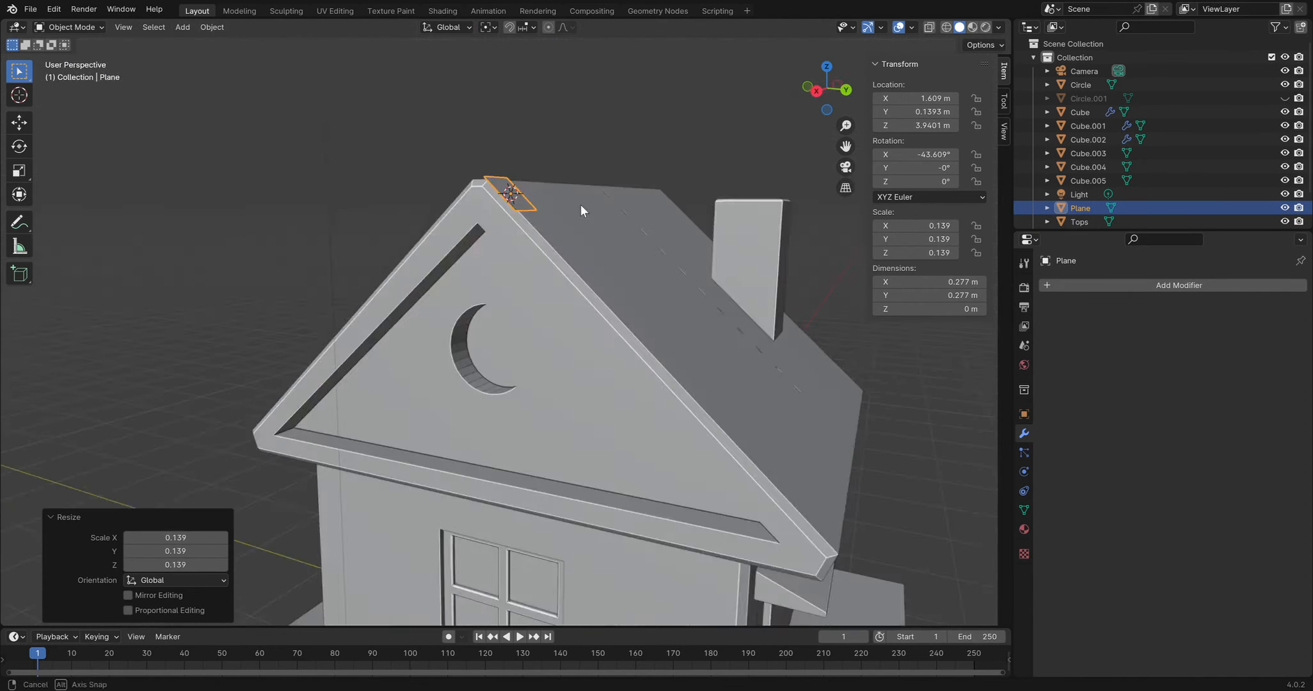
scroll(412, 150, "up", 2)
middle_click_drag(412, 150, 499, 231, "shift")
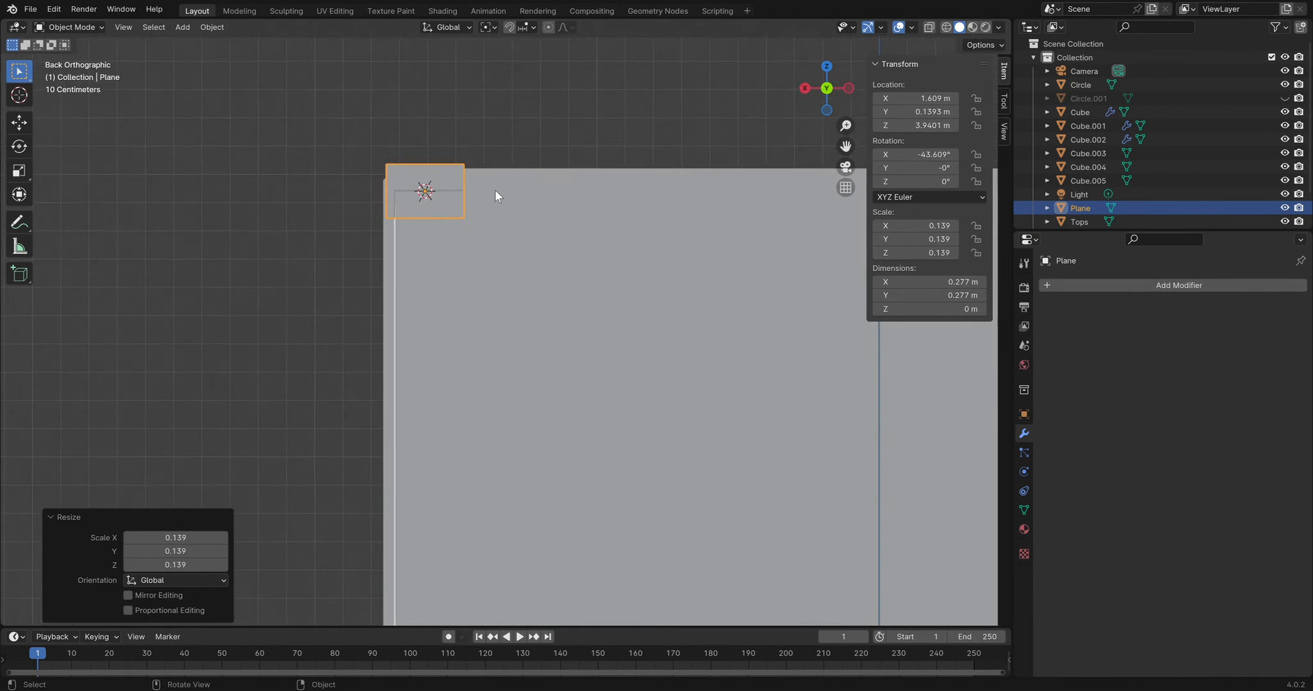
key("KP_3")
scroll(690, 196, "up", 1)
middle_click_drag(739, 208, 625, 267, "shift")
key("g")
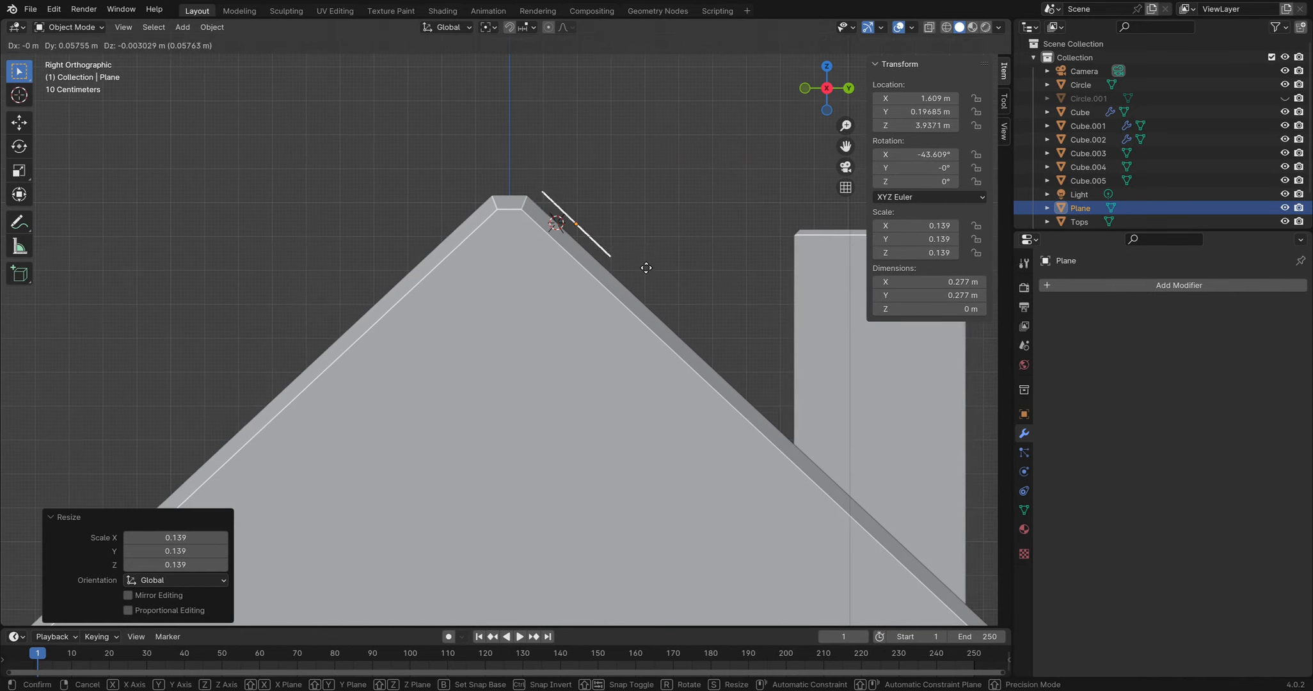
left_click(624, 261)
middle_click_drag(681, 195, 593, 265, "shift")
scroll(608, 267, "up", 1)
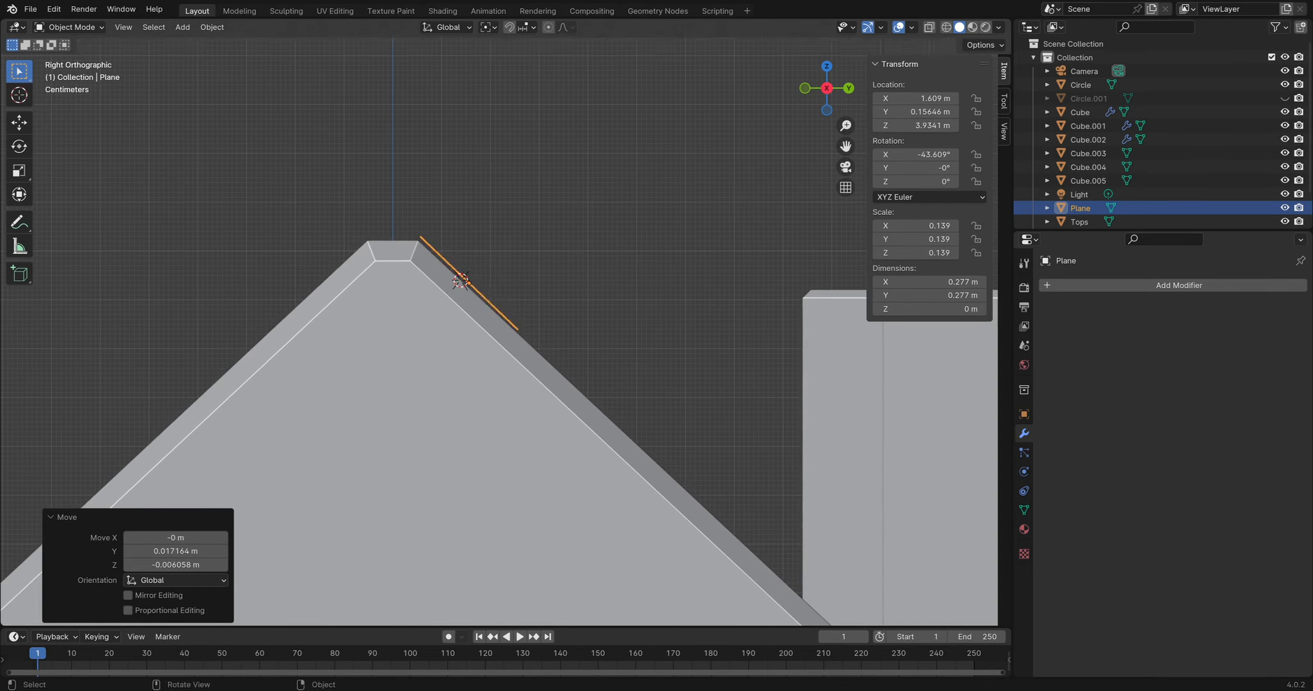
key("r")
left_click(669, 280)
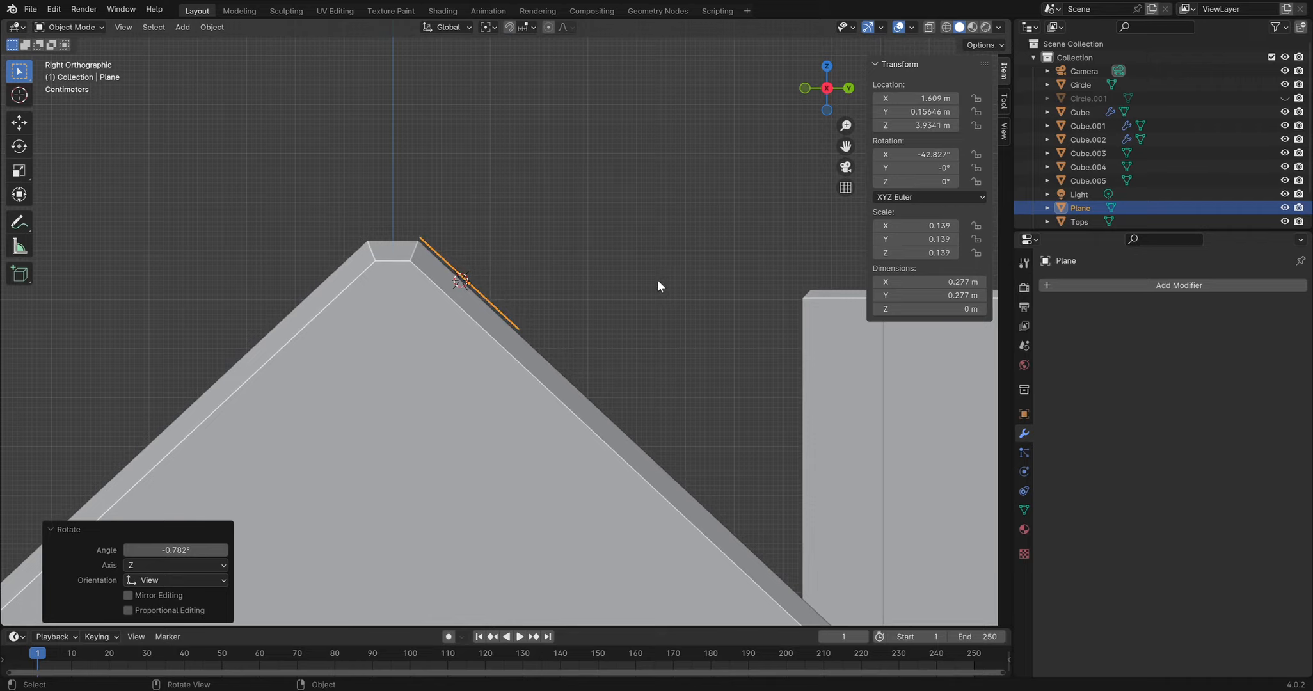
Narrow the plane along X to about 0.21 m, keeping it at the roof's front upper corner
scroll(596, 265, "up", 1)
middle_click_drag(596, 266, 683, 314)
key("s")
key("x")
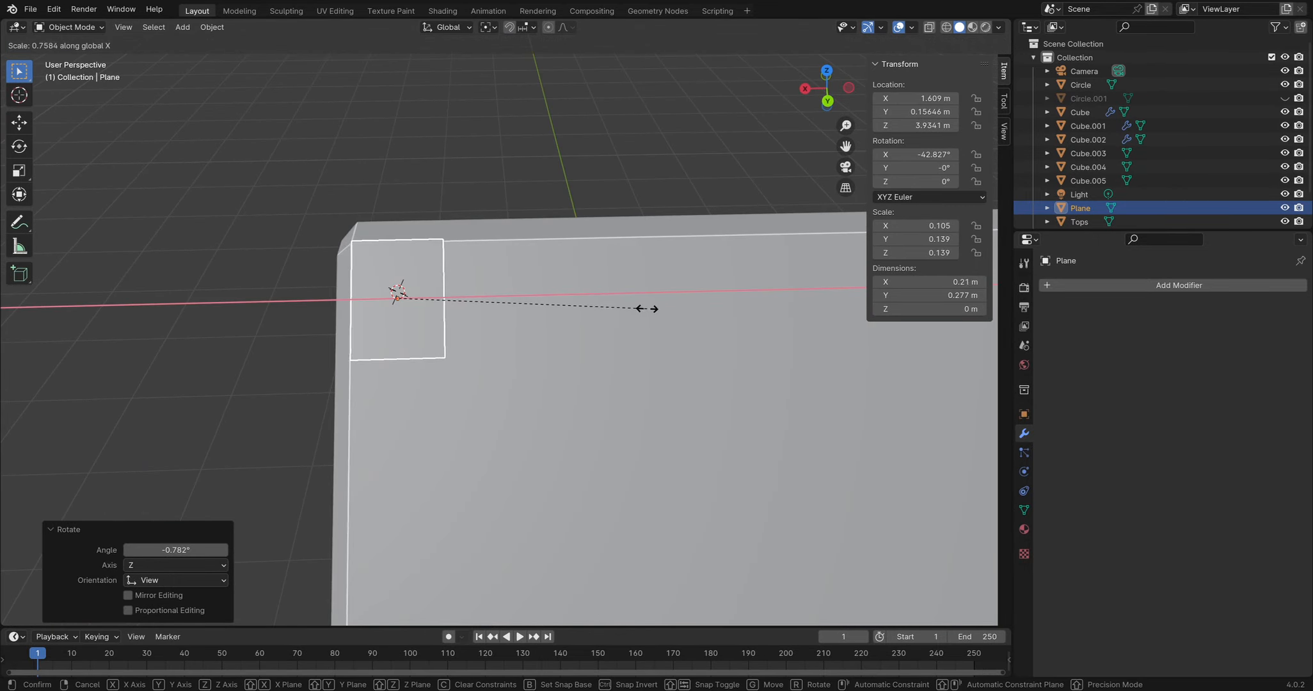
left_click(642, 309)
middle_click_drag(408, 242, 356, 250)
key("g")
left_click(630, 304)
Isolate the plane in local view and divide it with four evenly spaced lengthwise loop cuts
key("KP_Divide")
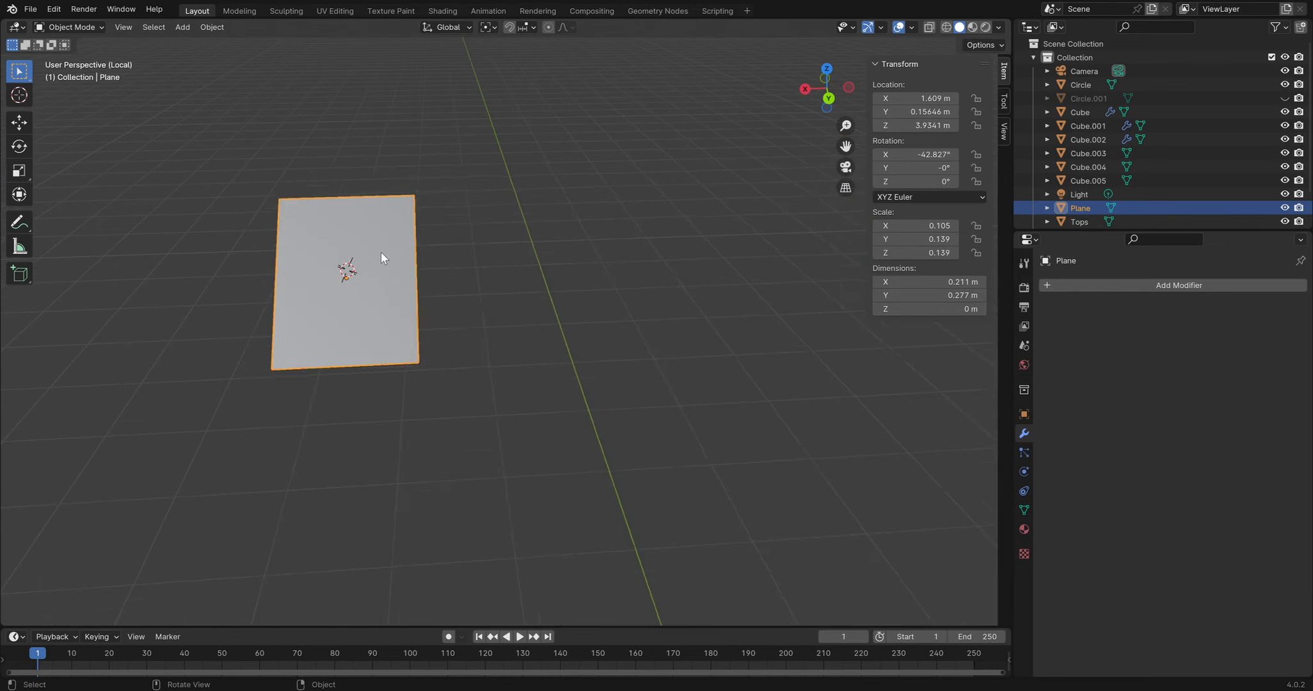
scroll(397, 281, "down", 4)
middle_click_drag(424, 311, 366, 318)
key("Tab")
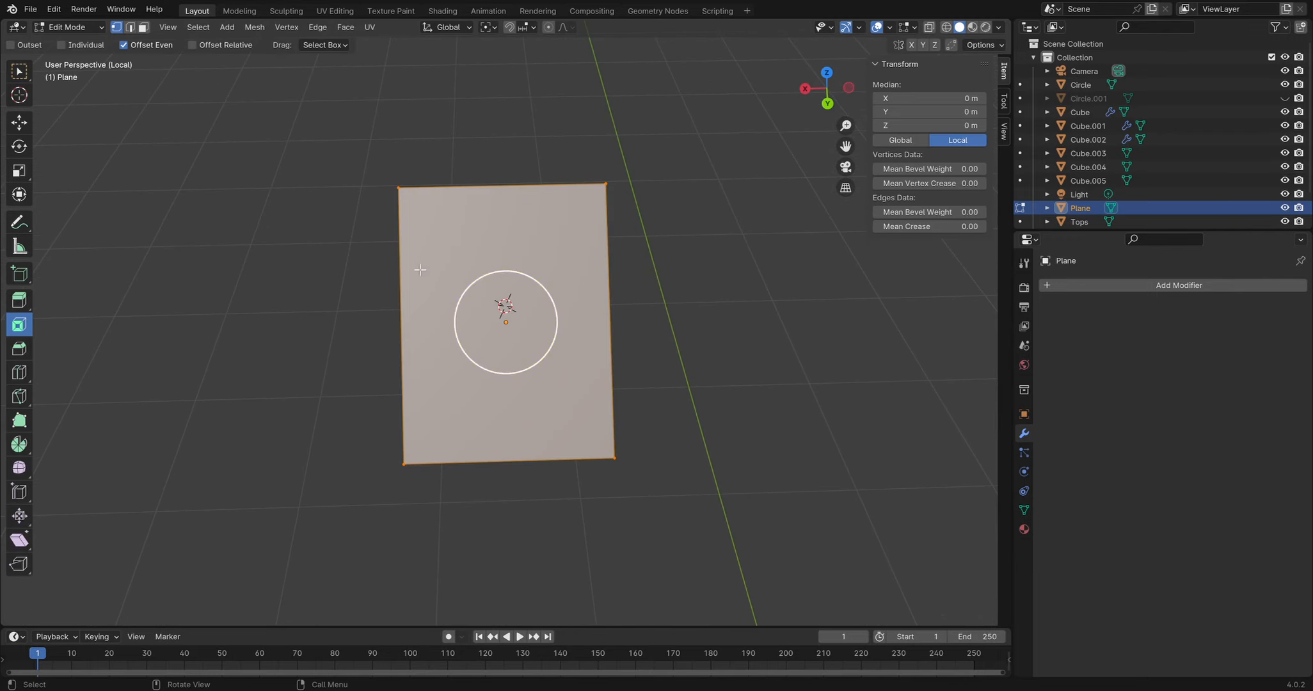
left_click(18, 374)
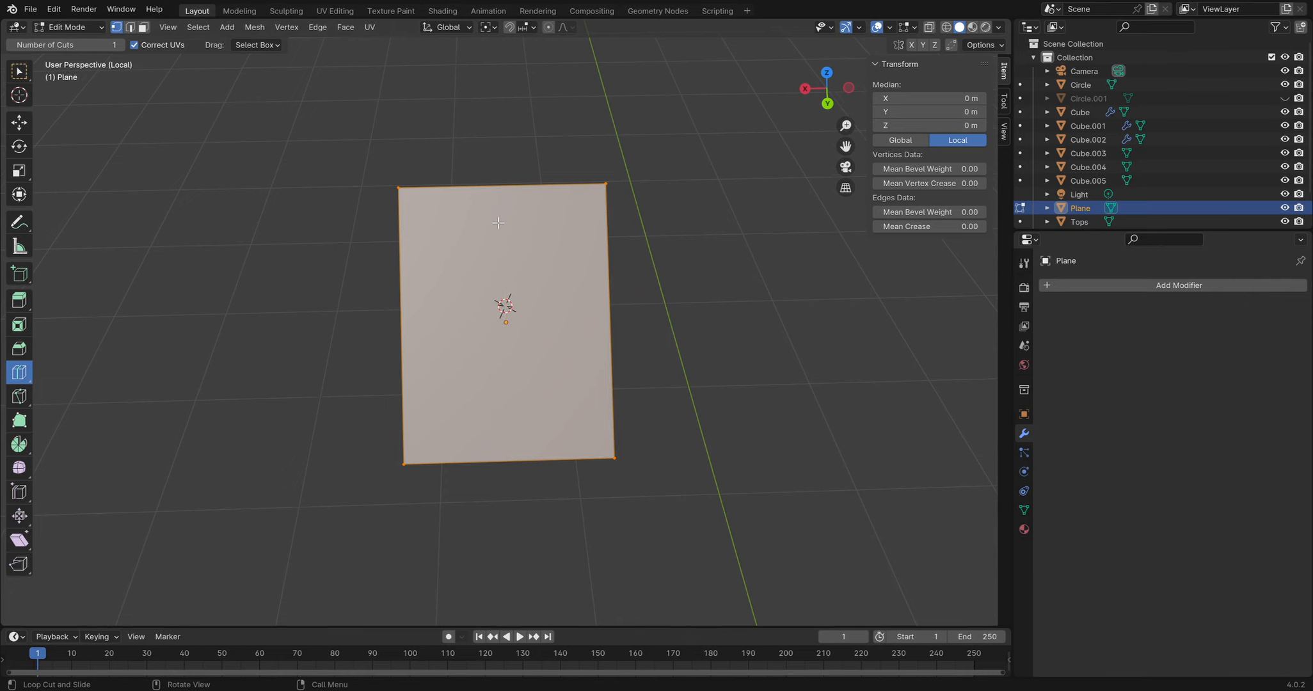
left_click(514, 194)
left_click(224, 490)
left_click(224, 490)
left_click(224, 490)
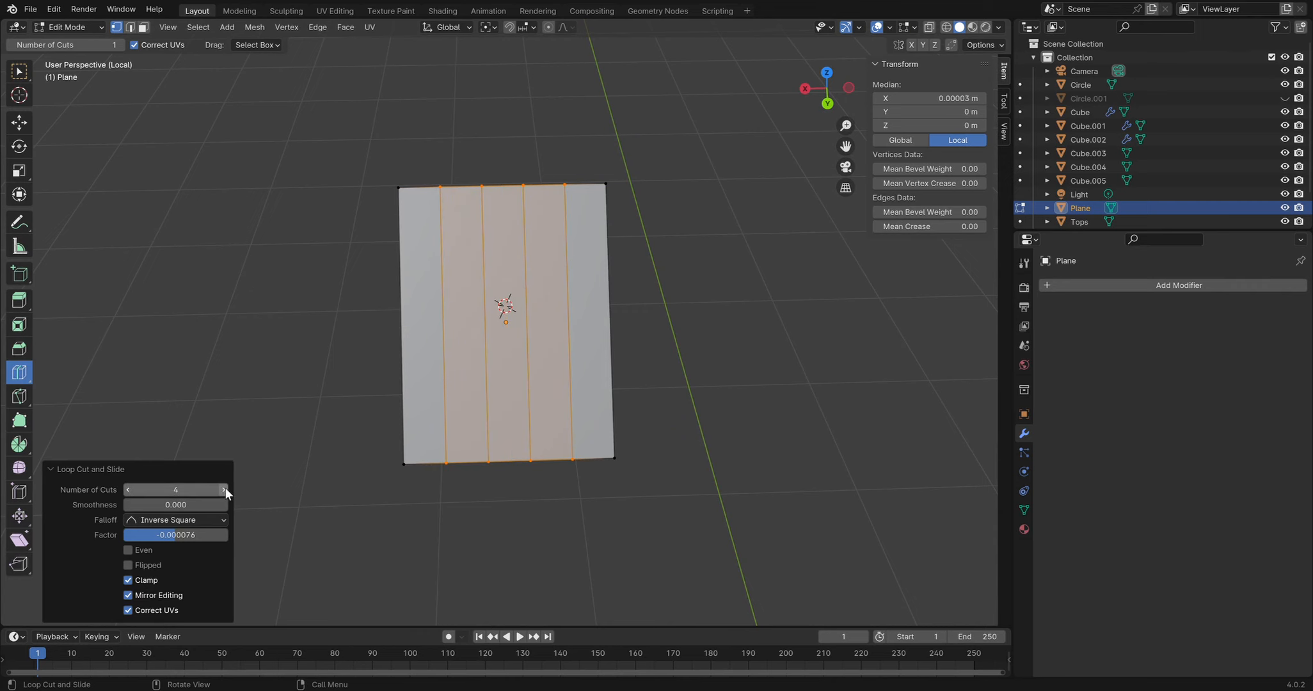
Select the plane's middle strip and raise it about 0.025 m along its local Z axis
left_click(19, 70)
middle_click_drag(642, 343, 478, 236)
left_click_drag(478, 236, 525, 435)
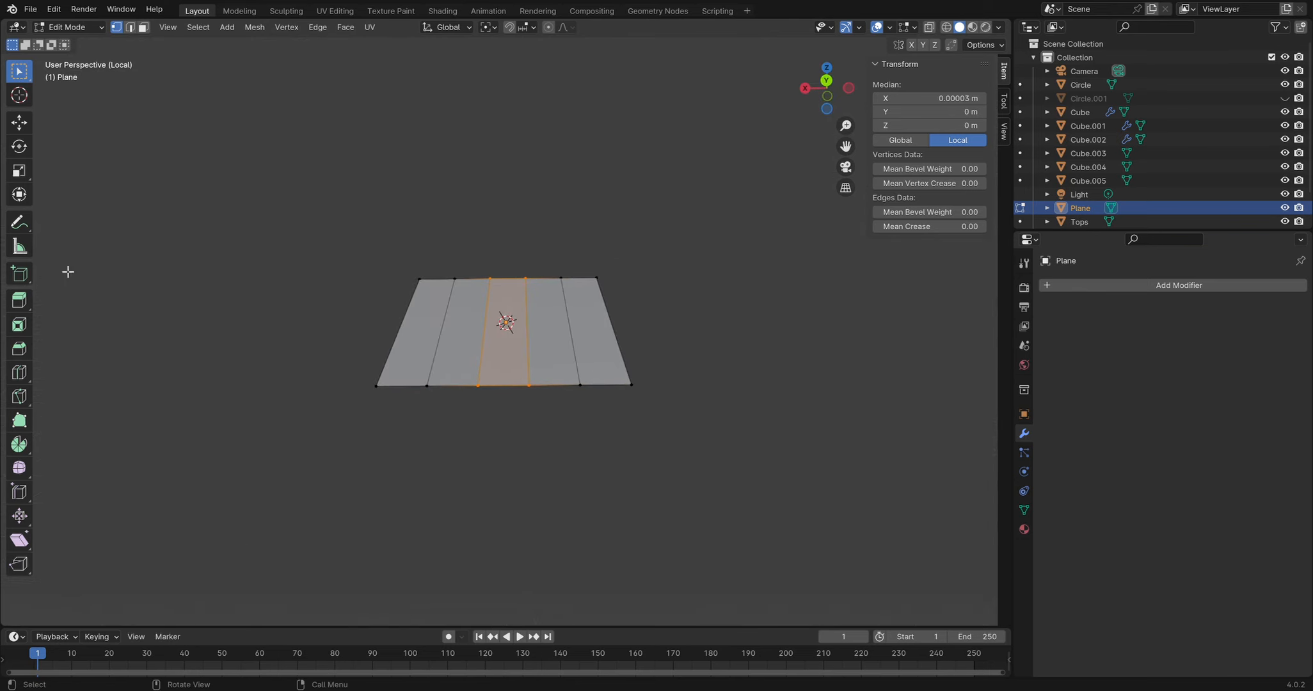
middle_click_drag(524, 424, 596, 312)
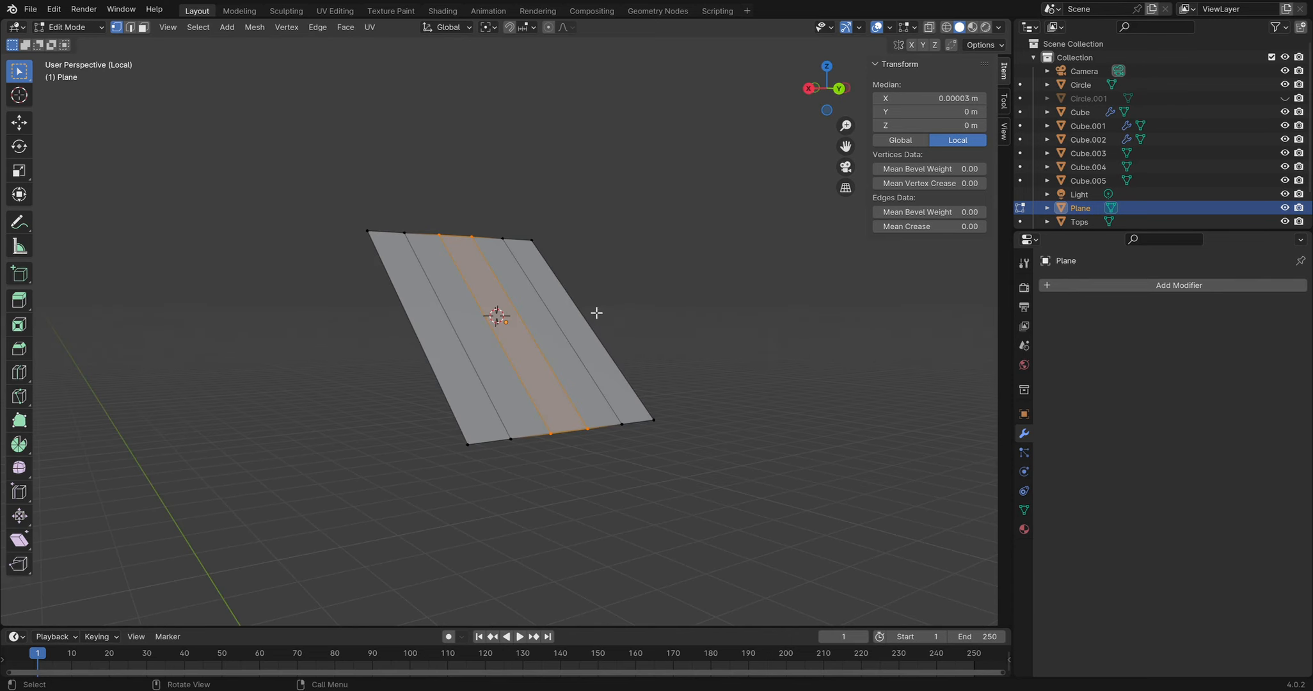
key("g")
key("z")
key("z")
key("z")
key("z")
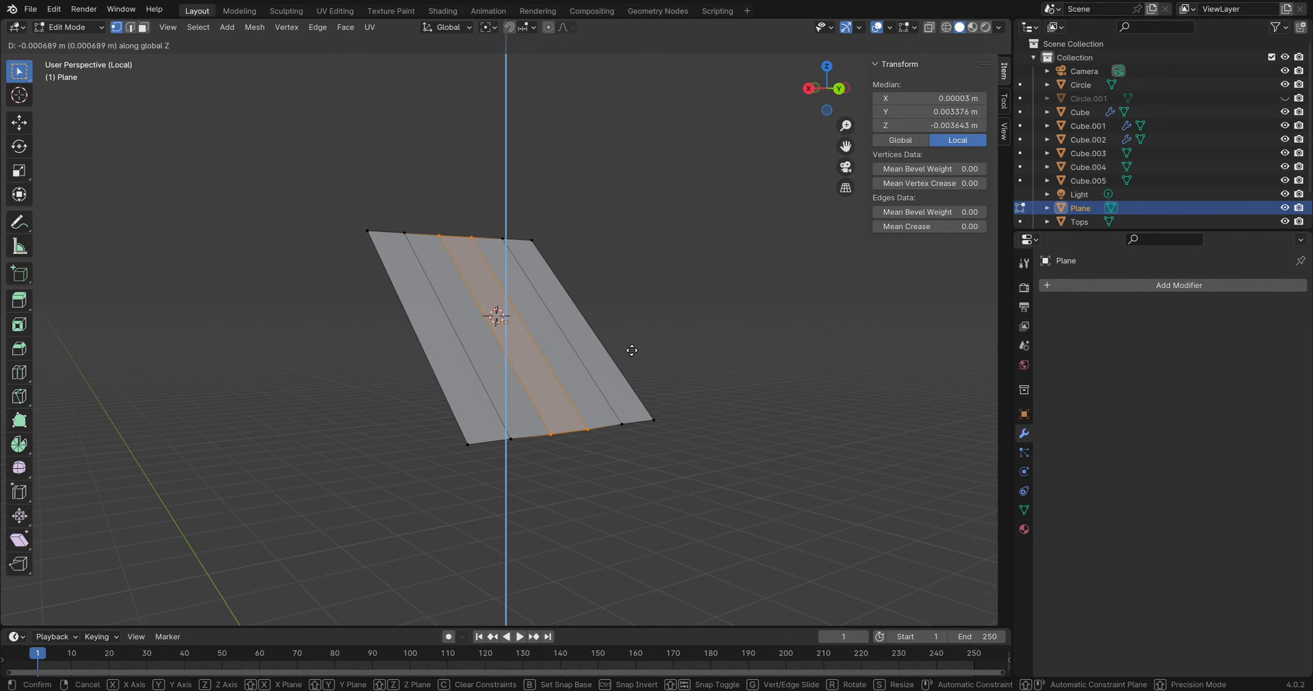
key("z")
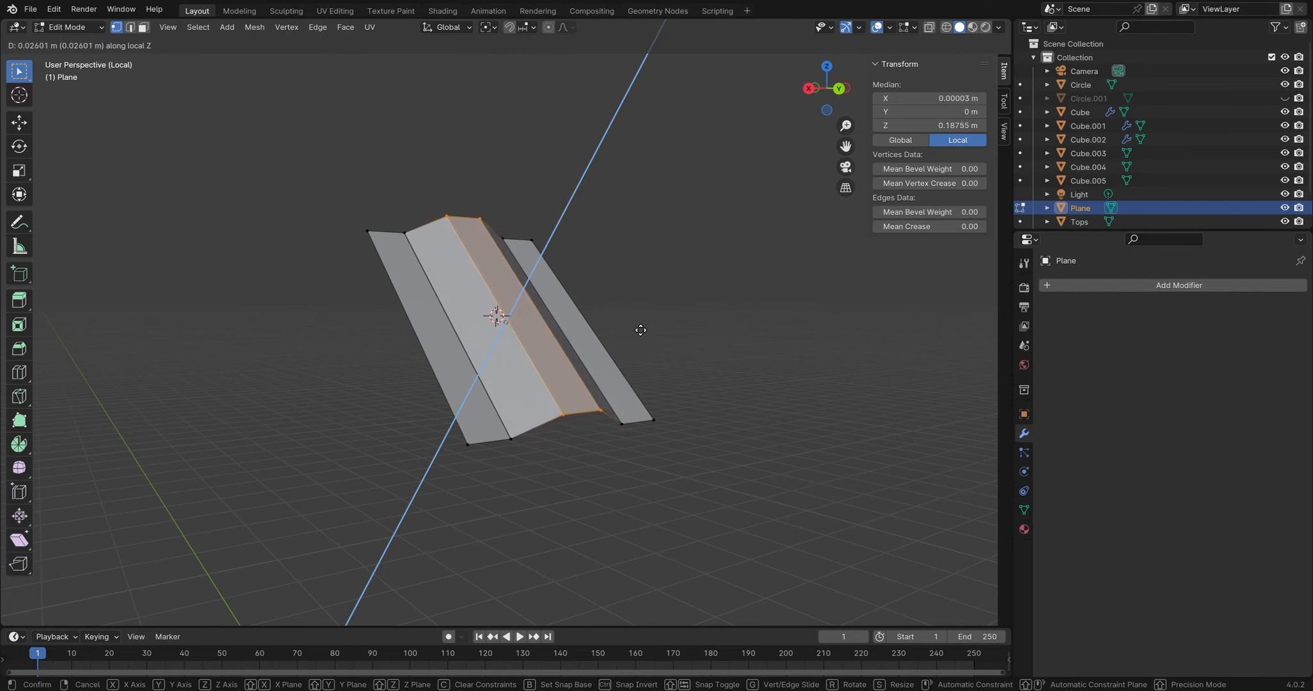
left_click(641, 331)
Try a Subdivision Surface modifier with an increased viewport level on the folded plane, and remove it
middle_click_drag(641, 331, 557, 333)
key("Tab")
left_click(1125, 286)
type("sub")
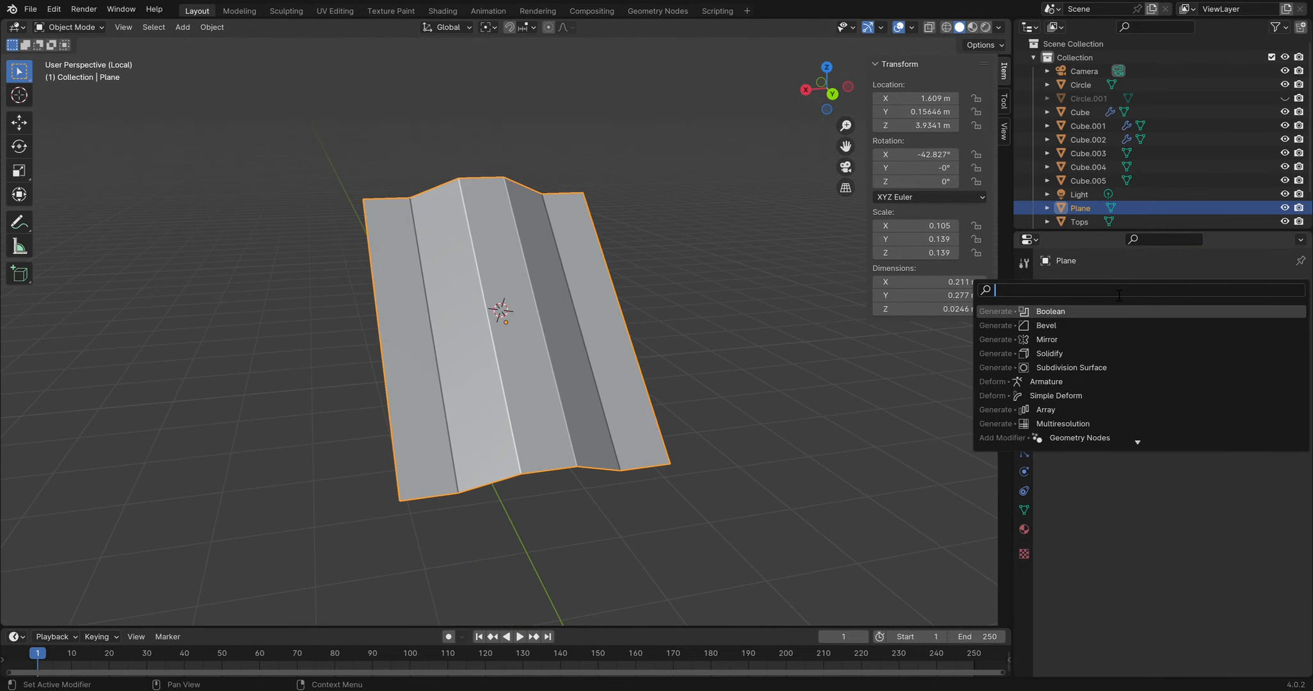
key("Return")
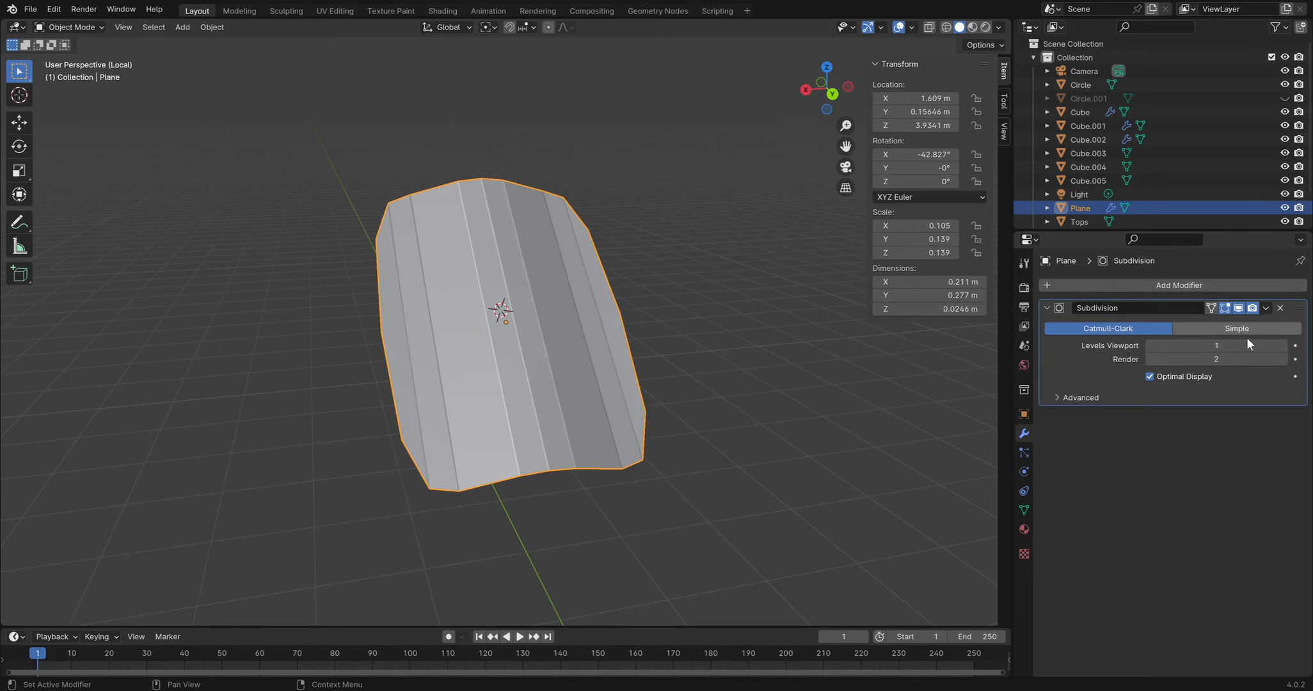
left_click(1282, 345)
middle_click_drag(768, 365, 634, 359)
left_click(1279, 308)
Pull the middle strip's lower end edge outward along local Y and select the strip's upper end edge
middle_click_drag(556, 272, 533, 430)
key("Tab")
left_click(525, 490)
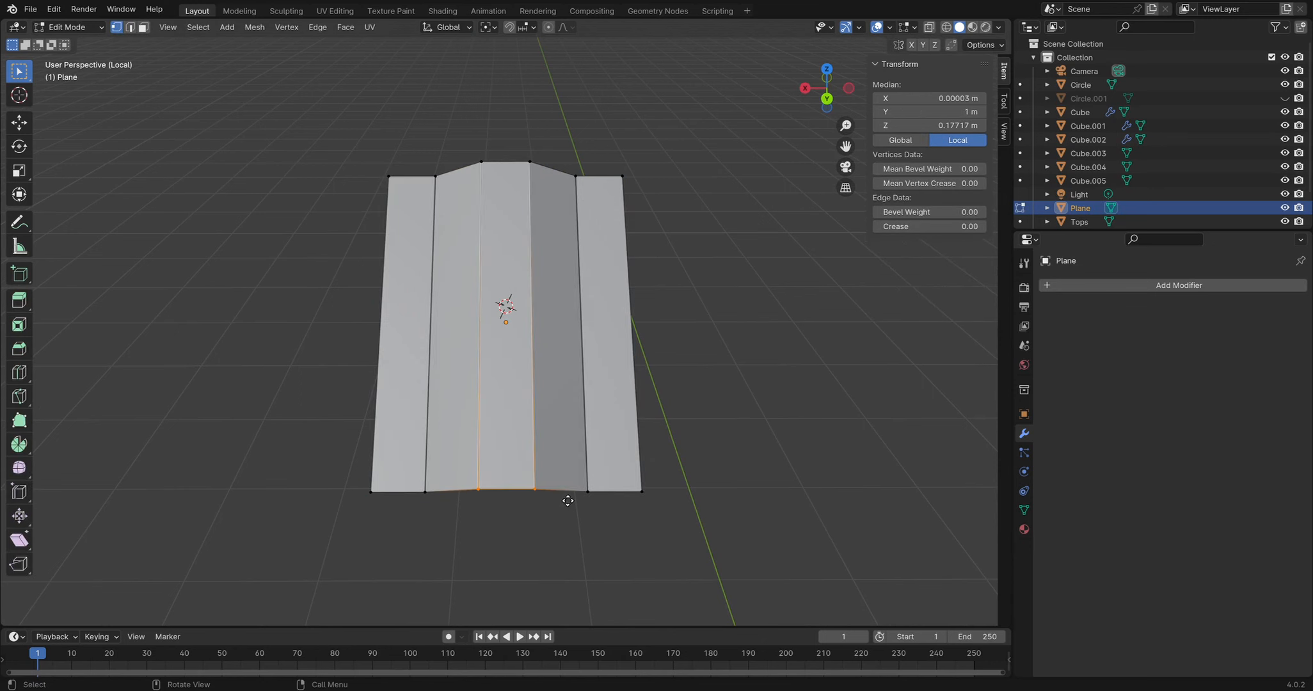
key("g")
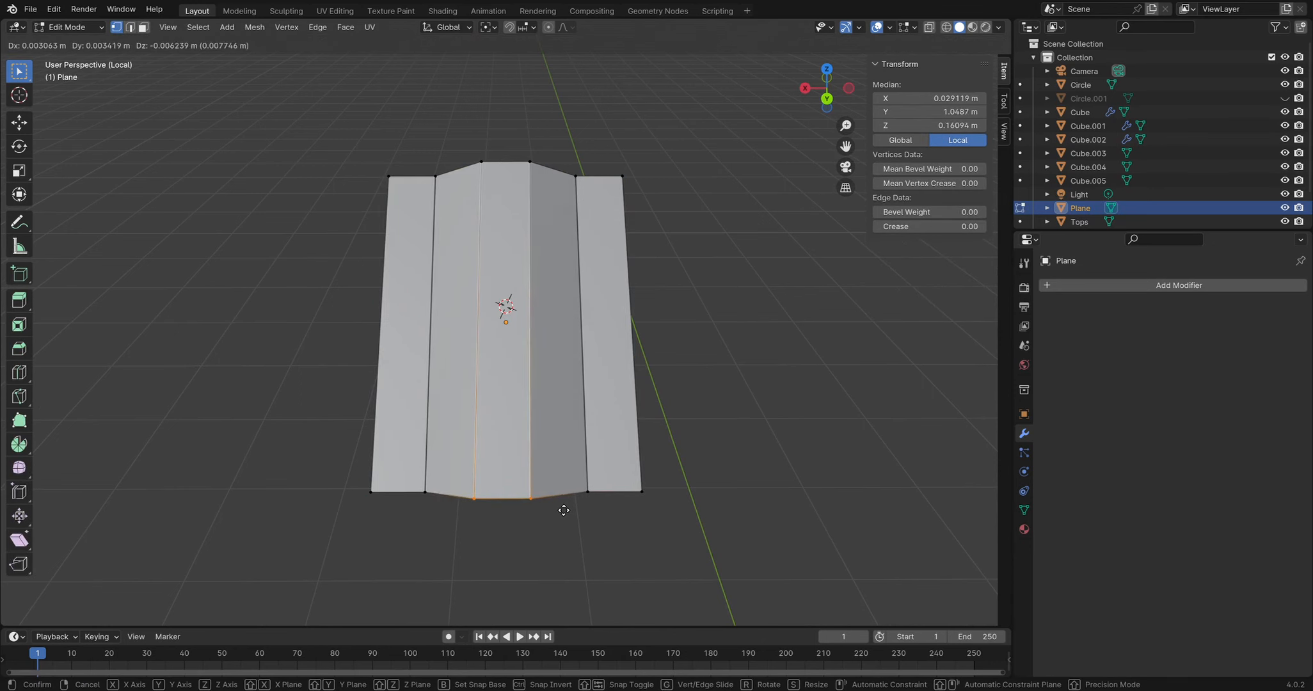
key("y")
key("y")
left_click(565, 531)
mouse_move(565, 531)
middle_mouse_down()
mouse_move(660, 442)
mouse_move(574, 515)
middle_mouse_up()
left_click_drag(474, 90, 565, 182)
key("s")
key("y")
key("y")
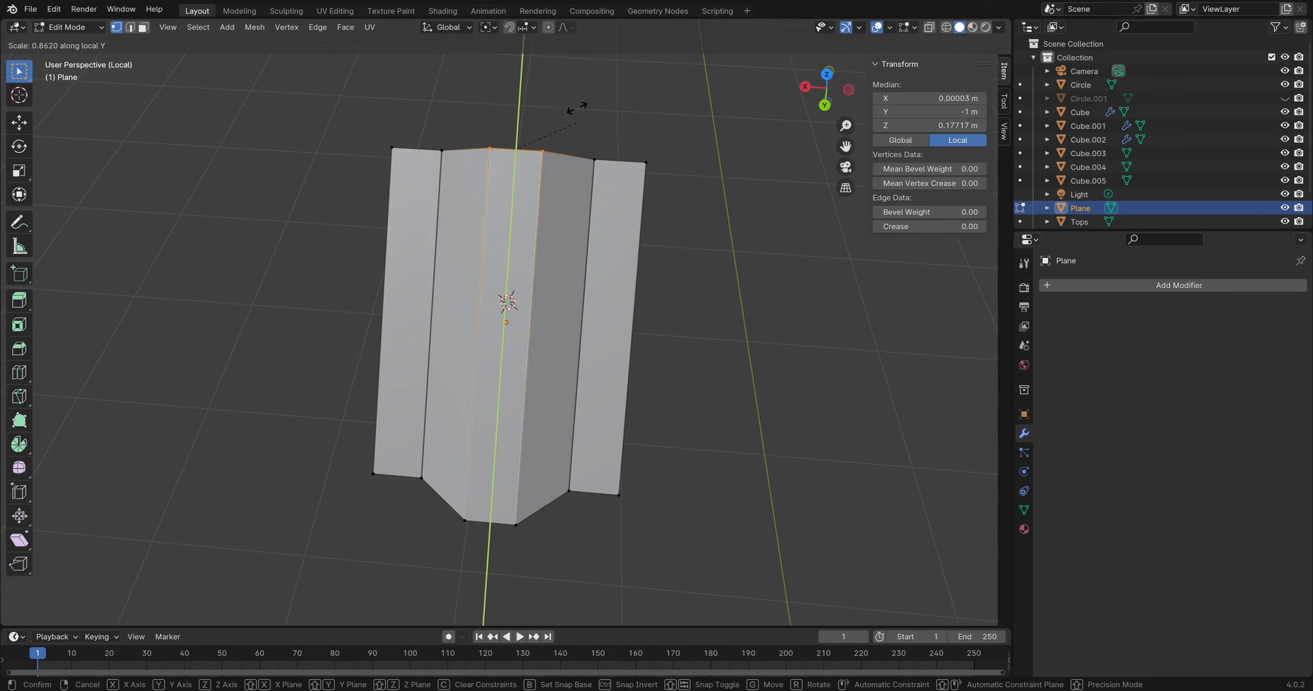
right_click(585, 174)
Move the middle strip's upper end edge inward about 0.024 m along local Y
key("g")
key("y")
key("y")
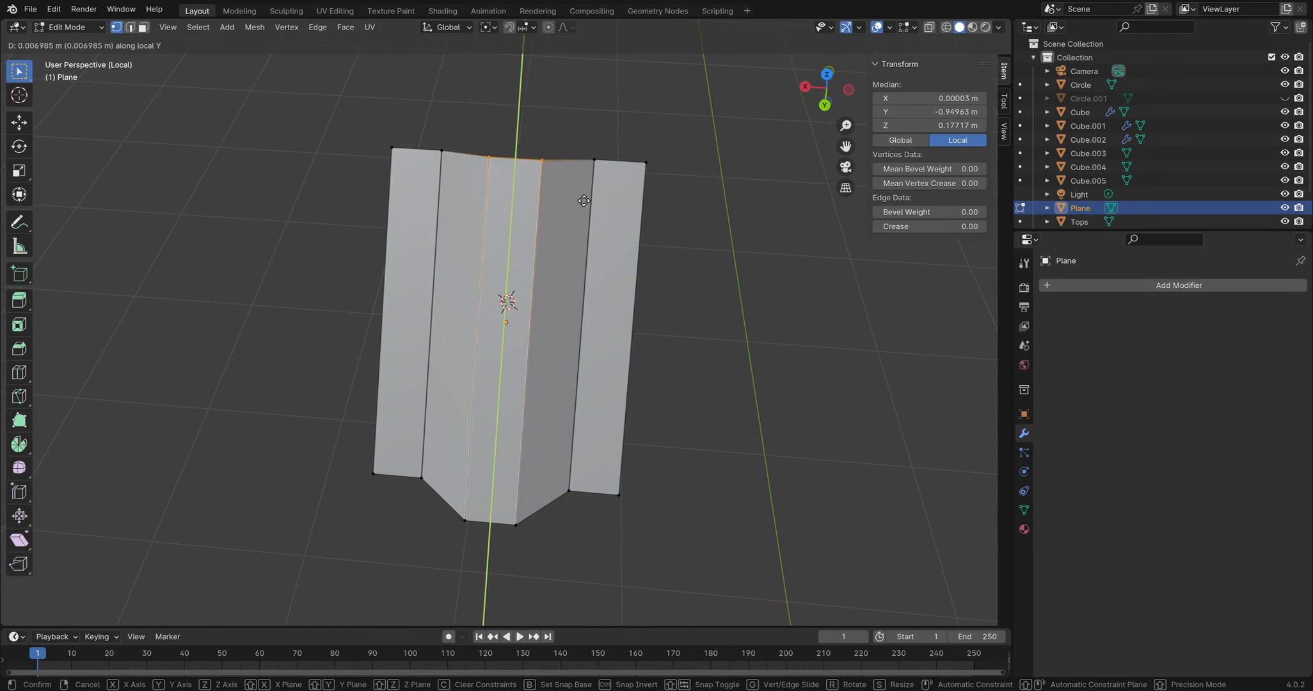
left_click(582, 205)
middle_click_drag(583, 205, 628, 103)
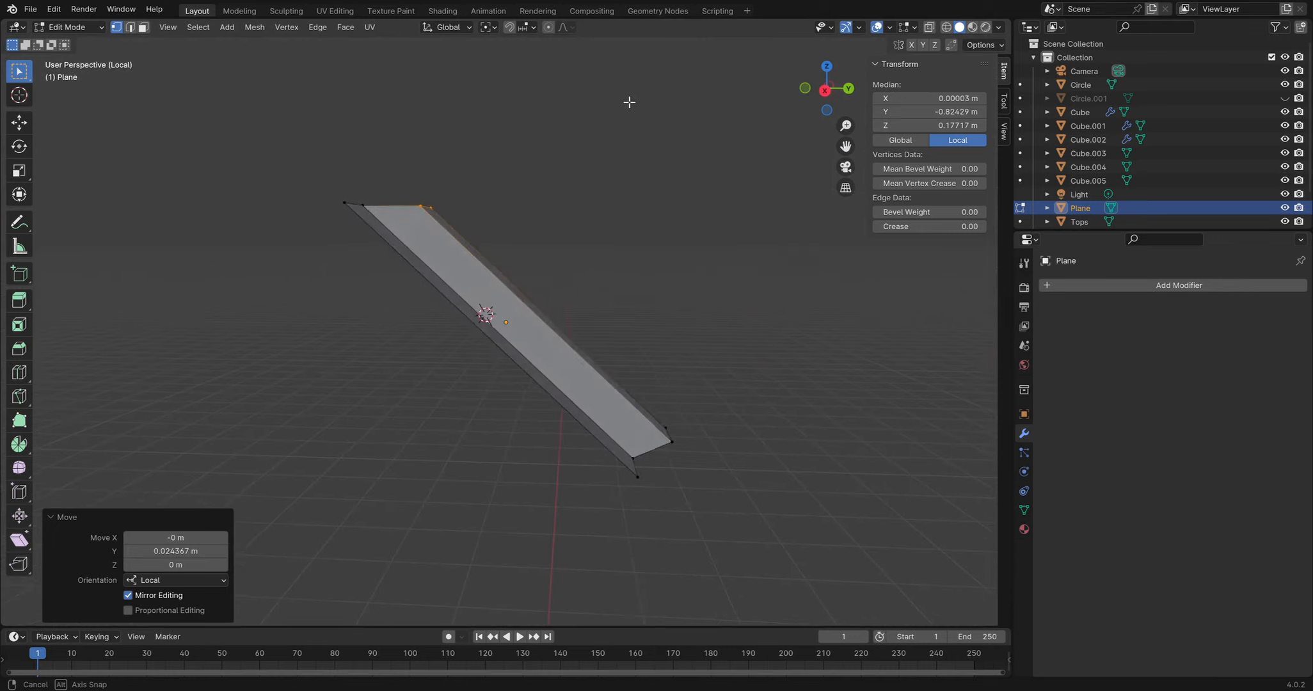
Finish editing the tile mesh and leave the isolated local view to show the whole house
key("Tab")
left_click(611, 263)
middle_click_drag(611, 263, 551, 433)
left_click(552, 433)
middle_click_drag(614, 275, 612, 308)
key("KP_Divide")
Add a Solidify modifier to the roof tile with a thickness of 0.135 m
left_click(1089, 286)
type("s")
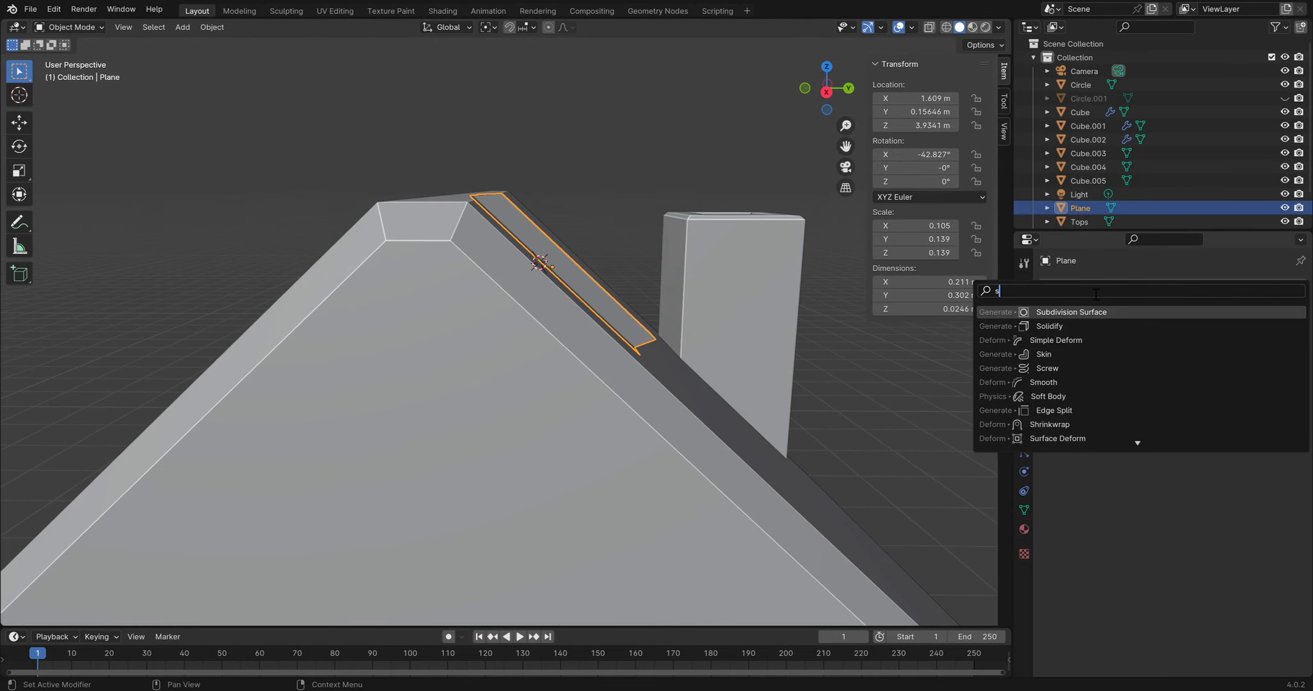
type("u")
key("BackSpace")
type("o")
key("Return")
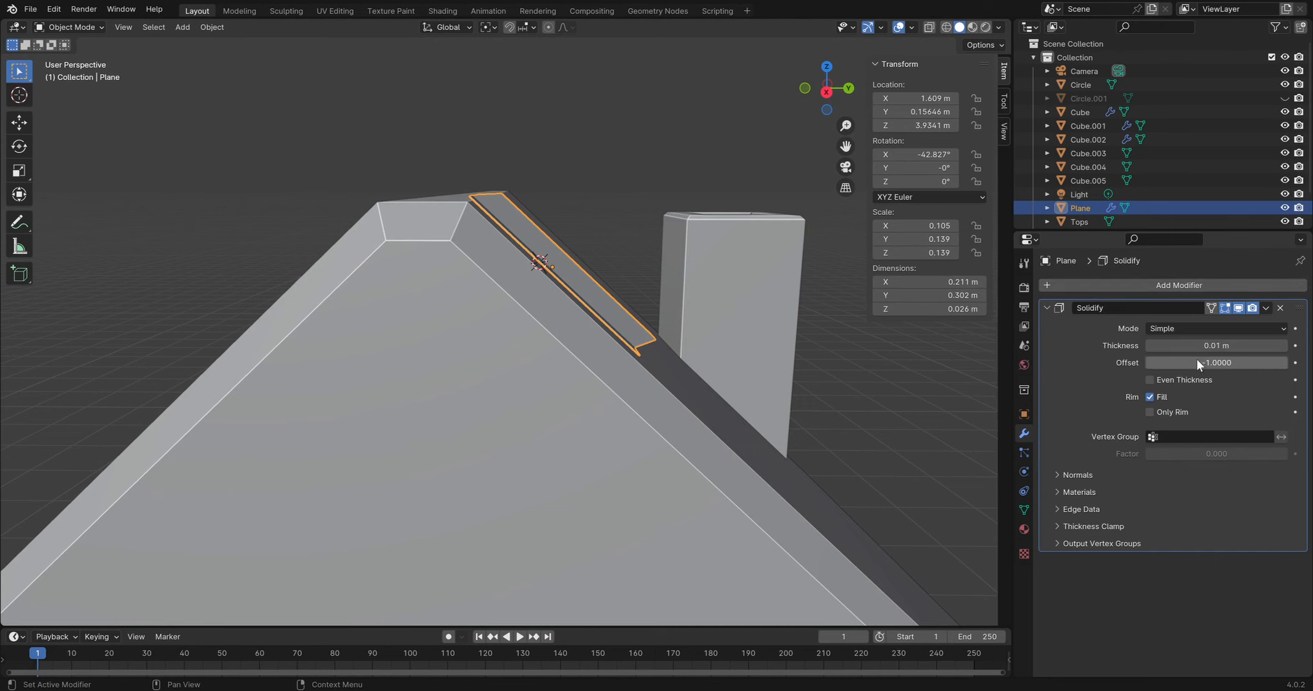
left_click_drag(1216, 345, 1276, 345)
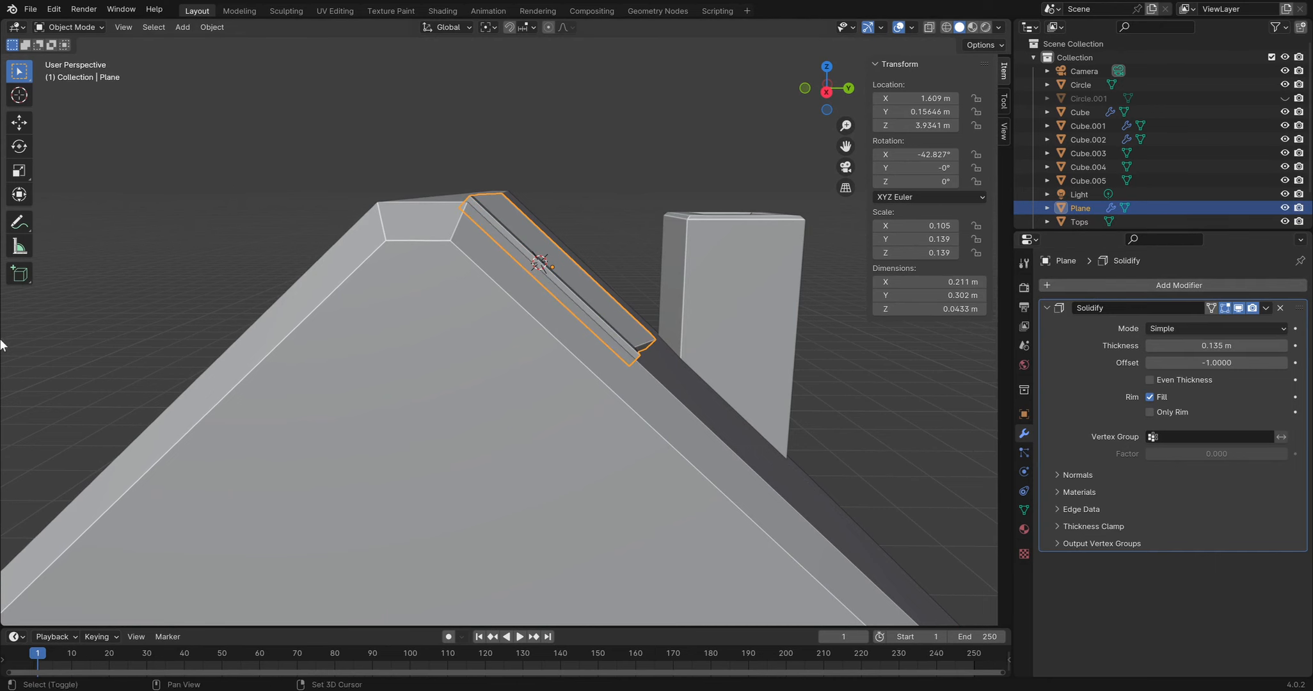
In the right orthographic view, move the tile about 0.016 m along Y and 0.019 m upward off the roof slope
key("KP_1")
key("KP_3")
key("g")
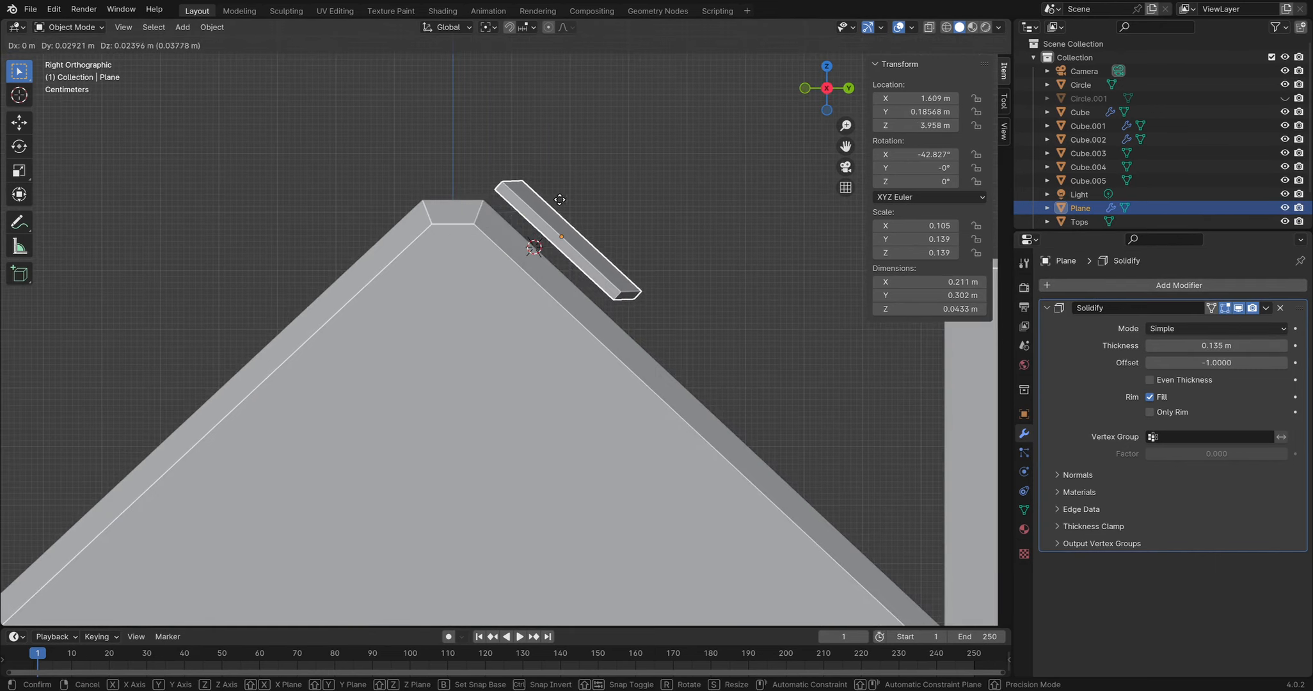
left_click(547, 195)
middle_click_drag(546, 195, 459, 244)
Scale the roof tile up uniformly by a factor of about 1.22
middle_click_drag(512, 301, 384, 185)
scroll(384, 192, "down", 5)
middle_click_drag(363, 244, 247, 201, "shift")
middle_click_drag(601, 253, 997, 336)
key("s")
left_click(412, 258)
scroll(368, 234, "up", 3)
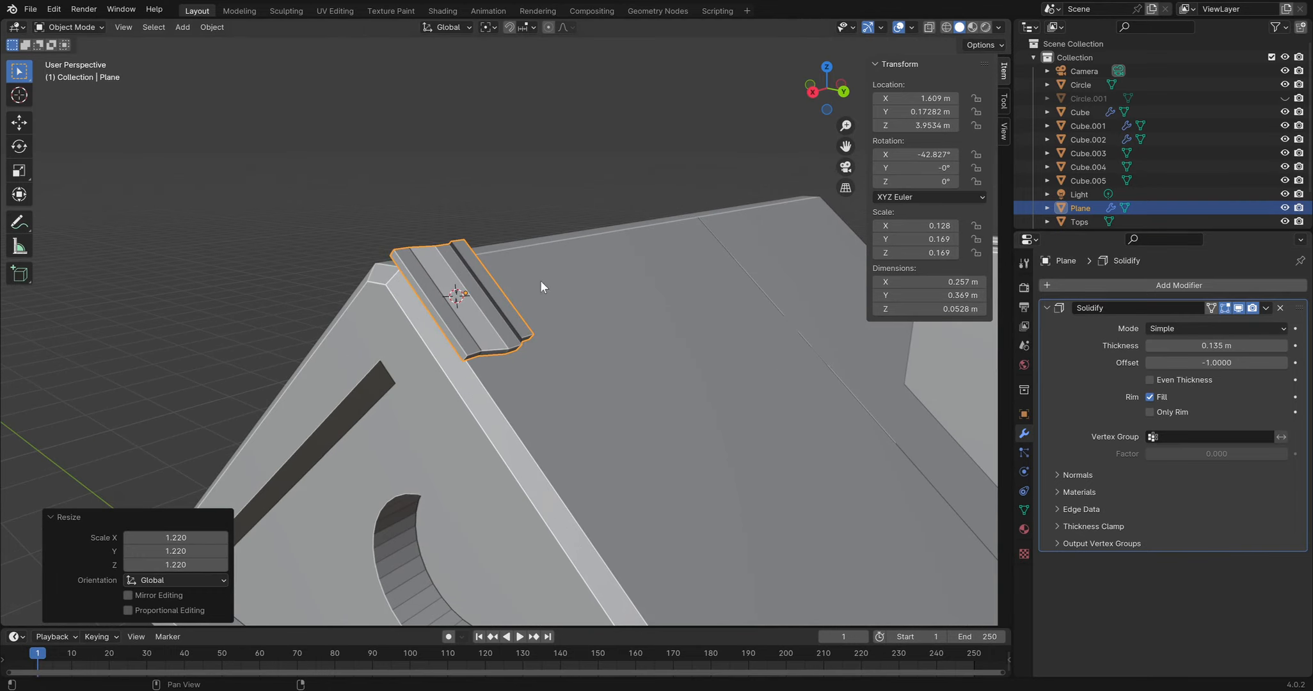
In the right side view, move the tile down the roof slope, about 0.025 m along Y and -0.026 m along Z
middle_click_drag(382, 297, 541, 280)
key("KP_3")
key("g")
left_click(685, 229)
middle_click_drag(684, 228, 446, 250)
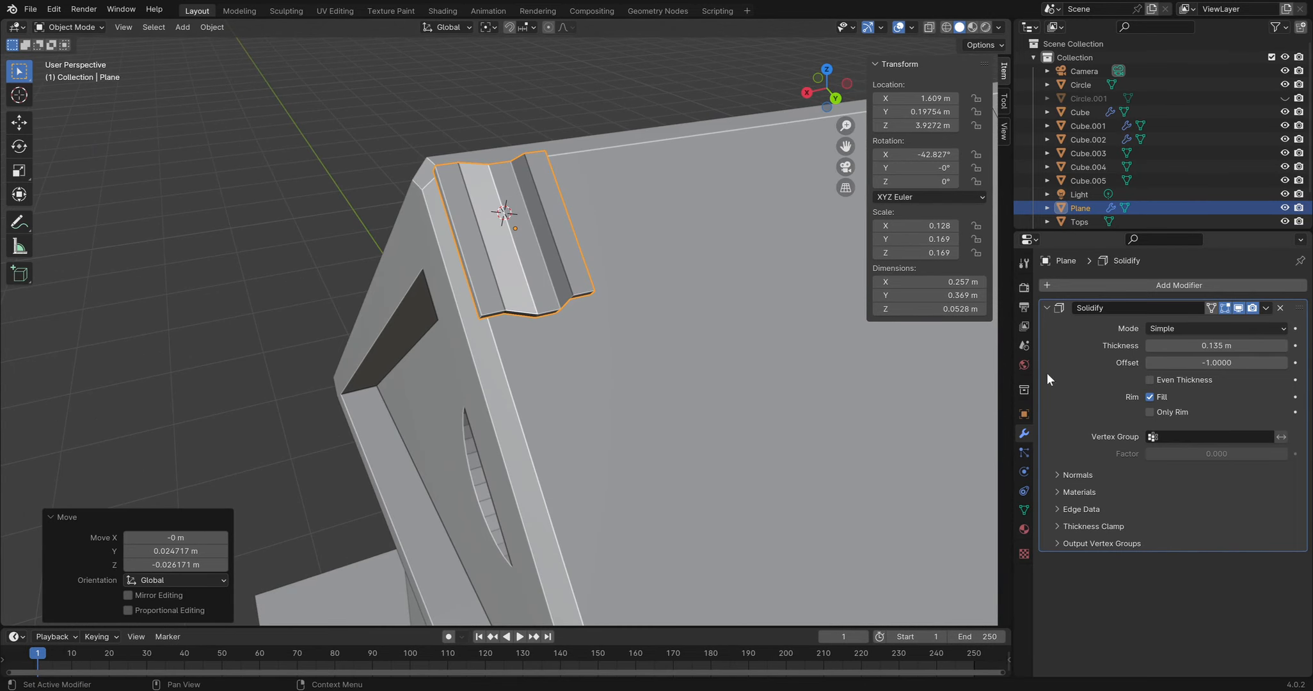
Add an Array modifier to the roof tile with a relative offset X factor of -1.050
left_click(1047, 307)
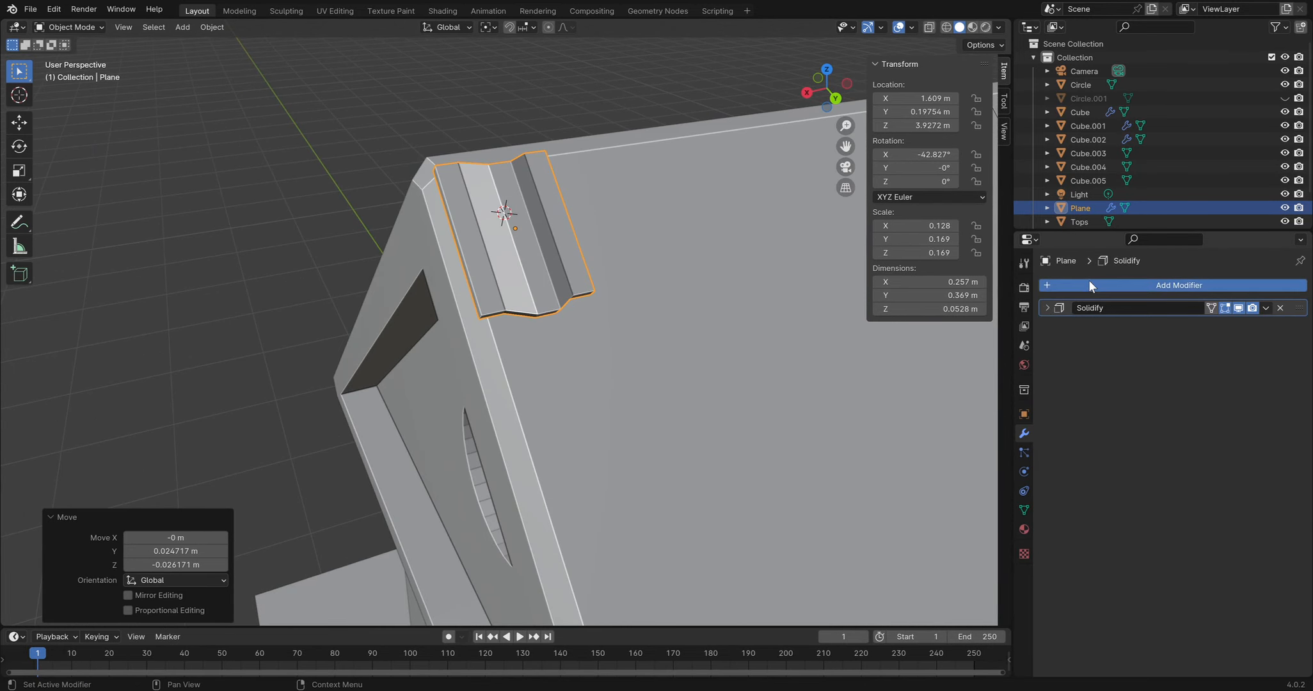
left_click(1089, 281)
type("ar")
key("Return")
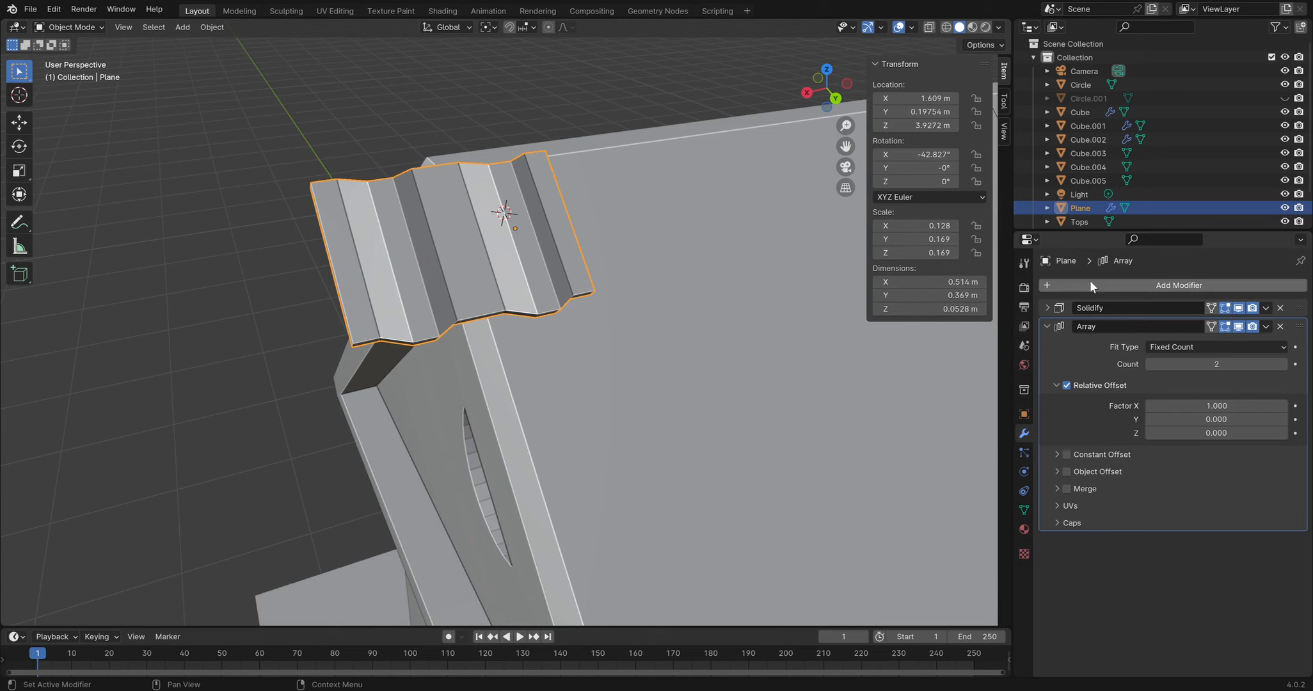
left_click_drag(1240, 411, 1176, 411)
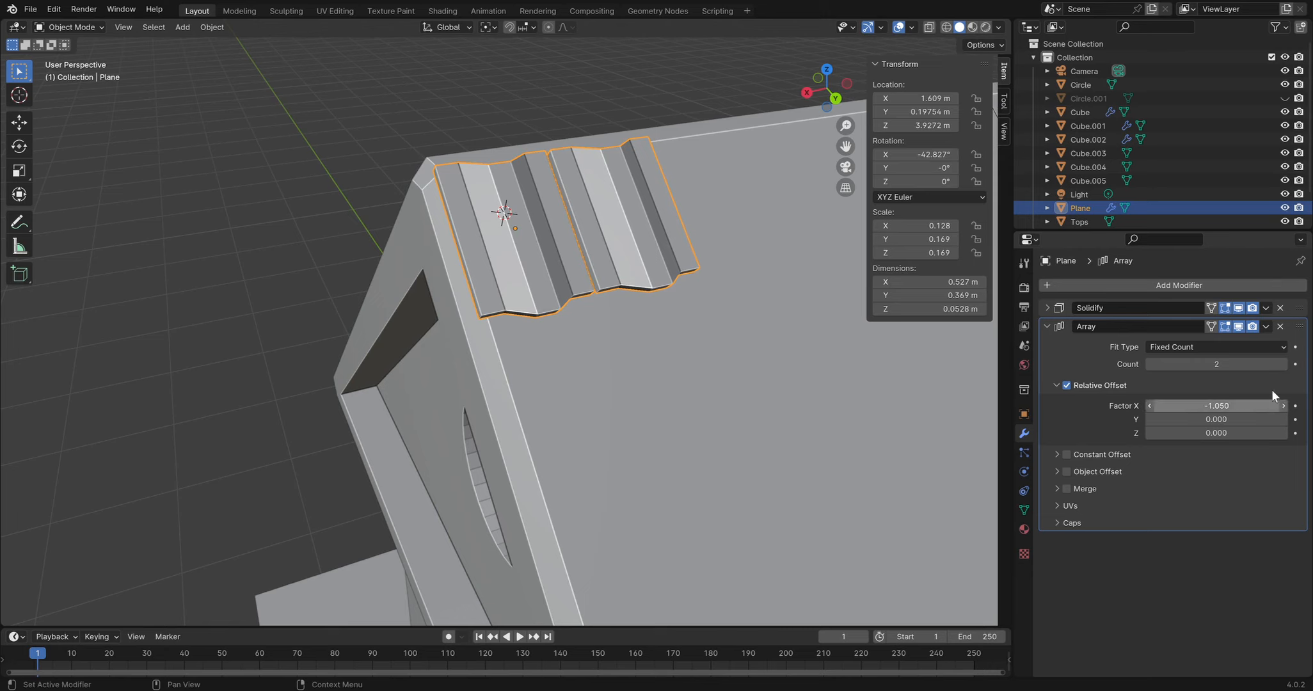
Set the Array count to 13 so the row of tiles runs along the roof ridge
left_click_drag(1216, 364, 1274, 364)
scroll(699, 299, "down", 6)
middle_click_drag(699, 299, 451, 291, "shift")
left_click_drag(1216, 364, 1181, 364)
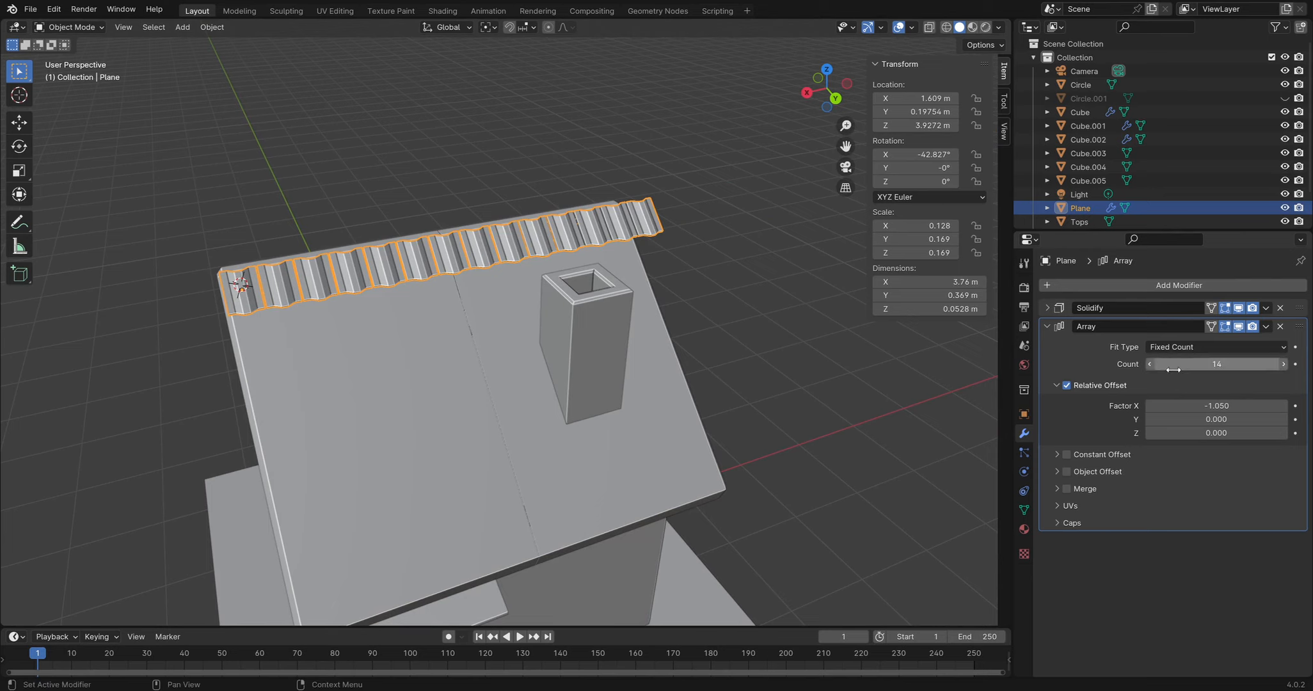
middle_click_drag(557, 243, 512, 205)
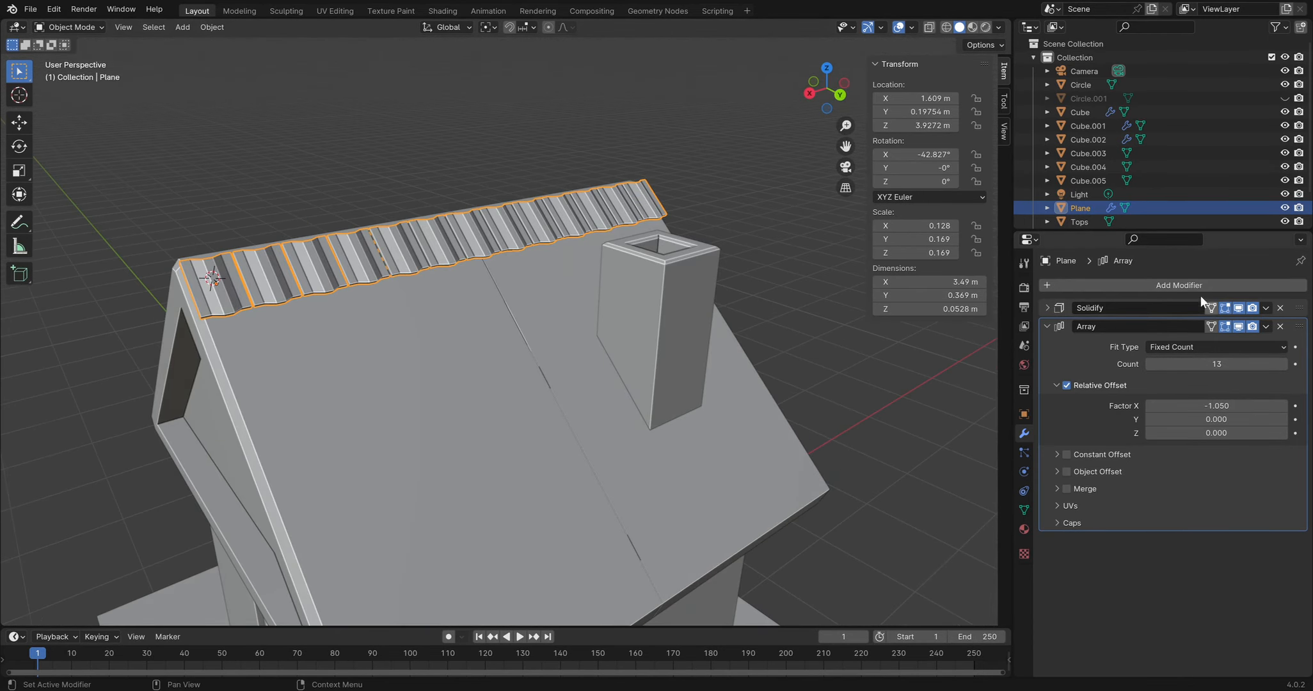
Add a second Array modifier with relative offset factors X 0 and Y 1.000 to repeat the row down the slope
left_click(1183, 286)
left_click(1170, 292)
left_click(1156, 314)
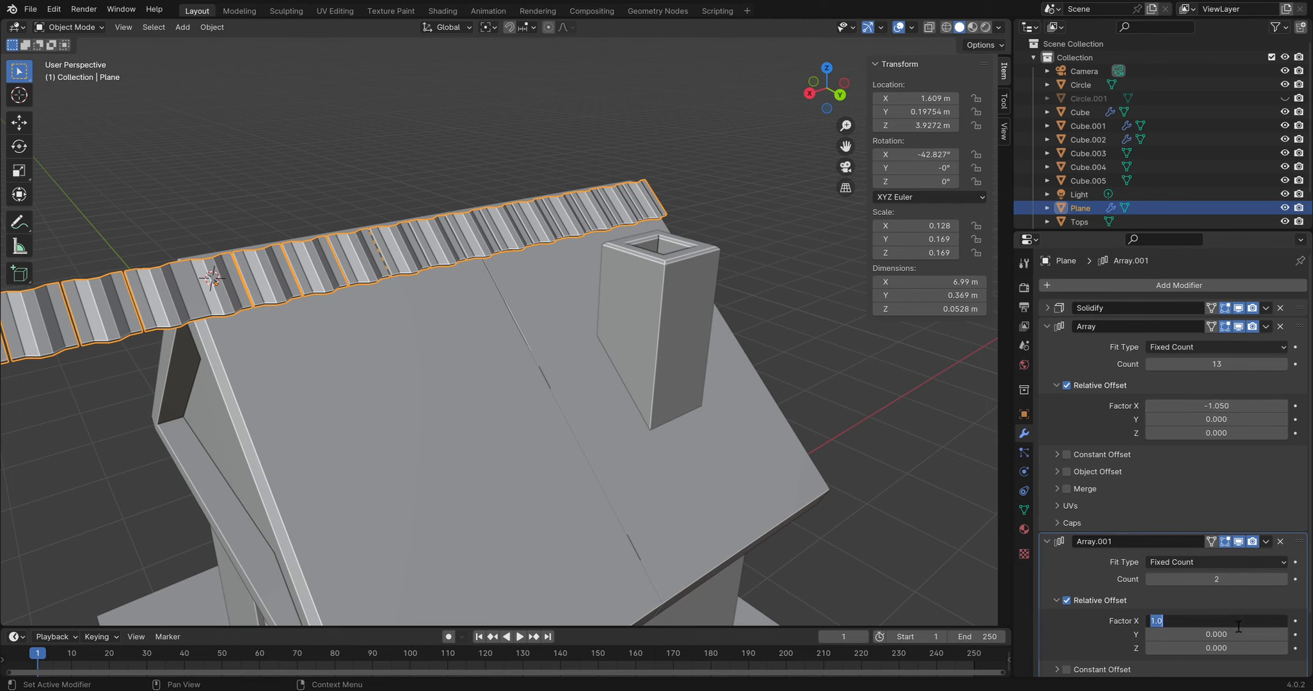
key("Return")
mouse_move(1226, 635)
left_mouse_down()
mouse_move(1283, 634)
mouse_move(1245, 635)
left_mouse_up()
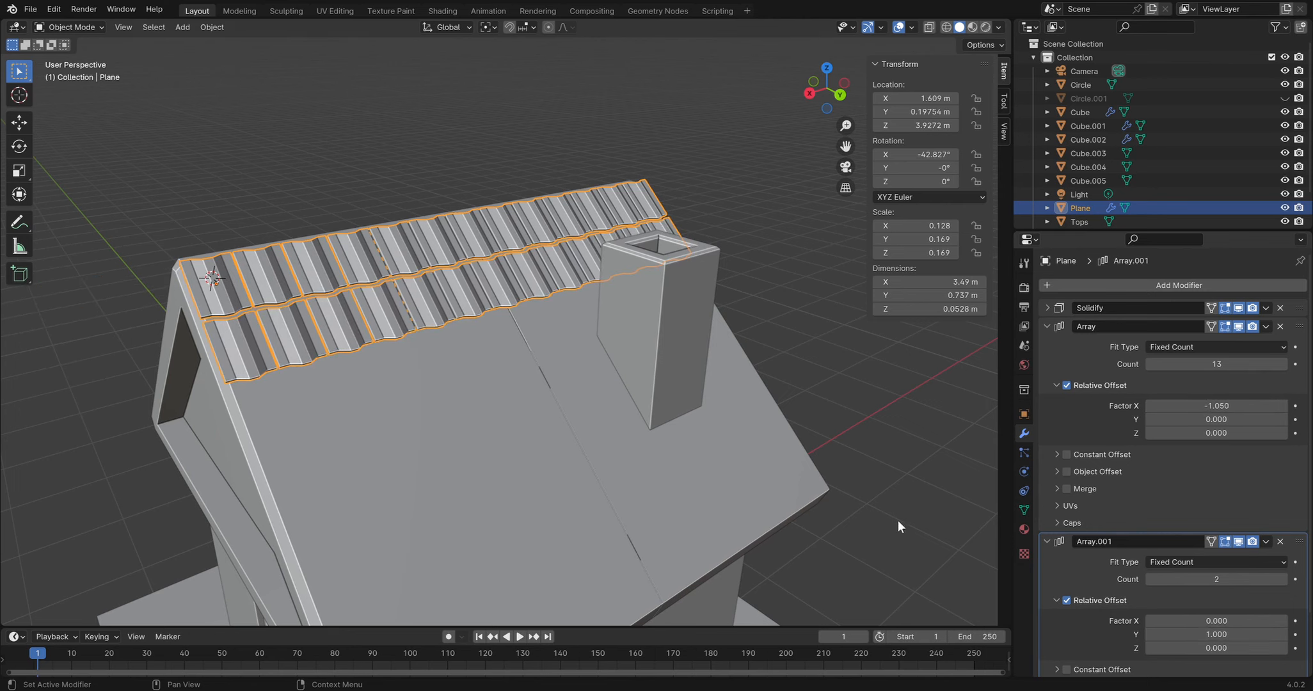
Set the second Array's relative offset Y factor to 0.620 so the tile rows overlap
middle_click_drag(606, 278, 454, 296)
scroll(455, 296, "up", 2)
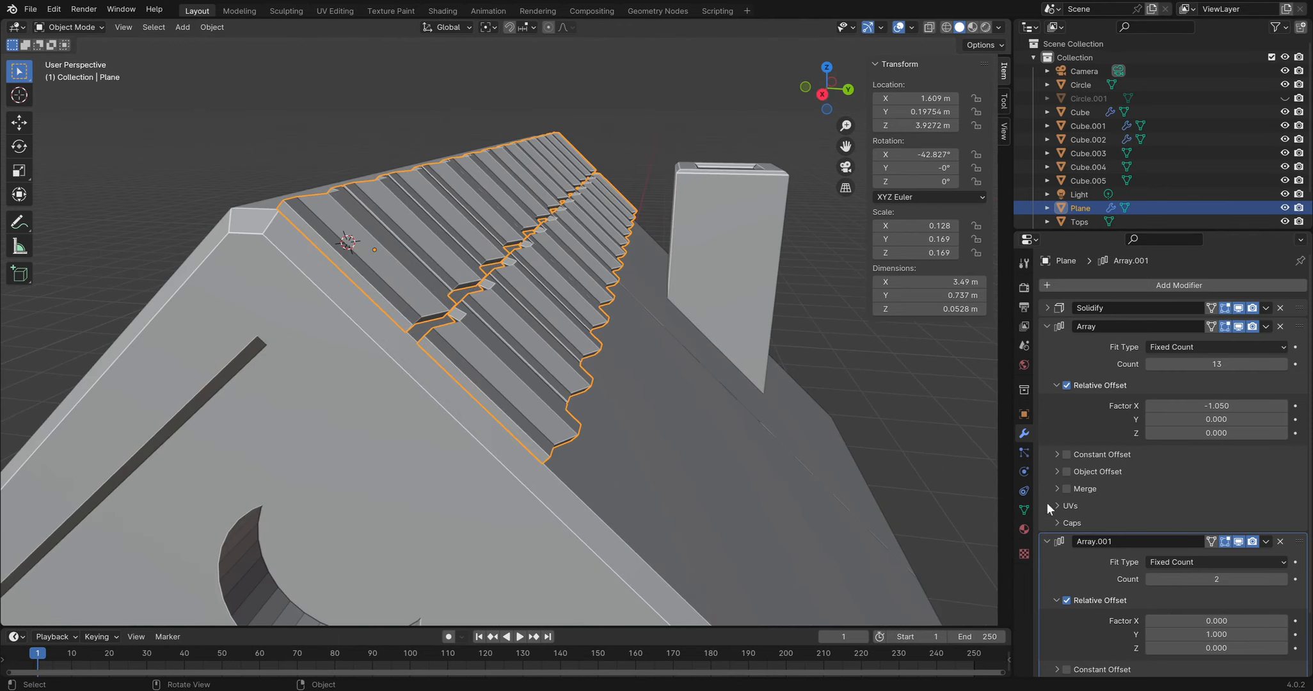
scroll(1130, 578, "down", 2)
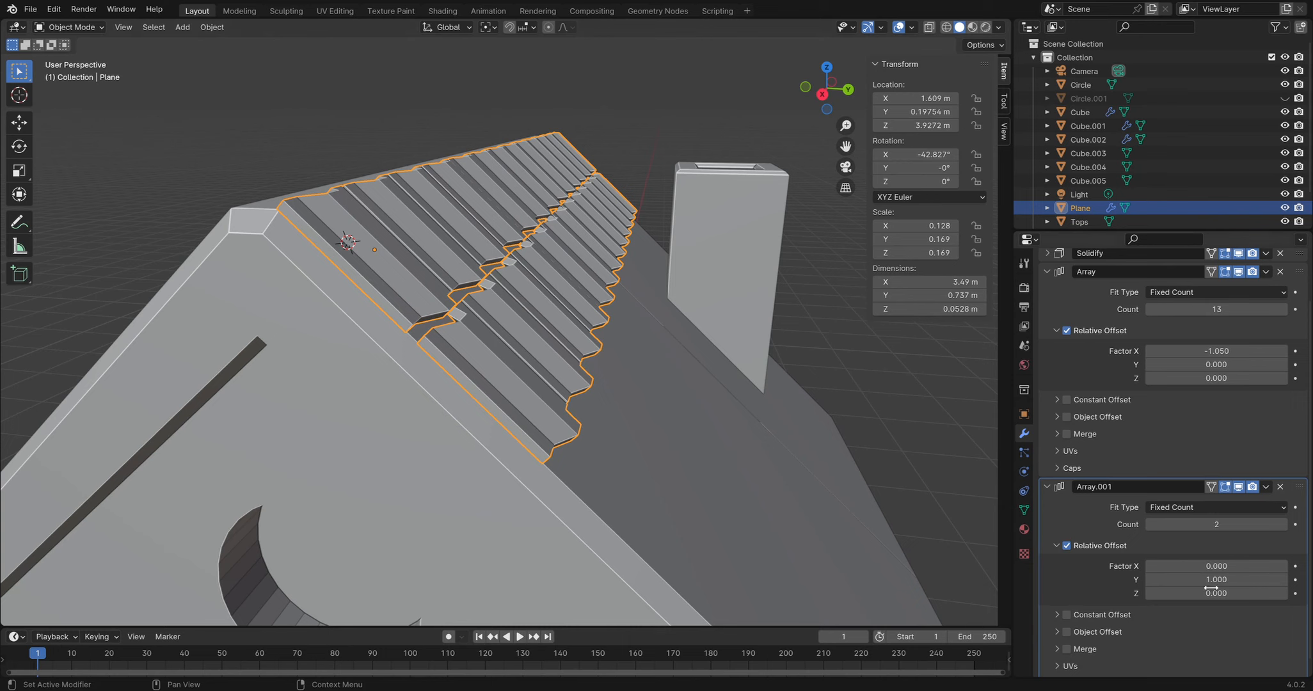
left_click_drag(1212, 580, 1156, 580)
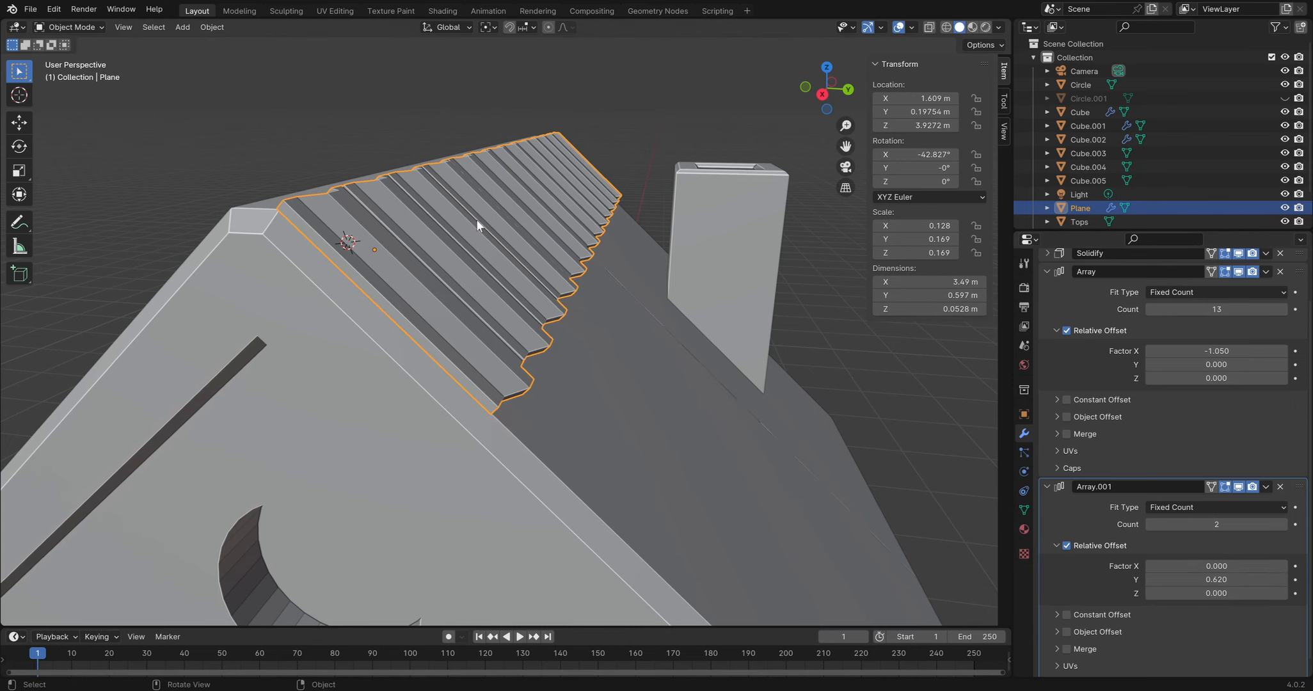
Select the complete tile mesh with X-ray on and rotate it about -7 degrees to tilt each overlapping tile row
key("Tab")
middle_click_drag(355, 225, 372, 212)
middle_click_drag(466, 177, 451, 192)
left_click_drag(376, 123, 597, 358)
middle_click_drag(597, 359, 580, 339)
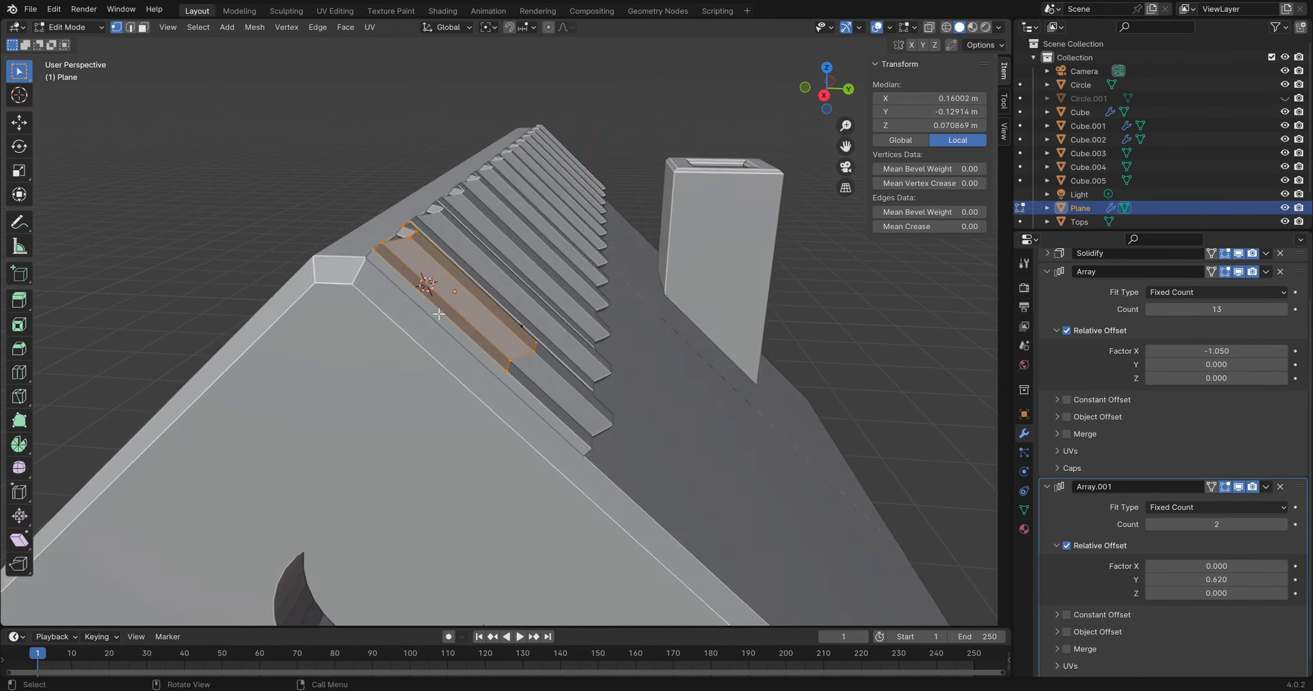
key("alt+z")
left_click_drag(324, 163, 554, 420)
middle_click_drag(704, 327, 733, 316)
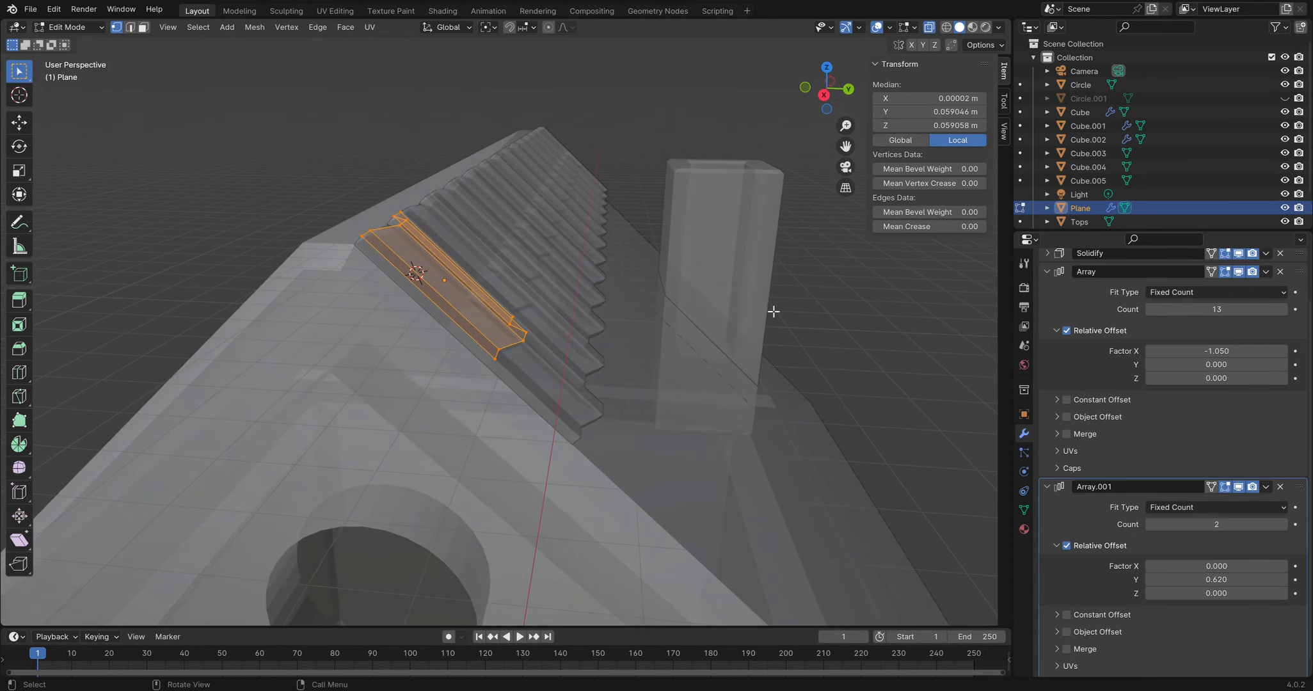
key("r")
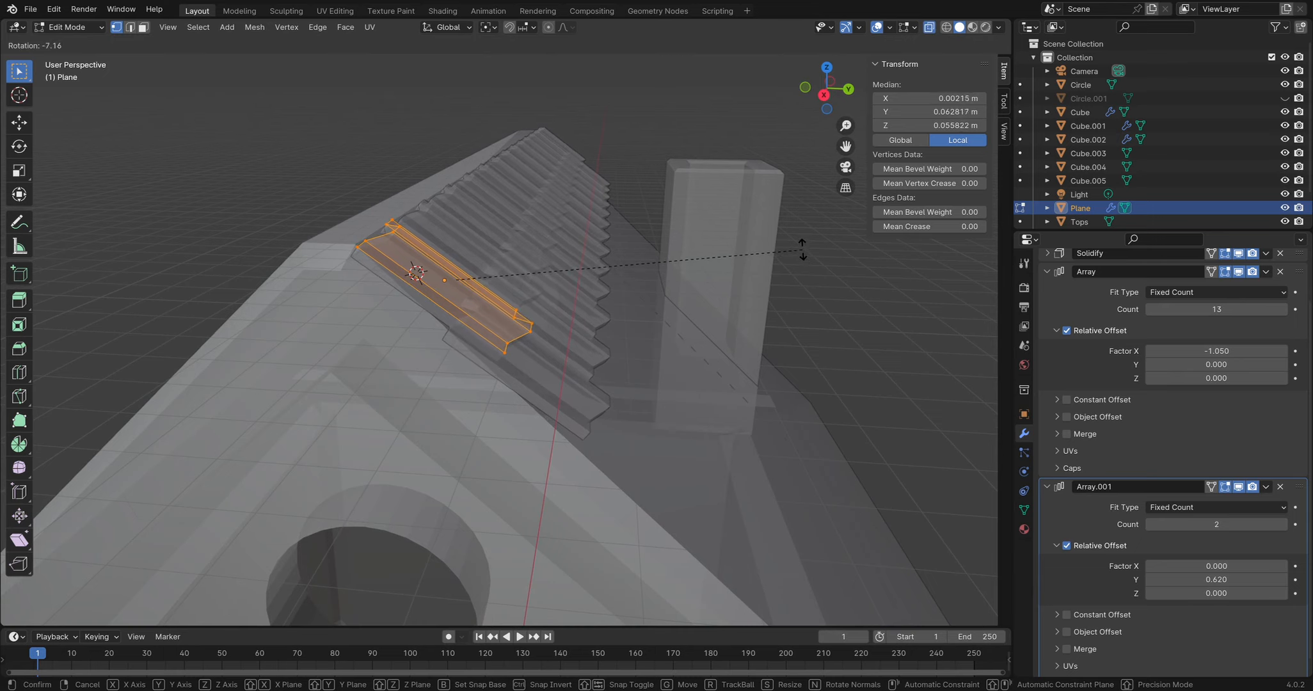
left_click(807, 251)
middle_click_drag(809, 255, 615, 349)
key("Tab")
Set the first Array's X factor to -0.940 and the second Array's count to 11 to cover the slope
left_click_drag(1251, 351, 1286, 350)
middle_click_drag(683, 307, 831, 330)
left_click_drag(1234, 525, 1271, 525)
middle_click_drag(786, 339, 558, 272)
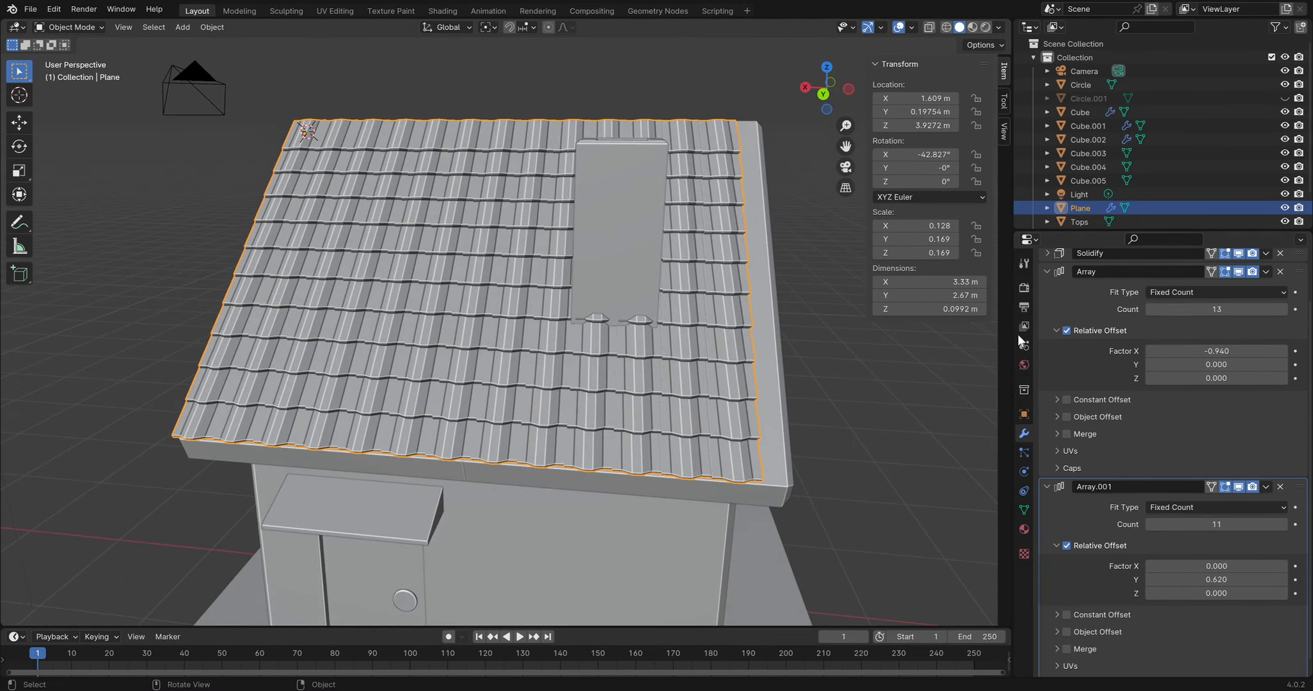
Increase the first Array's count to 14 and collapse the settings of both Array modifiers
left_click(1290, 311)
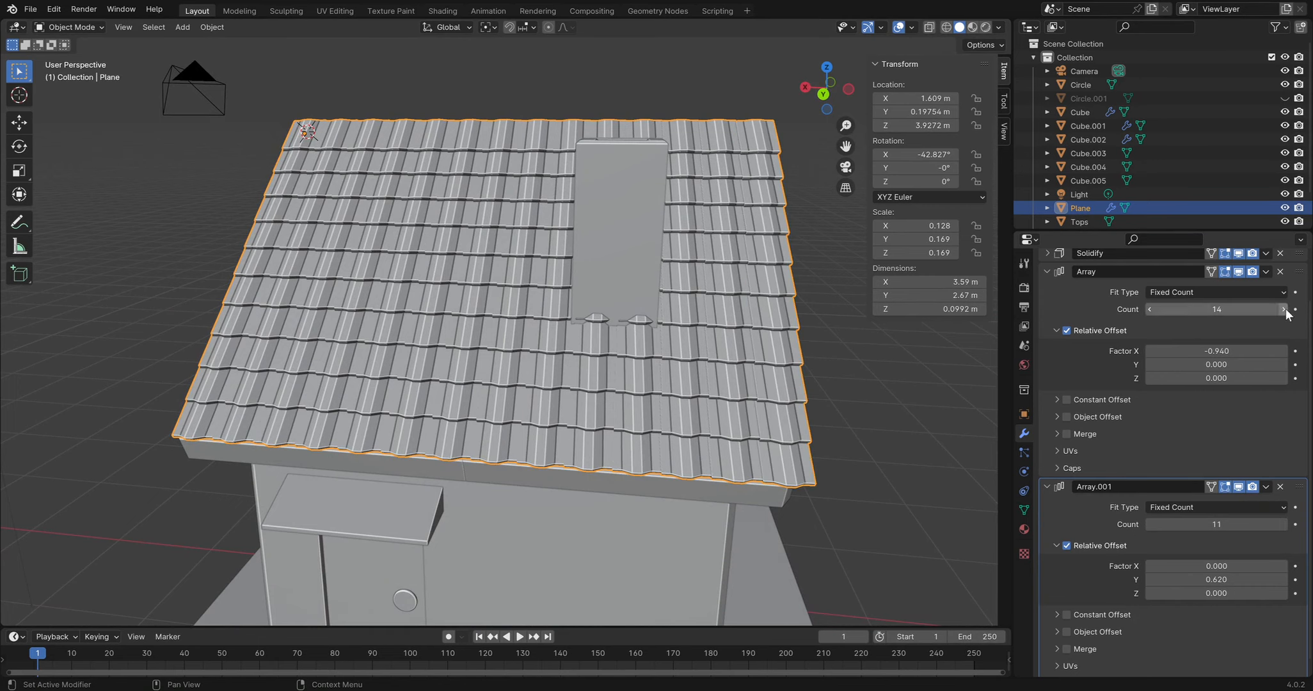
middle_click_drag(449, 276, 619, 206)
left_click(405, 220)
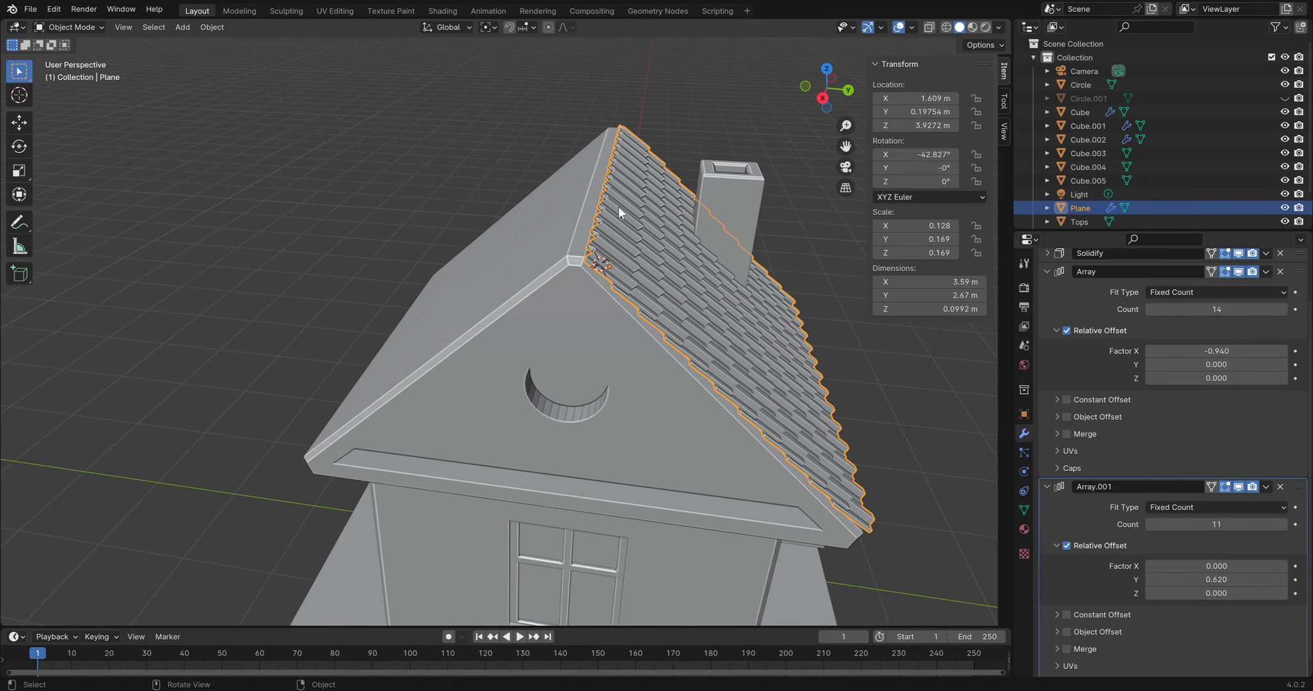
left_click(1048, 271)
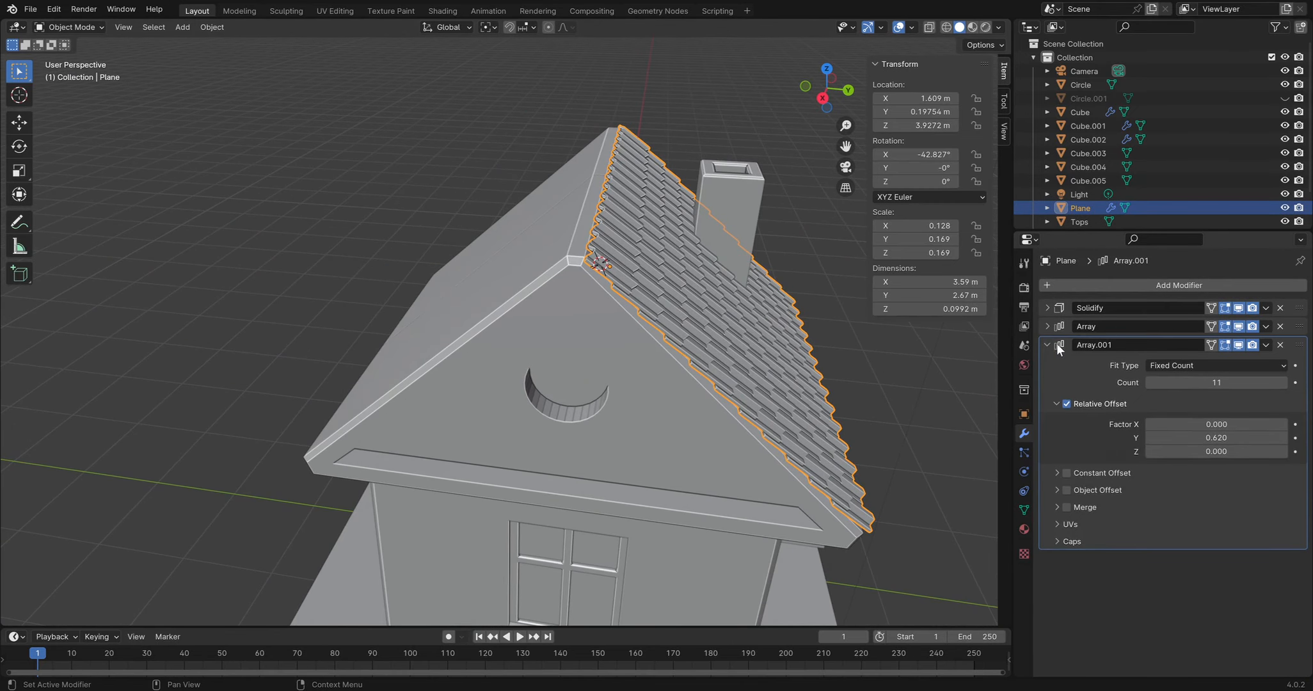
left_click(1057, 344)
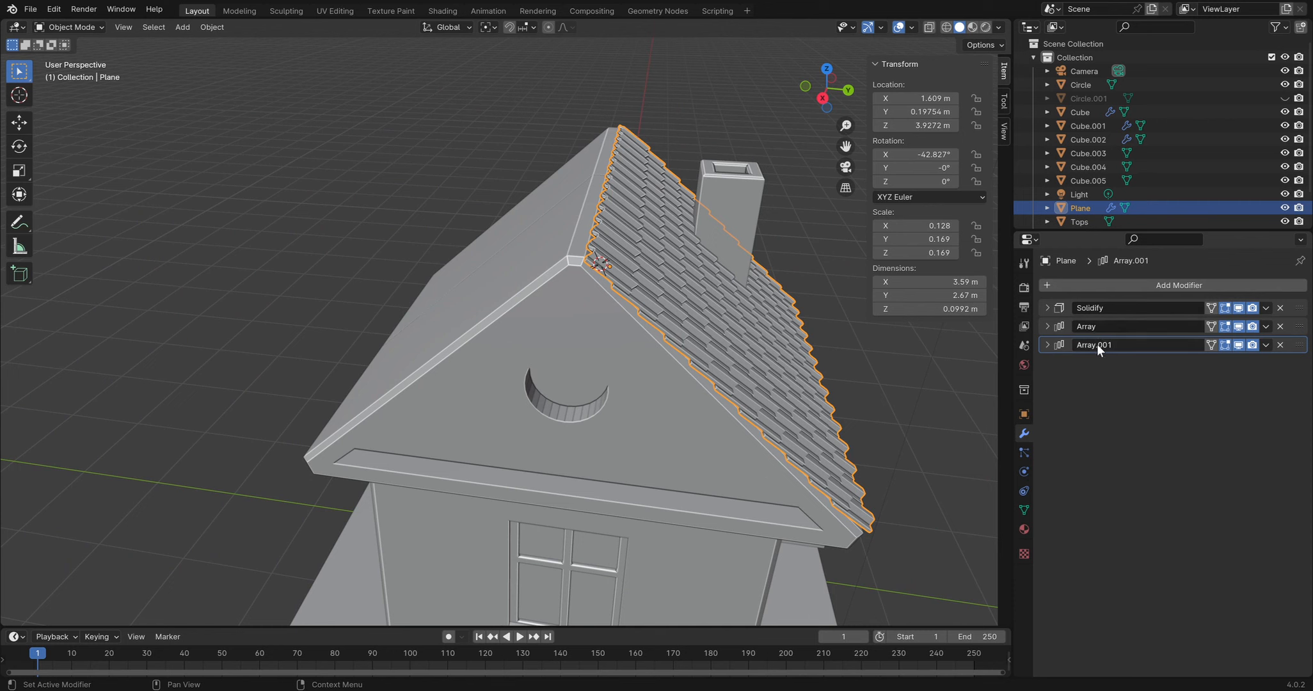
Try a Mirror modifier on the roof tiles across the Z axis
left_click(1088, 286)
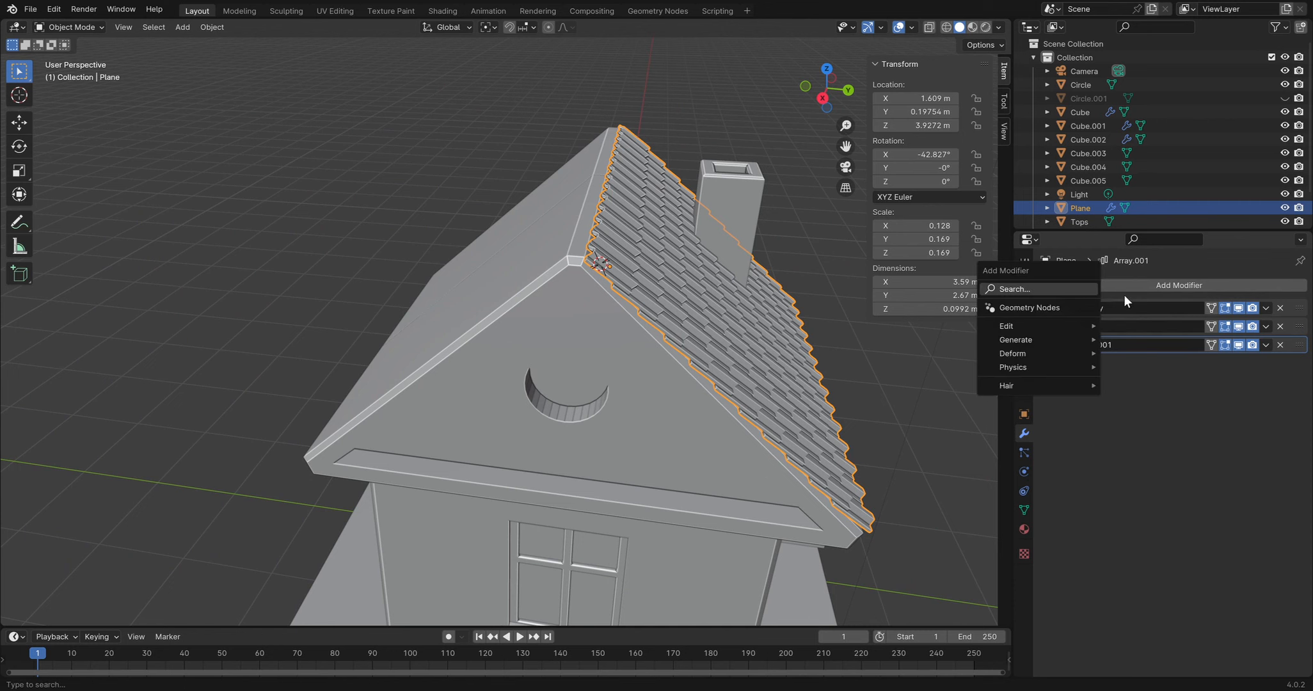
type("mir")
key("Return")
left_click(1169, 384)
left_click(1215, 384)
left_click(1218, 386)
left_click(1260, 384)
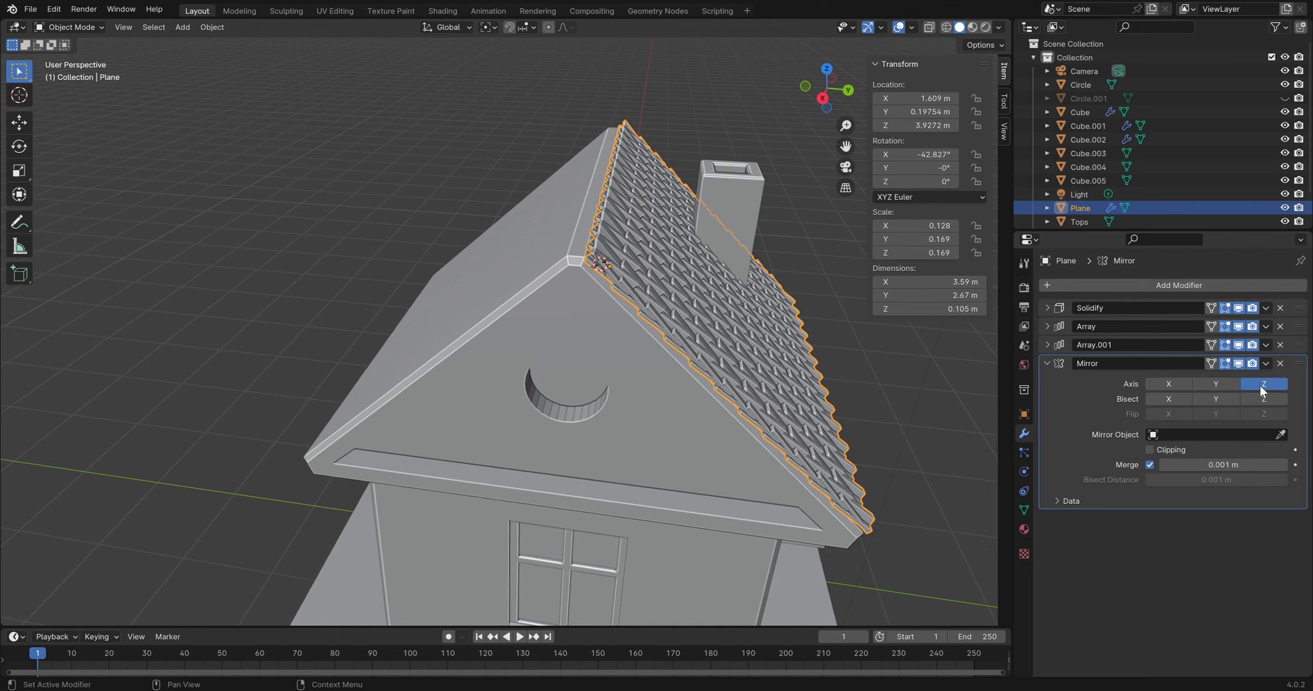
middle_click_drag(449, 326, 591, 281)
scroll(566, 272, "up", 5)
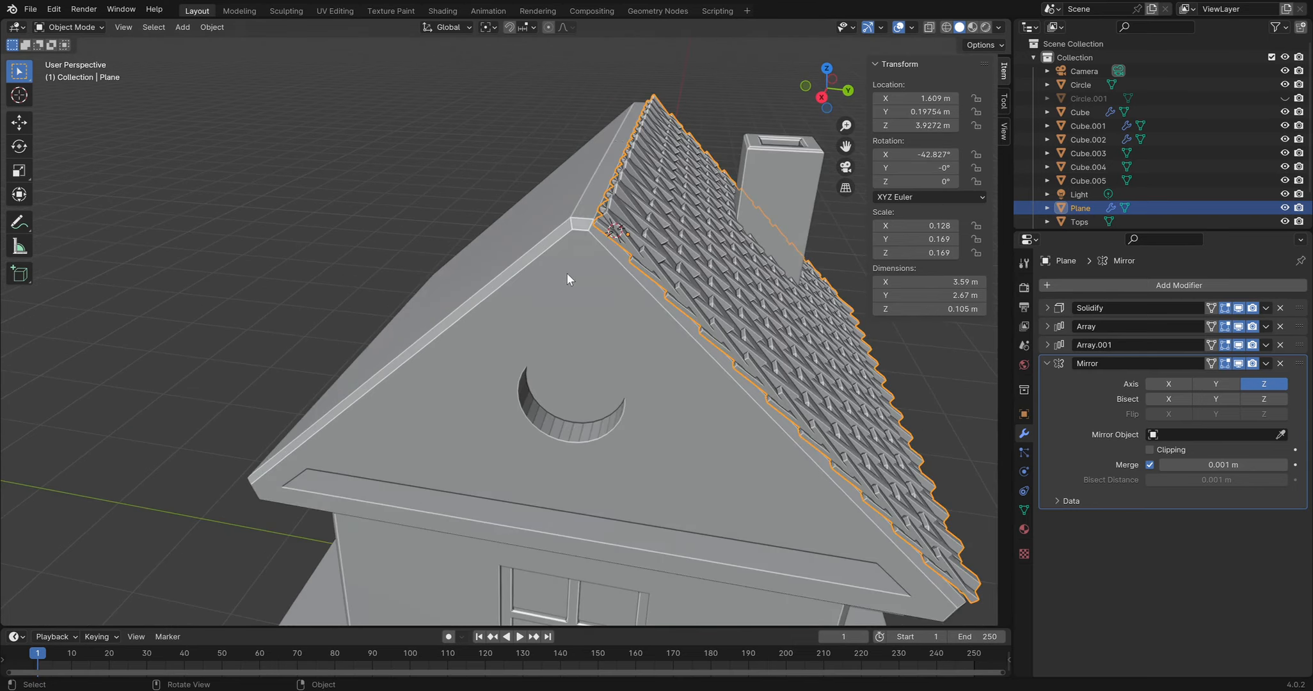
middle_click_drag(643, 235, 537, 281)
scroll(500, 254, "up", 2)
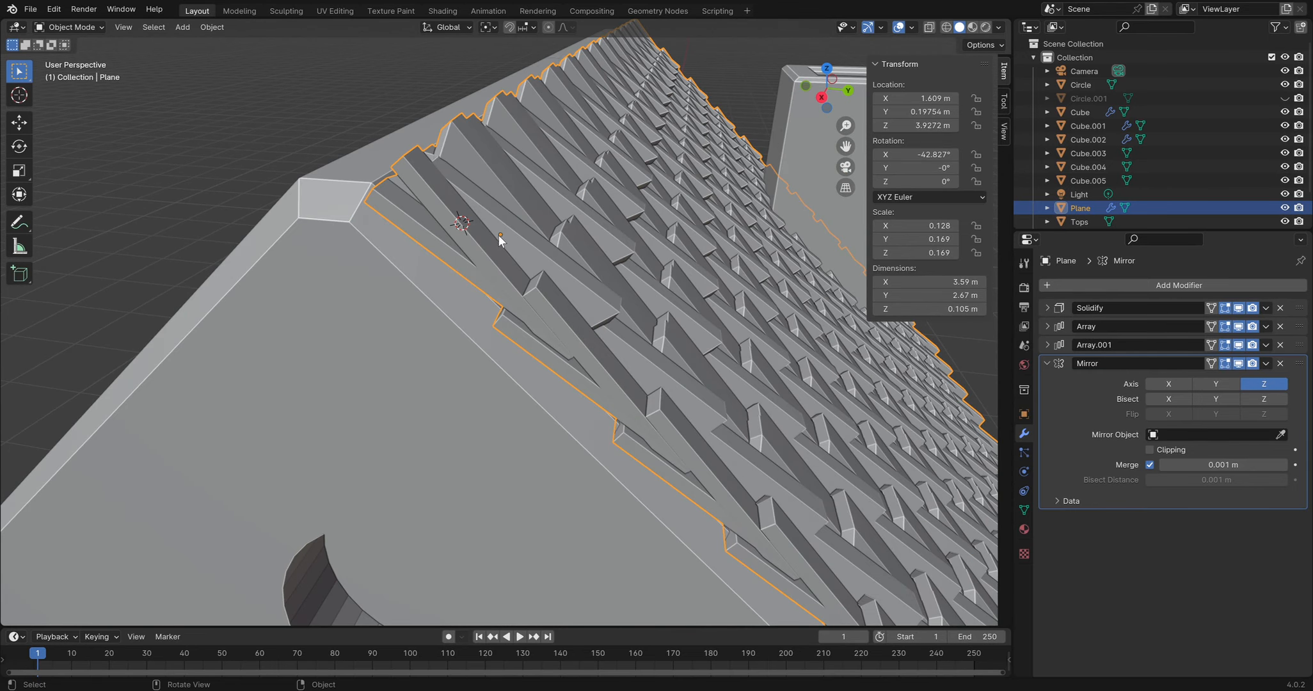
Try the Mirror modifier on the X and Y axes instead of Z, and switch all its axes off
left_click(1254, 384)
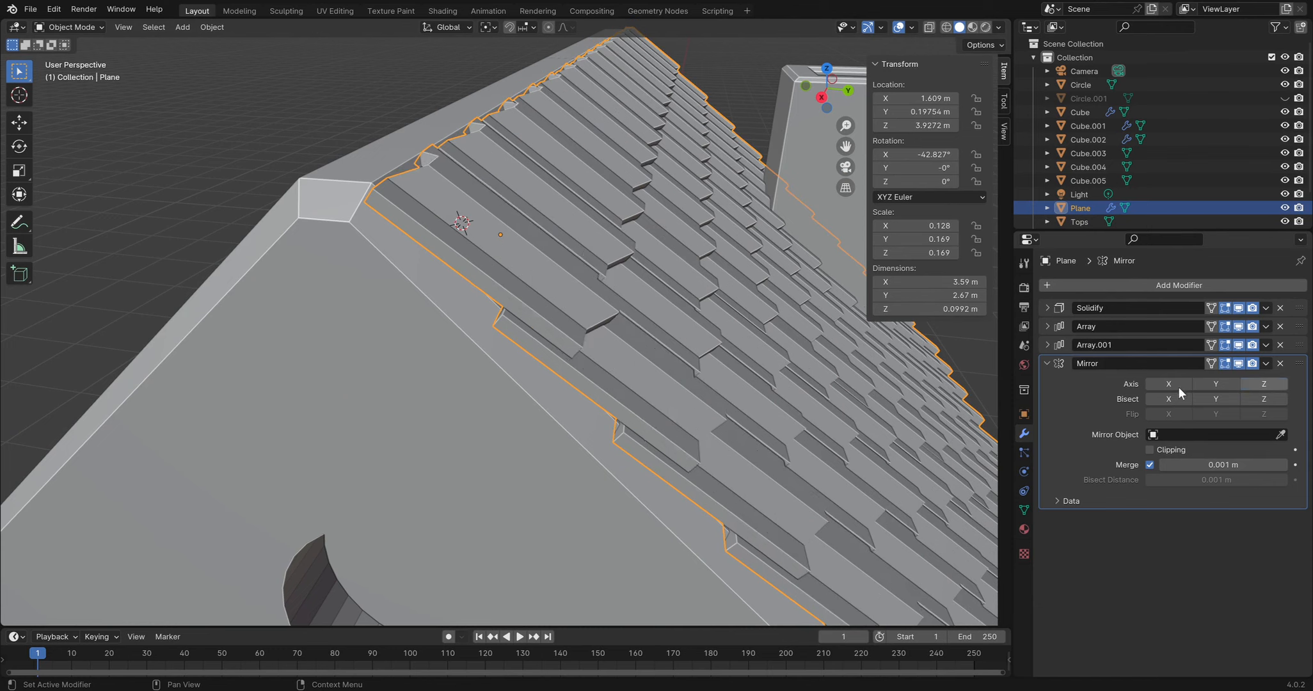
left_click(1171, 384)
left_click(1181, 384)
left_click(1209, 385)
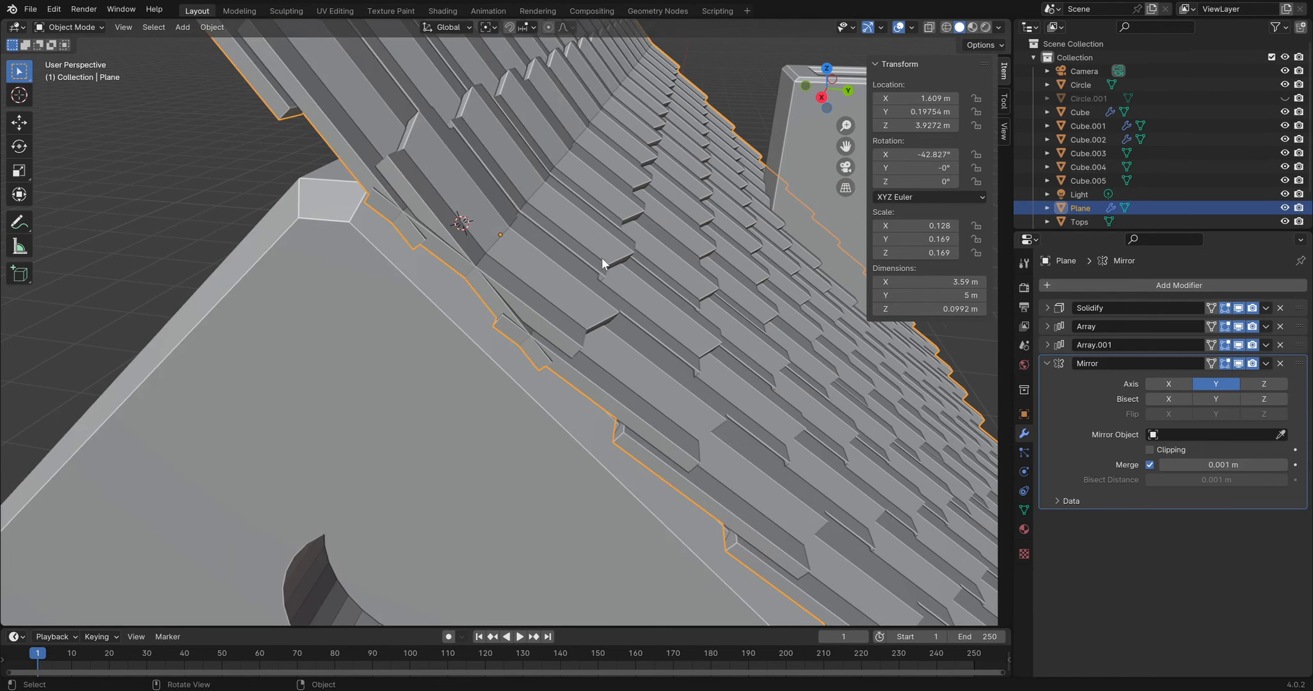
scroll(489, 192, "down", 3)
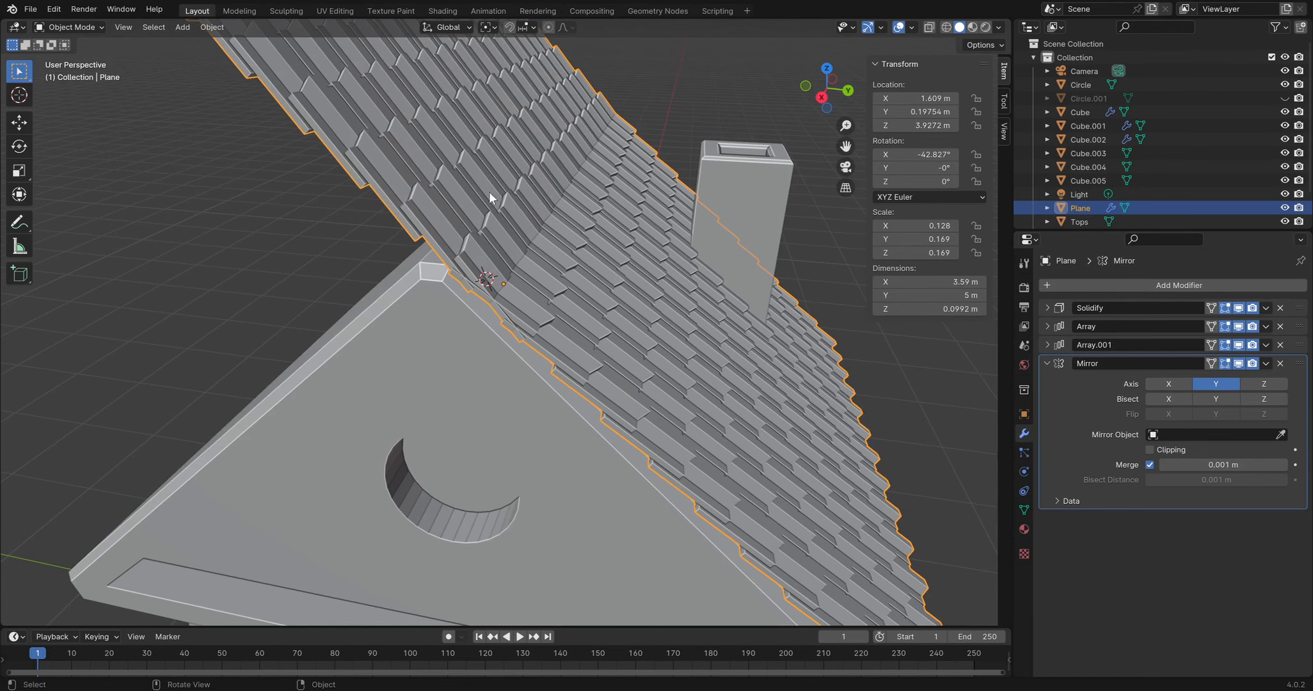
left_click(1218, 387)
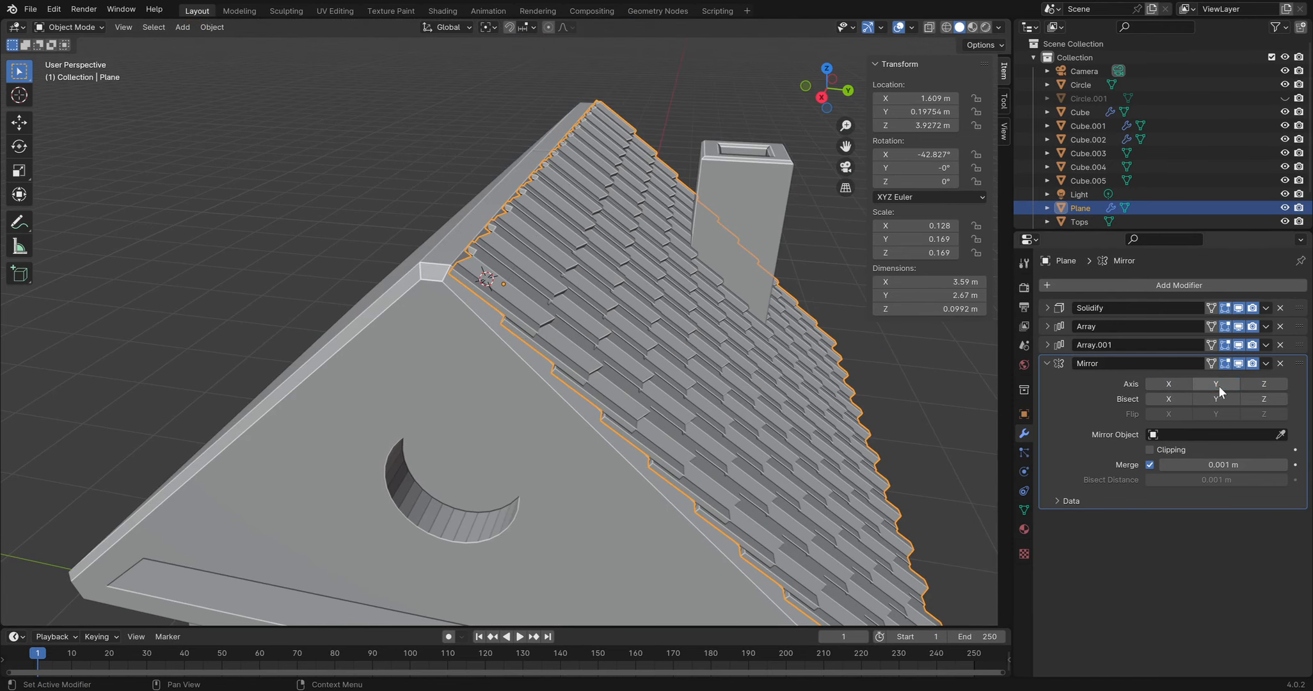
Remove the Mirror modifier from the roof tiles
left_click(1280, 363)
middle_click_drag(500, 307, 544, 283)
key("ctrl+z")
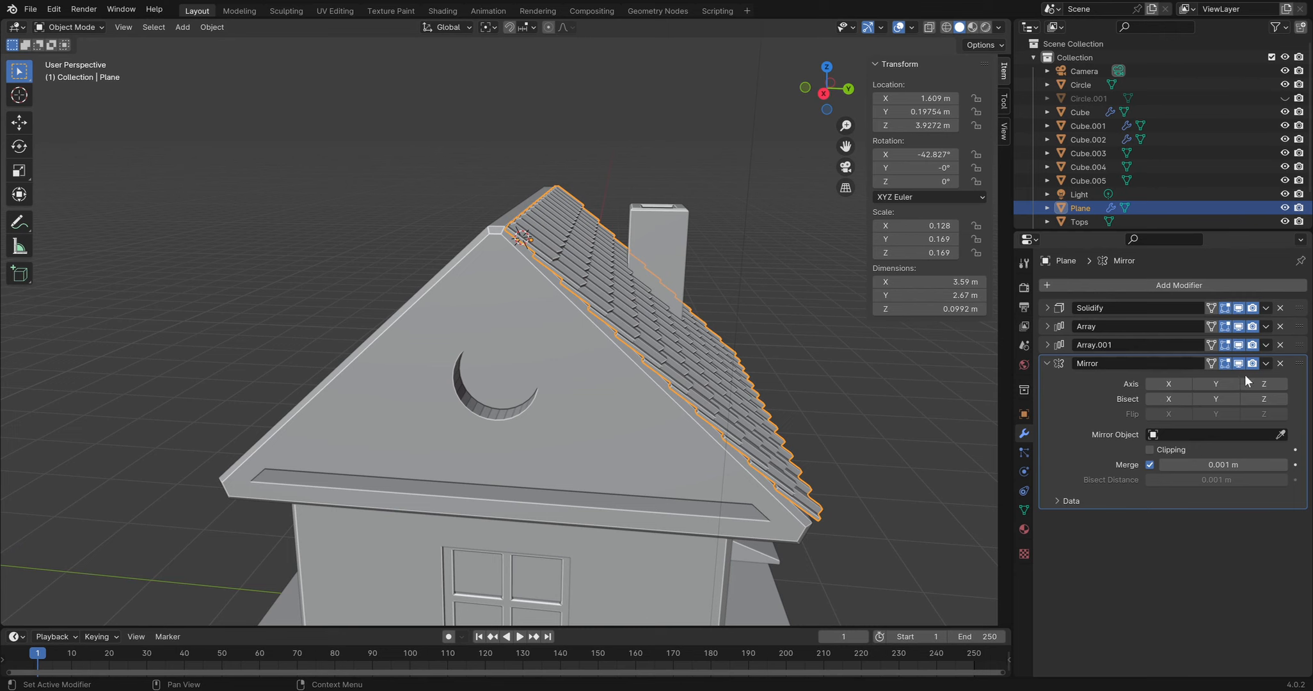
left_click(1279, 364)
key("ctrl+z")
left_click(1276, 364)
middle_click_drag(785, 265, 797, 189)
middle_click_drag(578, 215, 602, 153)
scroll(587, 327, "down", 2)
scroll(542, 198, "up", 3)
middle_click_drag(541, 198, 585, 188)
scroll(556, 205, "down", 3)
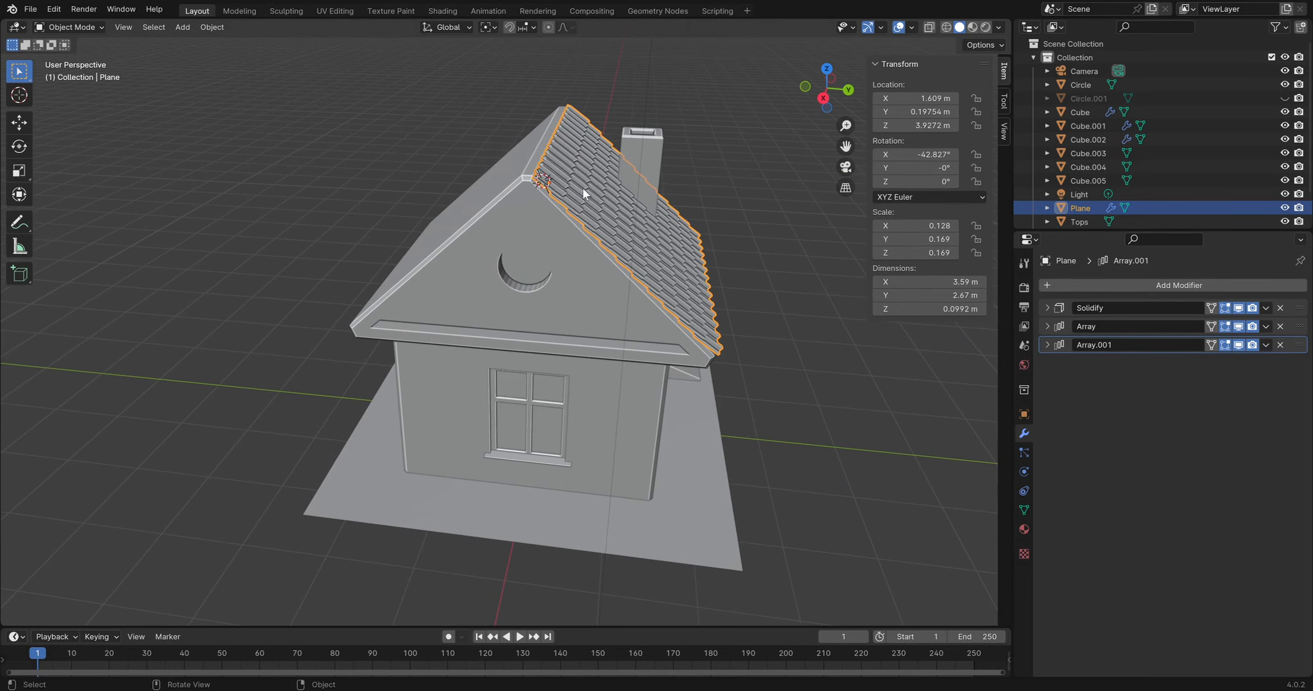
right_click(577, 180)
mouse_move(542, 241)
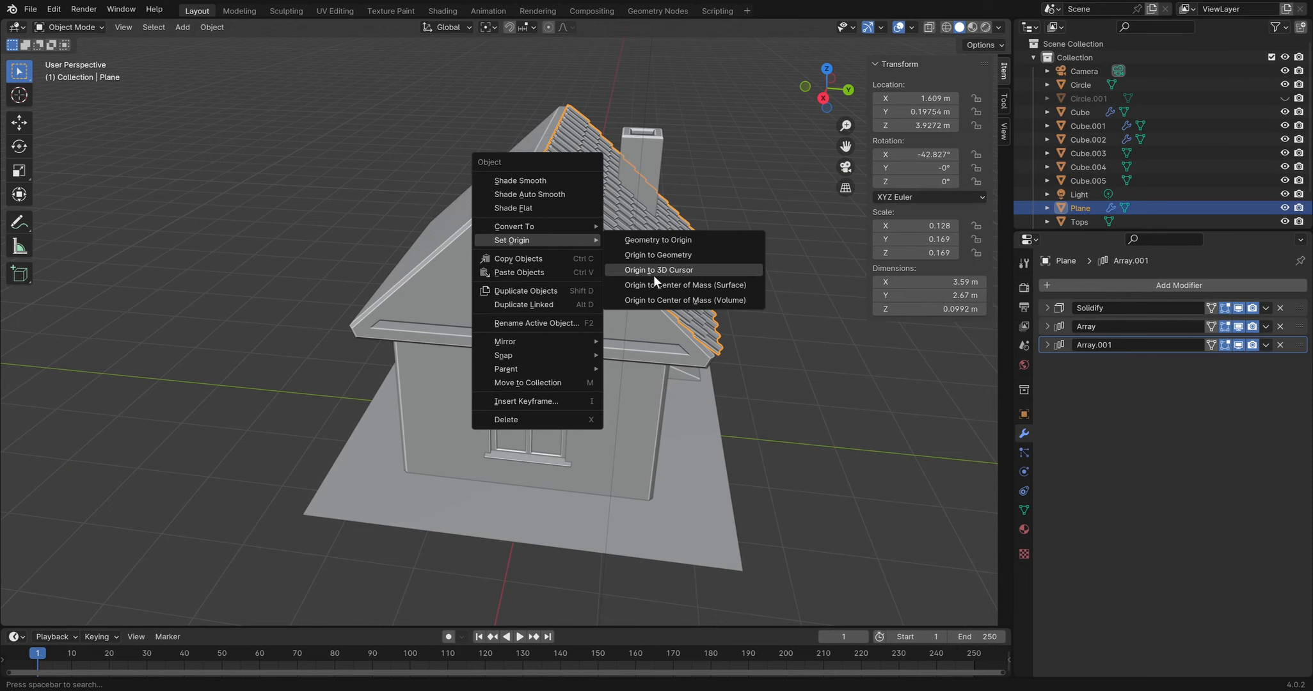
middle_click_drag(712, 144, 723, 123)
middle_click_drag(541, 135, 552, 164)
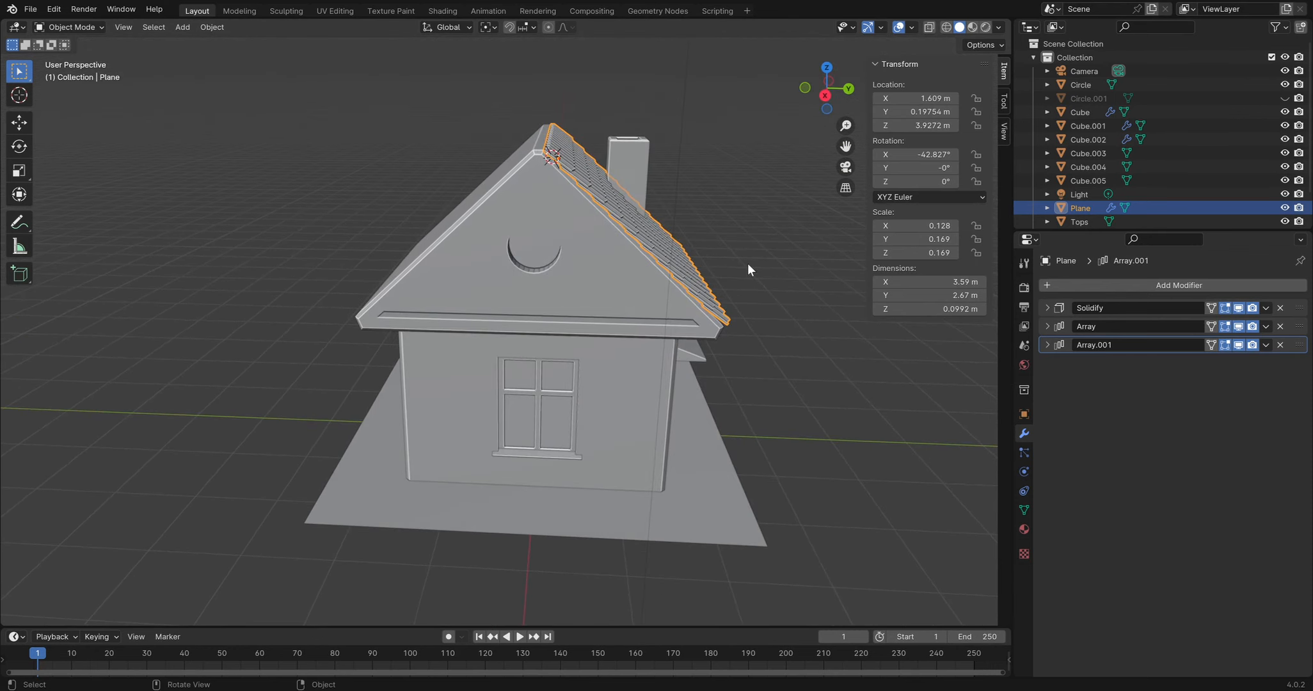
Deselect the roof tiles and snap the 3D cursor to the world origin
key("alt+a")
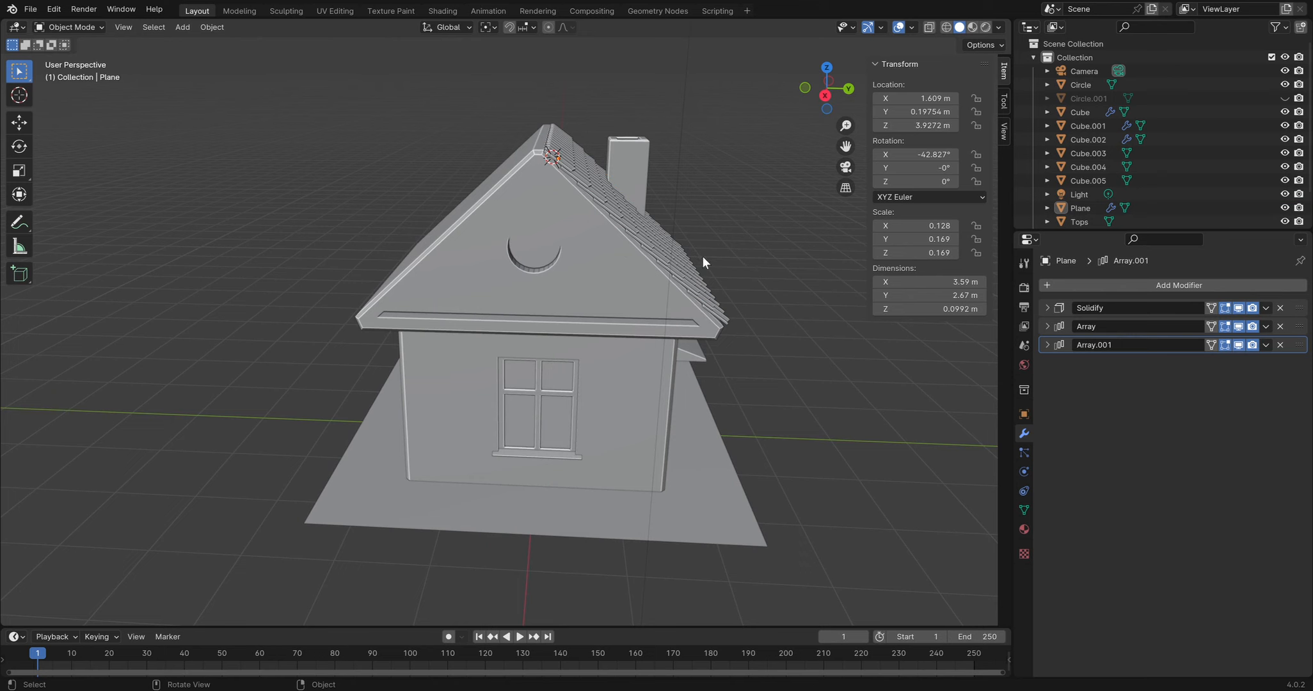
key("shift+s")
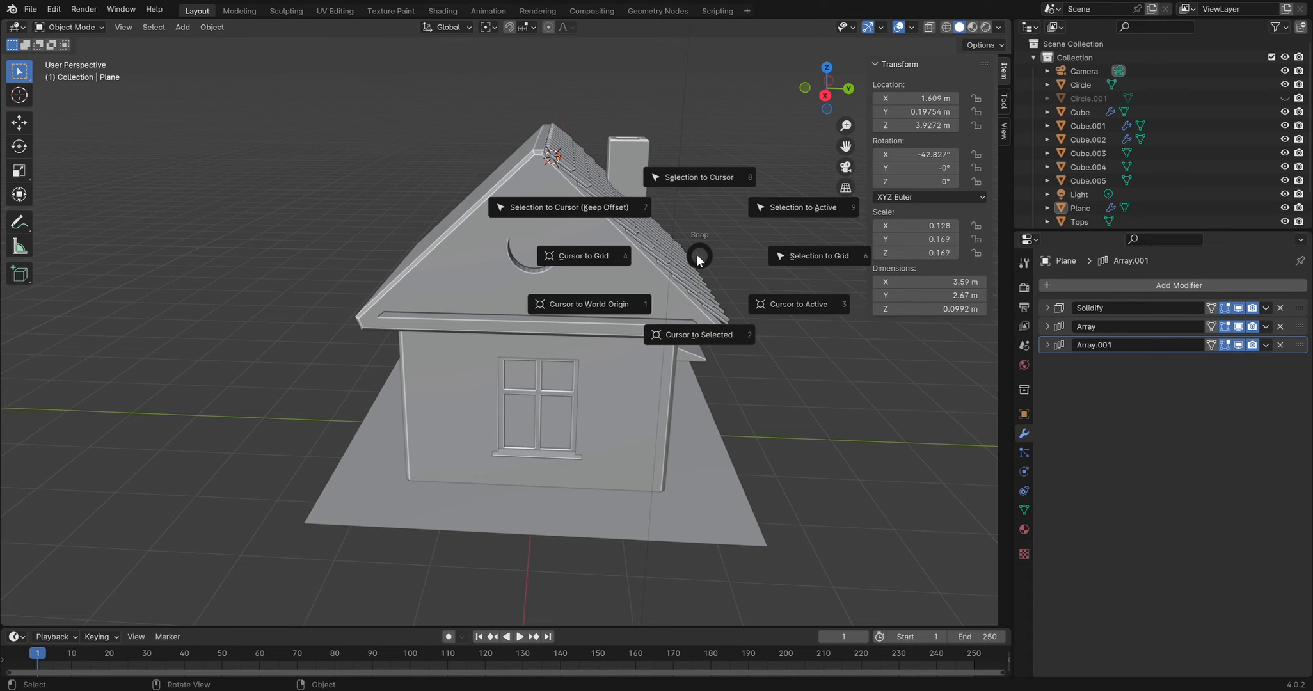
left_click(591, 305)
middle_click_drag(592, 308, 575, 369)
Select the roof tiles and set their origin to the 3D cursor
left_click(628, 251)
left_click(628, 226)
right_click(626, 229)
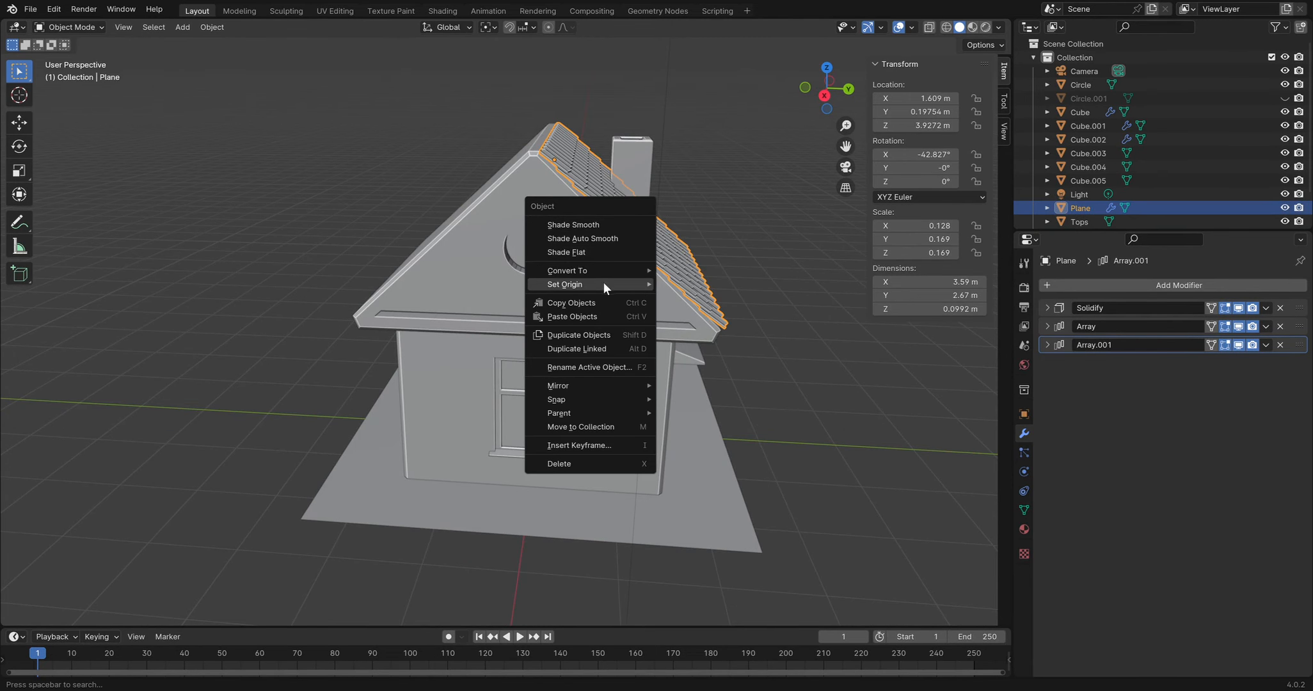
mouse_move(603, 283)
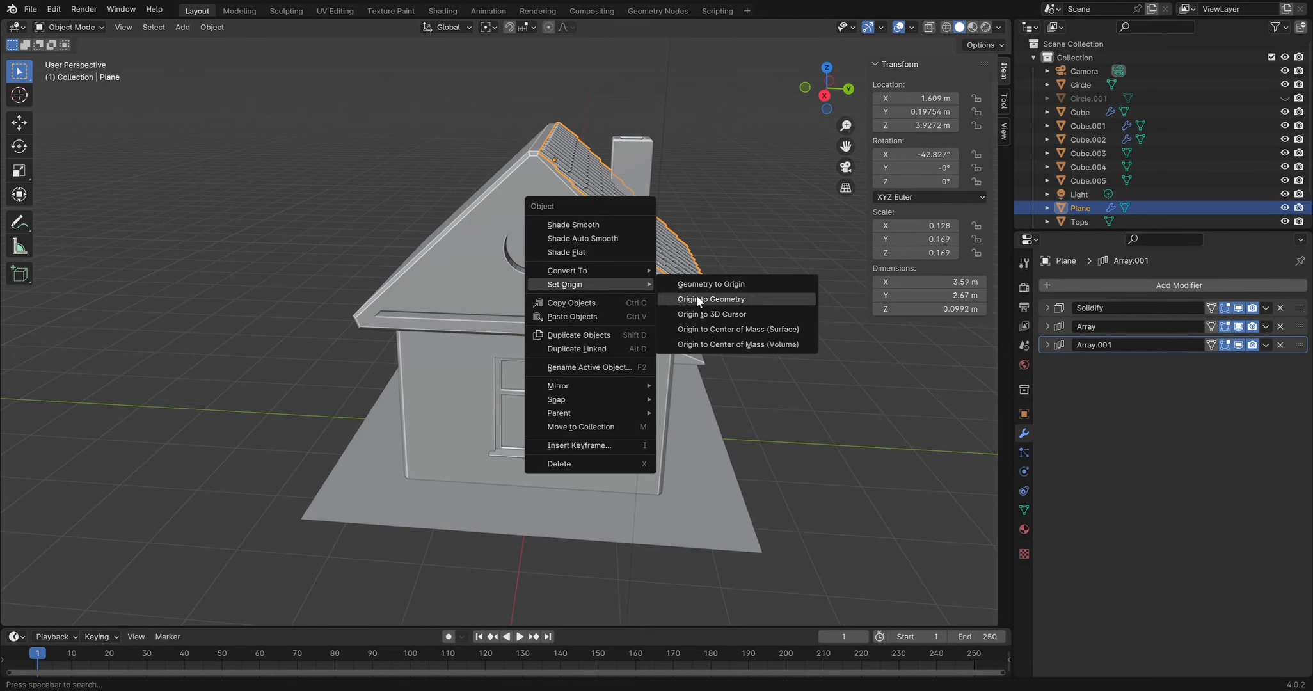
left_click(750, 315)
scroll(749, 310, "up", 3)
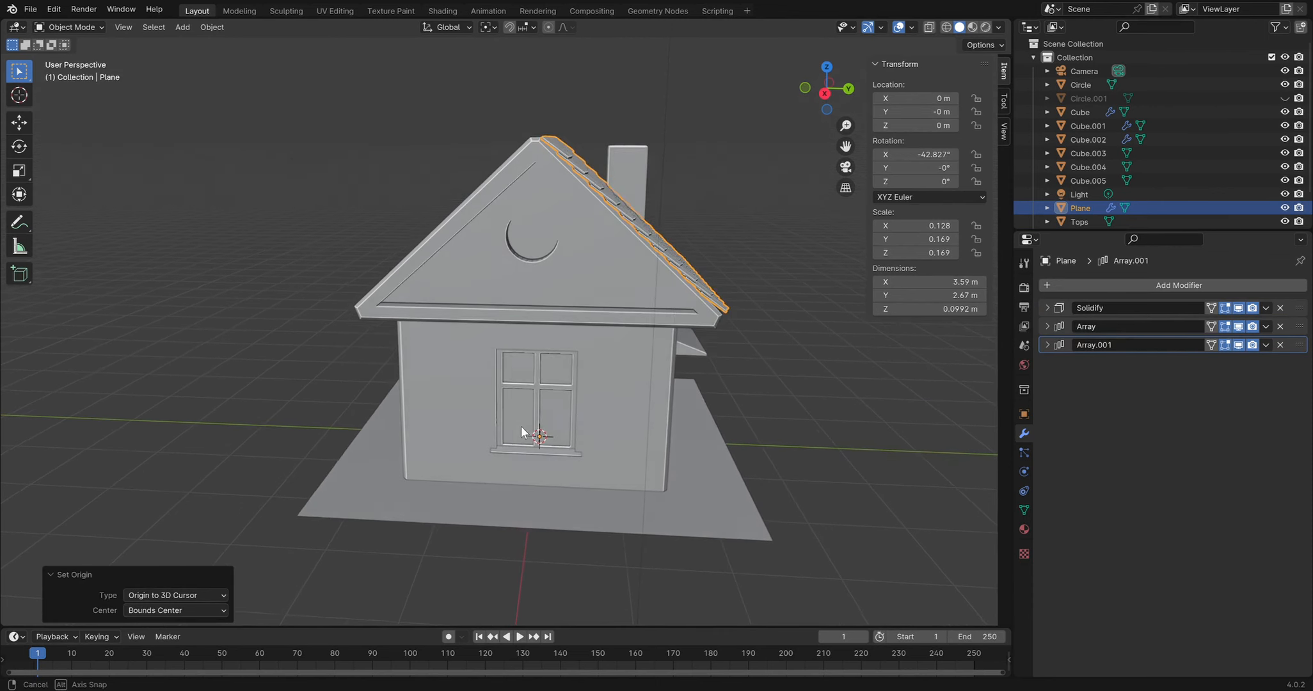
Try rotating the roof tiles freely and with an X rotation of -27.827°, and undo the rotation
key("r")
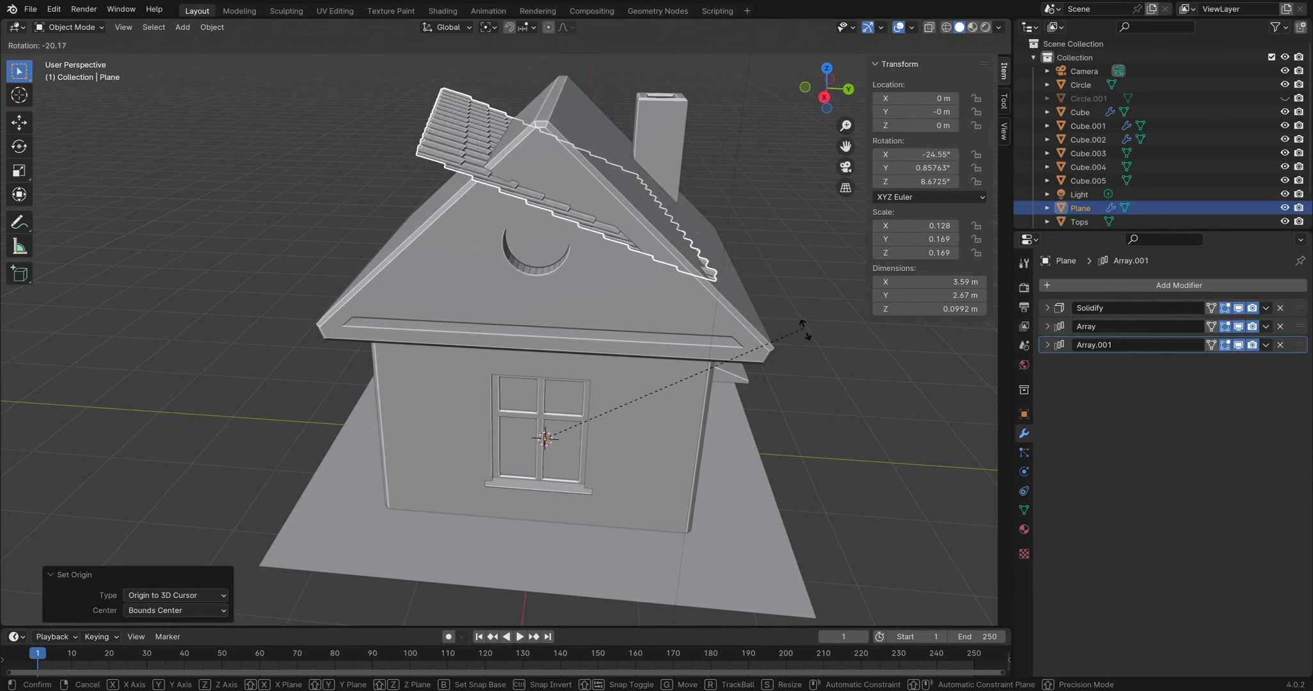
right_click(813, 371)
middle_click_drag(536, 199, 493, 203)
left_click(1074, 283)
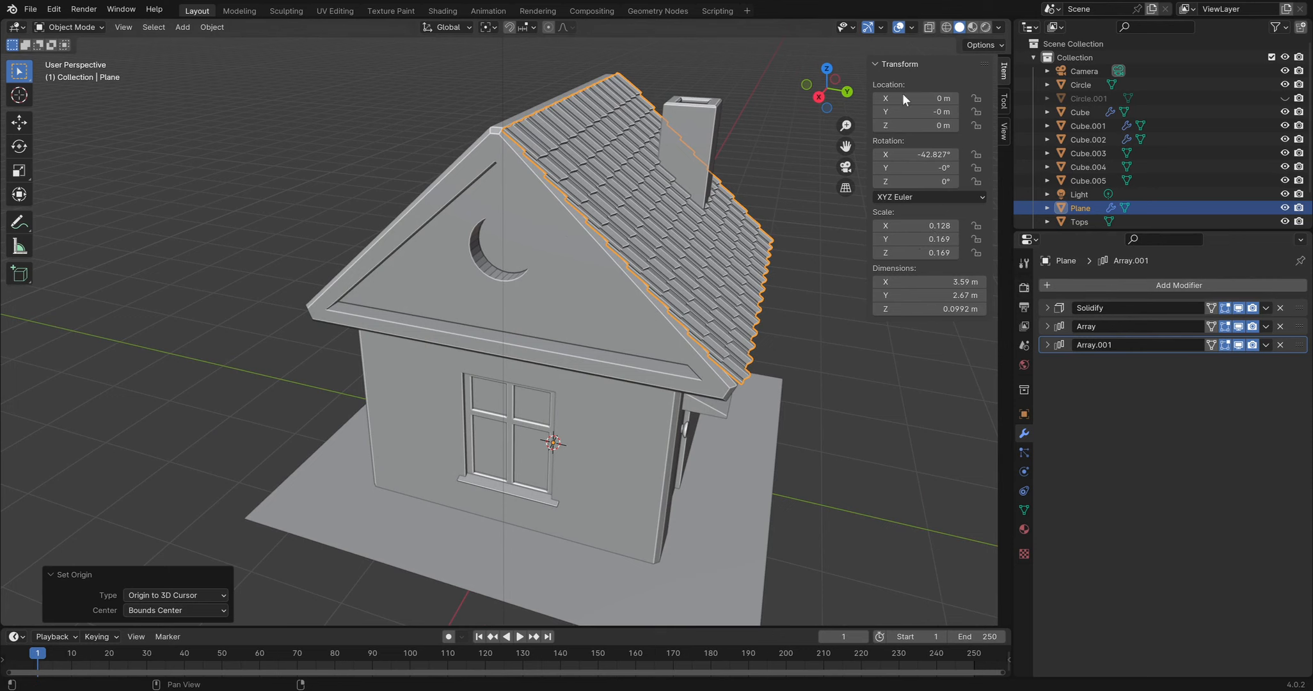
left_click_drag(922, 154, 944, 156)
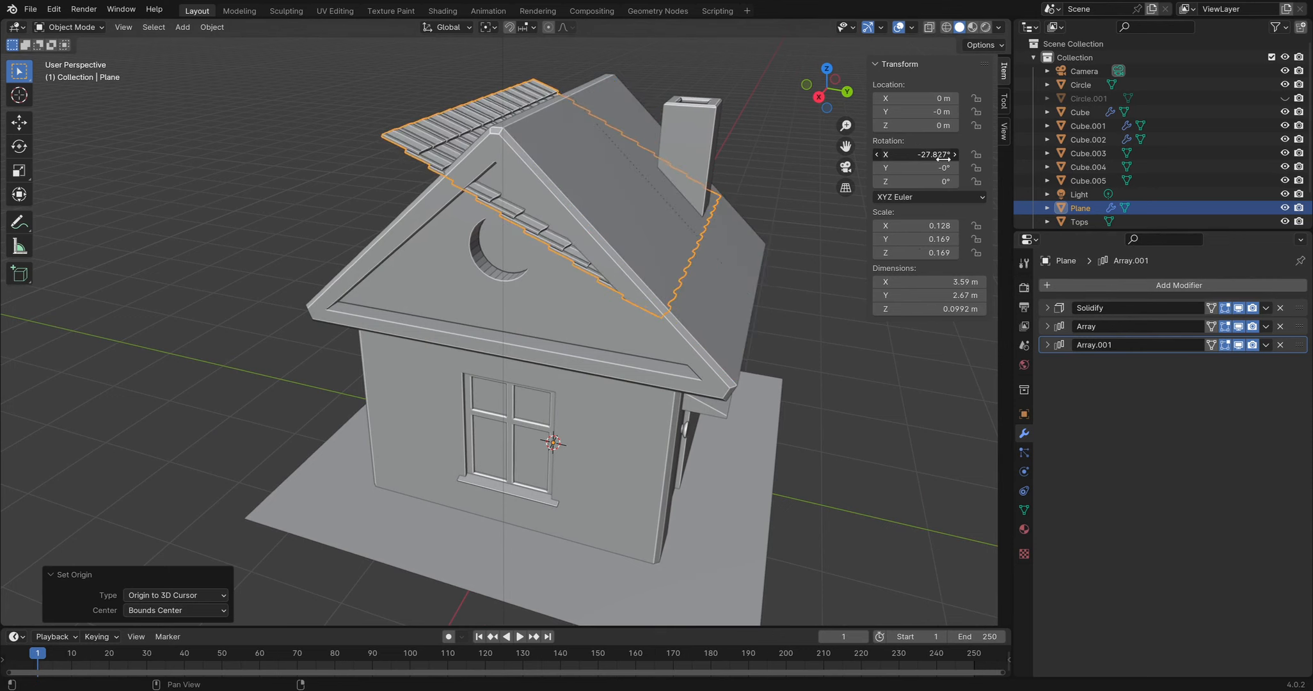
key("ctrl+z")
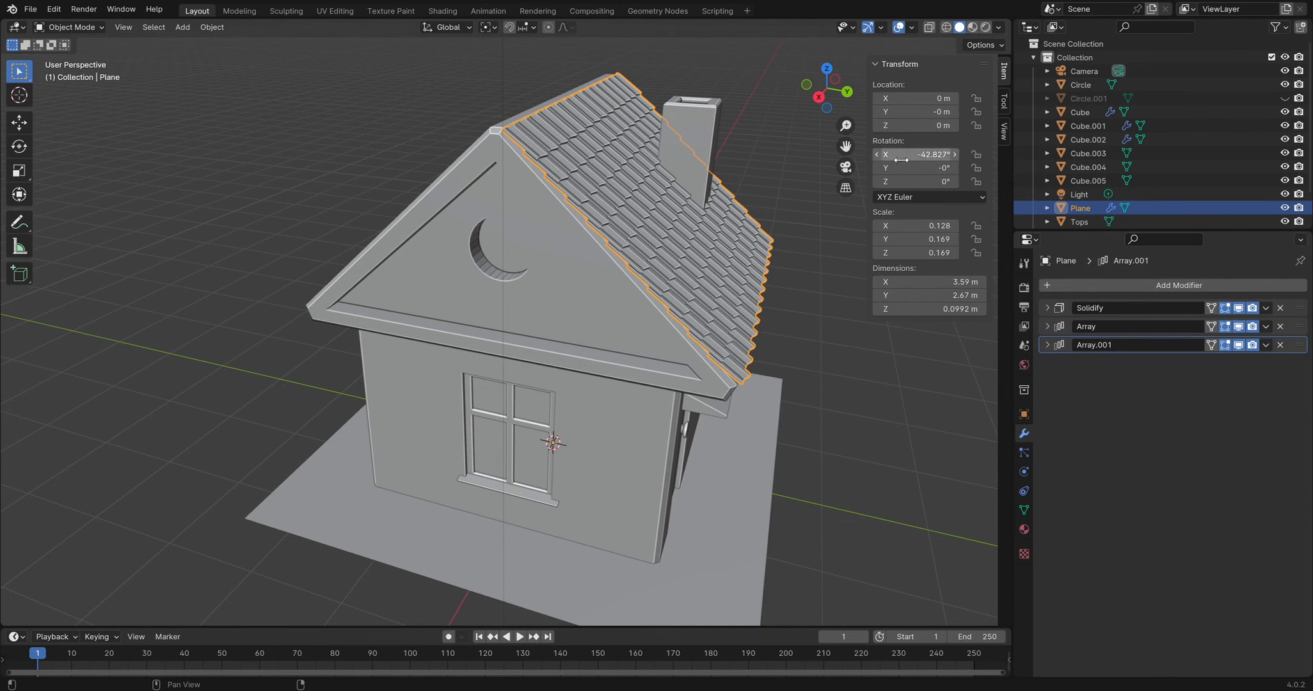
Try applying all transforms to the roof tiles, and undo it
left_click(120, 11)
mouse_move(156, 10)
left_click(212, 27)
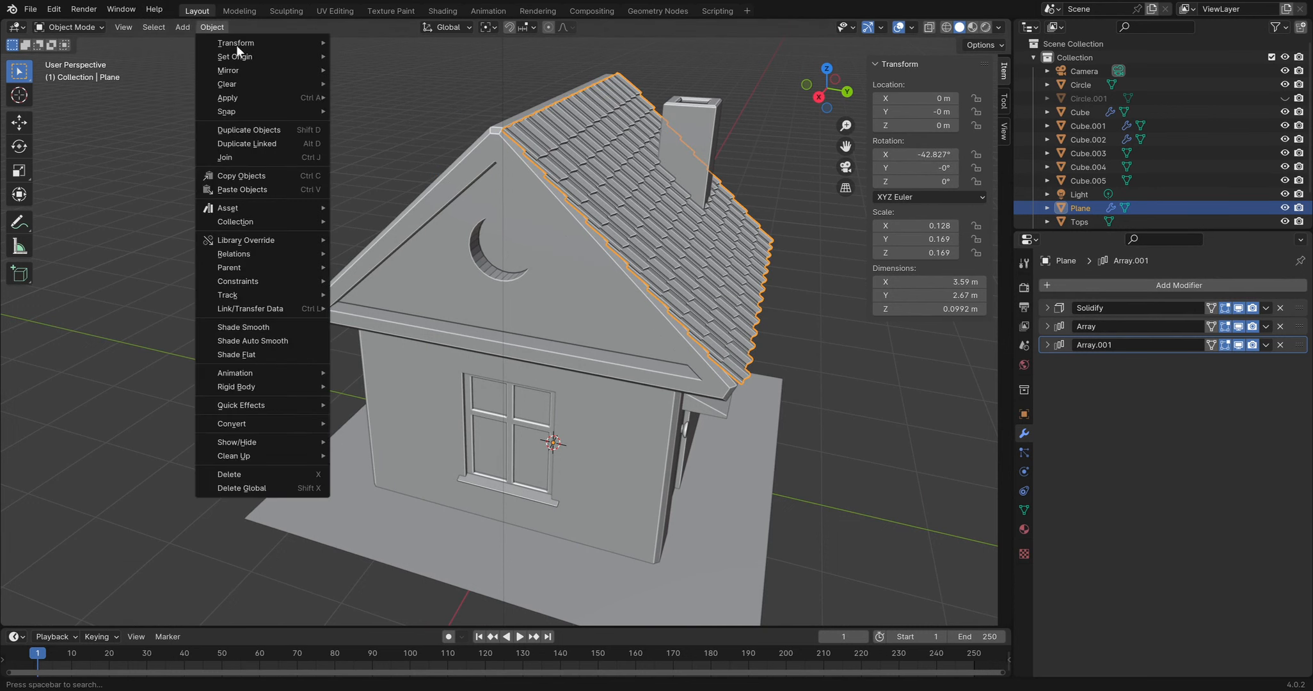
mouse_move(237, 98)
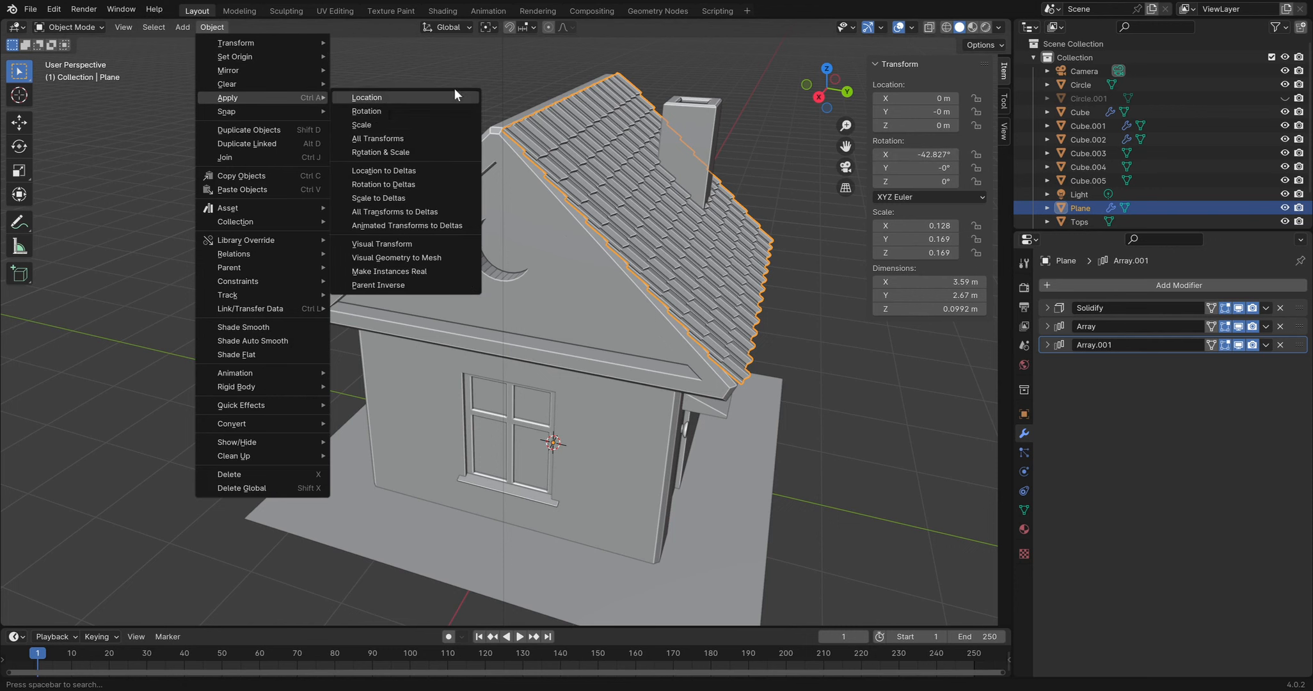
left_click(392, 140)
key("ctrl+z")
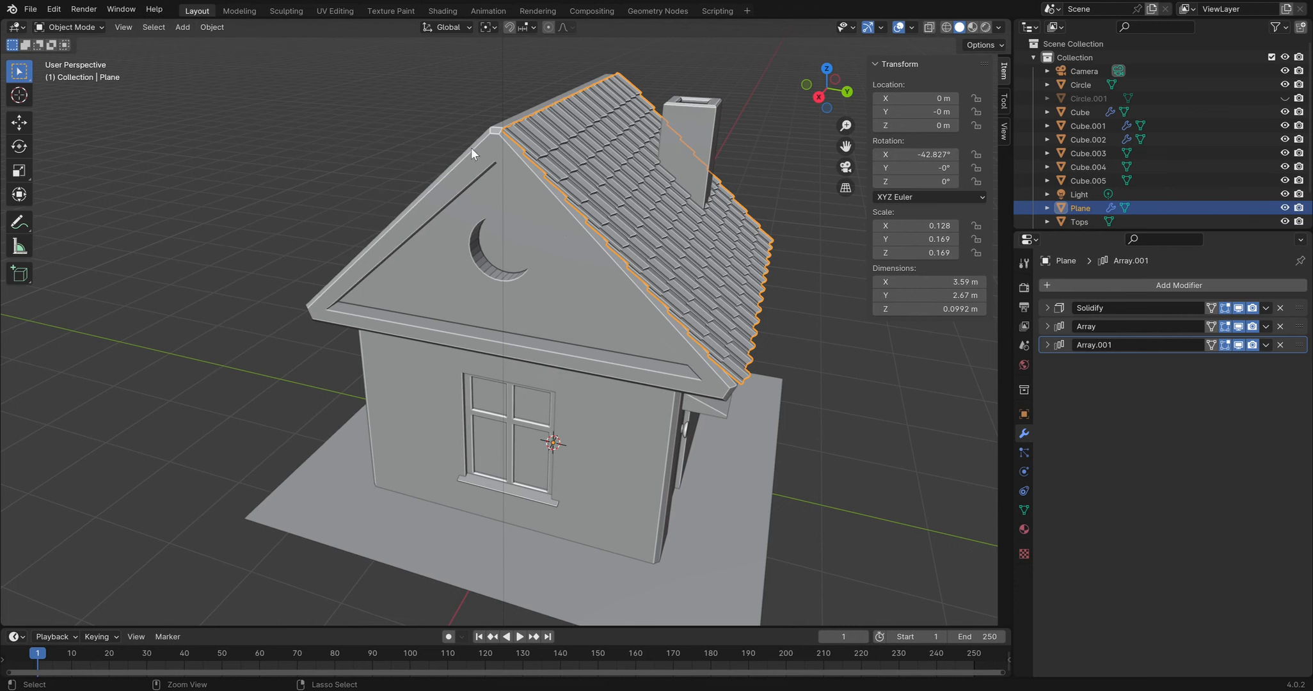
Try applying only the rotation to the roof tiles, and undo it
left_click(216, 27)
mouse_move(255, 97)
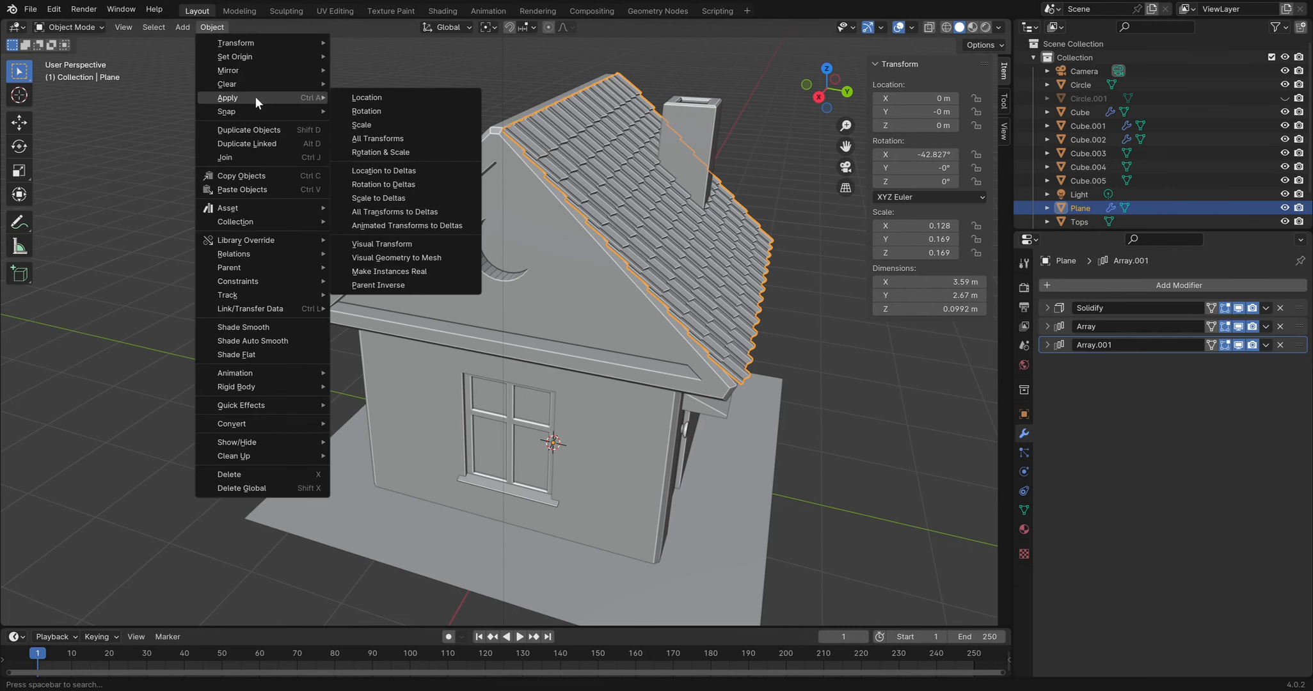
left_click(396, 111)
middle_click_drag(395, 110, 506, 156)
key("ctrl+z")
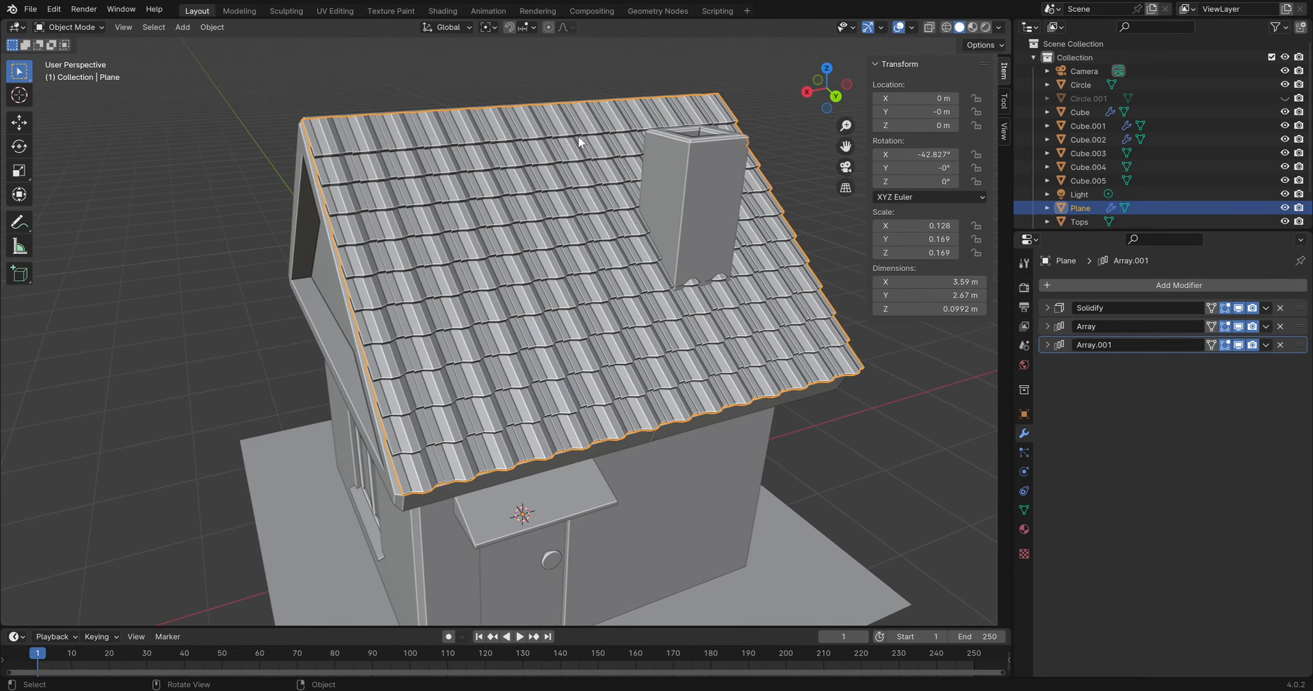
Add a Mirror modifier to the roof tiles after the two Array modifiers
scroll(544, 163, "up", 3)
middle_click_drag(513, 192, 665, 253)
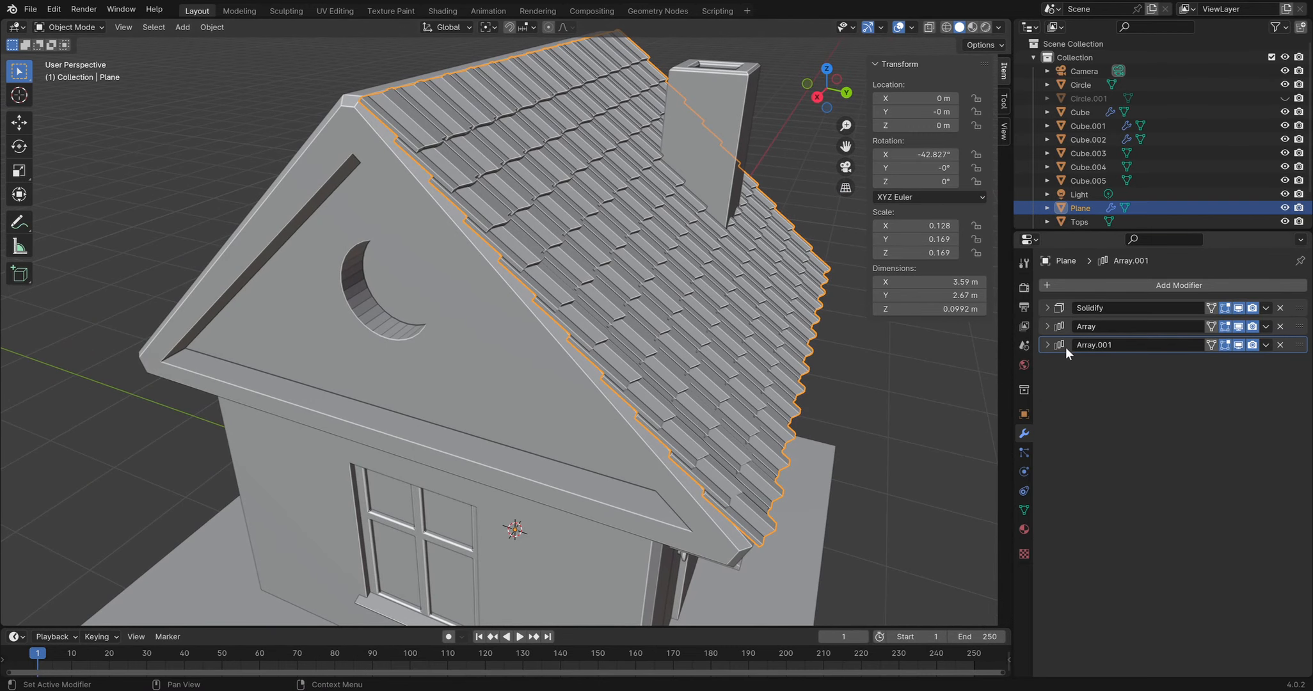
left_click(1121, 282)
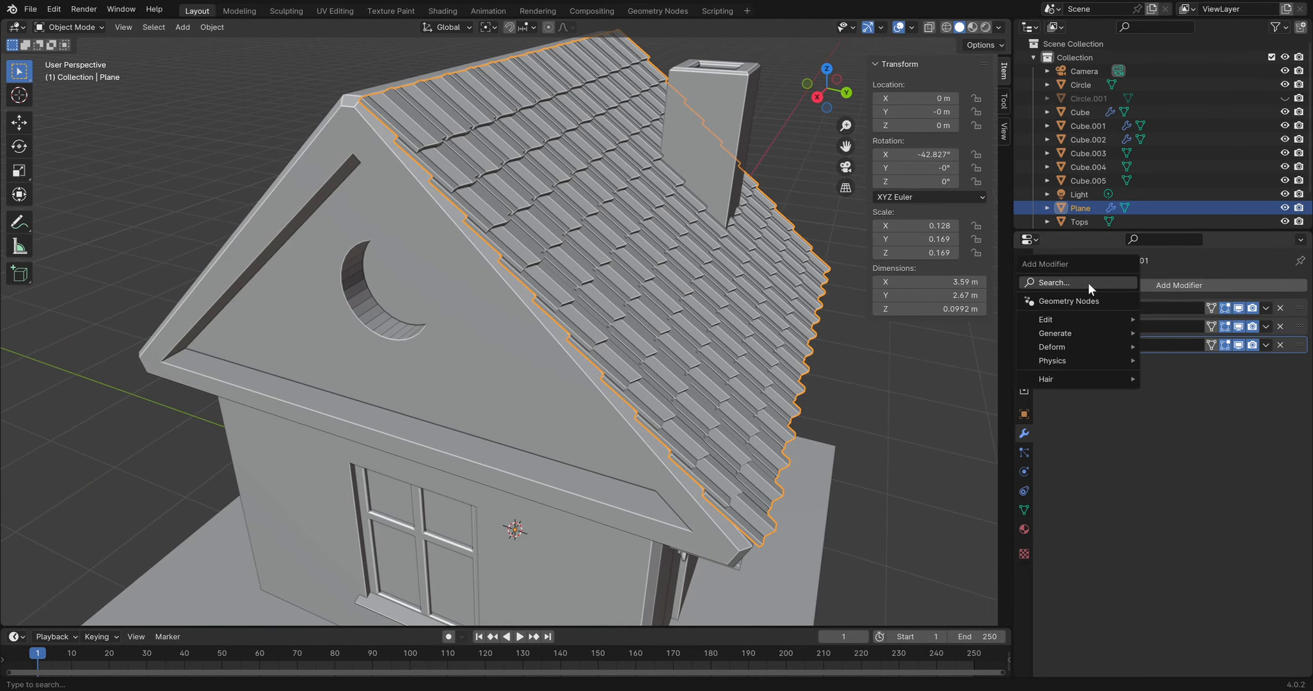
left_click(1087, 283)
type("mir")
key("Return")
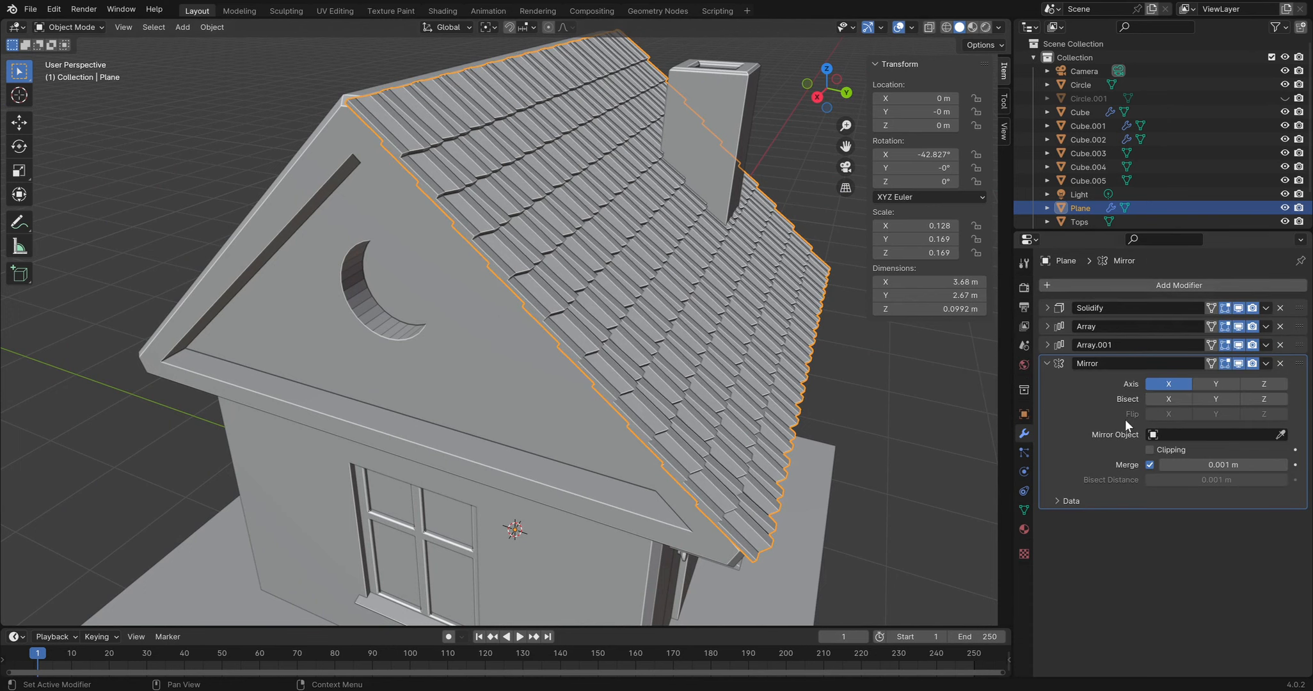
Try the Mirror modifier on the Y and Z axes instead of X, and remove the modifier
left_click(1175, 384)
left_click(1214, 384)
left_click(1215, 384)
left_click(1262, 383)
scroll(359, 358, "down", 2)
middle_click_drag(359, 357, 406, 339)
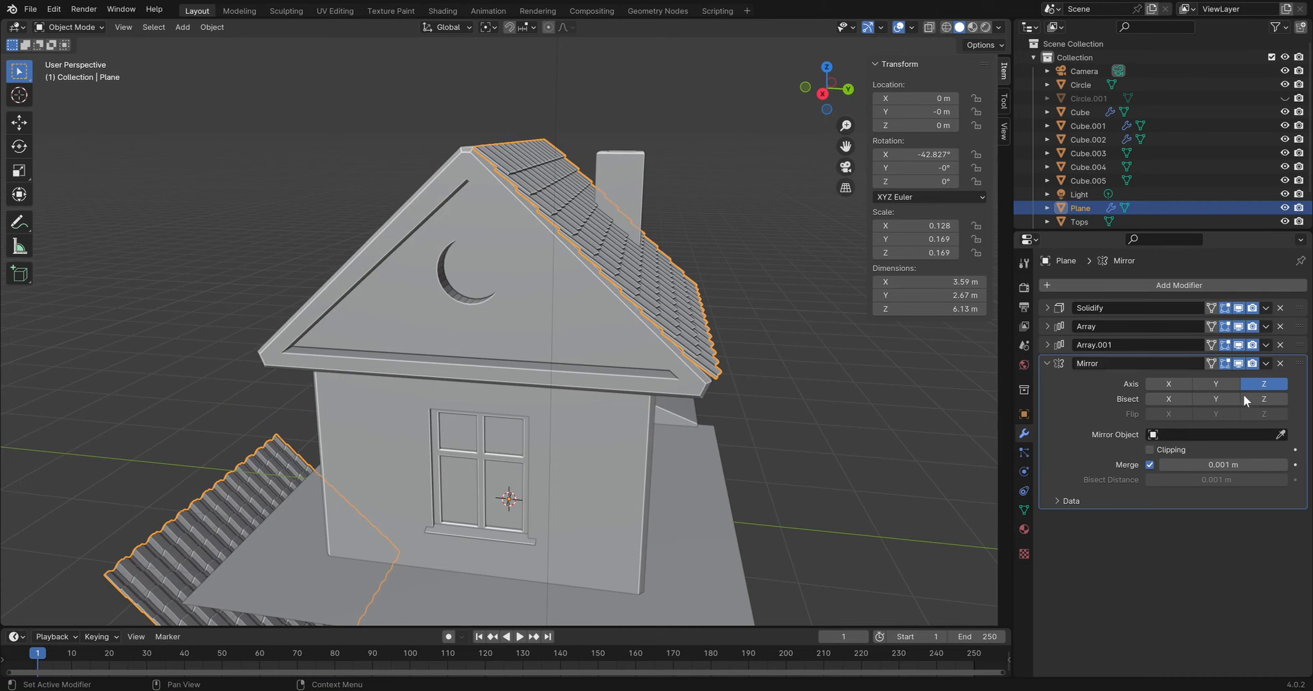
left_click(1281, 364)
Make a linked duplicate of the roof tiles and move it about -2.67 m along the Y axis
middle_click_drag(729, 357, 621, 216)
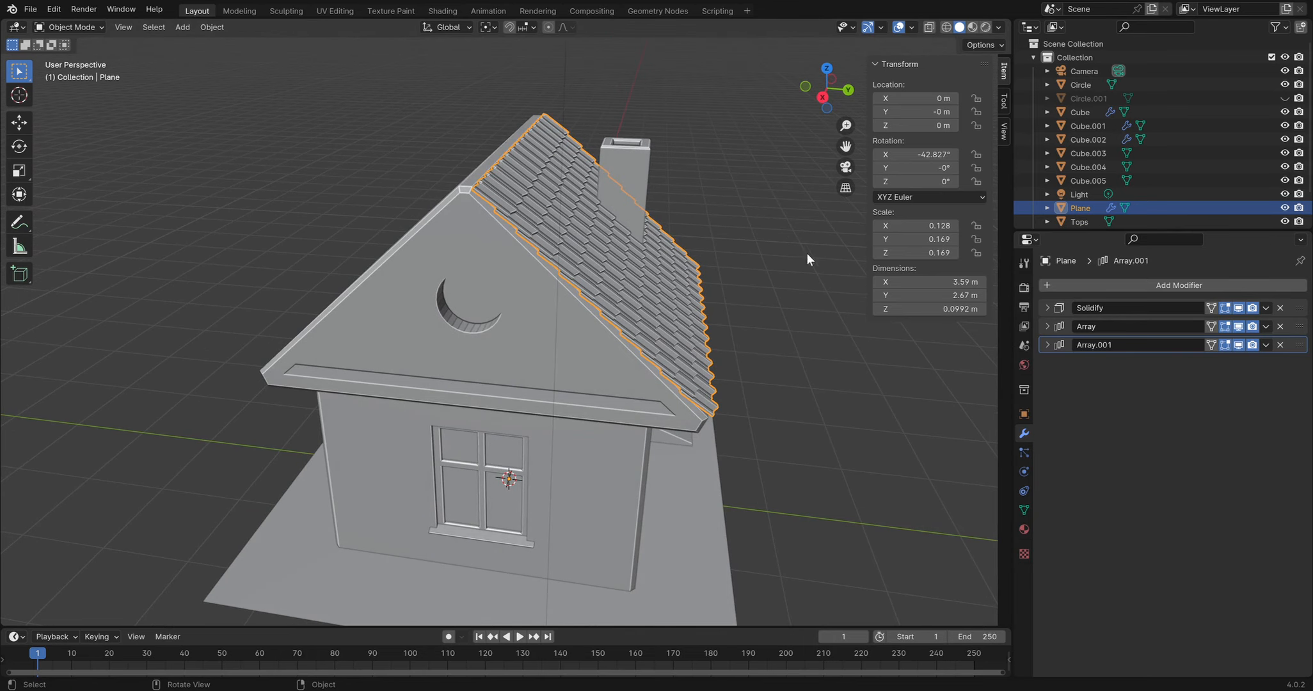
key("shift+d")
key("y")
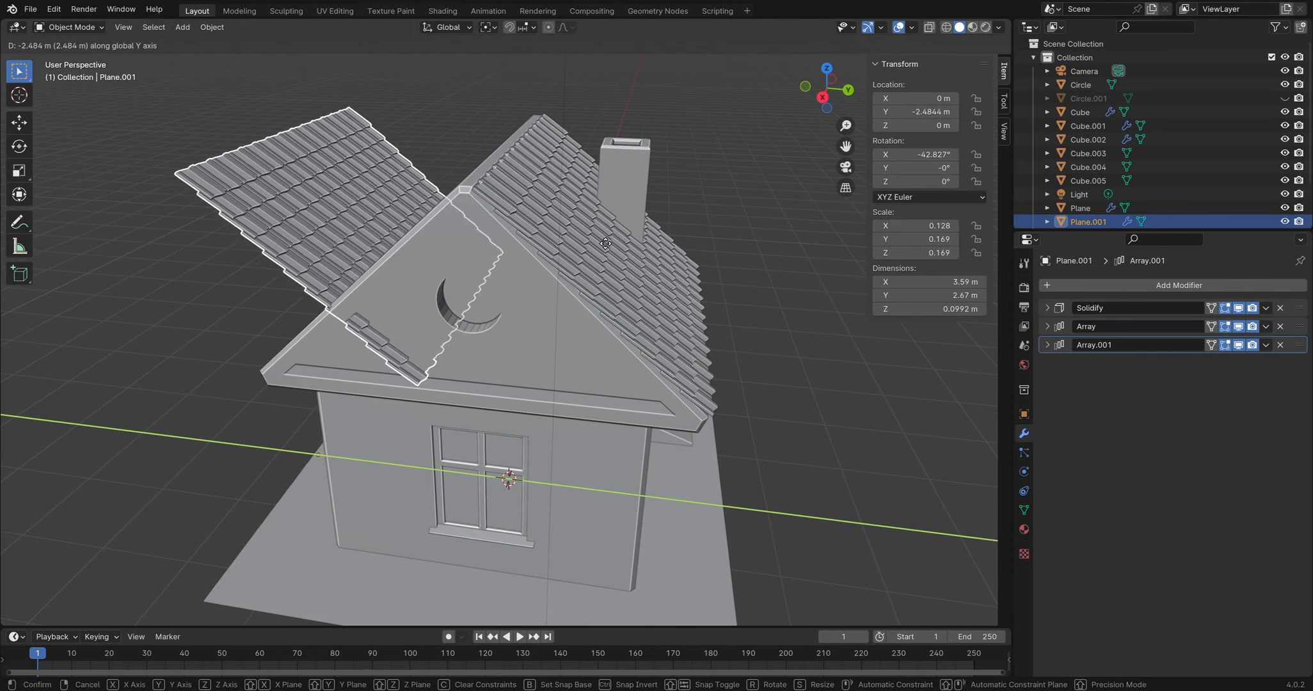
left_click(597, 236)
middle_click_drag(598, 237, 402, 170)
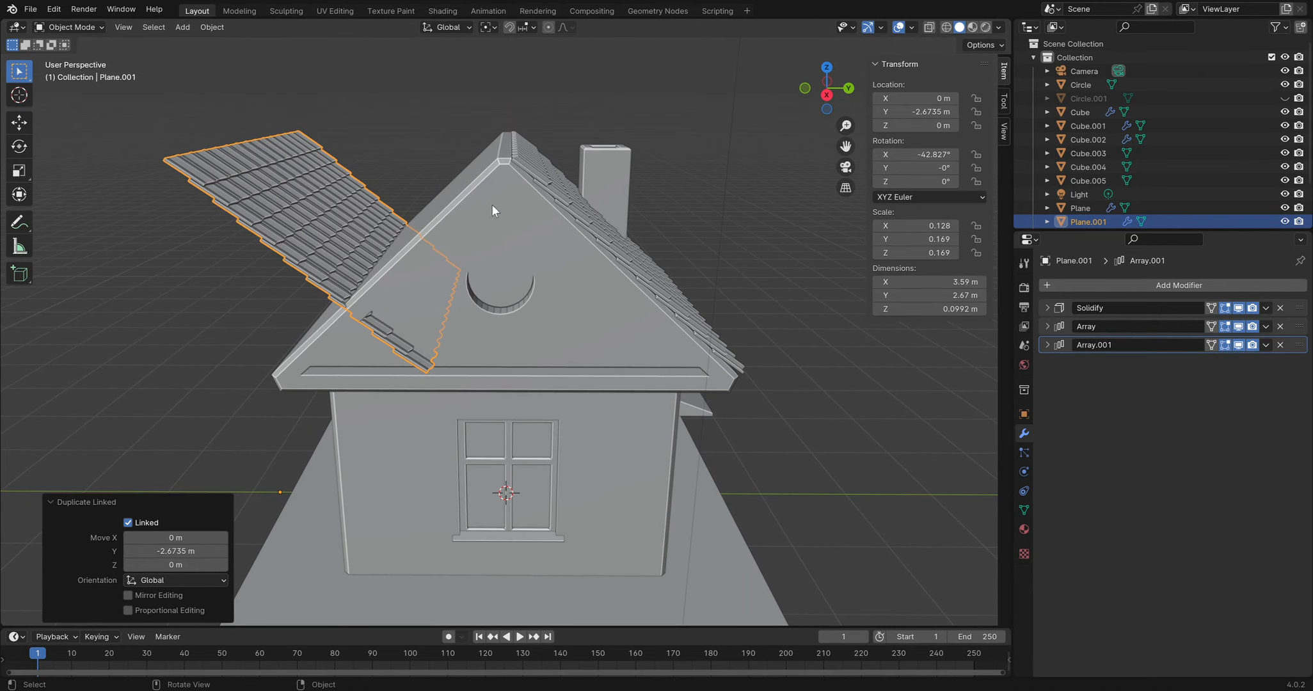
Try flipping the duplicated tiles by scaling them by -1 along Y and along the other axes, and cancel the scaling
key("s")
key("x")
key("y")
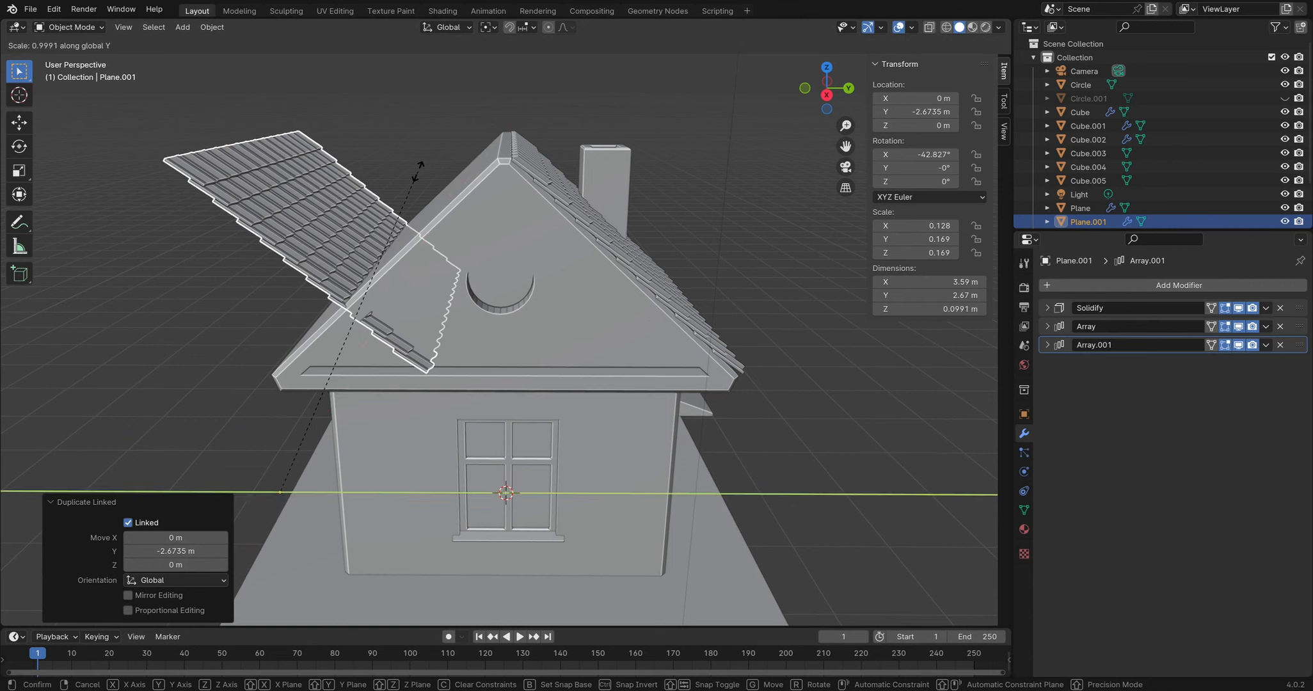
type("-1")
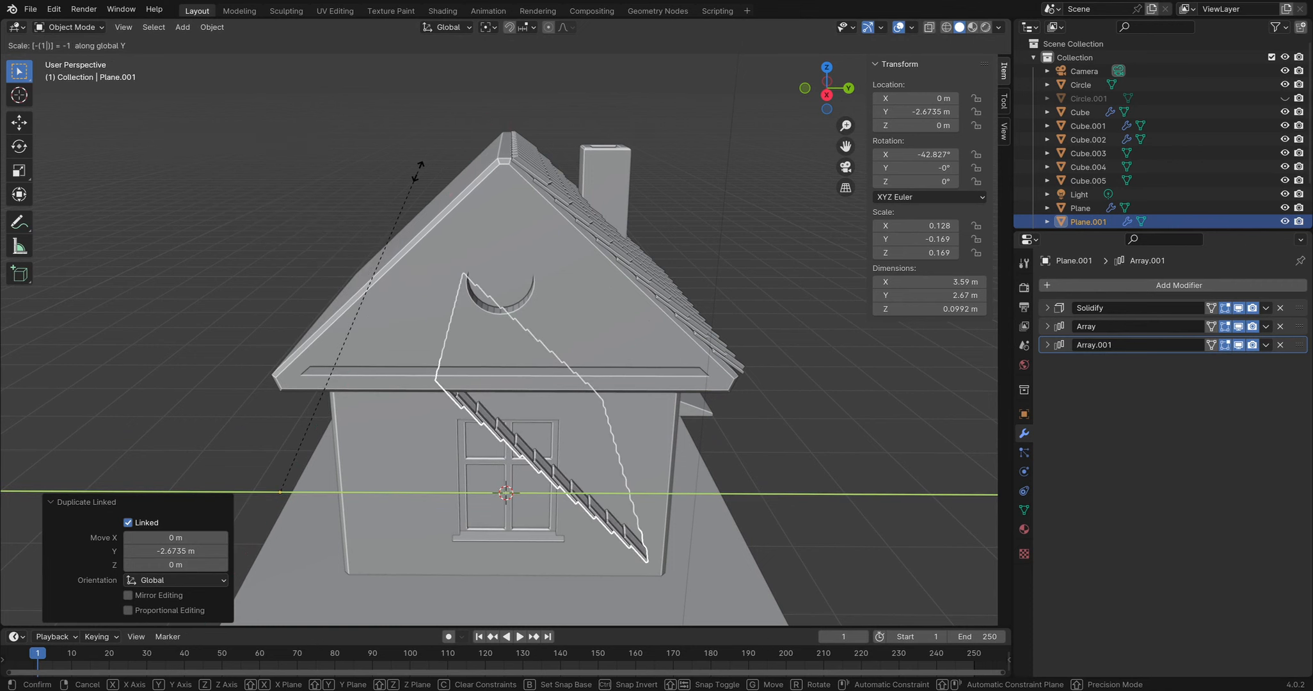
key("BackSpace")
key("x")
key("z")
key("BackSpace")
type("1x")
key("minus")
key("Escape")
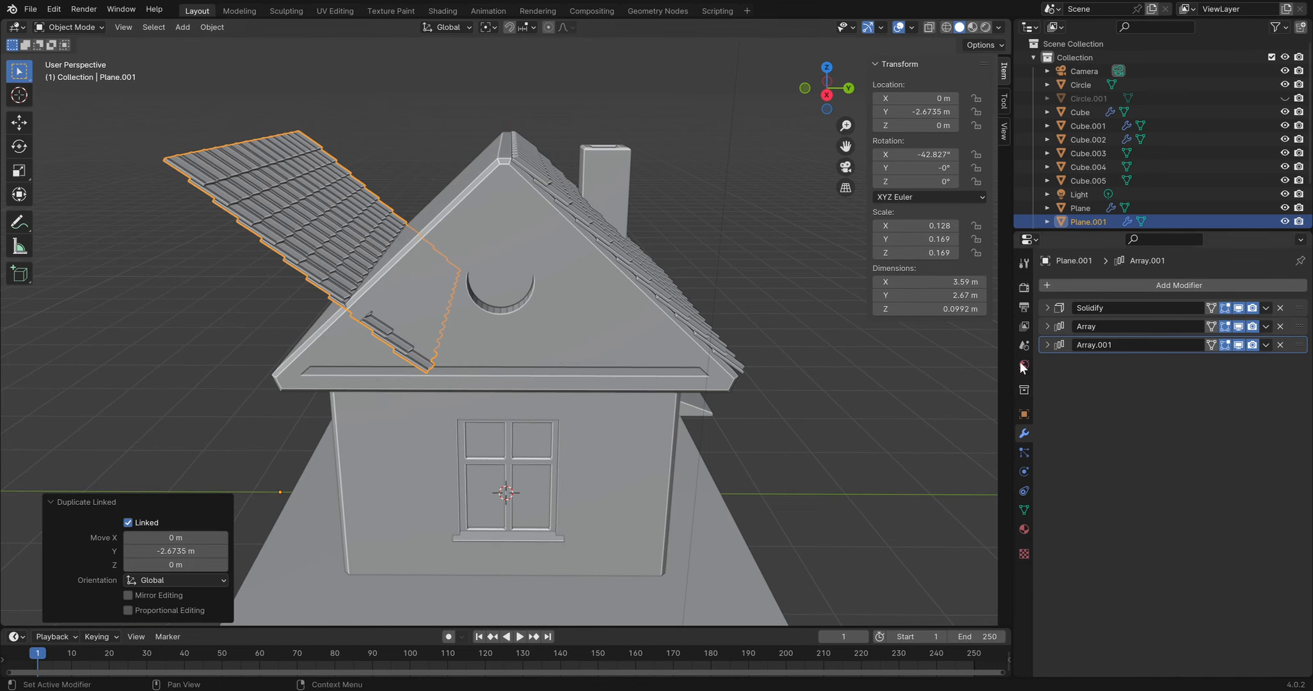
Delete the linked duplicate of the roof tiles
key("Tab")
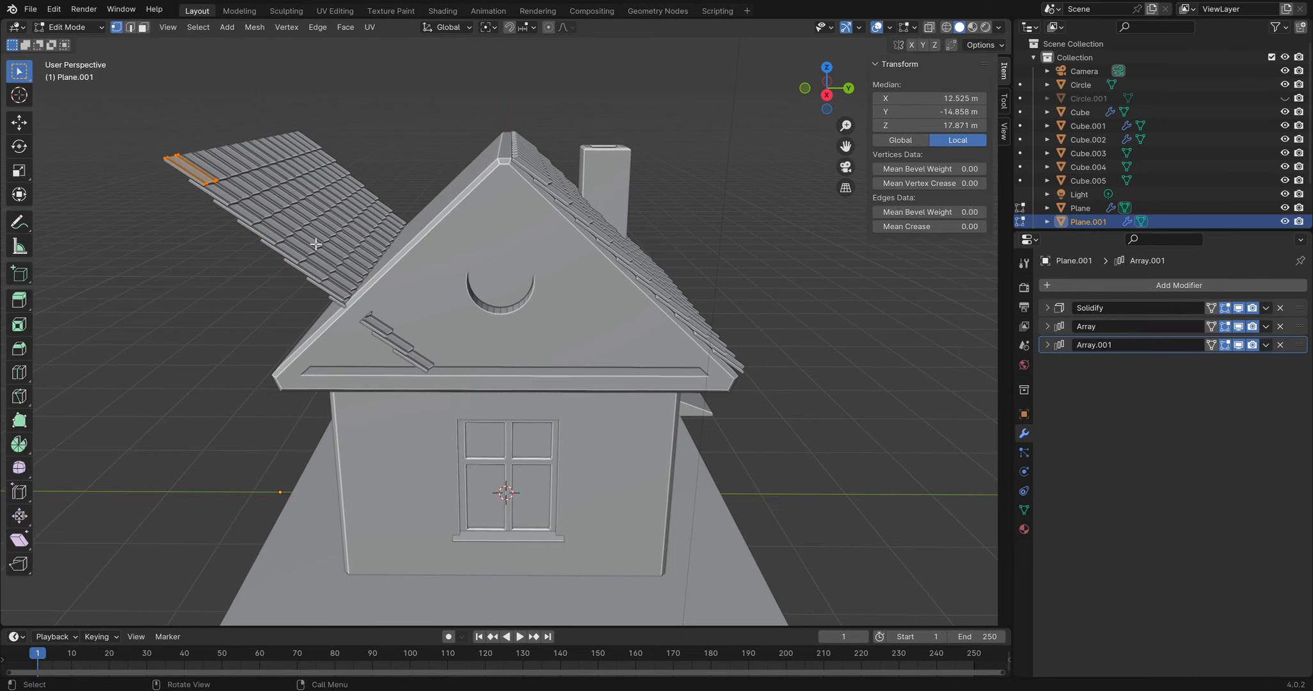
key("Tab")
key("Delete")
middle_click_drag(521, 240, 505, 243)
Select the original roof tiles and apply their Solidify modifier and both Array modifiers
left_click(628, 246)
middle_click_drag(656, 256, 851, 282)
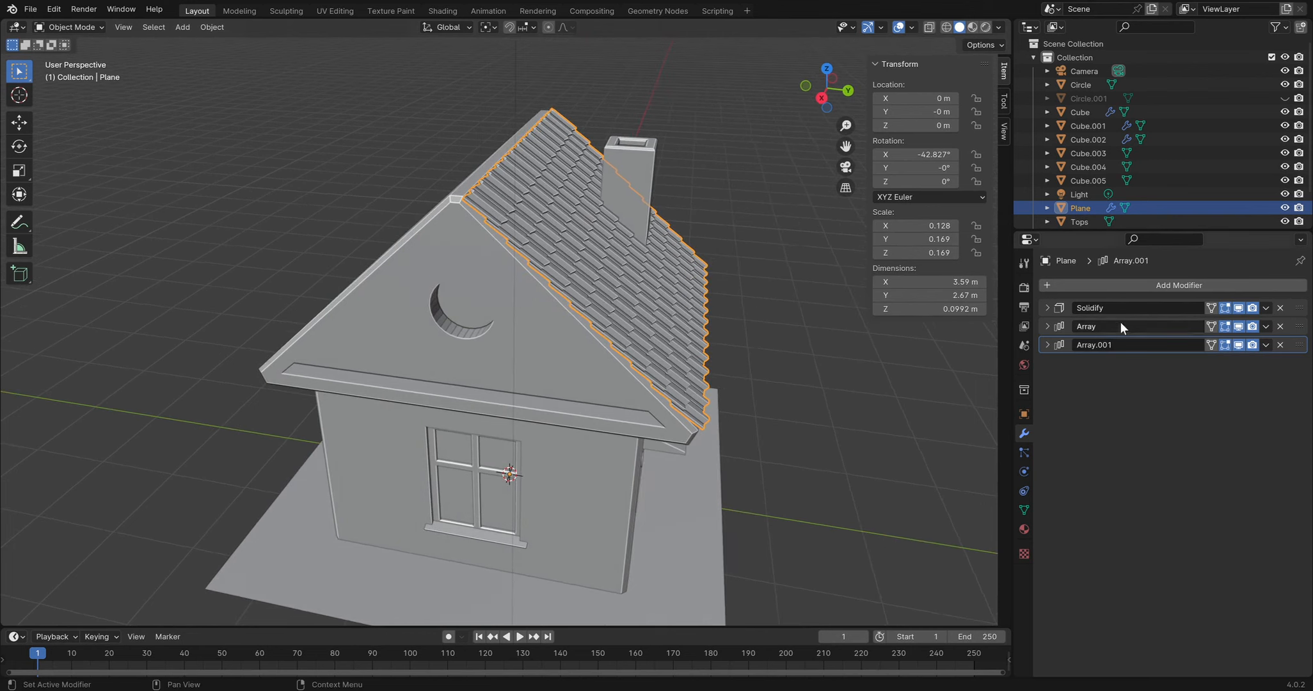
left_click(1266, 309)
left_click(1222, 324)
left_click(1266, 308)
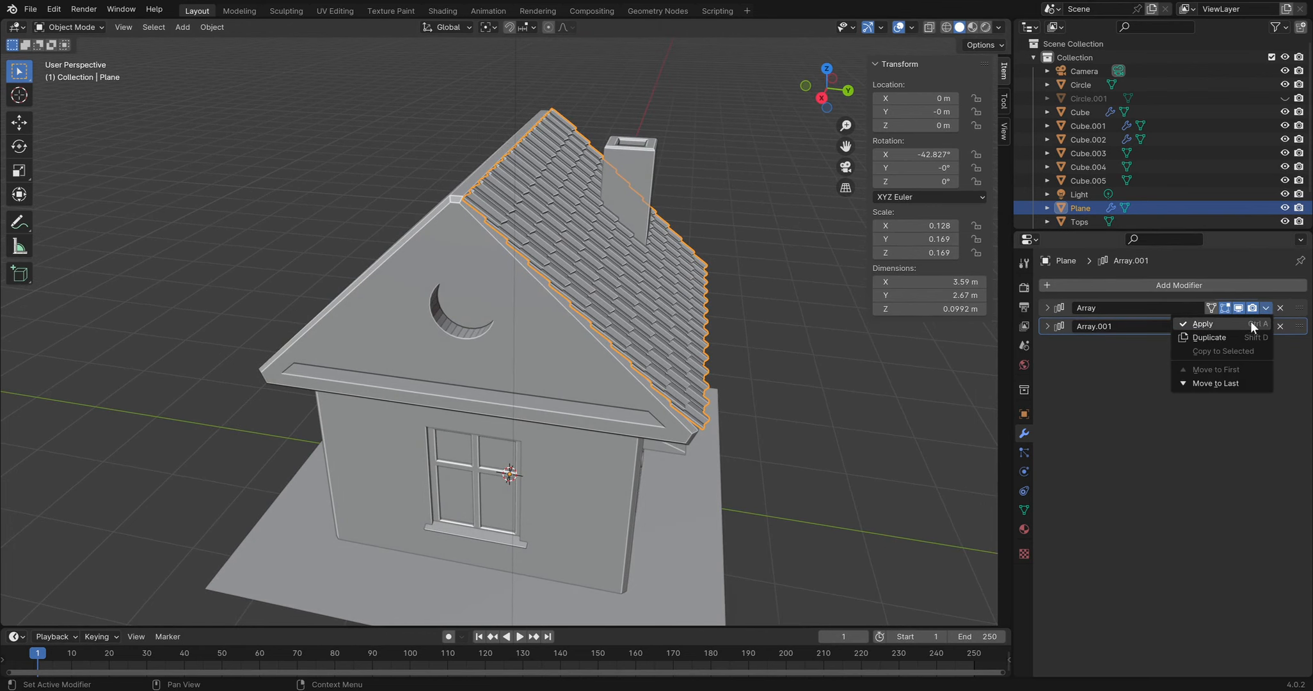
left_click(1248, 323)
left_click(1267, 307)
left_click(1200, 324)
middle_click_drag(724, 296, 678, 282)
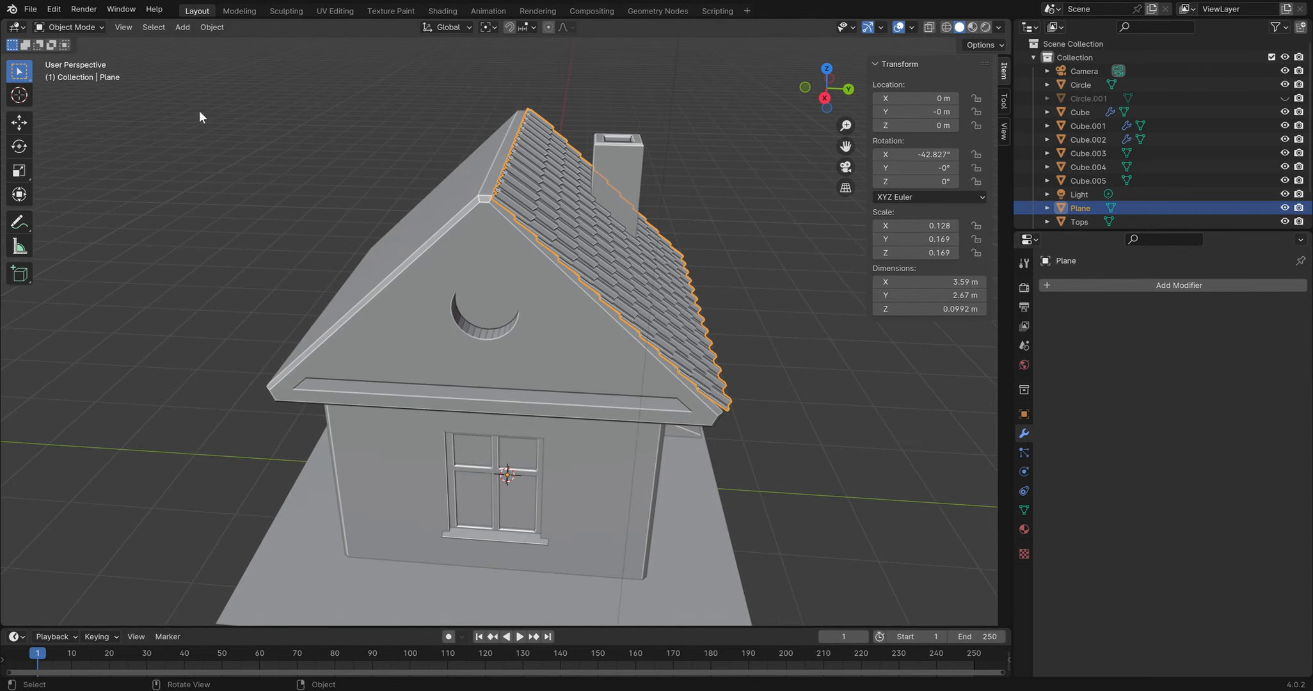
Apply the rotation of the roof tiles
left_click(200, 27)
mouse_move(233, 96)
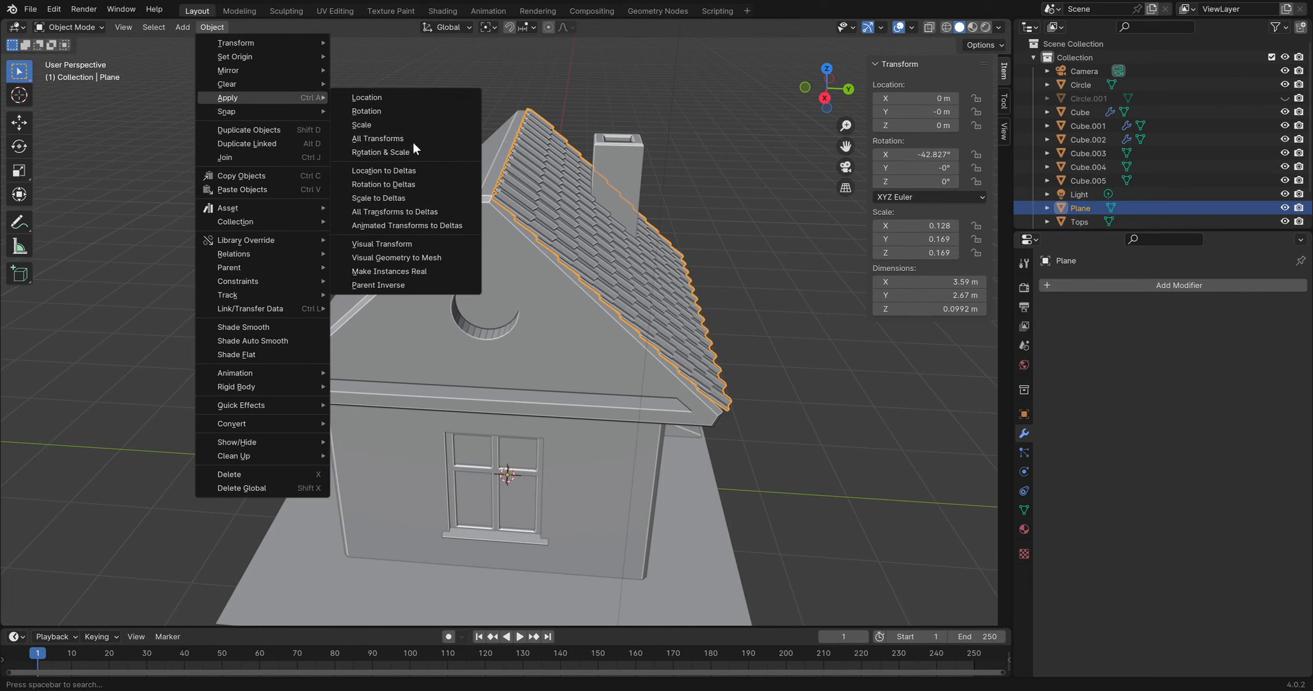
left_click(382, 109)
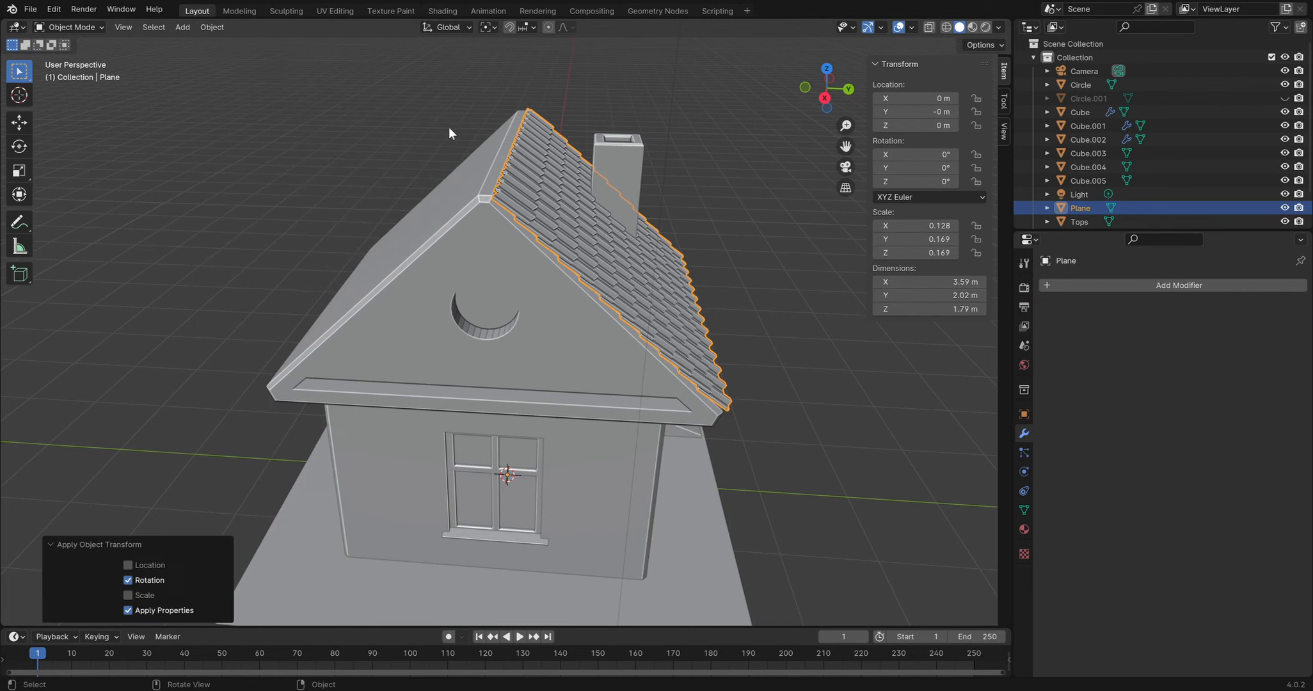
Add a Mirror modifier to the roof tiles with their rotation applied
left_click(1145, 288)
left_click(1132, 288)
type("mi")
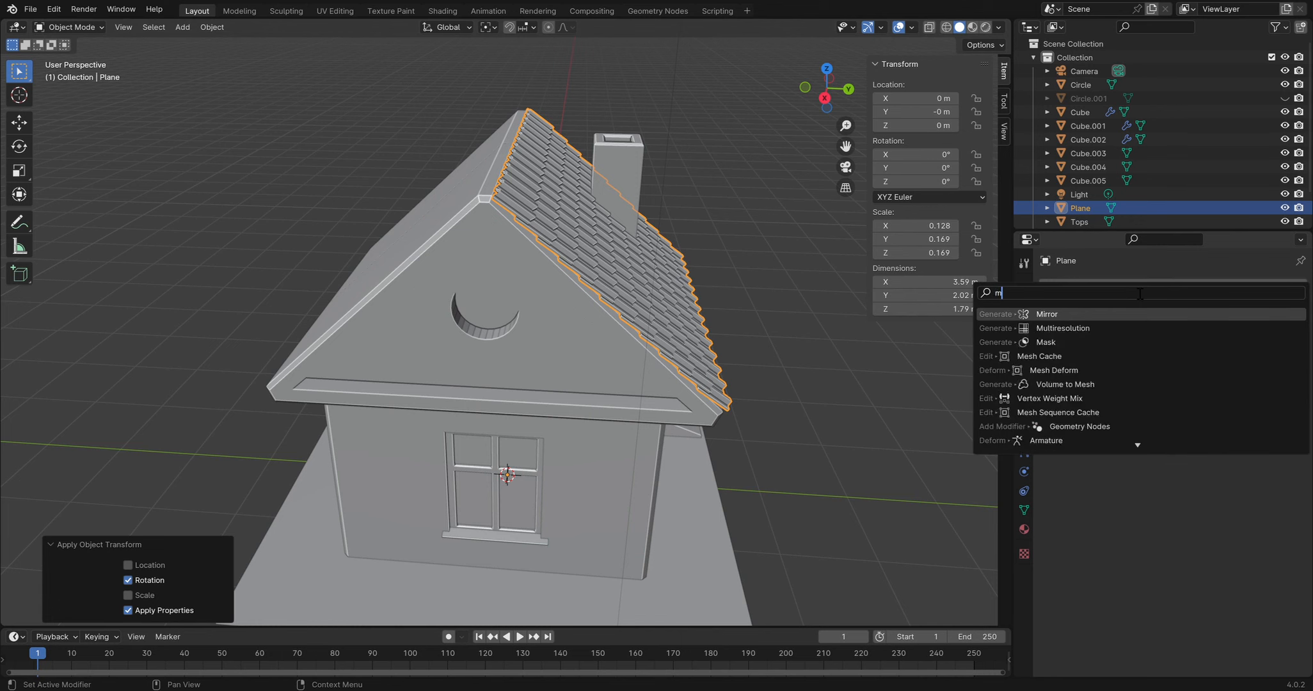
key("Return")
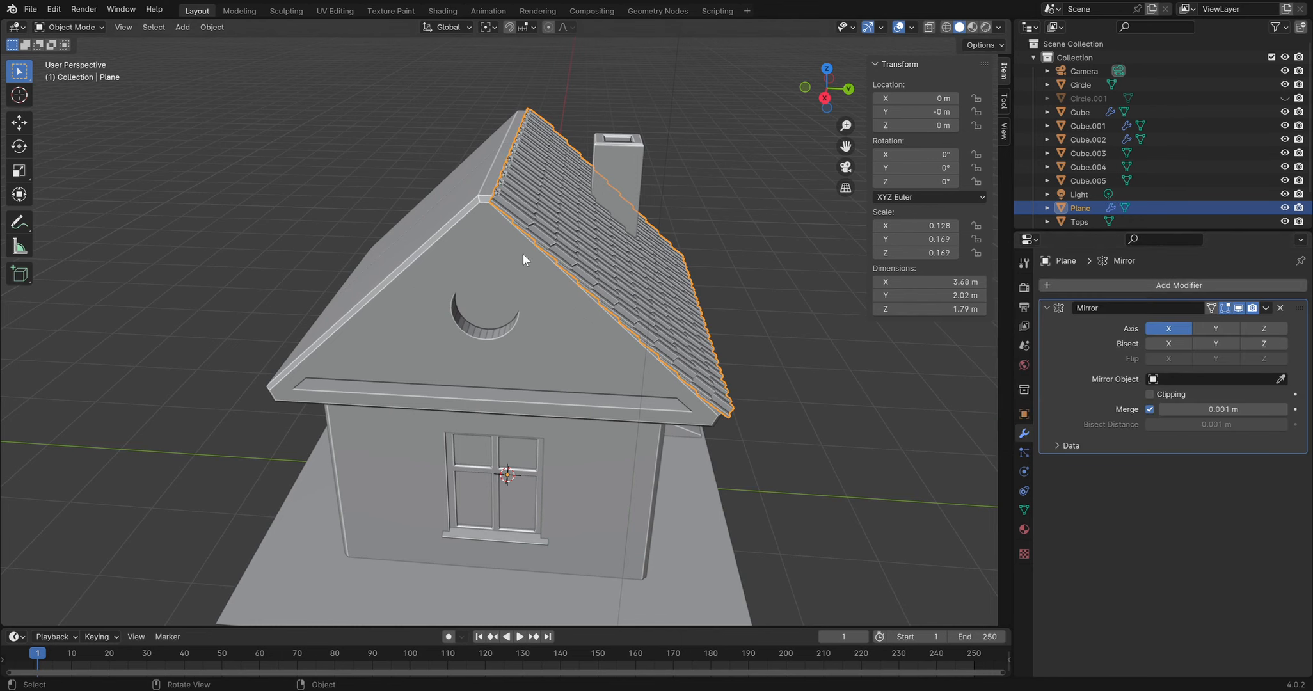
Mirror the roof tiles across the Y axis as well, so that they cover the opposite roof slope
left_click(1211, 329)
middle_click_drag(576, 256, 582, 308)
left_click(744, 237)
left_click_drag(583, 307, 593, 325)
middle_click_drag(593, 325, 527, 225)
left_click(527, 225)
scroll(500, 185, "up", 2)
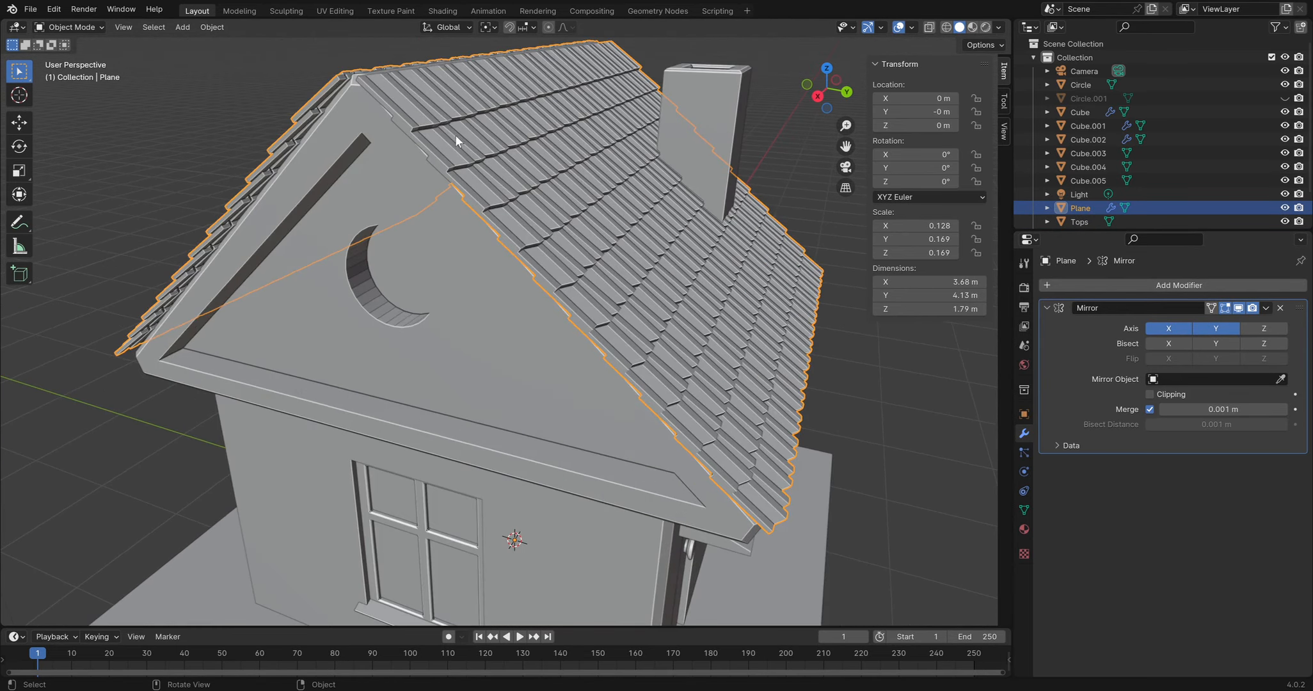
Examine the mirrored tiles and compare how they look in Edit Mode and Object Mode
middle_click_drag(412, 91, 453, 206)
key("Tab")
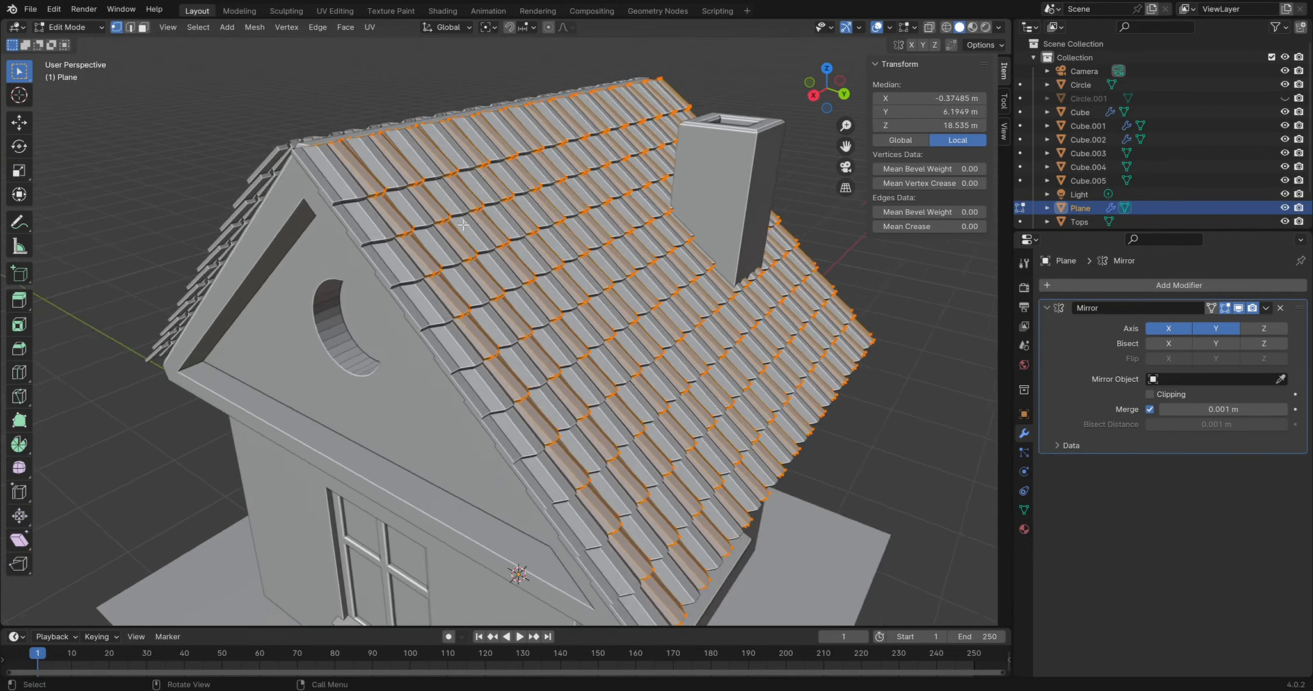
scroll(466, 220, "up", 5)
scroll(486, 223, "down", 5)
key("Tab")
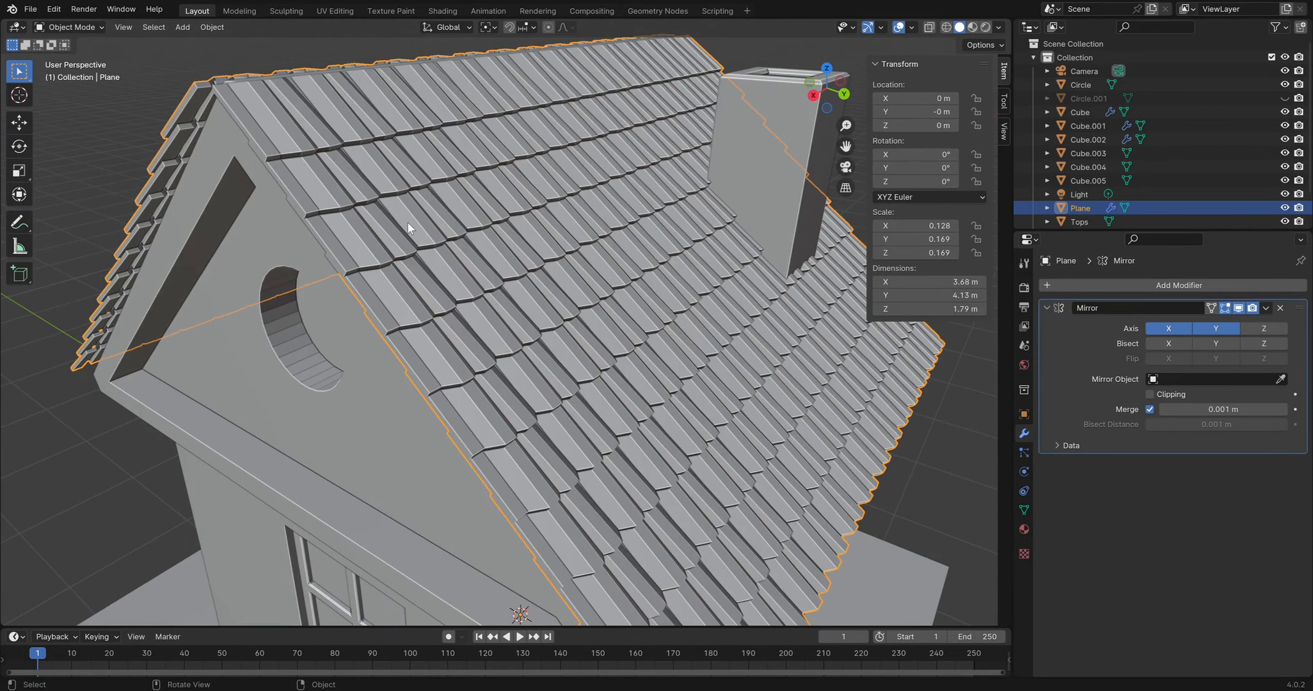
key("Tab")
middle_click_drag(439, 242, 389, 241)
key("alt+z")
key("alt+z")
key("Tab")
scroll(158, 113, "down", 4)
key("g")
key("y")
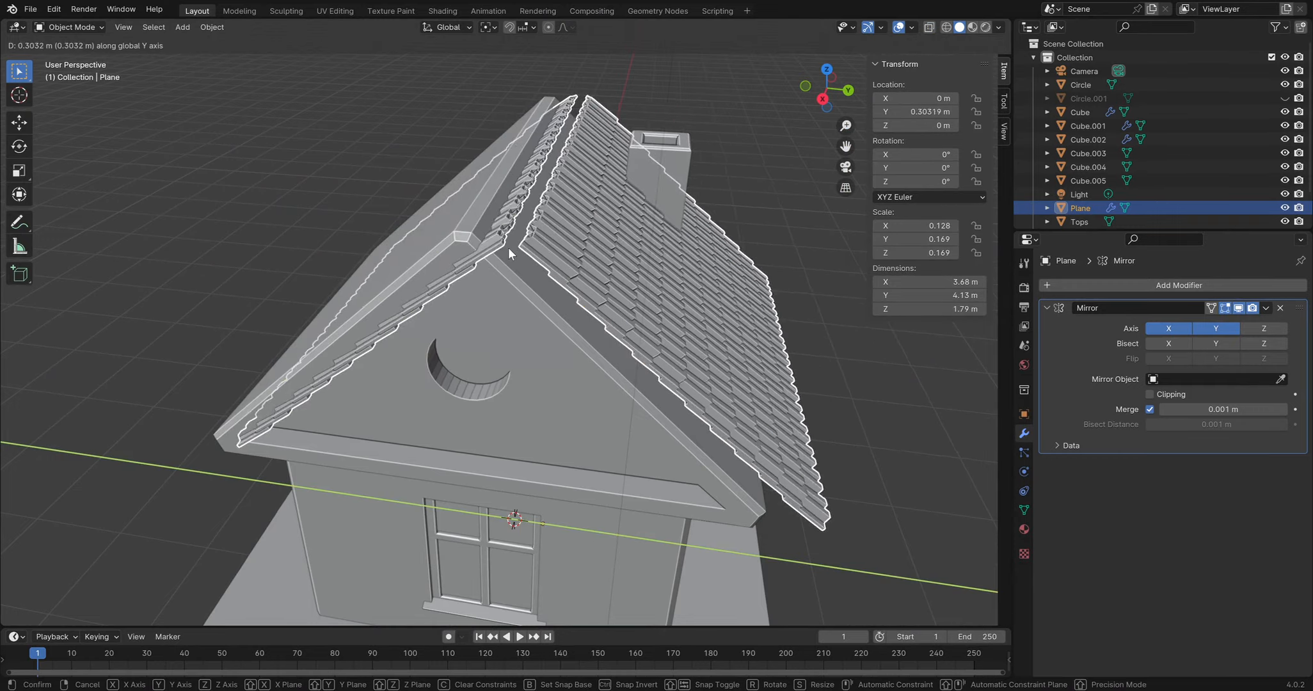
right_click(508, 247)
middle_click_drag(658, 248, 645, 250)
scroll(646, 249, "up", 5)
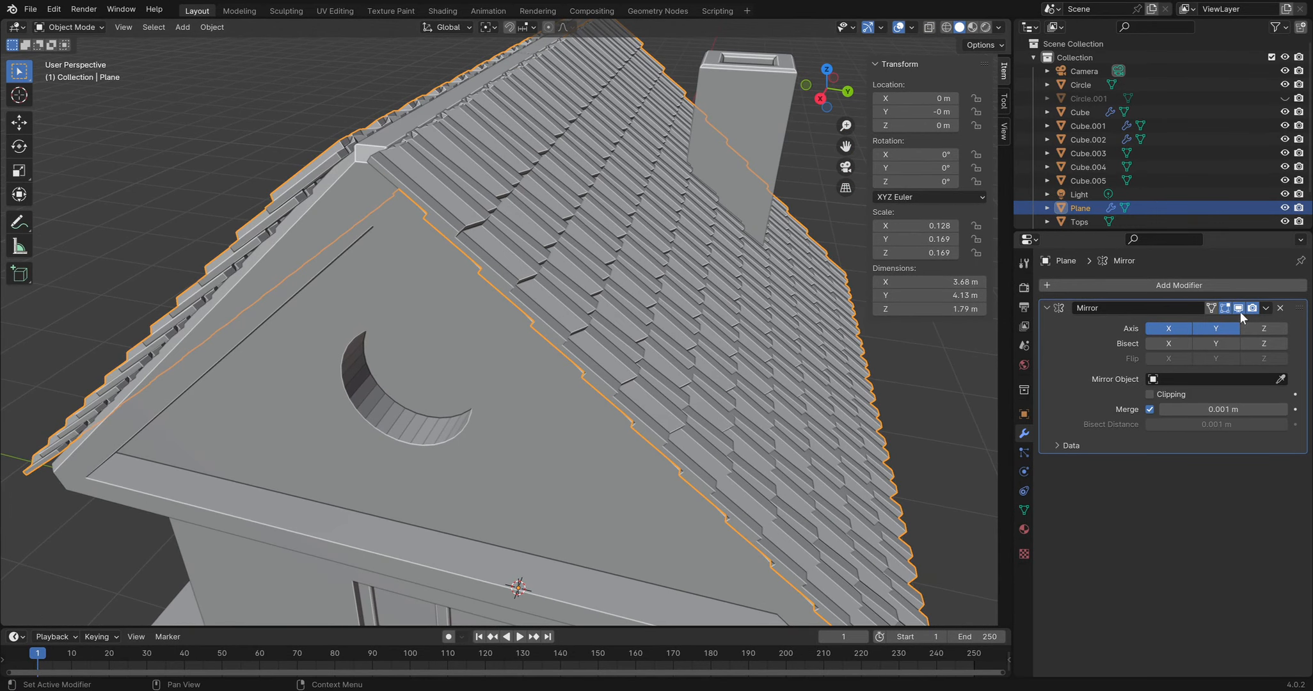
Turn the Mirror modifier's Edit Mode display back on for the roof tiles, then leave Edit Mode
key("Tab")
middle_click_drag(646, 247, 608, 313)
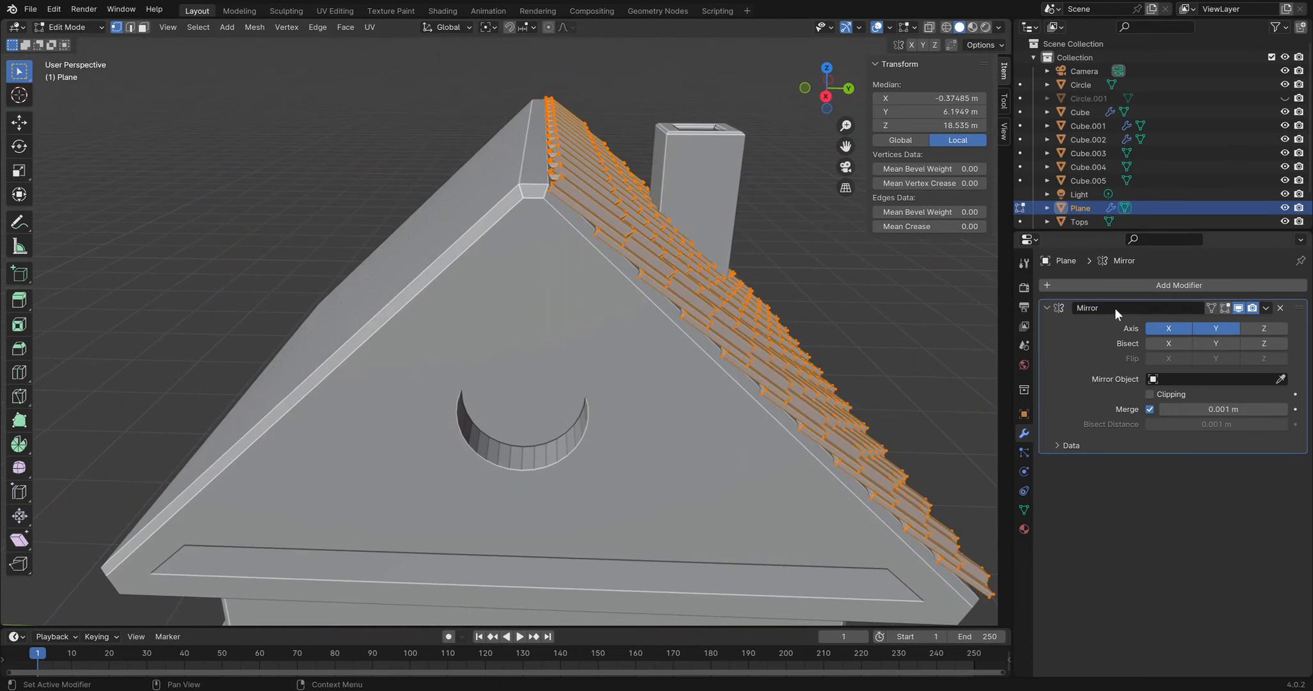
left_click(1225, 310)
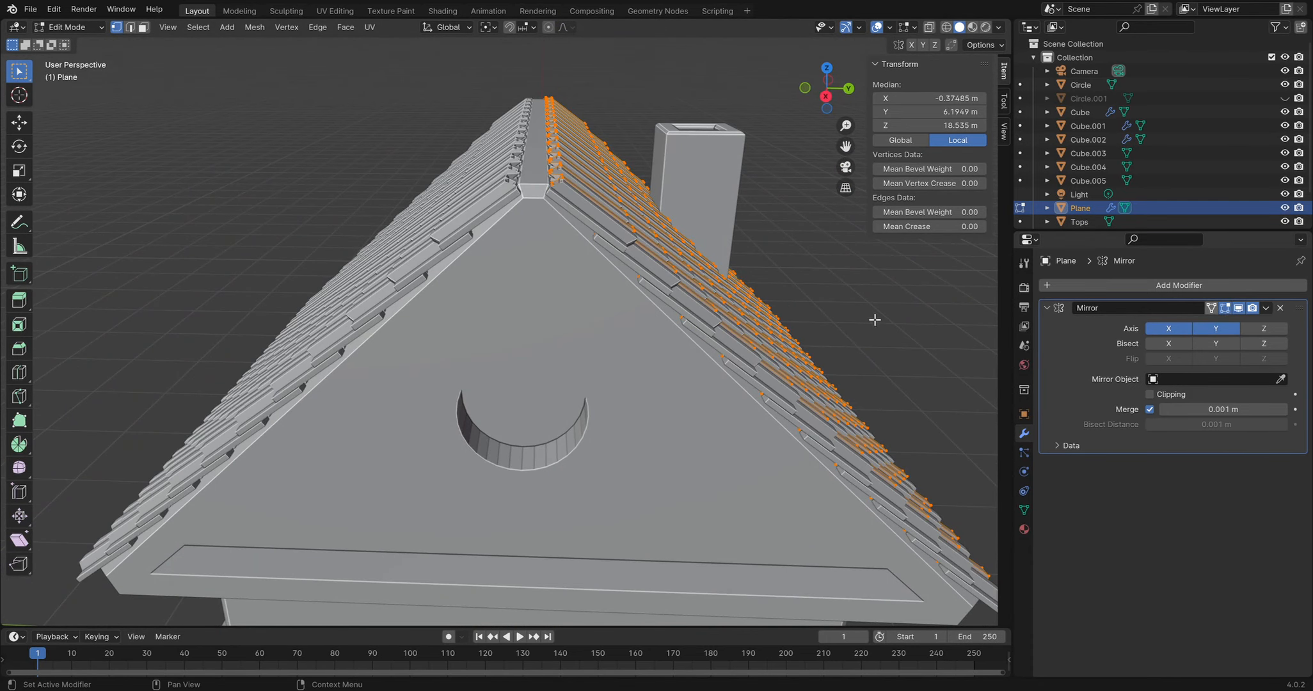
key("Tab")
Look over the whole house with its tiled roof and ground plane
left_click(592, 125)
scroll(538, 176, "down", 5)
middle_click_drag(390, 205, 592, 301)
scroll(592, 302, "down", 1)
left_click_drag(596, 506, 600, 487)
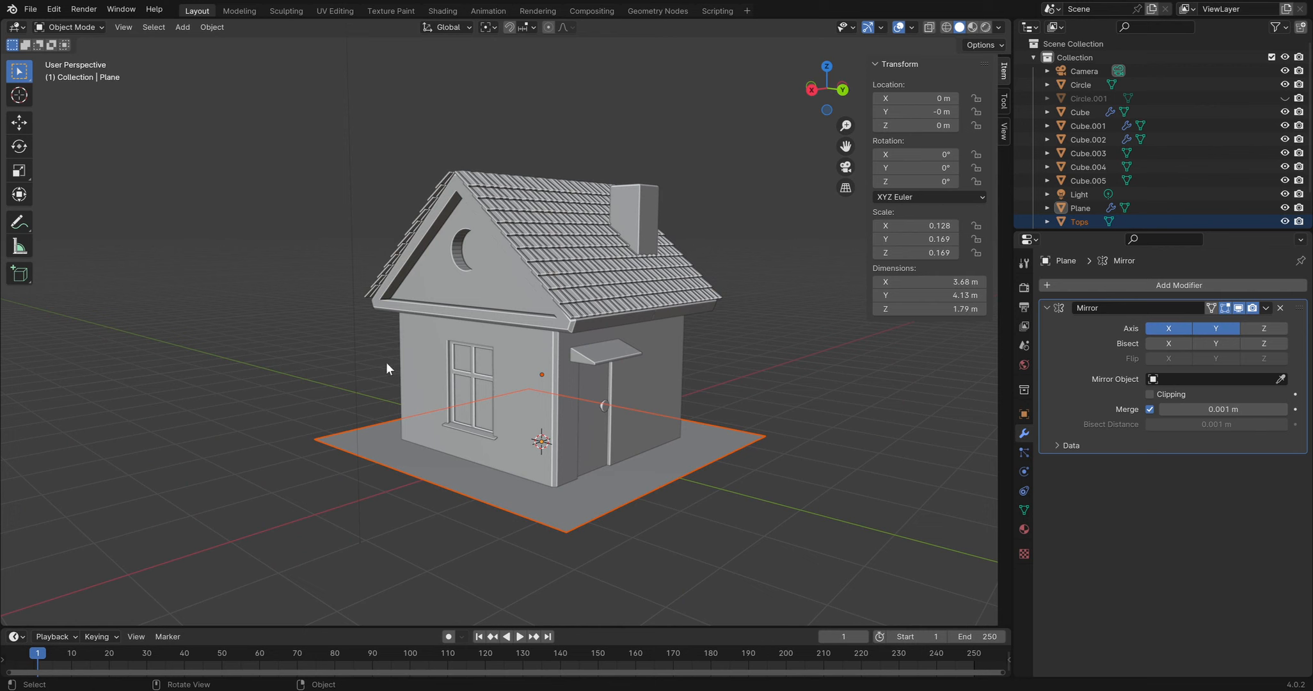
key("Tab")
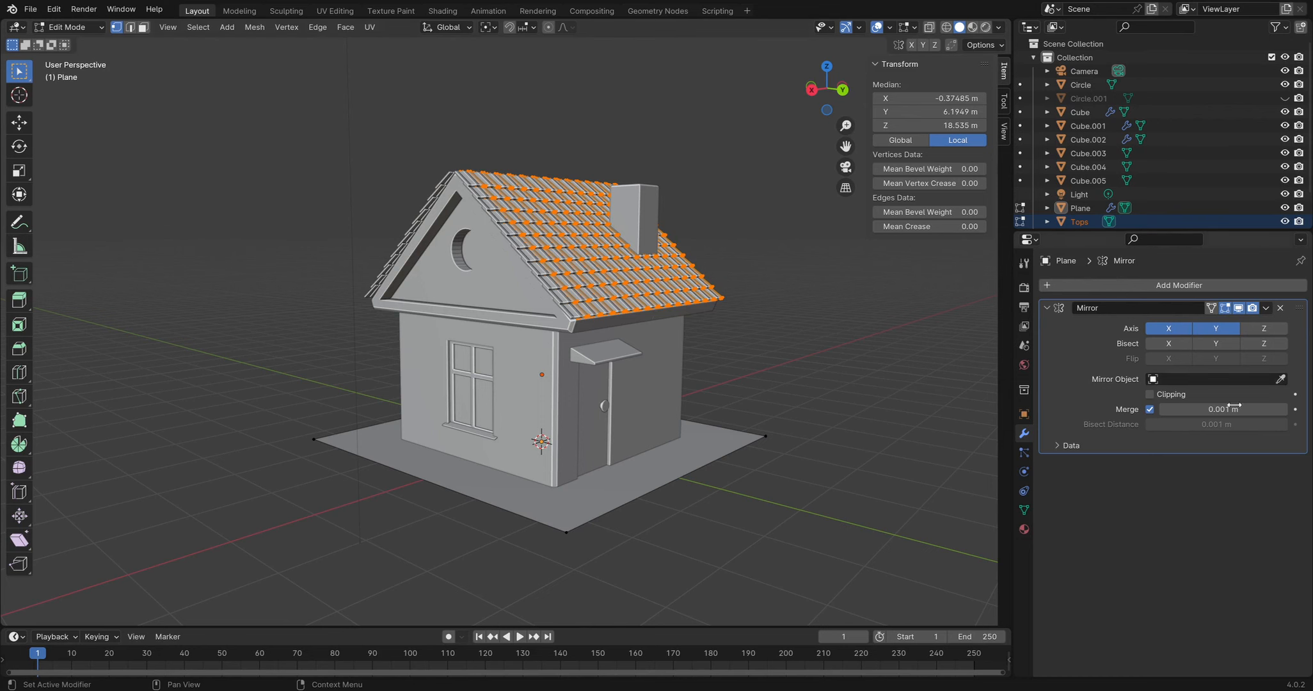
middle_click_drag(718, 314, 689, 311)
key("Tab")
Select the chimney and scale it along X and Y only, with the Z axis locked
key("alt+a")
left_click(623, 402)
left_click(566, 362)
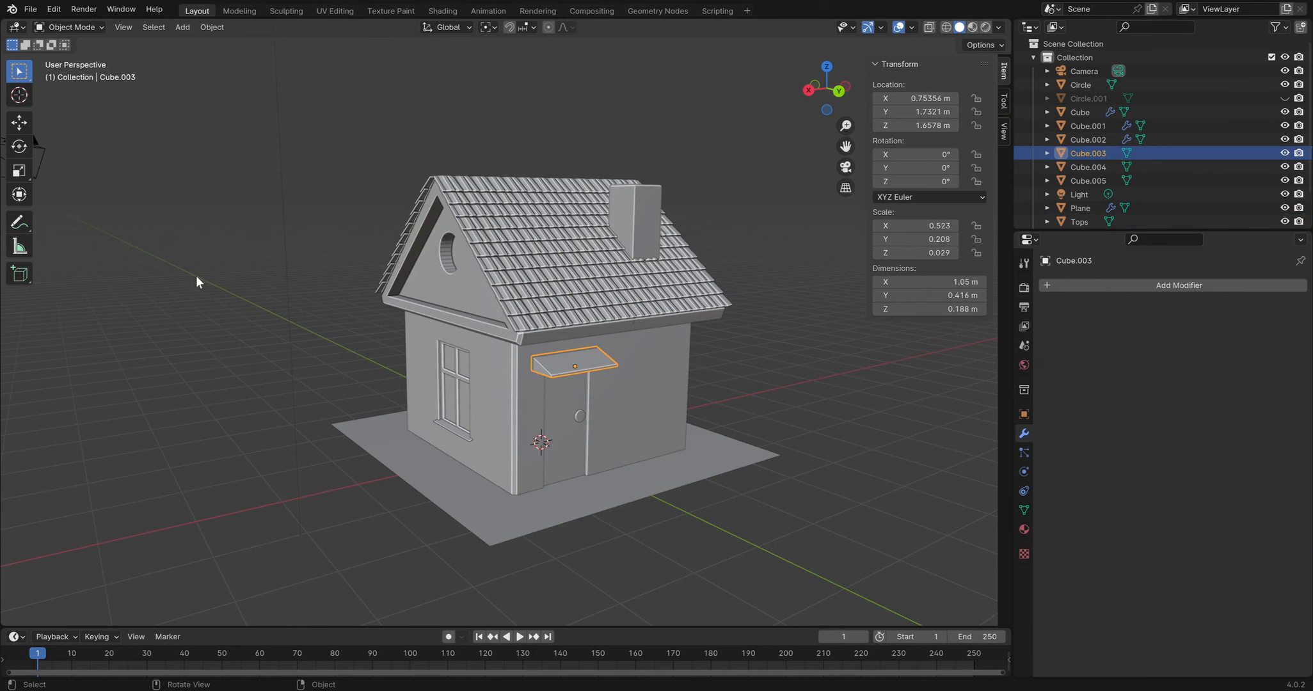
left_click(640, 230)
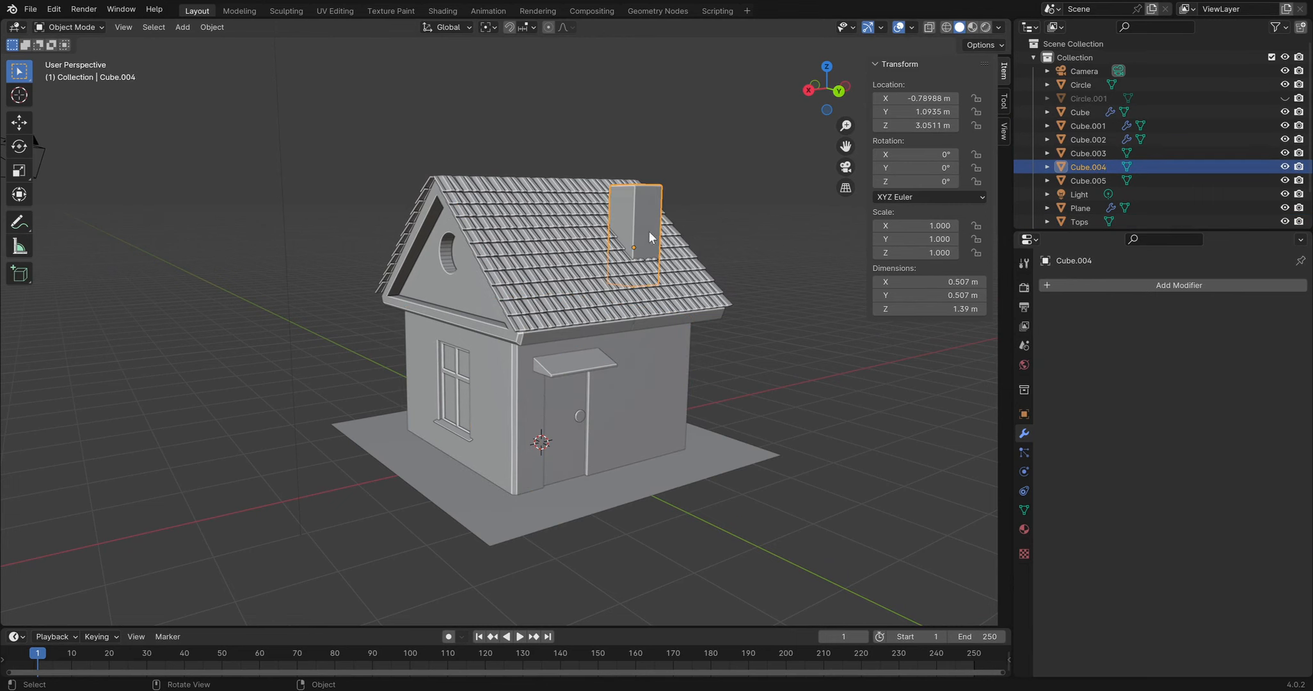
middle_click_drag(756, 260, 684, 279)
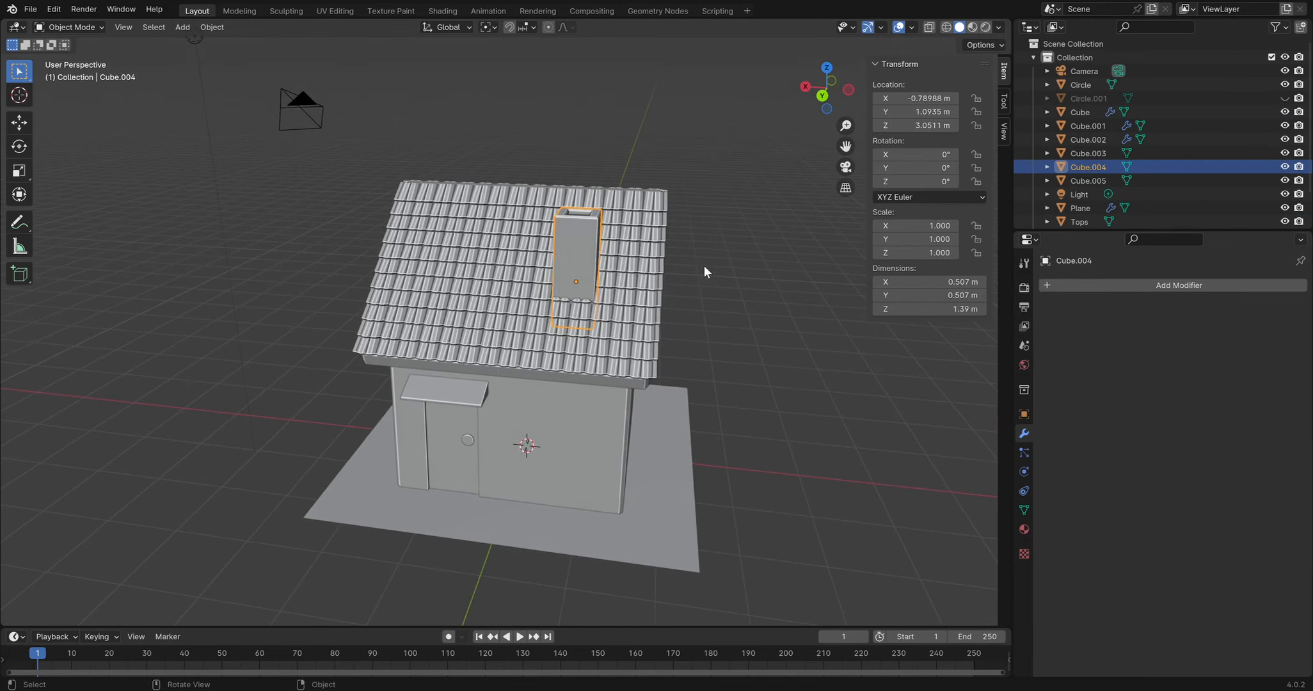
key("s")
key("x")
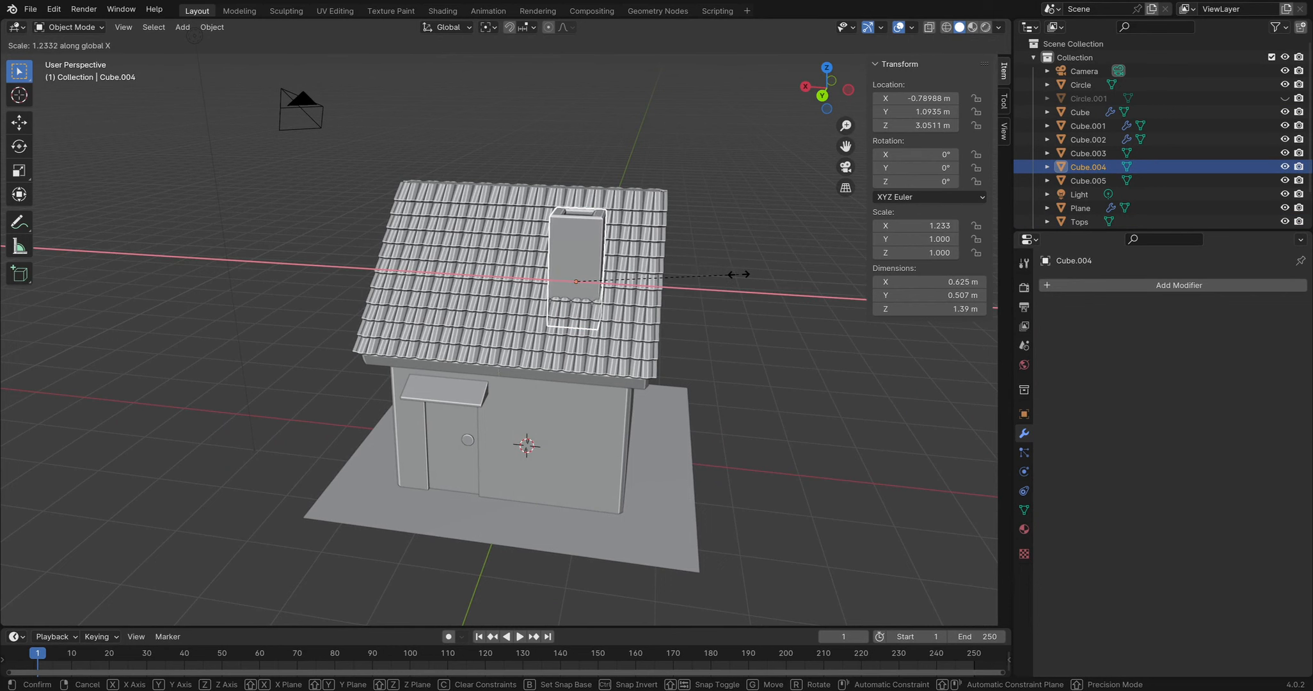
key("x")
key("x")
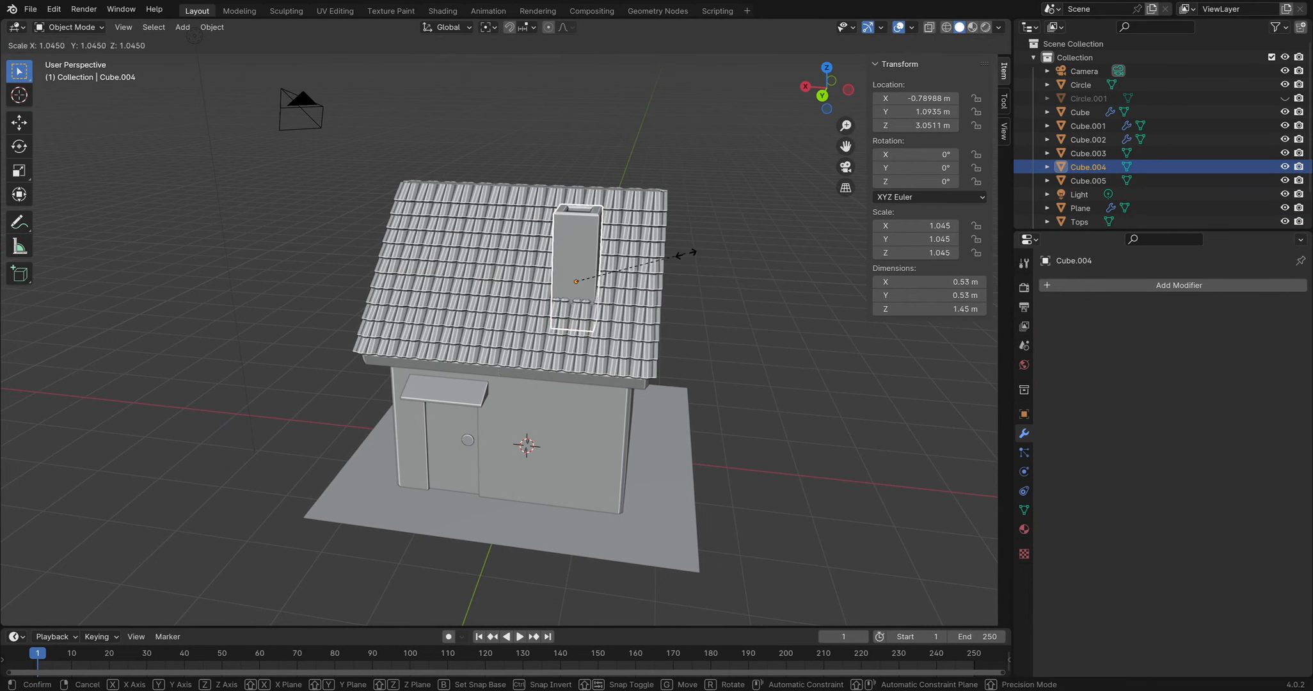
key("shift+z")
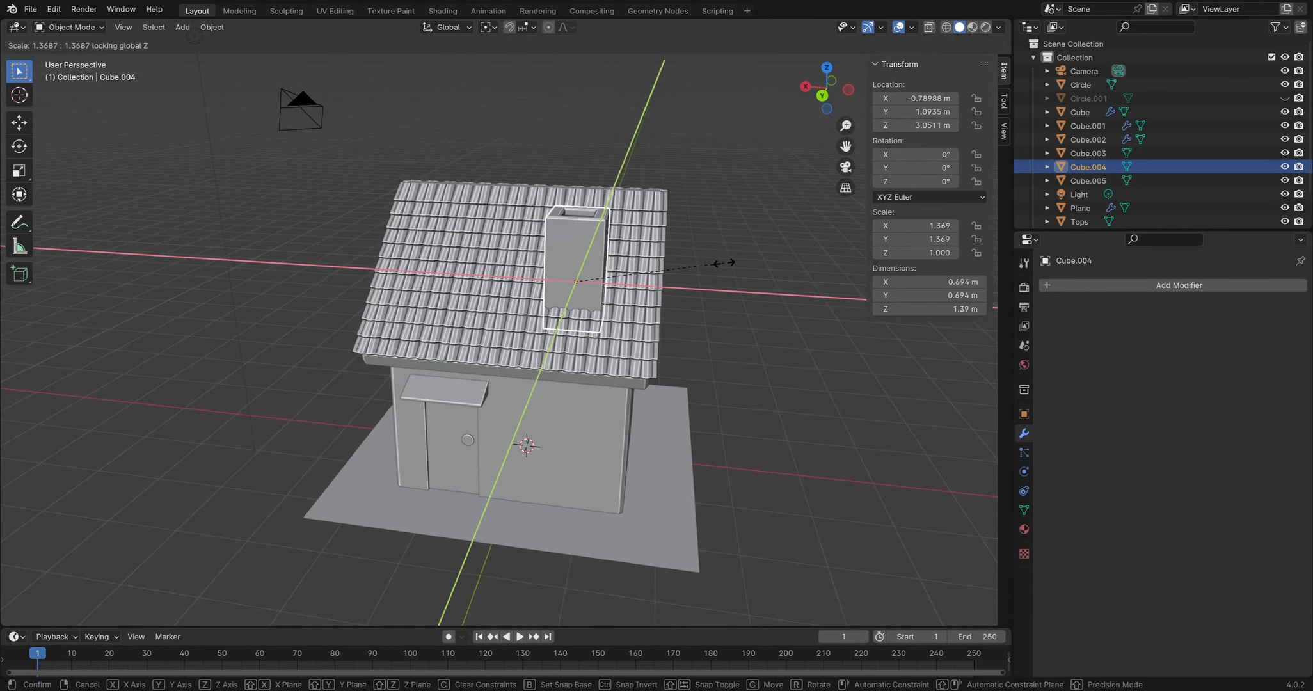
left_click(714, 260)
left_click(742, 258)
Open the roof tiles in Edit Mode, viewed from the right side close to their lowest row at the eave
middle_click_drag(643, 240, 655, 350)
left_click(692, 333)
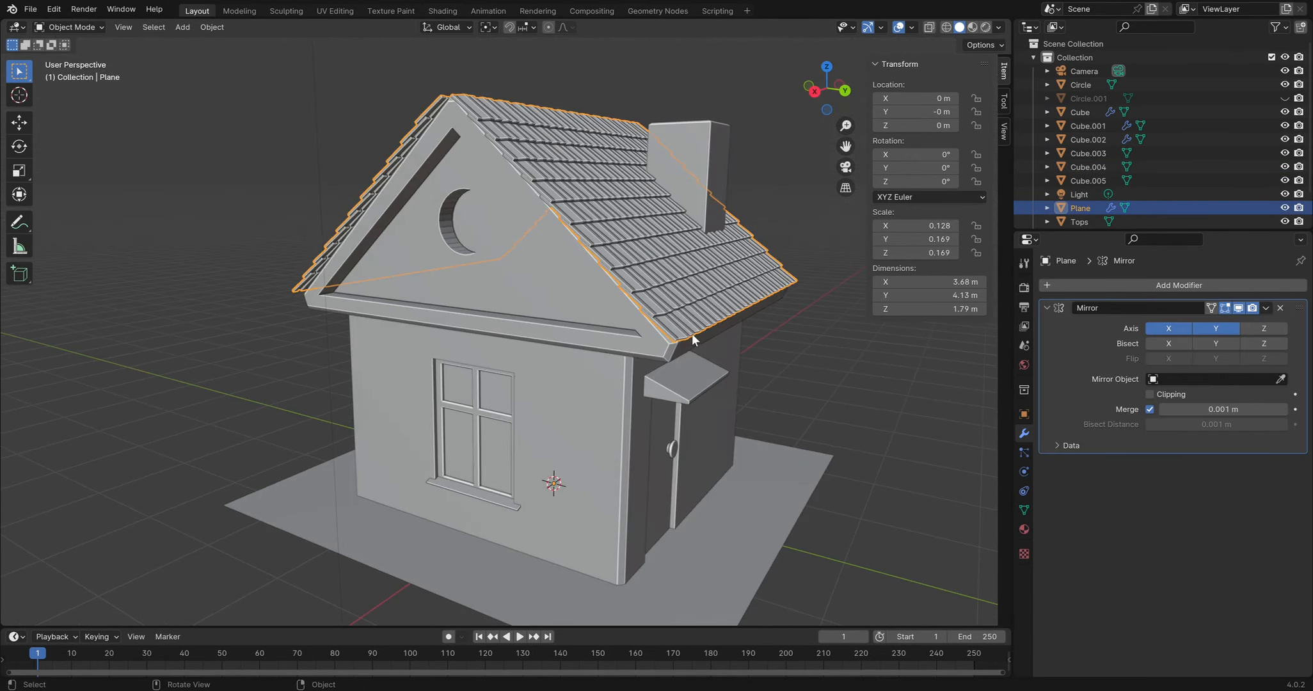
scroll(740, 323, "up", 5)
middle_click_drag(748, 316, 626, 355)
scroll(794, 322, "up", 3)
middle_click_drag(846, 320, 621, 344, "shift")
scroll(620, 346, "up", 4)
middle_click_drag(725, 385, 647, 359, "shift")
scroll(634, 383, "up", 1)
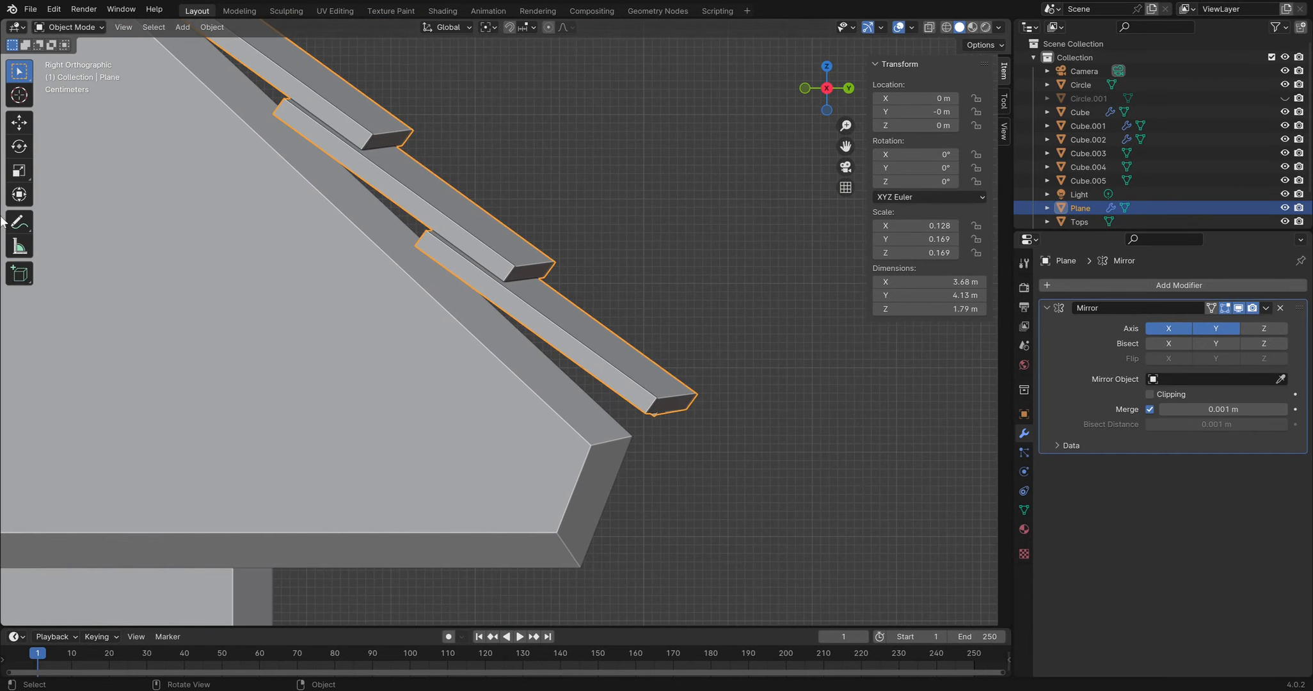
key("Tab")
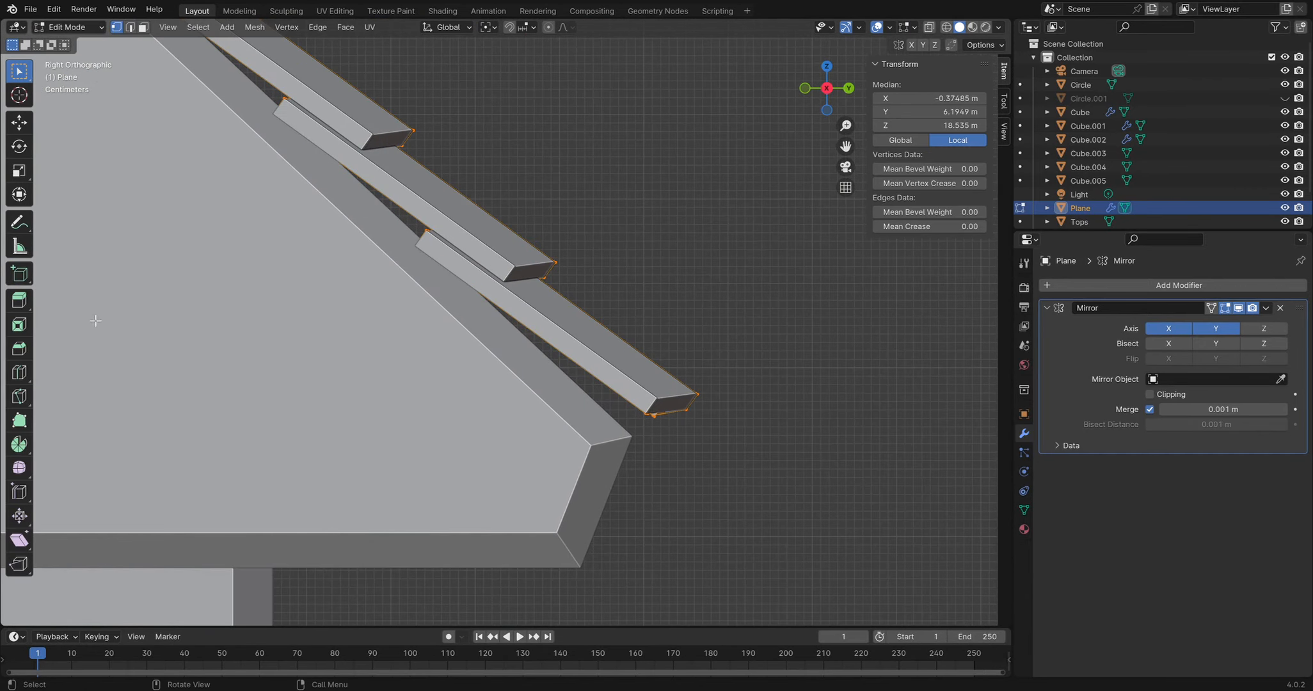
Turn on X-ray for the tile mesh and try starting a Knife cut beside the lowest tiles
left_click(20, 401)
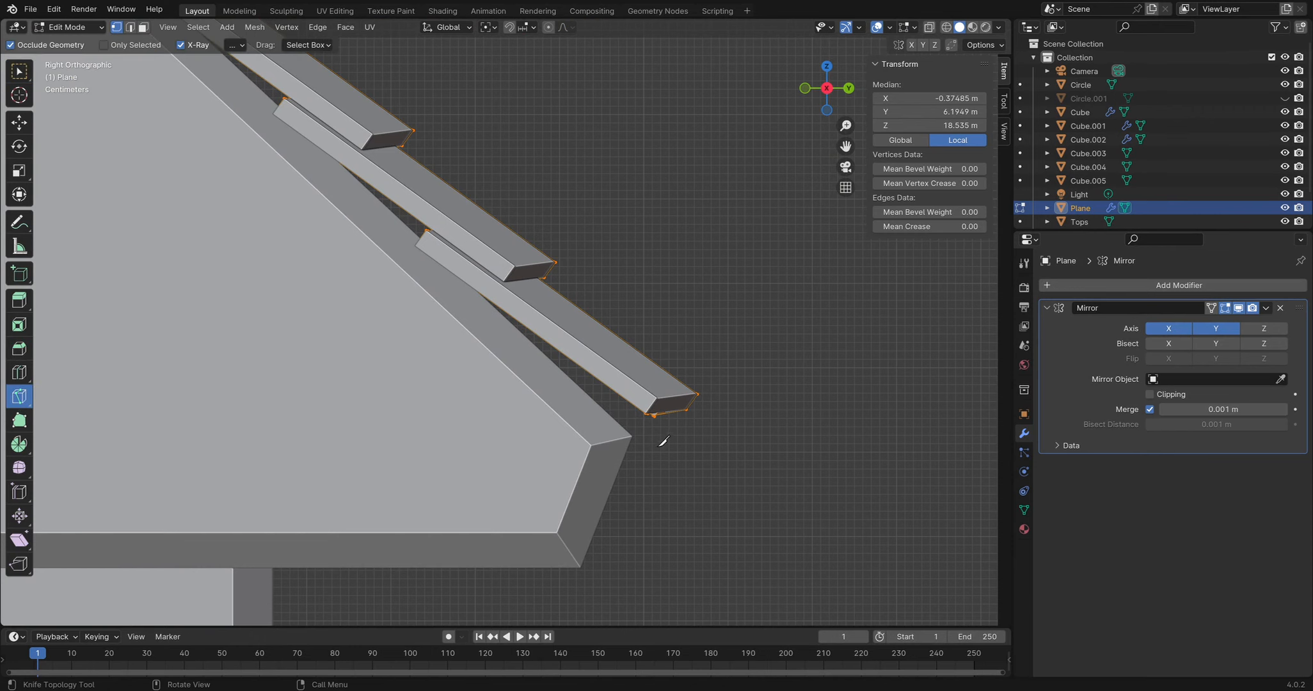
key("shift+z")
key("shift+z")
key("shift+z")
key("shift+z")
key("alt+z")
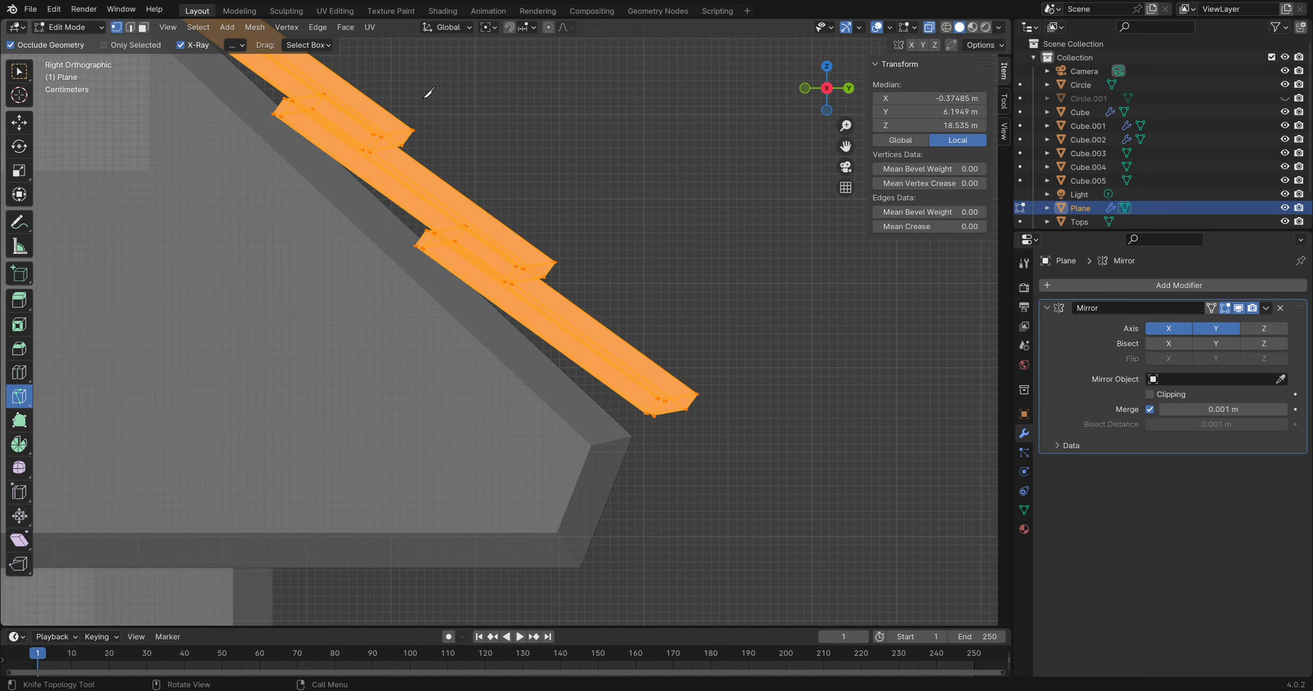
left_click(677, 211)
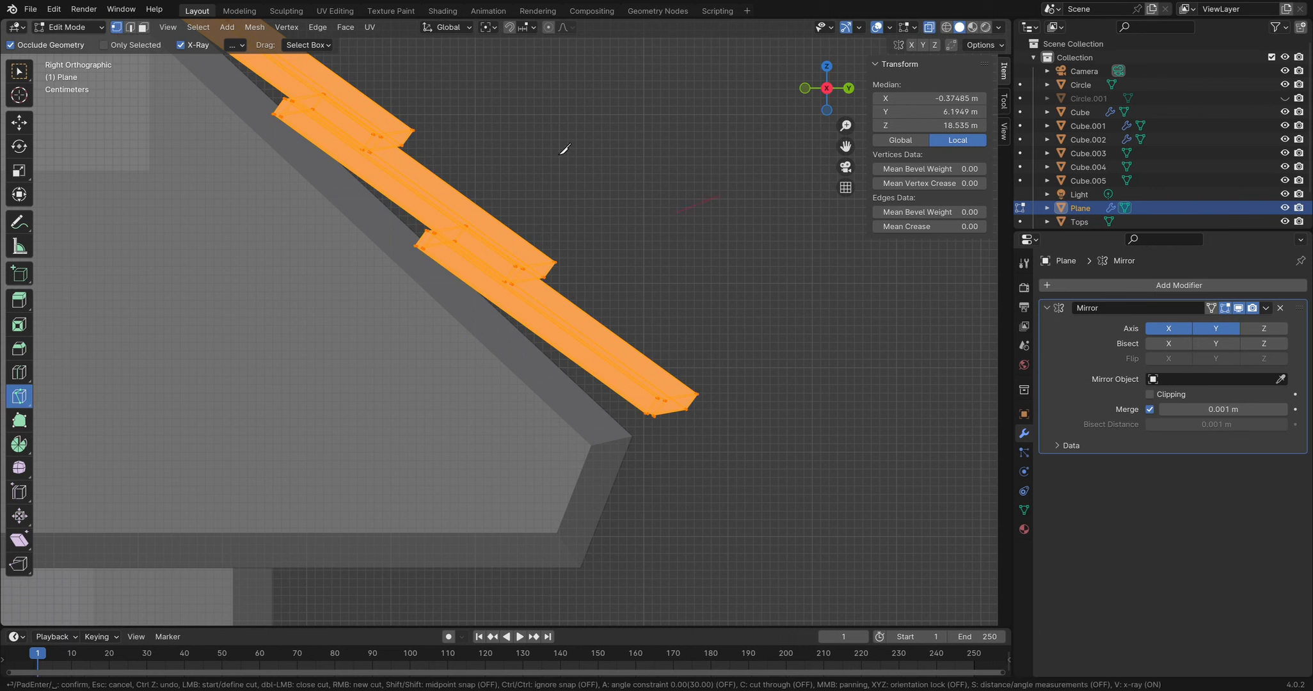
key("Escape")
Deselect everything and knife straight across the end of the lowest tile row with cut-through on
left_click(22, 73)
left_click_drag(701, 281, 694, 343)
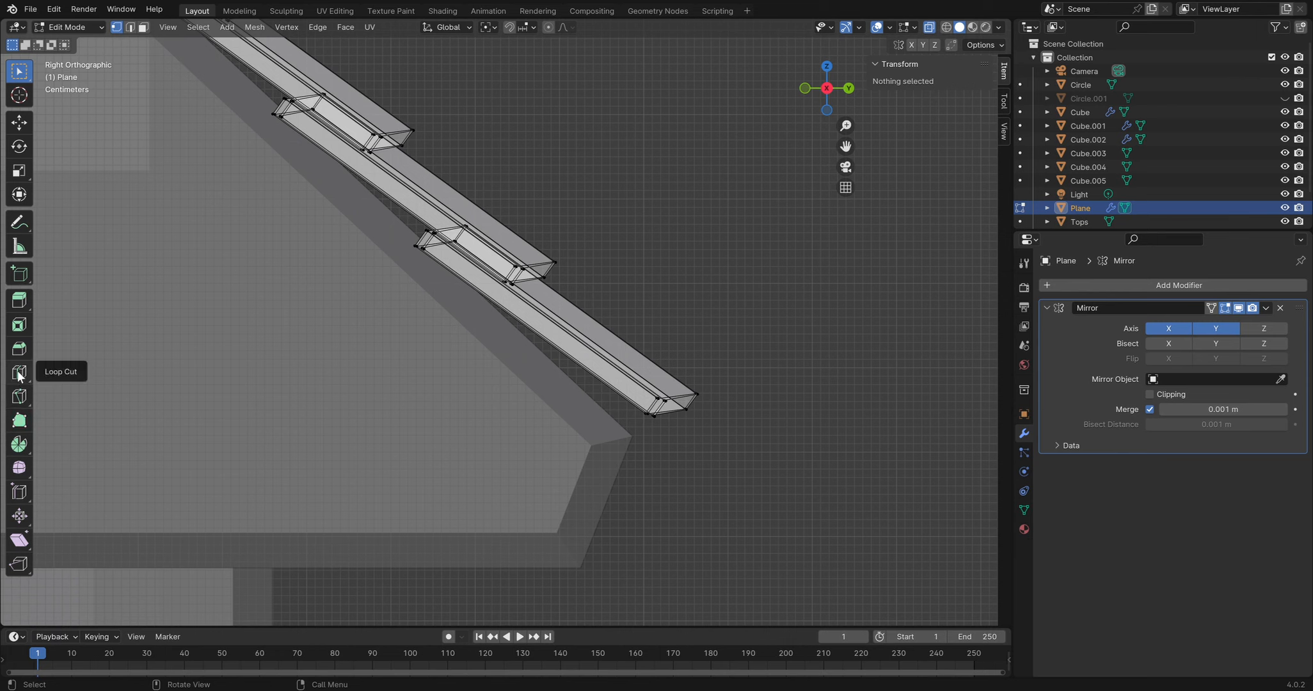
left_click(18, 397)
left_click(678, 380)
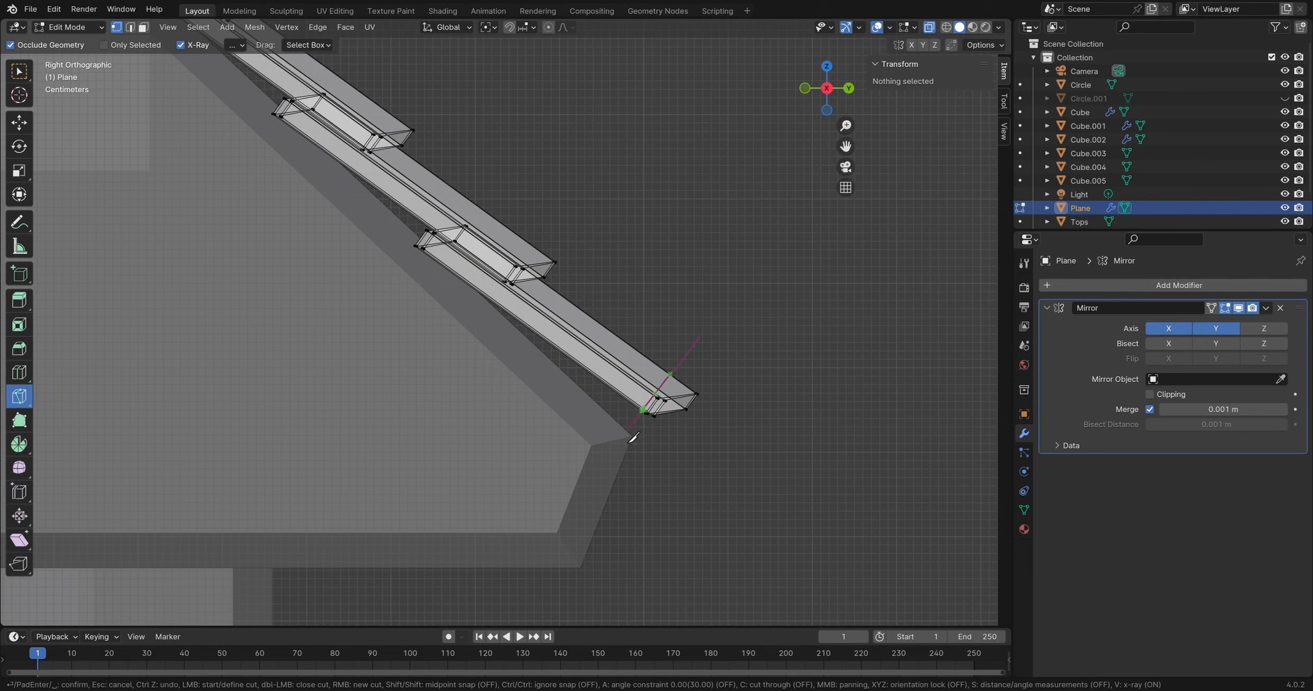
key("c")
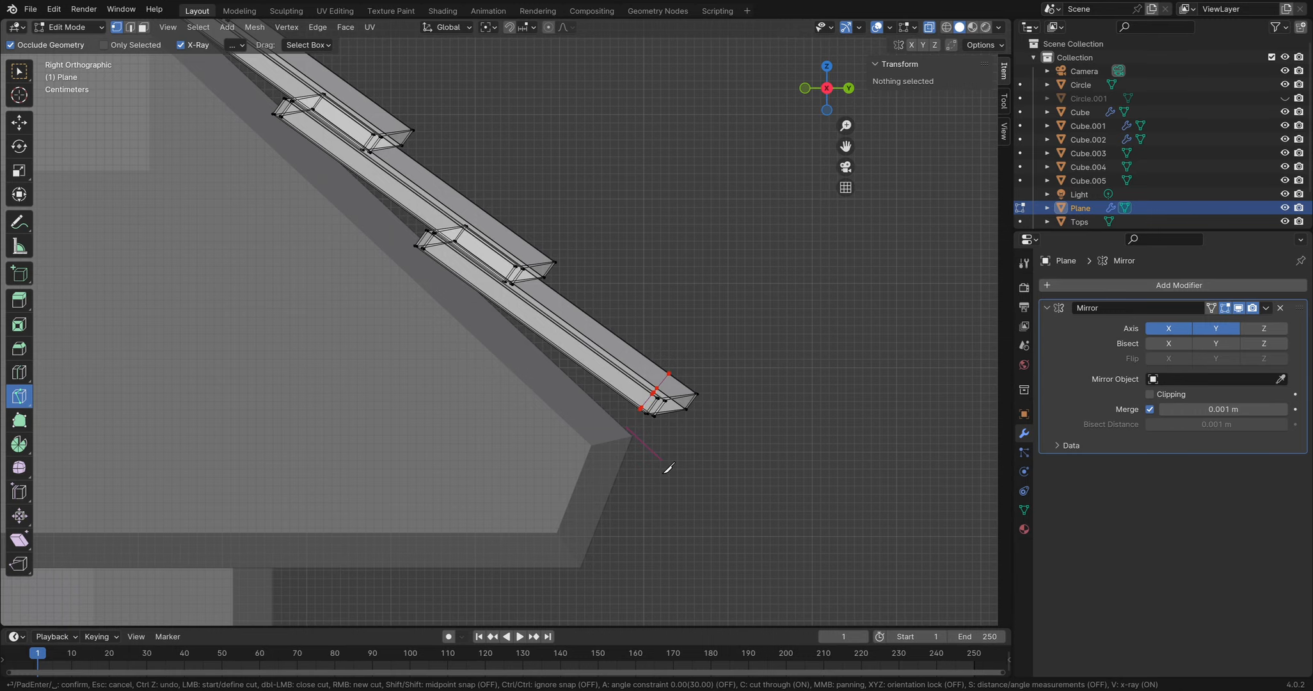
key("Return")
Check the knife cut on the lowest tile row from an angle and close up from the right side
middle_click_drag(716, 398, 565, 375)
middle_click_drag(535, 442, 465, 438)
scroll(464, 438, "up", 1)
middle_click_drag(554, 443, 662, 317)
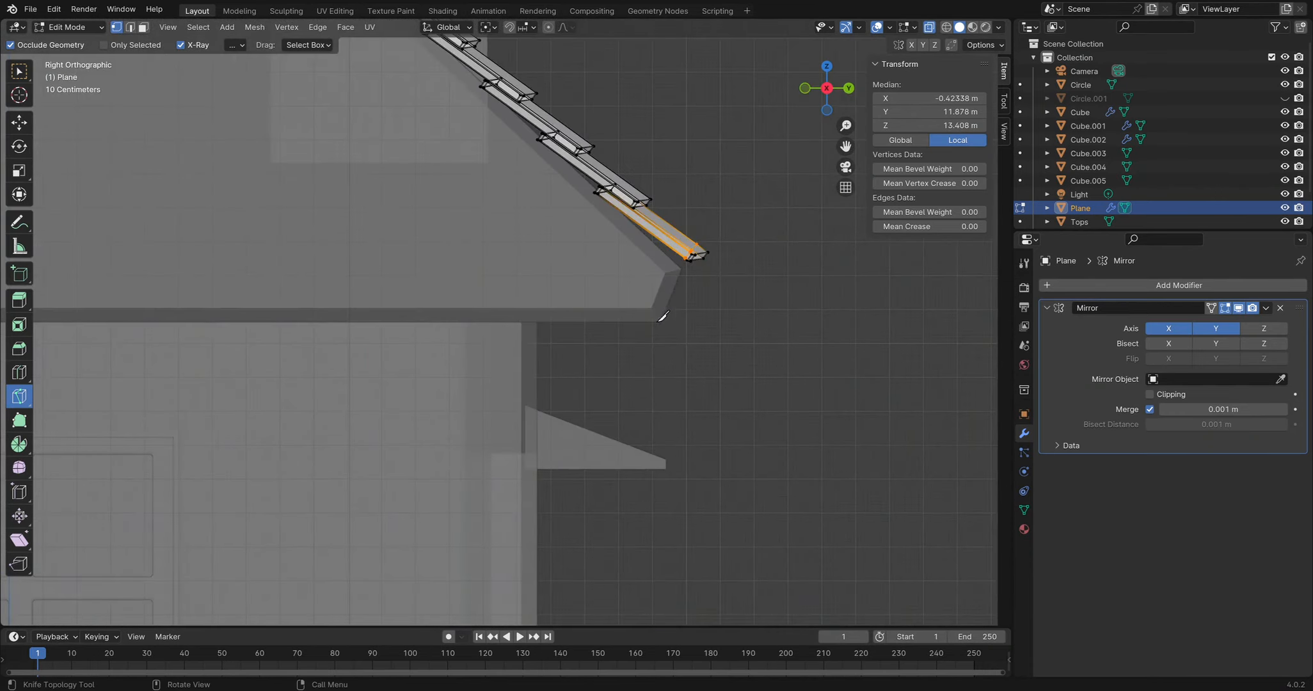
scroll(689, 306, "up", 3)
middle_click_drag(826, 242, 448, 410, "shift")
scroll(634, 366, "up", 3)
scroll(590, 338, "up", 2)
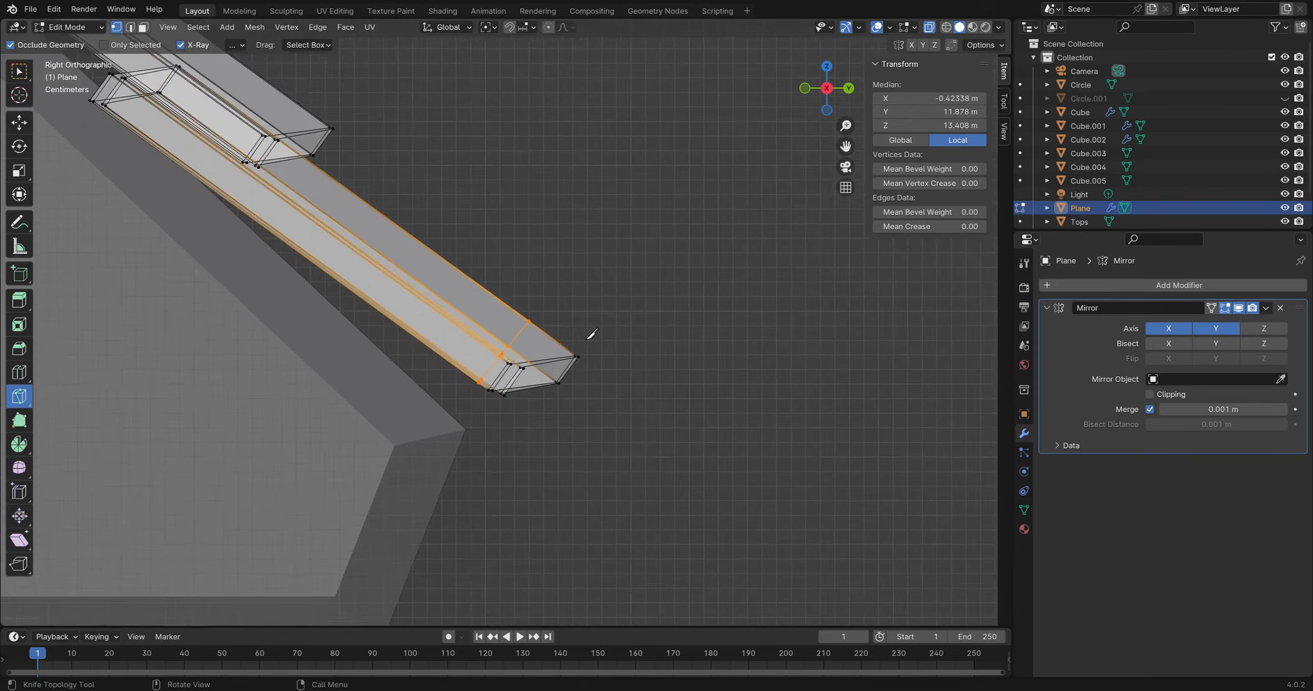
scroll(585, 342, "up", 2)
middle_click_drag(581, 349, 588, 306, "shift")
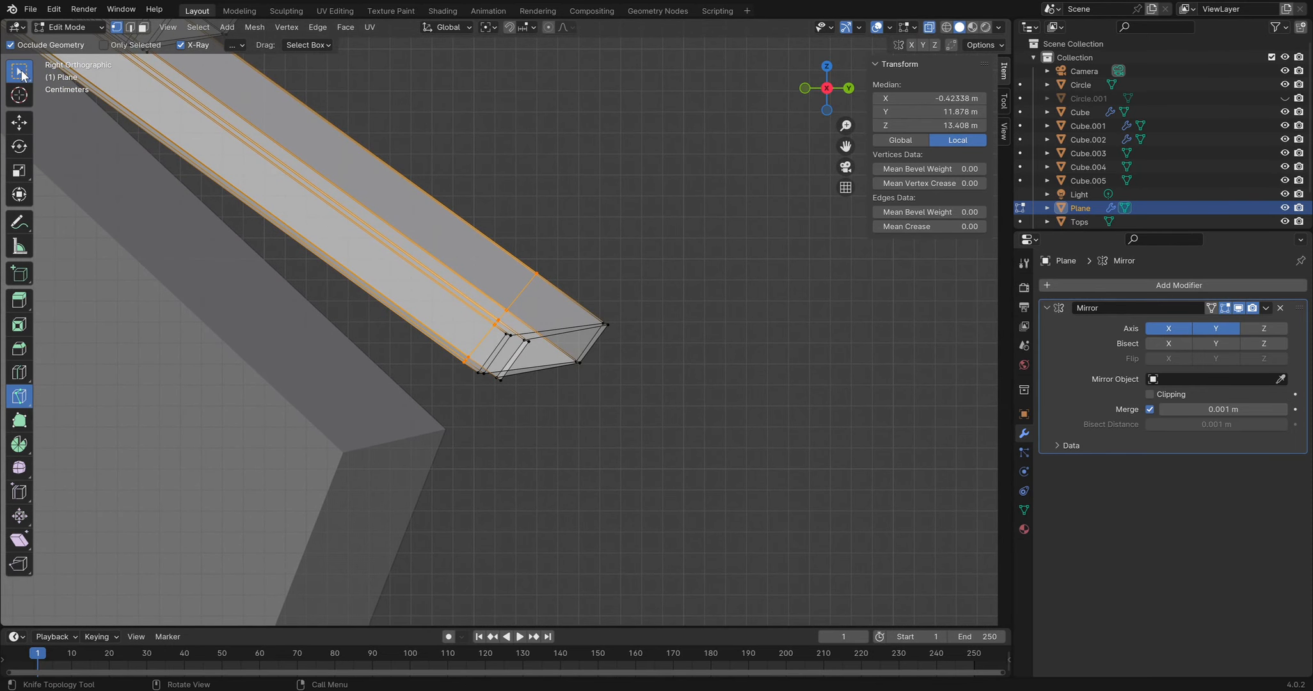
Select the tile ends projecting beyond the knife cut at the eave and delete them
left_click(21, 73)
left_click(23, 73)
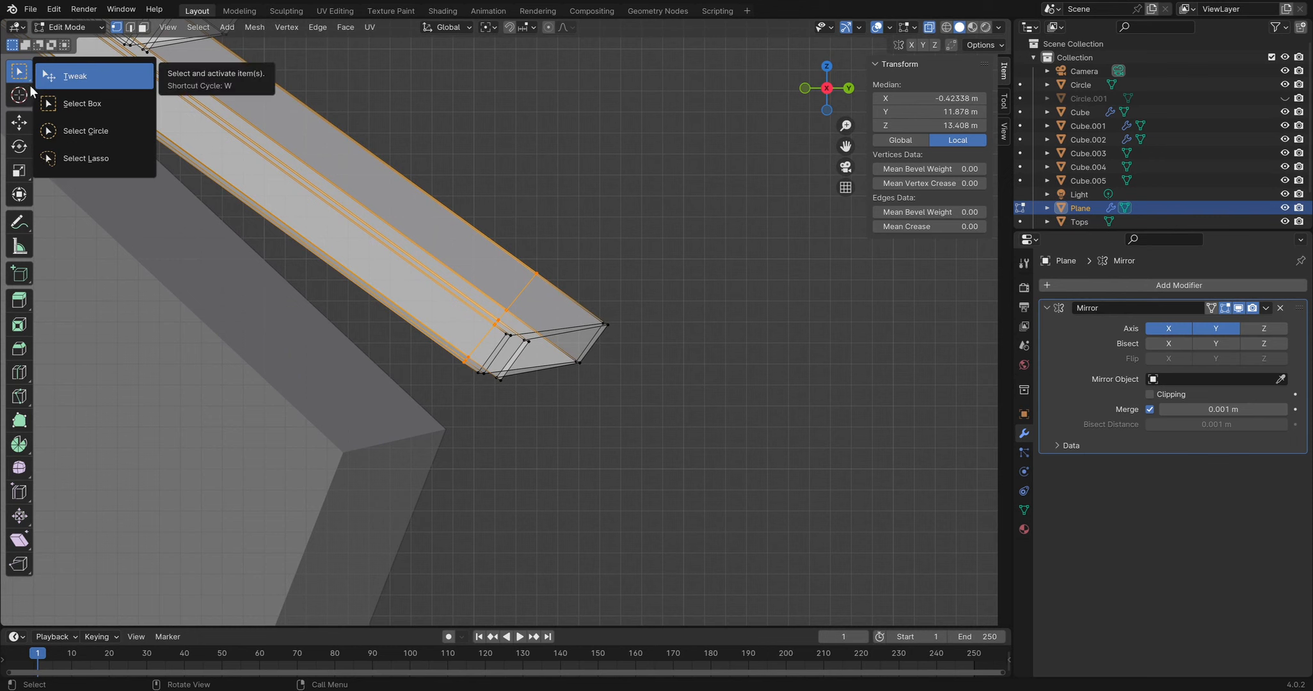
left_click_drag(663, 294, 480, 428)
left_click_drag(672, 232, 496, 456)
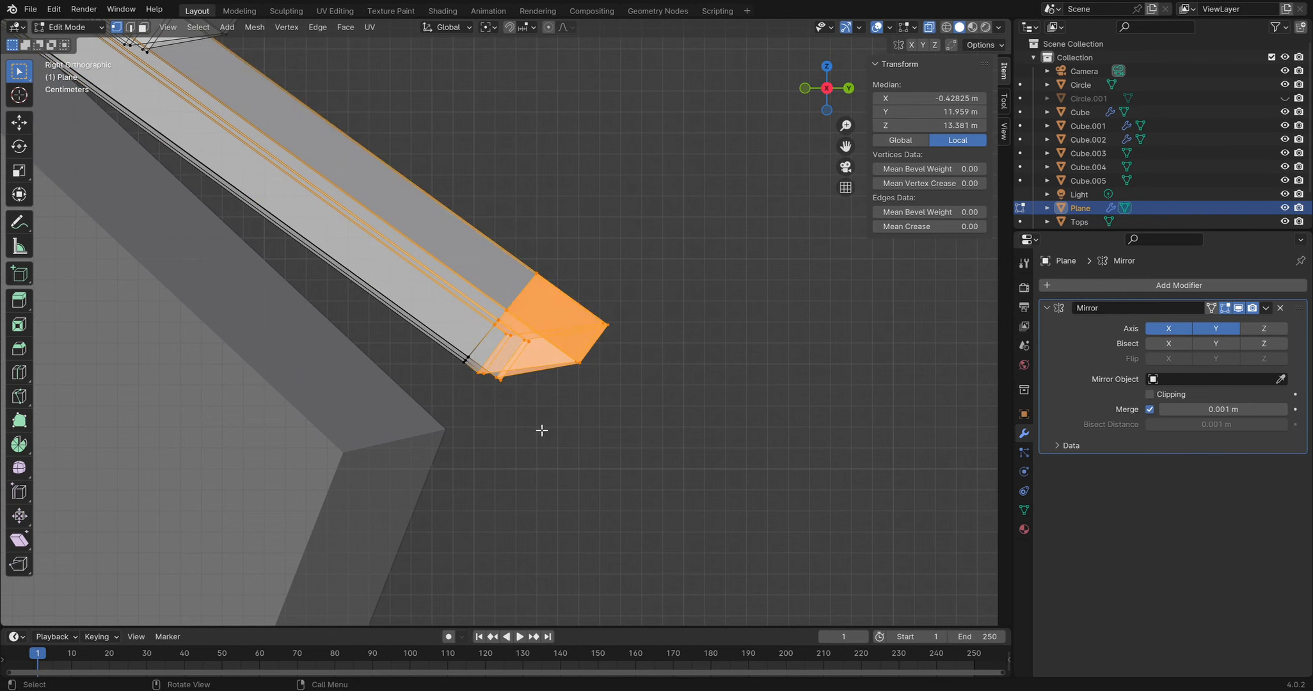
left_click(595, 413)
left_click_drag(27, 85, 87, 156)
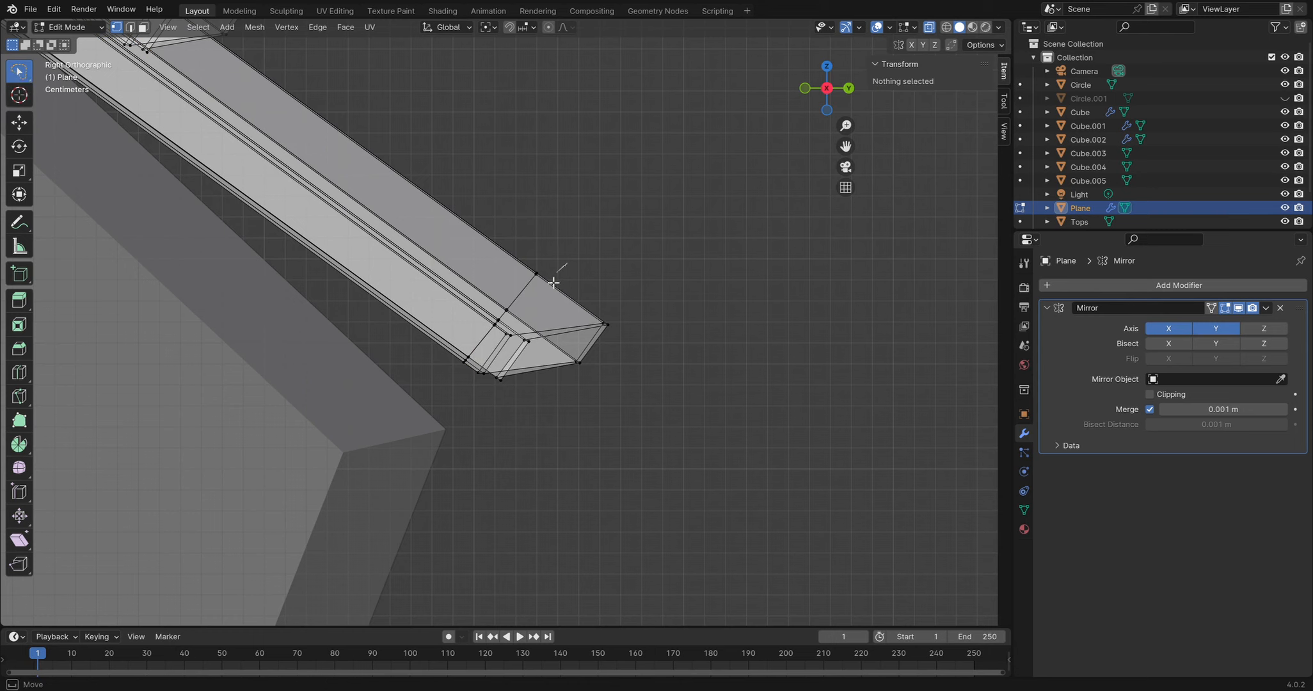
mouse_move(480, 386)
left_mouse_down()
mouse_move(522, 416)
mouse_move(633, 279)
mouse_move(611, 265)
left_mouse_up()
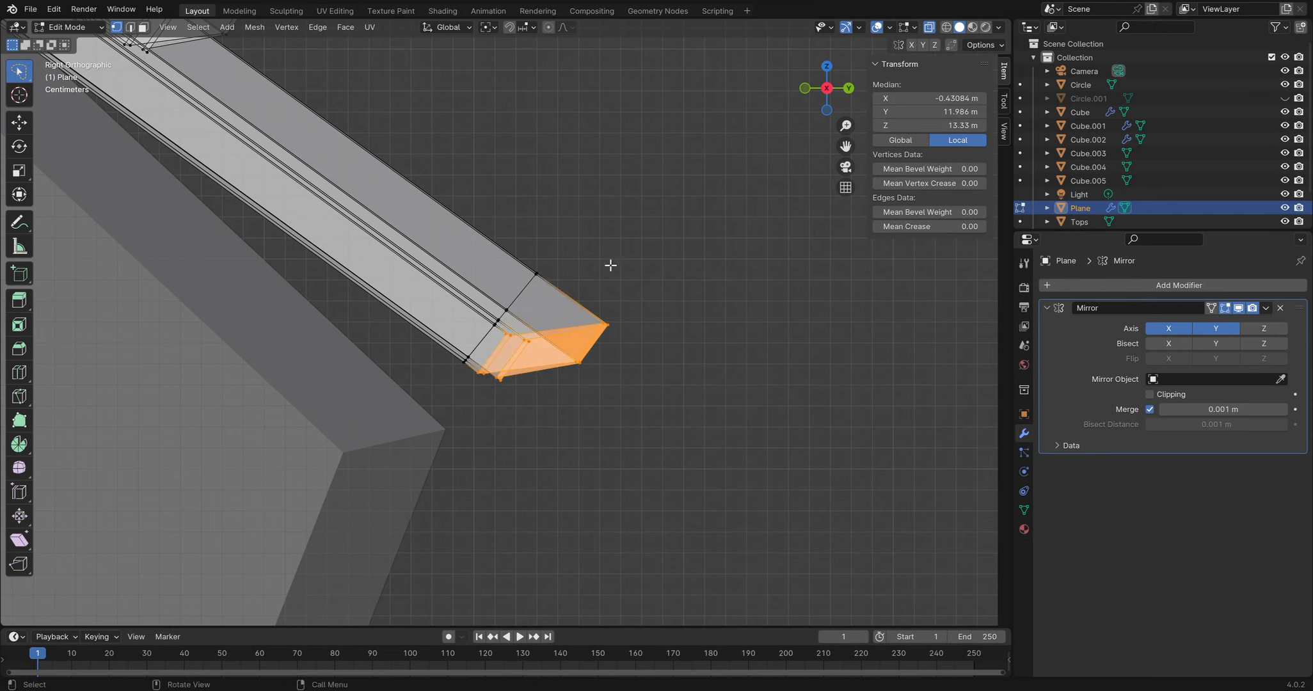
key("x")
left_click(549, 257)
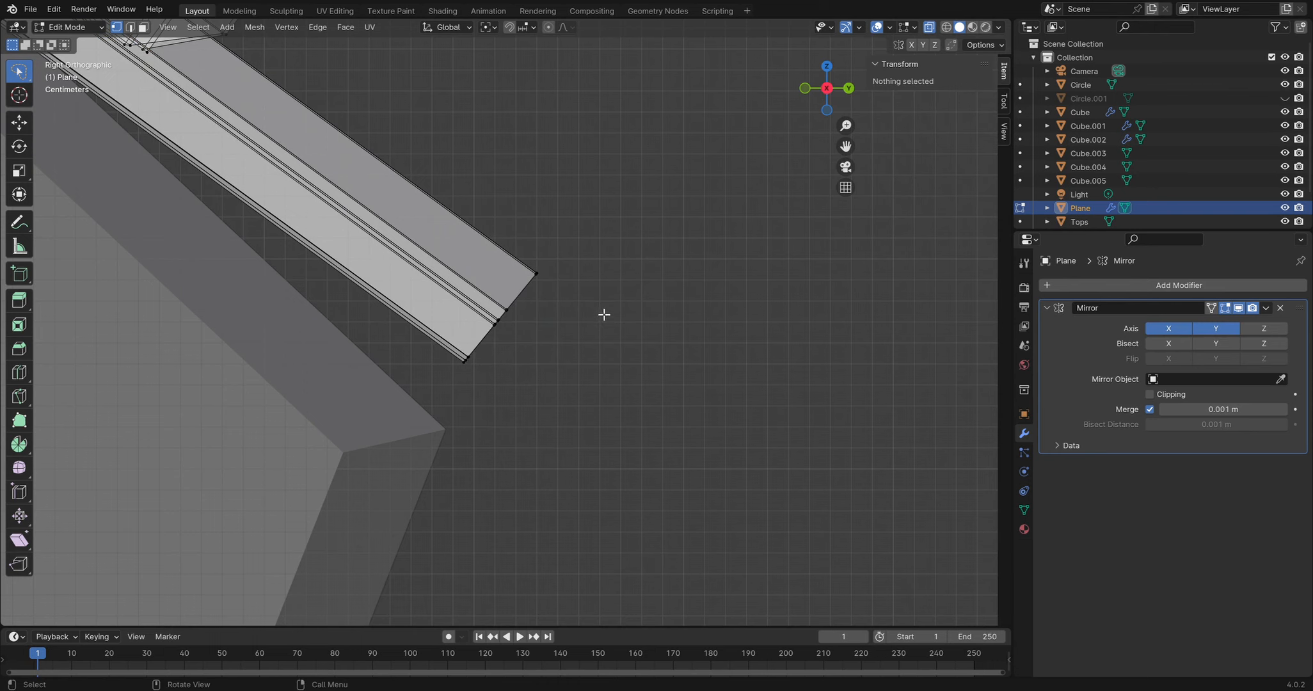
Select the cut ends of the lowest tile row along the eave with X-ray on
middle_click_drag(604, 314, 570, 324)
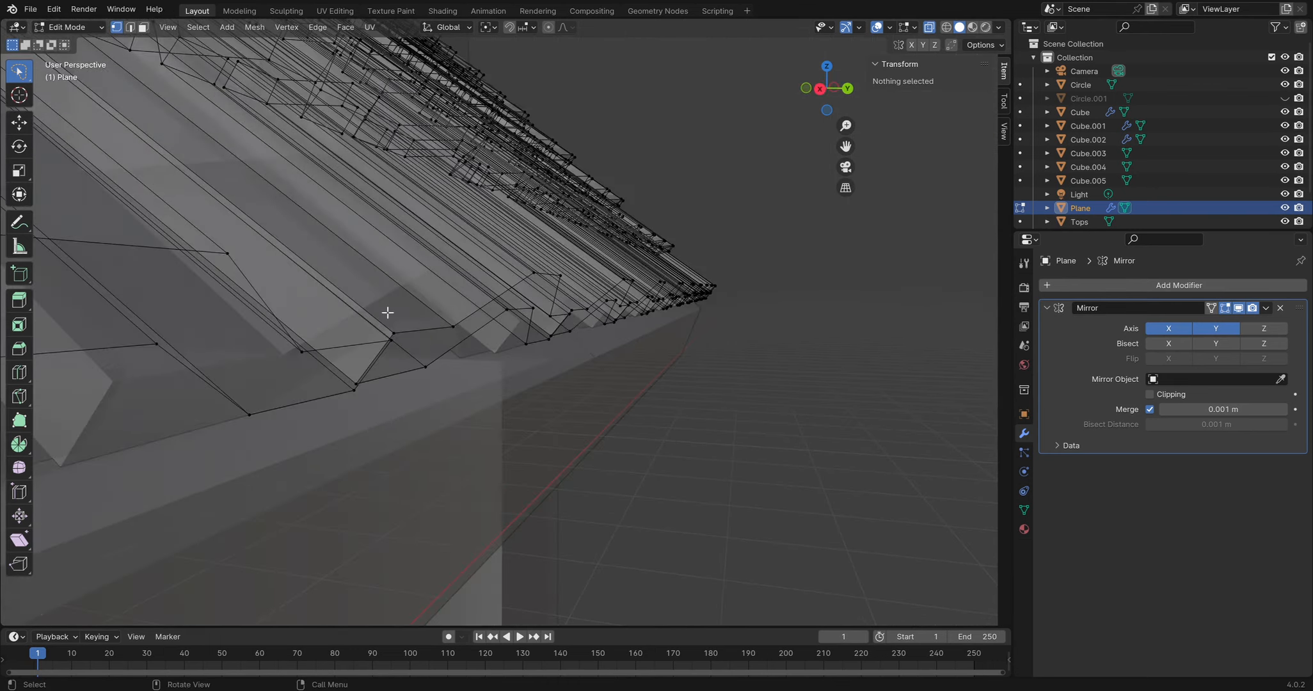
key("alt+z")
scroll(406, 342, "down", 2)
middle_click_drag(448, 340, 508, 277, "alt")
mouse_move(546, 269)
left_mouse_down()
mouse_move(495, 407)
mouse_move(631, 326)
left_mouse_up()
mouse_move(613, 196)
left_mouse_down()
mouse_move(473, 388)
mouse_move(555, 365)
left_mouse_up()
key("alt+z")
mouse_move(573, 222)
left_mouse_down()
mouse_move(435, 332)
mouse_move(570, 351)
left_mouse_up()
Turn X-ray off, return to Object Mode and inspect the trimmed tile ends along the eave
mouse_move(554, 224)
middle_mouse_down()
mouse_move(493, 238)
mouse_move(448, 267)
mouse_move(450, 289)
mouse_move(383, 243)
mouse_move(262, 240)
mouse_move(406, 277)
middle_mouse_up()
key("alt+z")
key("alt+a")
key("Tab")
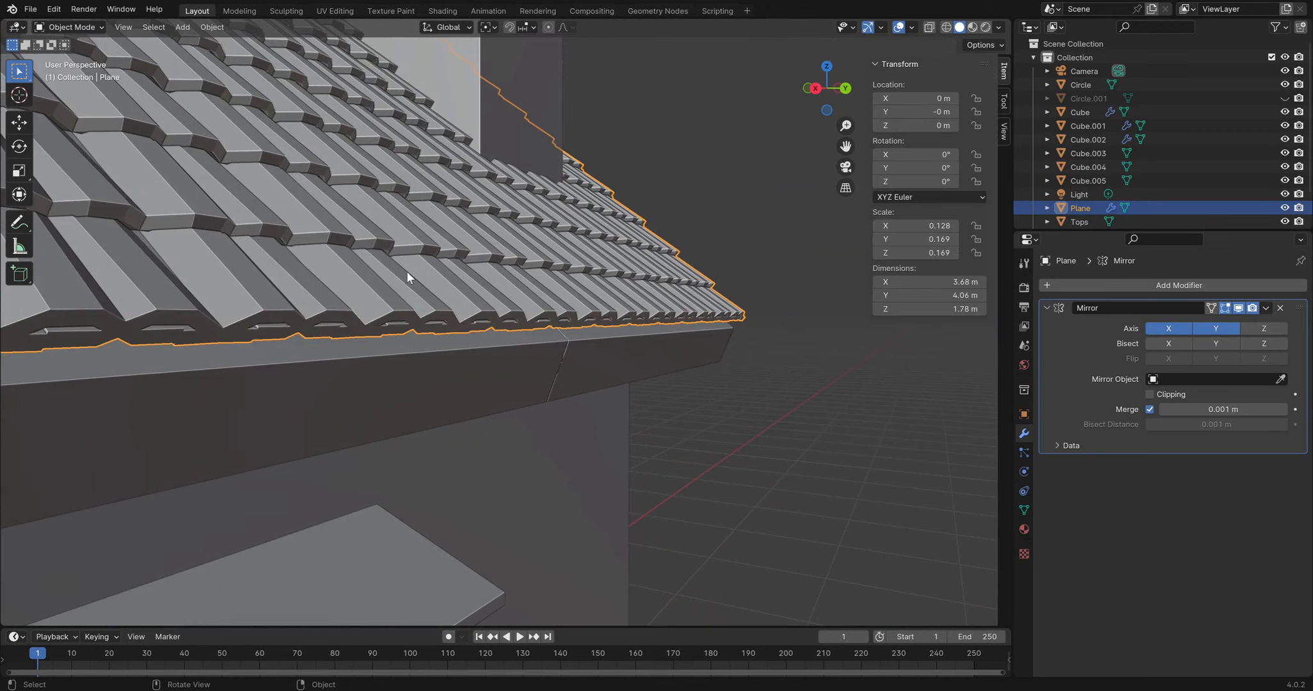
key("alt+a")
middle_click_drag(725, 232, 304, 322)
left_click(420, 371)
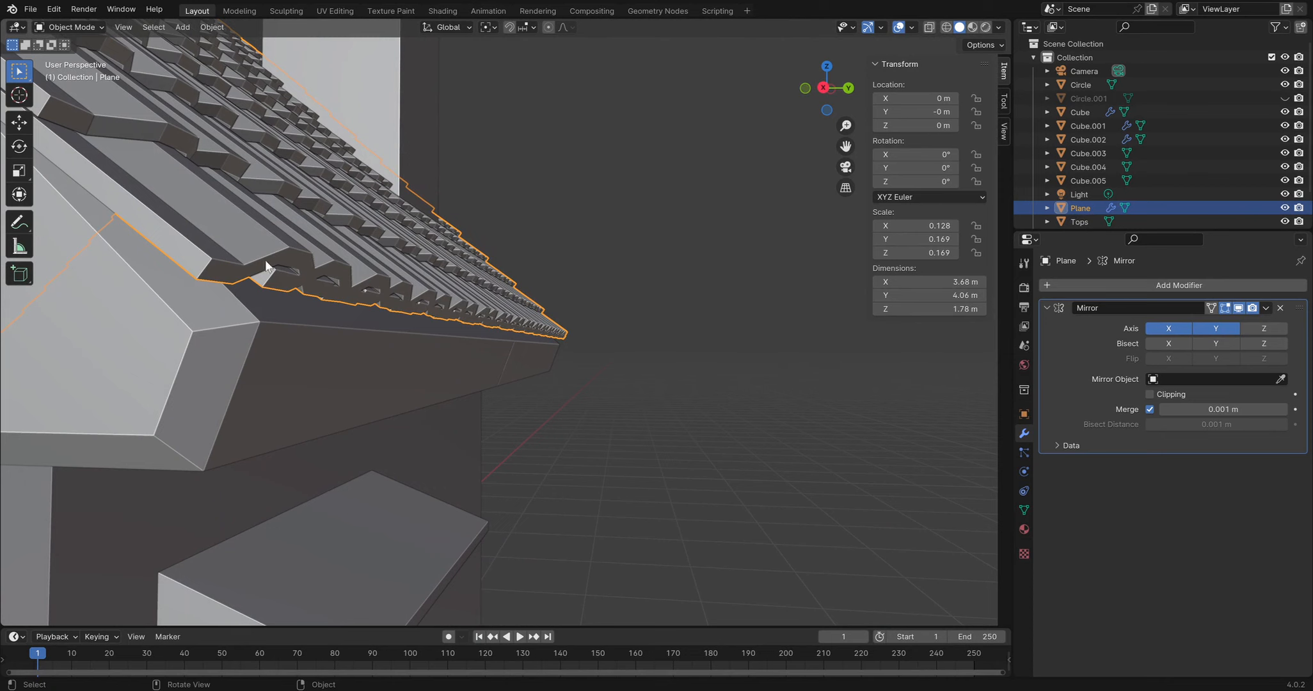
Inspect the trimmed tile ends along the eave up close and the tiled roof from the gable side
middle_click_drag(258, 279, 223, 279)
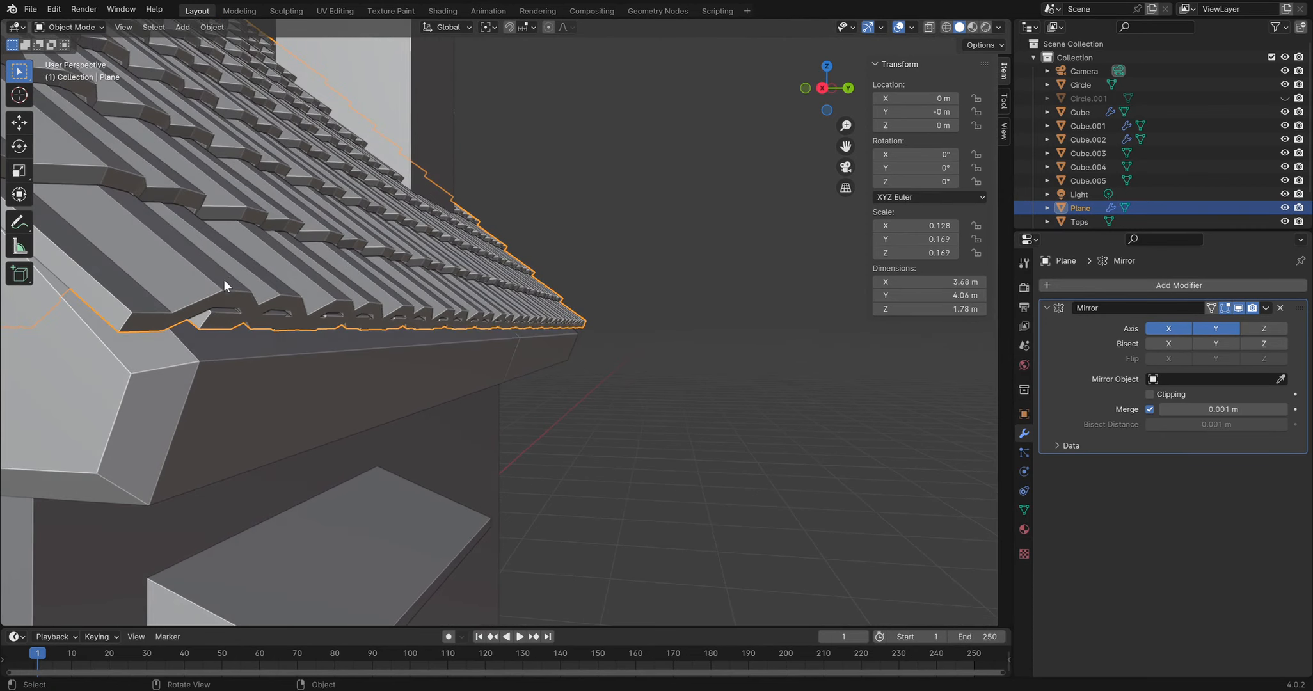
key("Tab")
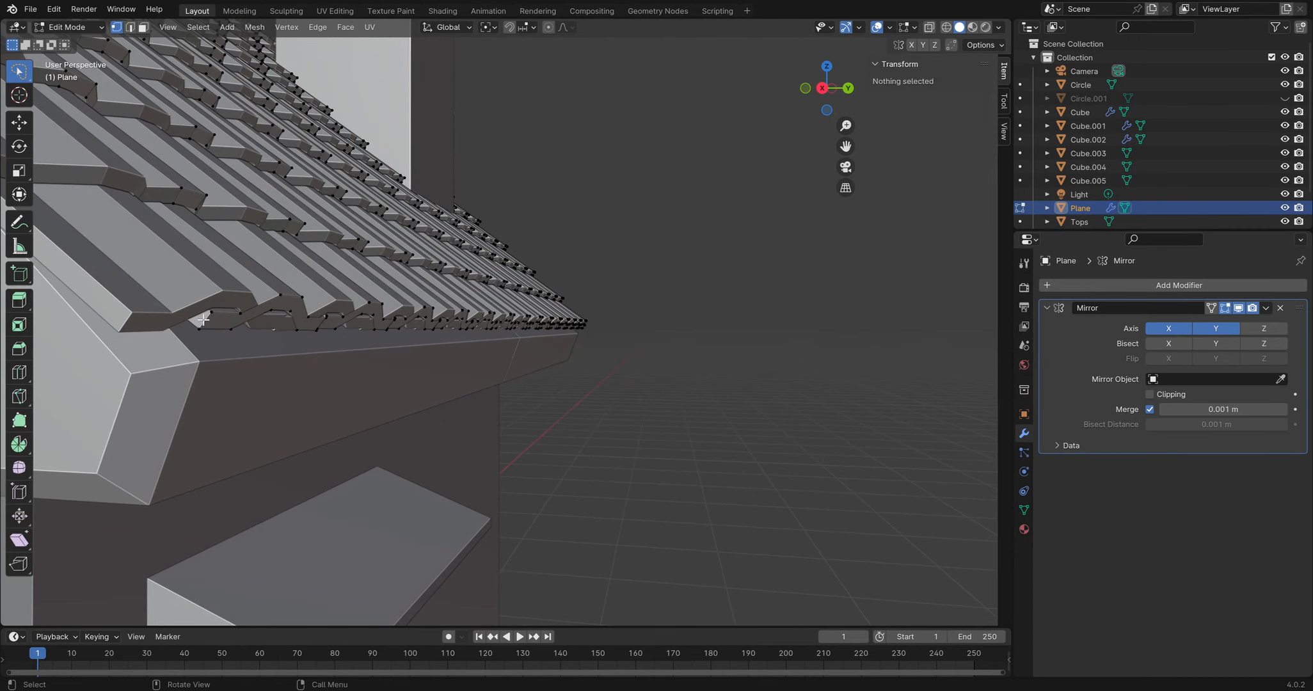
key("Tab")
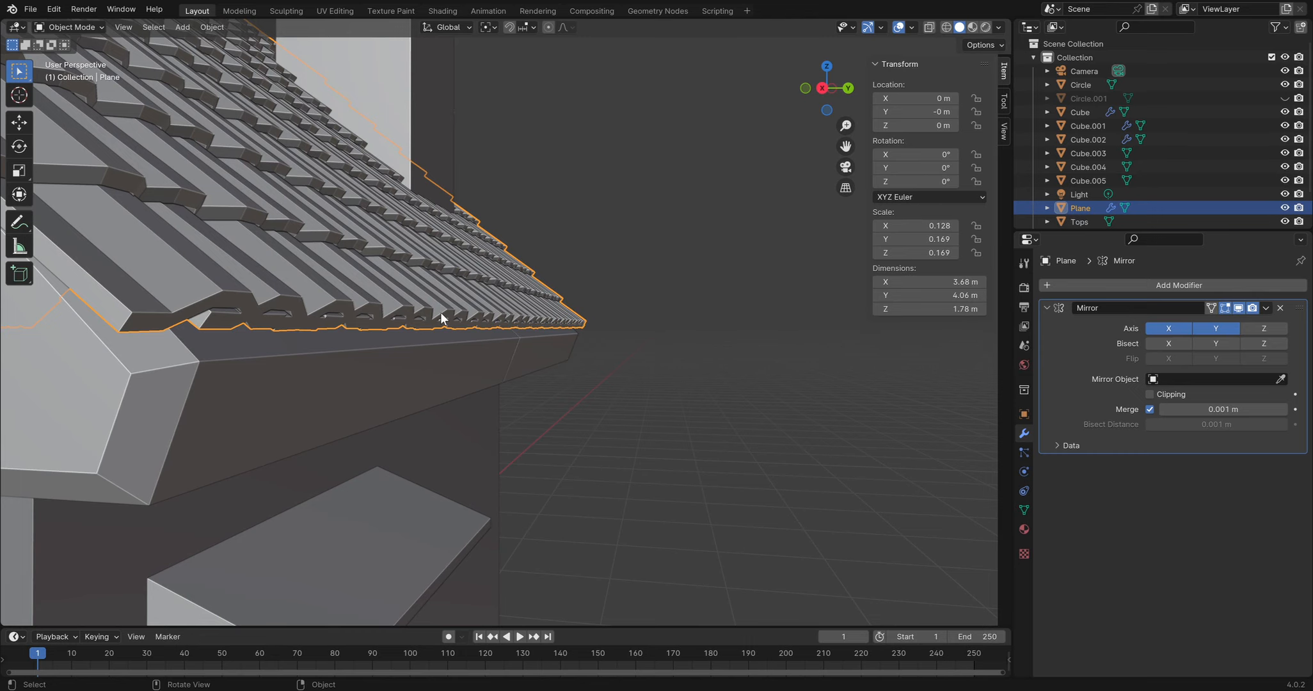
scroll(440, 312, "down", 6)
middle_click_drag(494, 315, 529, 314)
scroll(371, 287, "down", 5)
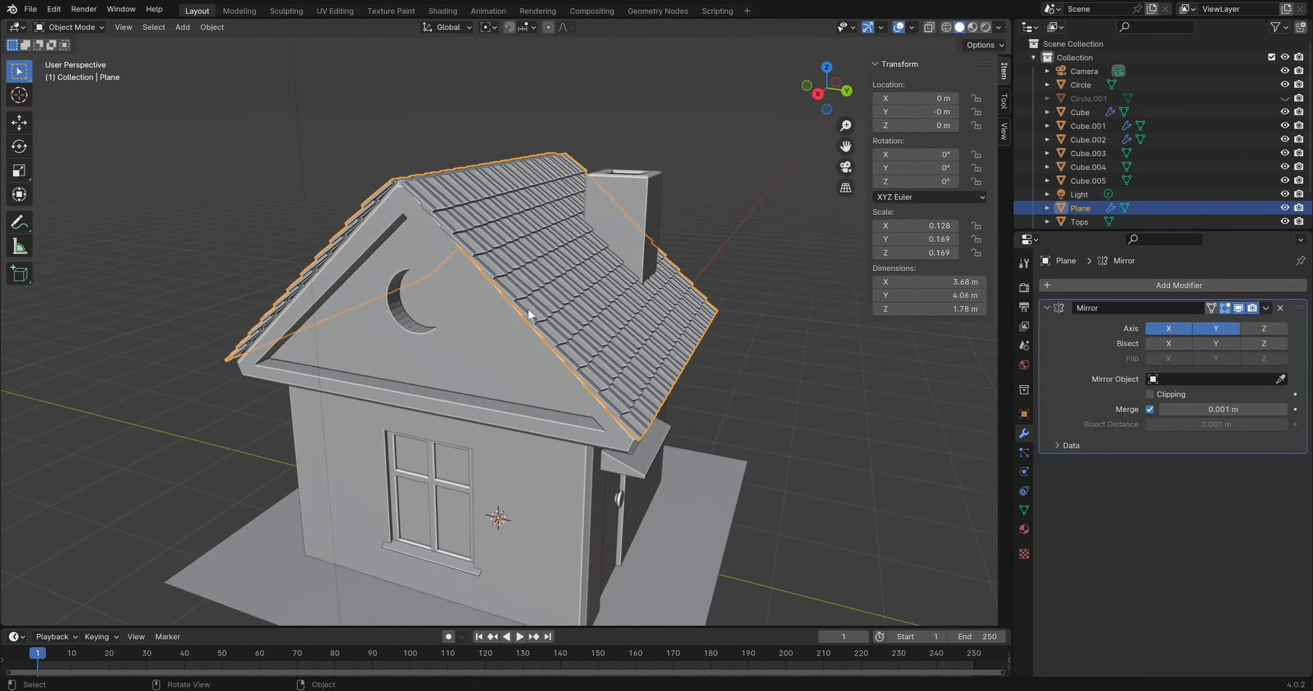
middle_click_drag(678, 364, 651, 274)
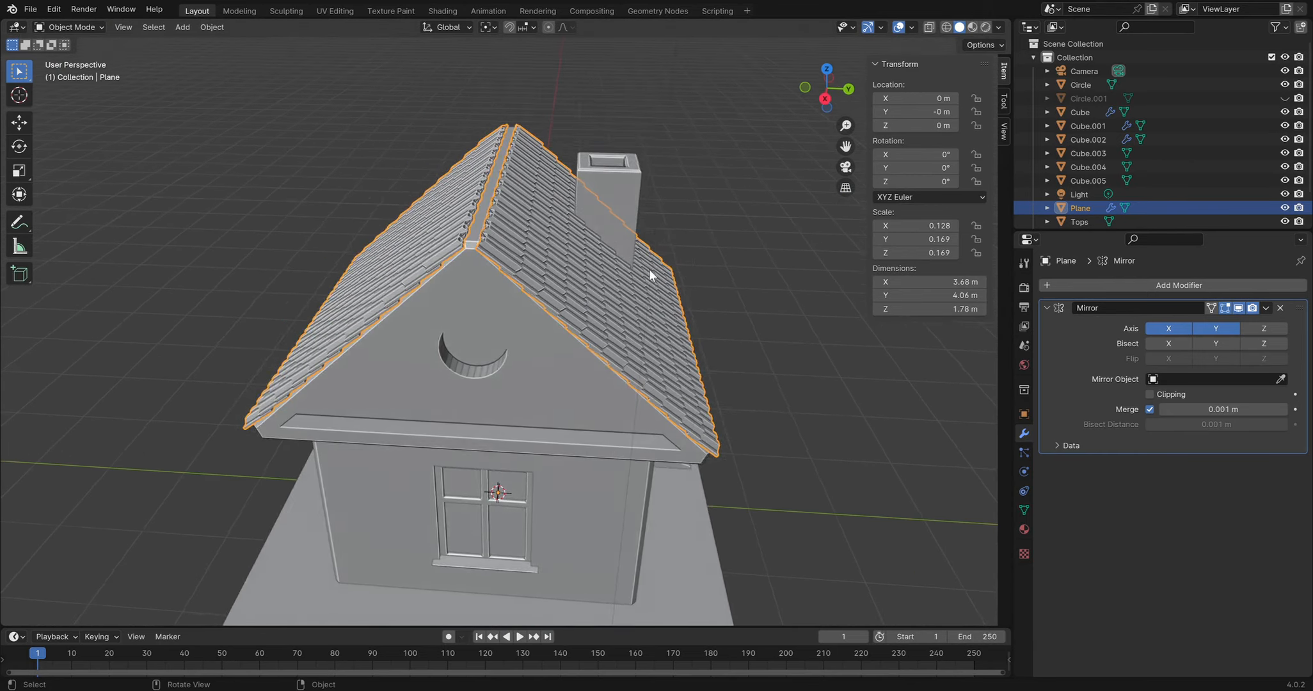
Examine the ridge and both tiled slopes near the gable with the moon-shaped cutout
scroll(643, 249, "up", 4)
middle_click_drag(637, 221, 661, 260)
key("ctrl+z")
key("ctrl+z")
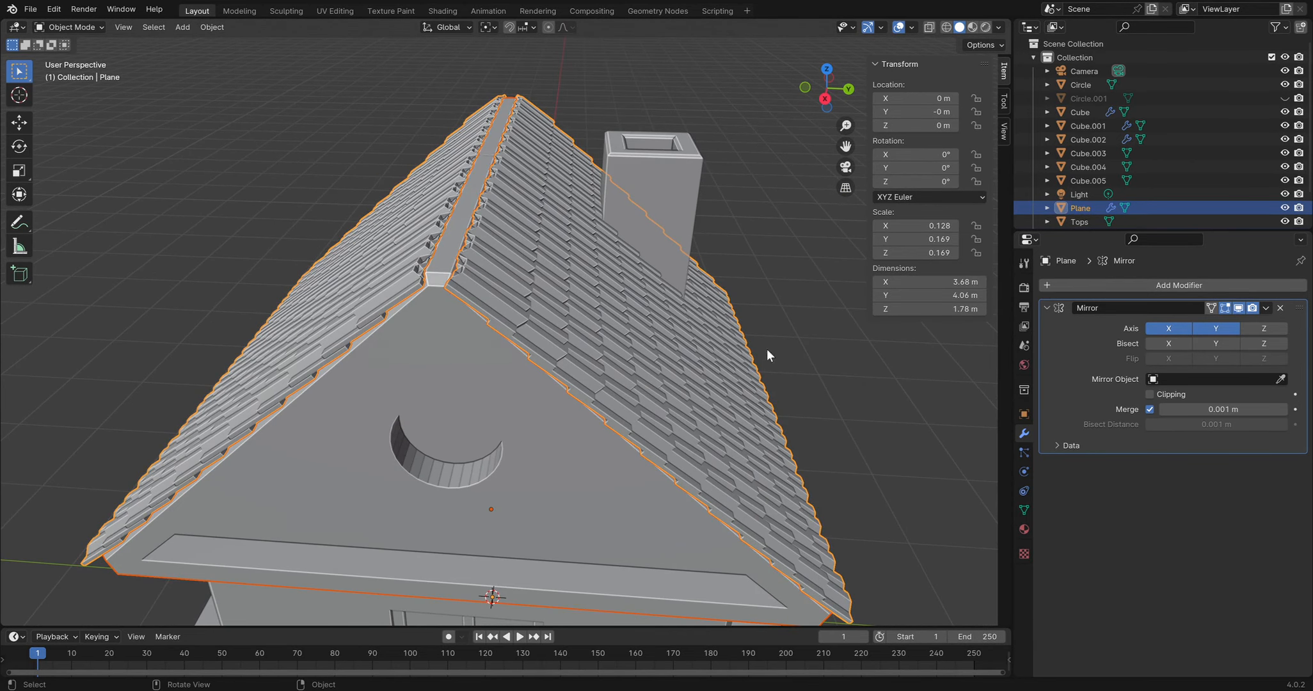
left_click(289, 265)
key("ctrl+z")
middle_click_drag(436, 381, 361, 316)
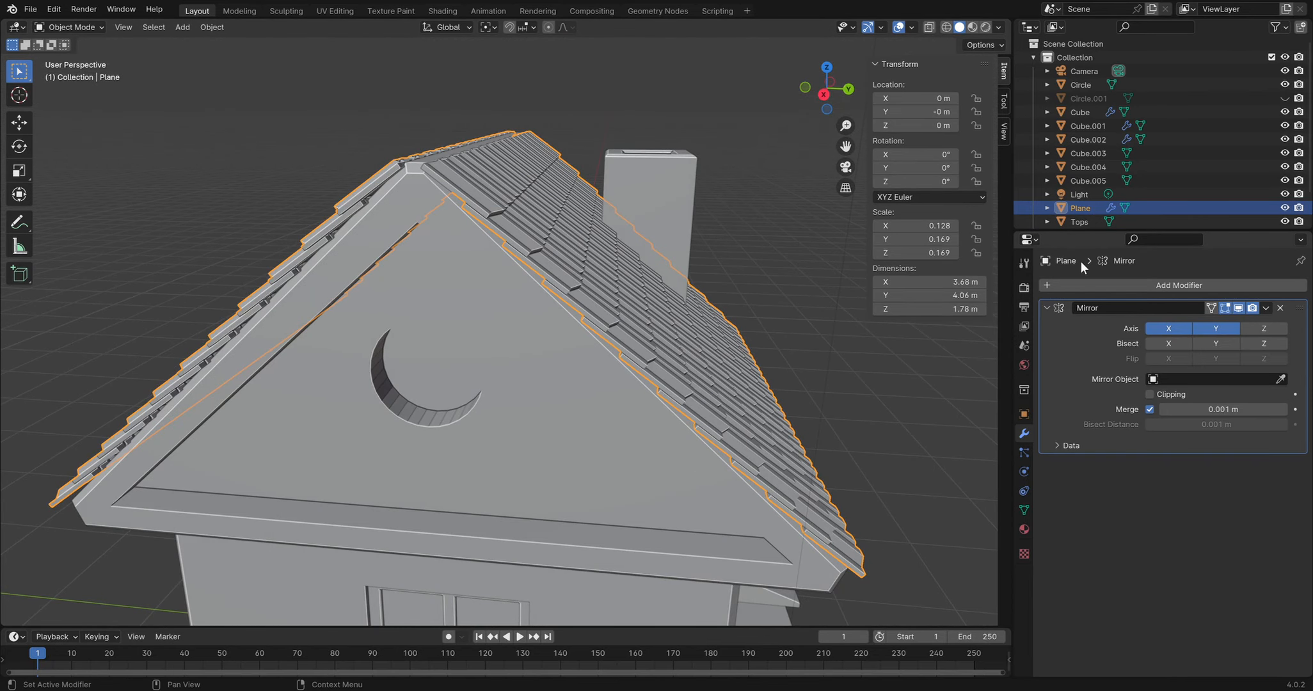
Add a second Mirror modifier on X to the roof tiles and limit the first one to the Y axis
key("shift+a")
left_click(1045, 289)
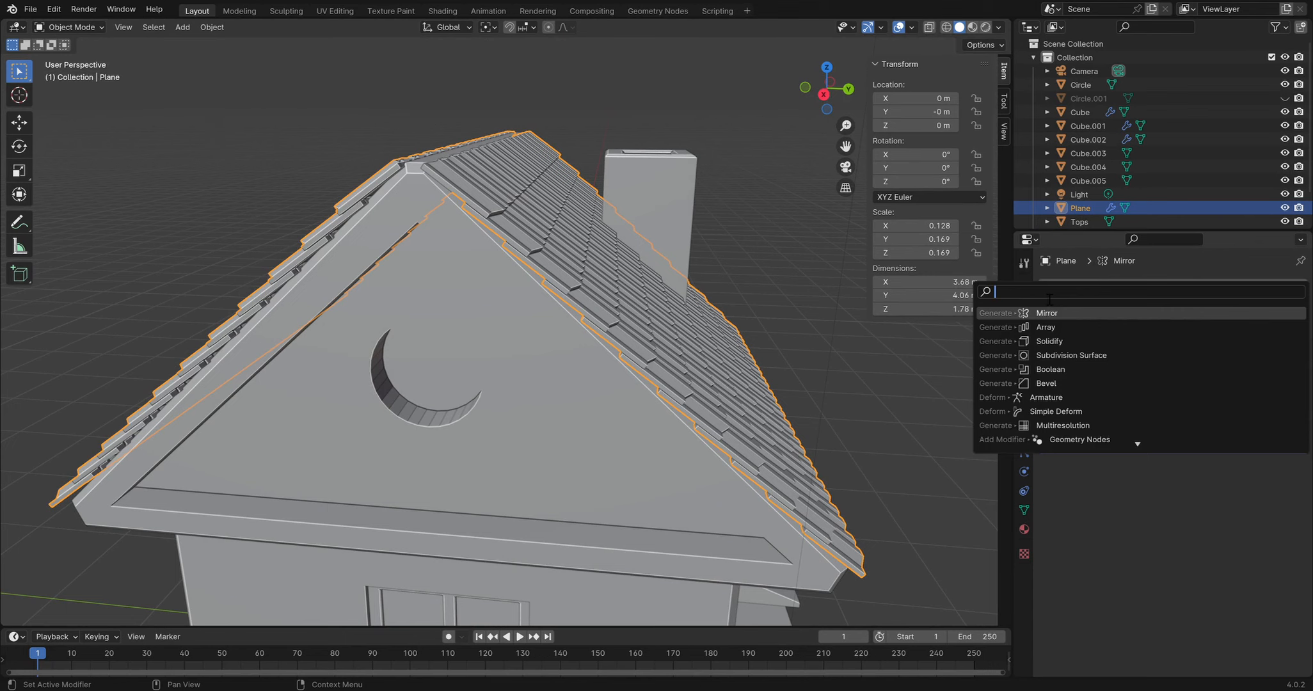
left_click(1054, 313)
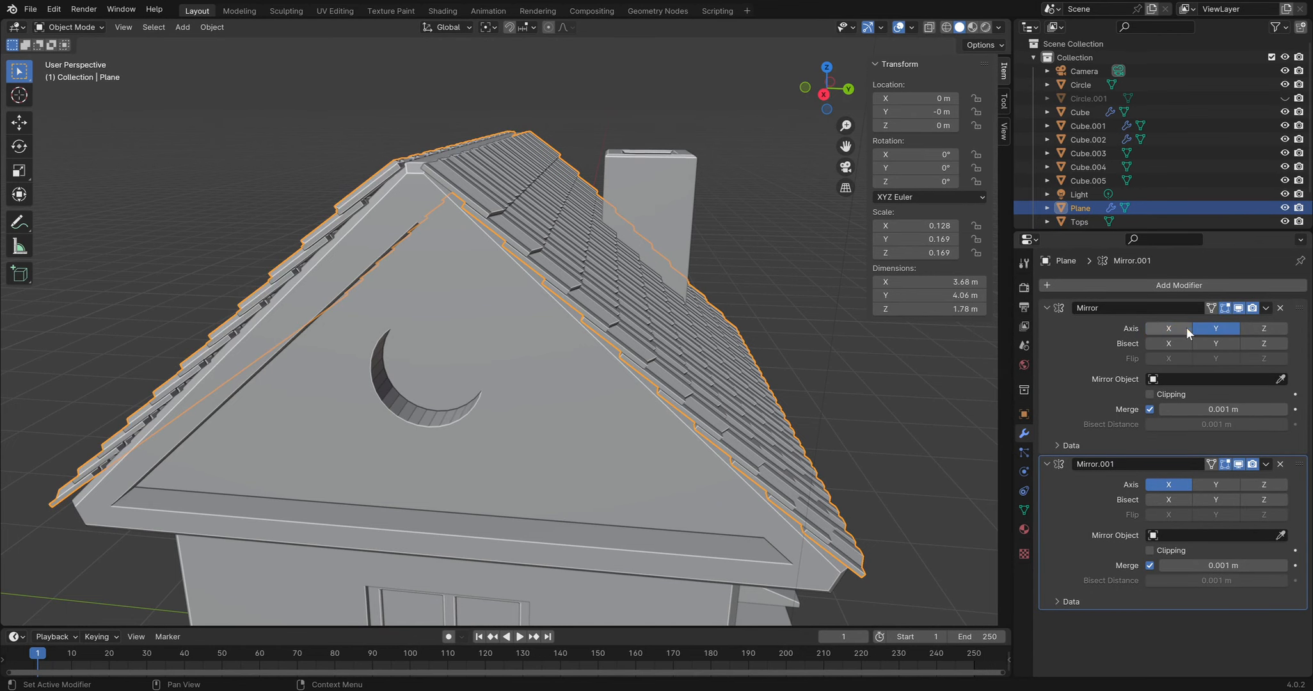
Try the first Mirror modifier with the X and Z axes and with Bisect on Y and Z
left_click(1248, 329)
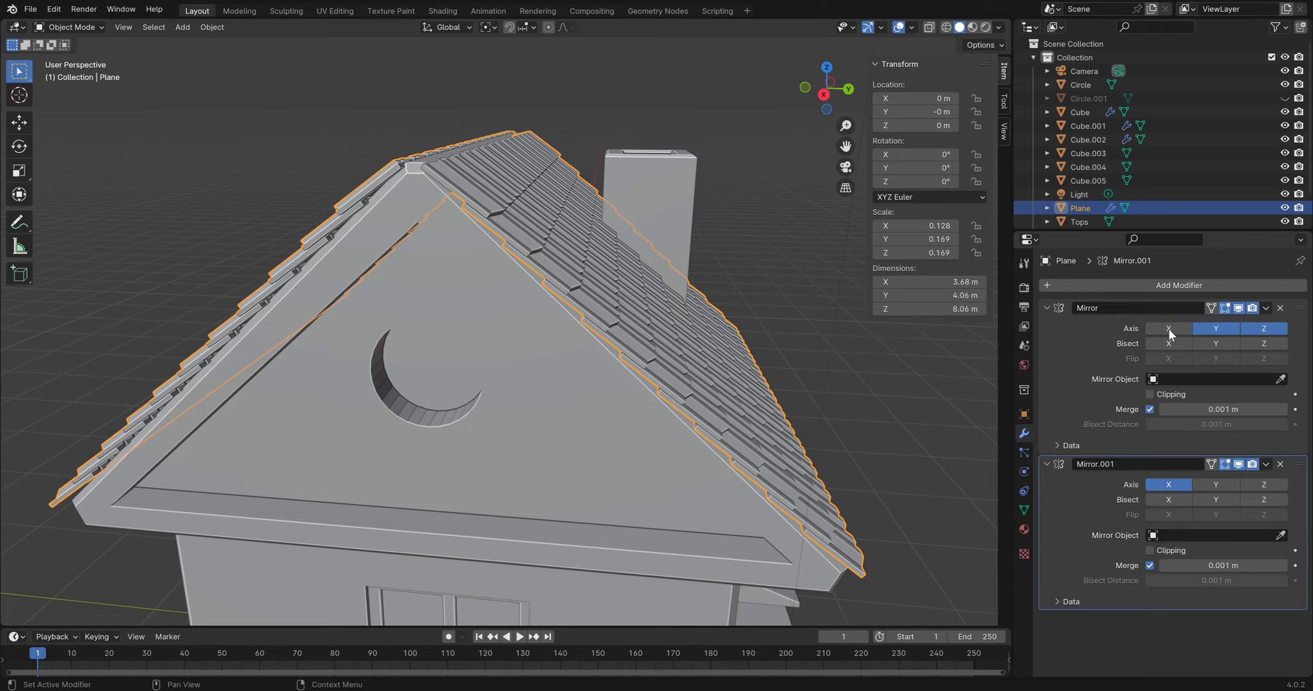
scroll(660, 316, "down", 10)
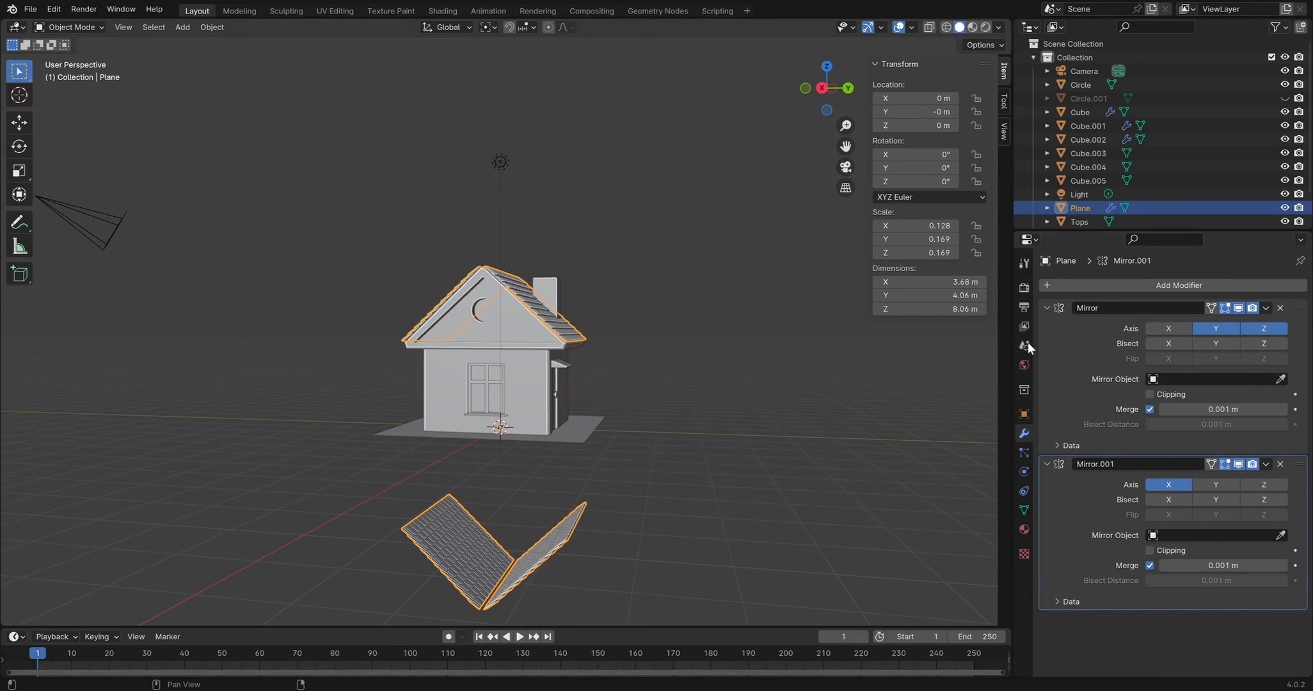
left_click(1203, 327)
left_click(1211, 327)
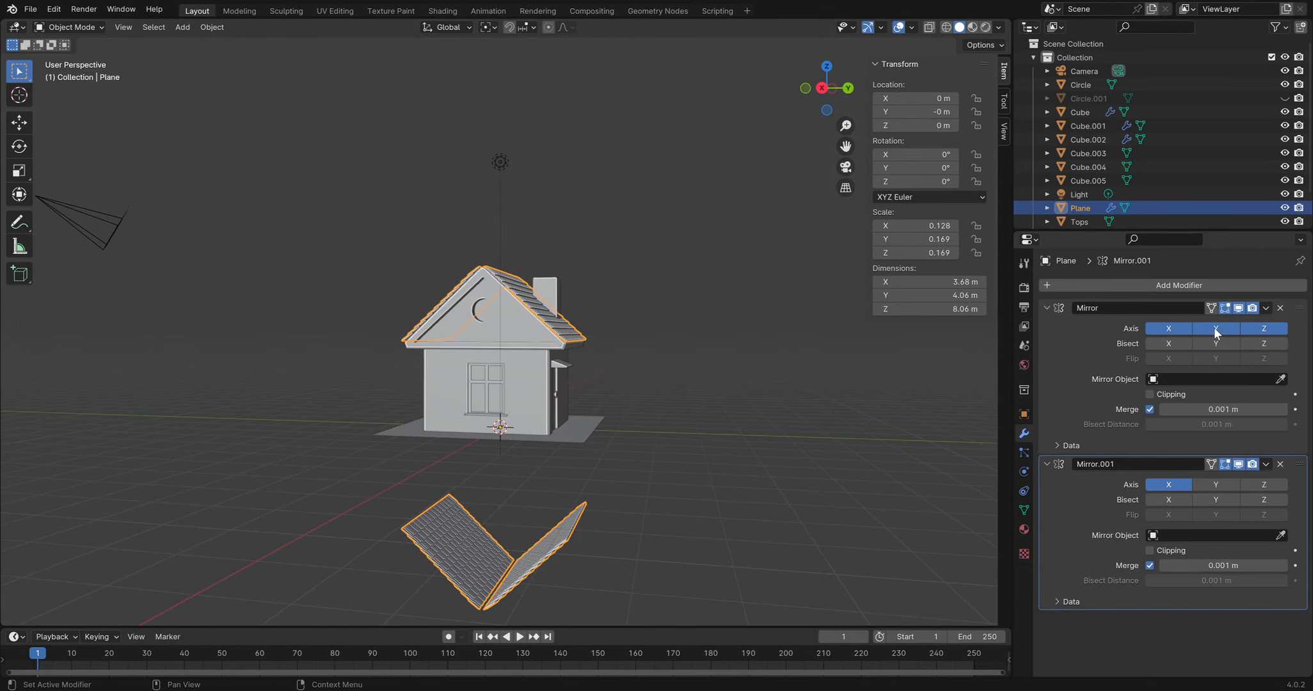
left_click(1264, 328)
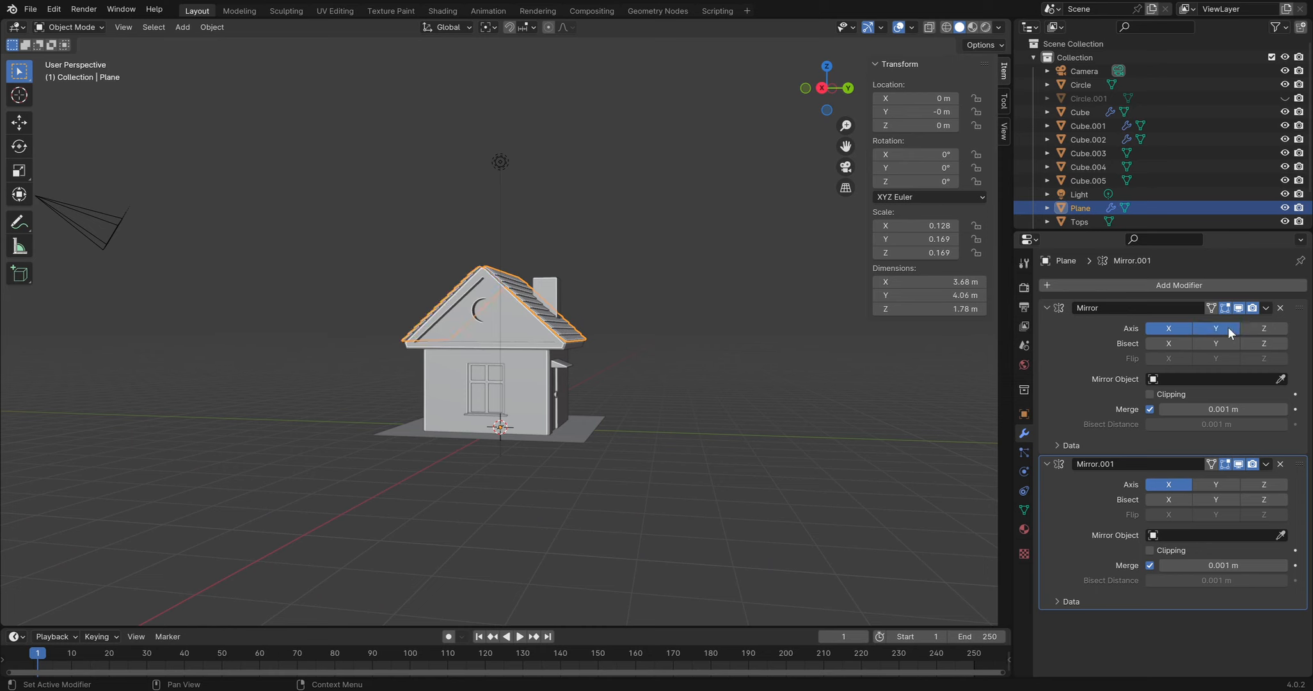
left_click(1245, 328)
left_click(1255, 329)
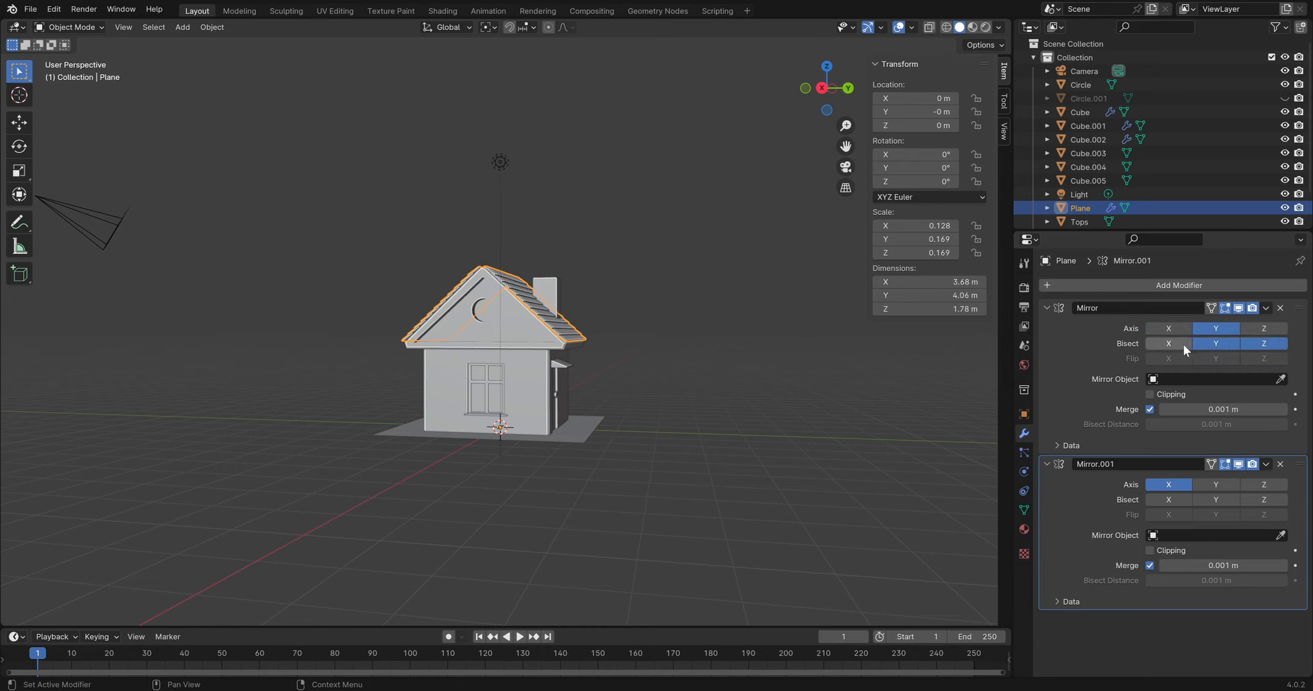
Add an Empty at the origin and raise it along Z to 3.967 m at the roof ridge
middle_click_drag(505, 362, 532, 374)
scroll(498, 395, "up", 2)
key("shift+a")
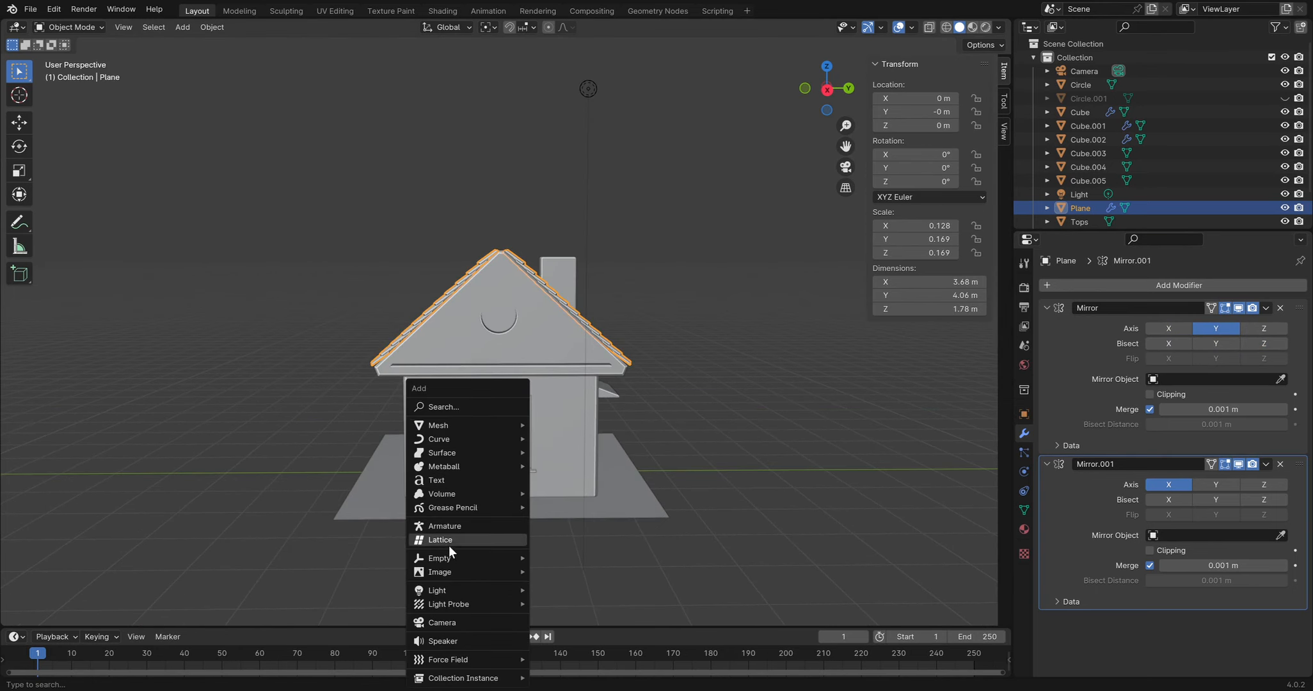
mouse_move(457, 559)
left_click(576, 451)
middle_click_drag(573, 475, 548, 413)
left_click(585, 336)
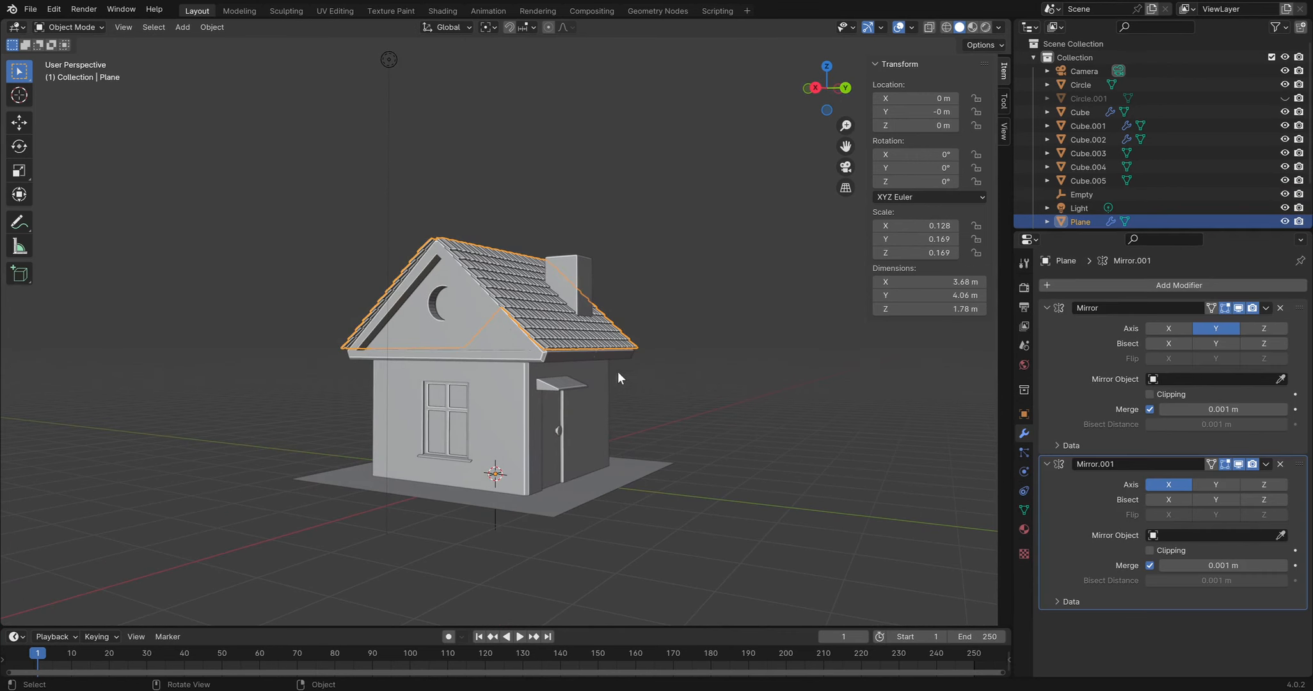
left_click(495, 529)
key("g")
key("z")
left_click(513, 316)
Set the Empty as the first Mirror modifier's mirror object and switch its axis to Z
middle_click_drag(578, 271, 581, 335)
left_click(581, 336)
left_click(1280, 379)
left_click(499, 239)
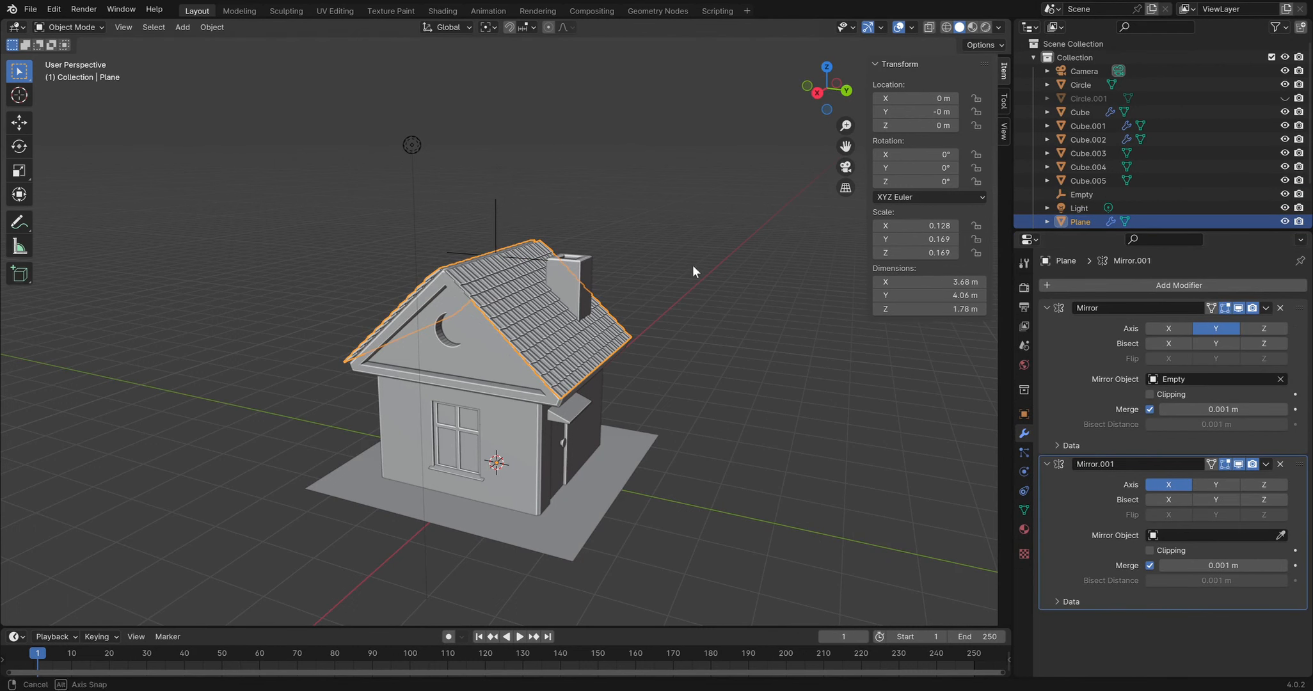
left_click(1216, 328)
left_click(1256, 328)
middle_click_drag(636, 231, 669, 226)
scroll(421, 231, "up", 2)
middle_click_drag(471, 249, 501, 239)
Try rotating the Empty freely to tilt the mirrored roof tiles
left_click(503, 238)
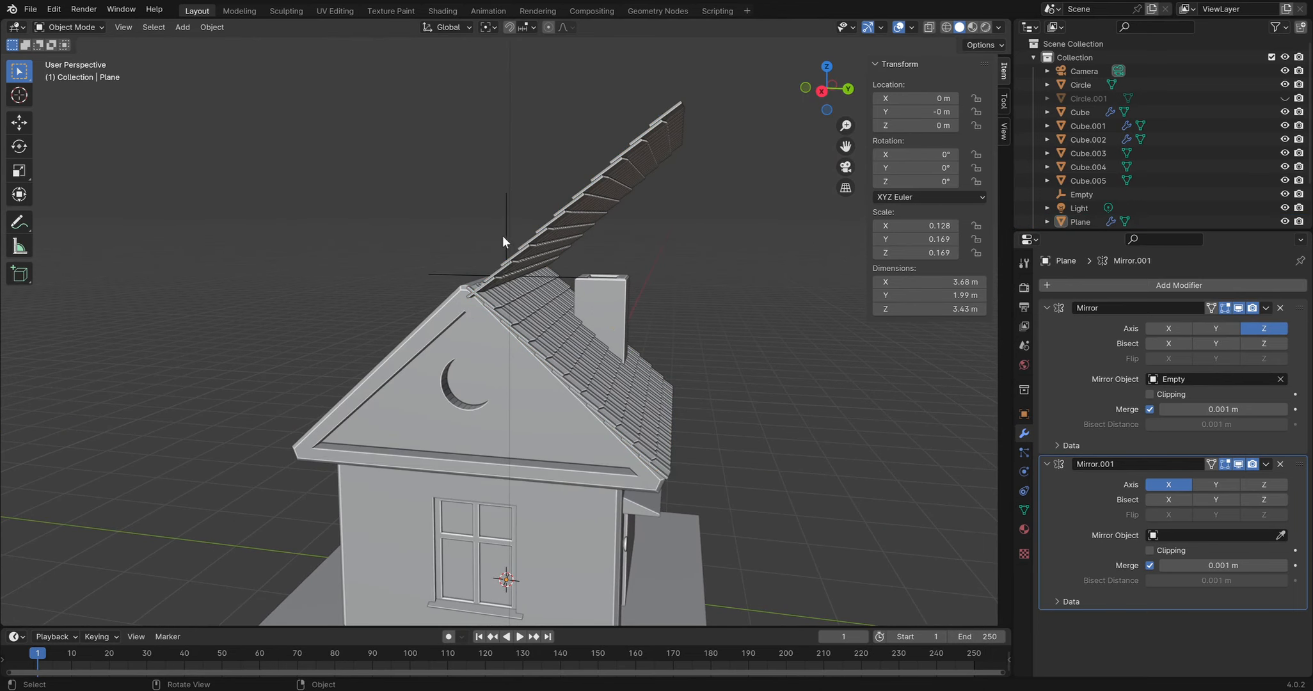
key("r")
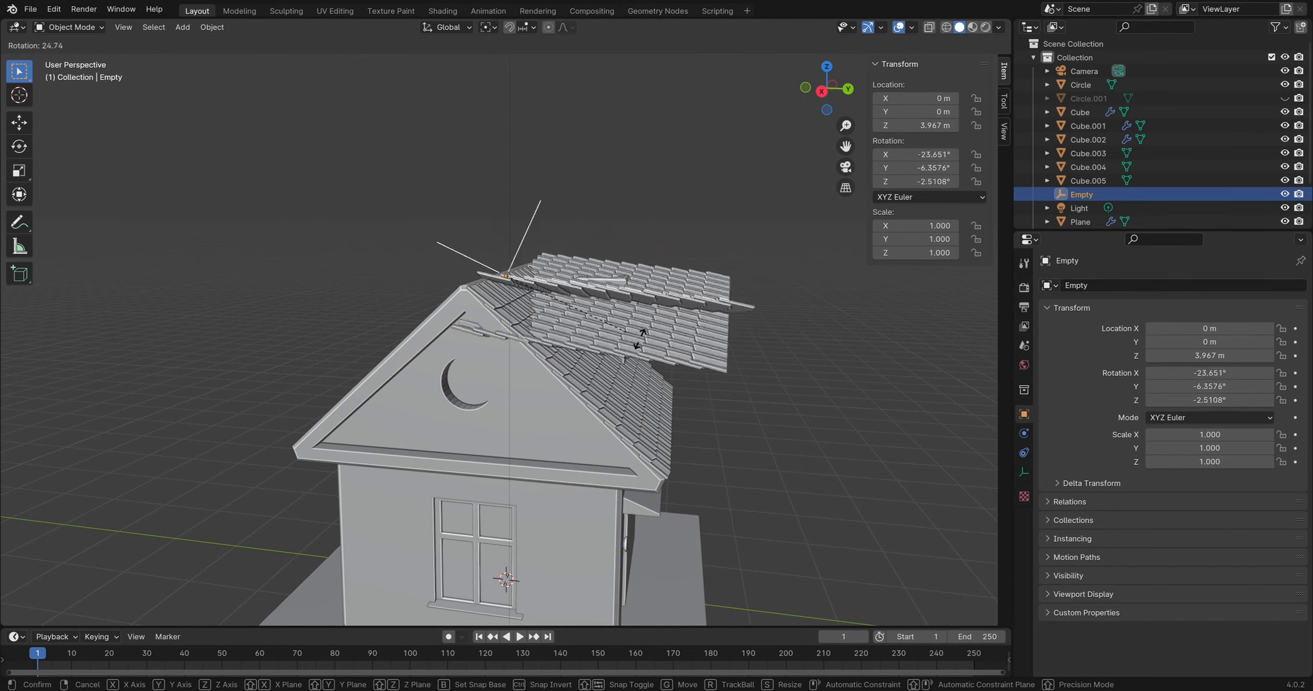
right_click(658, 307)
middle_click_drag(659, 307, 502, 315)
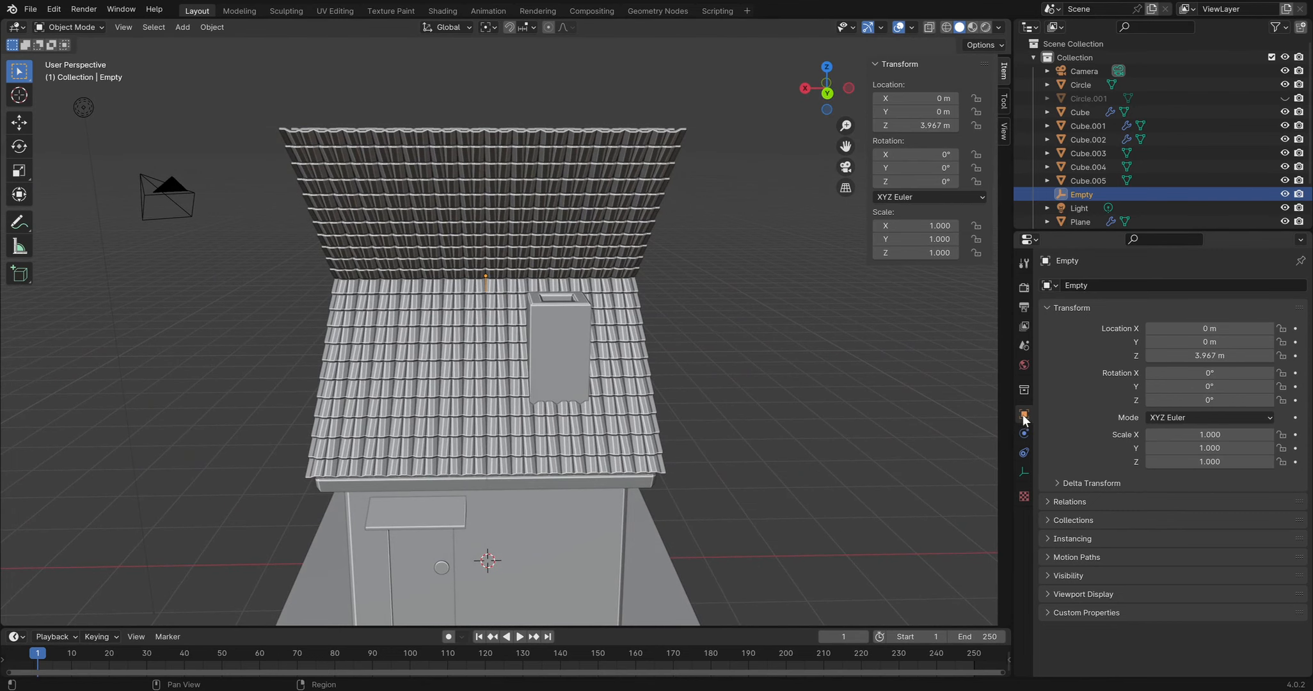
Select the roof tiles and reorder their modifiers so that Mirror comes below Mirror.001
left_click(537, 181)
middle_click_drag(537, 180, 937, 433)
left_click(1024, 433)
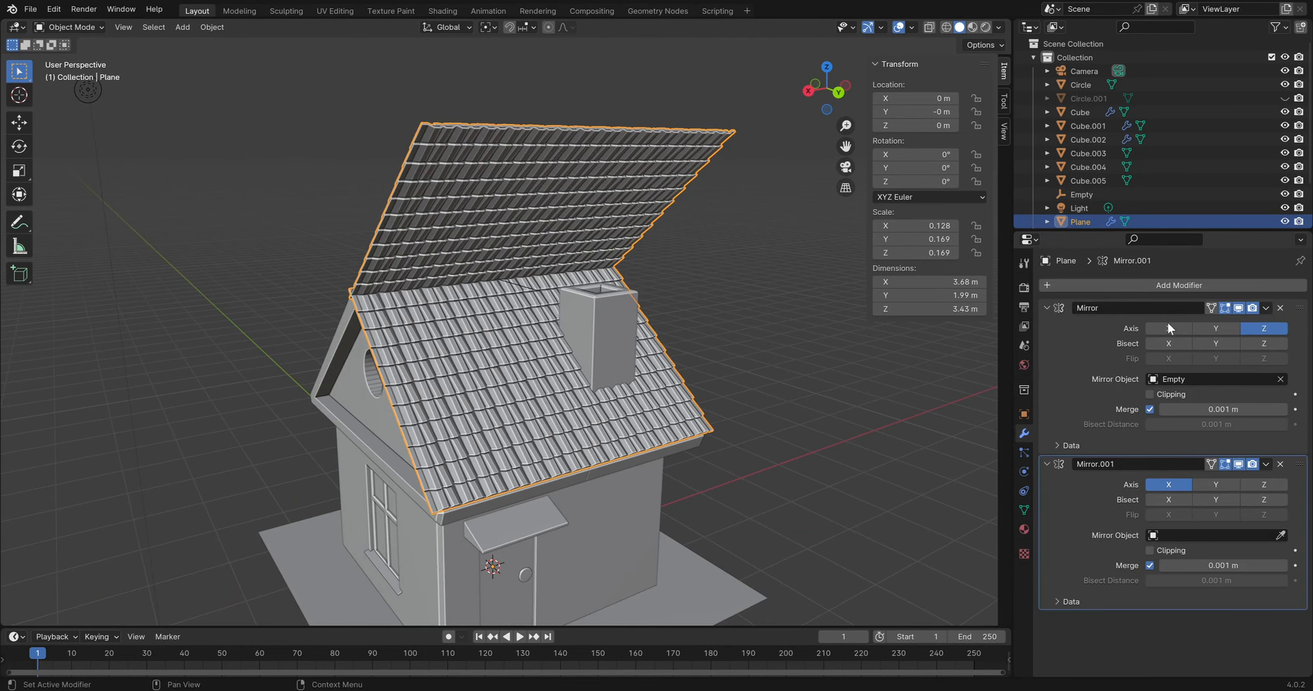
left_click_drag(1299, 308, 1272, 540)
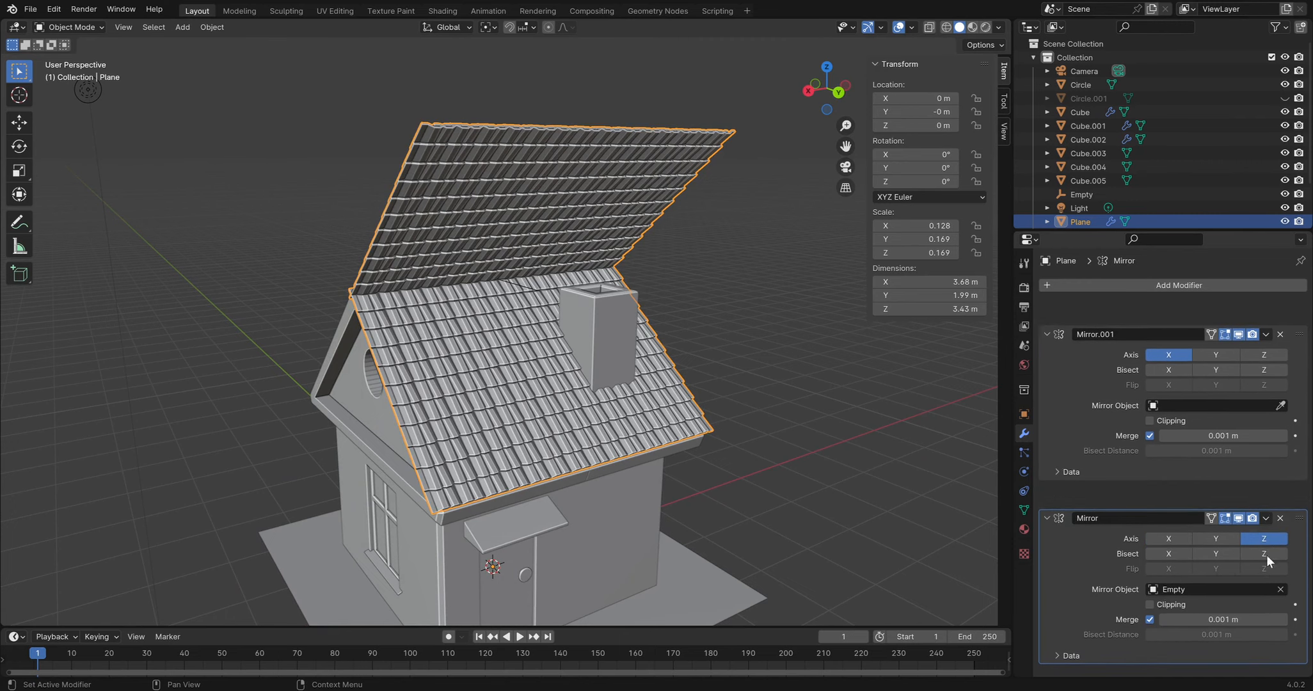
Try rotating the Empty again with the modifiers in reversed order
middle_click_drag(486, 384, 570, 272)
left_click(570, 278)
key("r")
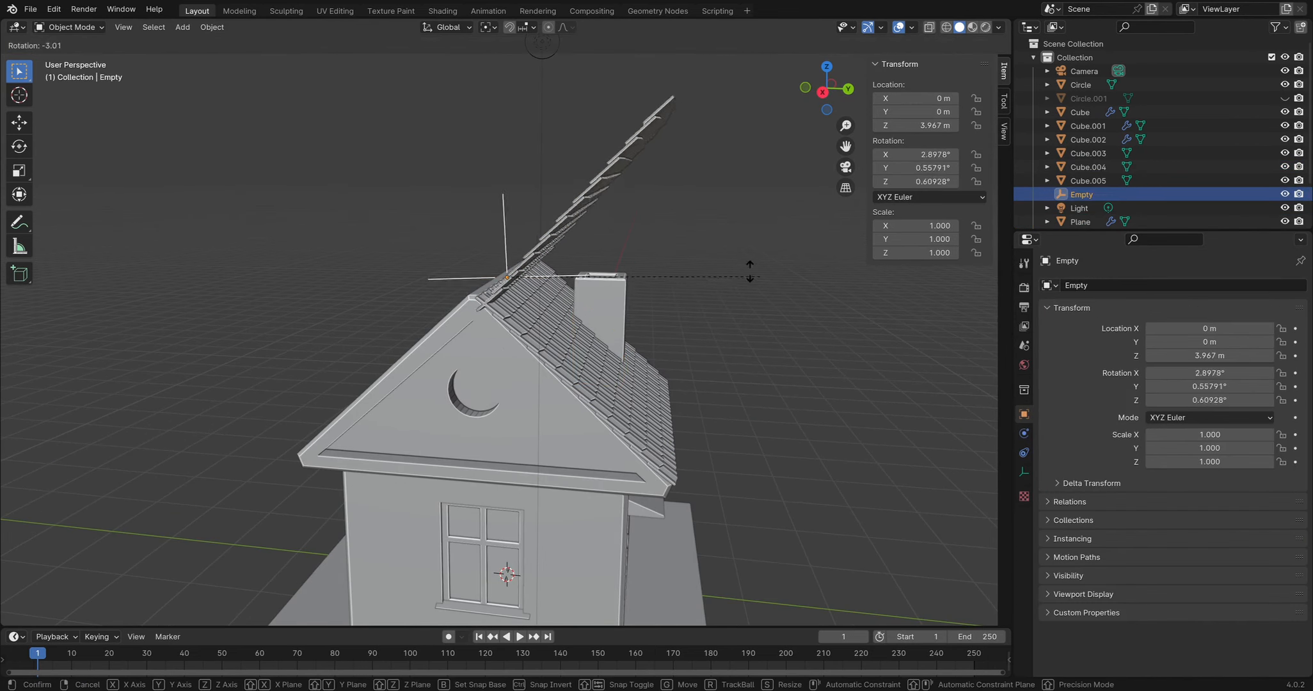
key("Escape")
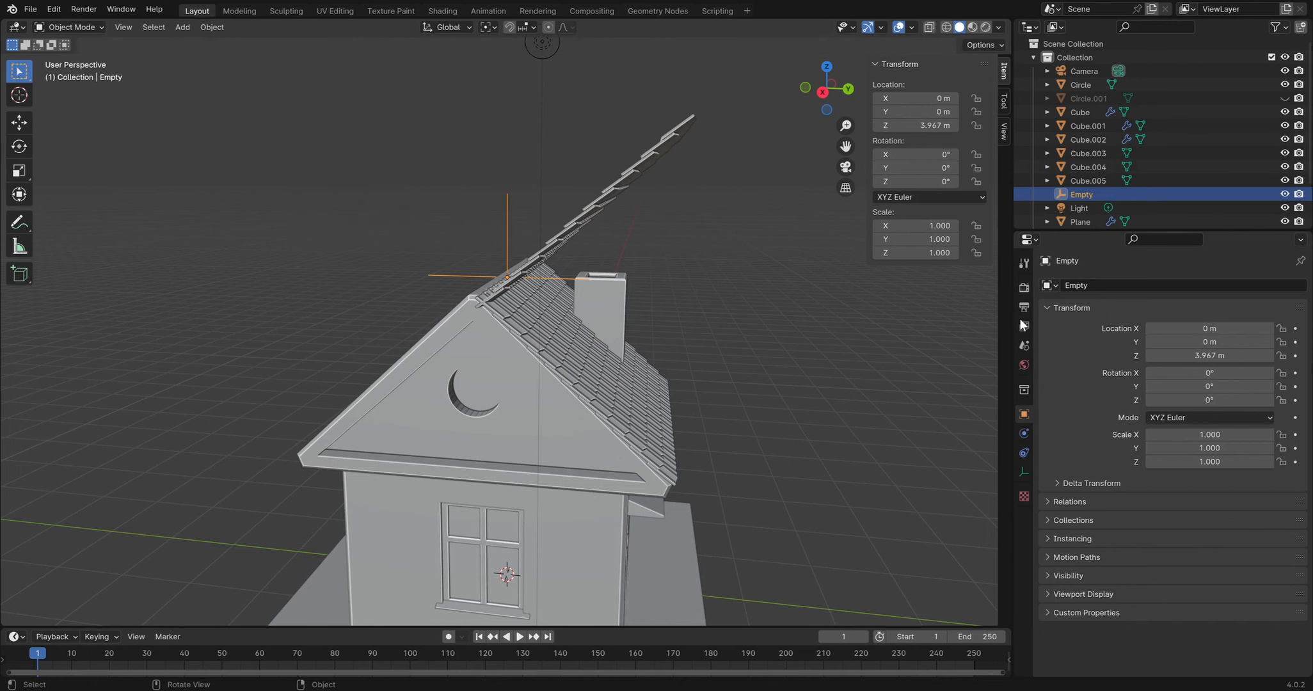
Place the tiles' Mirror modifier back above Mirror.001 and try its X, Y and Z axes
left_click(563, 350)
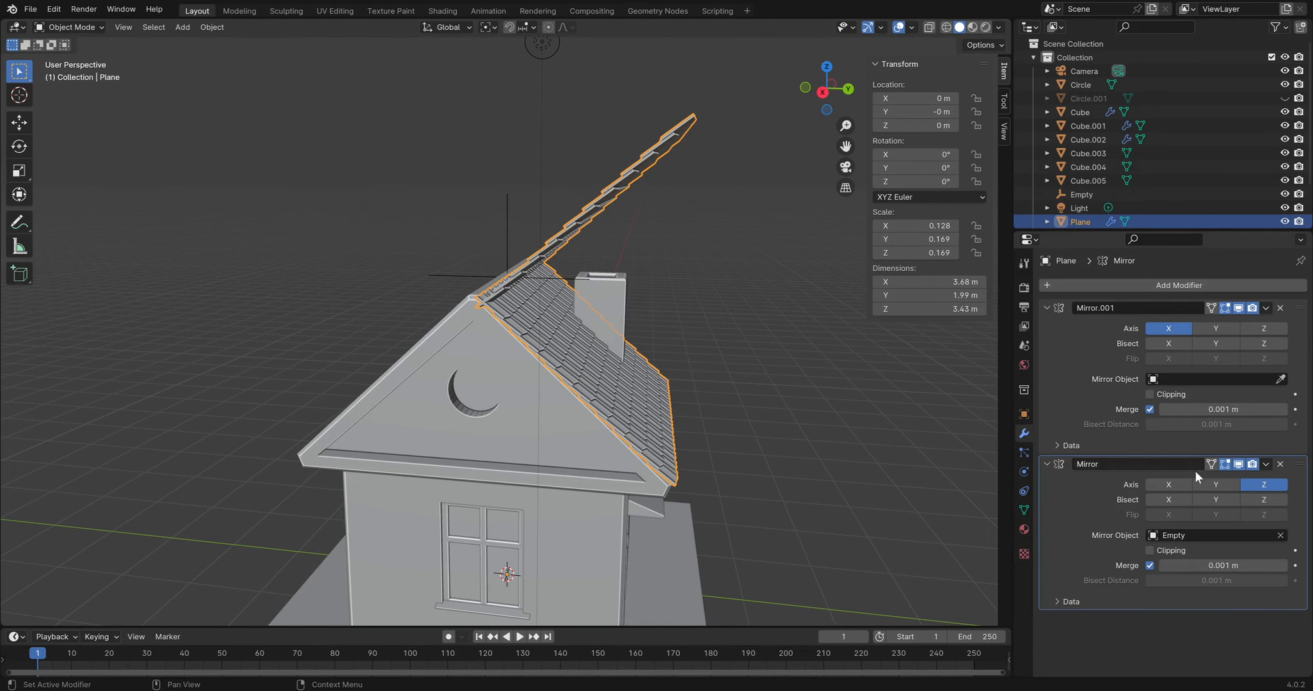
left_click_drag(1291, 360, 1283, 309)
left_click(1251, 331)
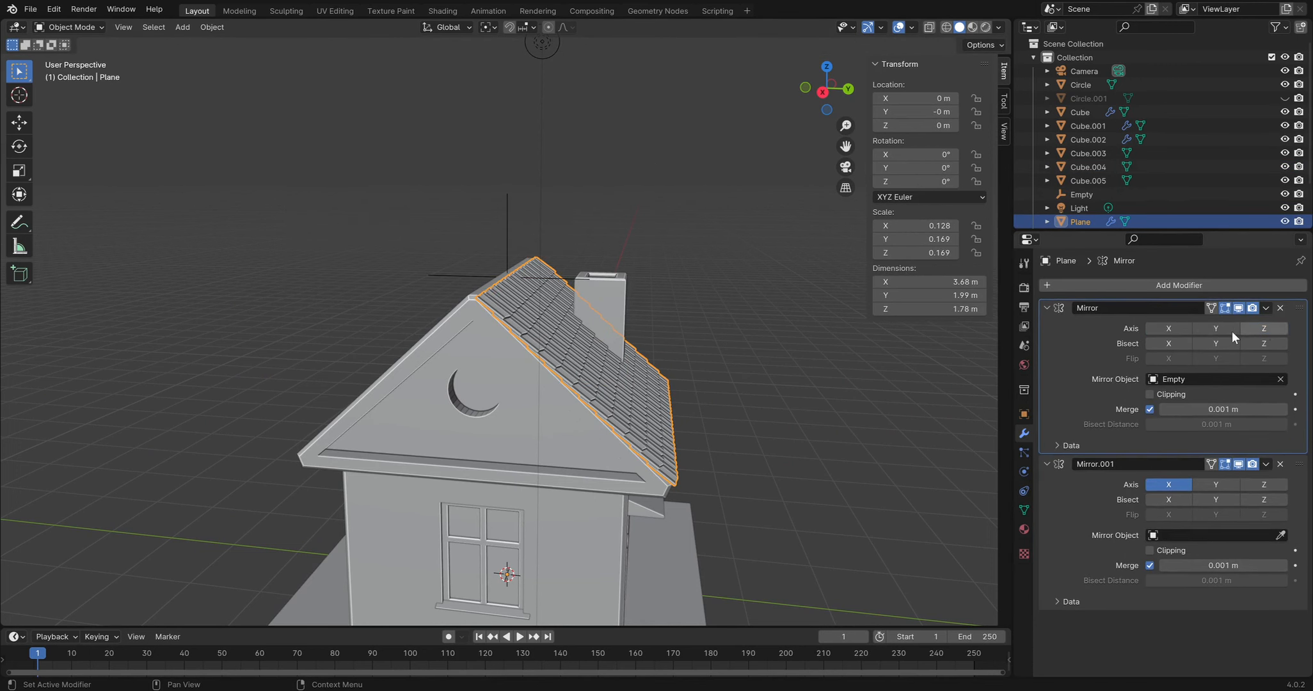
left_click(1215, 328)
left_click(1208, 329)
left_click(1181, 342)
left_click(1178, 344)
left_click(1169, 329)
left_click(1249, 329)
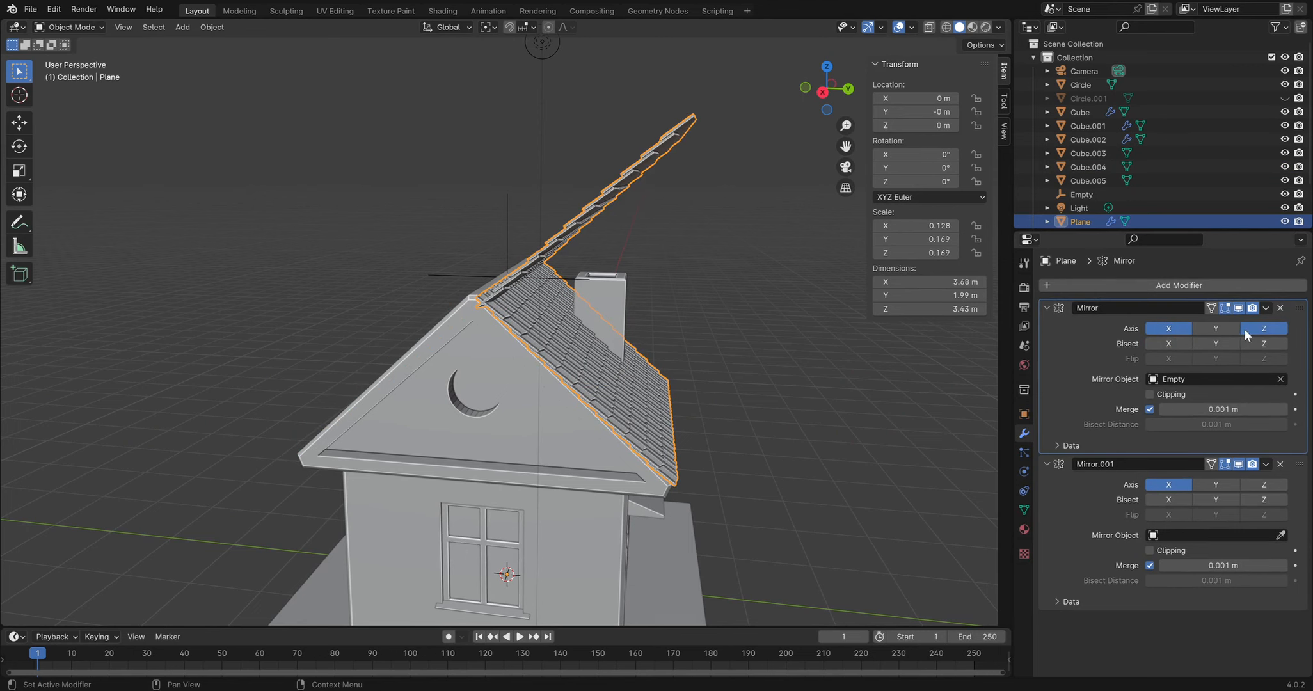
Rotate the Empty 81.5° about the global X axis to swing the mirrored tiles towards the opposite slope
left_click(505, 231)
key("r")
key("r")
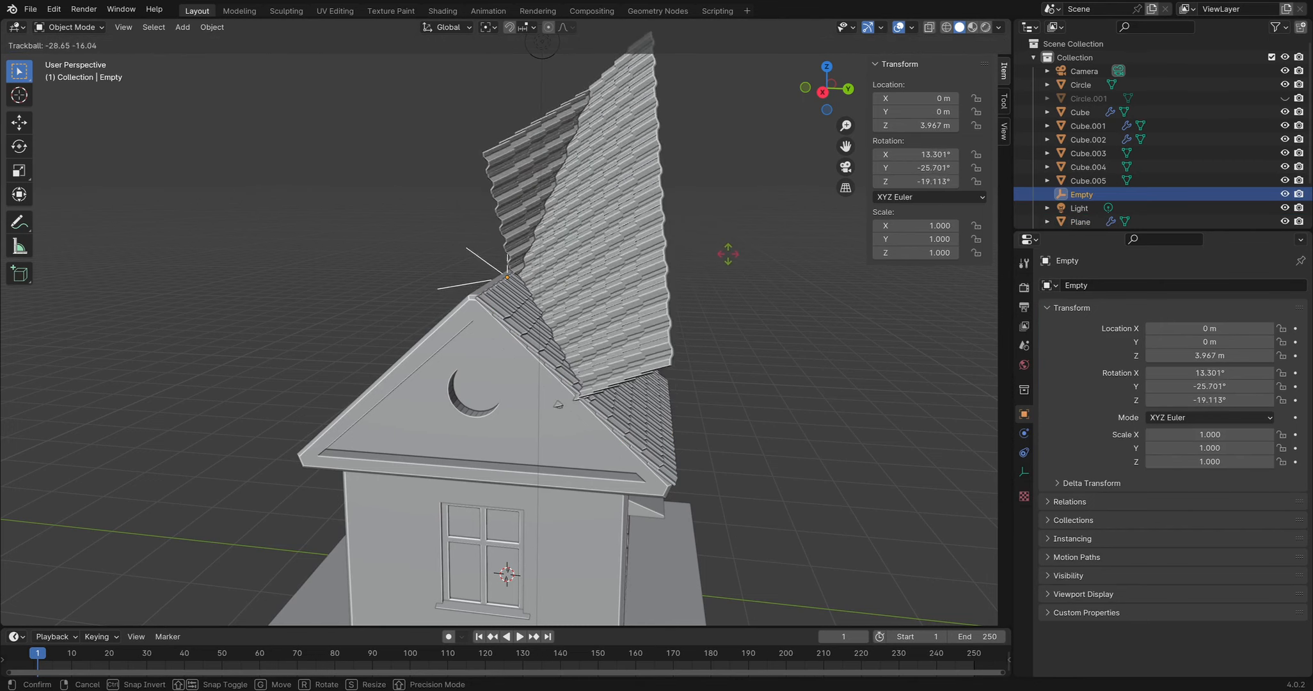
key("r")
key("y")
key("x")
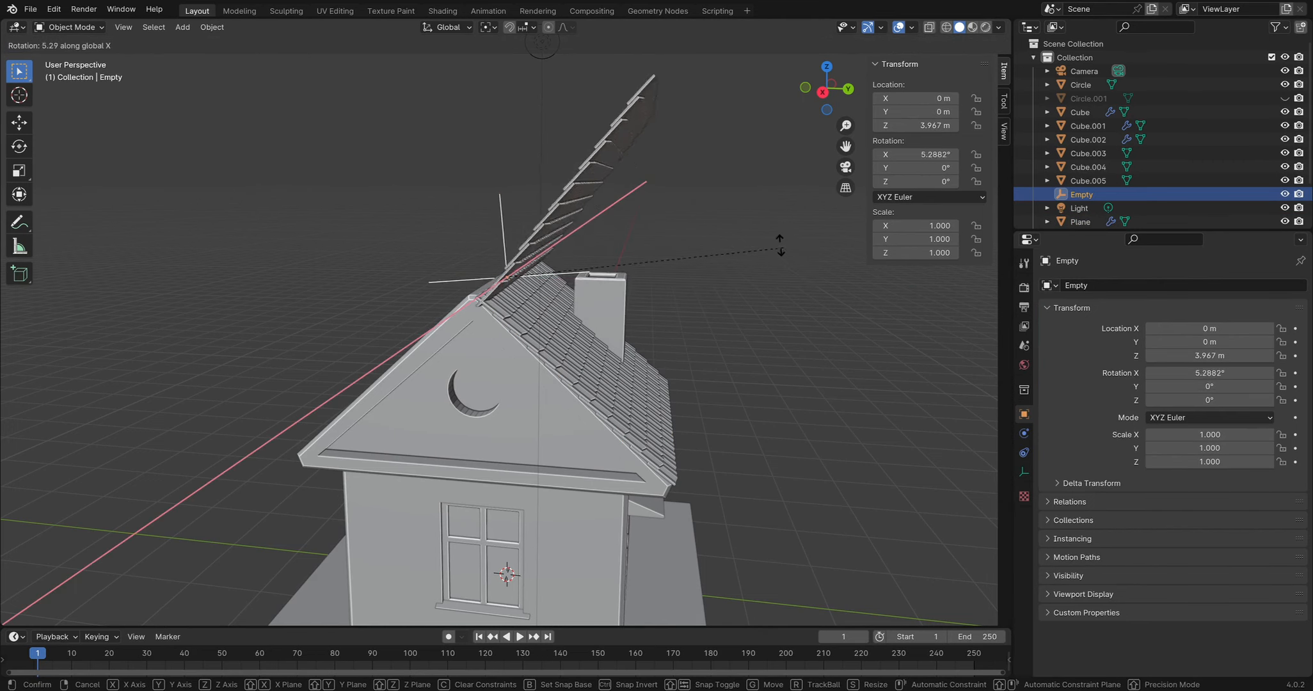
left_click(521, 183)
middle_click_drag(544, 186, 584, 176)
middle_click_drag(493, 358, 453, 352)
scroll(454, 352, "up", 1)
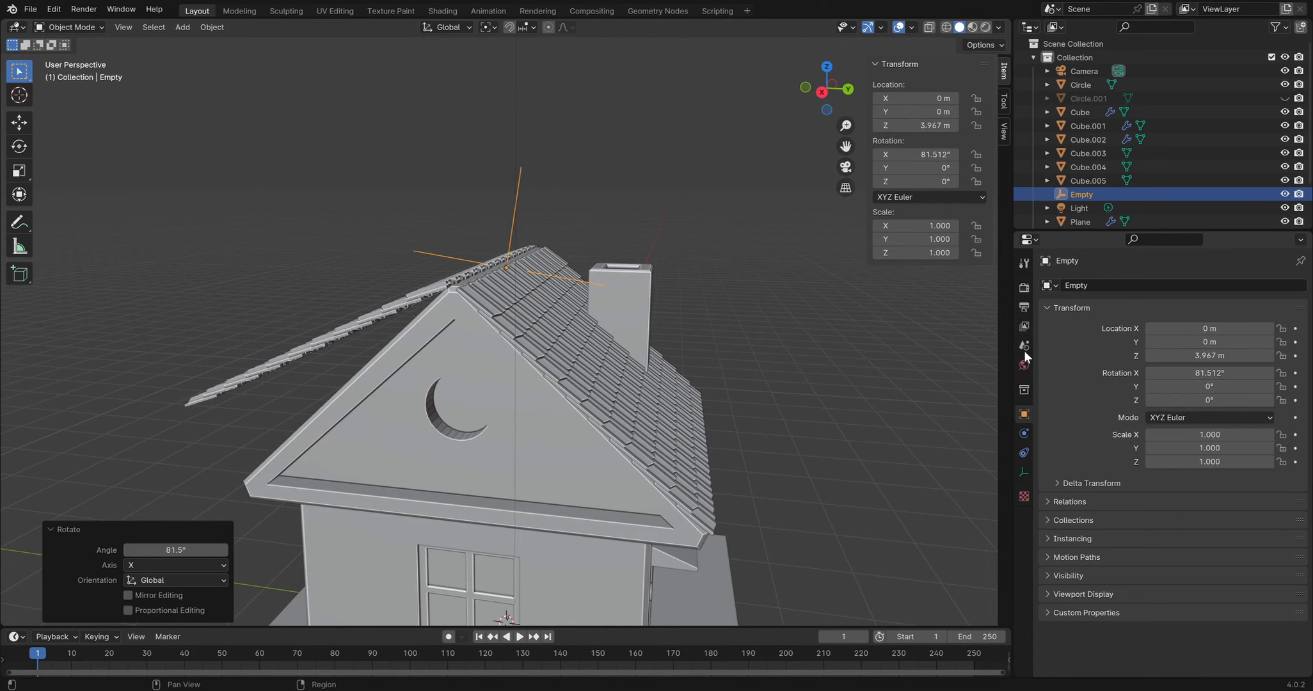
Clear the first Mirror modifier's mirror object, set its axis to Y, and assign the Empty to Mirror.001
left_click(565, 338)
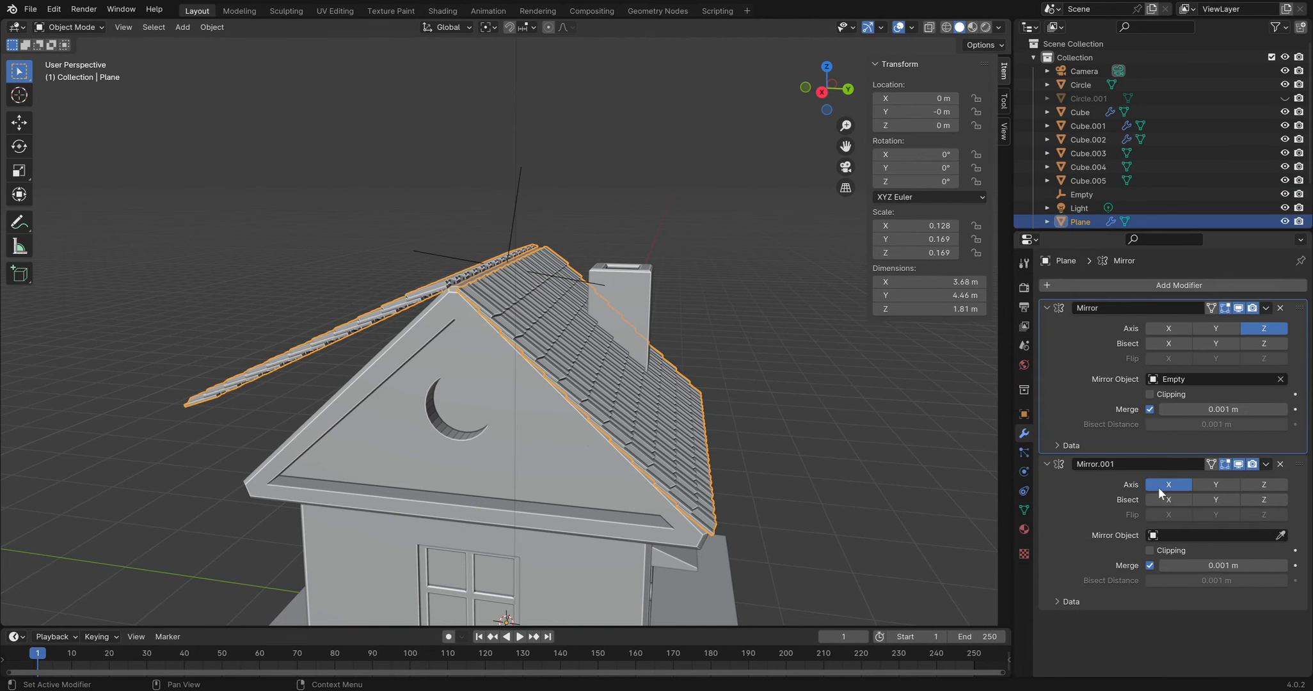
left_click(1280, 380)
left_click(1280, 535)
left_click(517, 234)
middle_click_drag(608, 265, 659, 288)
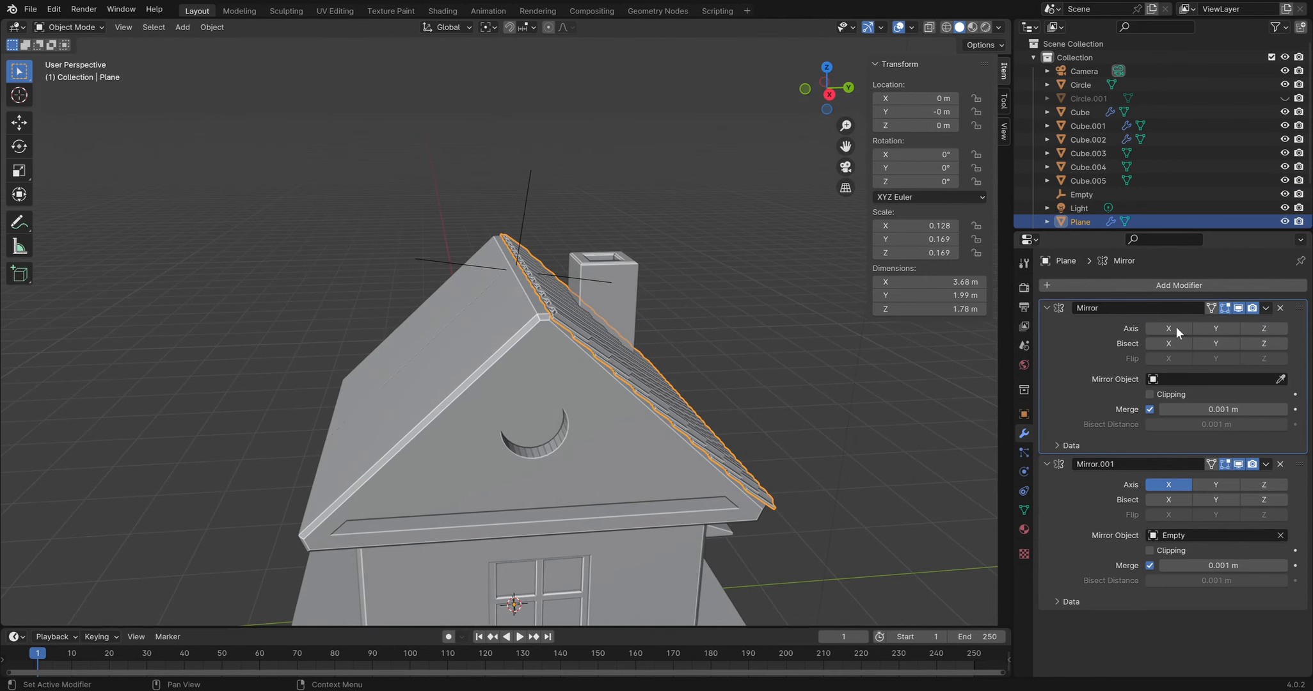
left_click(1196, 329)
middle_click_drag(664, 309, 533, 219)
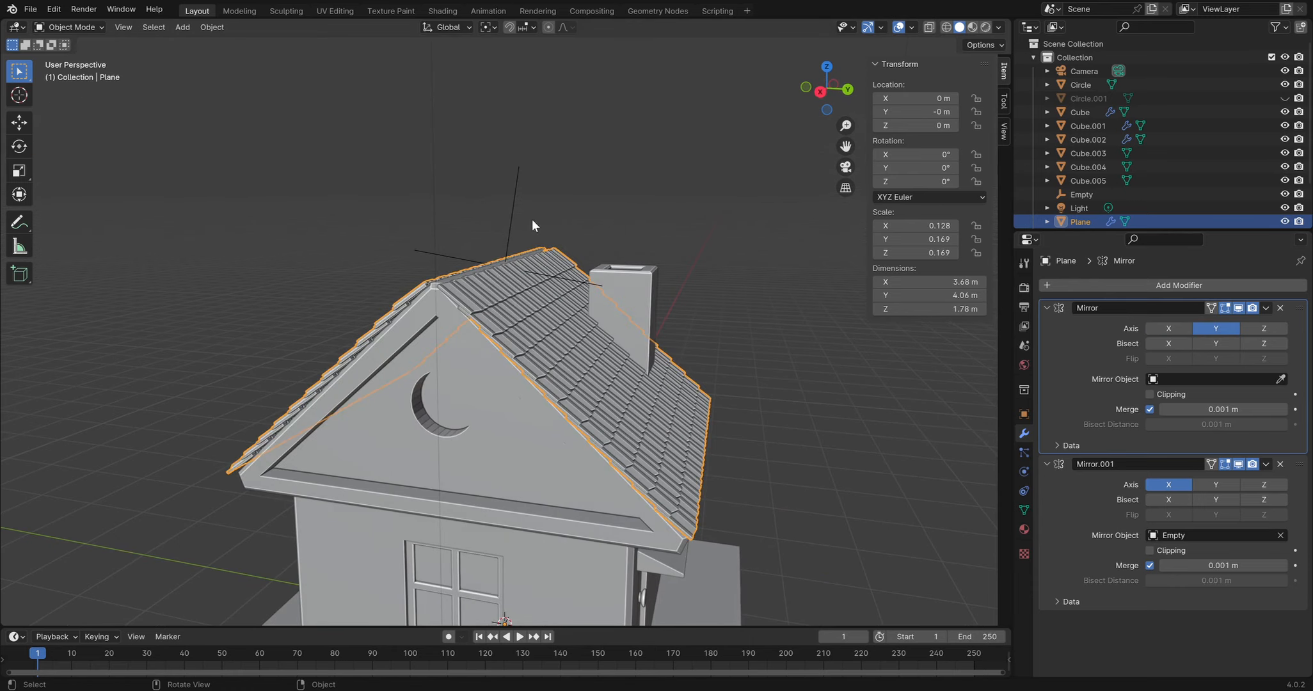
Try rotating the Empty freely, and clear its rotation to 0° on all axes
left_click(510, 234)
key("r")
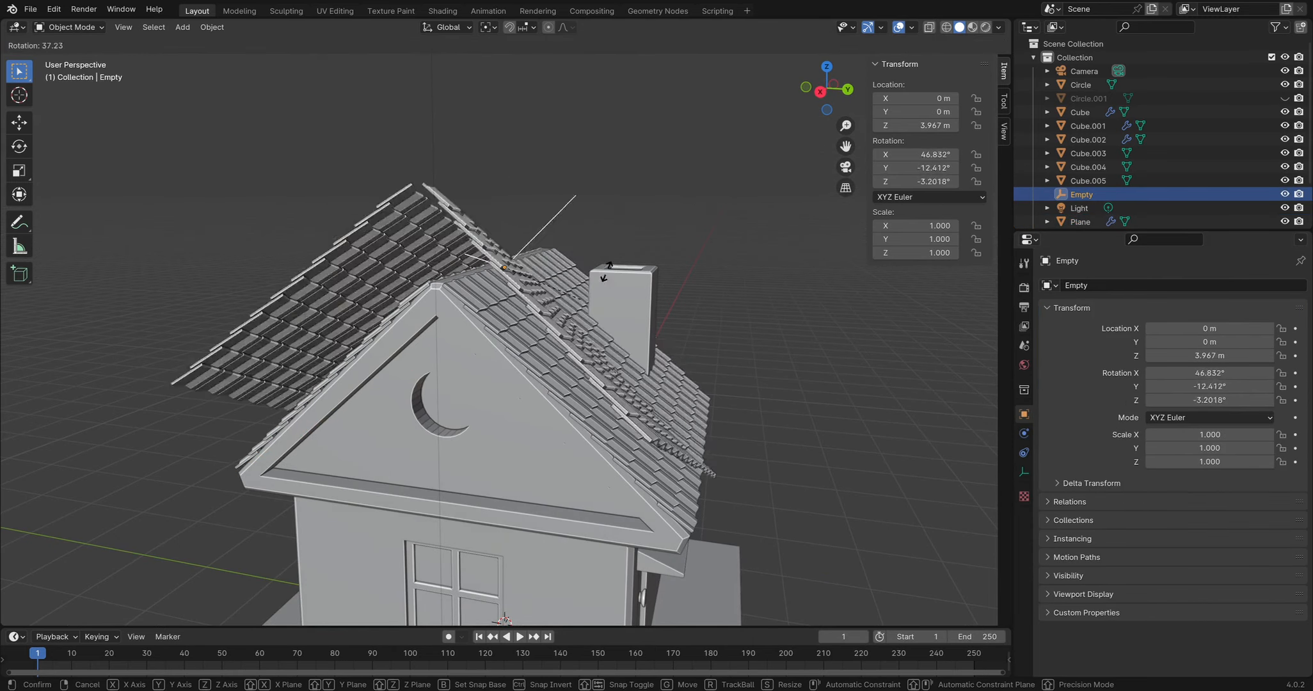
right_click(721, 182)
middle_click_drag(670, 198, 804, 228)
key("alt+r")
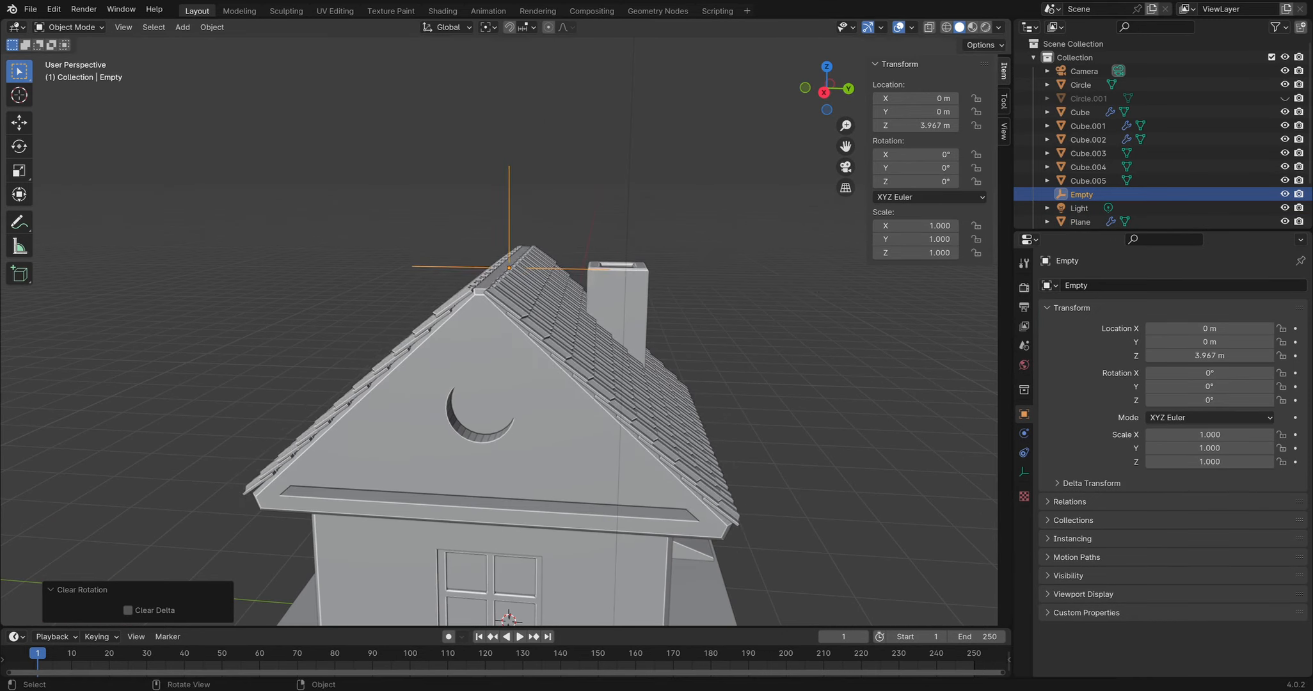
key("r")
key("x")
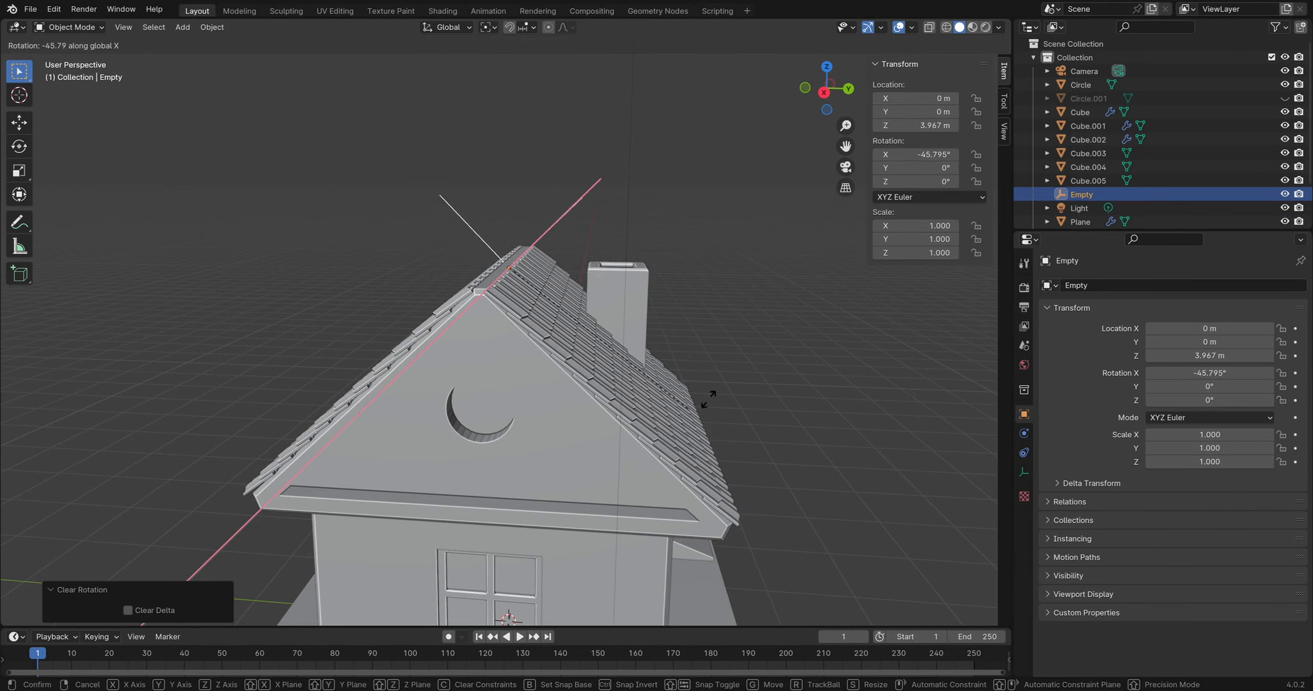
right_click(781, 247)
middle_click_drag(780, 247, 669, 190)
key("s")
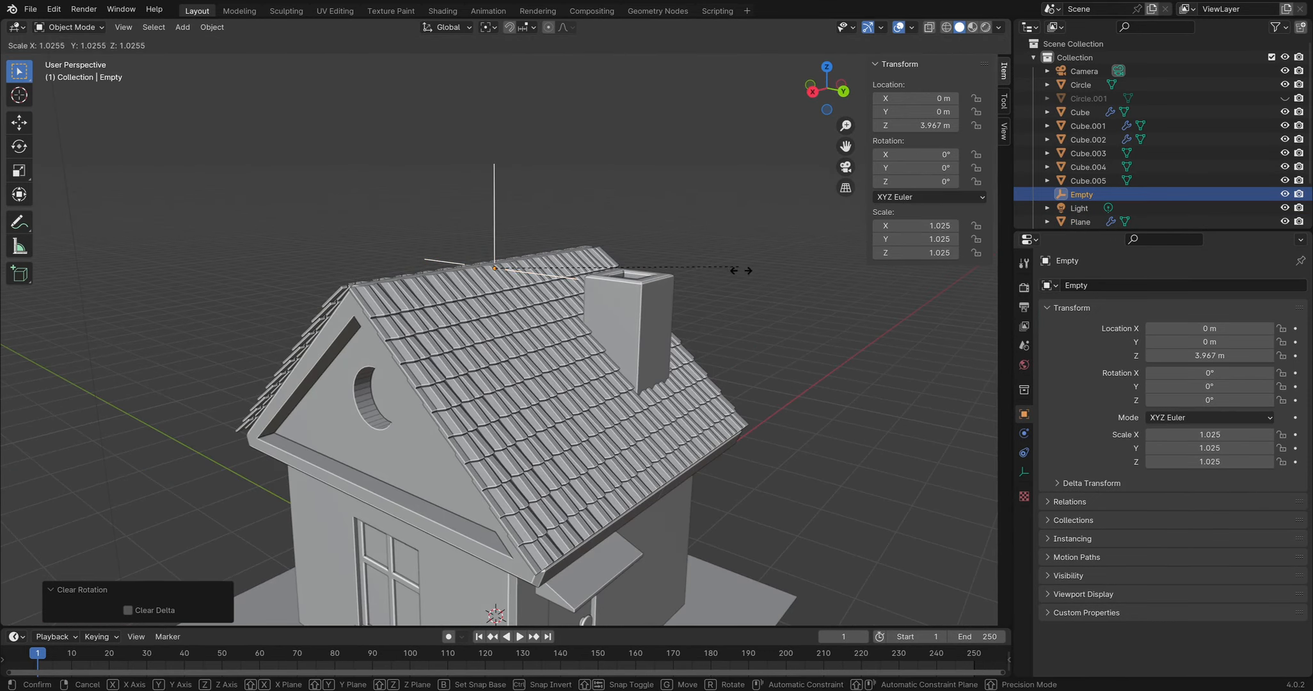
right_click(774, 283)
Rotate the Empty −90.1° about the global Y axis to swing the mirrored tile copies above the roof
middle_click_drag(751, 271, 753, 440)
key("r")
key("x")
key("y")
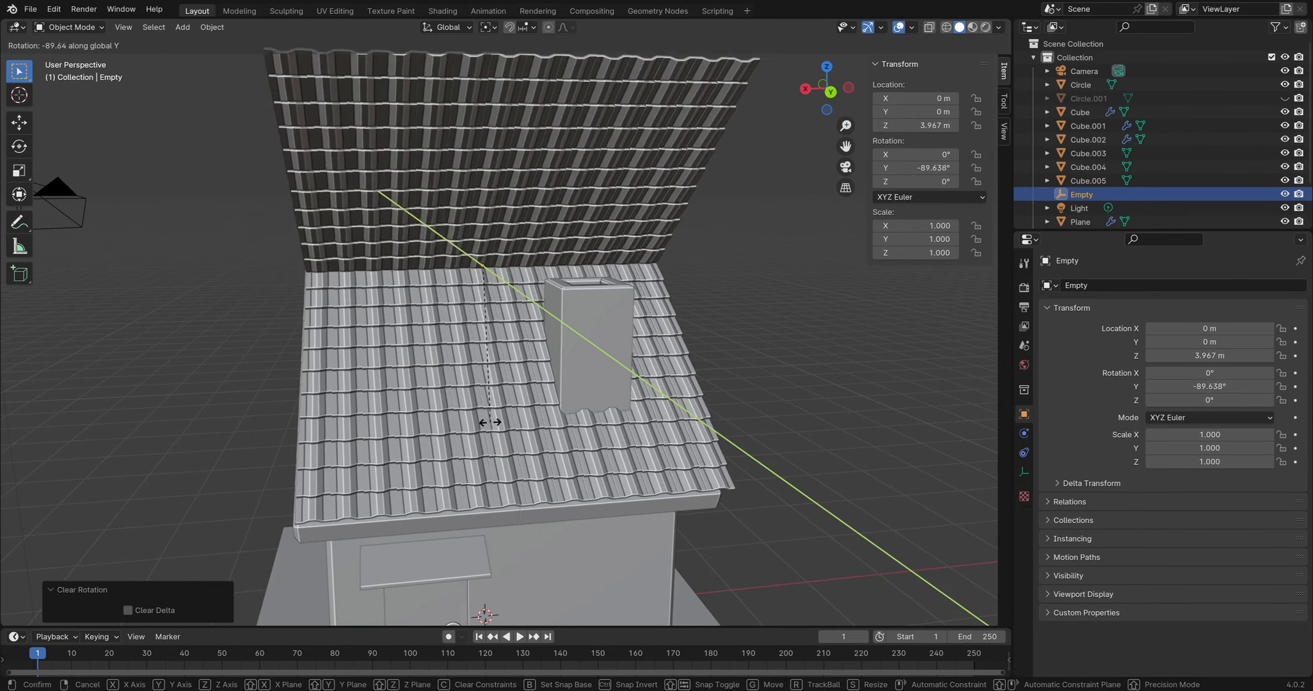
left_click(490, 422)
middle_click_drag(491, 423, 651, 327)
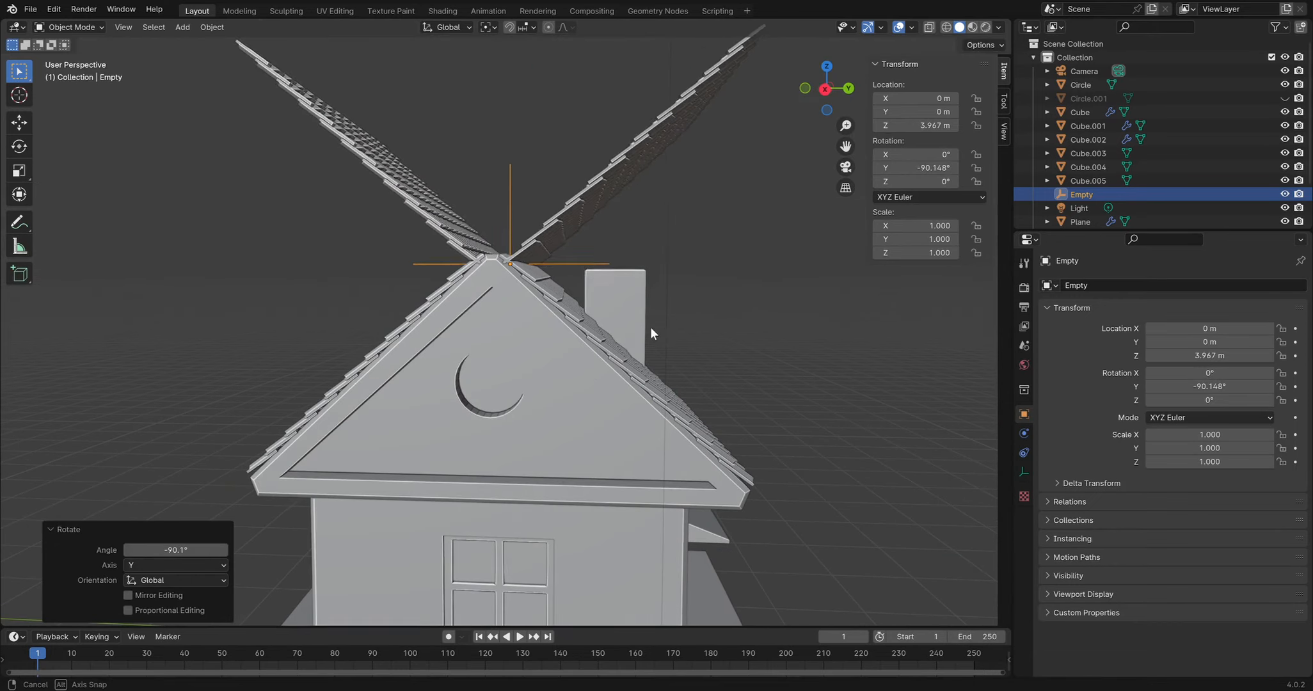
Rotate the Empty freely to about X 45.1°, Y −115.4° and Z −47.2°
key("r")
middle_click_drag(840, 322, 764, 279)
left_click(789, 326)
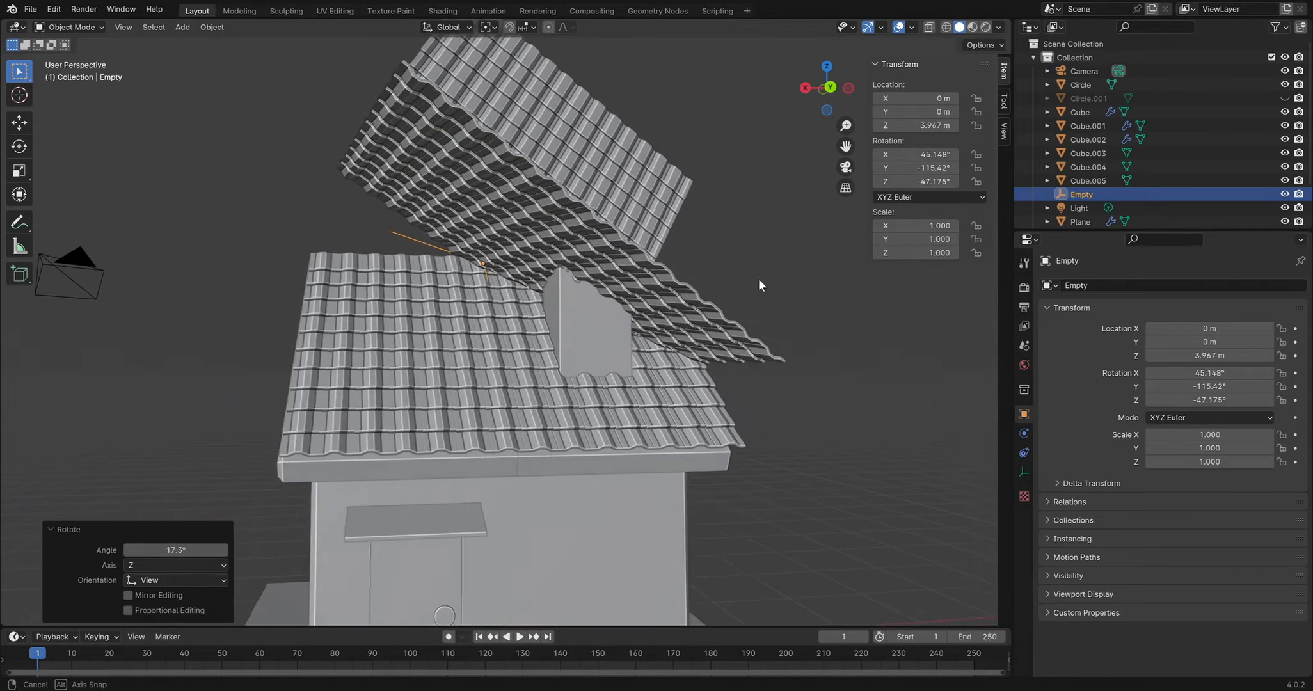
Remove the Mirror.001 modifier from the roof tiles
left_click(437, 311)
middle_click_drag(534, 216, 896, 320)
middle_click_drag(522, 225, 458, 224)
left_click(733, 215)
middle_click_drag(620, 240, 531, 235)
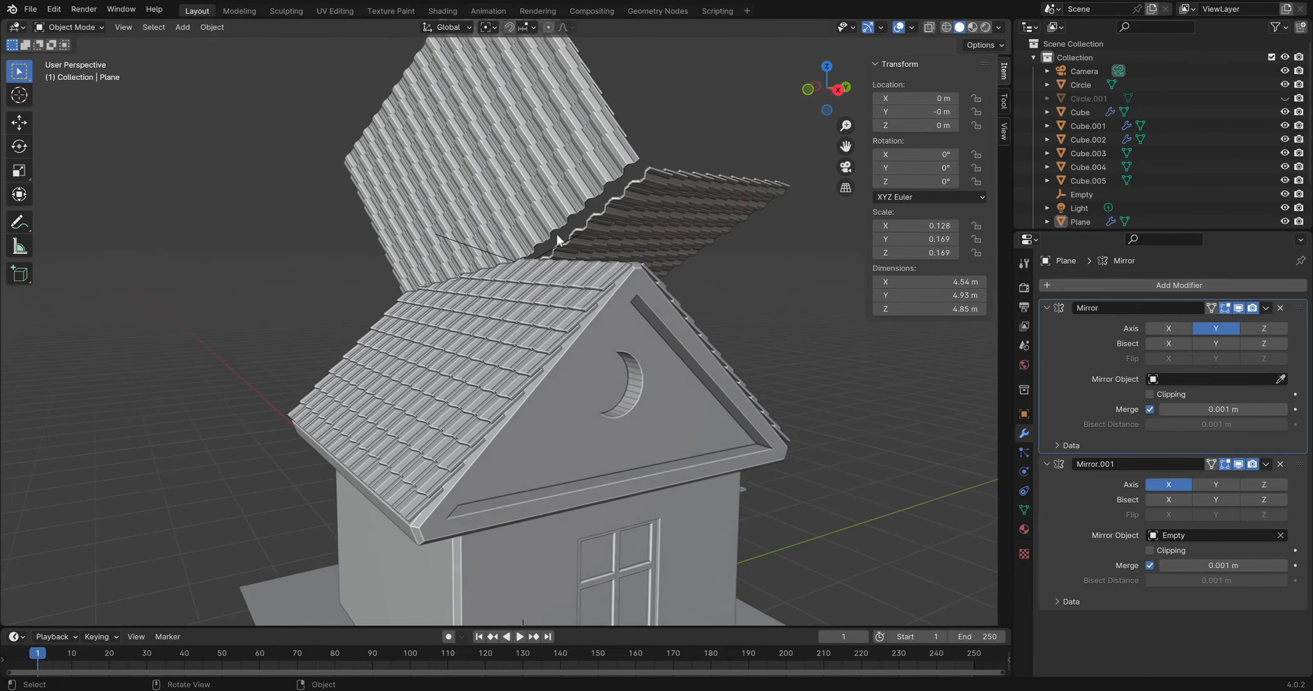
middle_click_drag(662, 228, 608, 260)
left_click(527, 252)
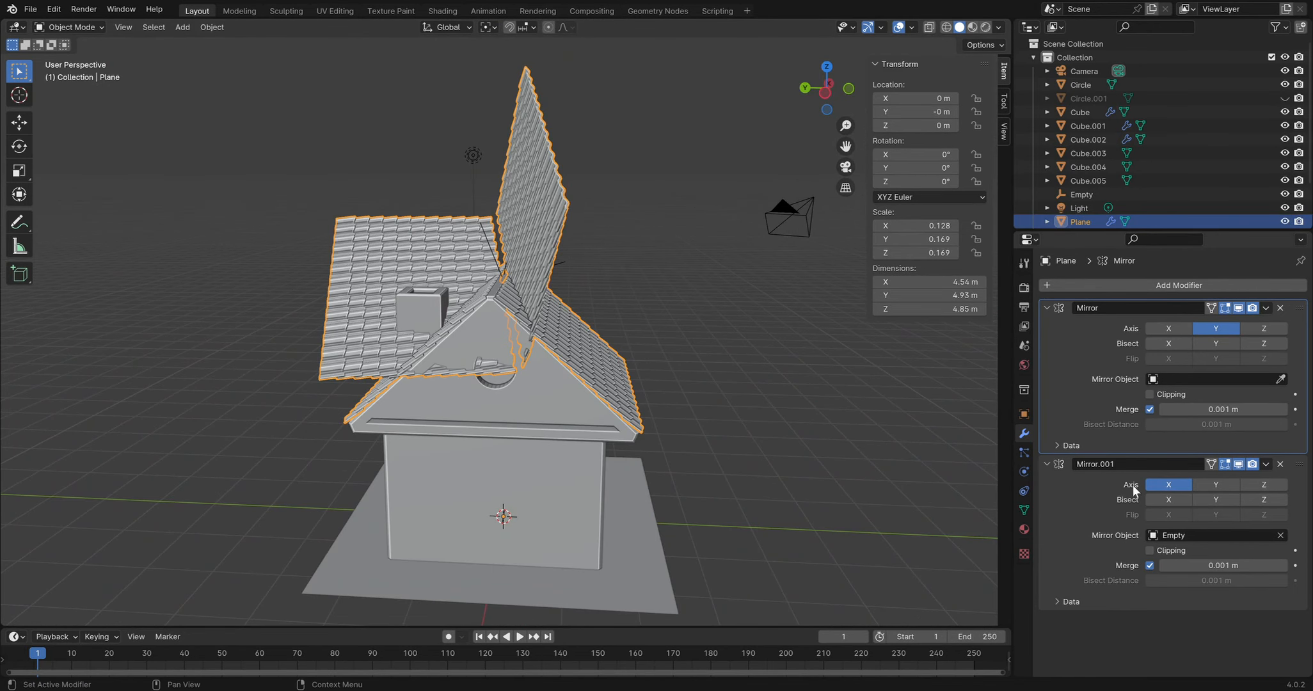
left_click(1280, 464)
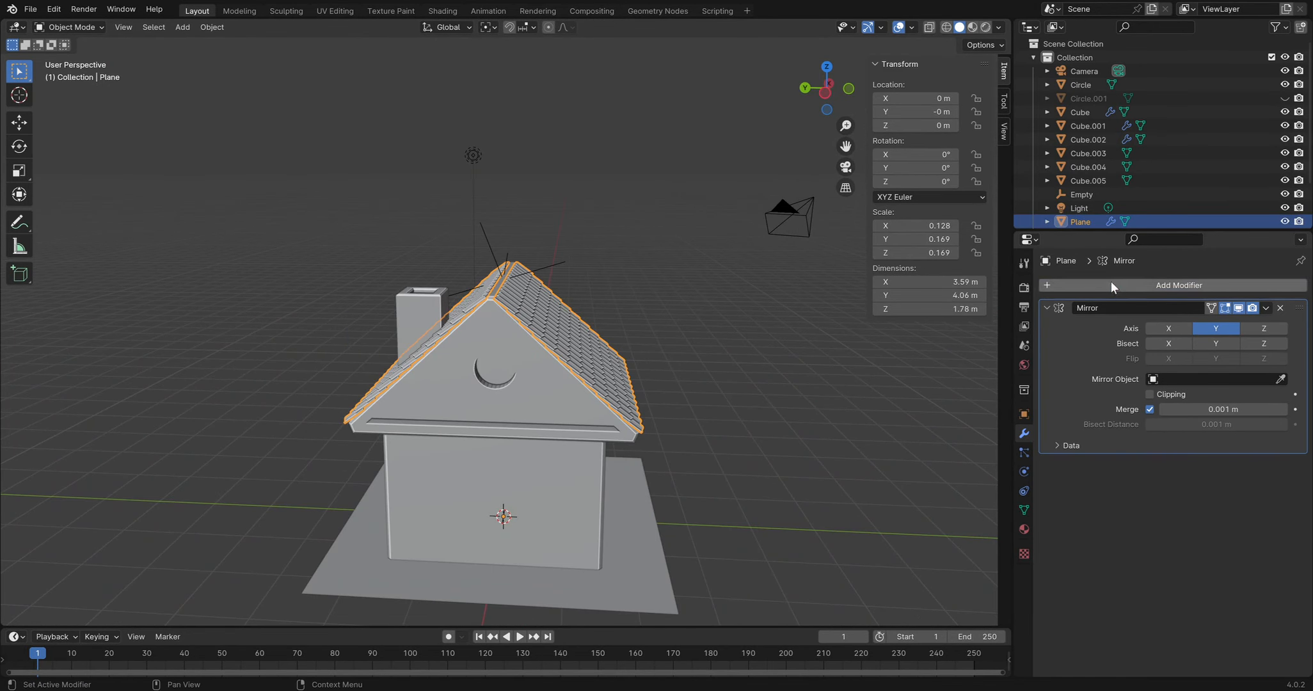
Add an Array modifier to the roof tiles and enable Object Offset with the Empty as its object
left_click(1088, 284)
left_click(1070, 282)
key("Return")
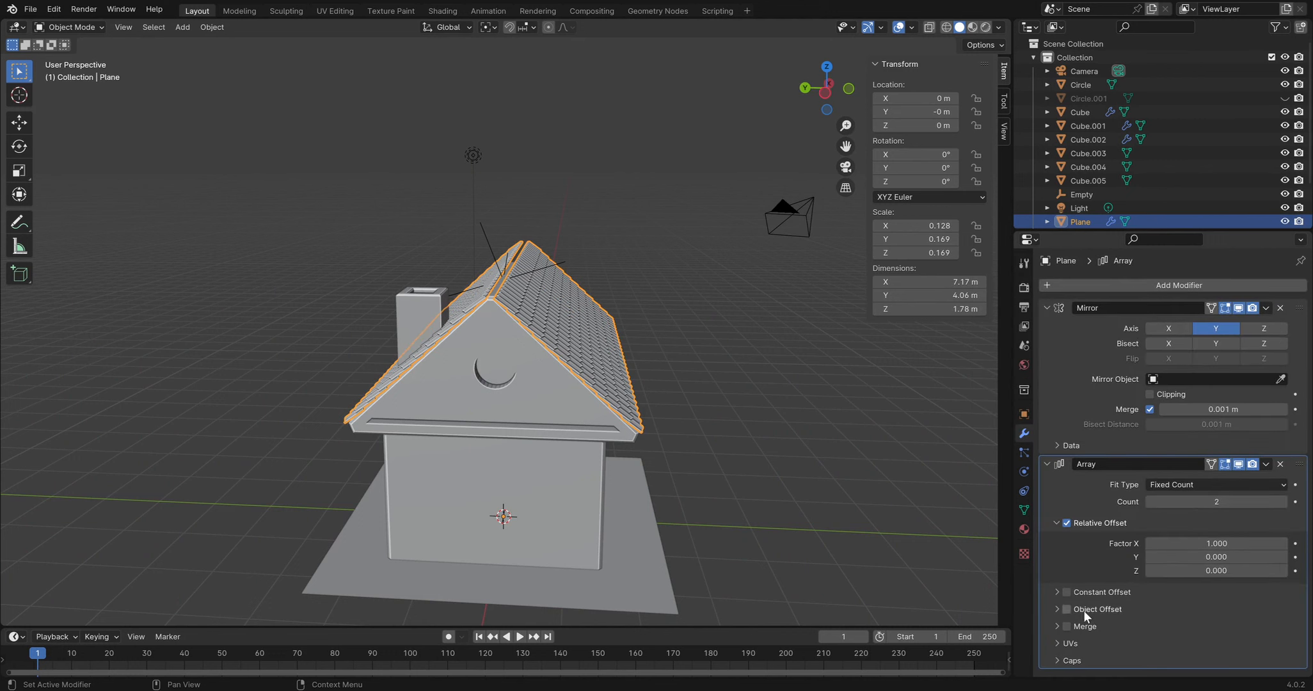
left_click(1057, 609)
left_click(1067, 610)
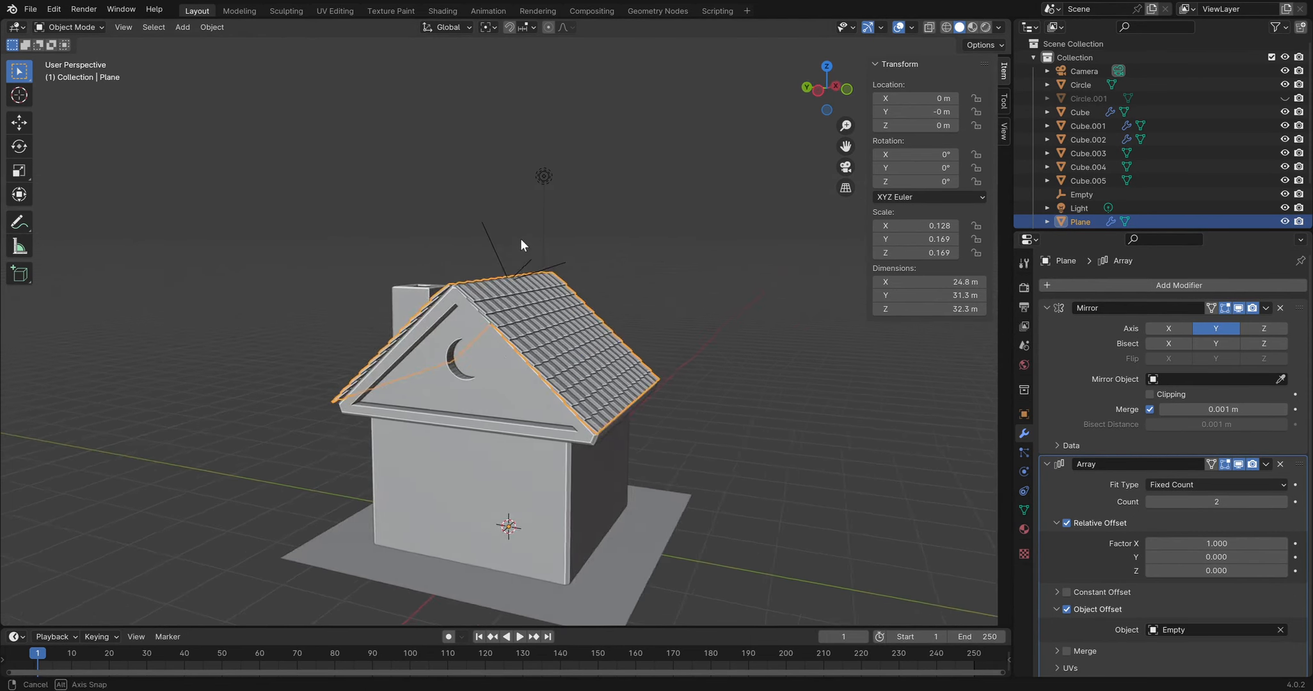
Scale the Empty down to about 0.127 and rotate it to about X 126.8°, Y −116.4° and Z −124.2°
left_click(498, 251)
key("KP_Decimal")
scroll(591, 299, "down", 10)
middle_click_drag(591, 299, 549, 284)
key("g")
right_click(539, 299)
scroll(539, 299, "up", 4)
key("s")
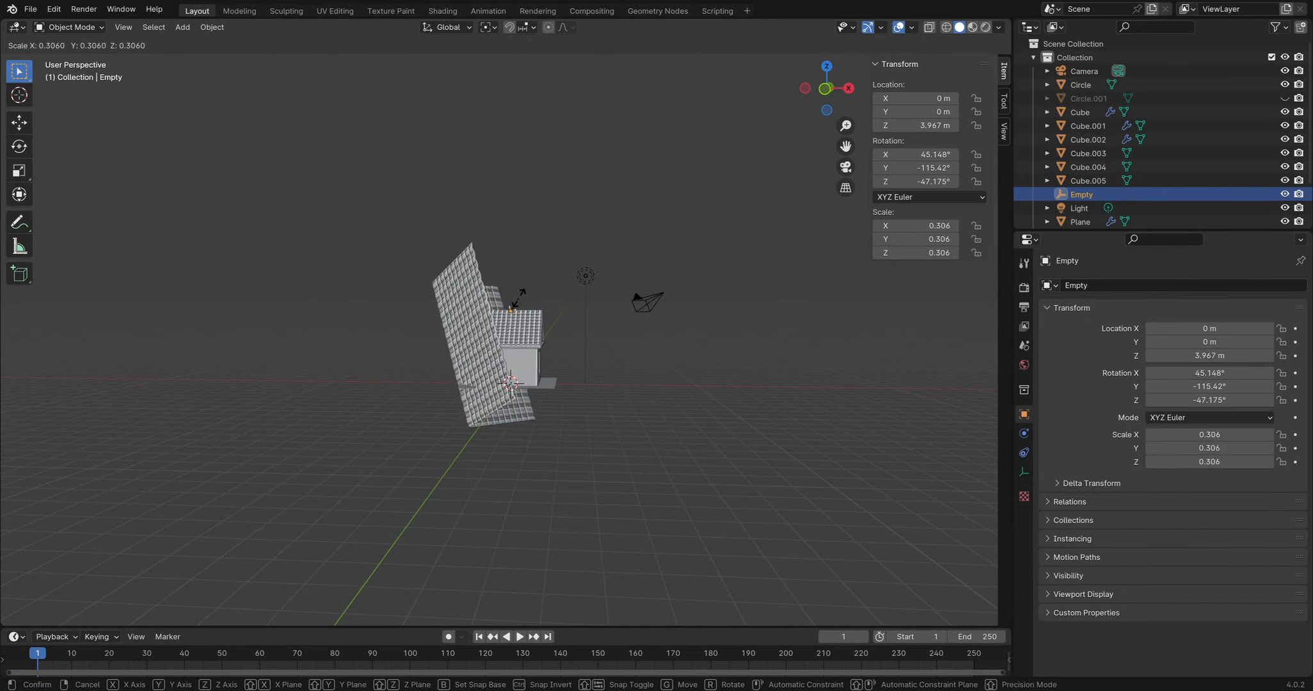
left_click(523, 295)
scroll(533, 286, "up", 3)
key("s")
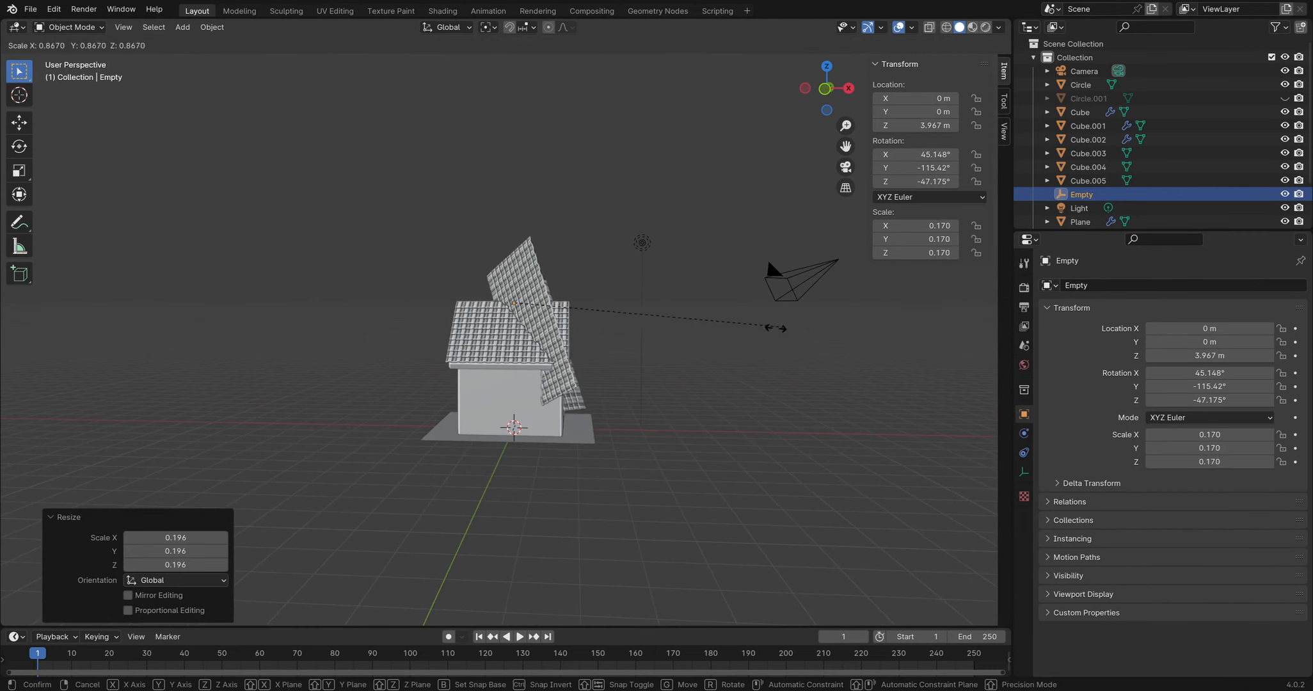
left_click(728, 341)
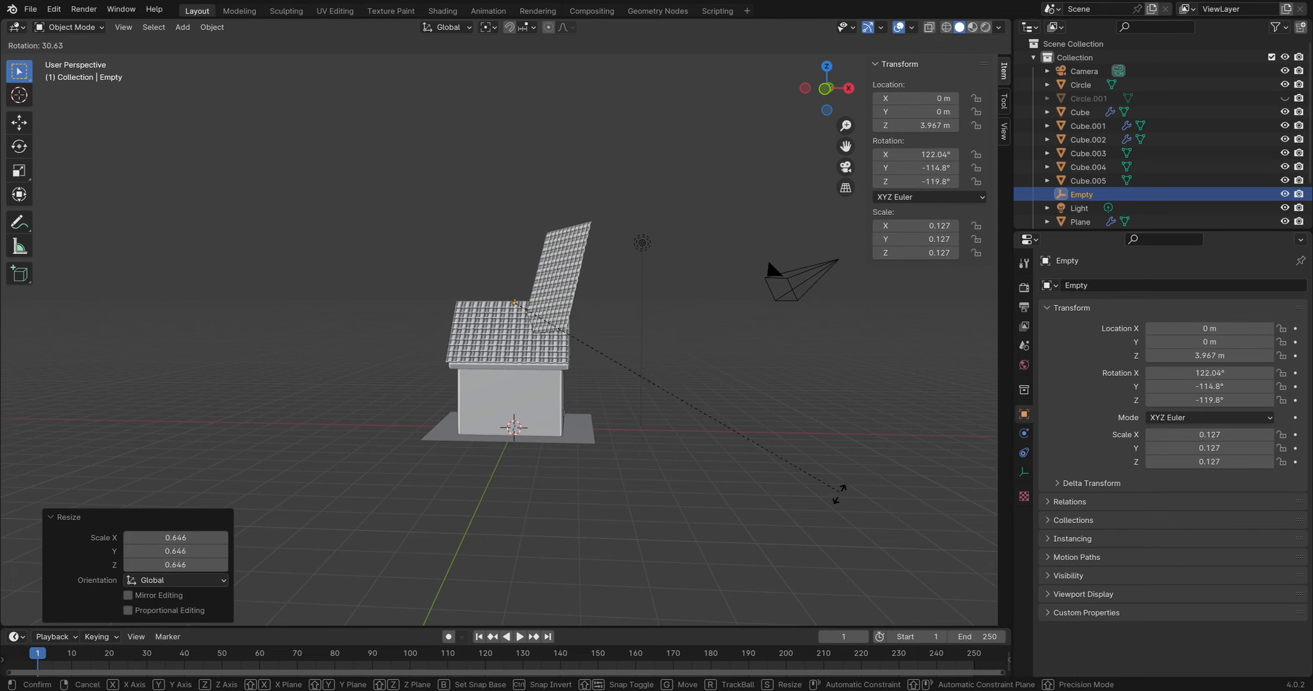
left_click(836, 502)
Set the roof tiles' Array count to 8
left_click(551, 344)
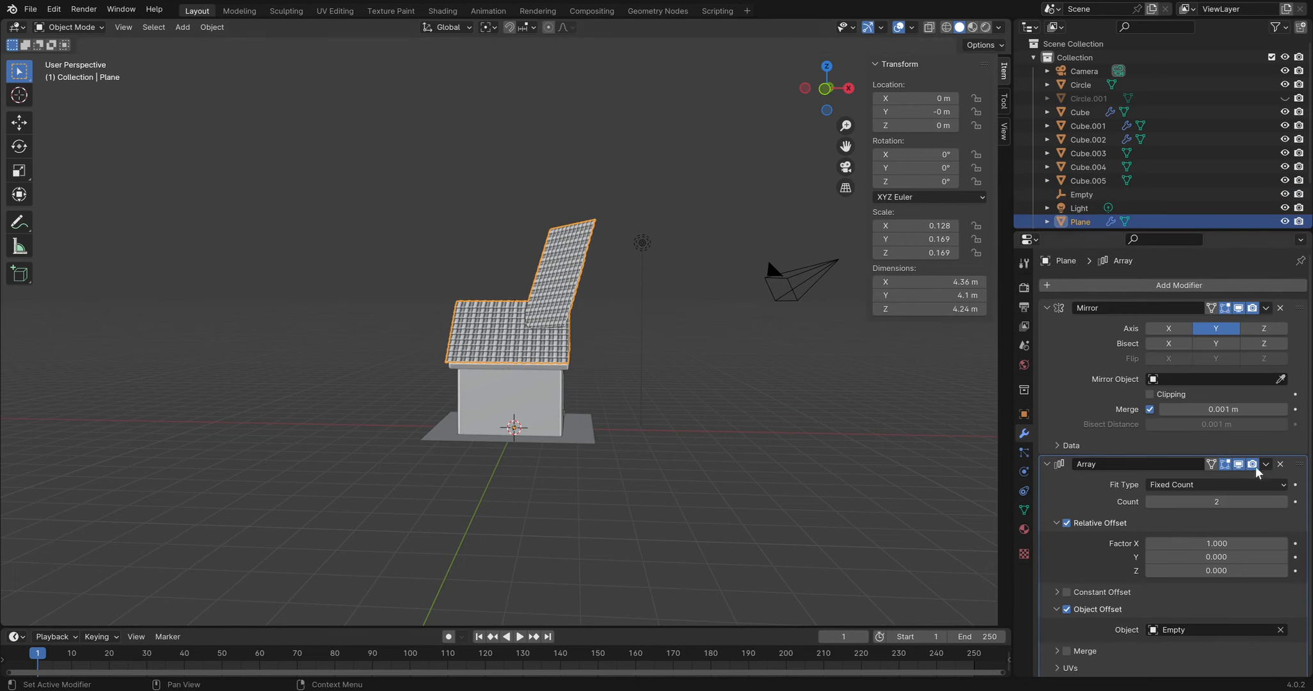
left_click_drag(1204, 502, 1238, 502)
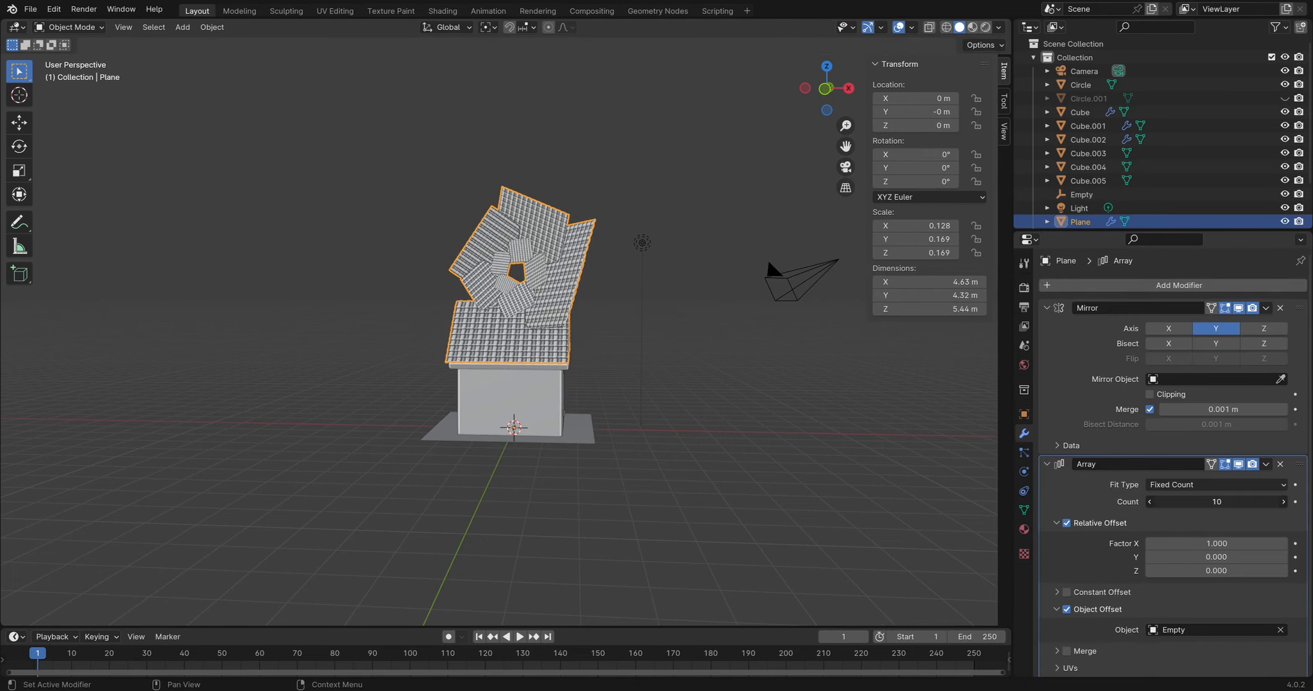
scroll(555, 213, "up", 3)
middle_click_drag(555, 213, 1024, 145)
scroll(515, 262, "up", 2)
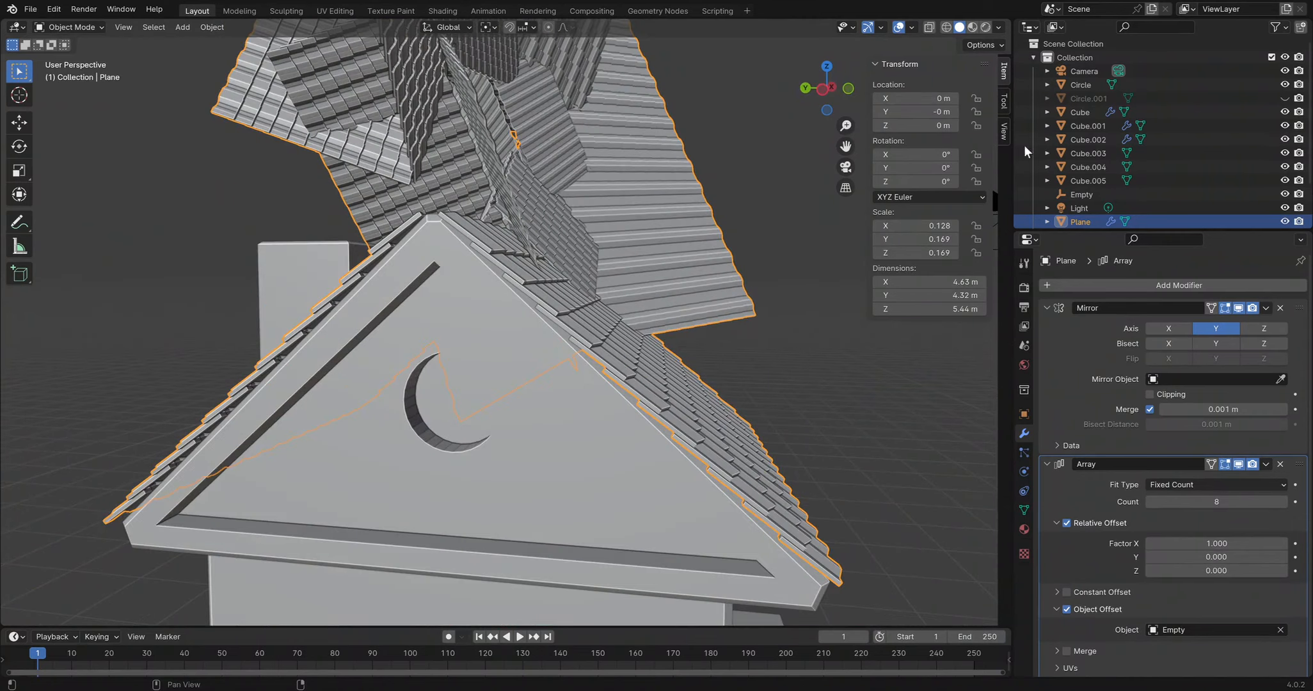
Move the Empty to about X 0.39 m and Z 4.02 m, and rescale it to 0.136
left_click(1083, 195)
scroll(694, 256, "down", 1)
middle_click_drag(694, 257, 551, 275)
key("s")
left_click(764, 243)
middle_click_drag(643, 225, 676, 259)
scroll(738, 208, "down", 4)
key("g")
left_click(738, 206)
key("s")
left_click(855, 211)
key("s")
left_click(706, 262)
Move the Empty about 2.63 m along the global Y axis to spread out the arrayed tile copies
key("g")
key("y")
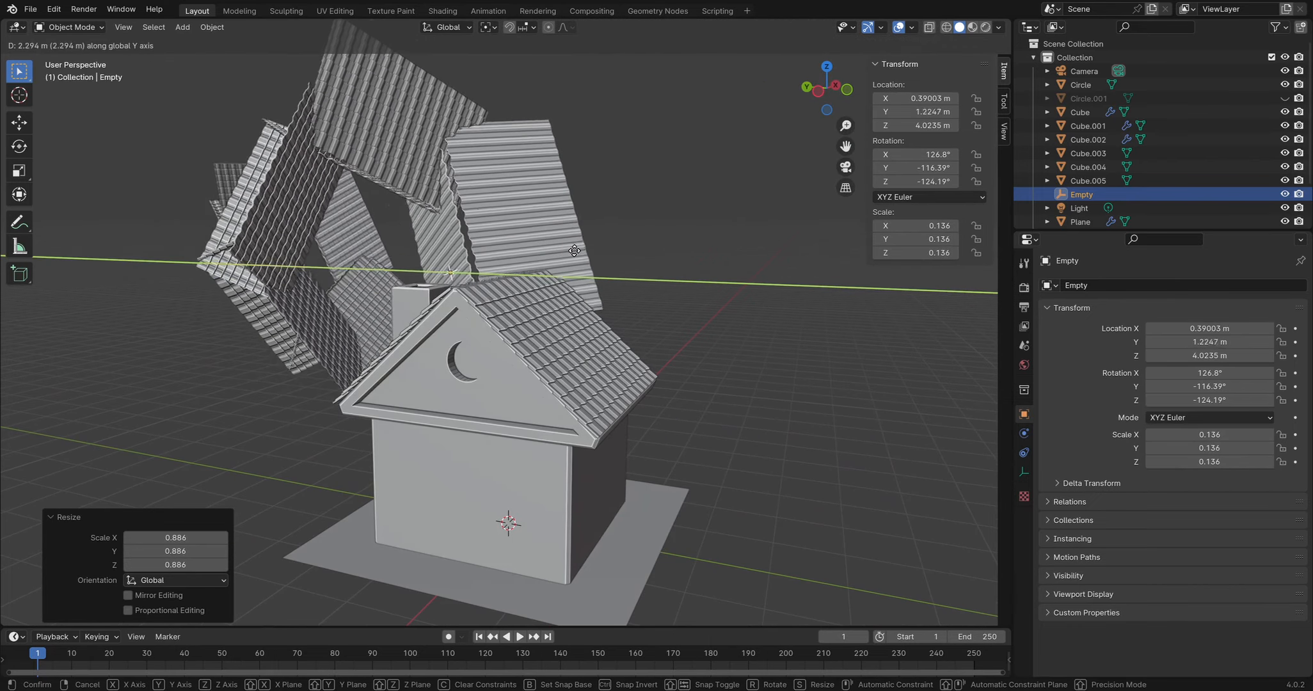
left_click(534, 201)
middle_click_drag(534, 201, 1104, 420)
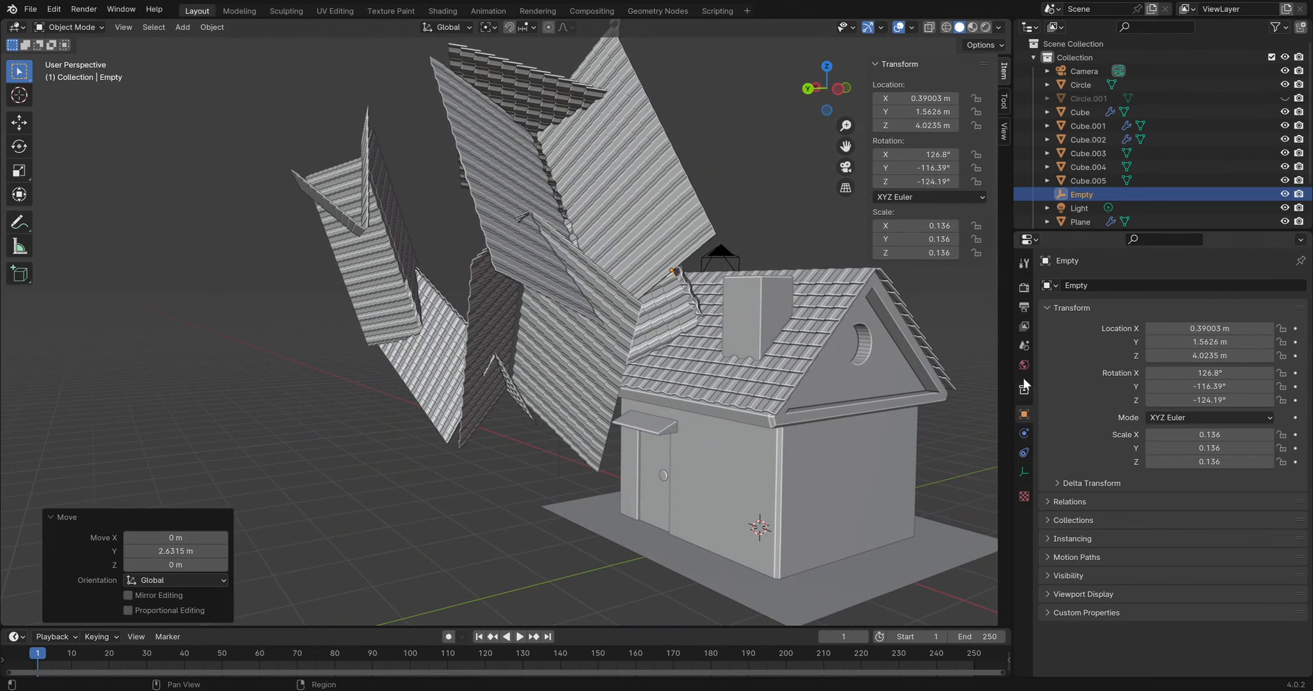
Increase the roof tiles' Array count to 21 and inspect the resulting spiral of copies
left_click(668, 320)
middle_click_drag(704, 288, 994, 400)
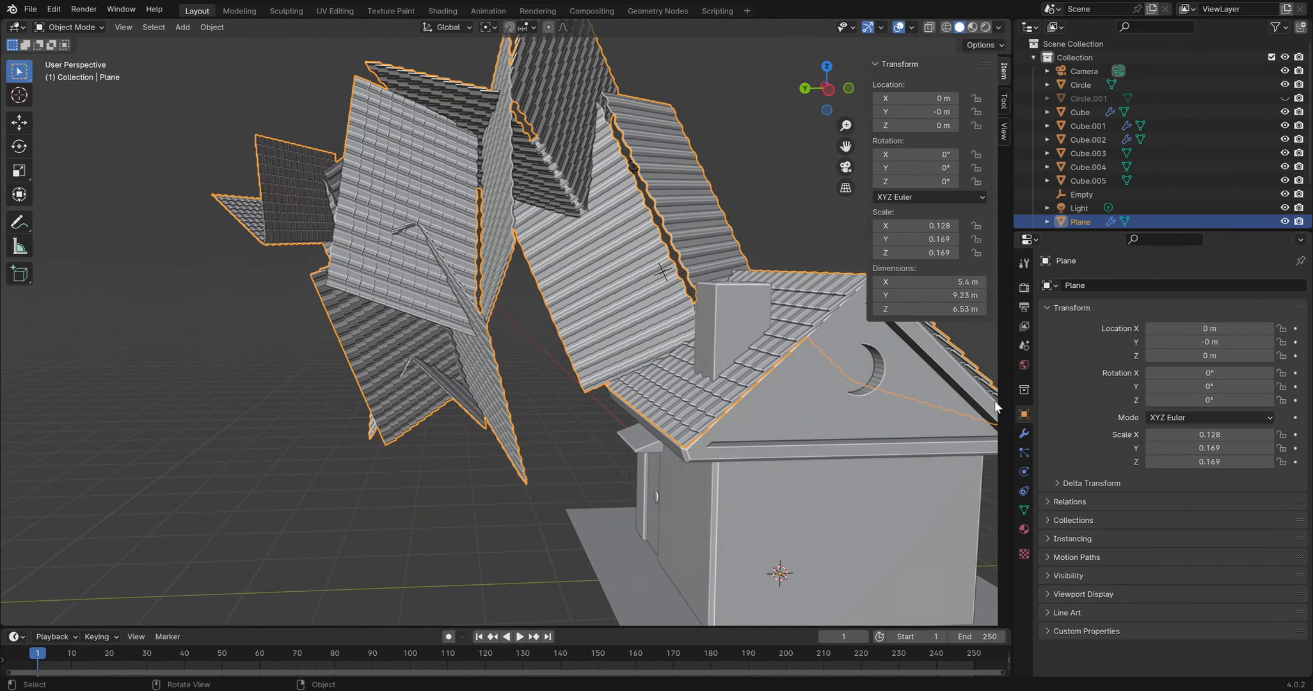
left_click(730, 330)
key("ctrl+z")
left_click(1024, 434)
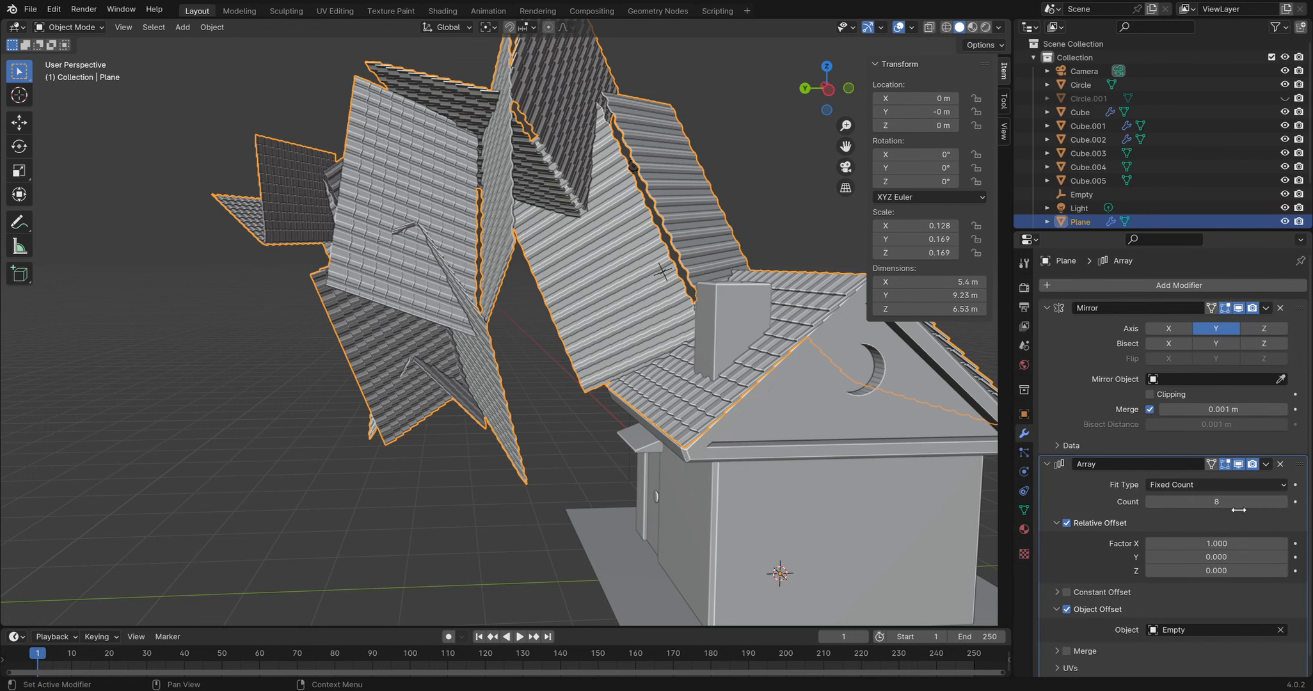
left_click(1283, 502)
left_click(232, 503)
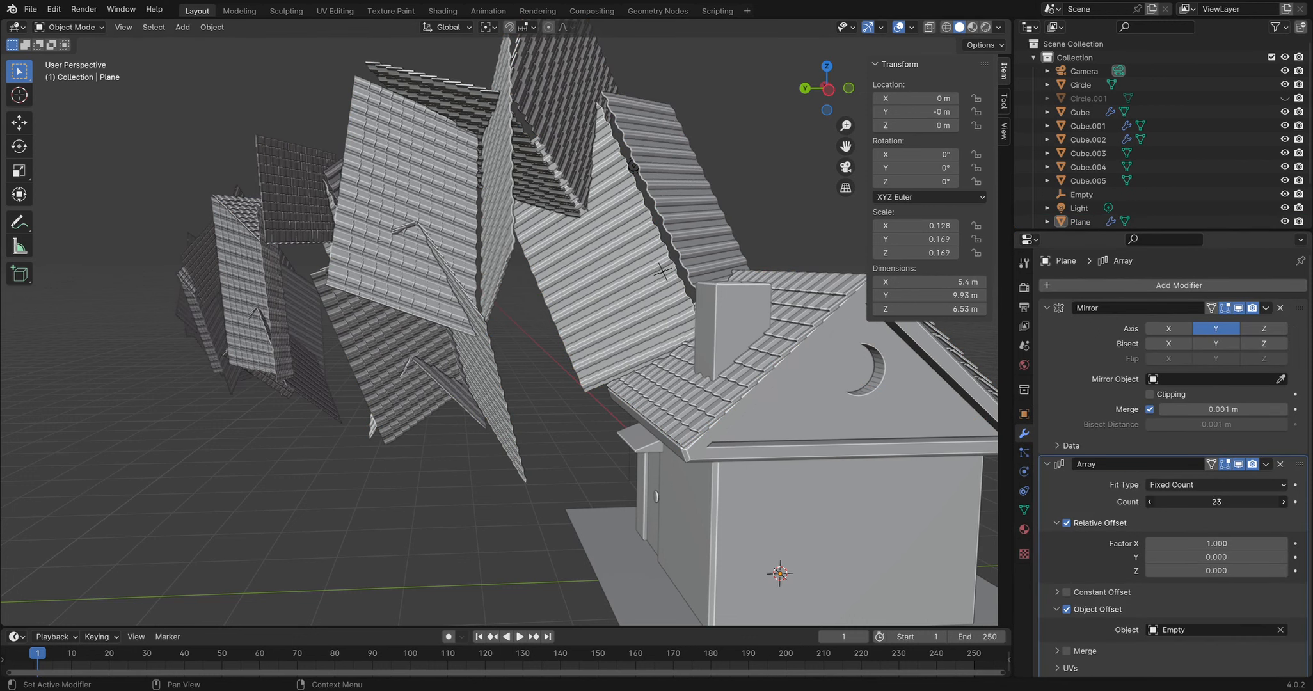
left_click_drag(1274, 502, 1225, 502)
scroll(412, 258, "down", 5)
middle_click_drag(413, 258, 531, 282)
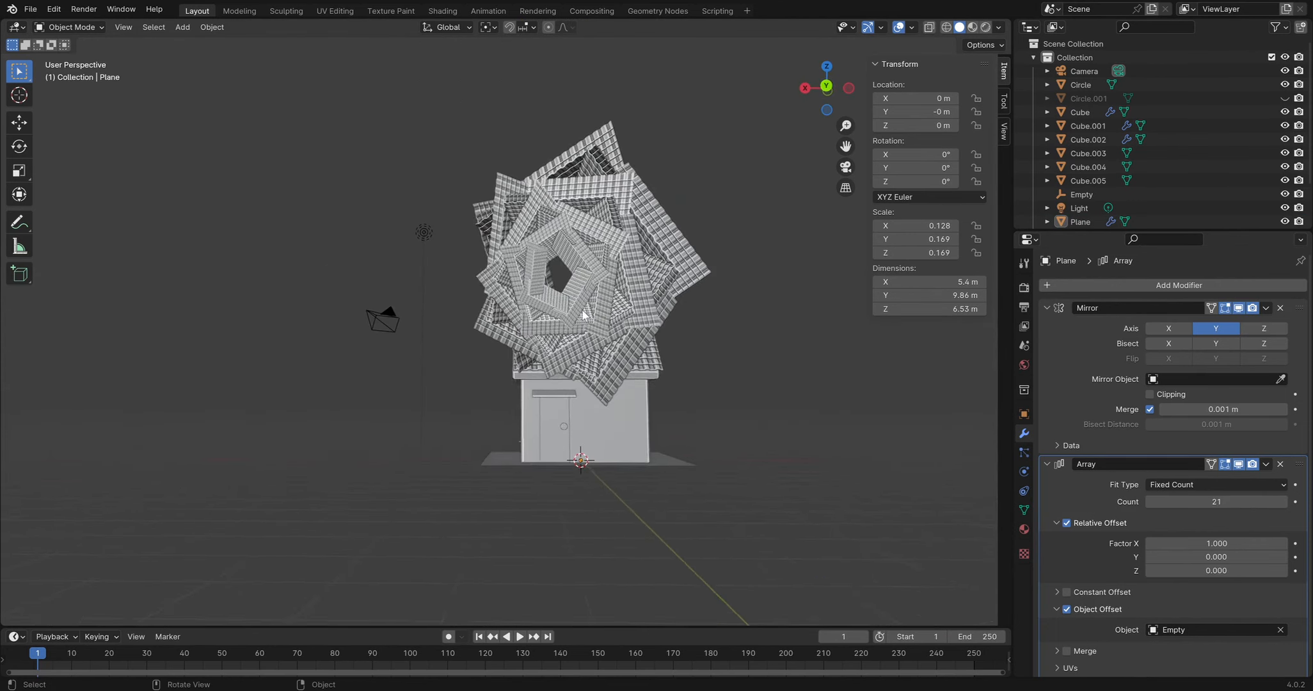
scroll(681, 322, "up", 6)
scroll(682, 322, "down", 6)
middle_click_drag(709, 315, 588, 302)
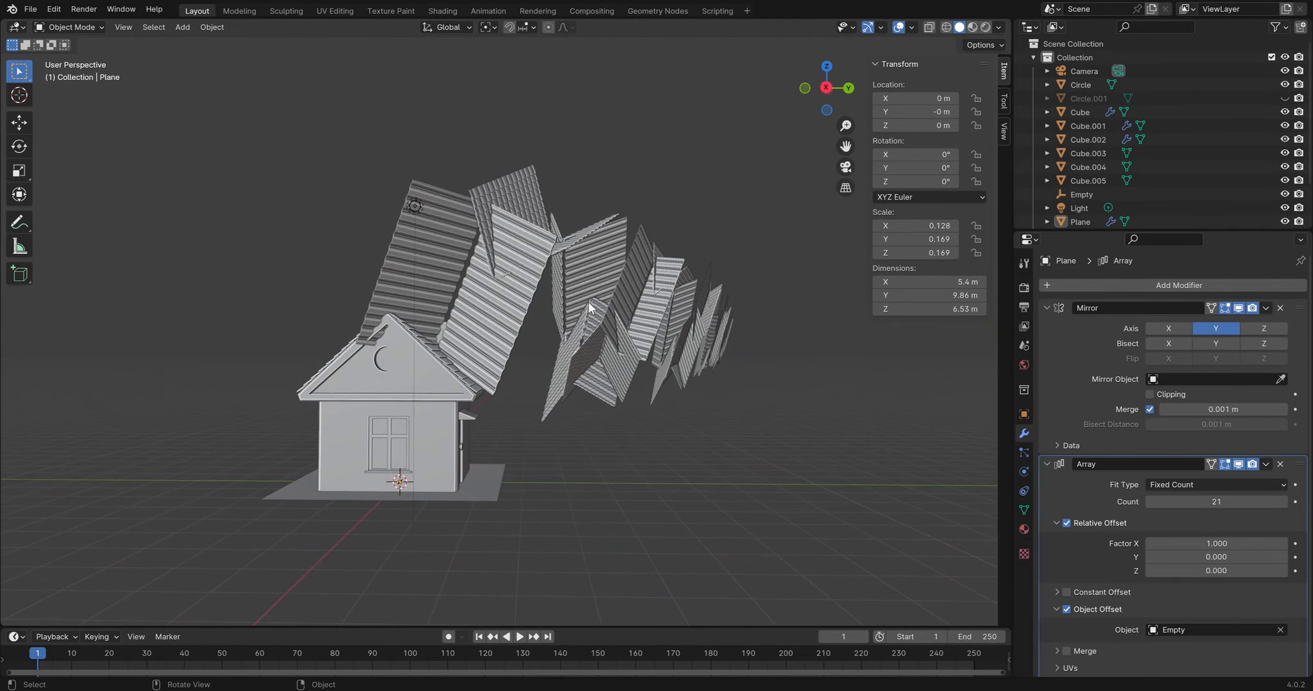